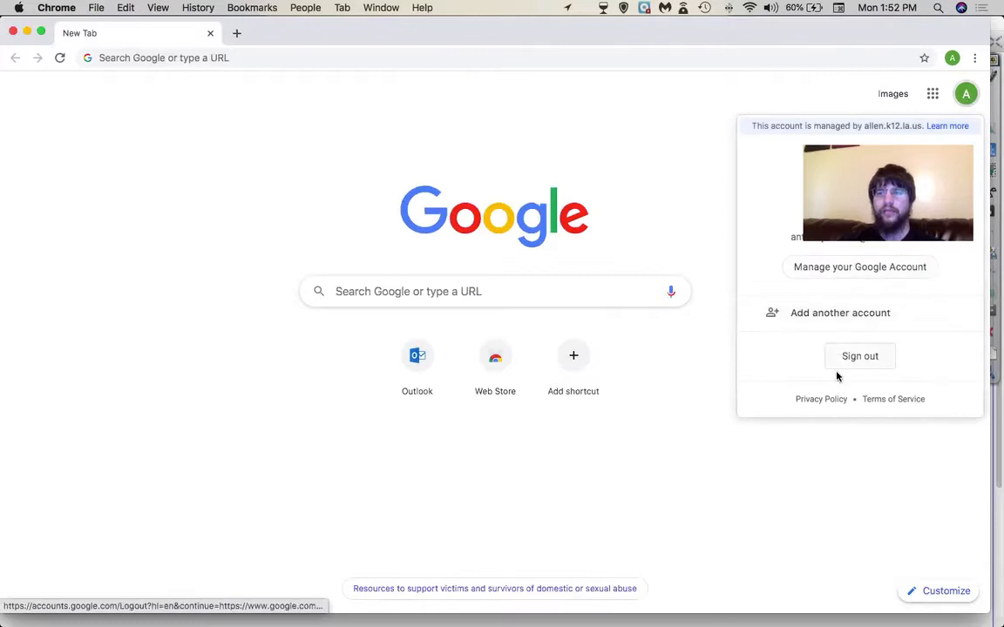
- Sign out, then sign back in to the school account with its saved password
{"action": "left_click", "coordinate": [842, 364]}
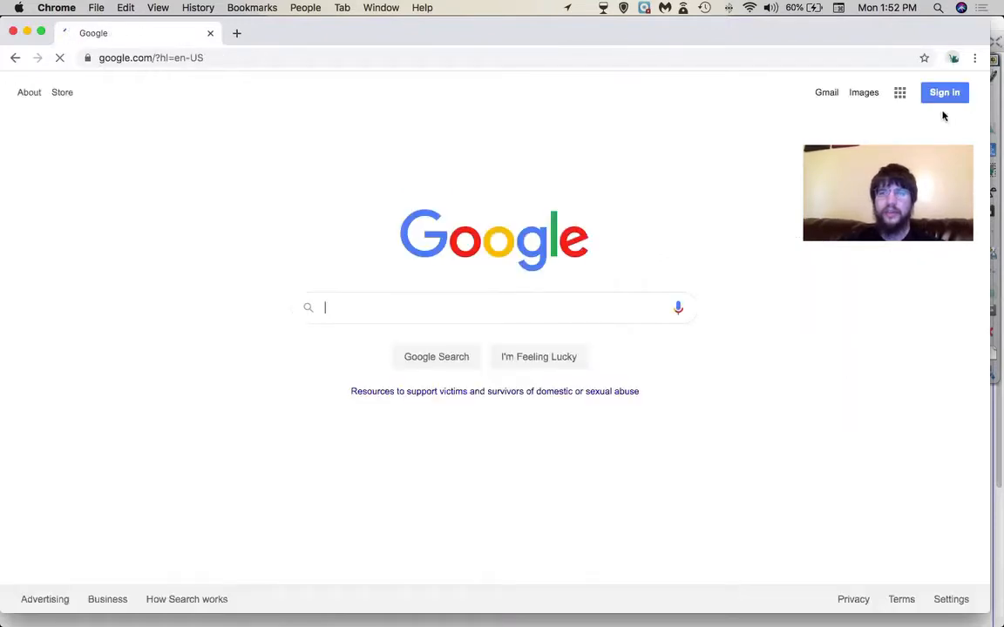
{"action": "left_click", "coordinate": [947, 93]}
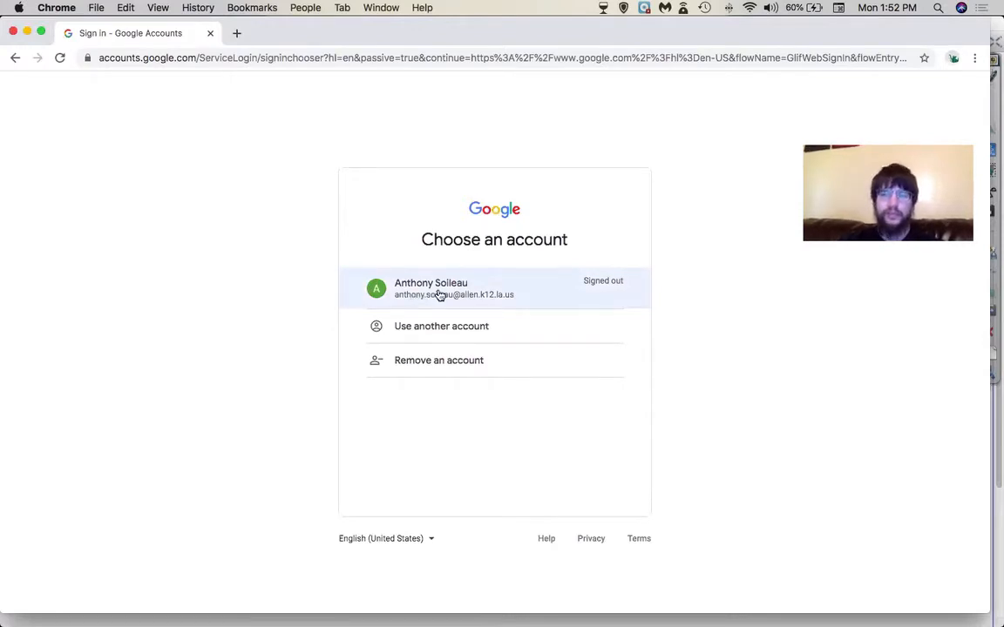
{"action": "left_click", "coordinate": [442, 296]}
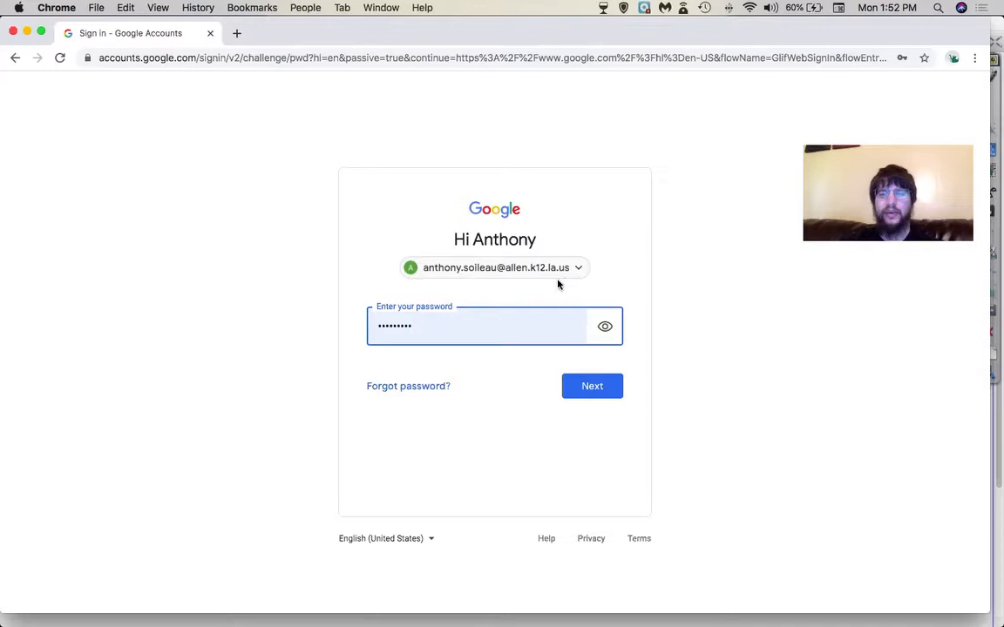
{"action": "left_click", "coordinate": [599, 387]}
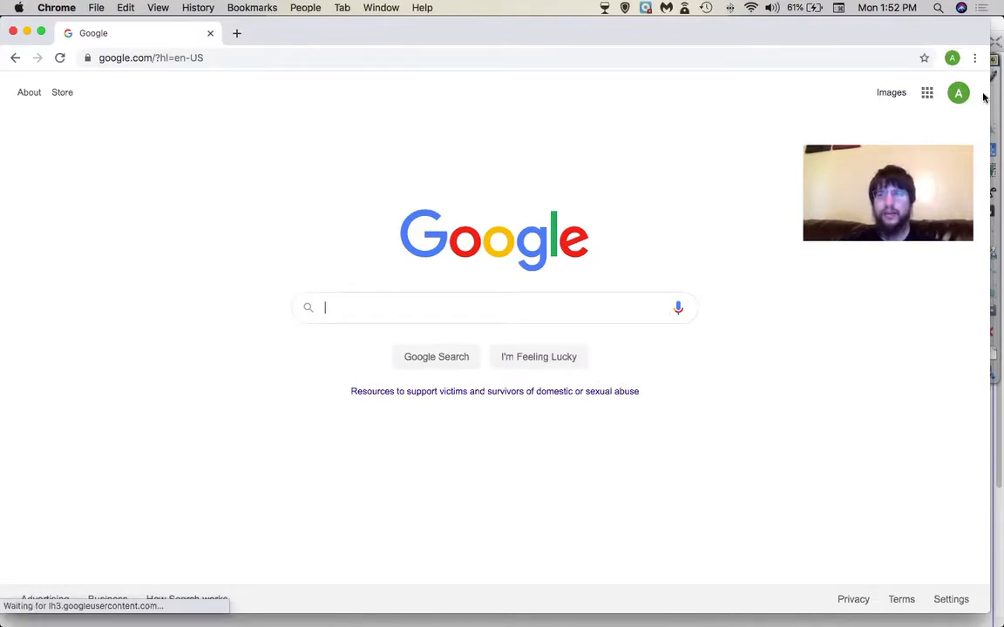
- Open Google Drive's My Drive for the school account from the Google apps grid
{"action": "left_click", "coordinate": [928, 93]}
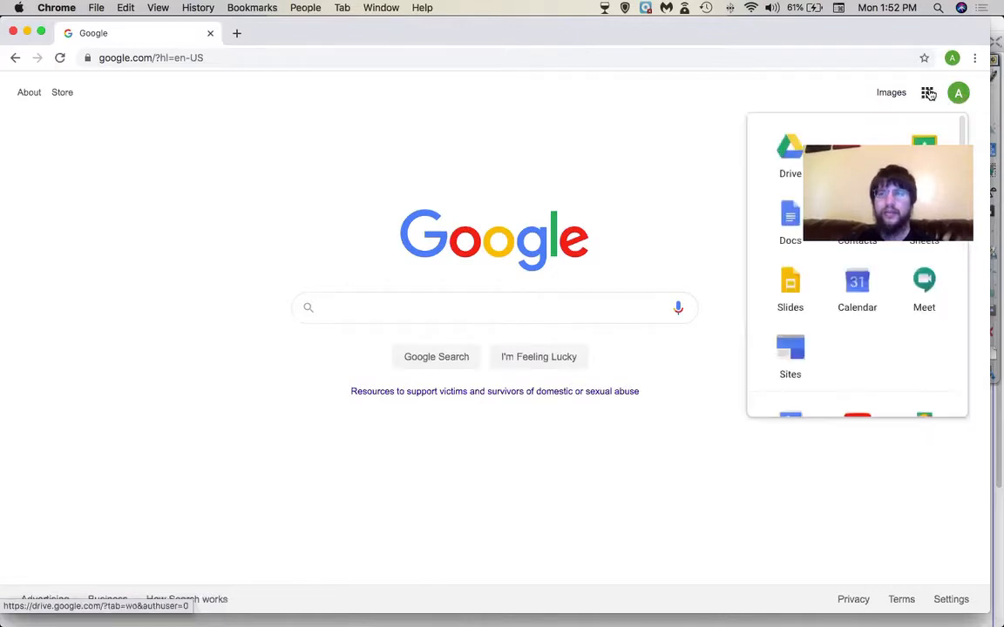
{"action": "left_click", "coordinate": [792, 141]}
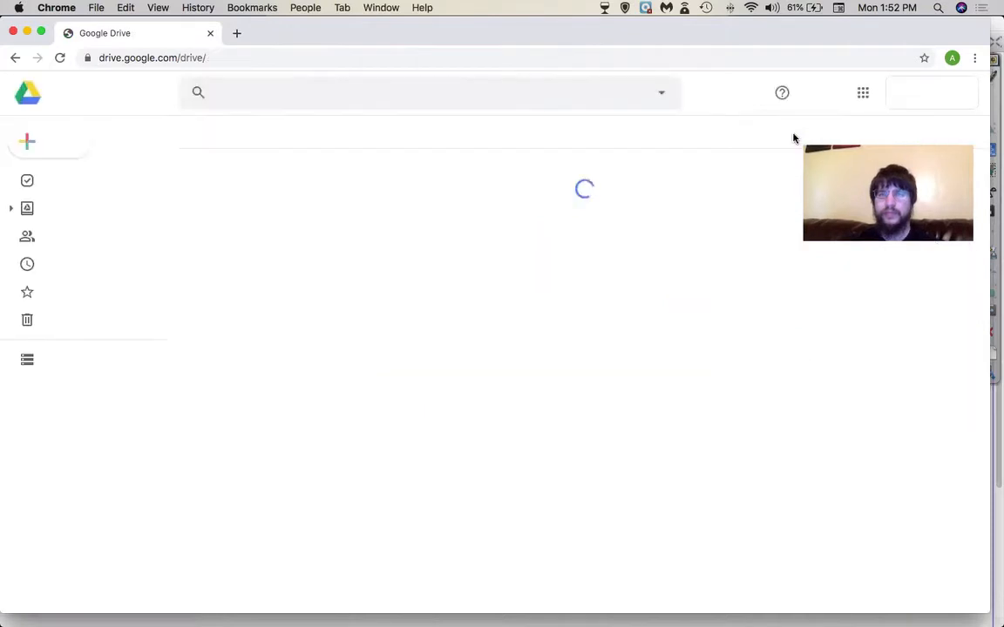
{"action": "left_click", "coordinate": [13, 57]}
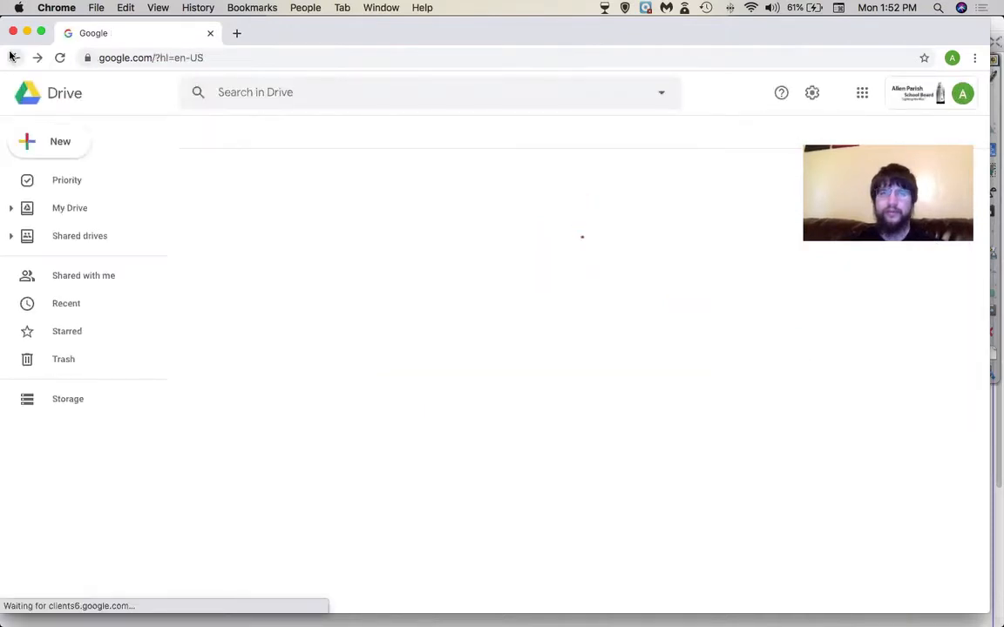
{"action": "left_click", "coordinate": [927, 92]}
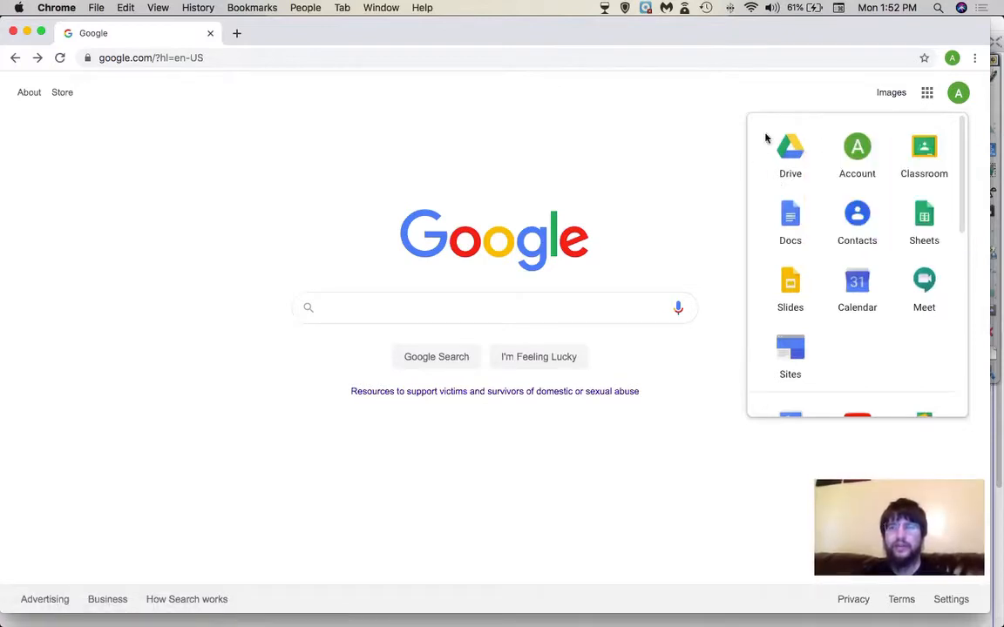
{"action": "scroll", "coordinate": [821, 239], "scroll_direction": "down", "scroll_amount": 4}
{"action": "scroll", "coordinate": [824, 218], "scroll_direction": "up", "scroll_amount": 4}
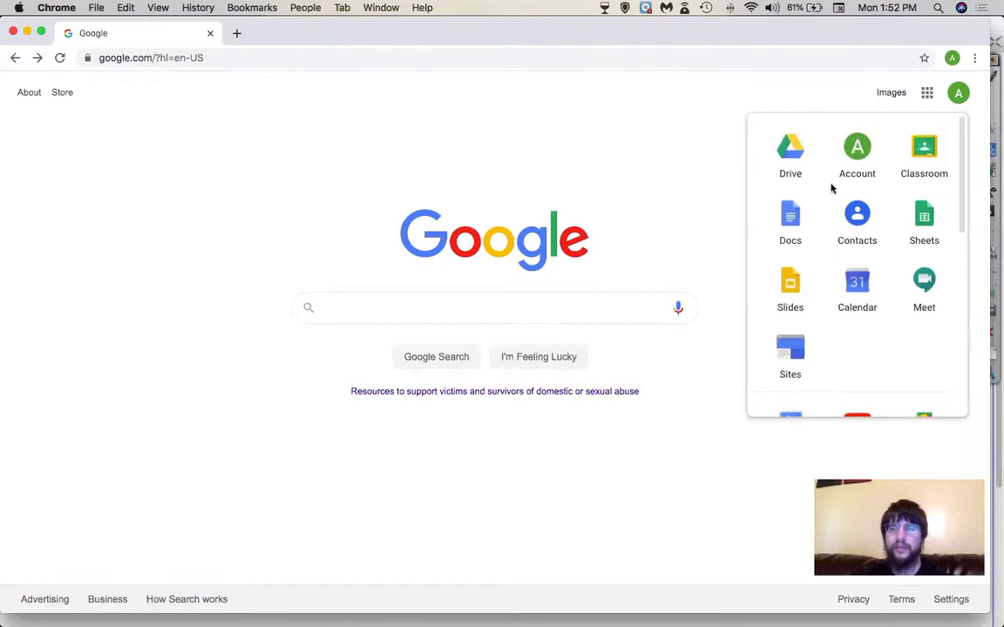
{"action": "left_click", "coordinate": [796, 151]}
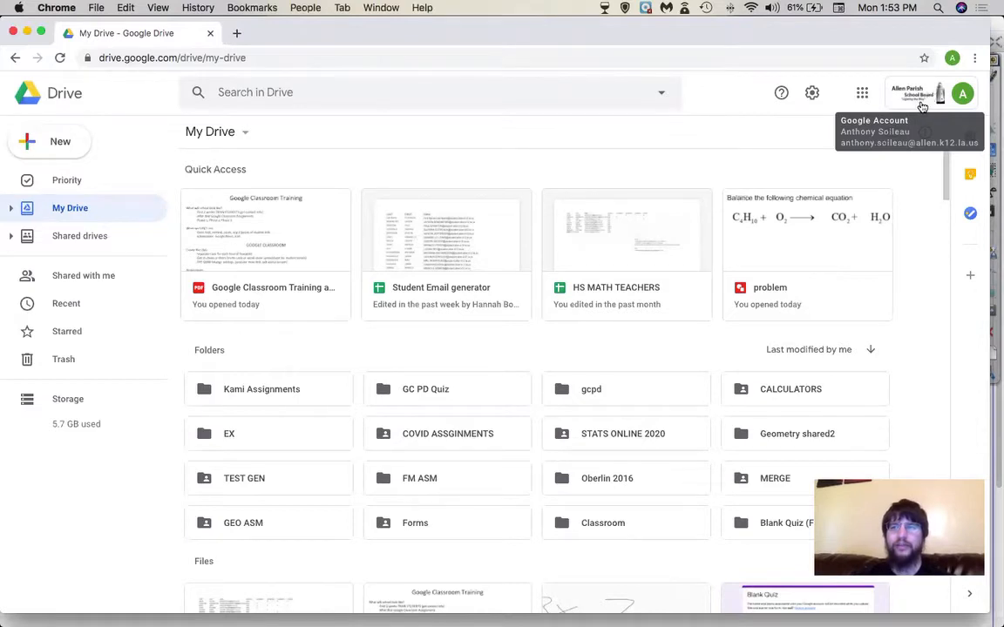
{"action": "left_click", "coordinate": [863, 92]}
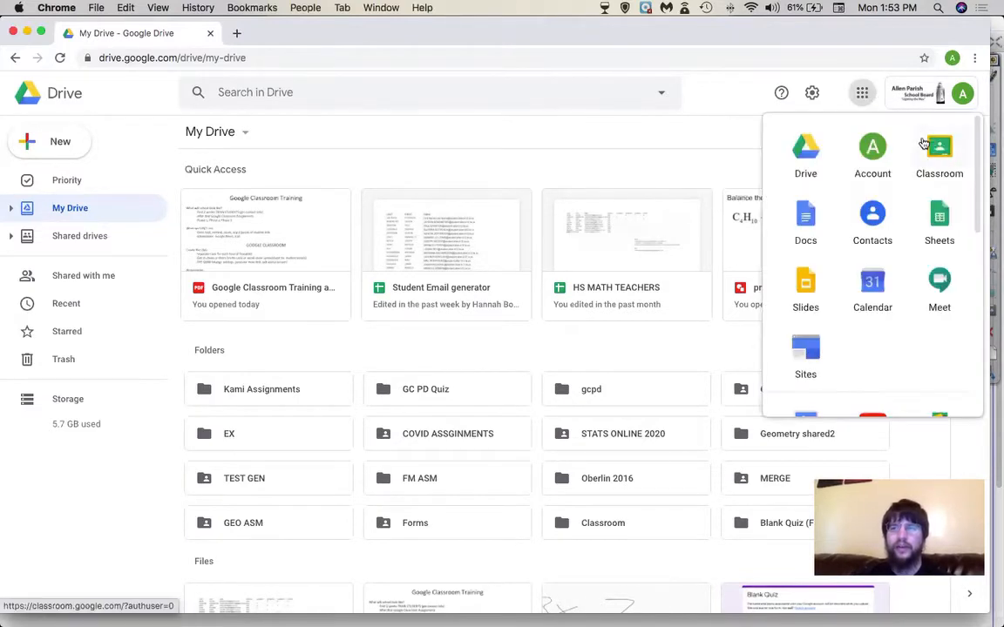
- Open Google Classroom's Classes page in a new tab and show the Join/Create class options
{"action": "left_click", "coordinate": [926, 146]}
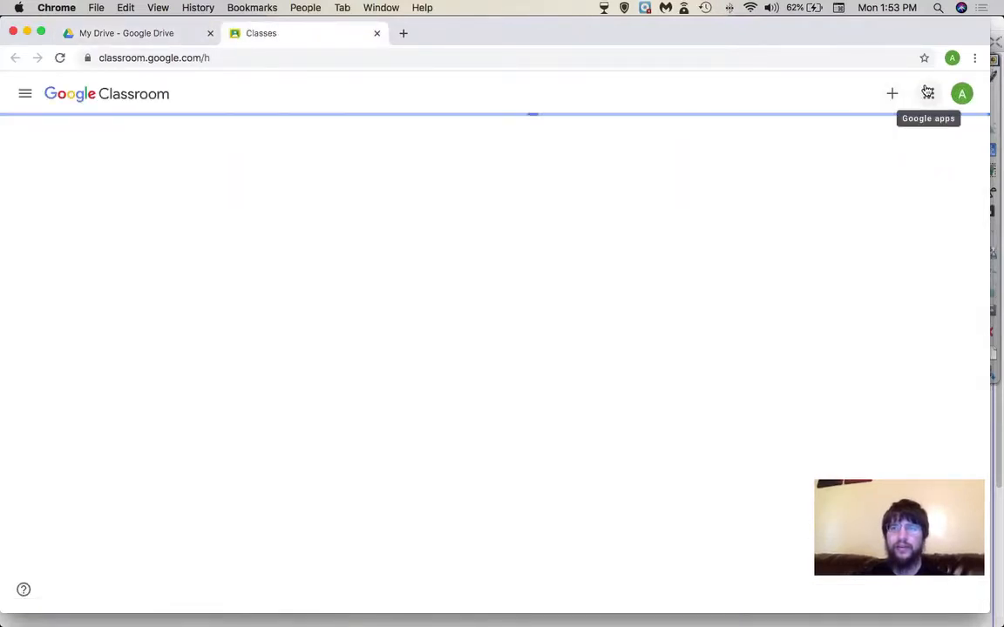
{"action": "left_click", "coordinate": [927, 94]}
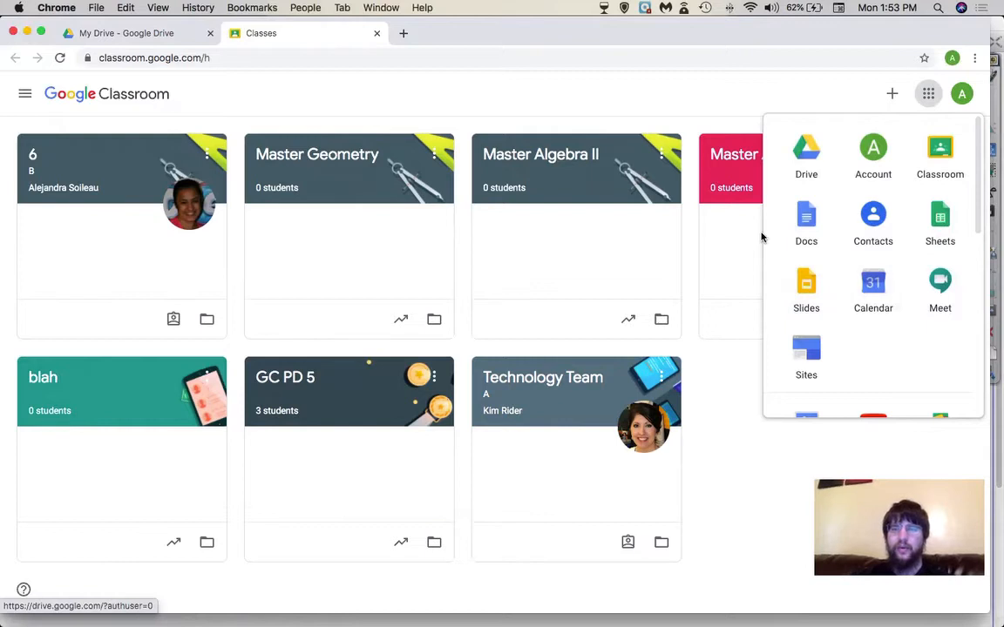
{"action": "left_click", "coordinate": [804, 89]}
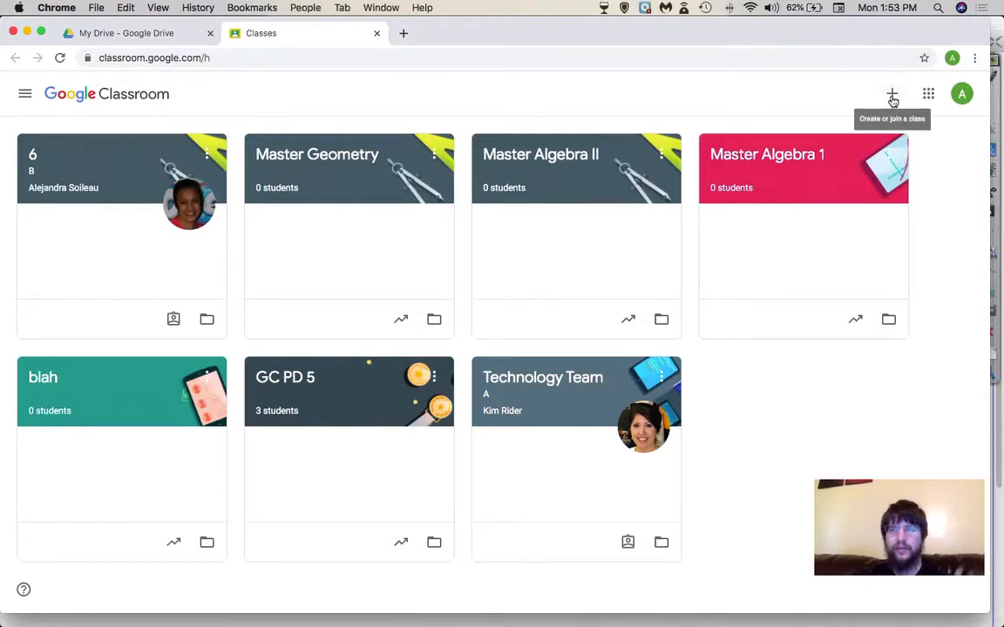
{"action": "left_click", "coordinate": [892, 98]}
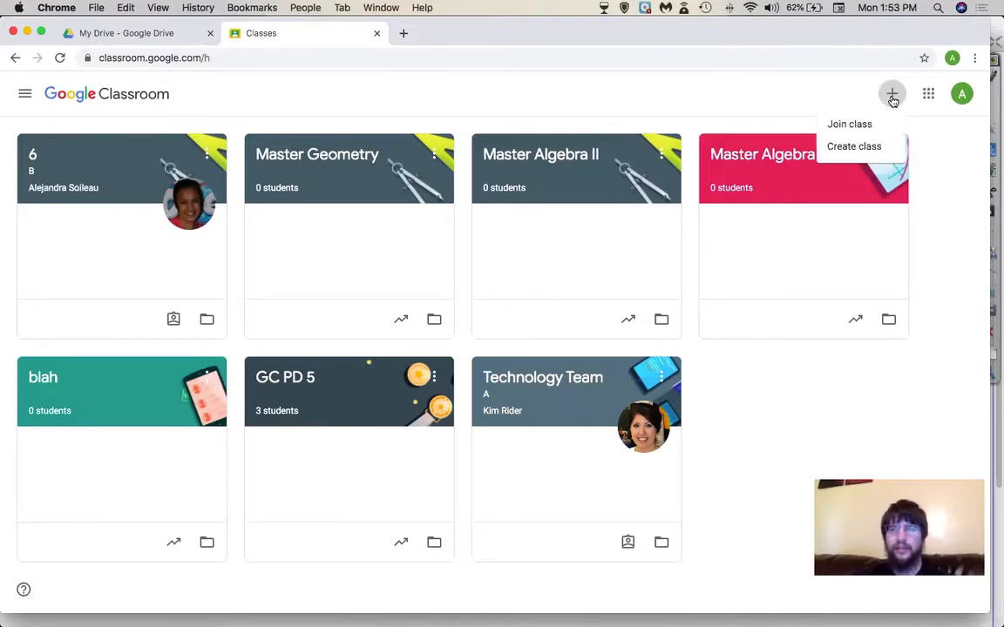
- Create a class named 'Geometry 2nd', replacing the mistyped 'Dual Enro' name
{"action": "left_click", "coordinate": [856, 146]}
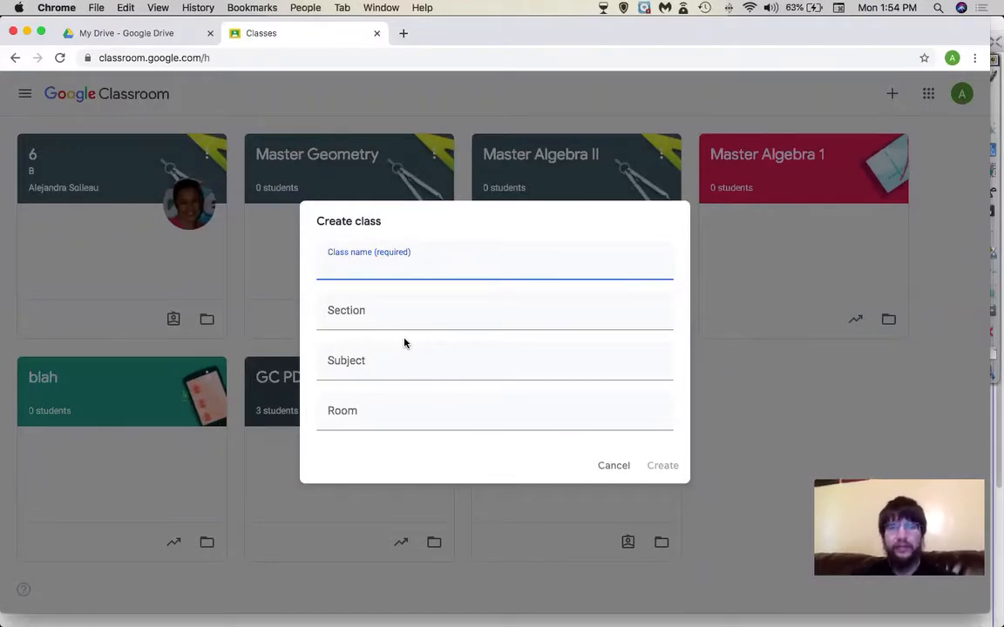
{"action": "type", "text": "D"}
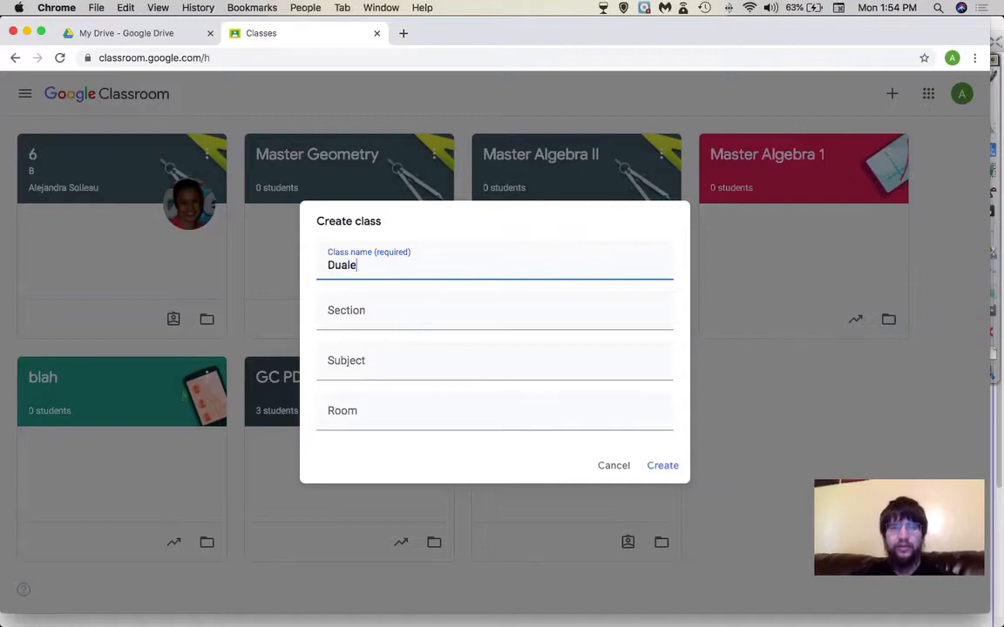
{"action": "type", "text": "ual Enrollment 1st"}
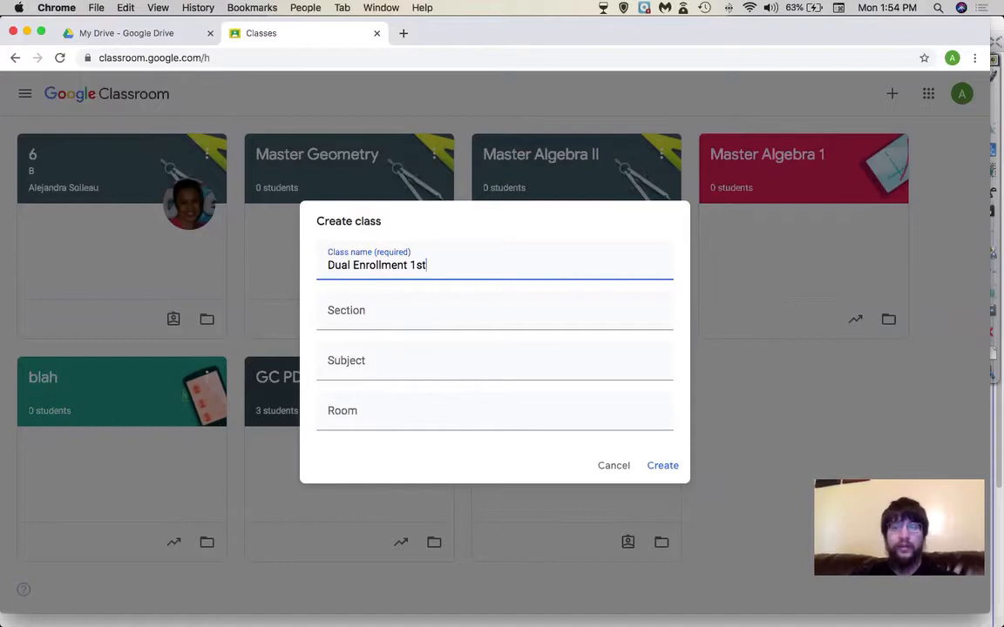
{"action": "left_click_drag", "start_coordinate": [439, 269], "coordinate": [298, 276]}
{"action": "key", "text": "Right"}
{"action": "triple_click", "coordinate": [399, 265]}
{"action": "type", "text": "Geometry 2nd"}
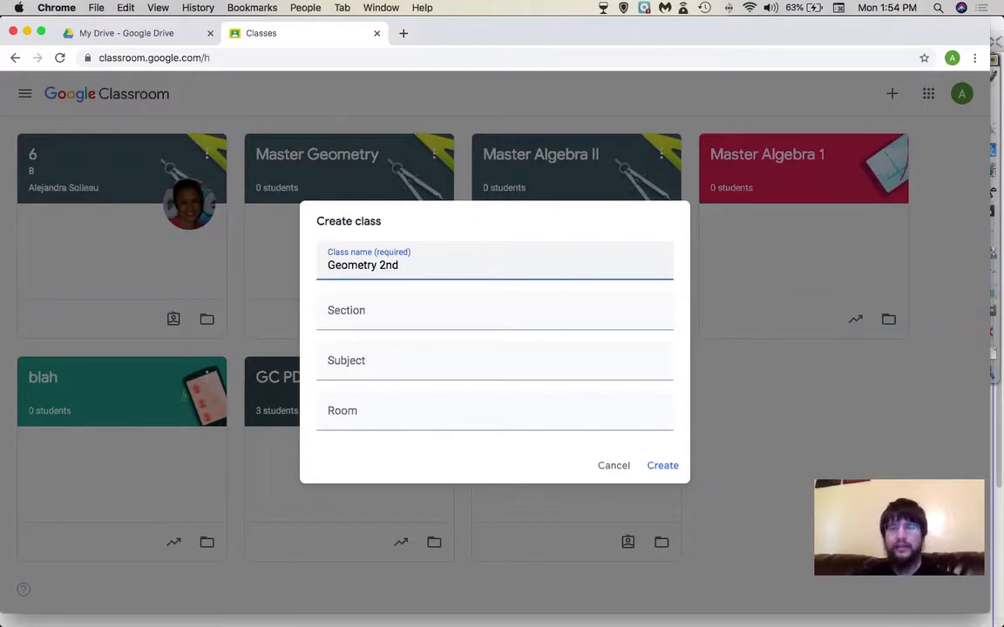
{"action": "left_click", "coordinate": [671, 469]}
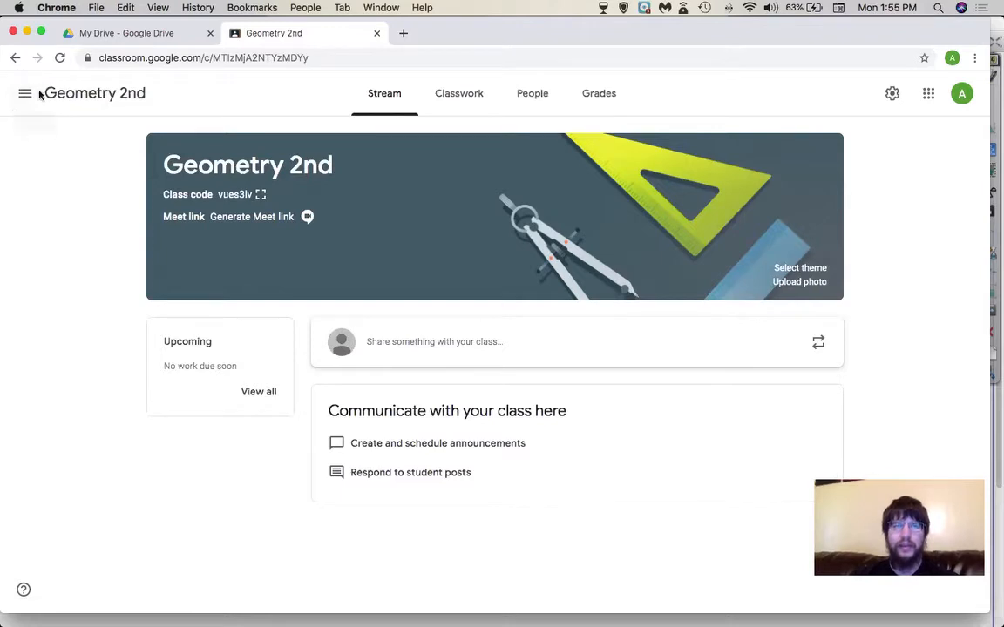
- From the Classes overview, create the class 'Geometry 3rd' and open its Class settings
{"action": "left_click", "coordinate": [31, 93]}
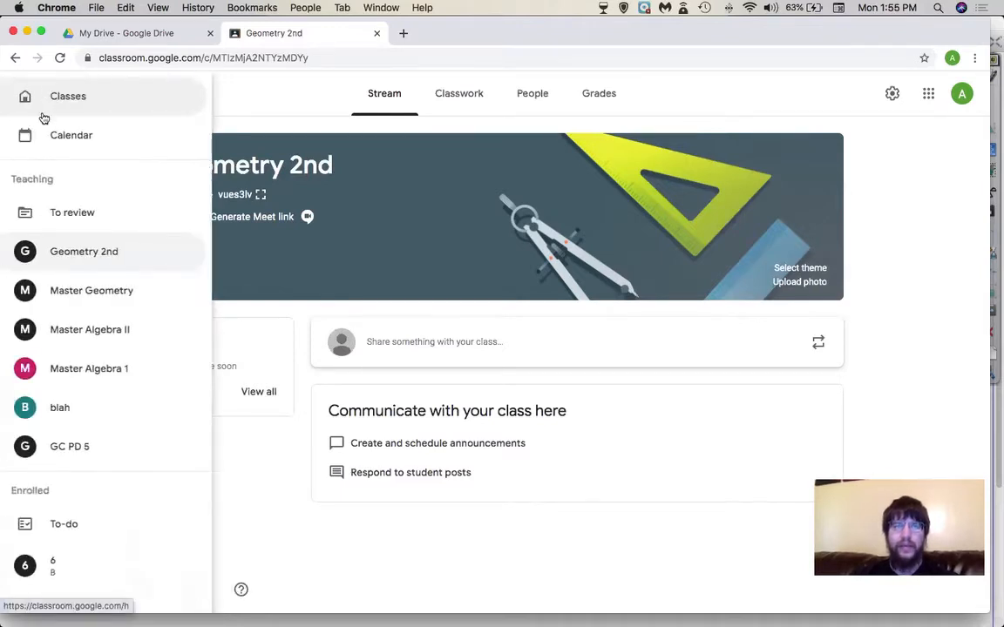
{"action": "left_click", "coordinate": [70, 105]}
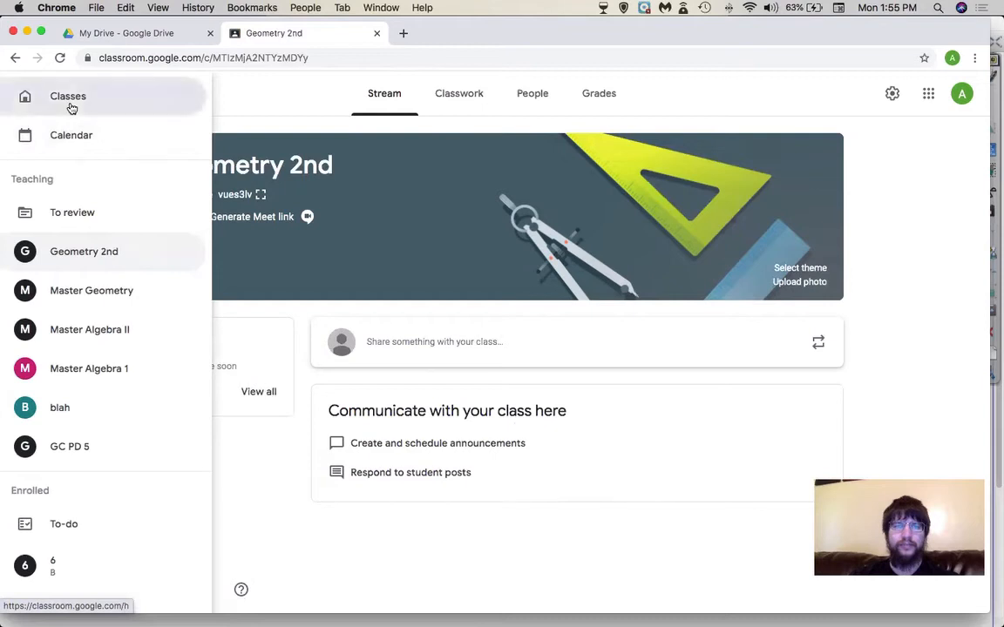
{"action": "left_click", "coordinate": [892, 94]}
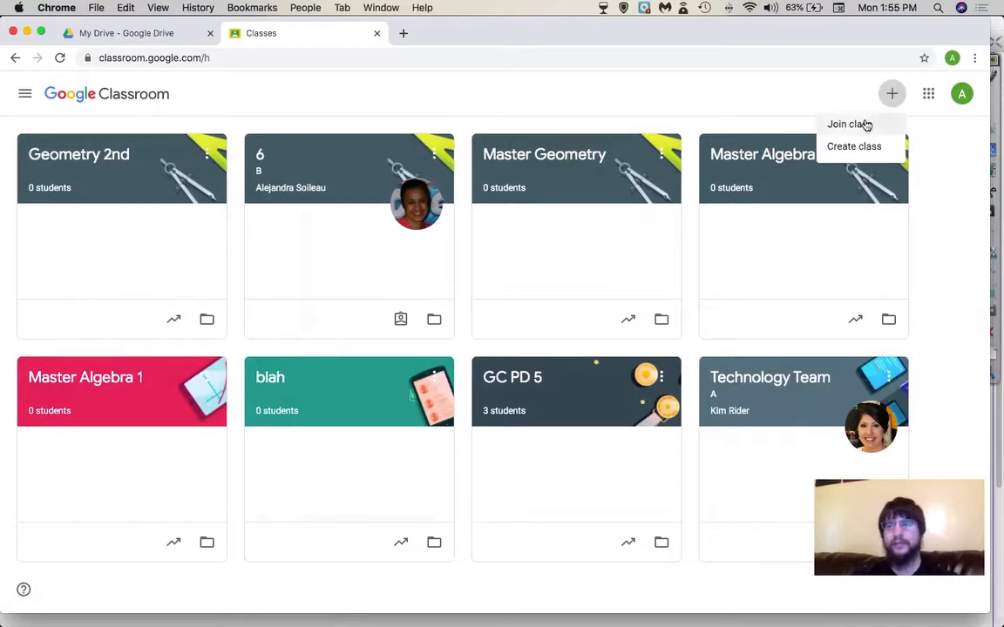
{"action": "left_click", "coordinate": [857, 146]}
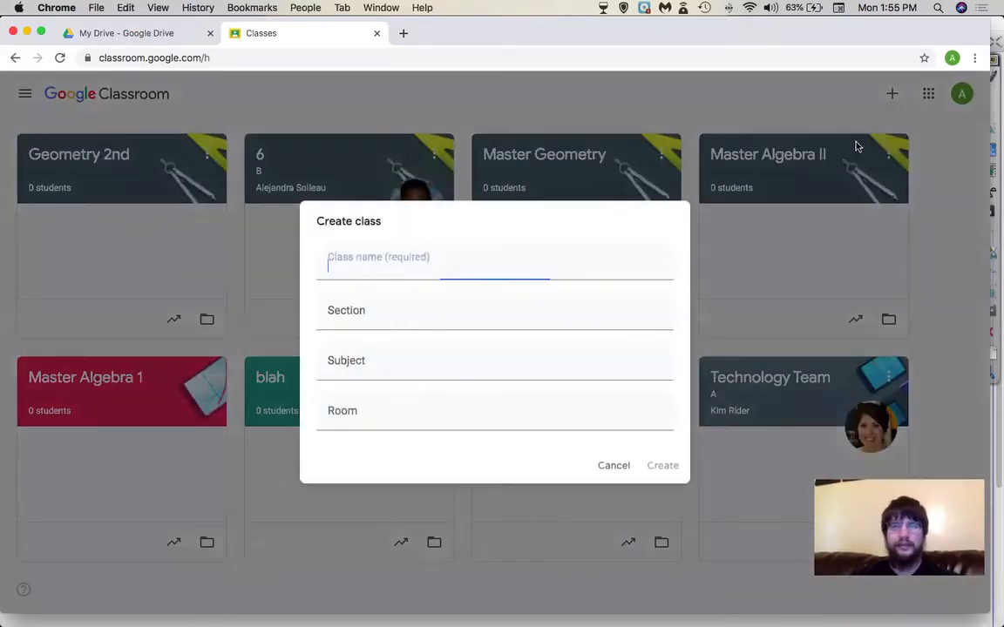
{"action": "type", "text": "Geometry 3rd"}
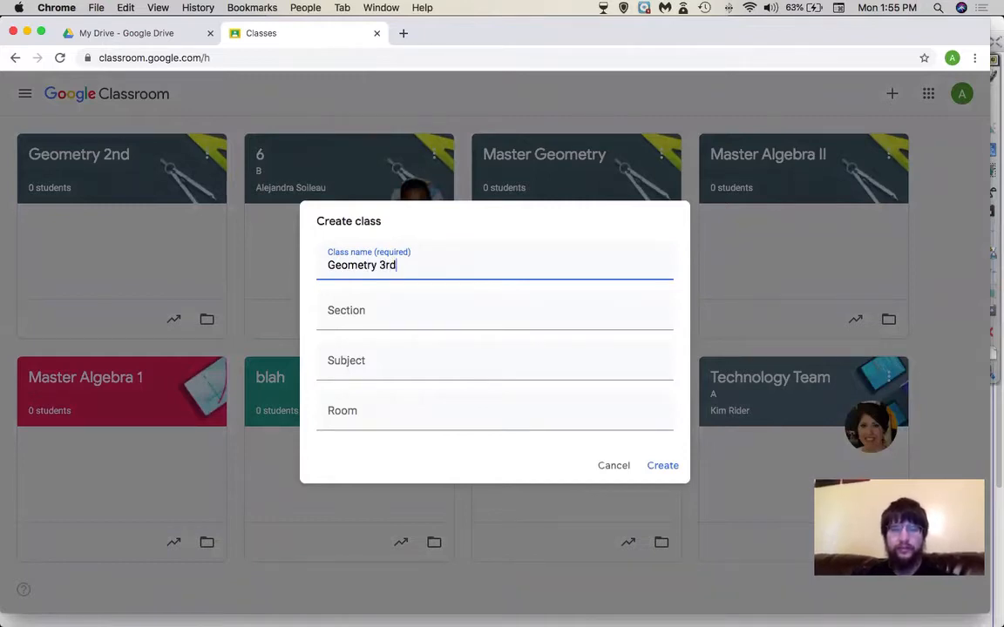
{"action": "left_click", "coordinate": [676, 468]}
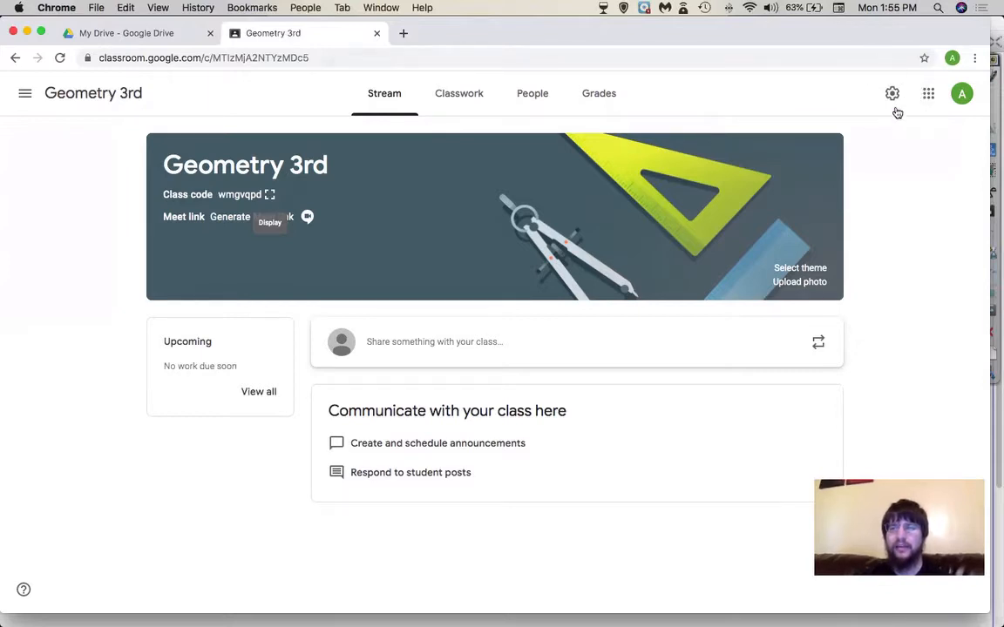
{"action": "left_click", "coordinate": [892, 94]}
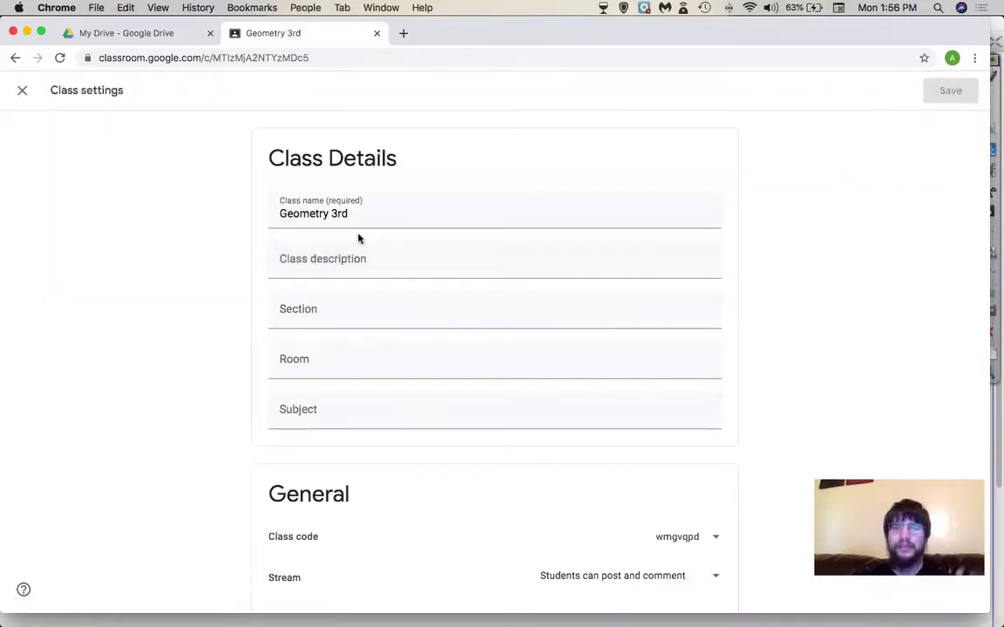
- Change '3rd' to '4th' in the class name
{"action": "double_click", "coordinate": [359, 218]}
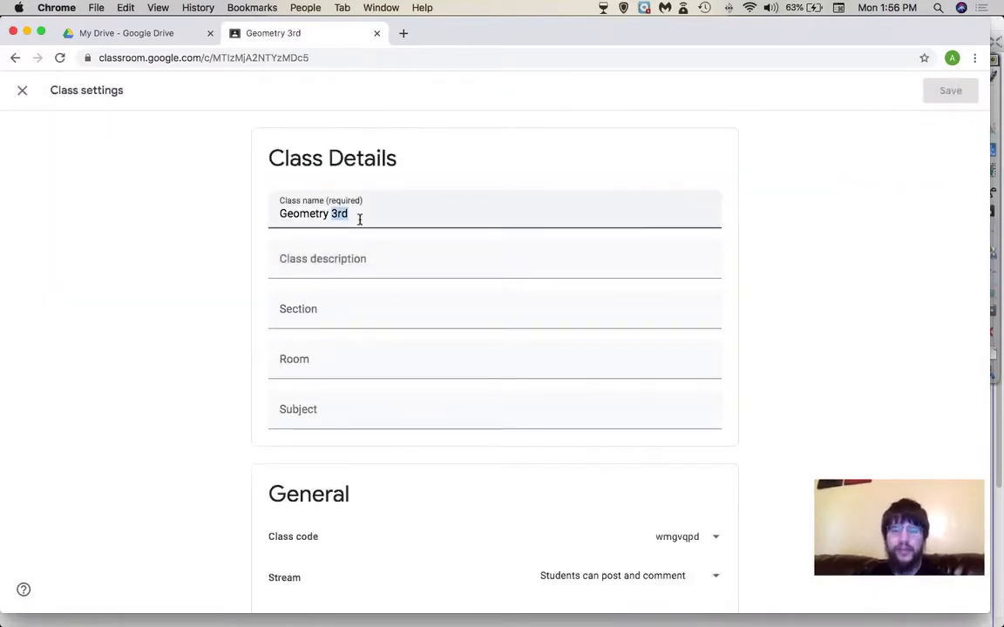
{"action": "type", "text": "4th"}
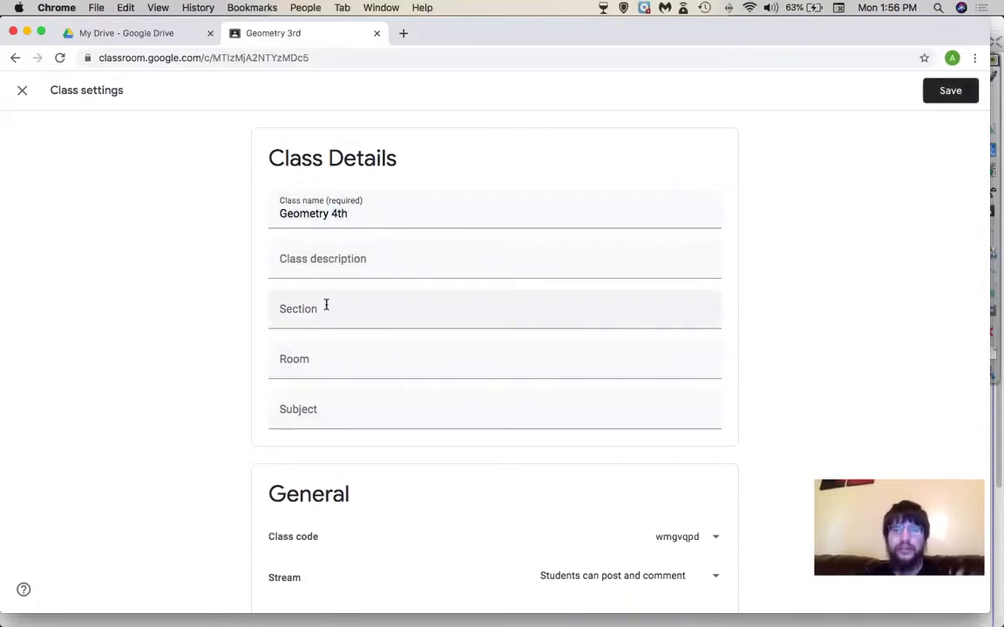
{"action": "scroll", "coordinate": [310, 409], "scroll_direction": "down", "scroll_amount": 5}
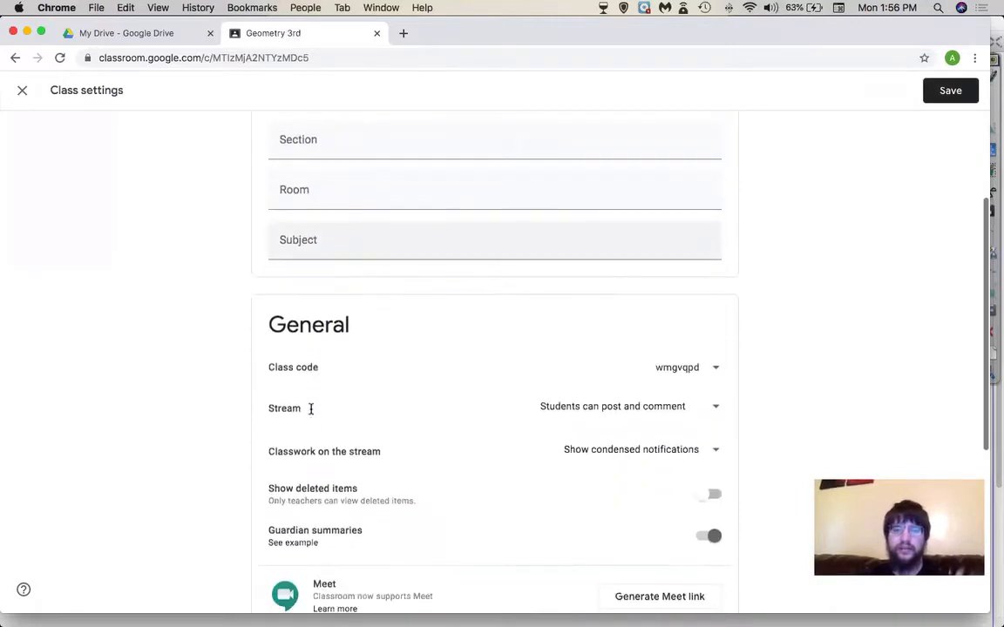
- Disable the class code, reset it to a new code, and copy it
{"action": "left_click", "coordinate": [686, 340]}
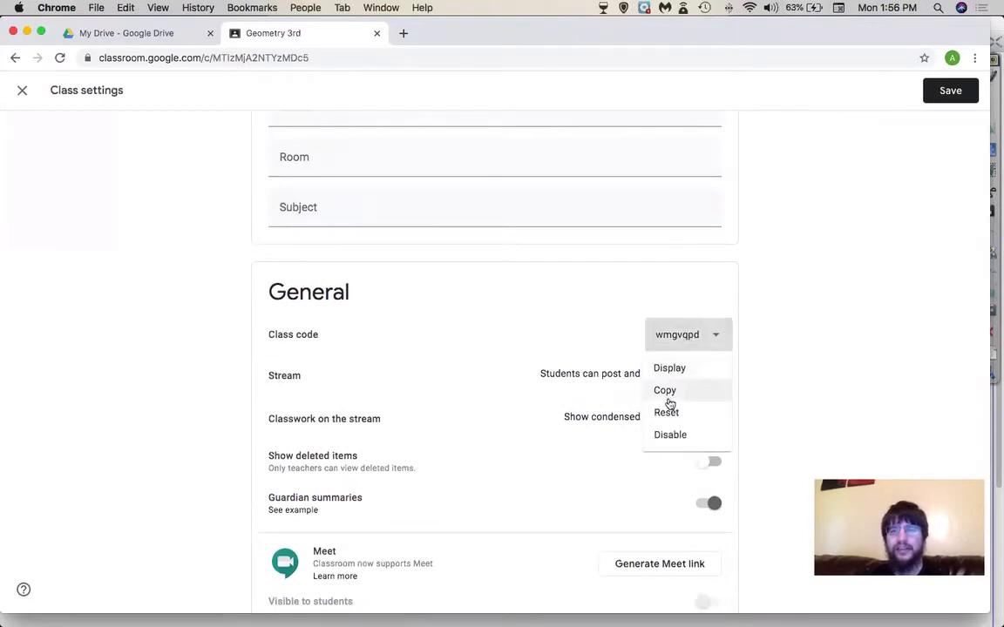
{"action": "left_click", "coordinate": [672, 433]}
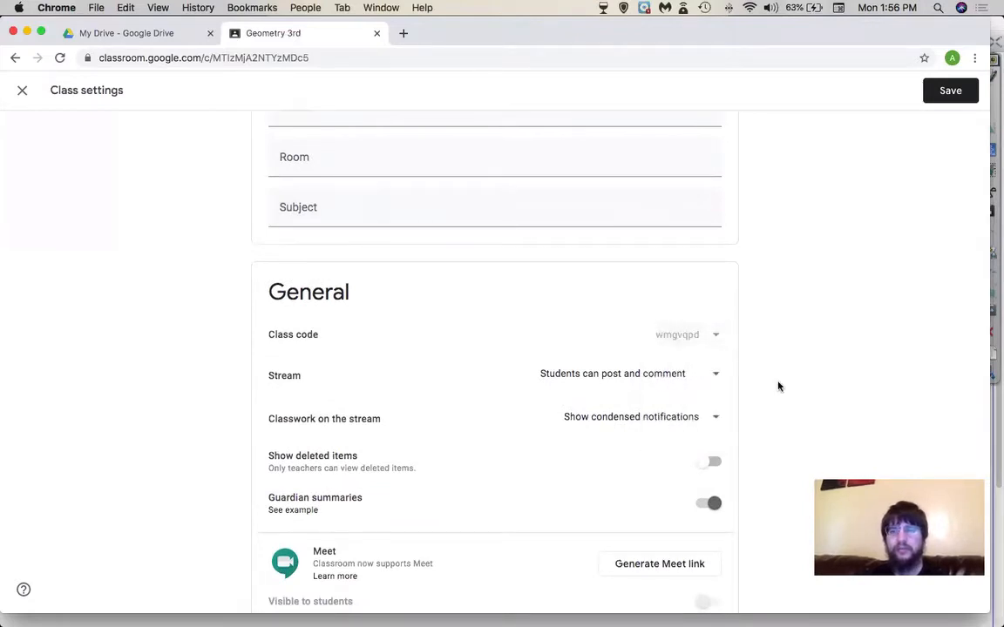
{"action": "left_click", "coordinate": [679, 342]}
{"action": "left_click", "coordinate": [883, 424]}
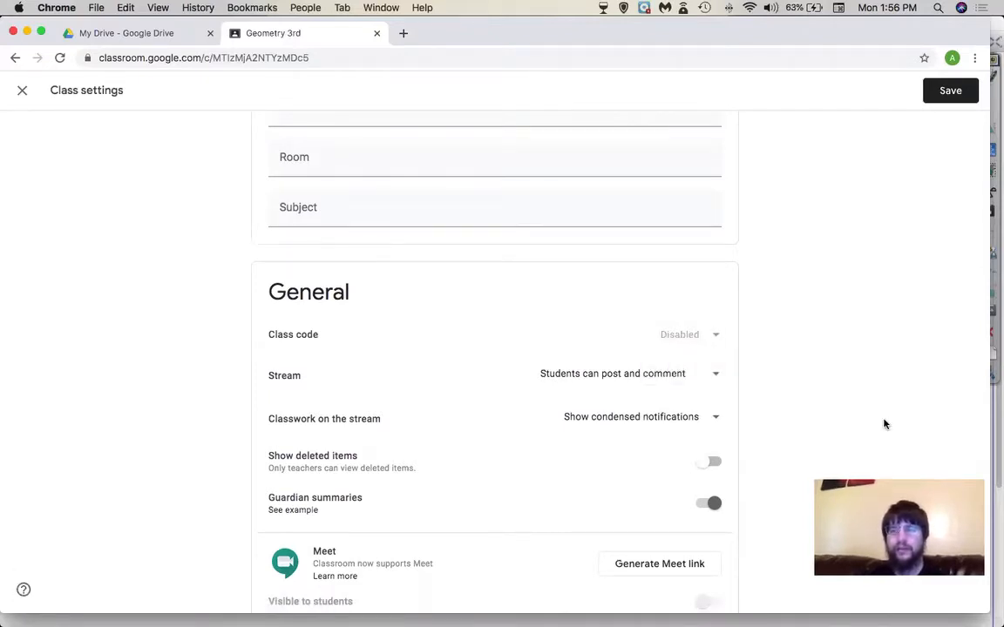
{"action": "left_click", "coordinate": [713, 345]}
{"action": "left_click", "coordinate": [681, 415]}
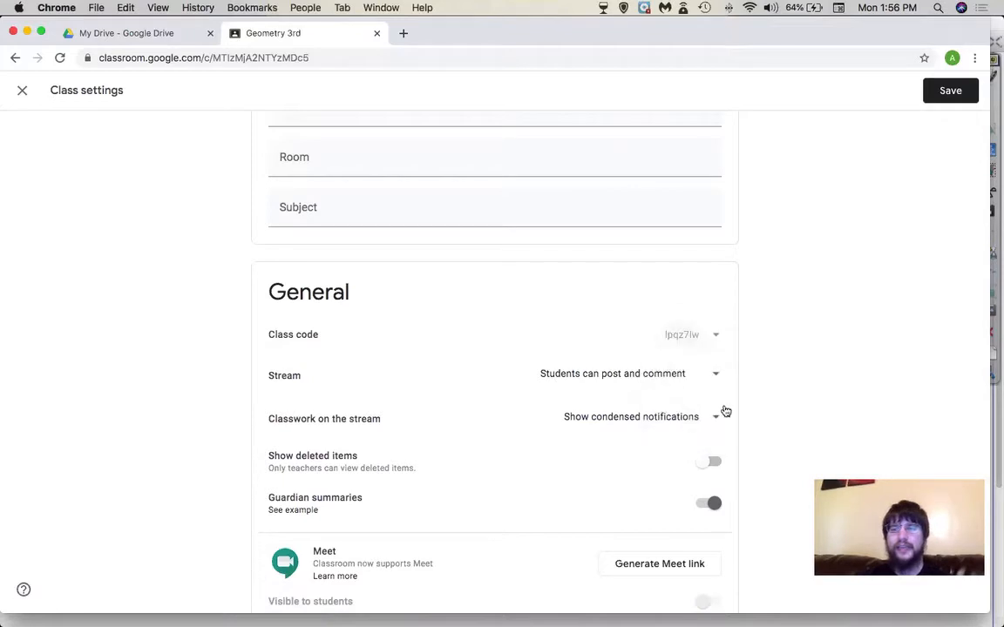
{"action": "left_click", "coordinate": [690, 339]}
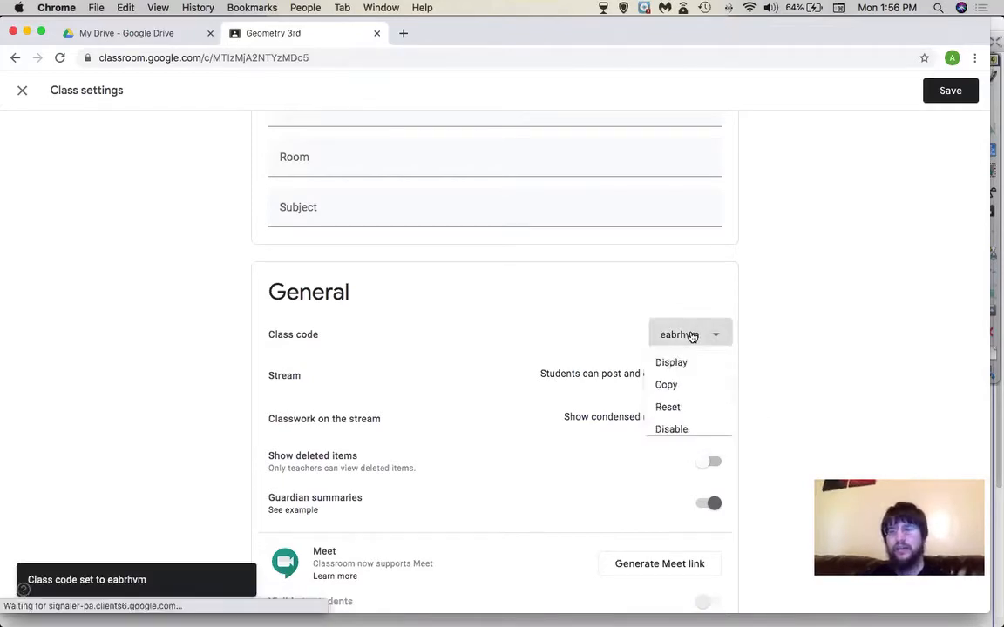
{"action": "left_click", "coordinate": [665, 391]}
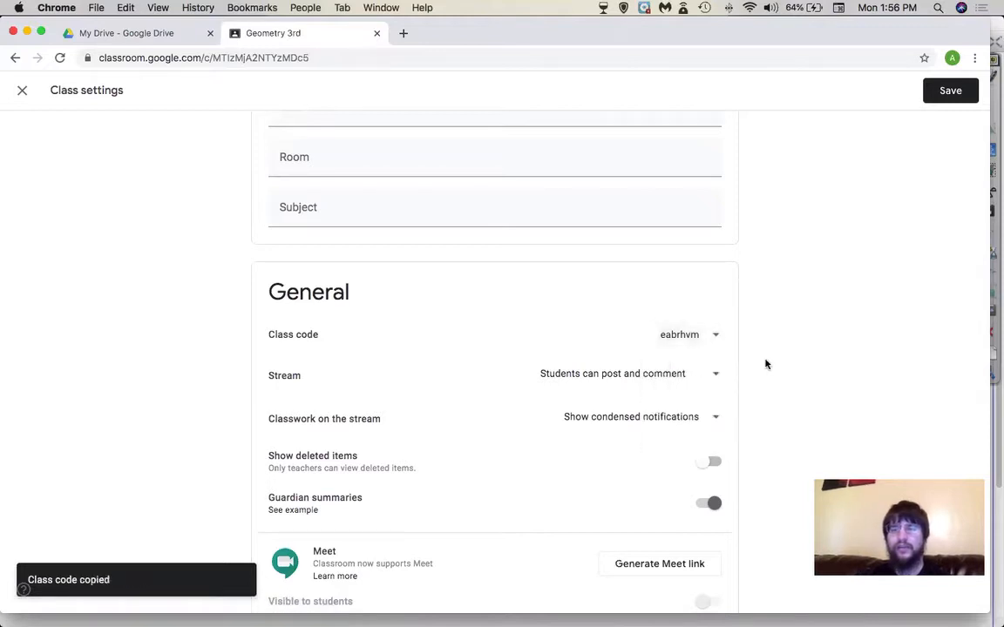
{"action": "left_click", "coordinate": [684, 337]}
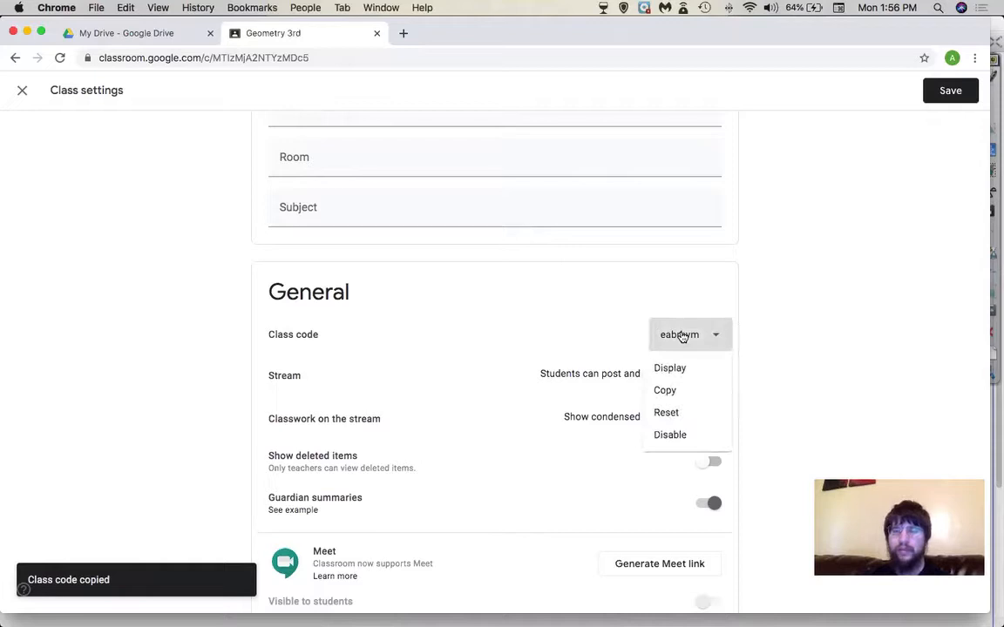
- Display the class code full-screen, close it, and bring up the Stream posting choices
{"action": "left_click", "coordinate": [671, 375]}
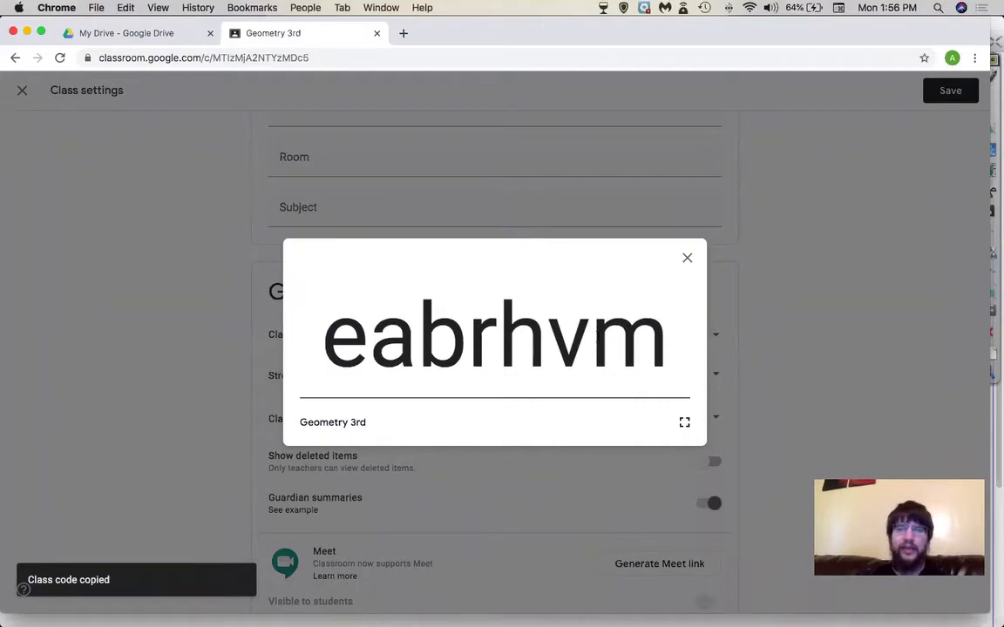
{"action": "left_click", "coordinate": [687, 263]}
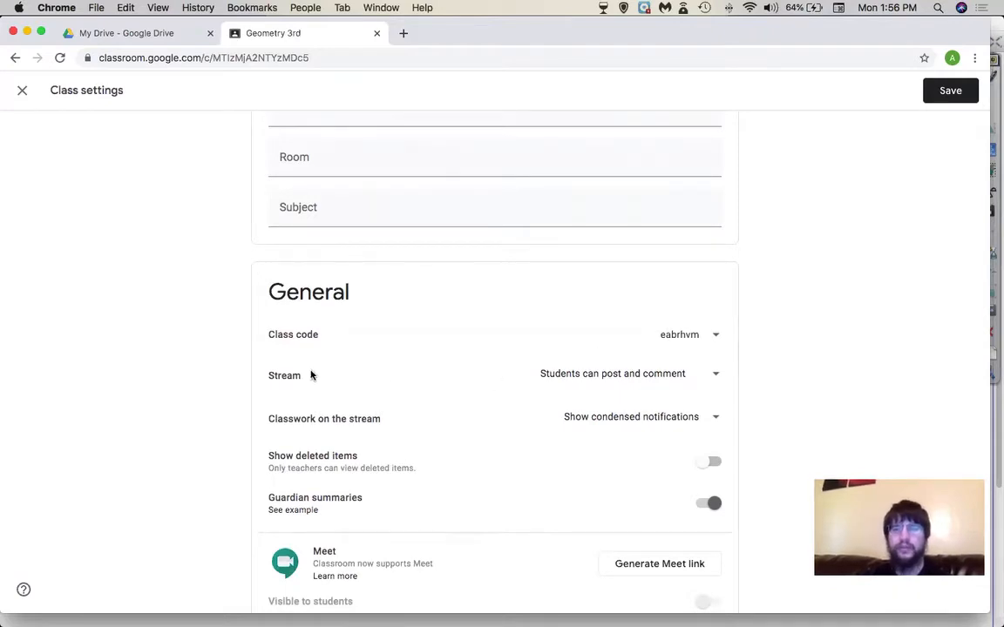
{"action": "left_click", "coordinate": [575, 392]}
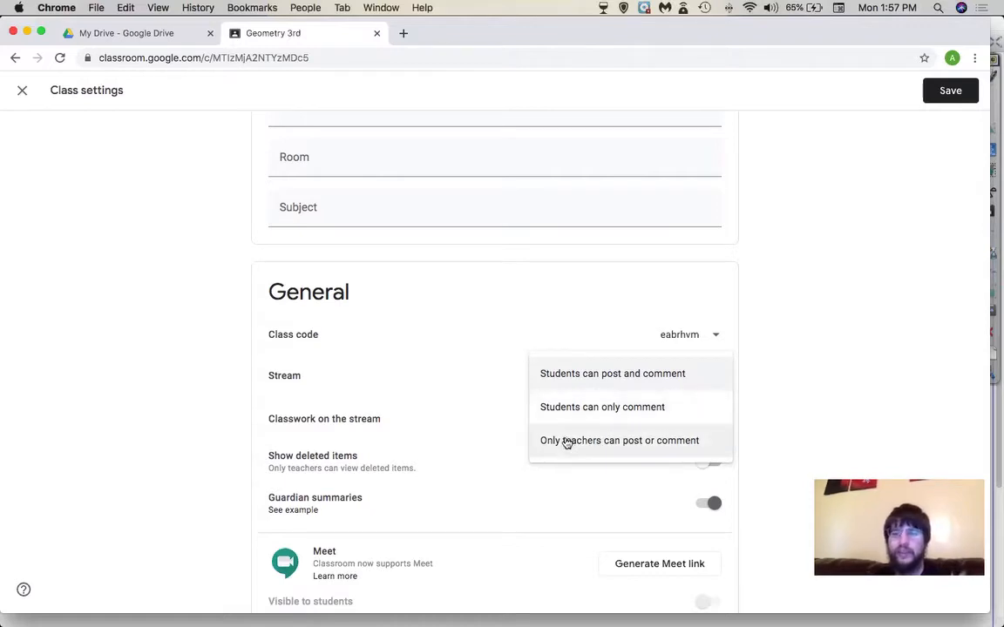
- Set the Stream permission to 'Students can only comment'
{"action": "left_click", "coordinate": [568, 415]}
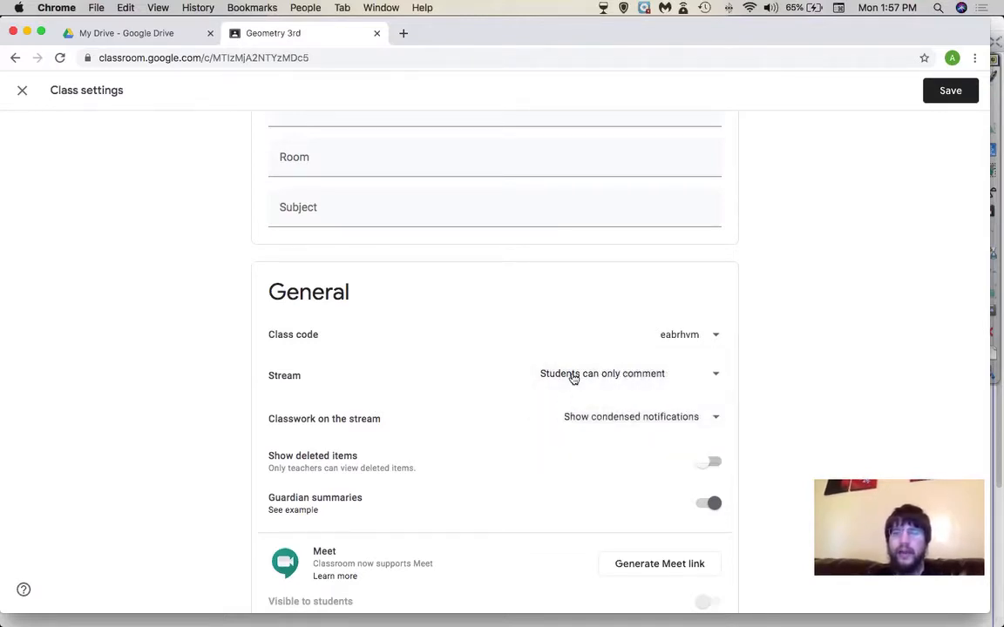
{"action": "left_click", "coordinate": [596, 376]}
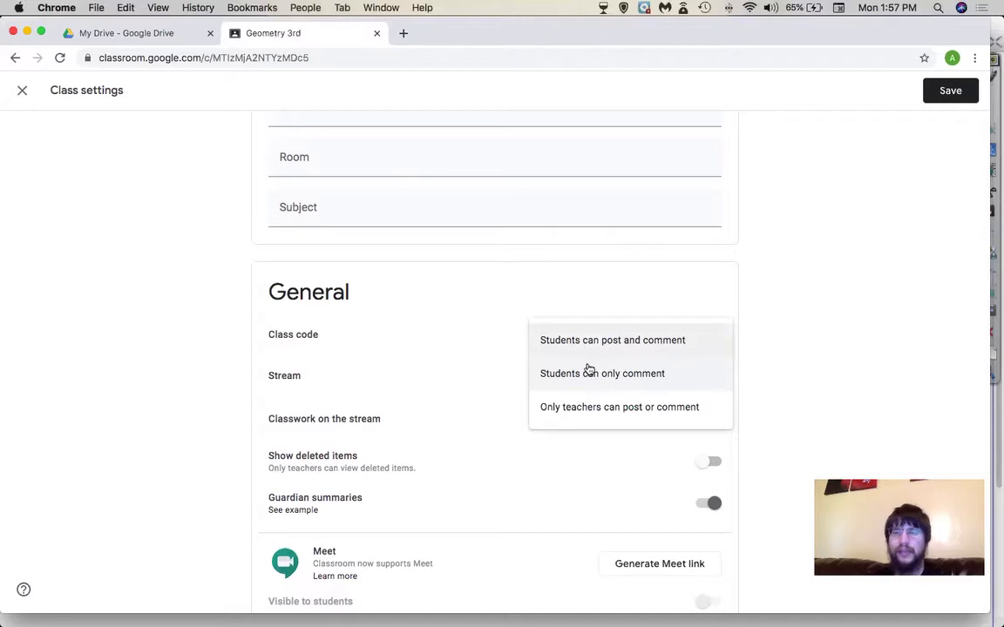
{"action": "left_click", "coordinate": [584, 377]}
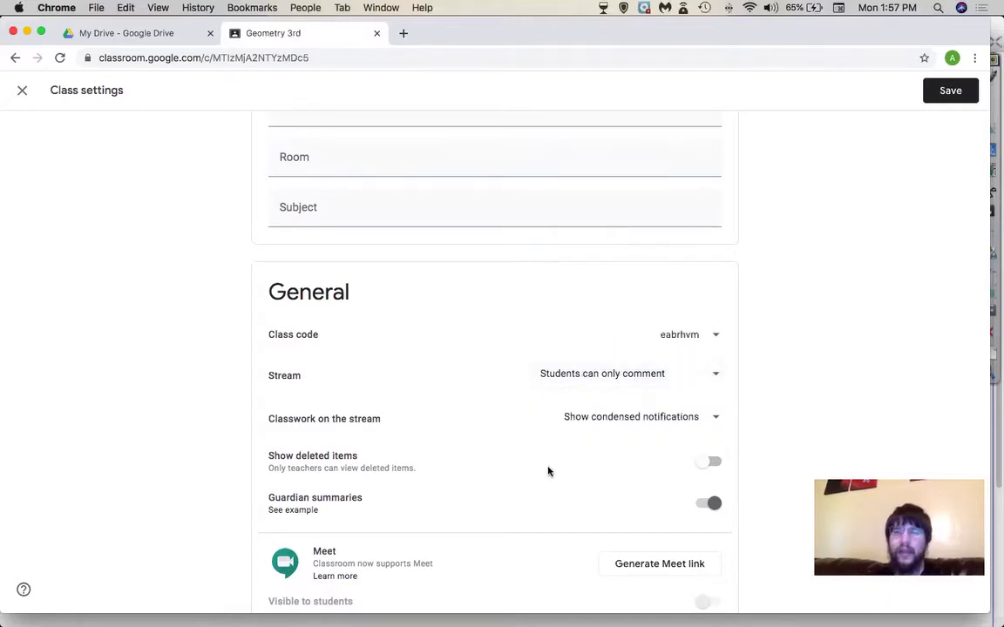
{"action": "scroll", "coordinate": [547, 471], "scroll_direction": "down", "scroll_amount": 1}
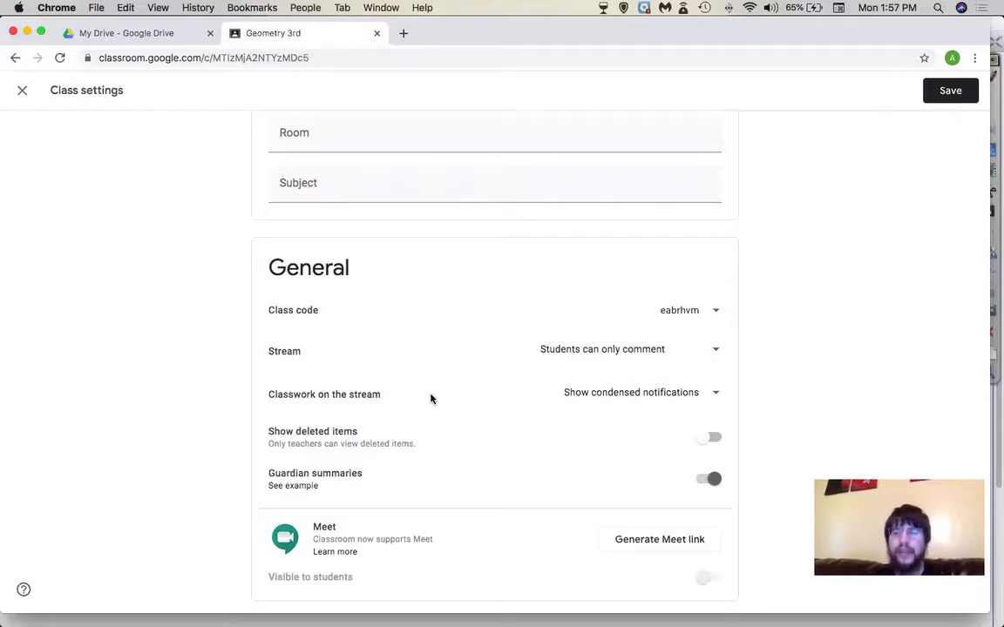
- Set 'Classwork on the stream' to 'Hide notifications'
{"action": "left_click", "coordinate": [614, 405]}
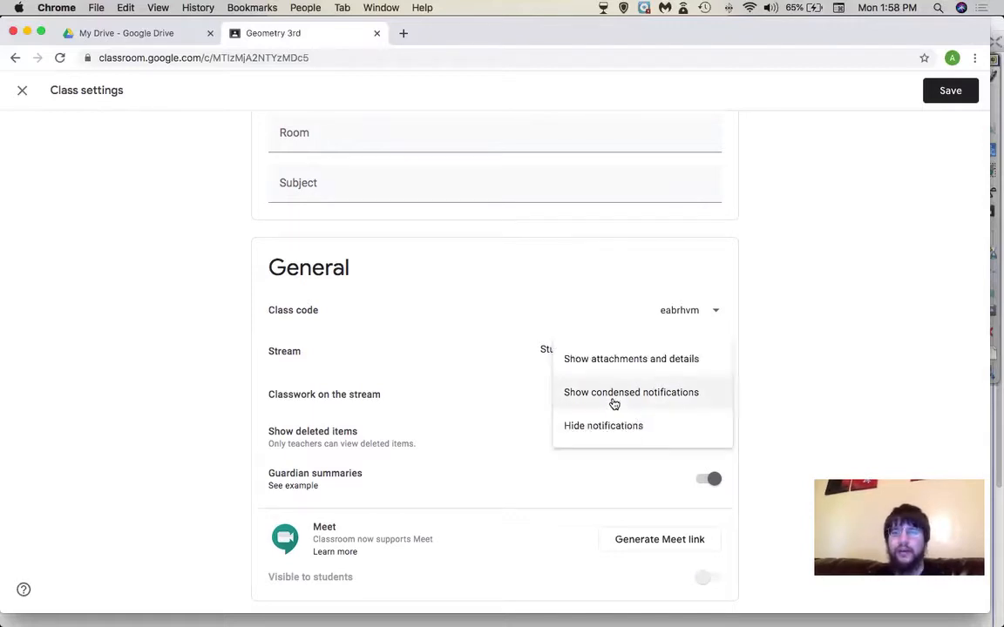
{"action": "left_click", "coordinate": [607, 431]}
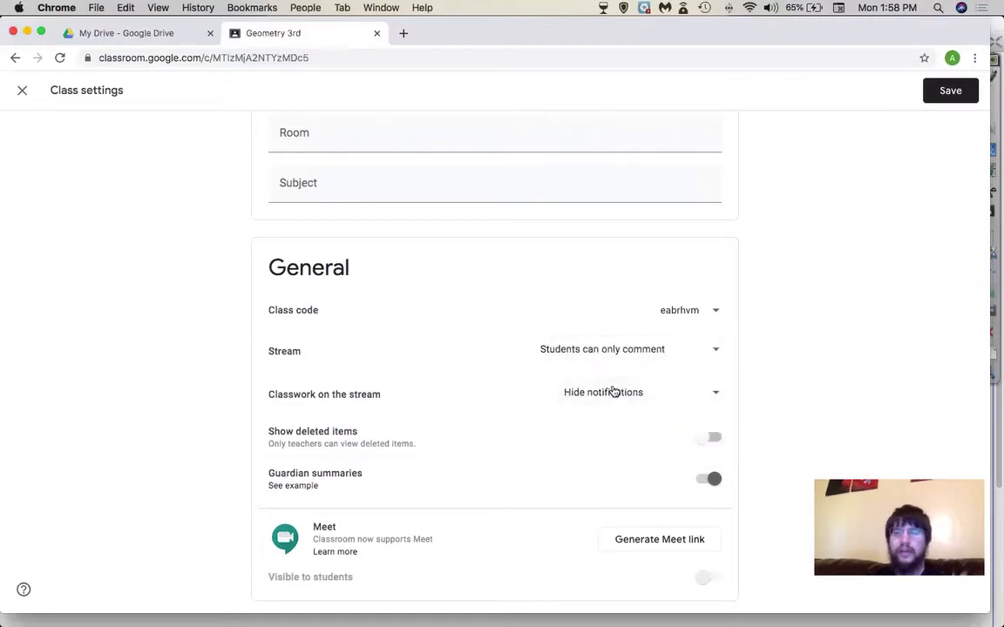
{"action": "left_click", "coordinate": [614, 392]}
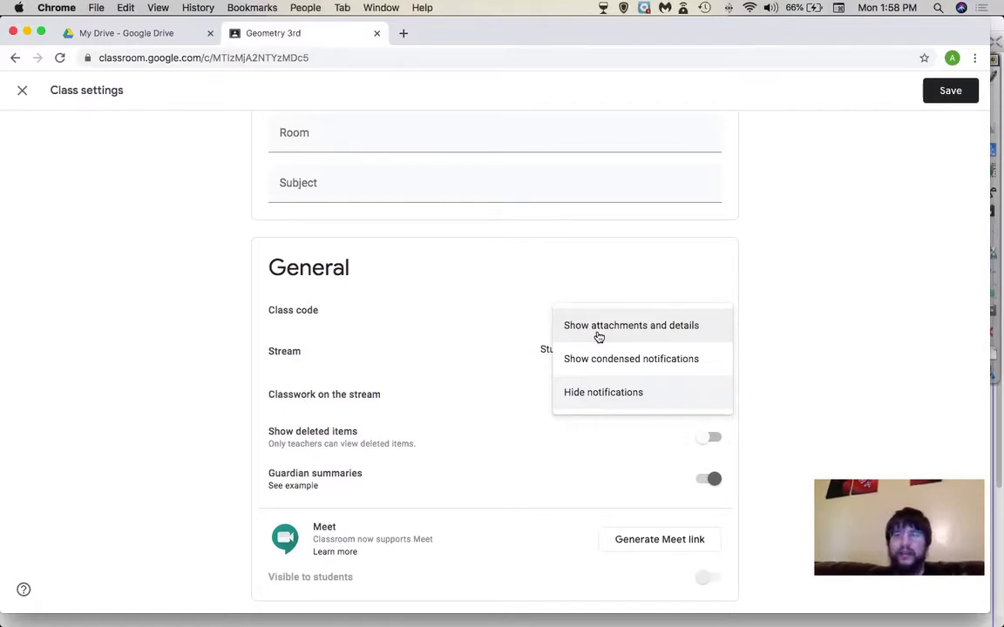
{"action": "left_click", "coordinate": [580, 403]}
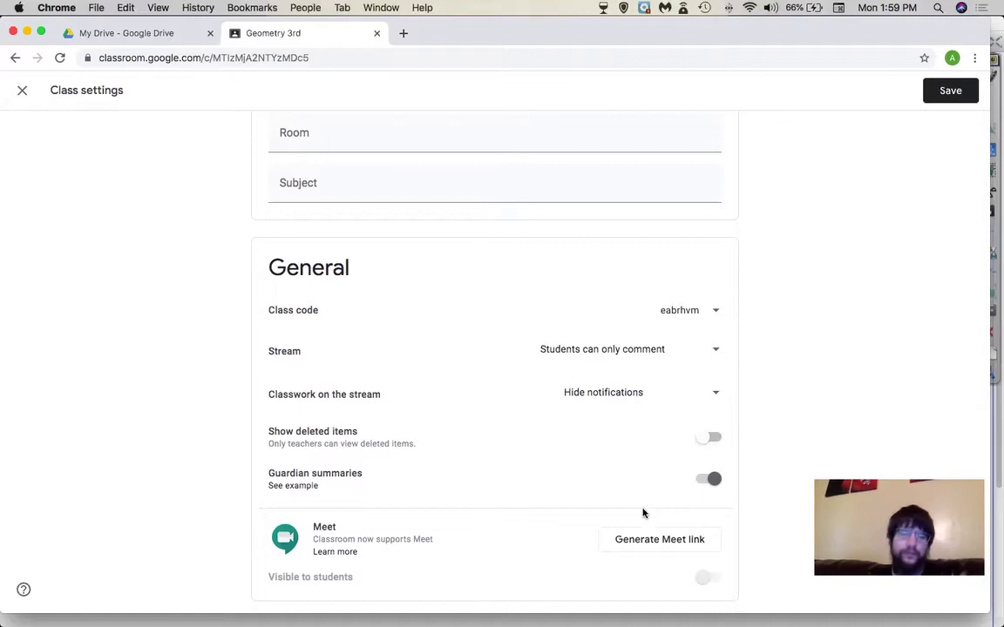
- Generate a class Meet link visible to students, then return to the top of settings
{"action": "scroll", "coordinate": [643, 514], "scroll_direction": "down", "scroll_amount": 2}
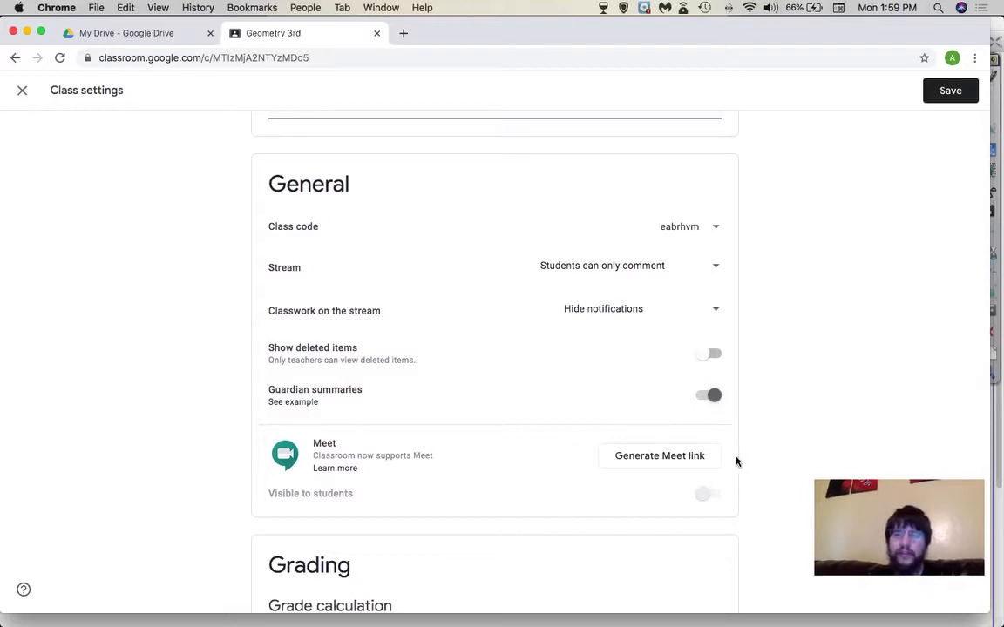
{"action": "left_click", "coordinate": [667, 456]}
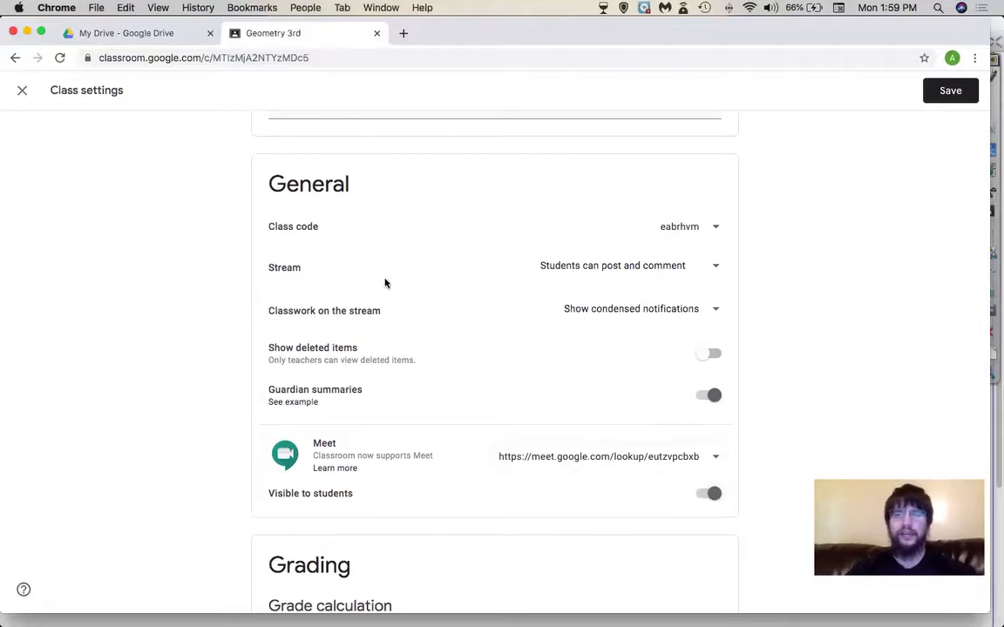
{"action": "scroll", "coordinate": [497, 375], "scroll_direction": "down", "scroll_amount": 3}
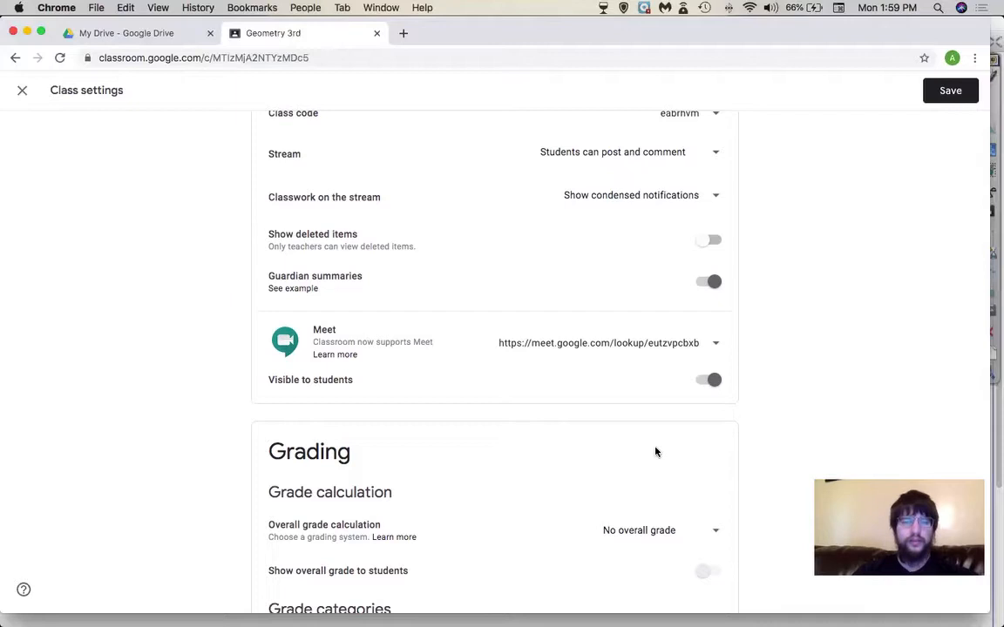
{"action": "scroll", "coordinate": [656, 451], "scroll_direction": "down", "scroll_amount": 2}
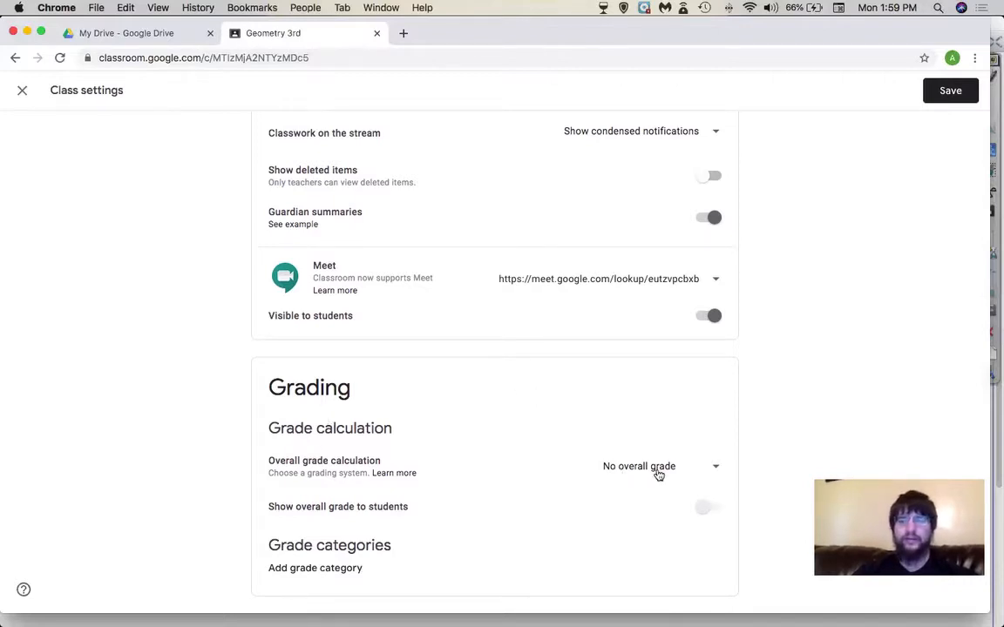
{"action": "scroll", "coordinate": [549, 425], "scroll_direction": "up", "scroll_amount": 2}
{"action": "scroll", "coordinate": [549, 424], "scroll_direction": "down", "scroll_amount": 2}
{"action": "scroll", "coordinate": [547, 429], "scroll_direction": "up", "scroll_amount": 2}
{"action": "scroll", "coordinate": [547, 439], "scroll_direction": "up", "scroll_amount": 5}
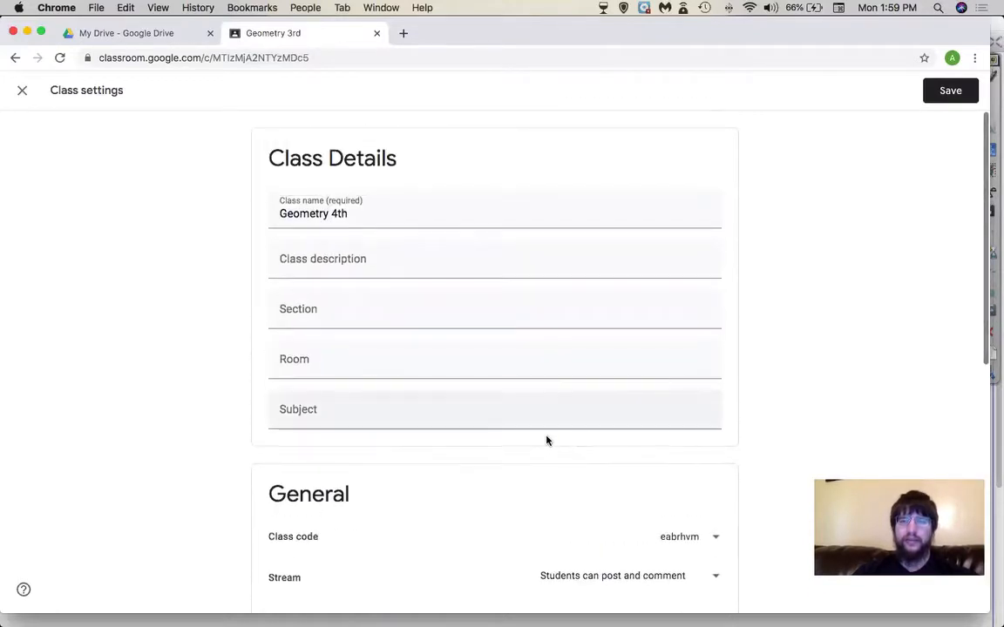
{"action": "scroll", "coordinate": [546, 439], "scroll_direction": "down", "scroll_amount": 6}
{"action": "scroll", "coordinate": [665, 554], "scroll_direction": "up", "scroll_amount": 10}
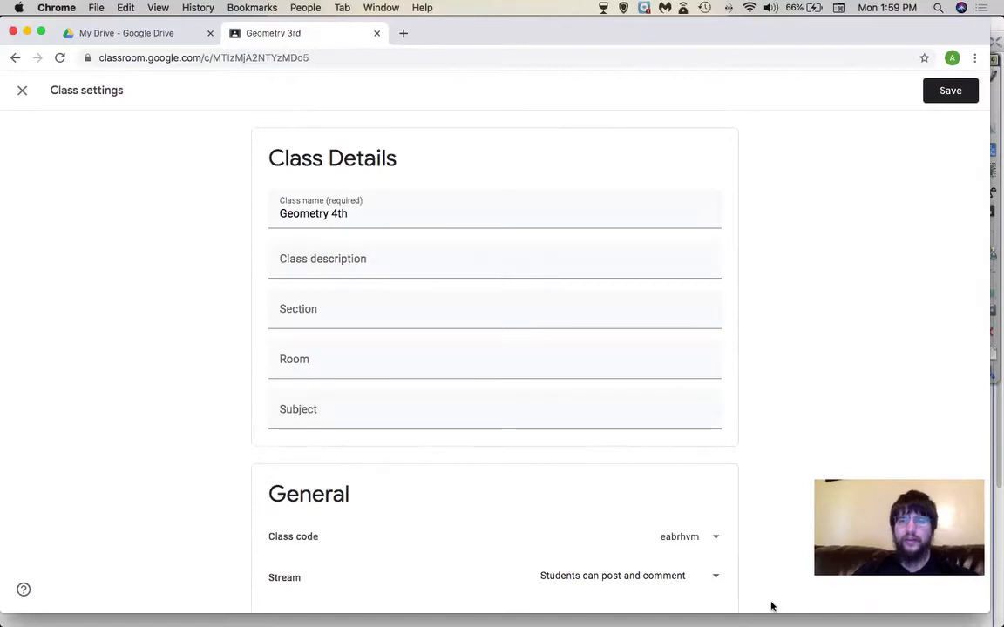
- Save the class settings, then open Geometry 4th's Meet link from the class stream
{"action": "key", "text": "Return"}
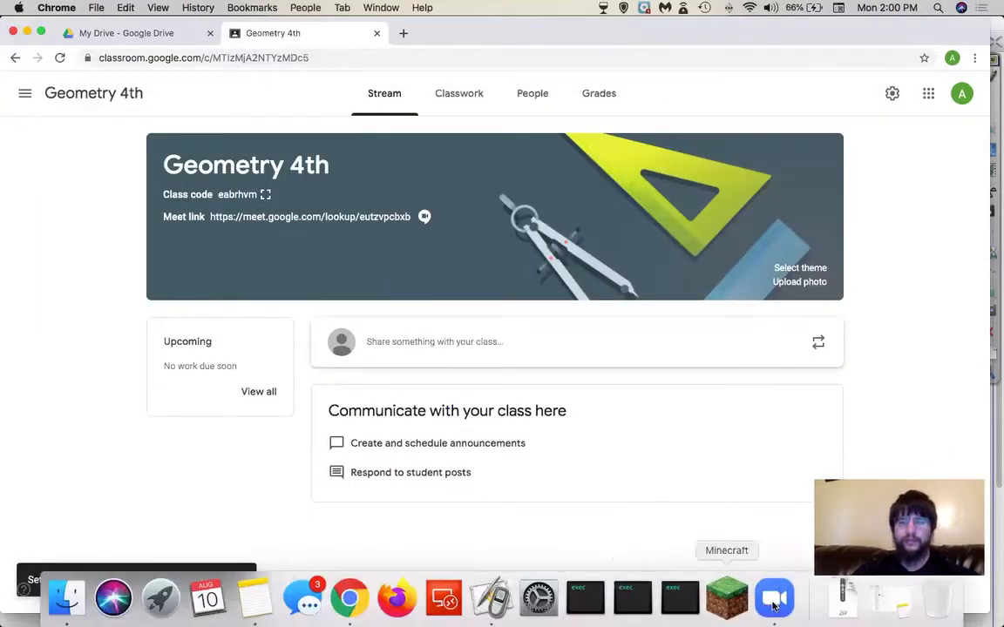
{"action": "left_click", "coordinate": [774, 601]}
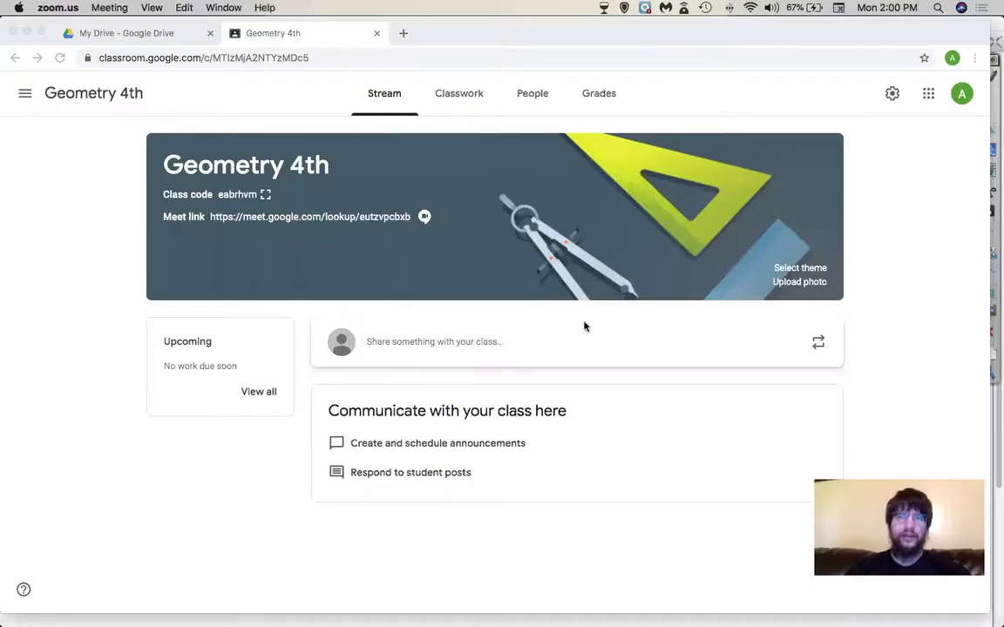
{"action": "left_click", "coordinate": [234, 575]}
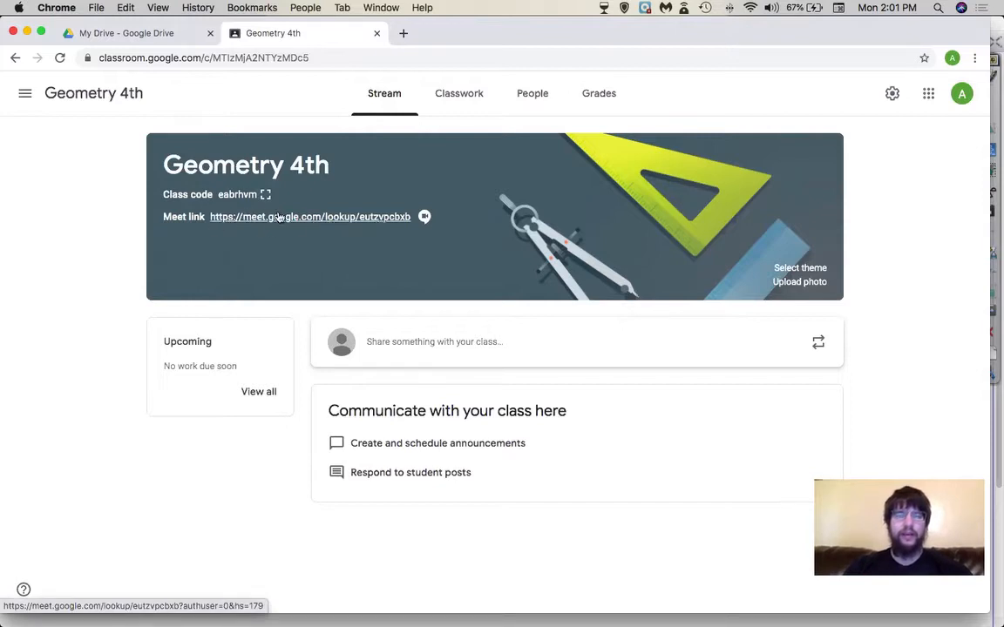
{"action": "left_click", "coordinate": [279, 217]}
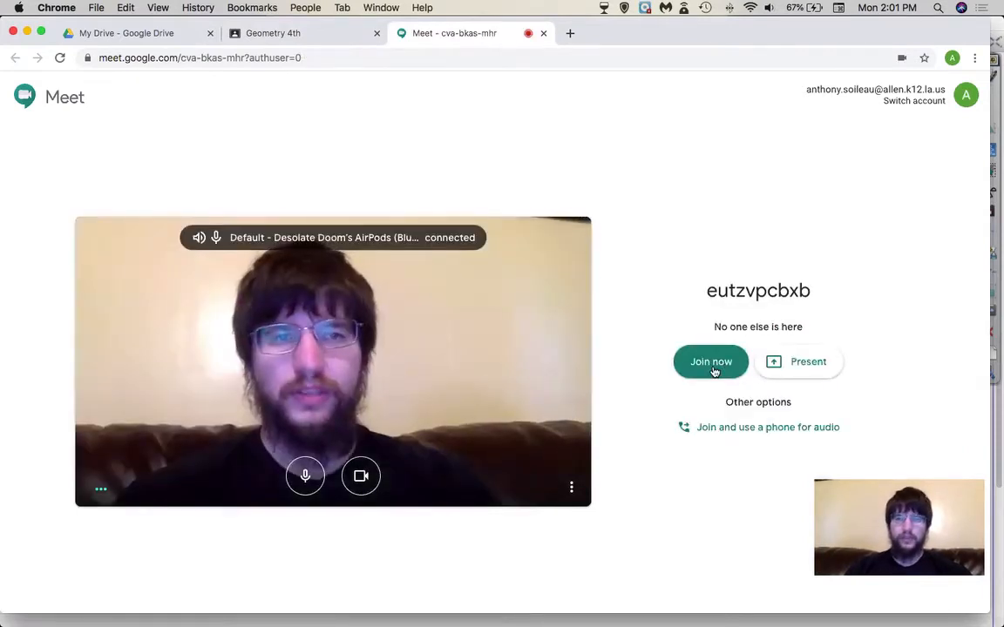
- Join the class Meet call, close the joining info panel, and bring up the Present now options
{"action": "left_click", "coordinate": [714, 371]}
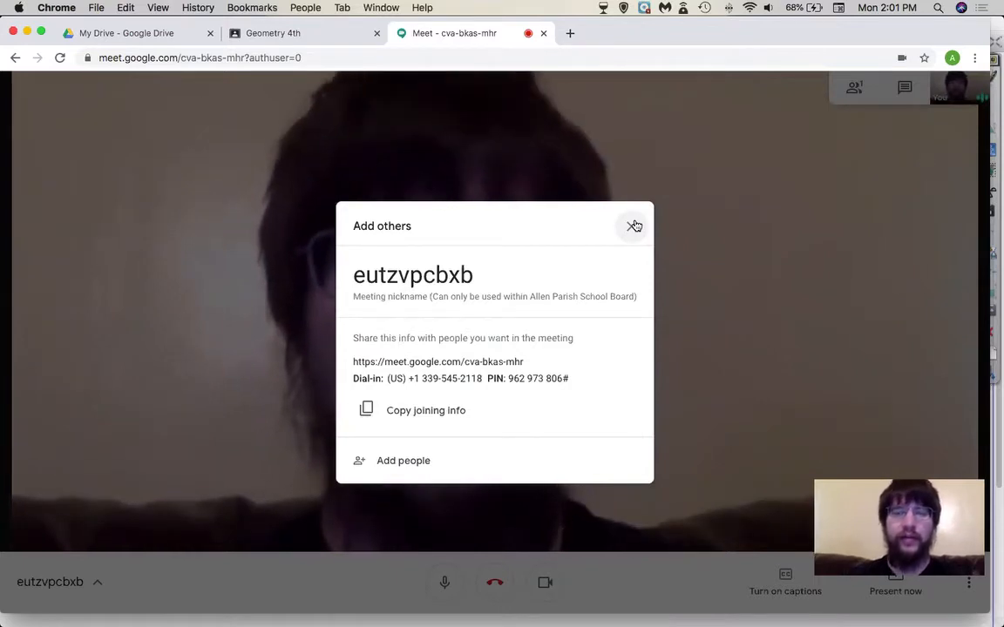
{"action": "left_click", "coordinate": [633, 226]}
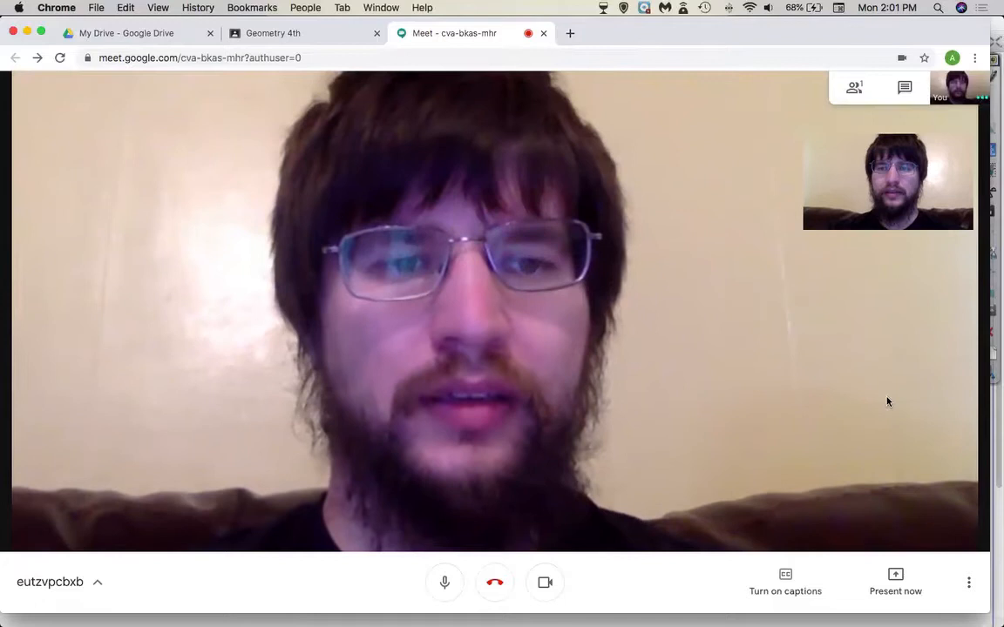
{"action": "left_click", "coordinate": [894, 582]}
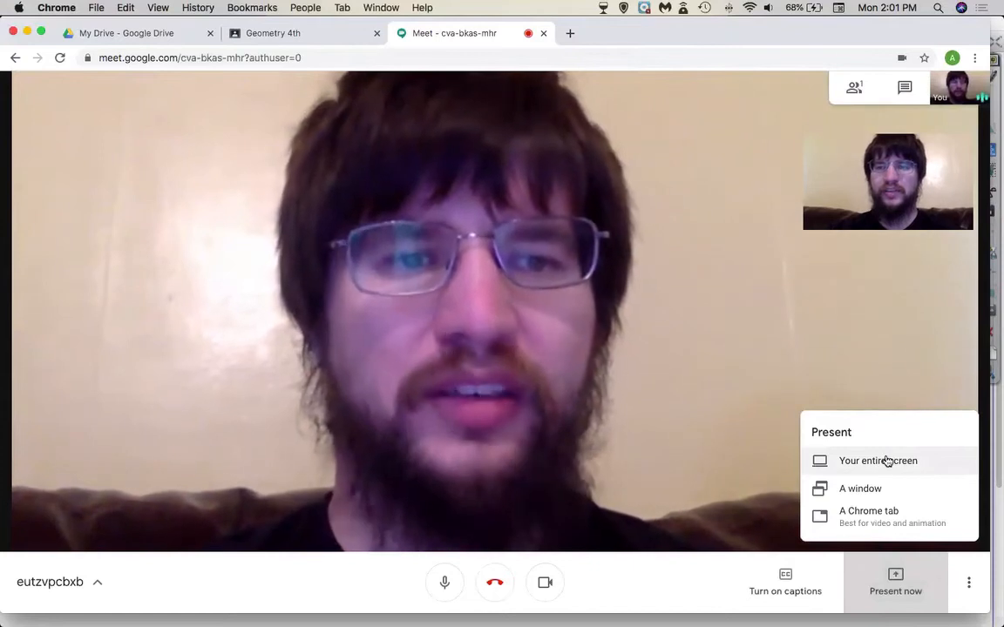
- Share your entire screen with everyone in the Meet call
{"action": "left_click", "coordinate": [887, 461]}
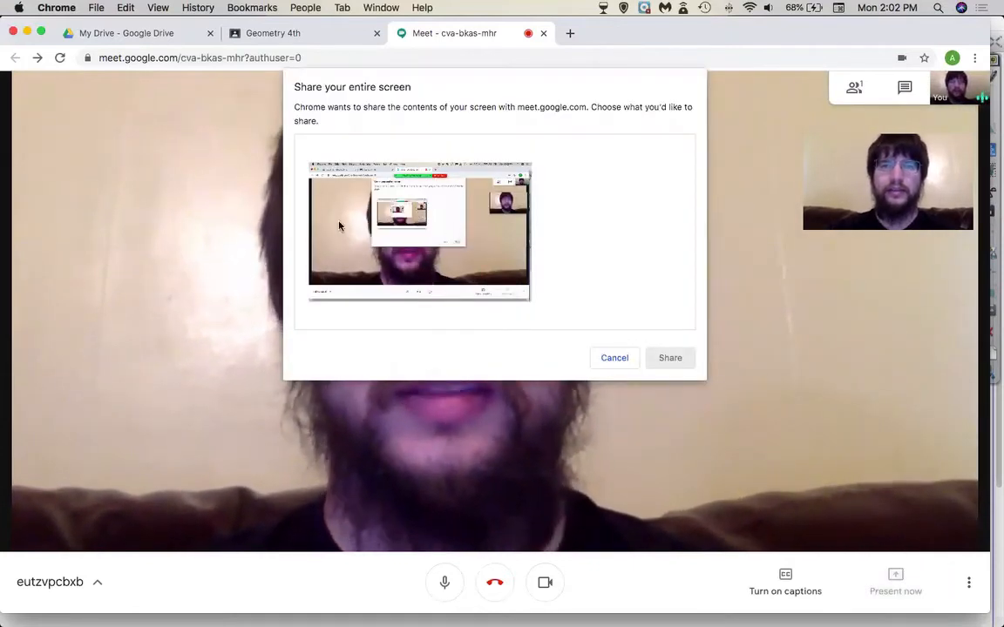
{"action": "left_click", "coordinate": [460, 248]}
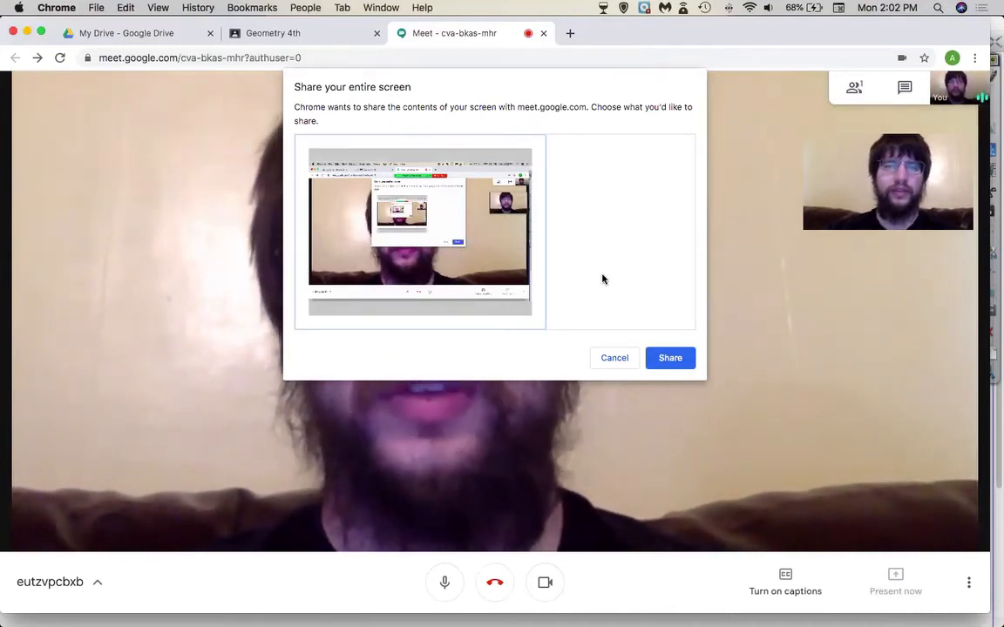
{"action": "left_click", "coordinate": [679, 358]}
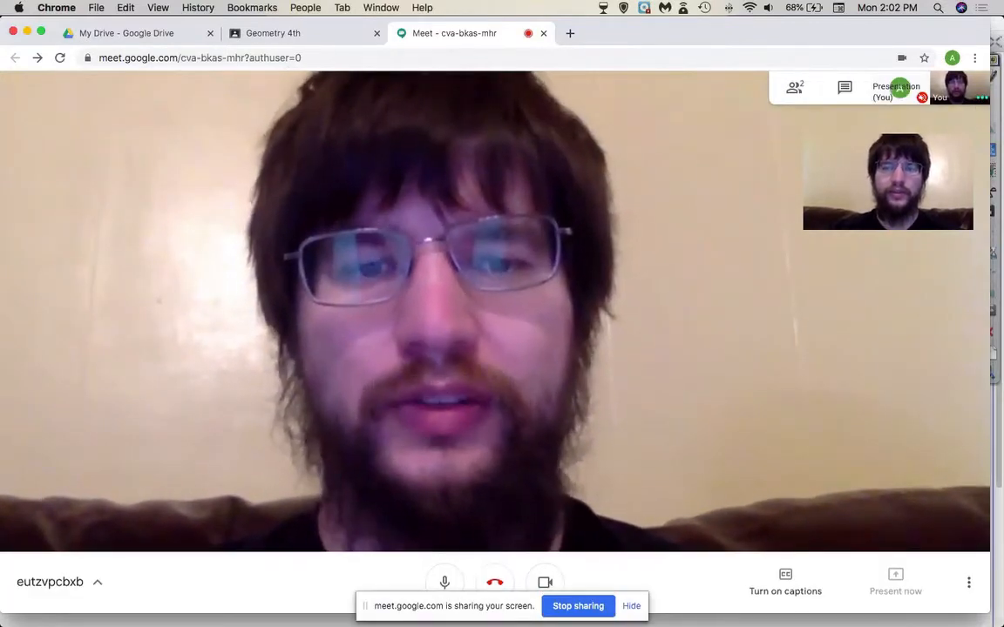
{"action": "mouse_move", "coordinate": [680, 598]}
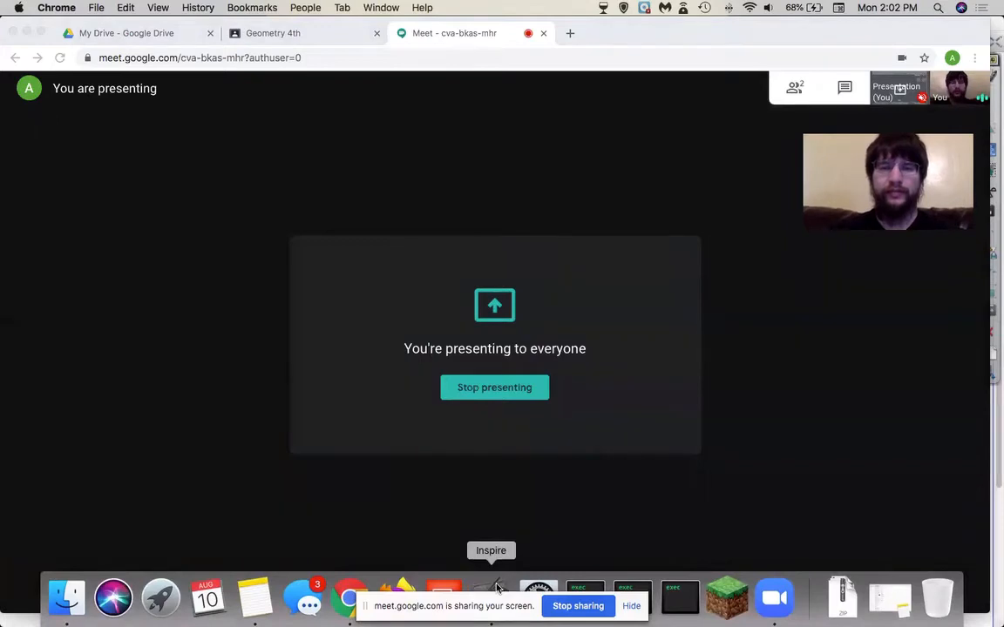
- Advance the ActivInspire training flipchart to its next page, then go back to the Meet call
{"action": "left_click", "coordinate": [497, 585]}
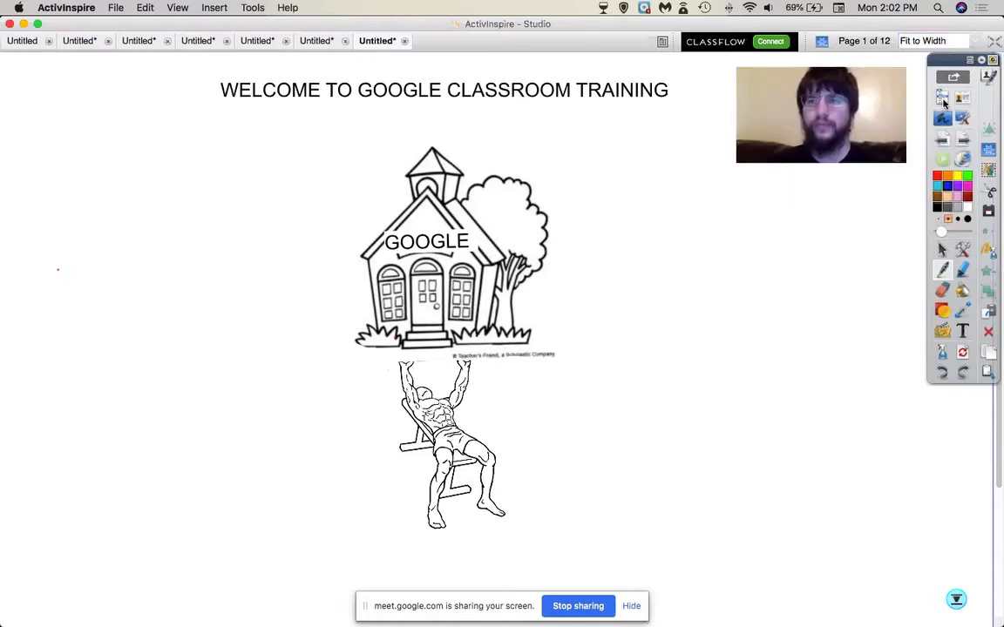
{"action": "left_click", "coordinate": [962, 141]}
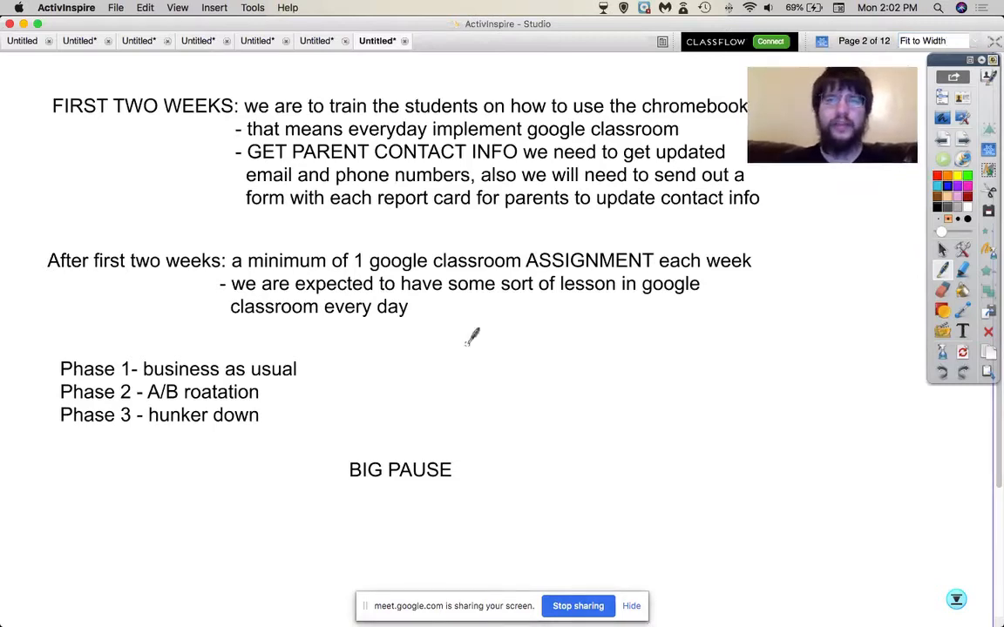
{"action": "mouse_move", "coordinate": [463, 543]}
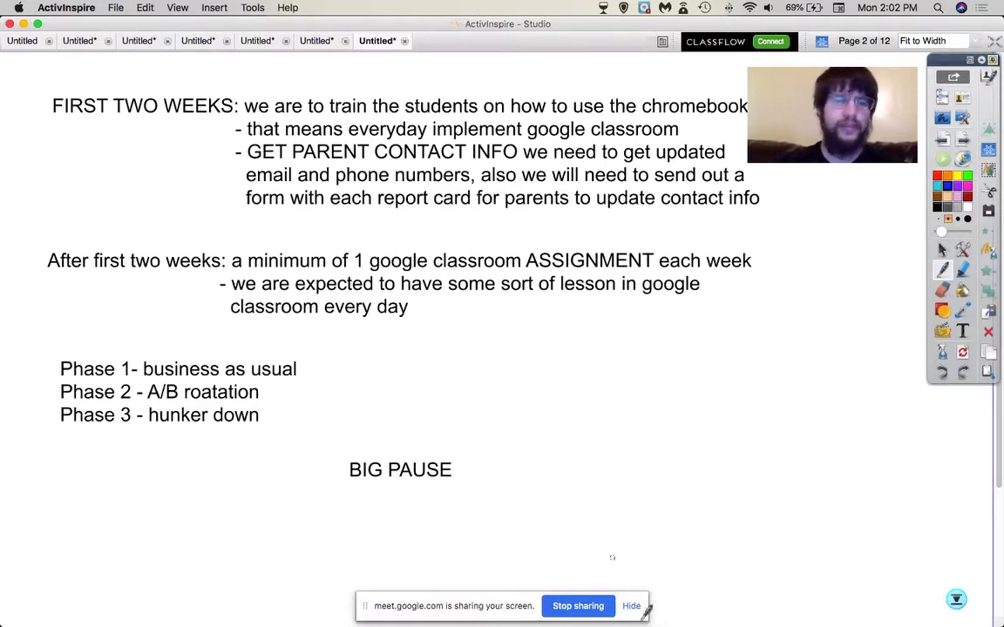
{"action": "key", "text": "super+Tab"}
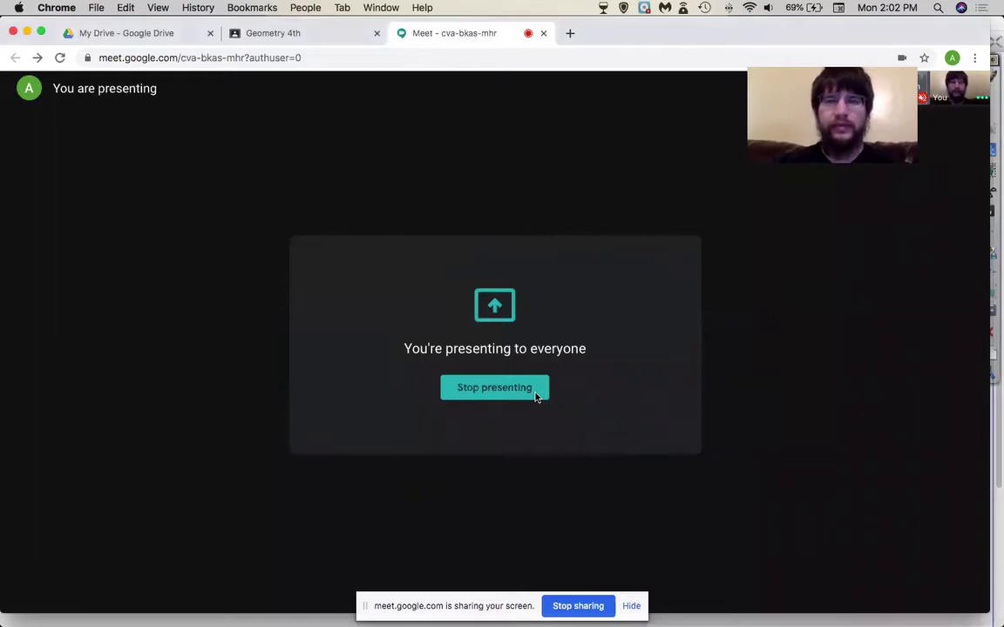
- Stop presenting, hang up the Meet call and close the meeting tab
{"action": "left_click", "coordinate": [471, 391]}
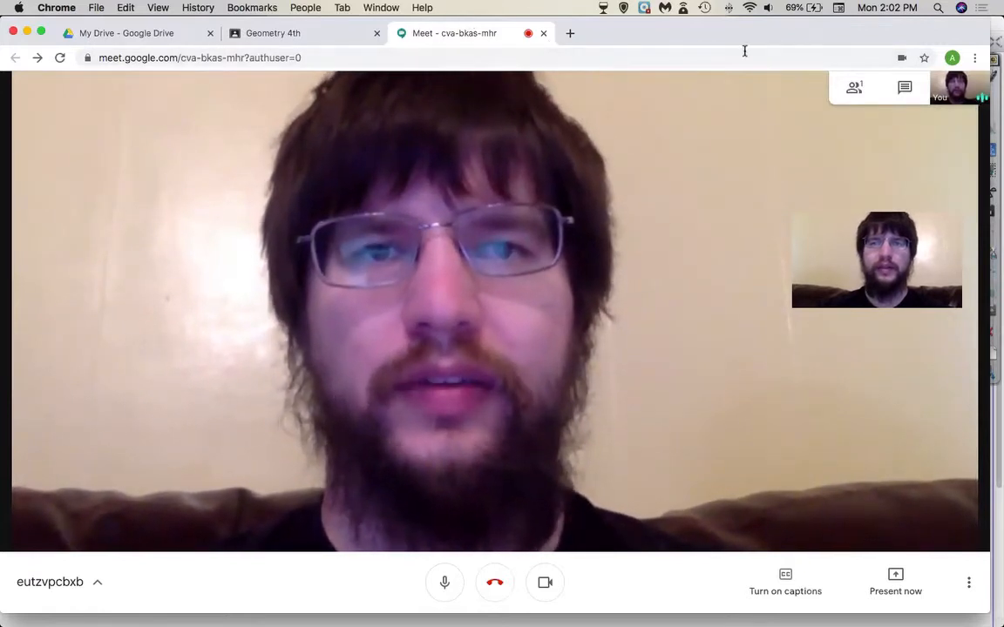
{"action": "left_click_drag", "start_coordinate": [788, 41], "coordinate": [788, 135]}
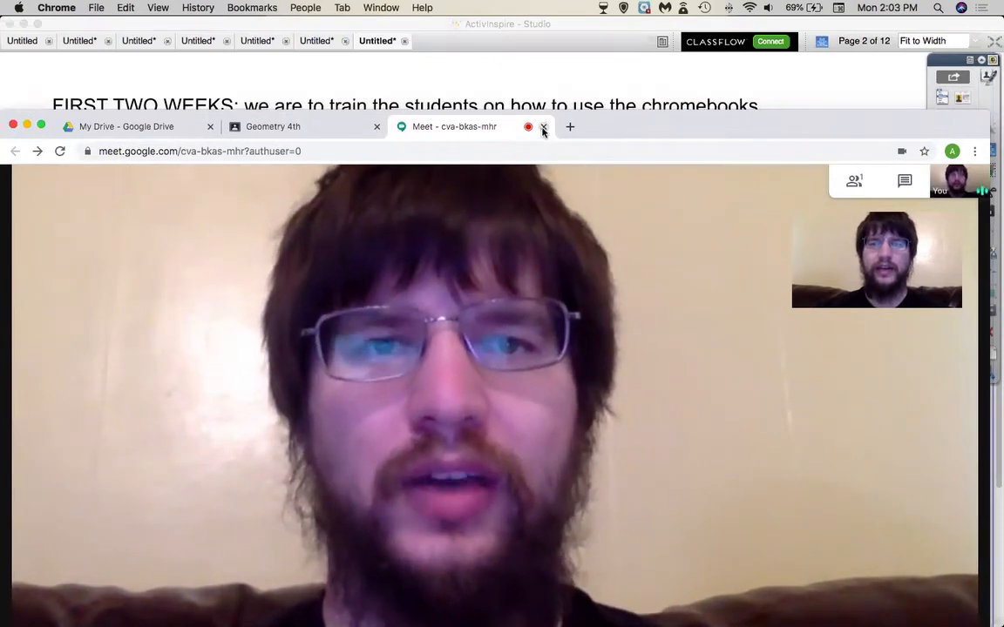
{"action": "left_click_drag", "start_coordinate": [596, 125], "coordinate": [603, 79]}
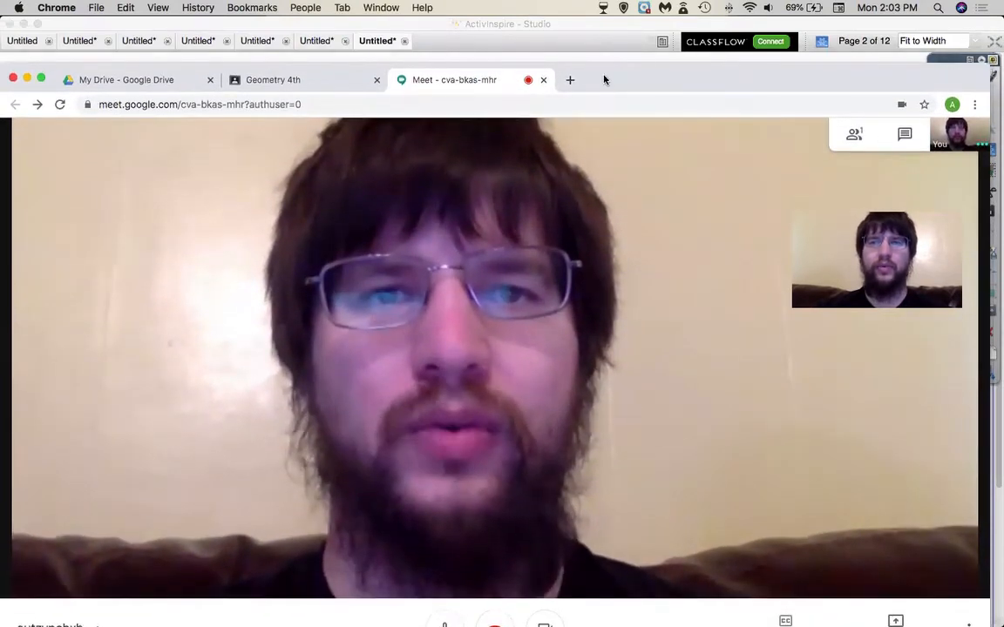
{"action": "left_click_drag", "start_coordinate": [669, 76], "coordinate": [673, 46]}
{"action": "left_click", "coordinate": [494, 596]}
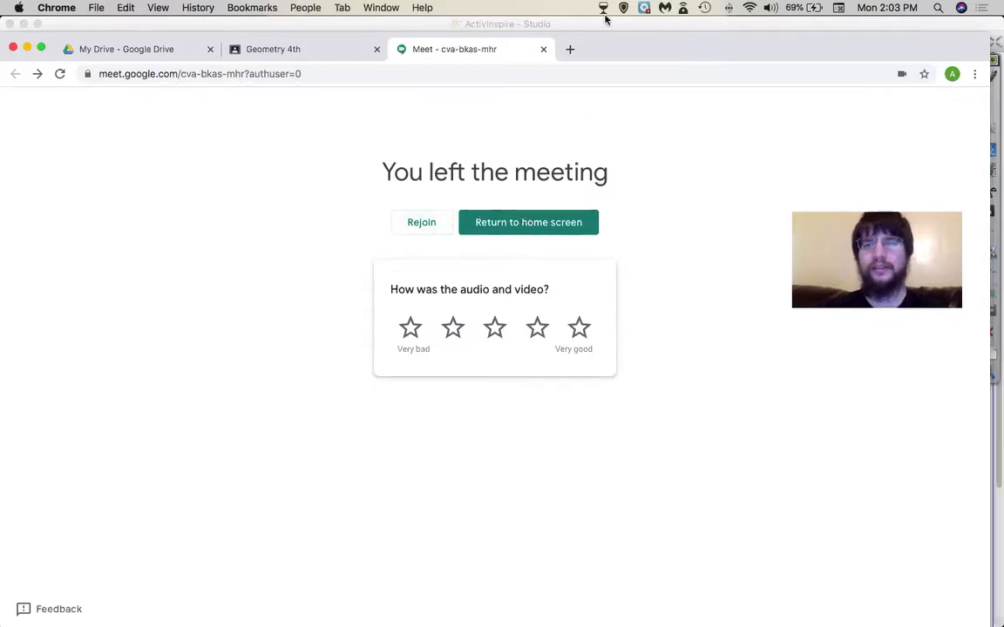
{"action": "left_click", "coordinate": [543, 50]}
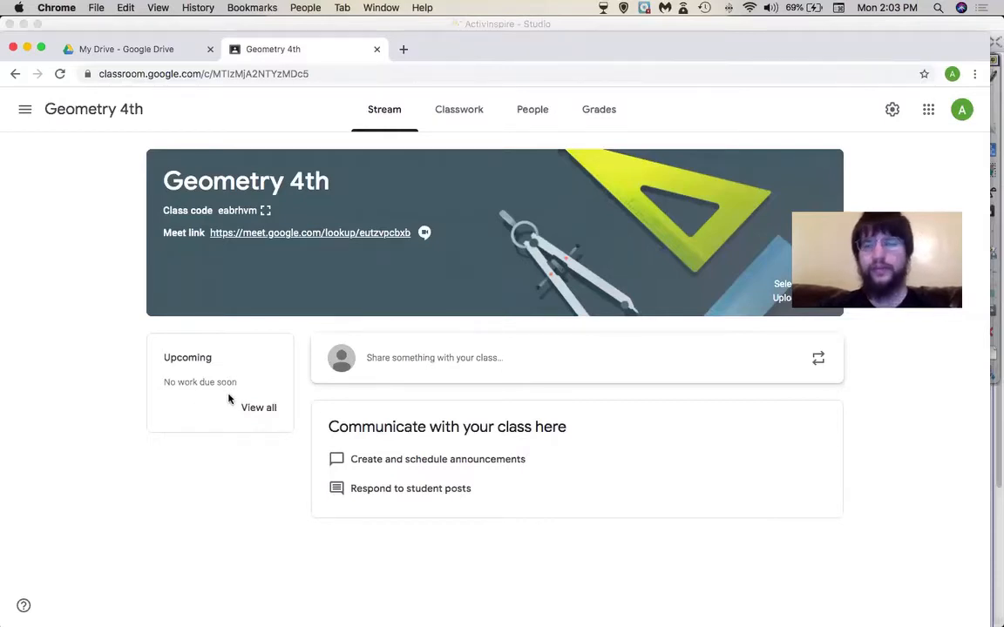
- Start a Geometry 4th announcement, then move to the class's Classwork page
{"action": "left_click_drag", "start_coordinate": [928, 209], "coordinate": [943, 142]}
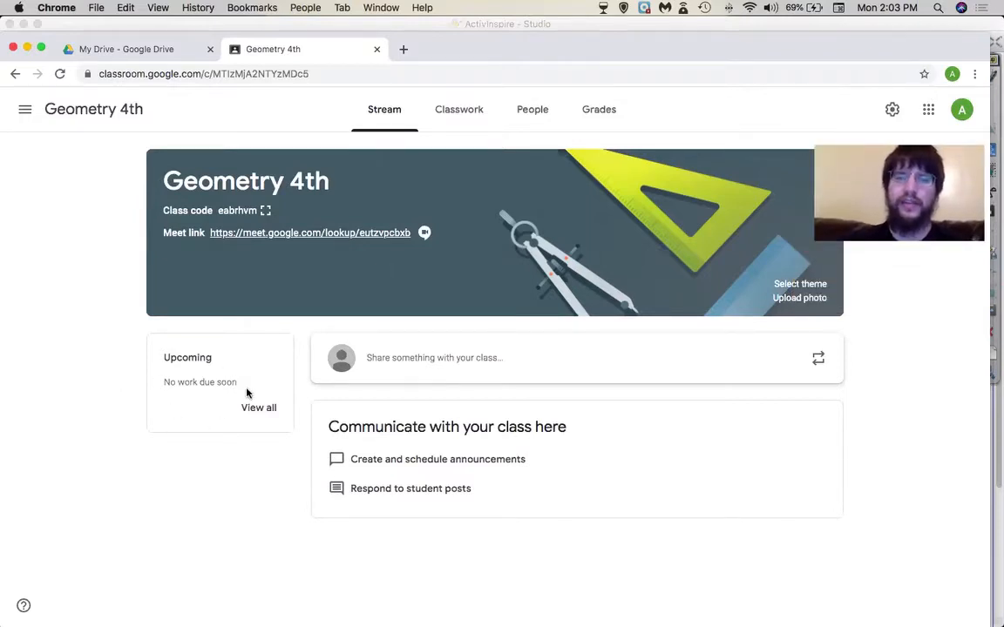
{"action": "left_click", "coordinate": [477, 358]}
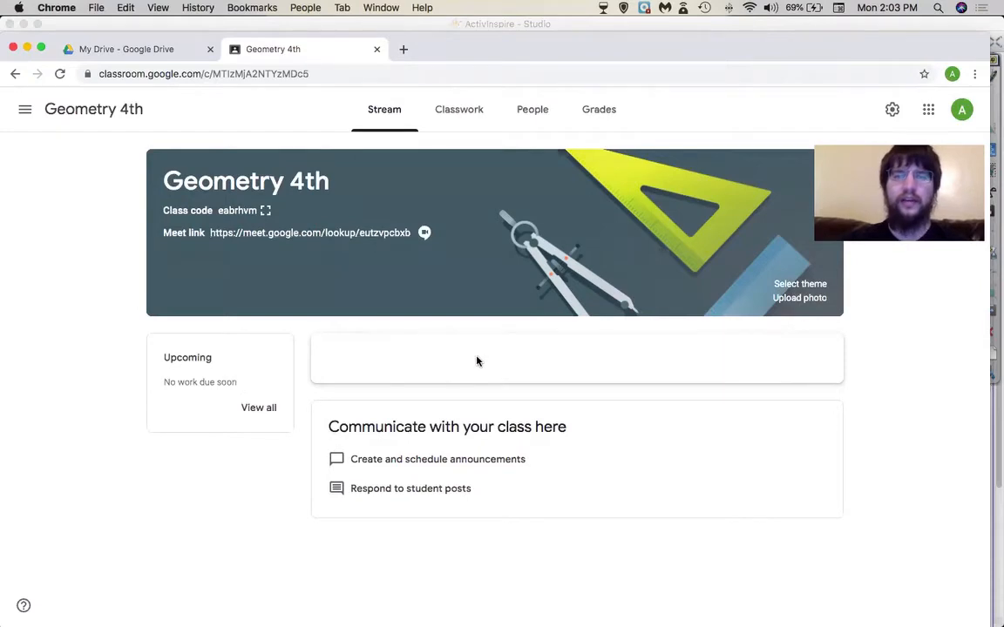
{"action": "scroll", "coordinate": [260, 509], "scroll_direction": "down", "scroll_amount": 2}
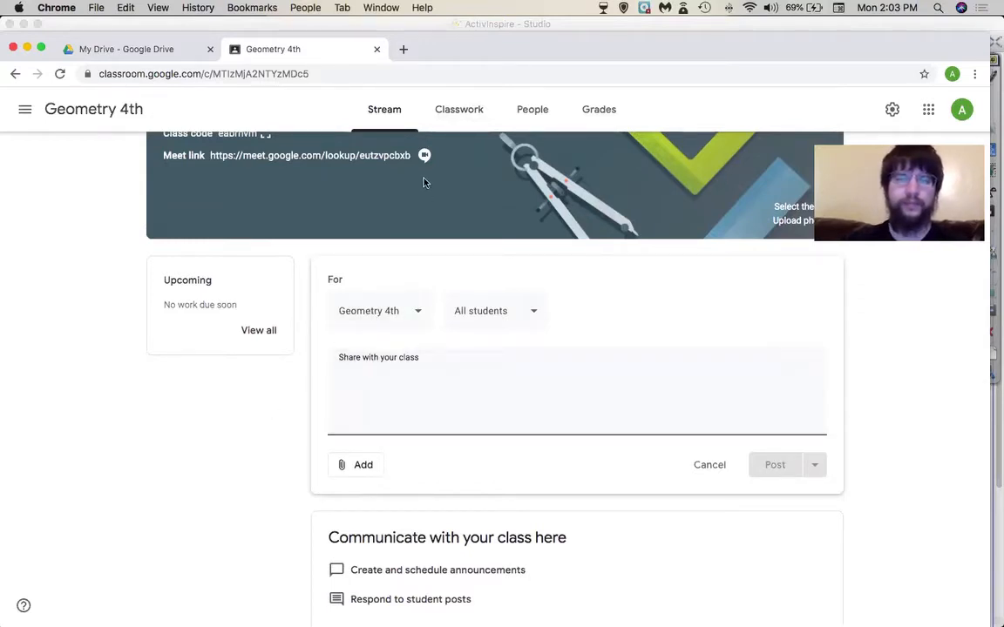
{"action": "scroll", "coordinate": [271, 407], "scroll_direction": "down", "scroll_amount": 1}
{"action": "scroll", "coordinate": [272, 406], "scroll_direction": "up", "scroll_amount": 1}
{"action": "left_click", "coordinate": [456, 112]}
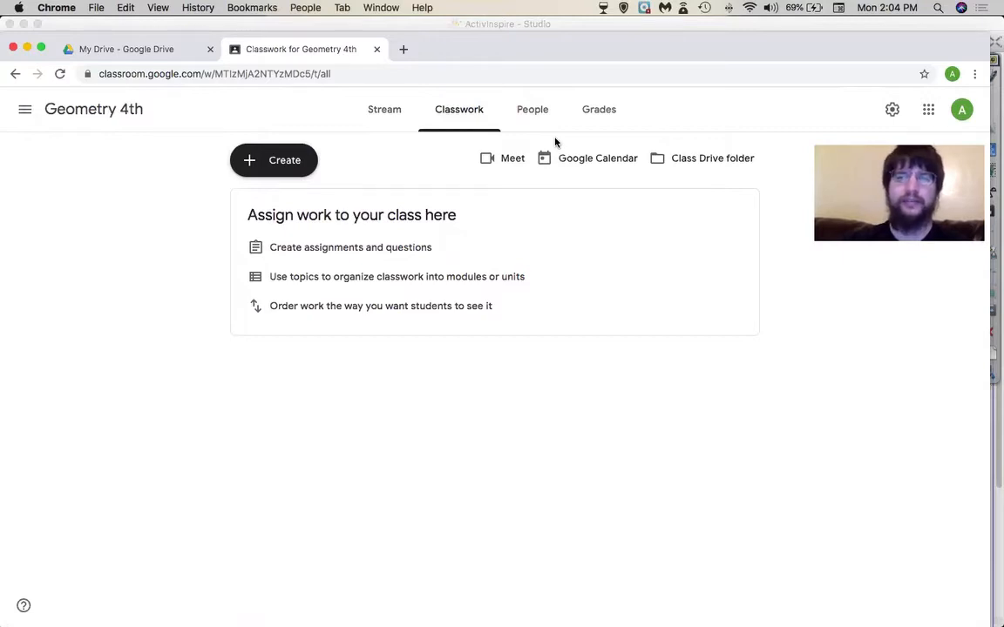
- Review the Create menu's classwork types, dismiss it, and bring up the Google apps grid
{"action": "left_click", "coordinate": [271, 165]}
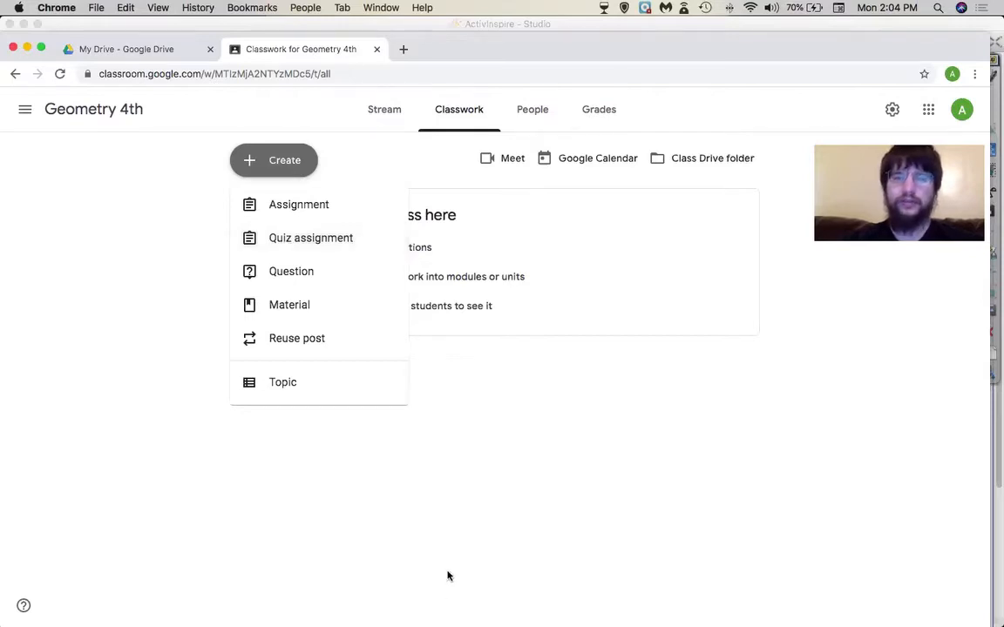
{"action": "left_click", "coordinate": [455, 495]}
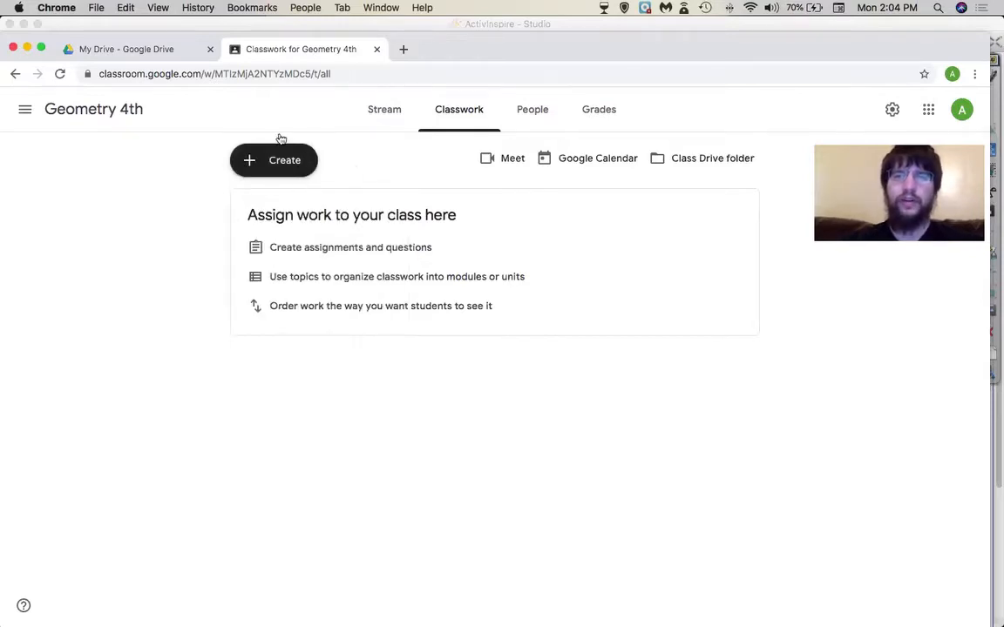
{"action": "left_click", "coordinate": [937, 113]}
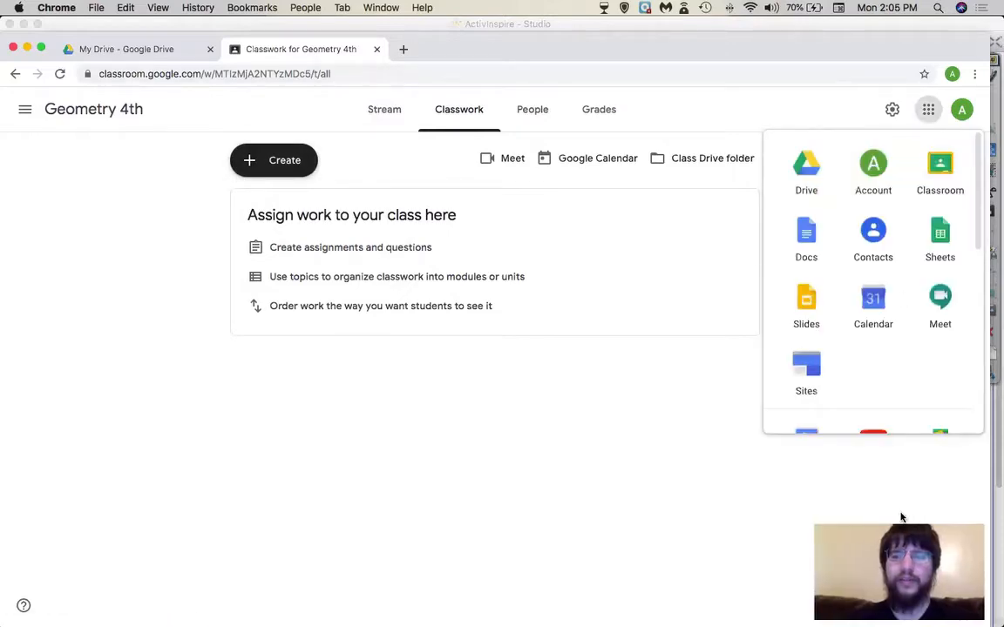
- Open Google Drive from the apps grid and look through My Drive
{"action": "left_click", "coordinate": [805, 166]}
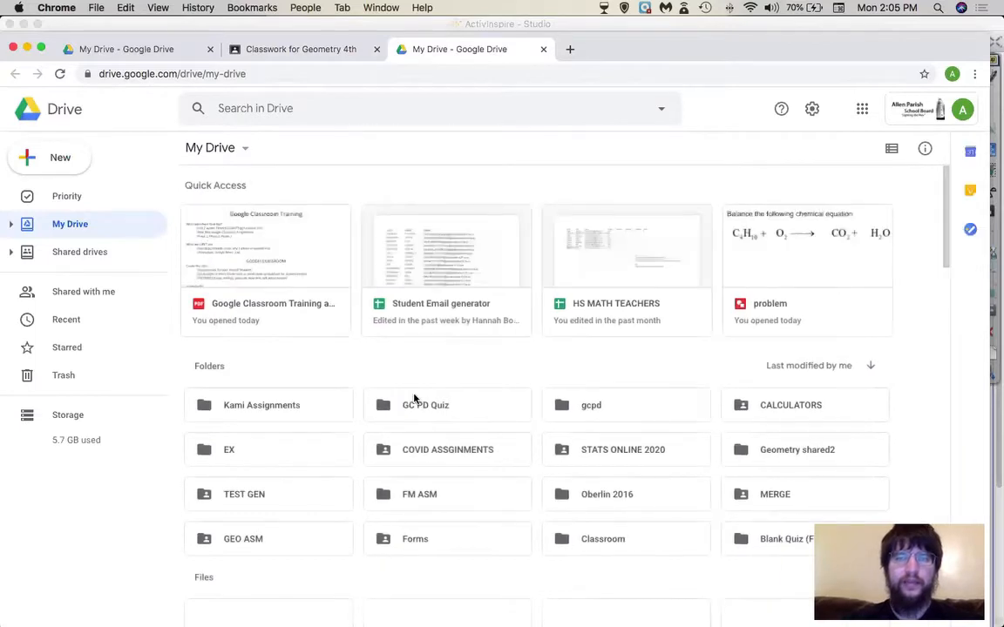
{"action": "scroll", "coordinate": [414, 399], "scroll_direction": "down", "scroll_amount": 10}
{"action": "scroll", "coordinate": [414, 398], "scroll_direction": "down", "scroll_amount": 3}
{"action": "scroll", "coordinate": [414, 398], "scroll_direction": "up", "scroll_amount": 4}
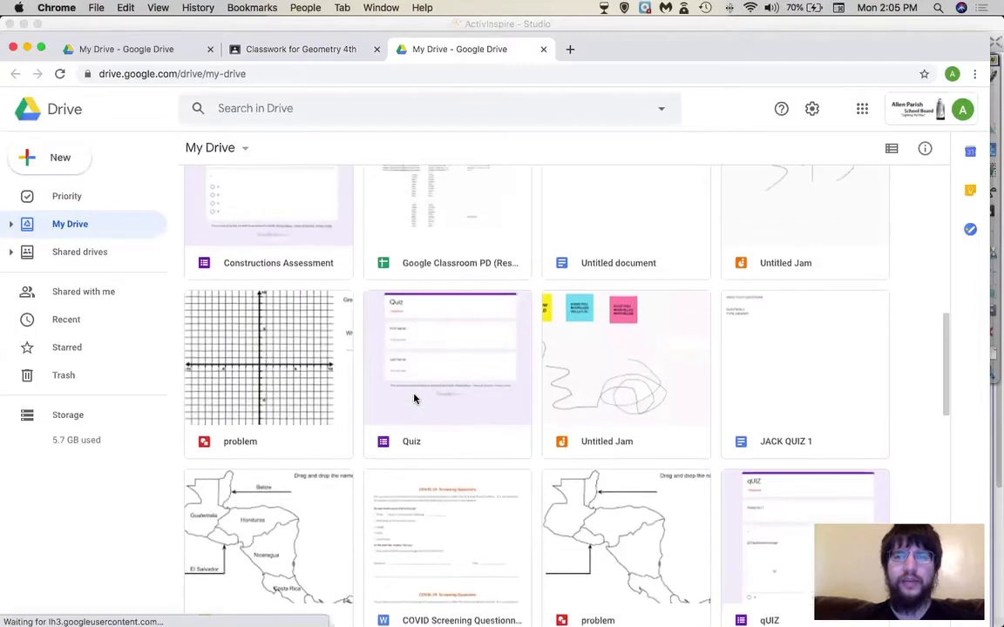
{"action": "scroll", "coordinate": [414, 398], "scroll_direction": "up", "scroll_amount": 6}
{"action": "scroll", "coordinate": [414, 401], "scroll_direction": "down", "scroll_amount": 2}
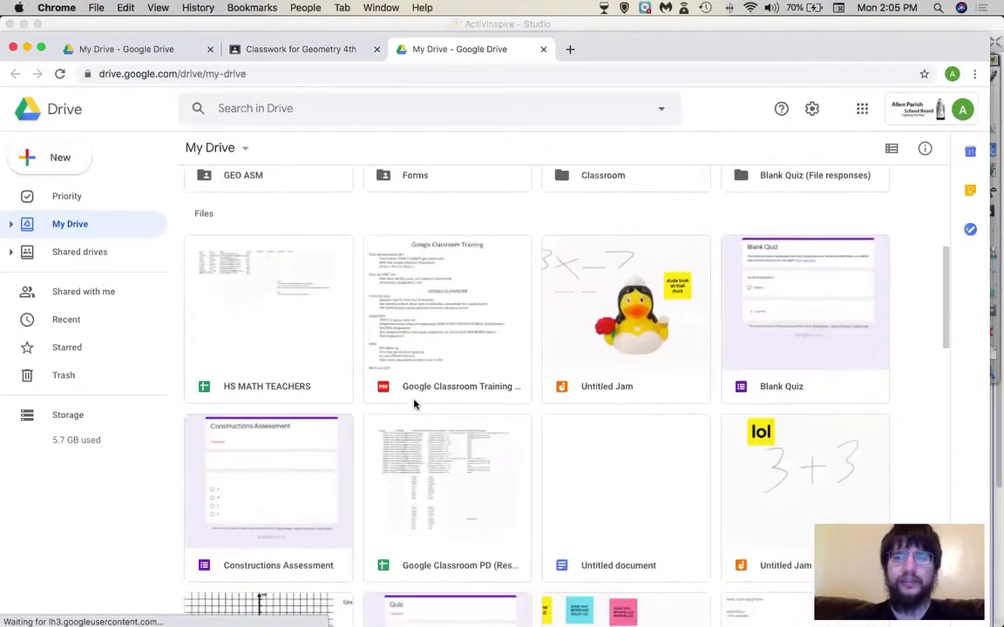
{"action": "scroll", "coordinate": [414, 403], "scroll_direction": "down", "scroll_amount": 15}
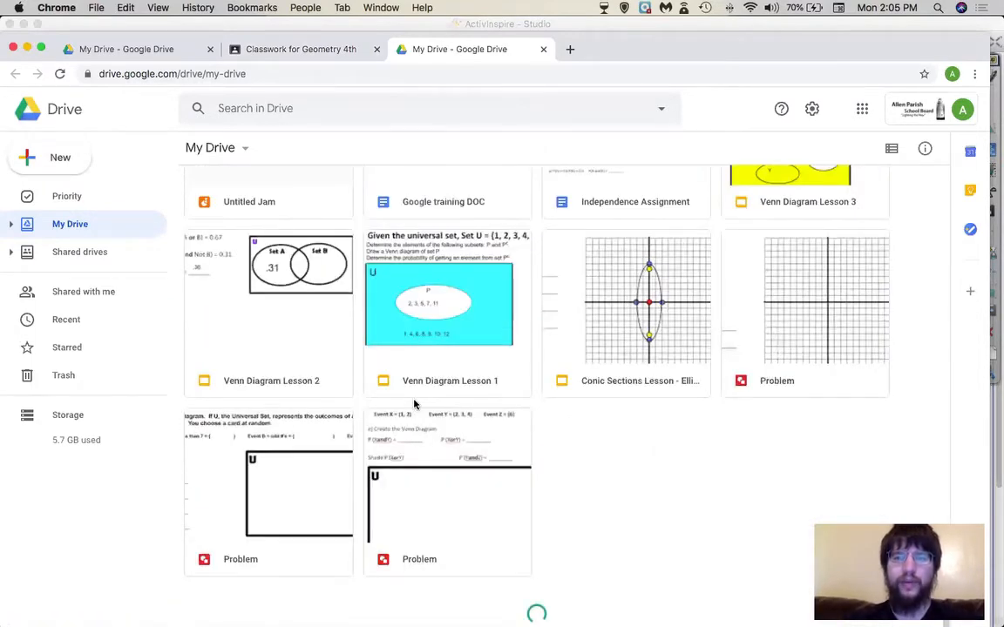
{"action": "scroll", "coordinate": [414, 404], "scroll_direction": "up", "scroll_amount": 15}
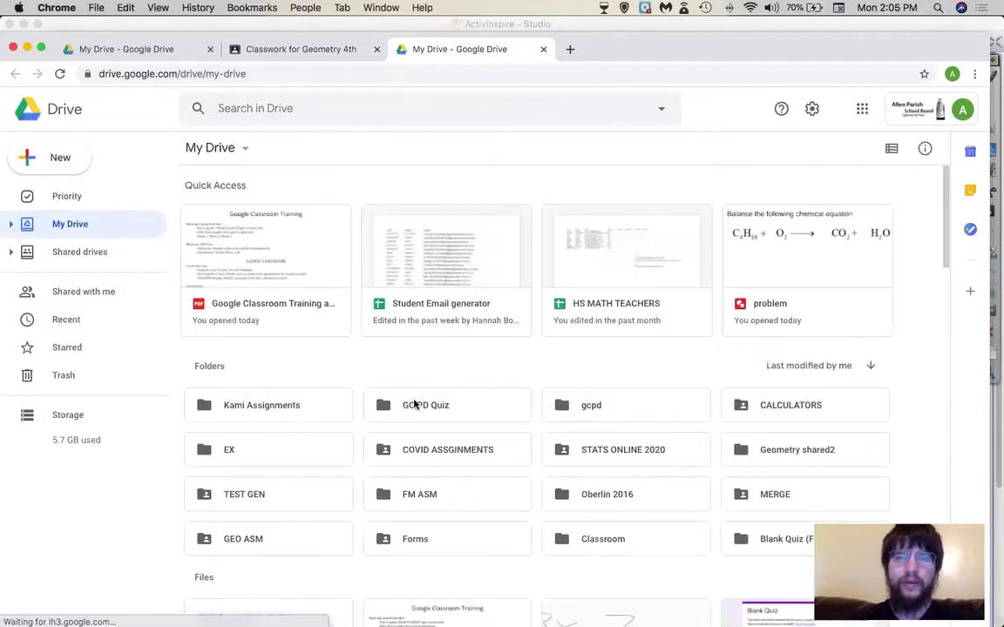
{"action": "scroll", "coordinate": [415, 404], "scroll_direction": "down", "scroll_amount": 1}
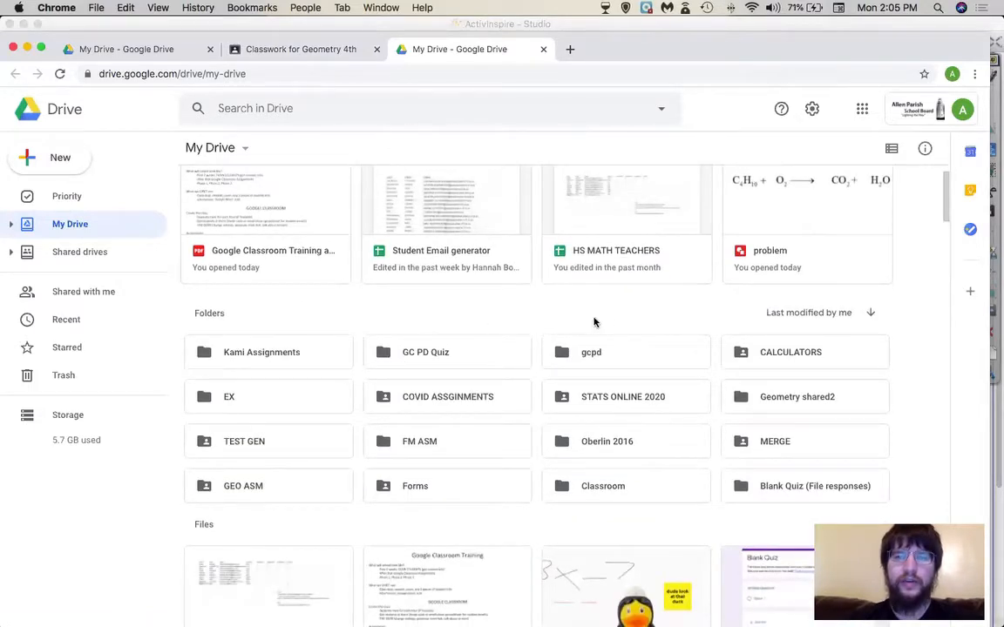
- Open the STATS ONLINE 2020 folder and display its files as a detailed list
{"action": "double_click", "coordinate": [608, 401]}
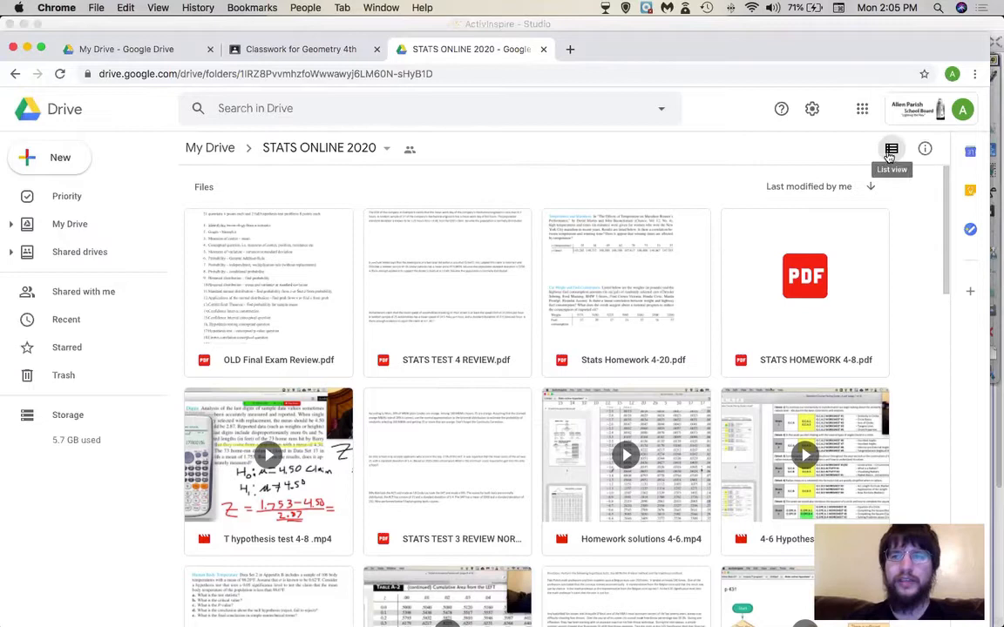
{"action": "left_click", "coordinate": [890, 155]}
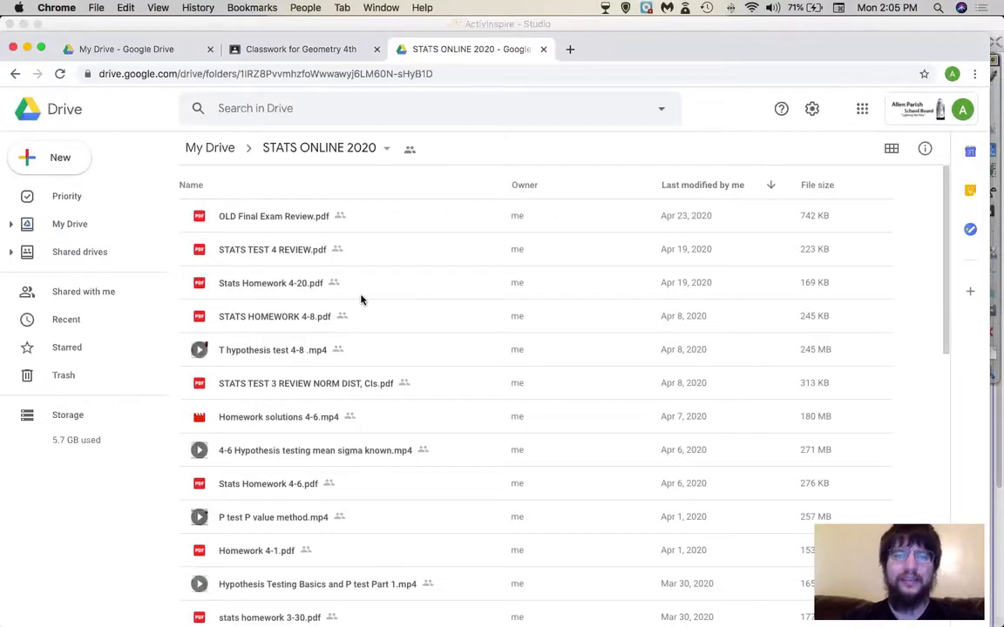
{"action": "left_click", "coordinate": [889, 151]}
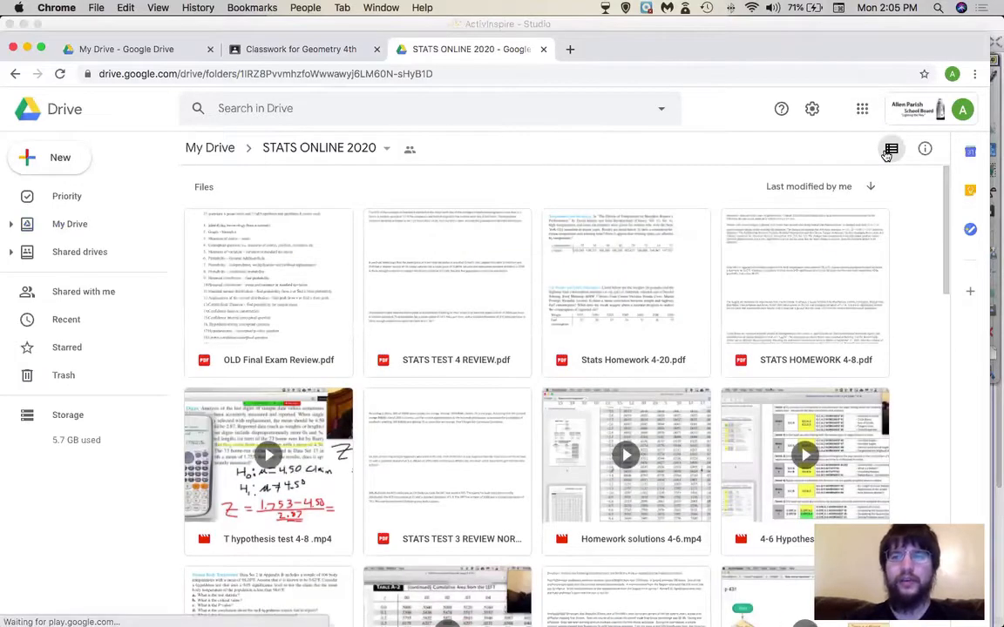
{"action": "left_click", "coordinate": [889, 151]}
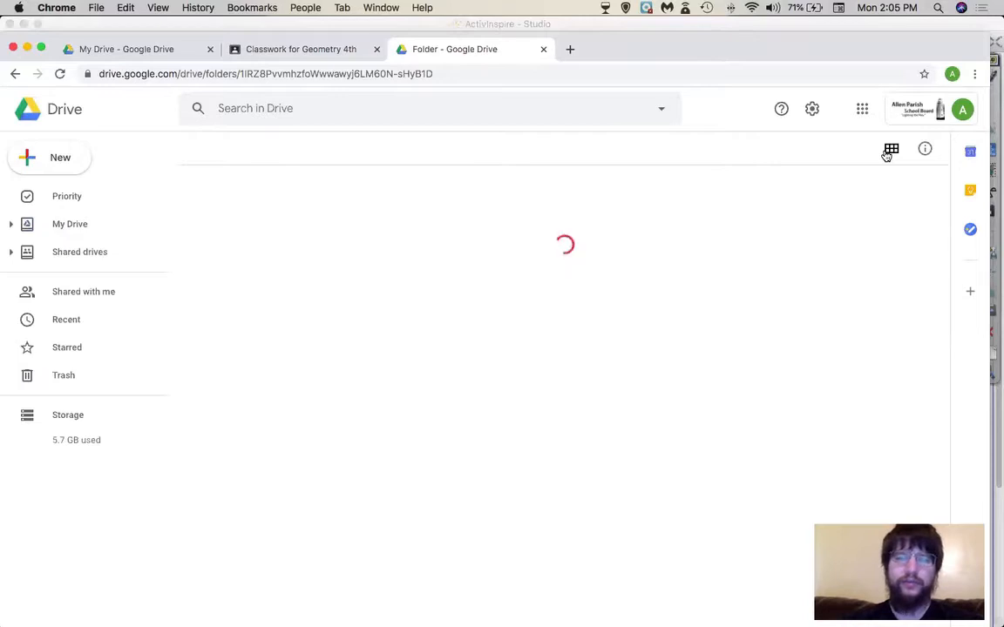
{"action": "scroll", "coordinate": [291, 354], "scroll_direction": "down", "scroll_amount": 5}
{"action": "scroll", "coordinate": [291, 354], "scroll_direction": "down", "scroll_amount": 10}
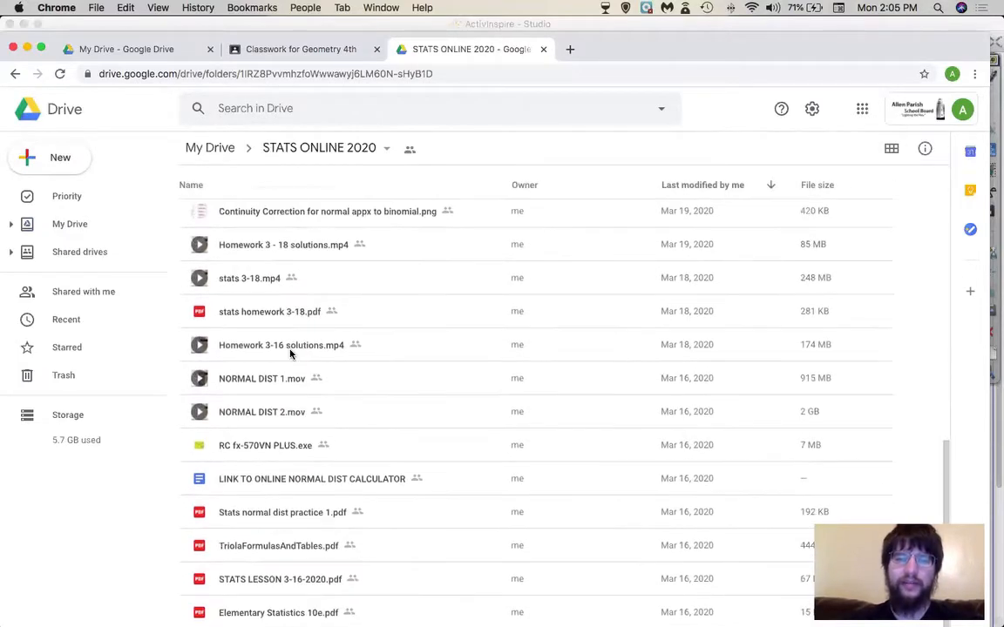
{"action": "scroll", "coordinate": [291, 353], "scroll_direction": "up", "scroll_amount": 6}
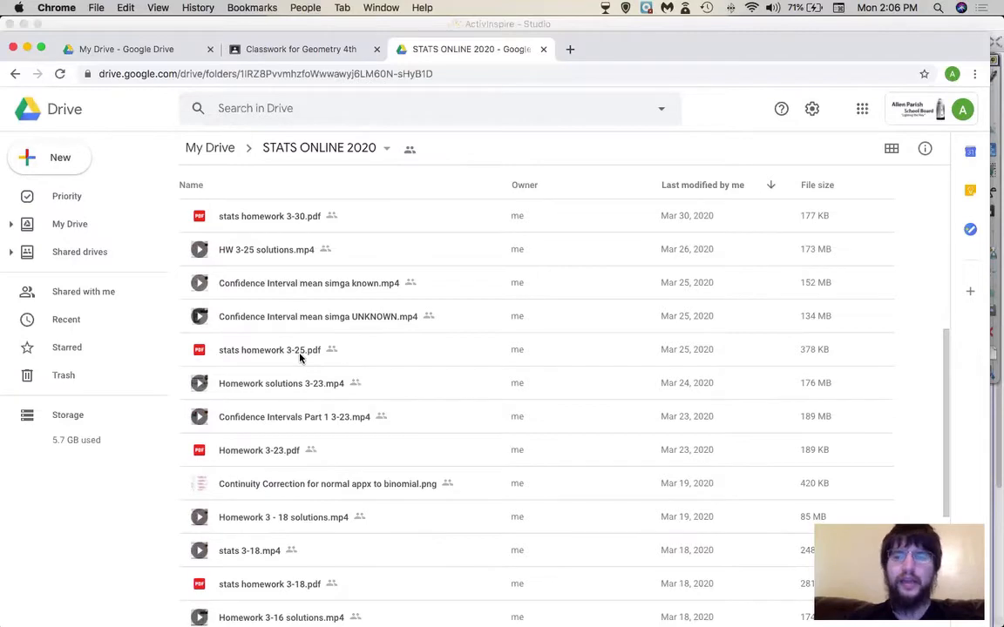
{"action": "scroll", "coordinate": [340, 279], "scroll_direction": "up", "scroll_amount": 10}
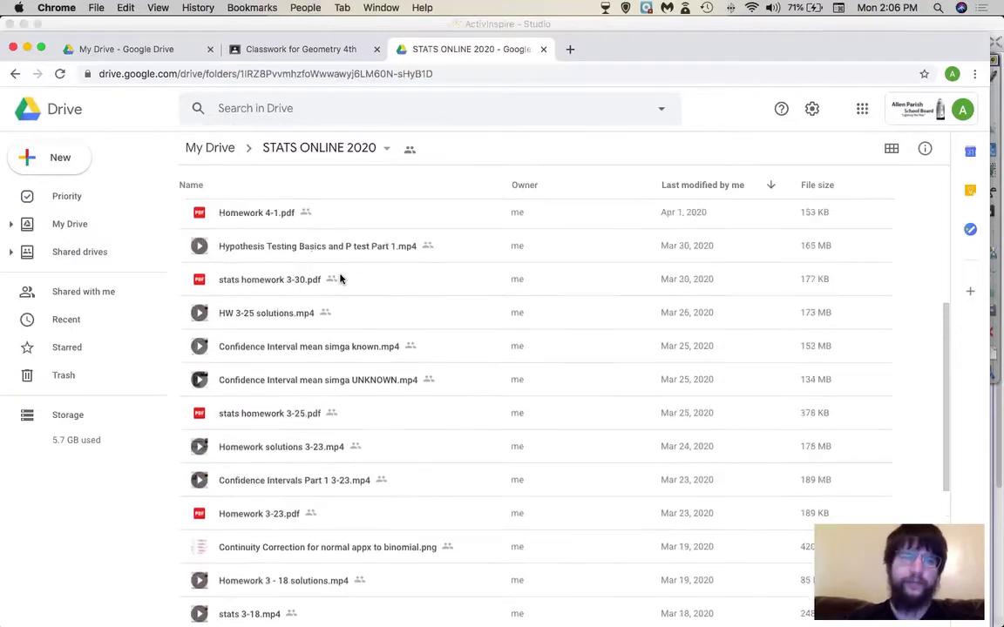
- Create and open a My Drive folder named Geometry 20-21, then return to Classwork
{"action": "left_click", "coordinate": [222, 150]}
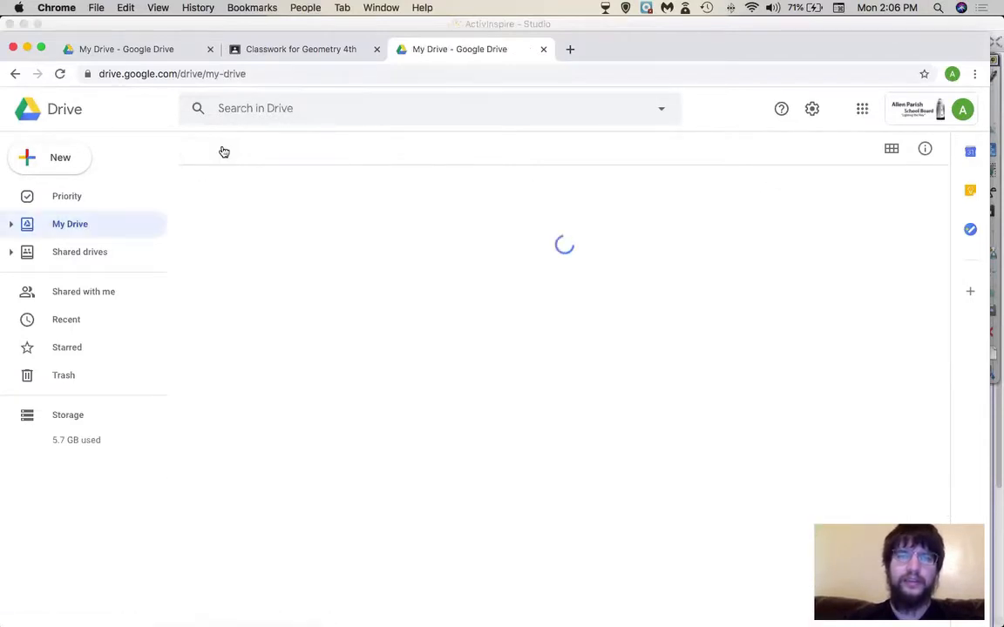
{"action": "left_click", "coordinate": [60, 159]}
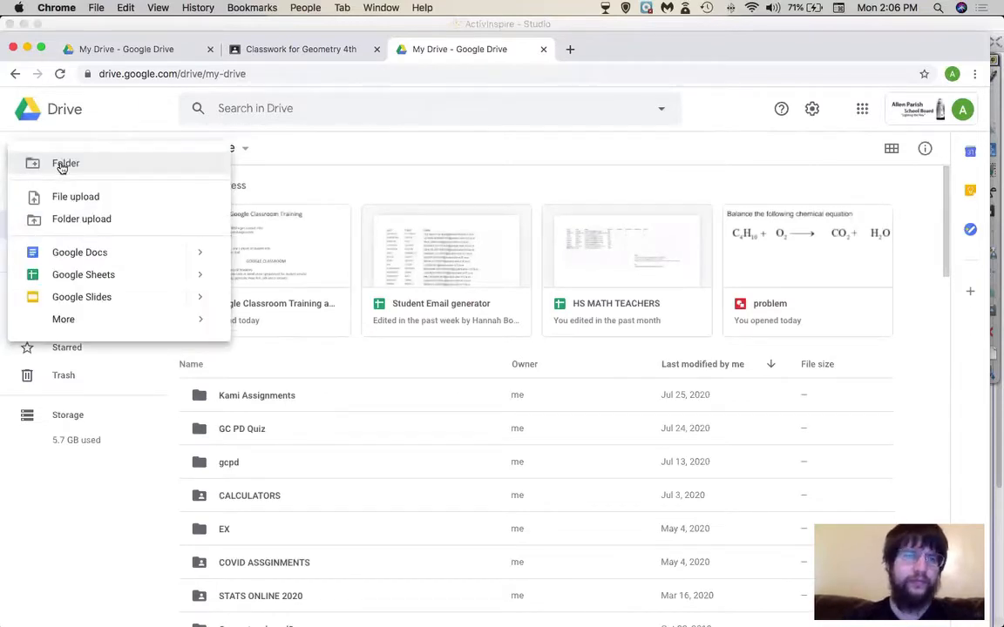
{"action": "left_click", "coordinate": [62, 166]}
{"action": "type", "text": "Geometry 20-21"}
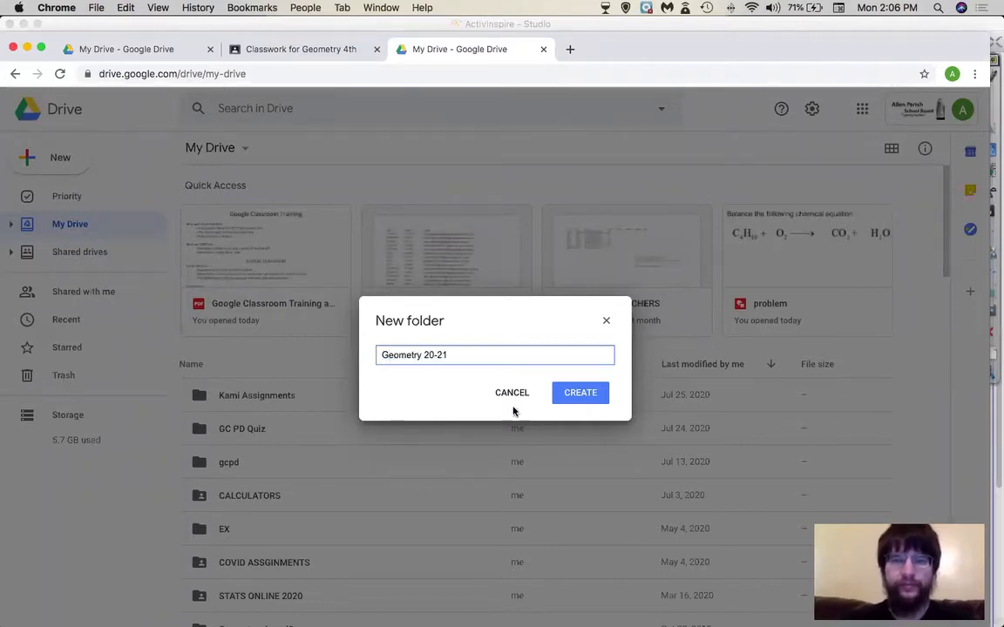
{"action": "left_click", "coordinate": [578, 393]}
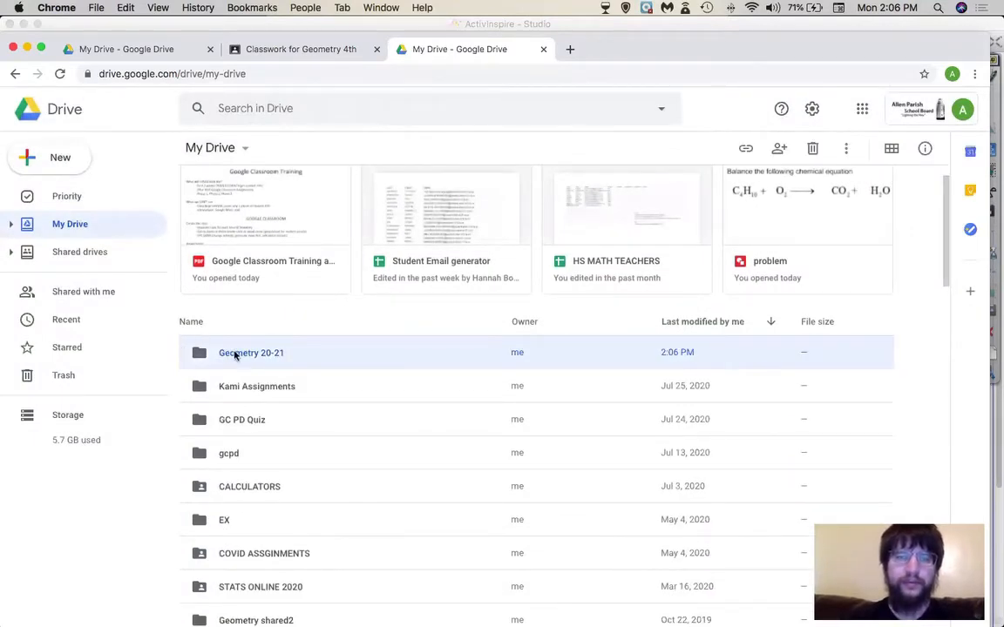
{"action": "double_click", "coordinate": [234, 354]}
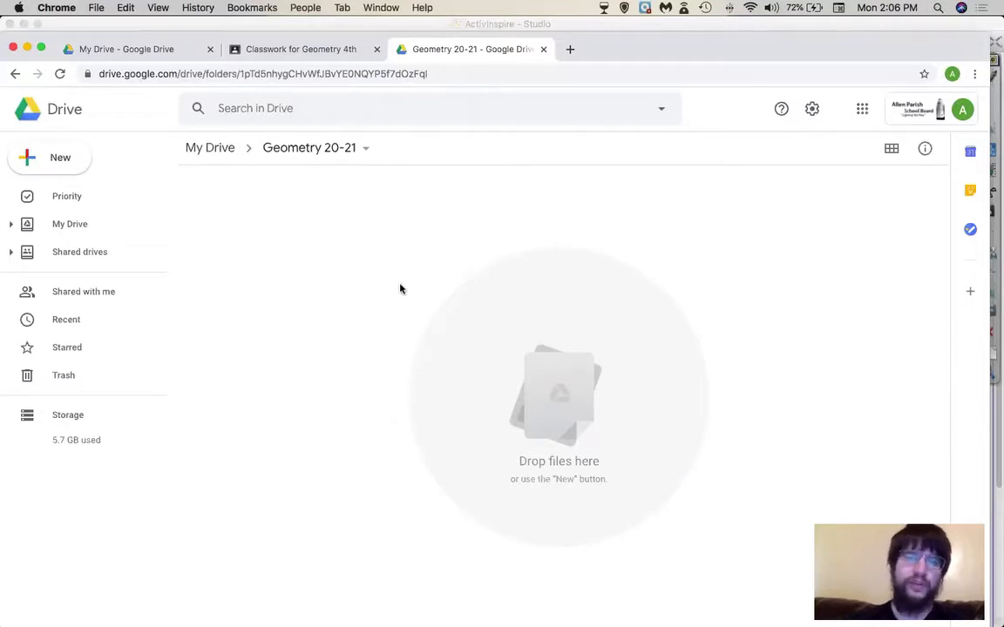
{"action": "left_click", "coordinate": [304, 52]}
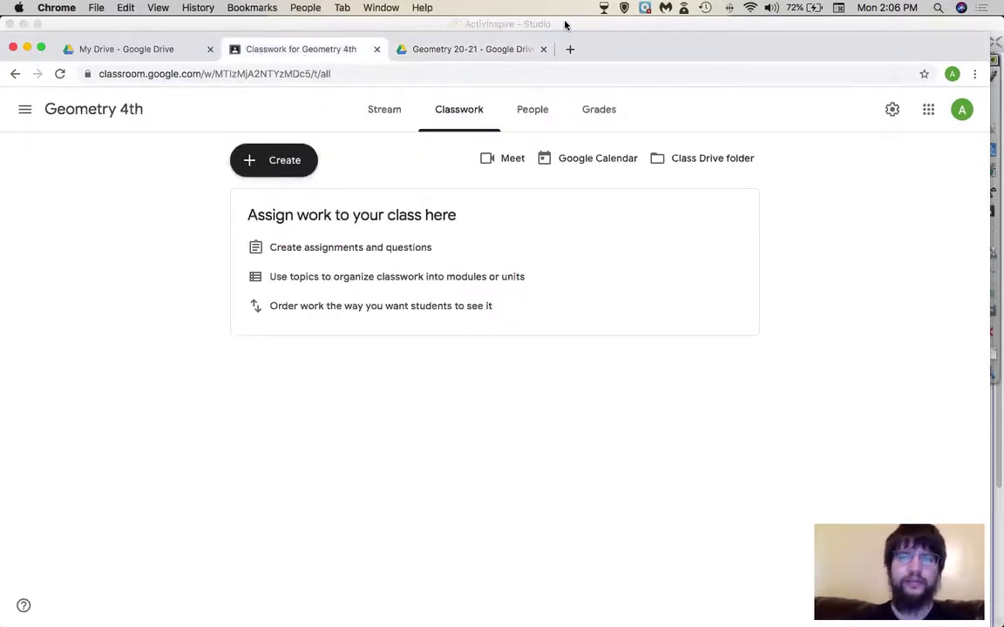
- Go to My Drive > COVID ASSGINMENTS > GEOMETRY and select Geometry Graphs of Circles Assignment
{"action": "left_click", "coordinate": [488, 50]}
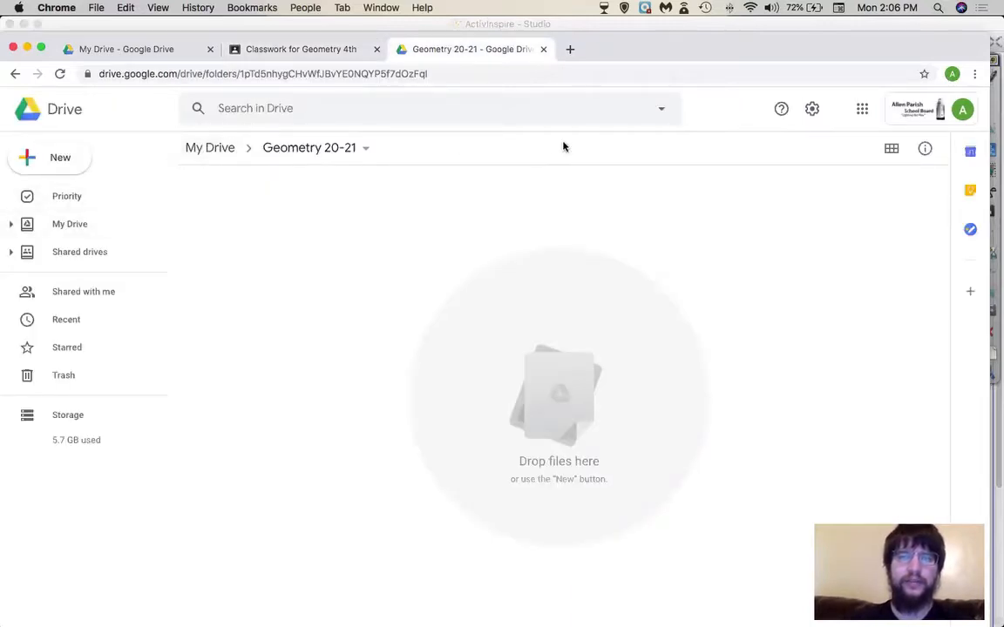
{"action": "left_click", "coordinate": [213, 150]}
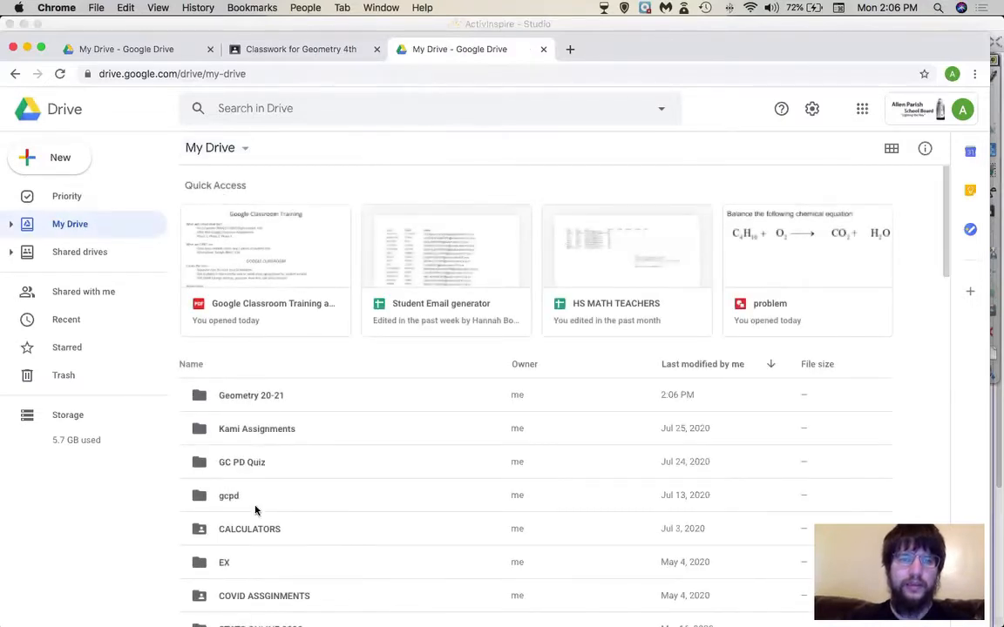
{"action": "scroll", "coordinate": [256, 510], "scroll_direction": "down", "scroll_amount": 2}
{"action": "double_click", "coordinate": [253, 549]}
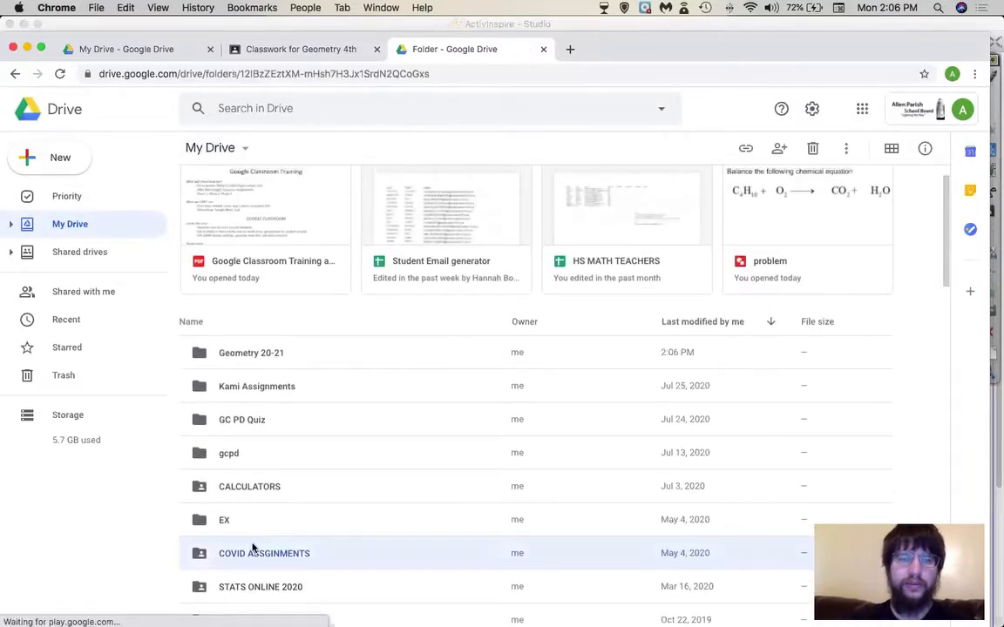
{"action": "left_click", "coordinate": [257, 218]}
{"action": "double_click", "coordinate": [257, 218]}
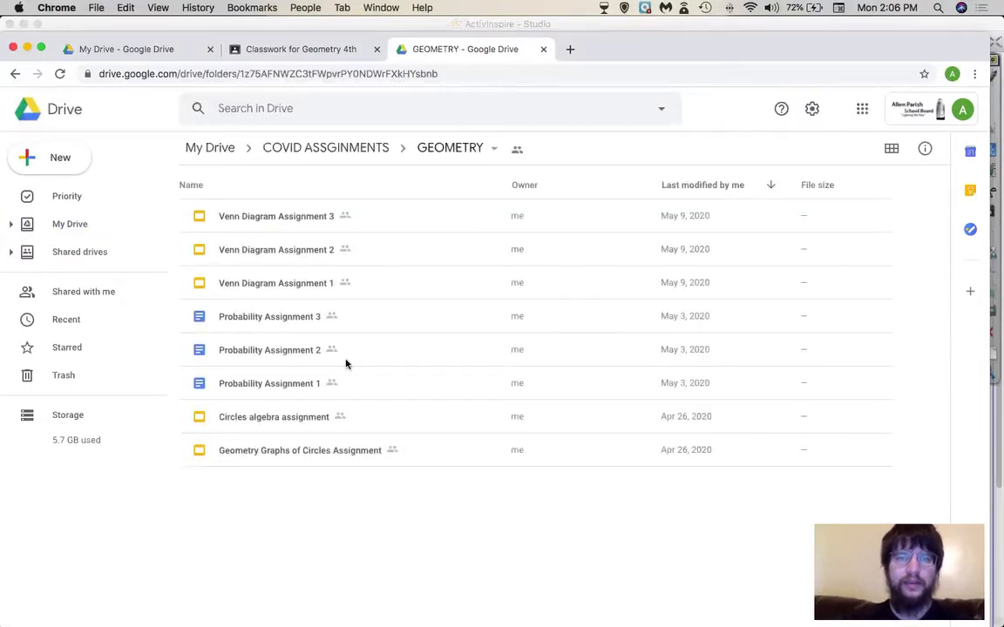
{"action": "left_click", "coordinate": [288, 452]}
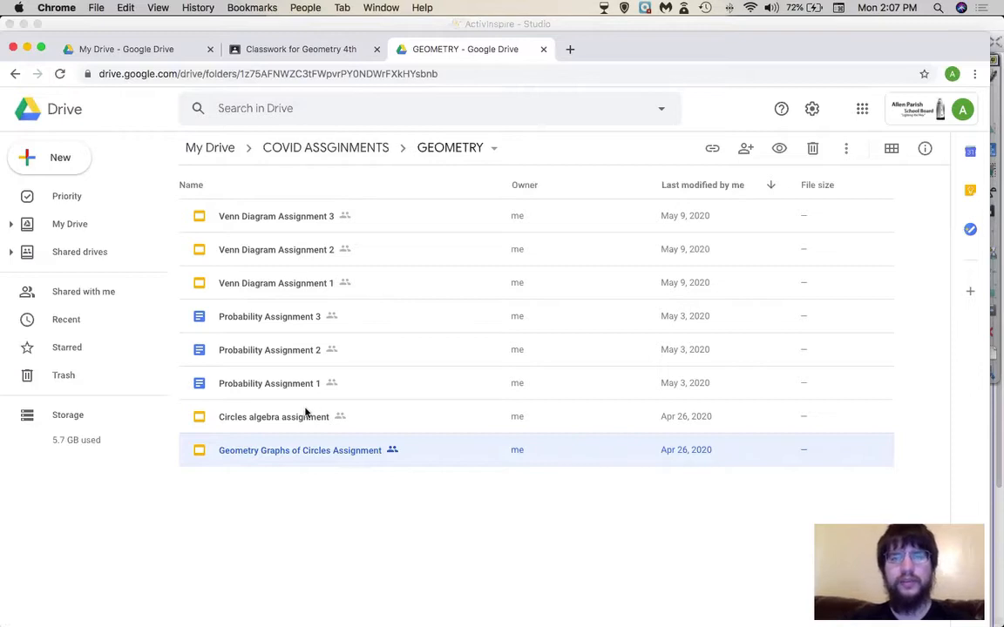
- Move the circles assignment into Geometry 20-21, accept the sharing change, and return to My Drive
{"action": "right_click", "coordinate": [275, 451]}
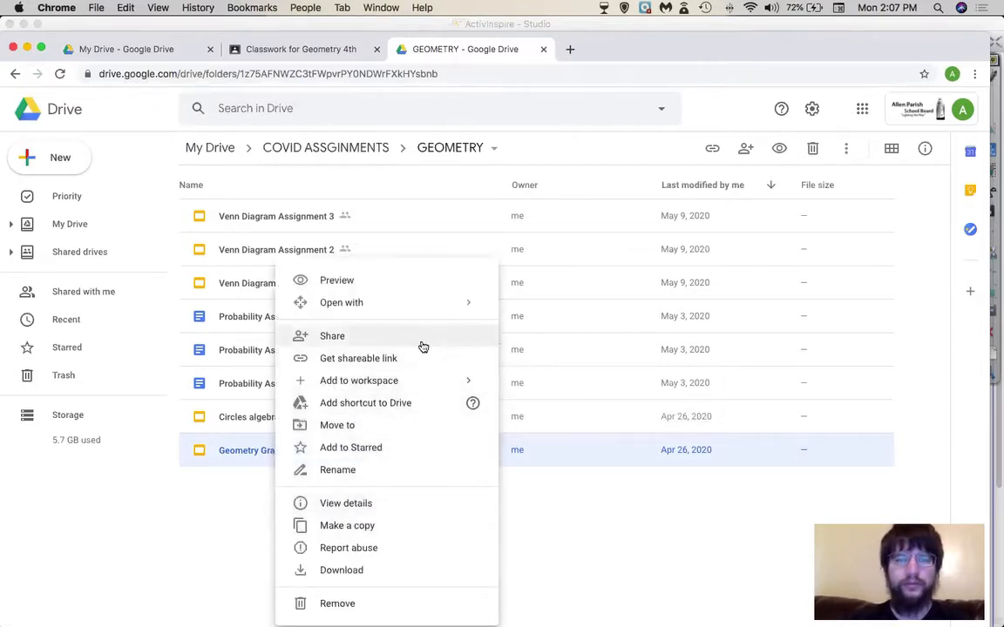
{"action": "left_click", "coordinate": [353, 424]}
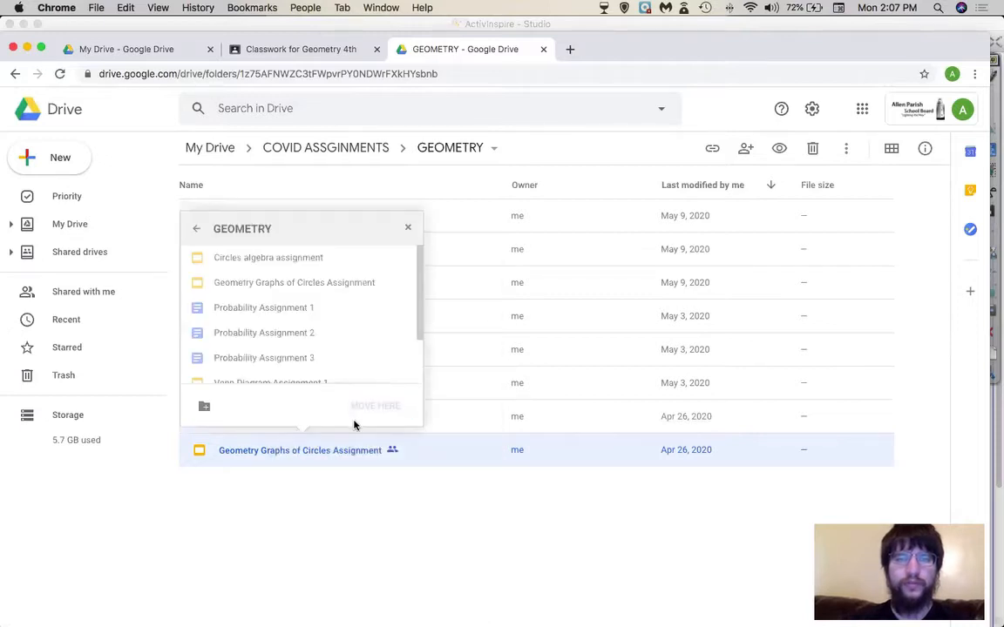
{"action": "left_click", "coordinate": [196, 228]}
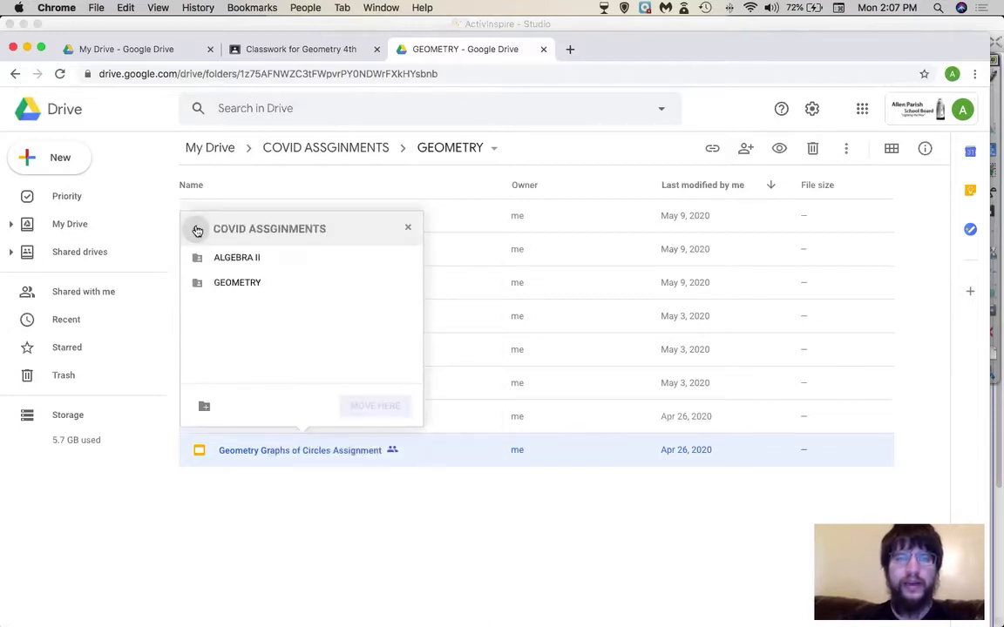
{"action": "left_click", "coordinate": [197, 229]}
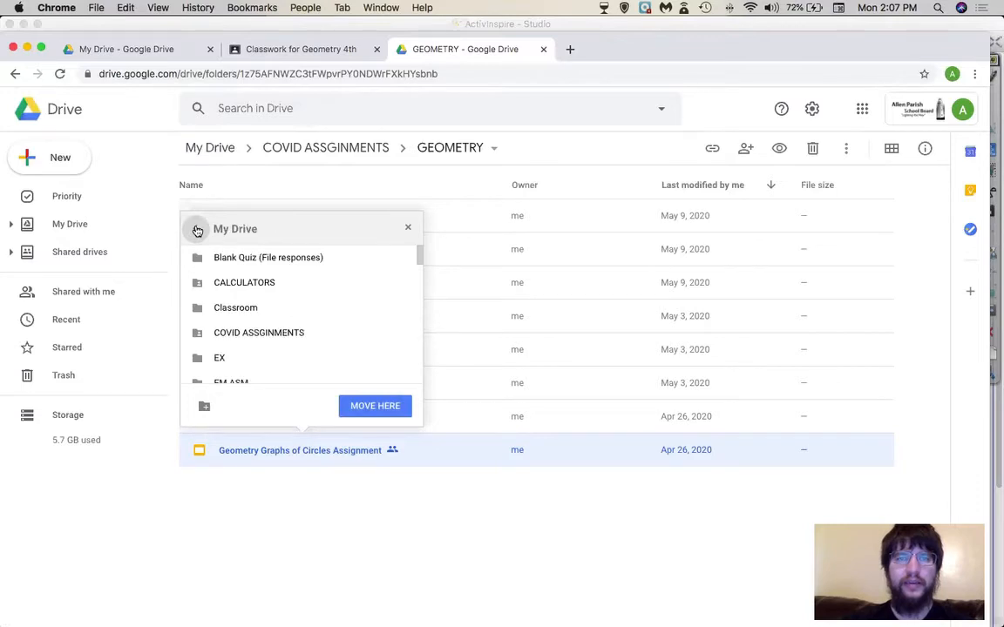
{"action": "scroll", "coordinate": [247, 301], "scroll_direction": "down", "scroll_amount": 5}
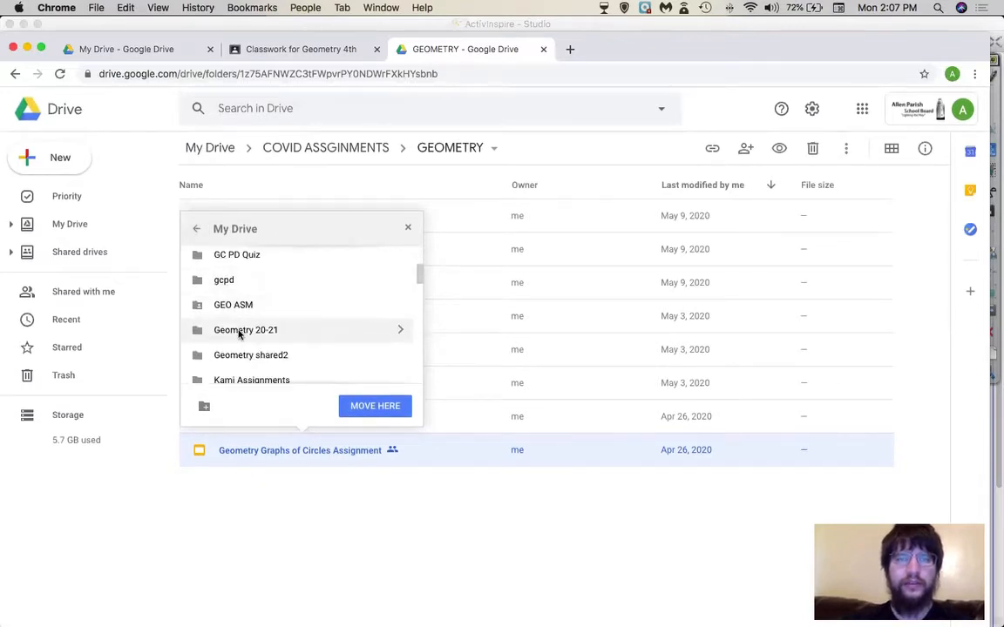
{"action": "left_click", "coordinate": [241, 333]}
{"action": "left_click", "coordinate": [387, 406]}
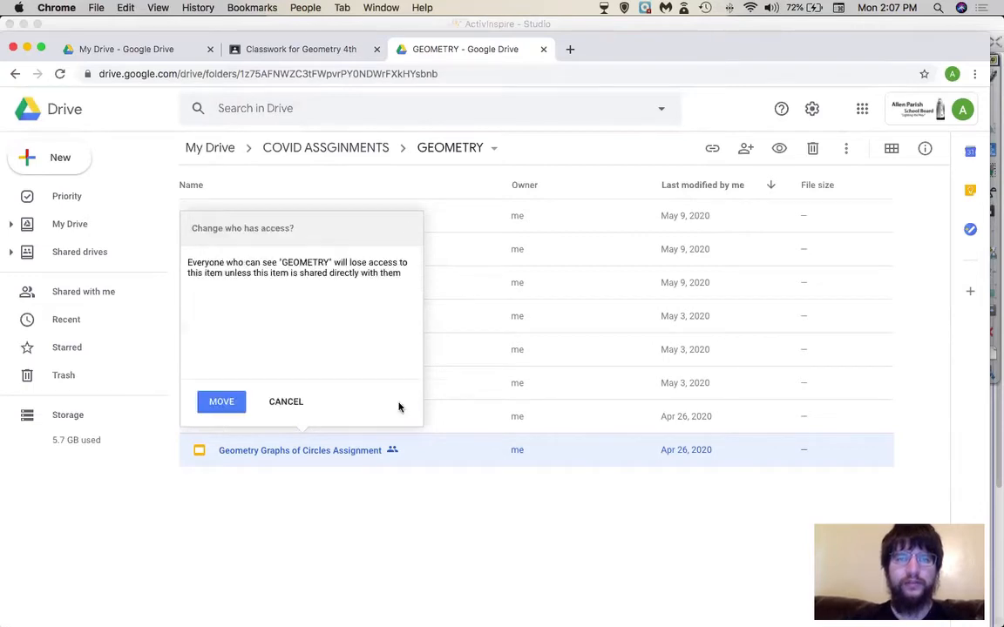
{"action": "left_click", "coordinate": [222, 403]}
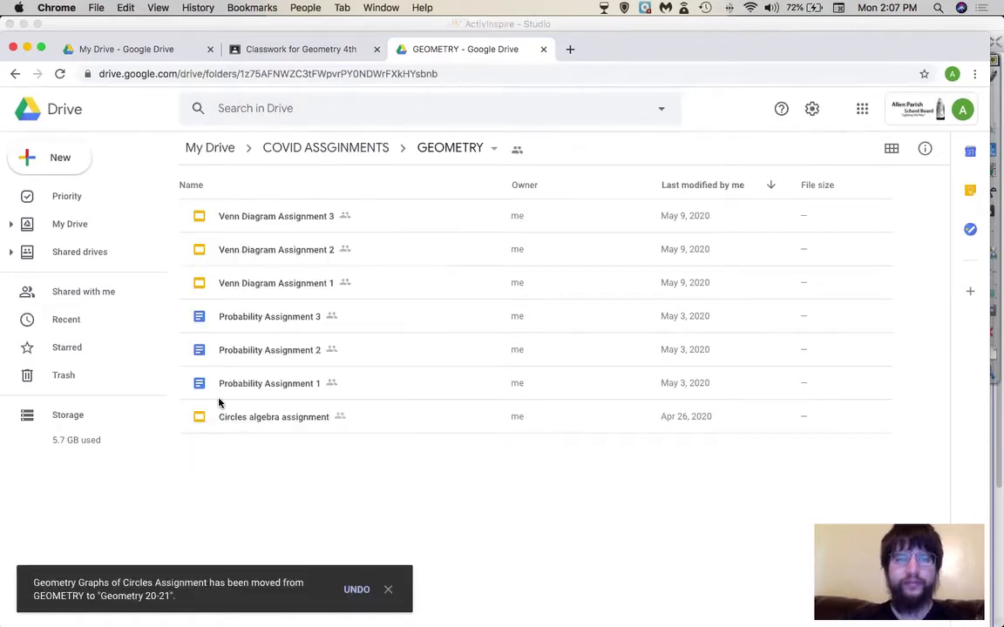
{"action": "left_click", "coordinate": [233, 153]}
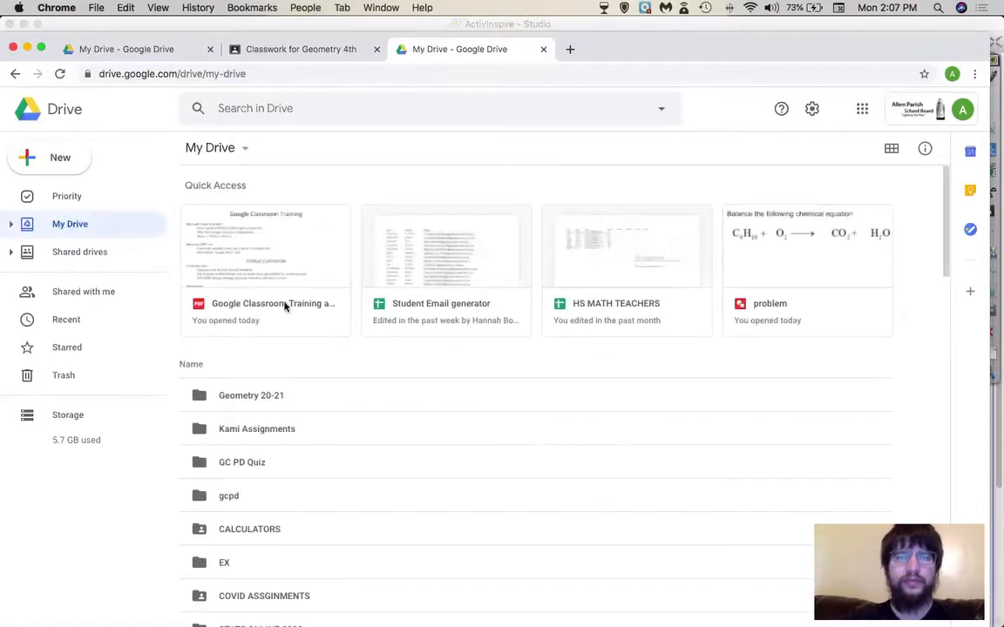
- Check the Geometry 20-21 Drive folder holds the circles assignment, then return to Geometry 4th Classwork
{"action": "double_click", "coordinate": [264, 396]}
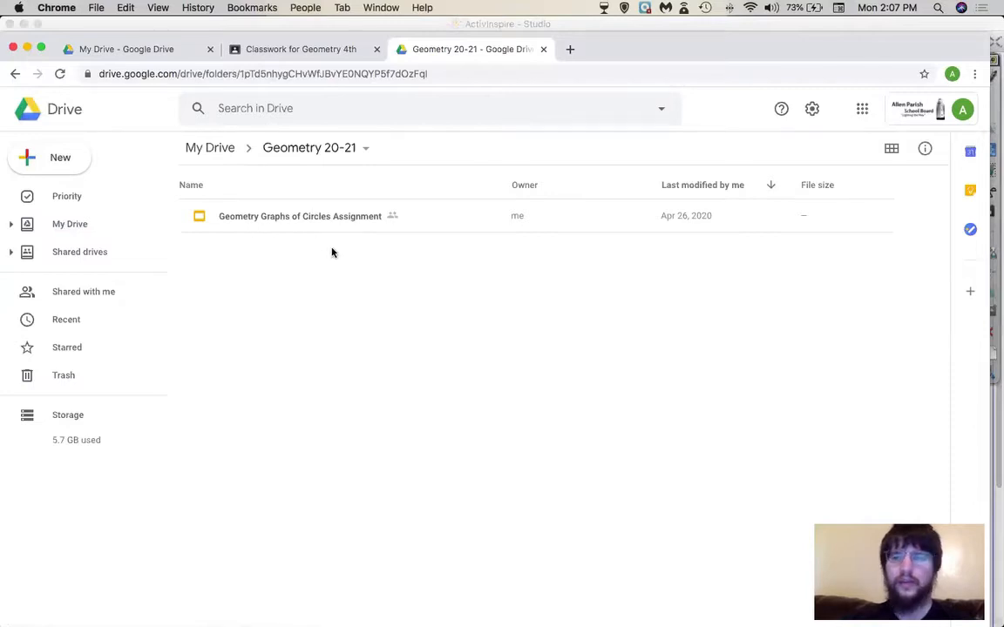
{"action": "left_click", "coordinate": [314, 48]}
{"action": "left_click", "coordinate": [269, 169]}
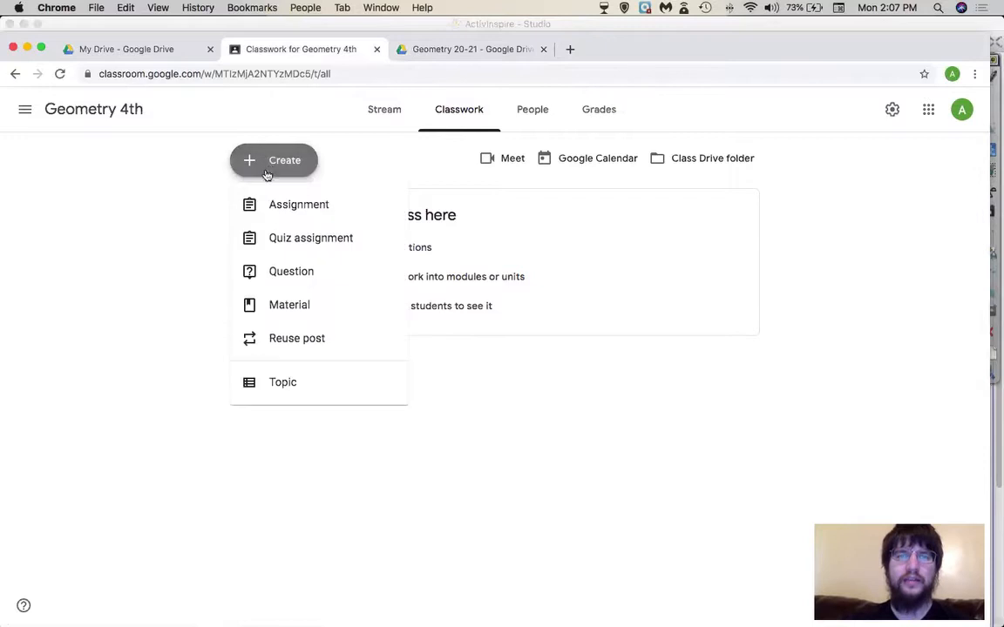
- Start an assignment titled 'Circles' with instructions 'do it' and pick Google Drive to attach a file
{"action": "left_click", "coordinate": [266, 206]}
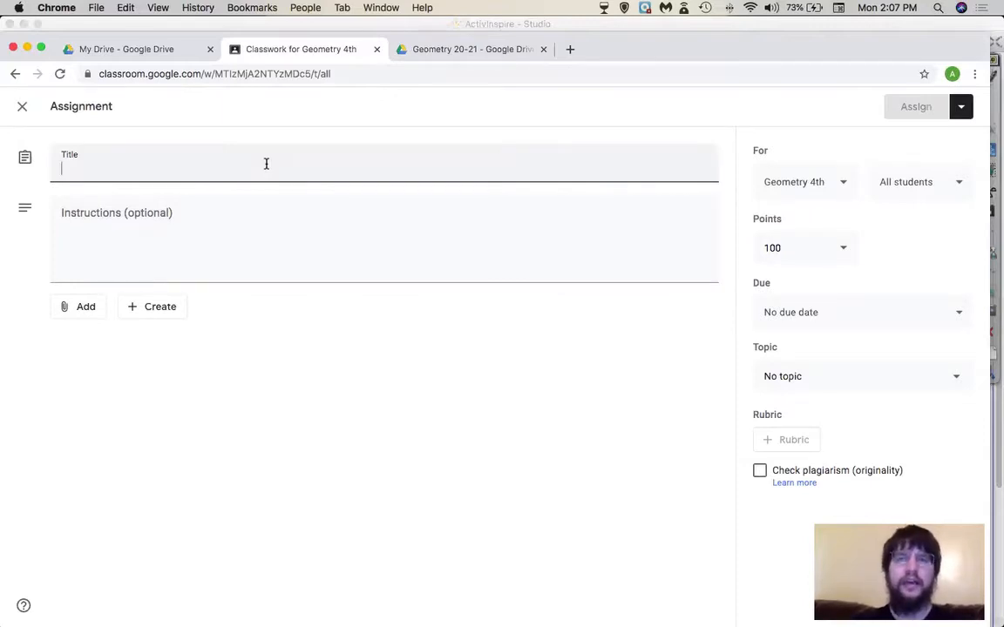
{"action": "type", "text": "Circles"}
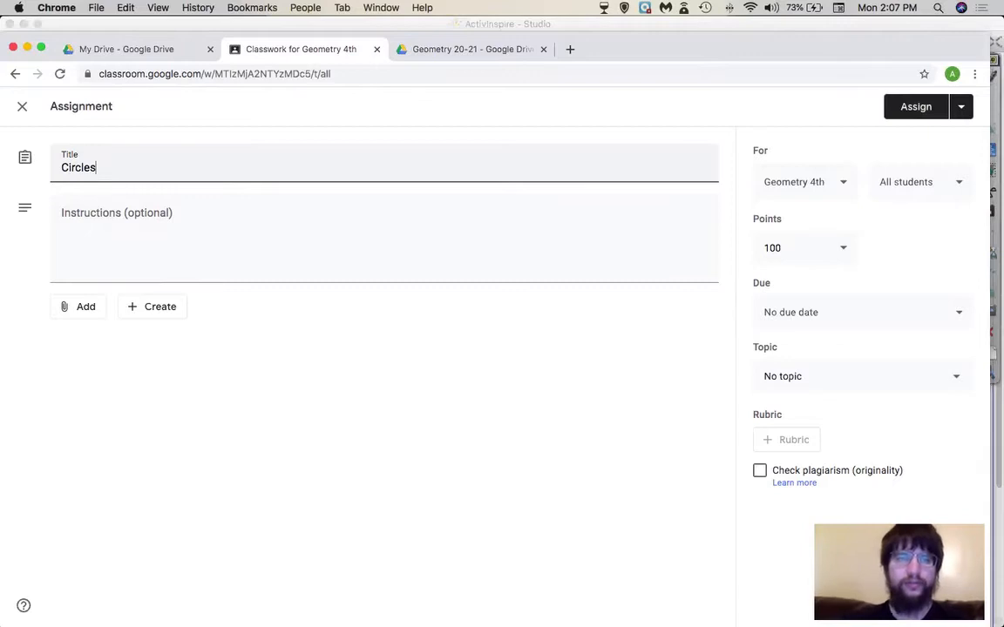
{"action": "left_click", "coordinate": [267, 246]}
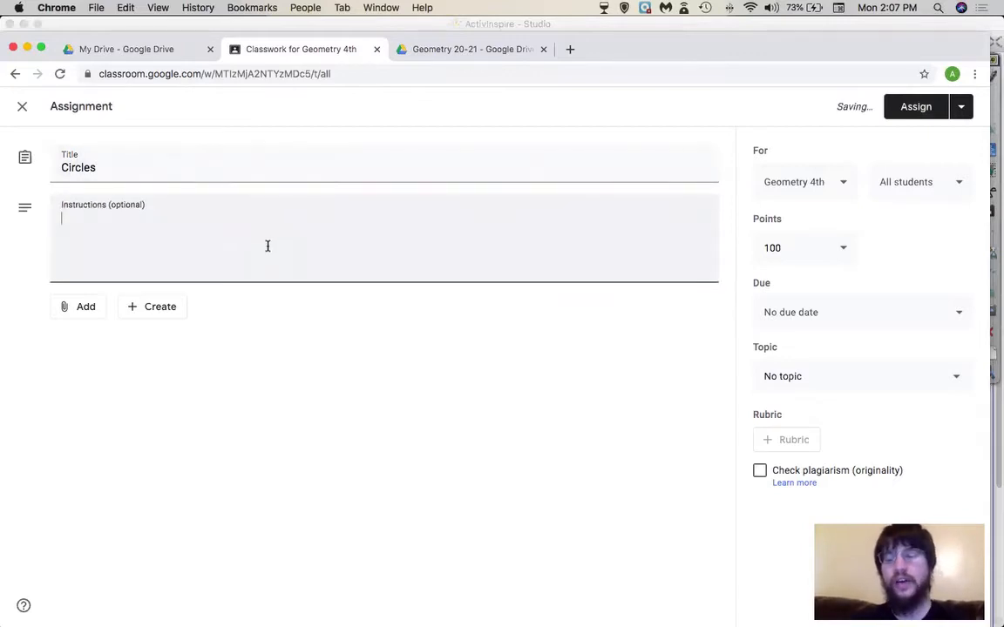
{"action": "type", "text": "do it"}
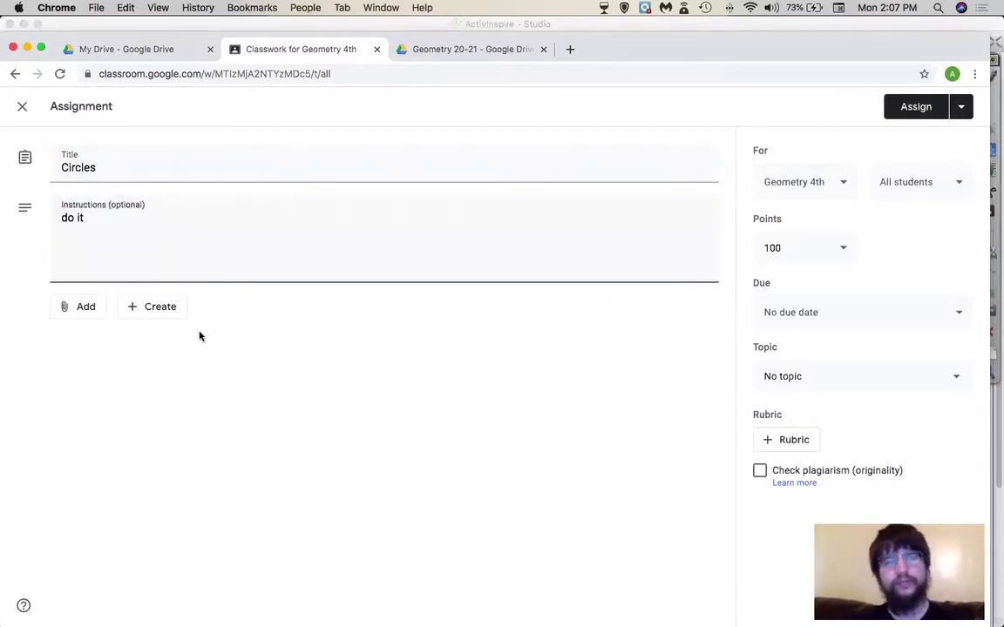
{"action": "left_click", "coordinate": [93, 314]}
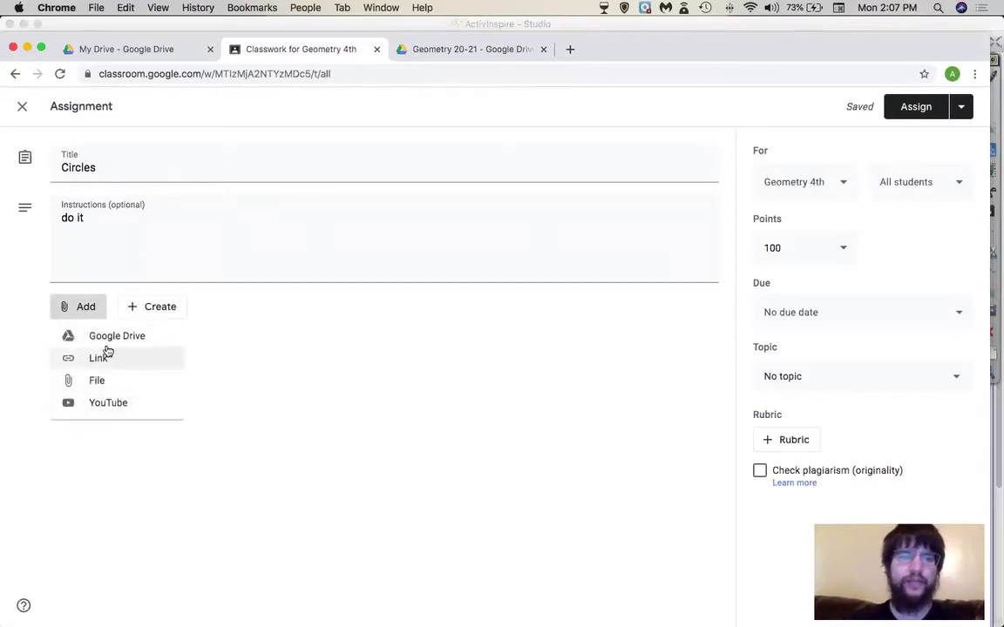
{"action": "left_click", "coordinate": [108, 339]}
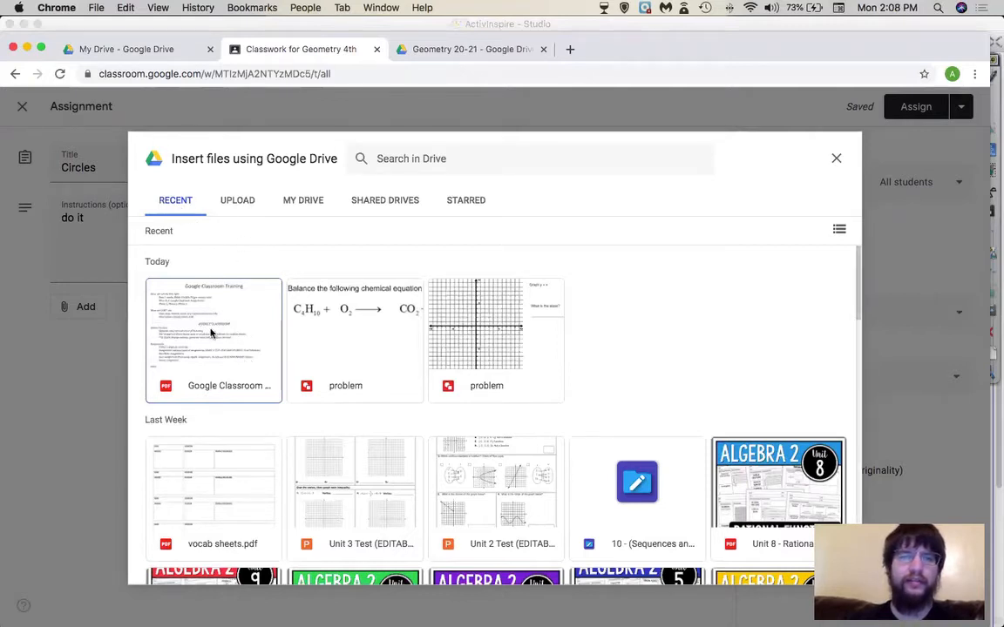
- Filter Drive to presentations and search for 'circle'
{"action": "scroll", "coordinate": [258, 381], "scroll_direction": "down", "scroll_amount": 2}
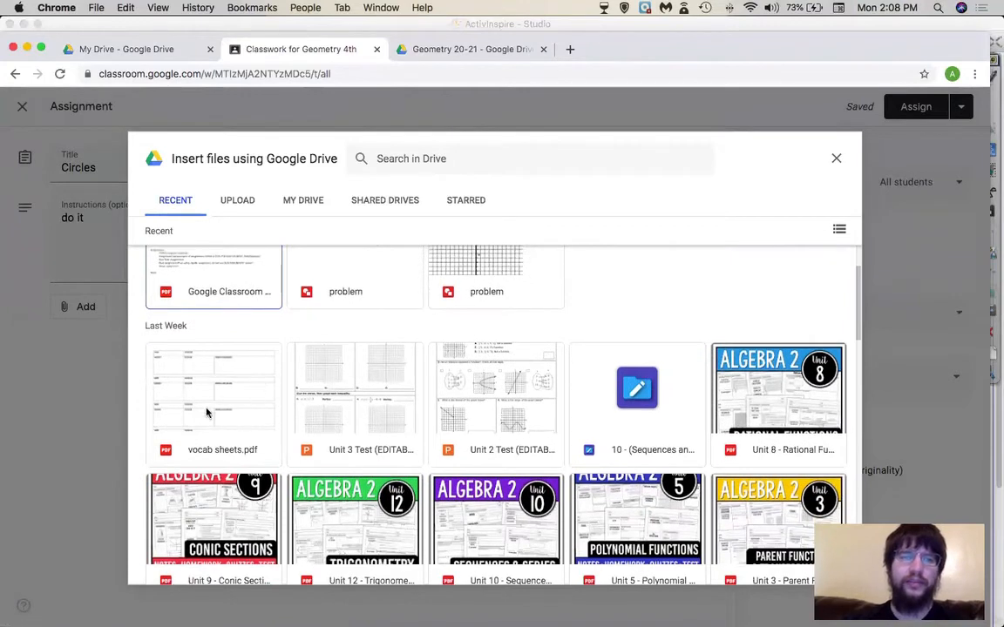
{"action": "scroll", "coordinate": [225, 389], "scroll_direction": "down", "scroll_amount": 8}
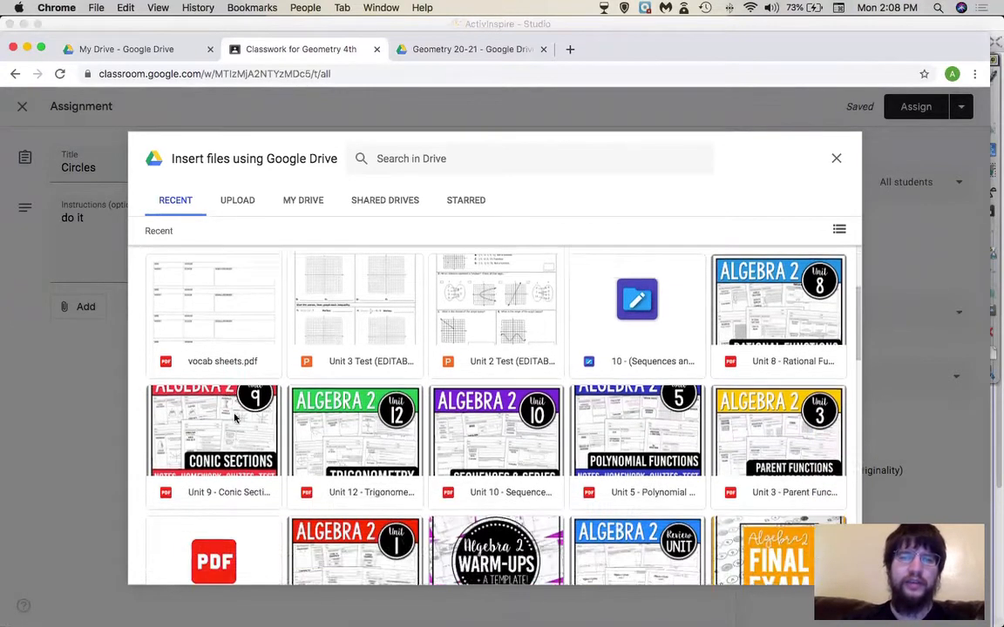
{"action": "scroll", "coordinate": [233, 419], "scroll_direction": "down", "scroll_amount": 10}
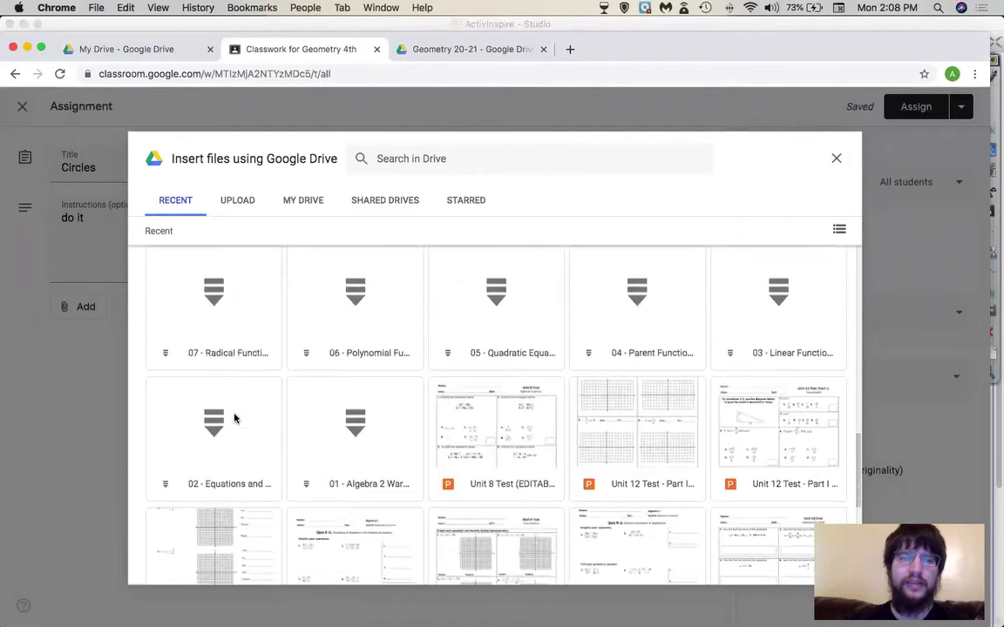
{"action": "scroll", "coordinate": [234, 419], "scroll_direction": "up", "scroll_amount": 20}
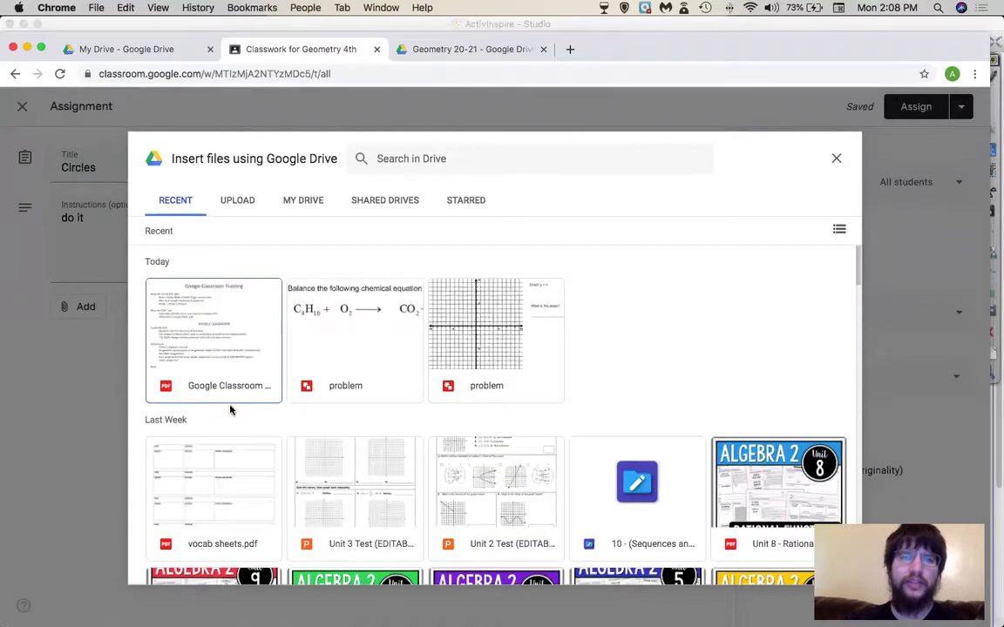
{"action": "left_click", "coordinate": [402, 159]}
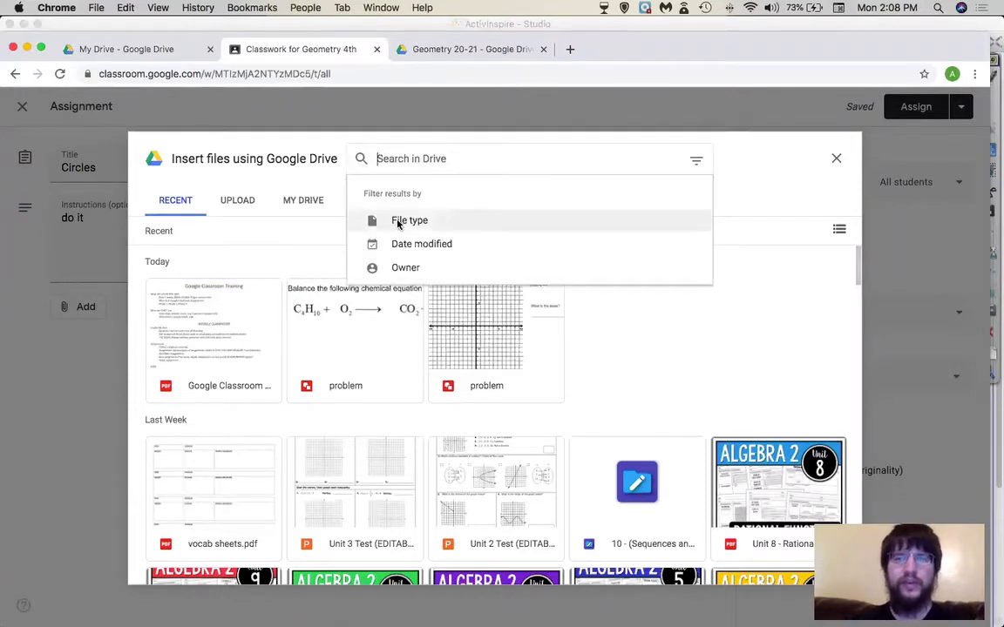
{"action": "left_click", "coordinate": [399, 225]}
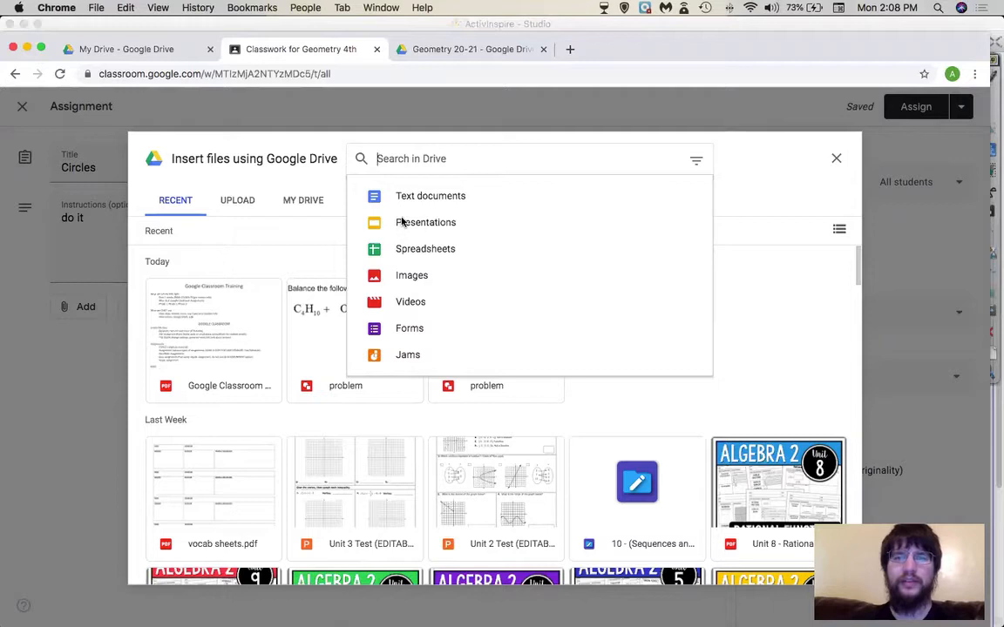
{"action": "left_click", "coordinate": [402, 224]}
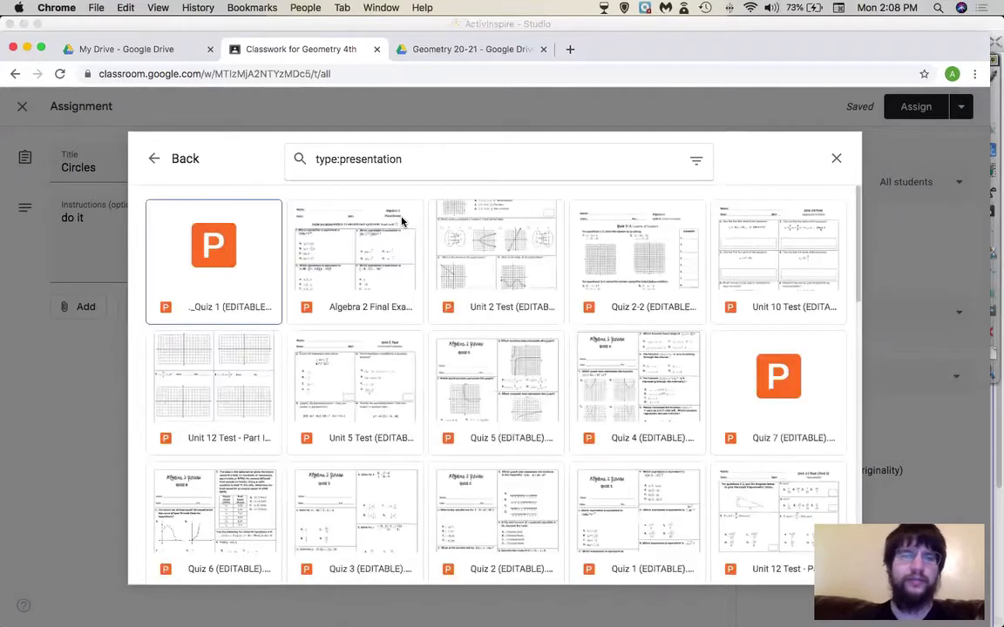
{"action": "left_click", "coordinate": [484, 155]}
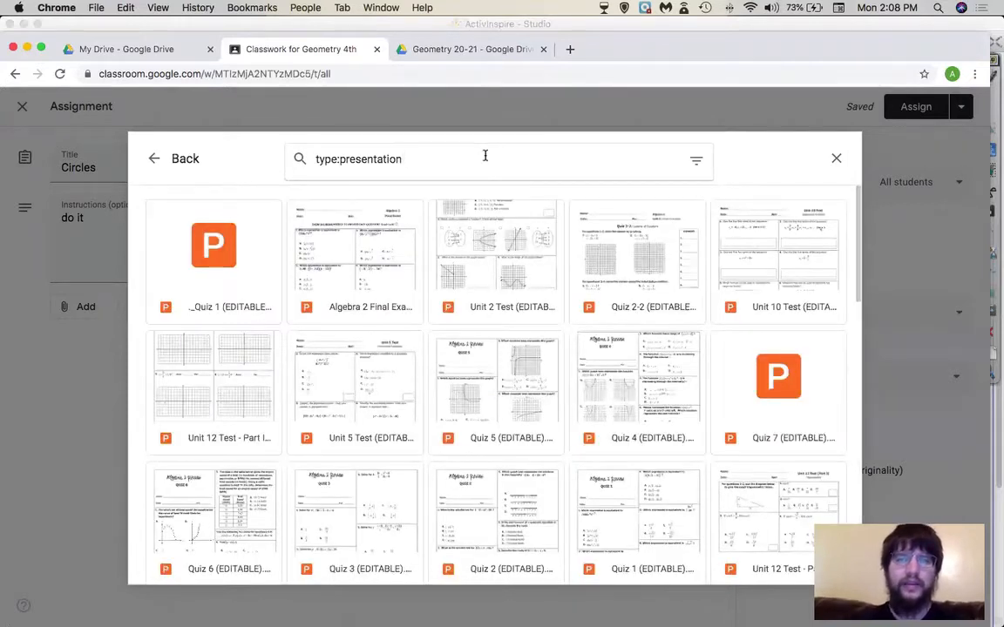
{"action": "type", "text": "circle"}
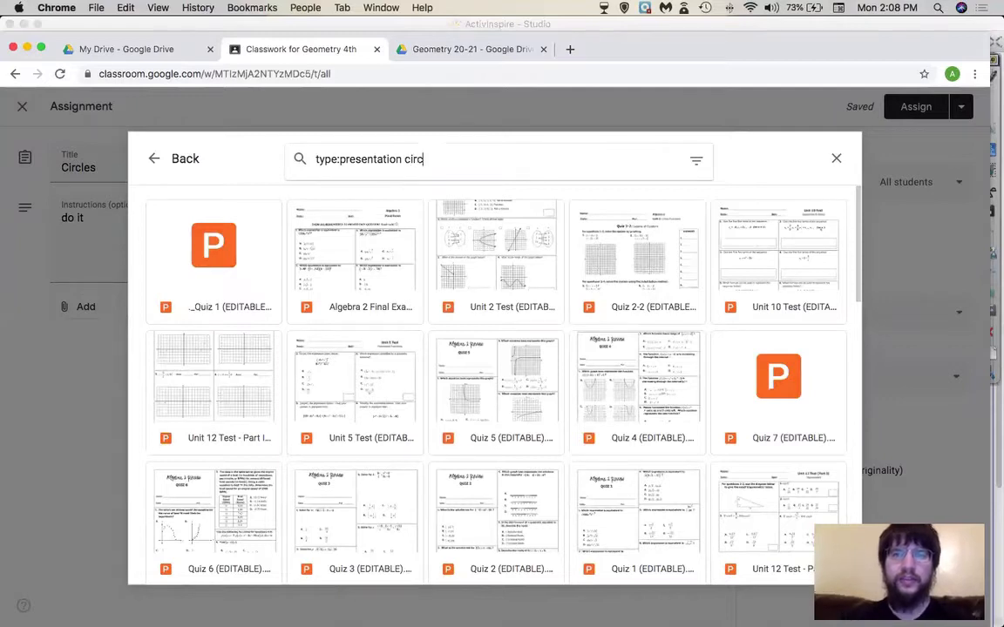
{"action": "key", "text": "Return"}
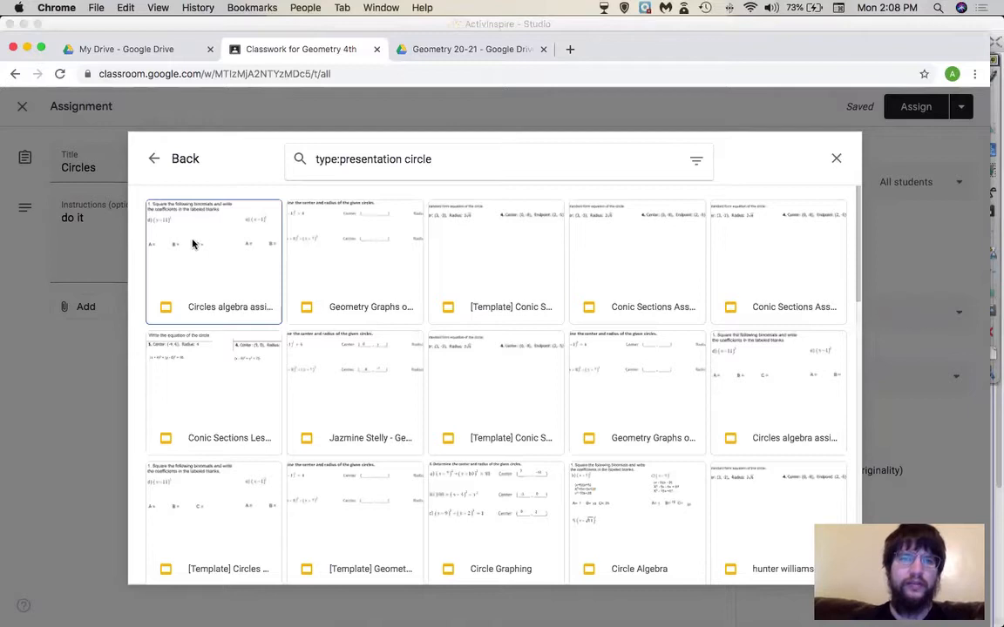
- Select only Geometry Graphs of Circles Assignment and insert it into the assignment
{"action": "left_click", "coordinate": [195, 244]}
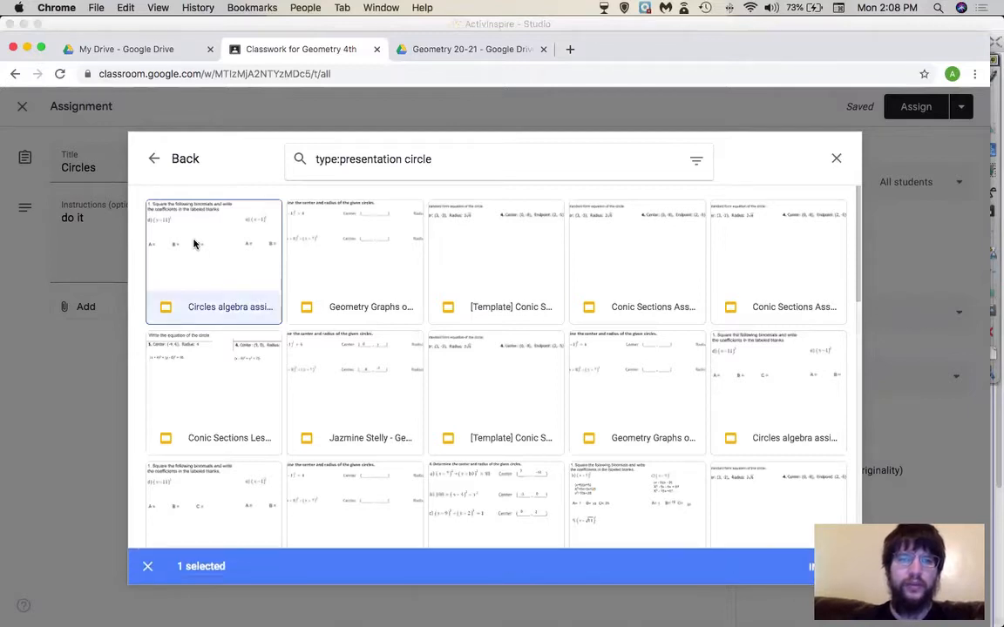
{"action": "left_click", "coordinate": [322, 238]}
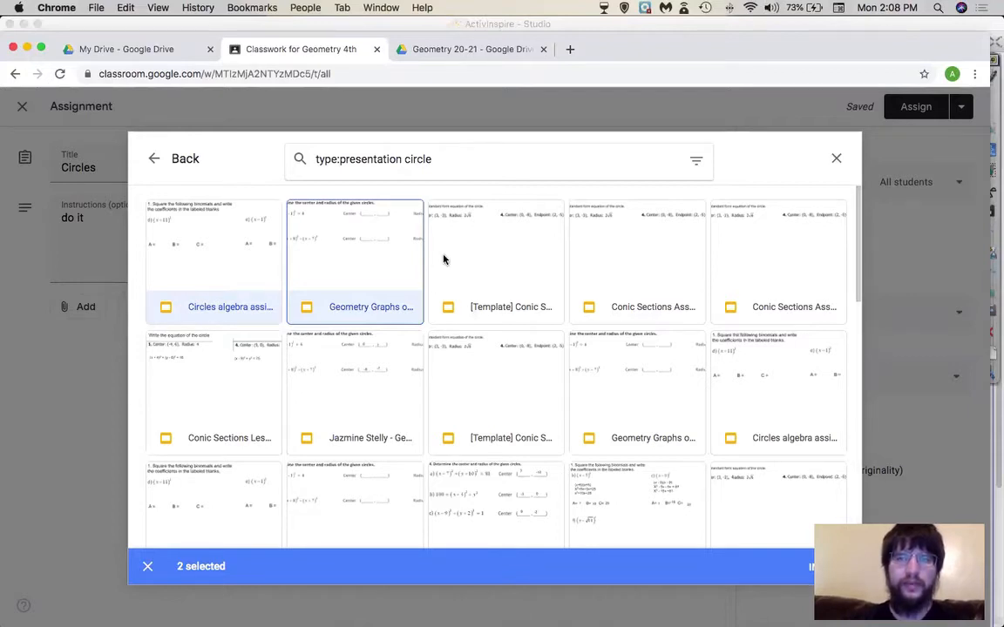
{"action": "left_click", "coordinate": [355, 266]}
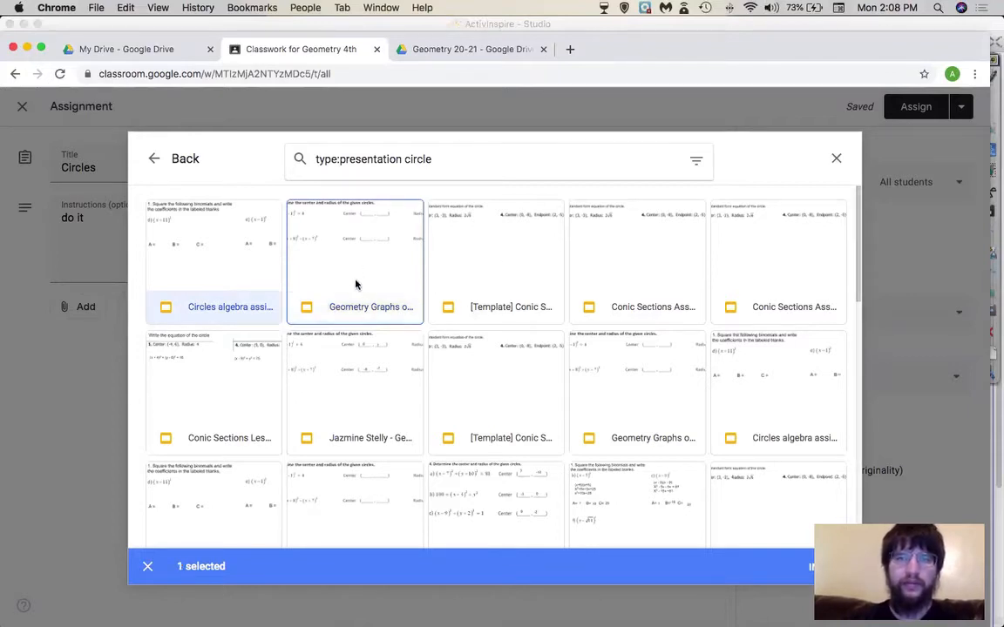
{"action": "left_click", "coordinate": [361, 284]}
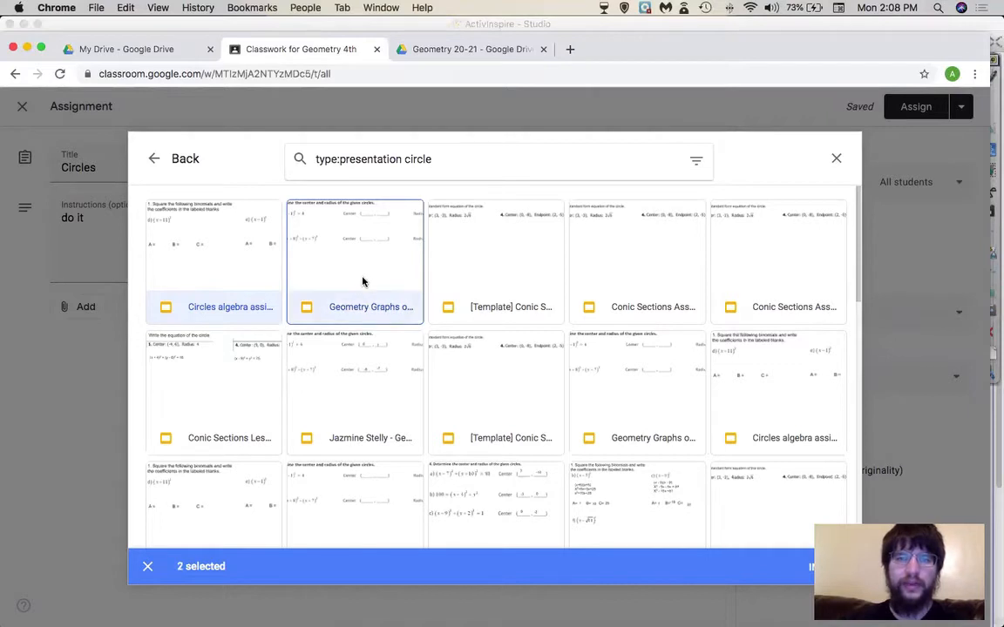
{"action": "left_click", "coordinate": [217, 291]}
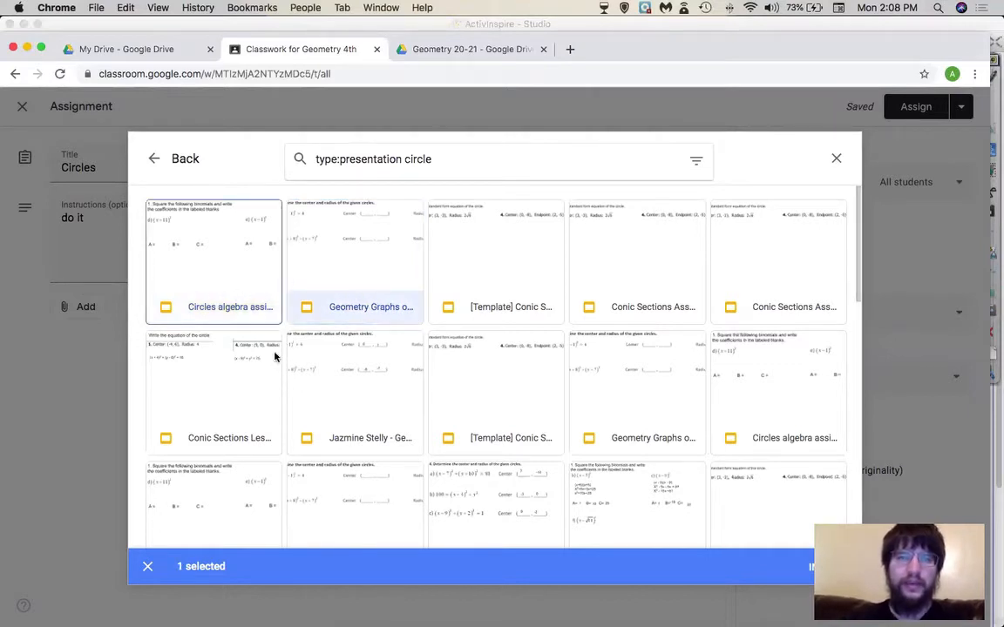
{"action": "left_click", "coordinate": [370, 279]}
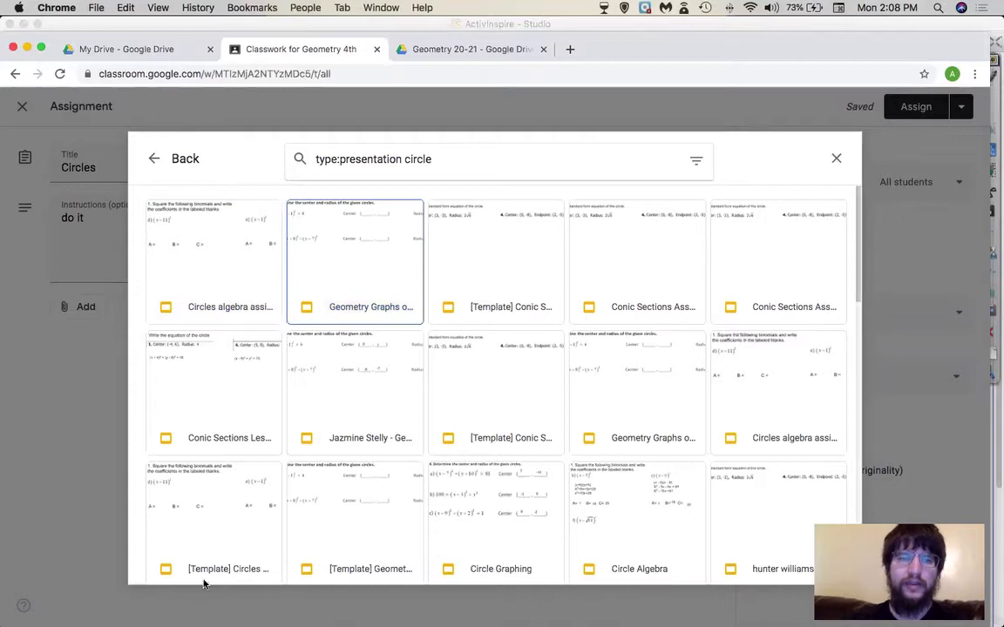
{"action": "left_click", "coordinate": [362, 246]}
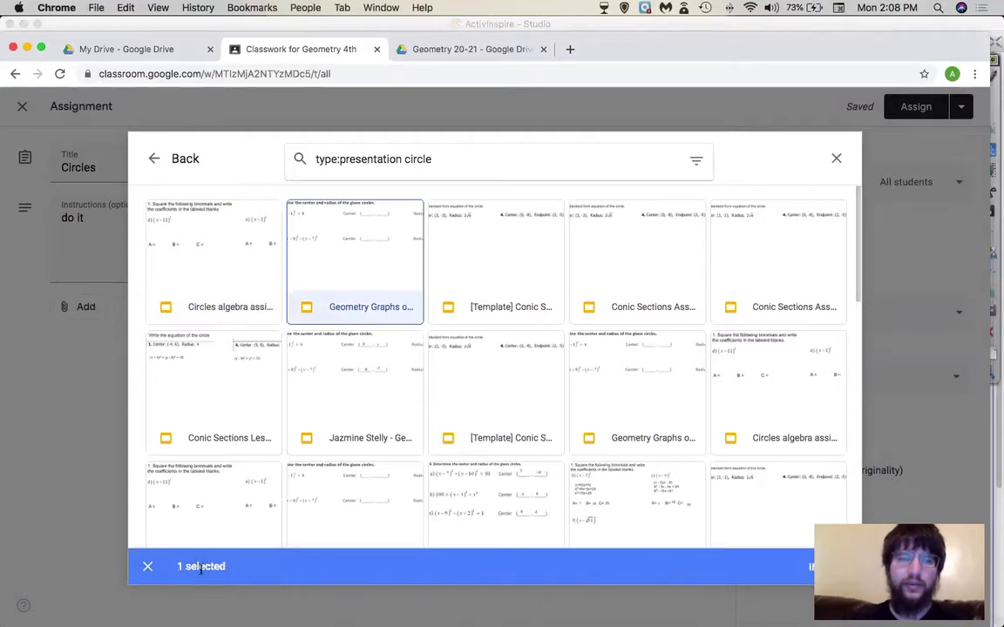
{"action": "left_click", "coordinate": [193, 256]}
{"action": "left_click", "coordinate": [459, 277]}
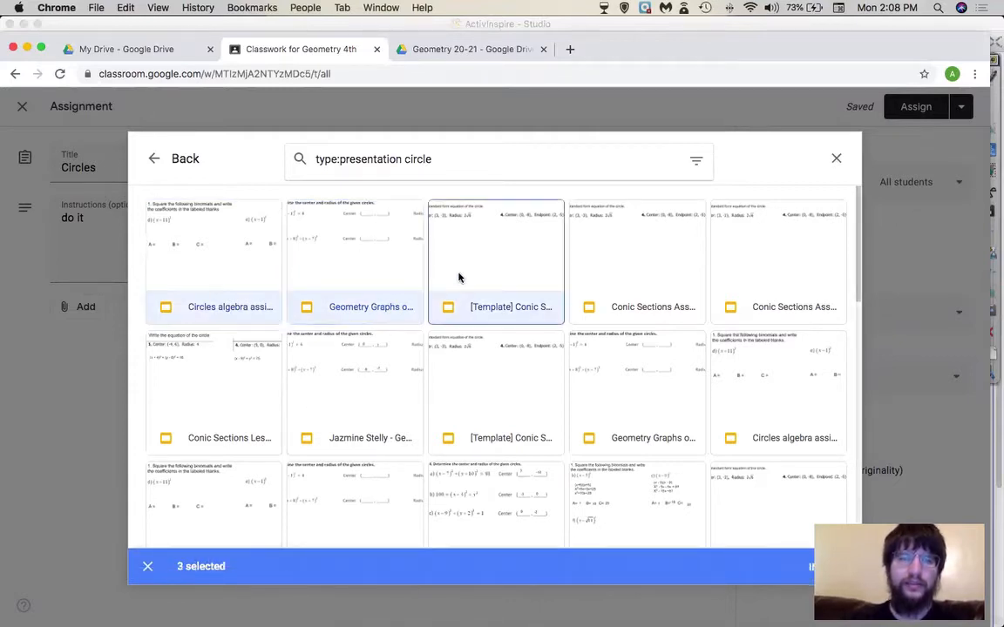
{"action": "left_click", "coordinate": [460, 277]}
{"action": "left_click", "coordinate": [176, 235]}
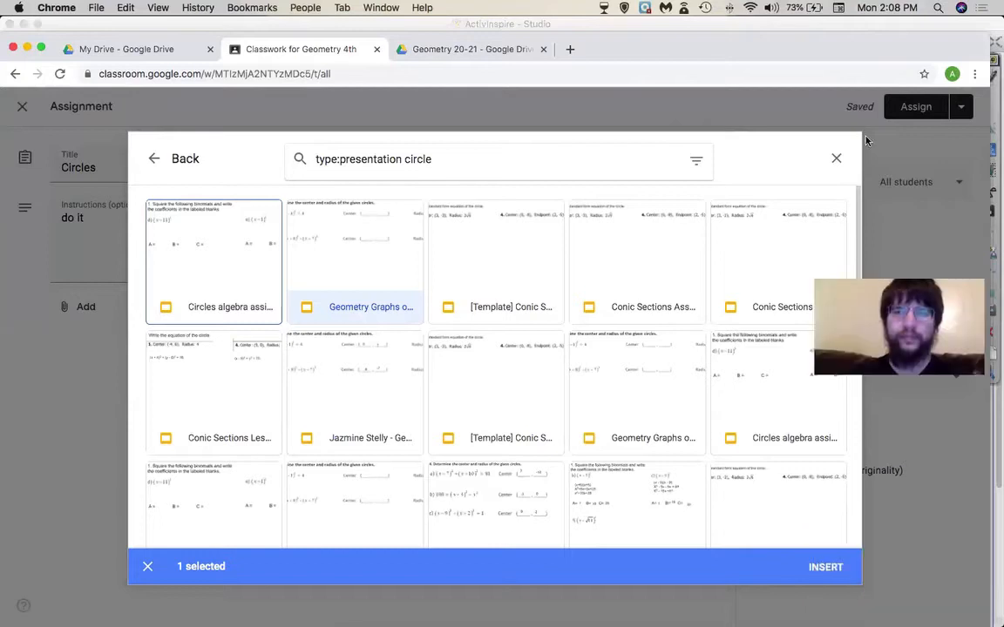
{"action": "left_click", "coordinate": [826, 567]}
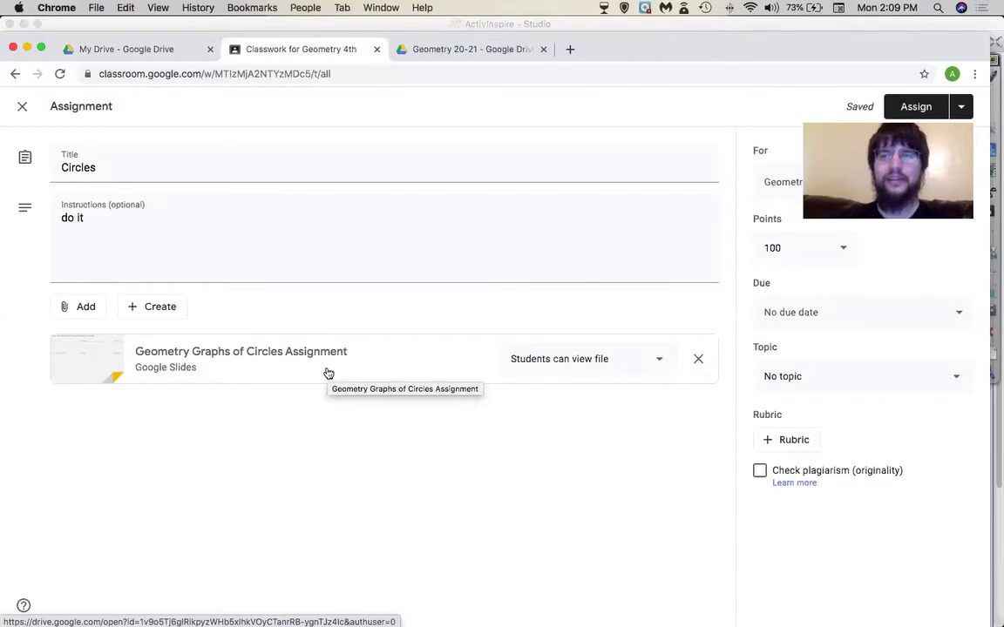
- Set the Geometry Graphs of Circles Assignment attachment to 'Make a copy for each student'
{"action": "left_click", "coordinate": [634, 362]}
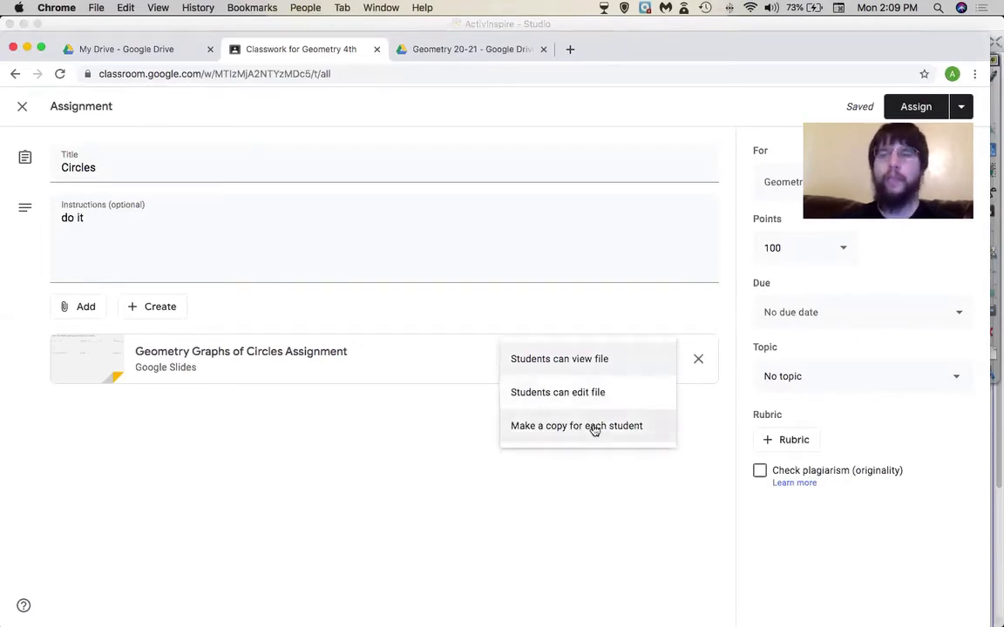
{"action": "left_click", "coordinate": [594, 429]}
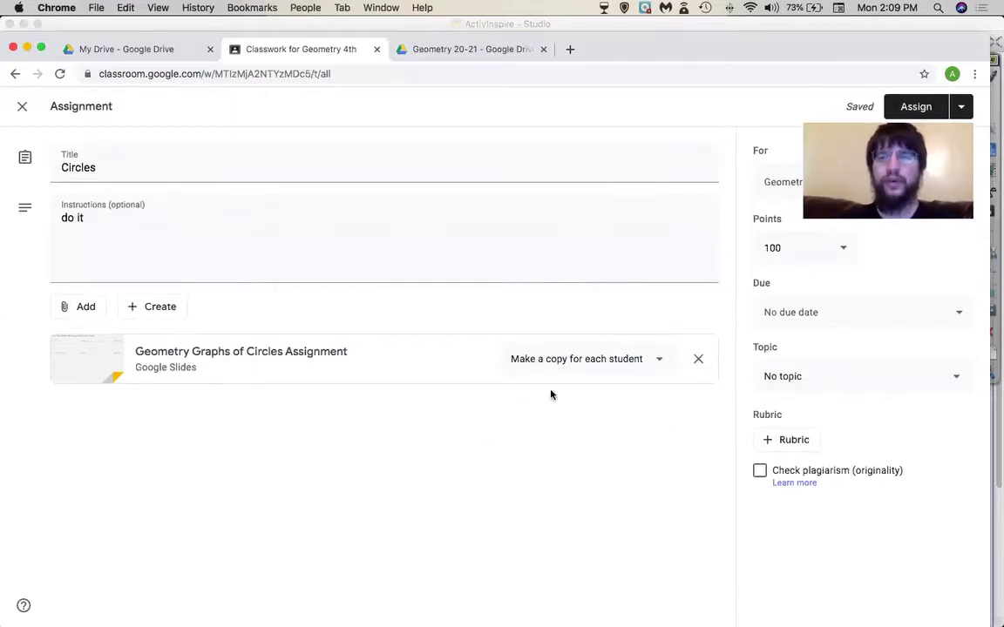
{"action": "left_click", "coordinate": [625, 360]}
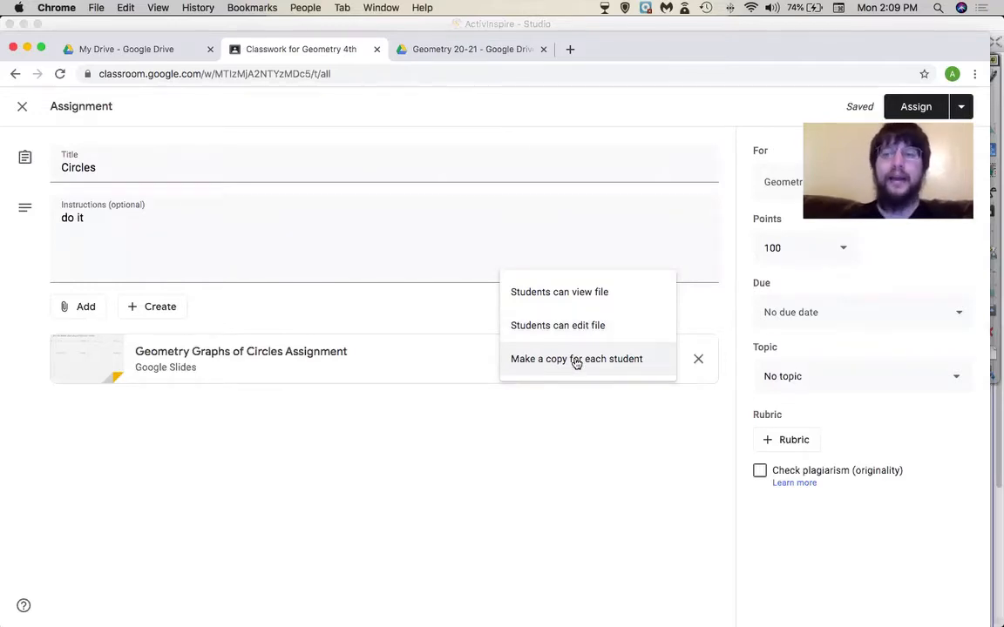
{"action": "left_click", "coordinate": [576, 360]}
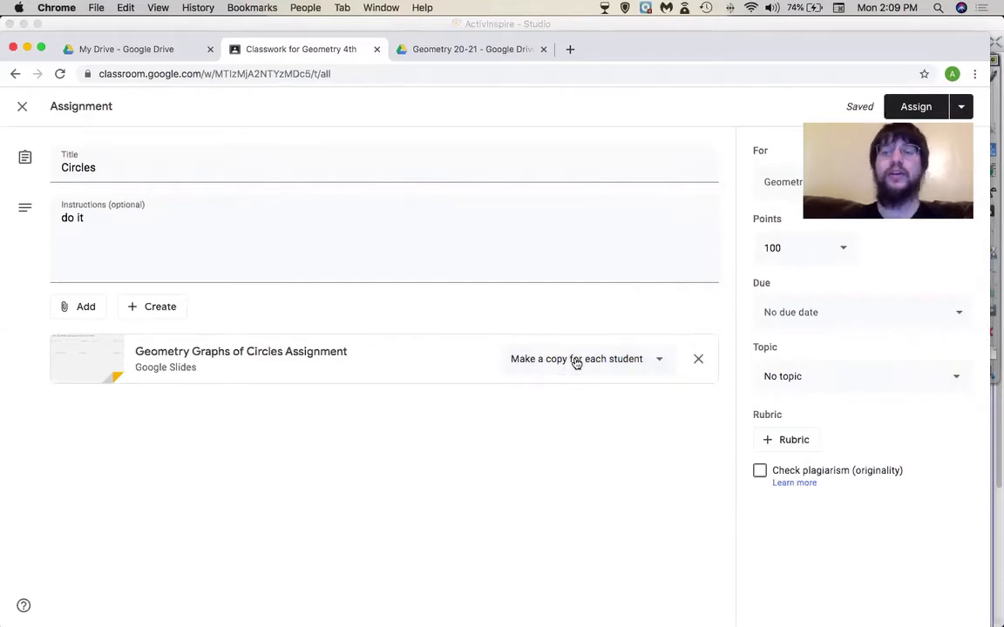
{"action": "left_click", "coordinate": [68, 311]}
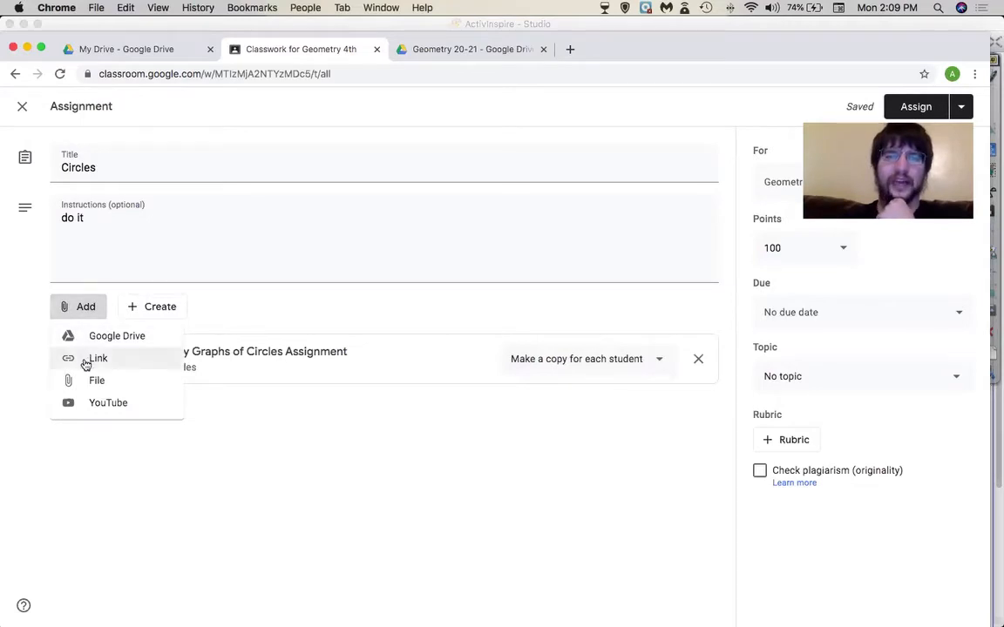
- Browse the upload dialog to Macintosh HD > Users > home > Desktop and select vocab sheets
{"action": "left_click", "coordinate": [102, 383]}
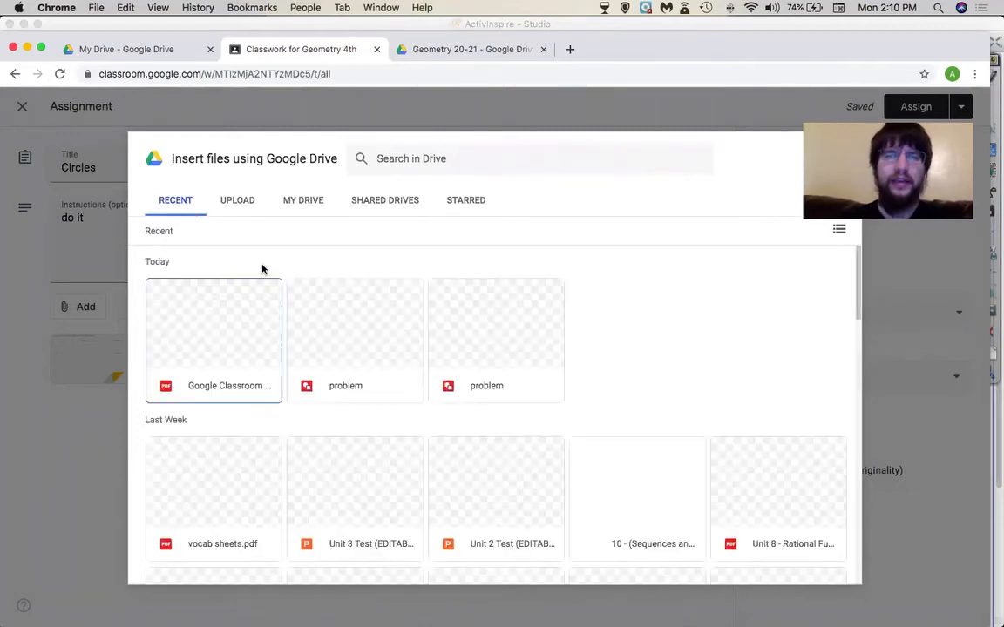
{"action": "left_click", "coordinate": [237, 200]}
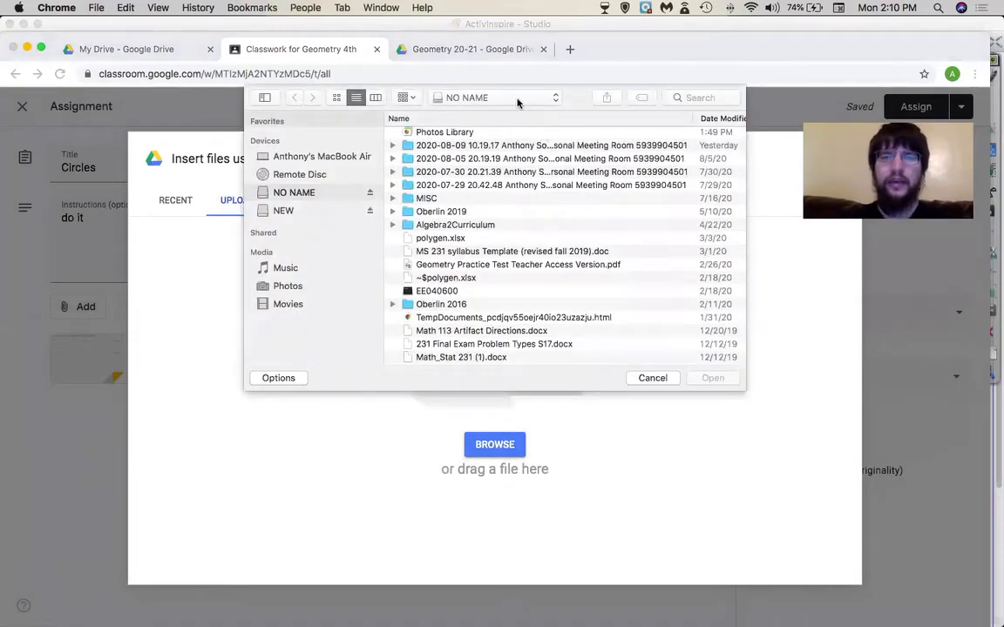
{"action": "left_click", "coordinate": [516, 103]}
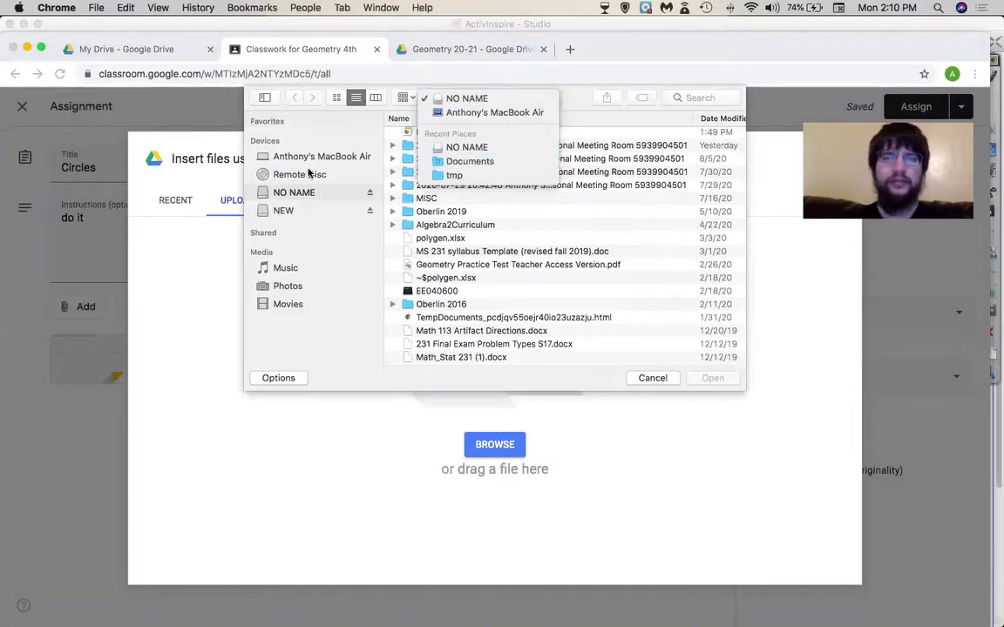
{"action": "left_click", "coordinate": [477, 112]}
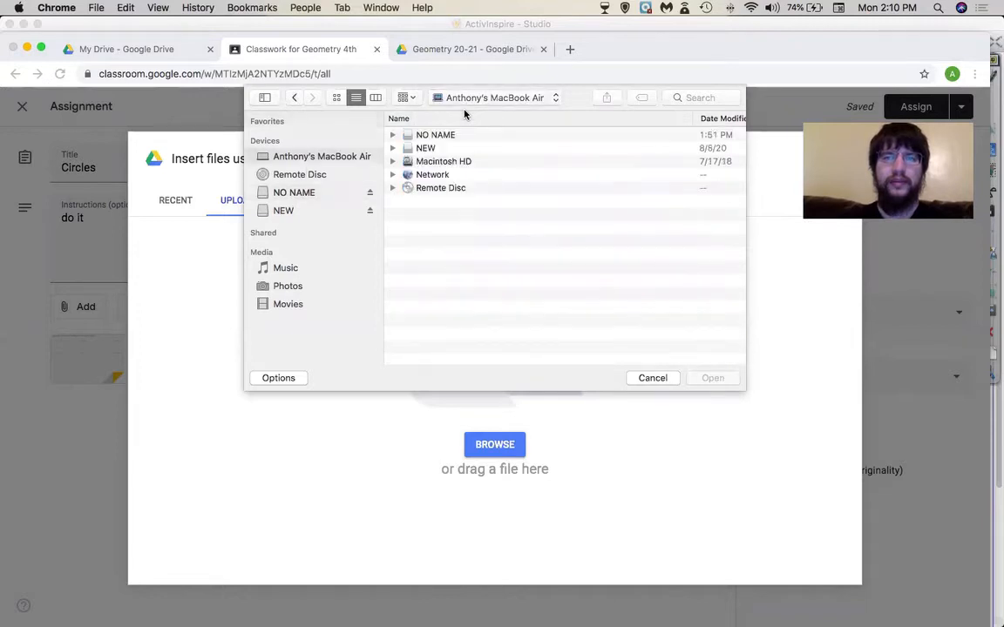
{"action": "left_click", "coordinate": [434, 162]}
{"action": "double_click", "coordinate": [434, 162]}
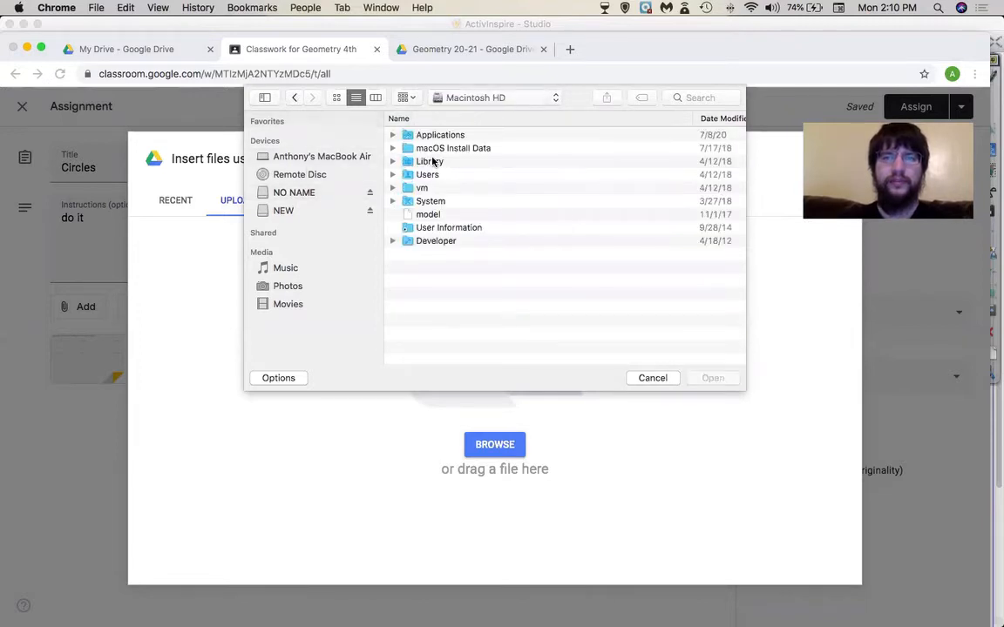
{"action": "left_click", "coordinate": [433, 174]}
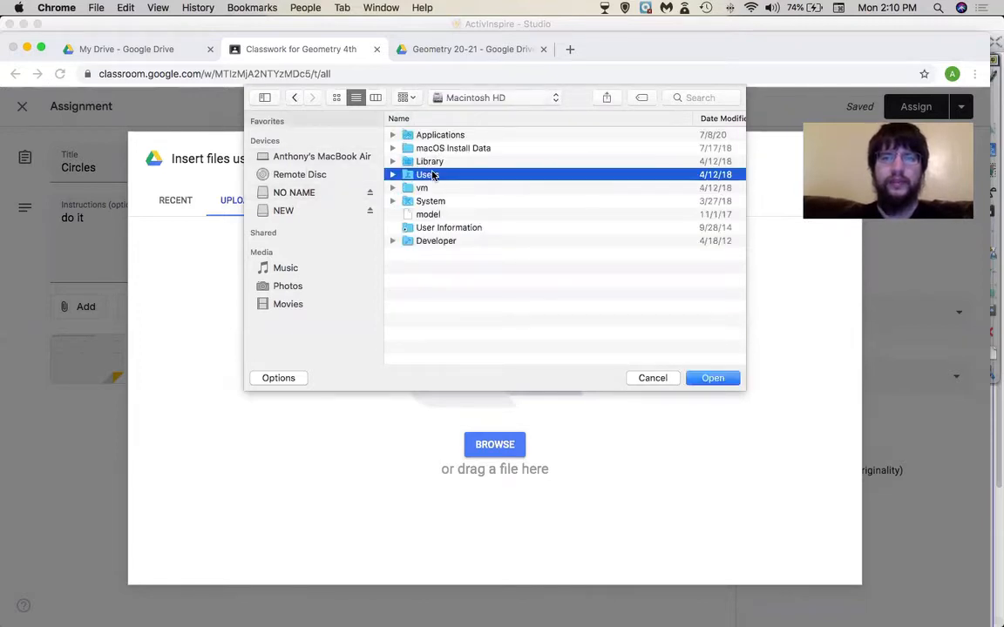
{"action": "double_click", "coordinate": [433, 174]}
{"action": "left_click", "coordinate": [441, 136]}
{"action": "double_click", "coordinate": [441, 136]}
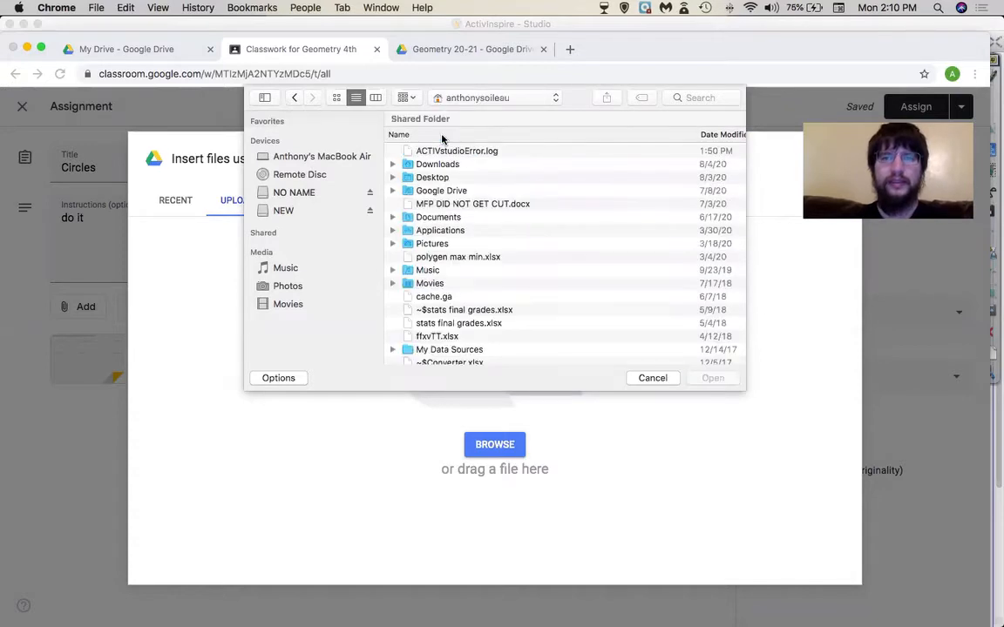
{"action": "left_click", "coordinate": [429, 177]}
{"action": "double_click", "coordinate": [427, 178]}
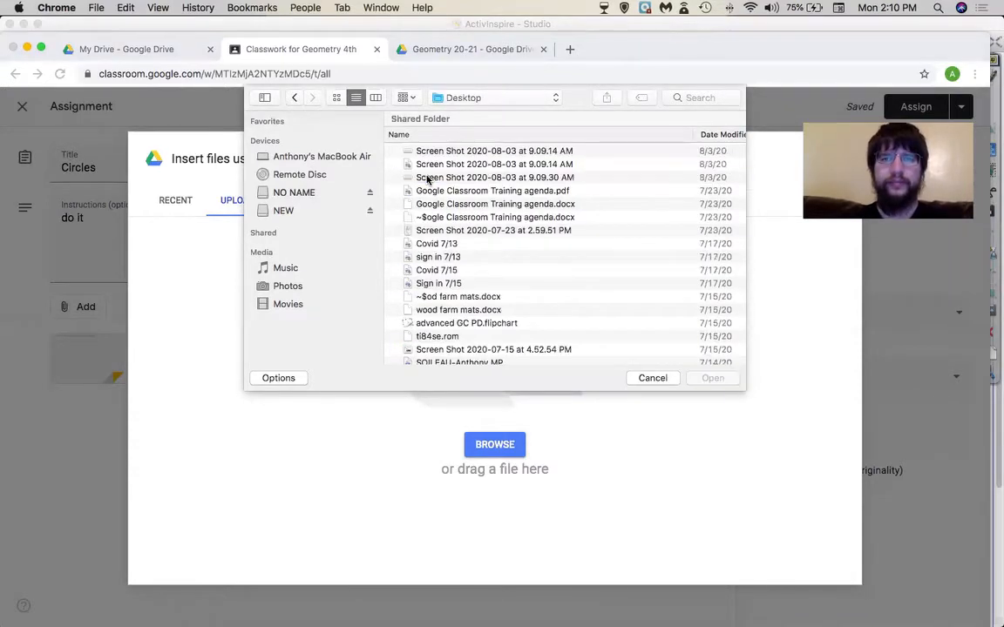
{"action": "scroll", "coordinate": [460, 287], "scroll_direction": "down", "scroll_amount": 3}
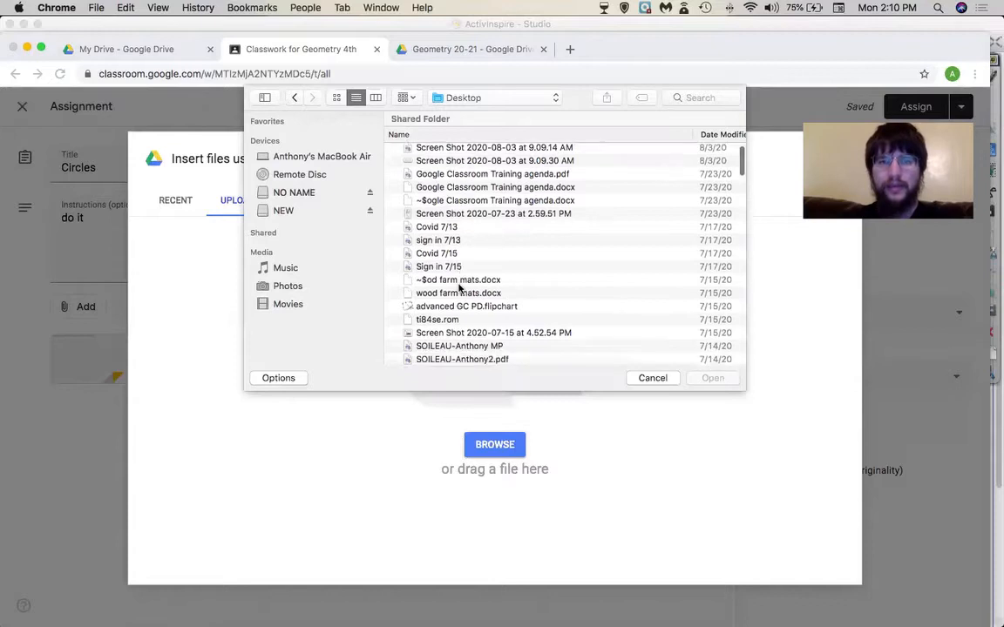
{"action": "key", "text": "v"}
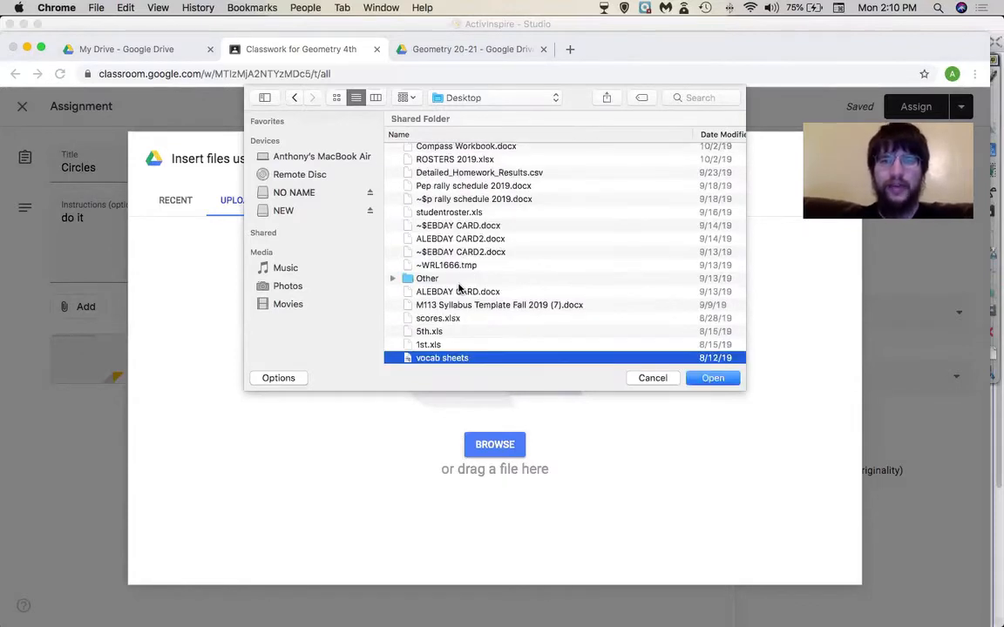
- Upload vocab sheets.pdf and set it to make a copy for each student
{"action": "left_click", "coordinate": [727, 382]}
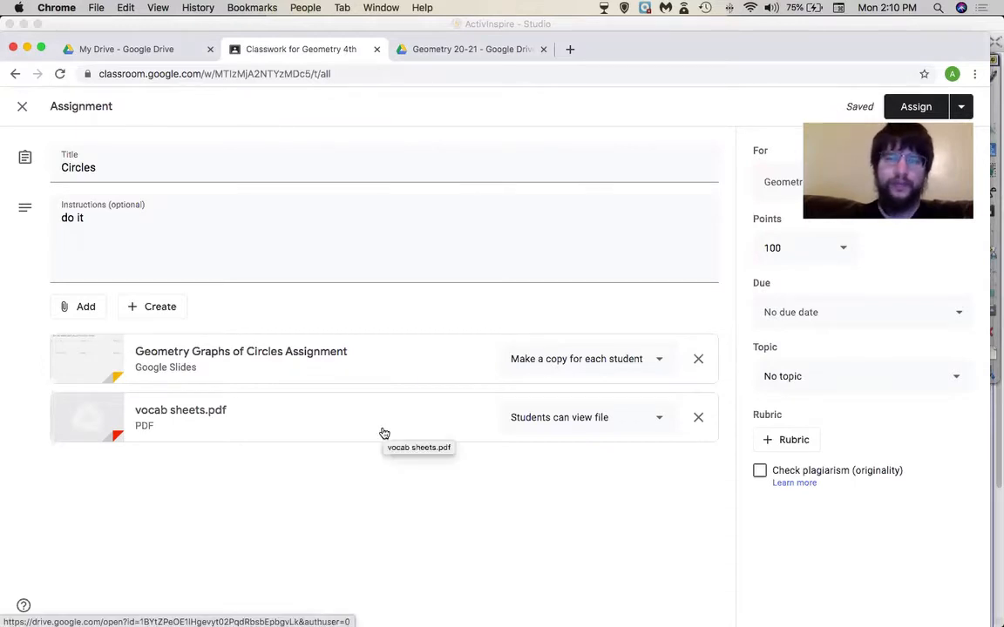
{"action": "left_click", "coordinate": [600, 417]}
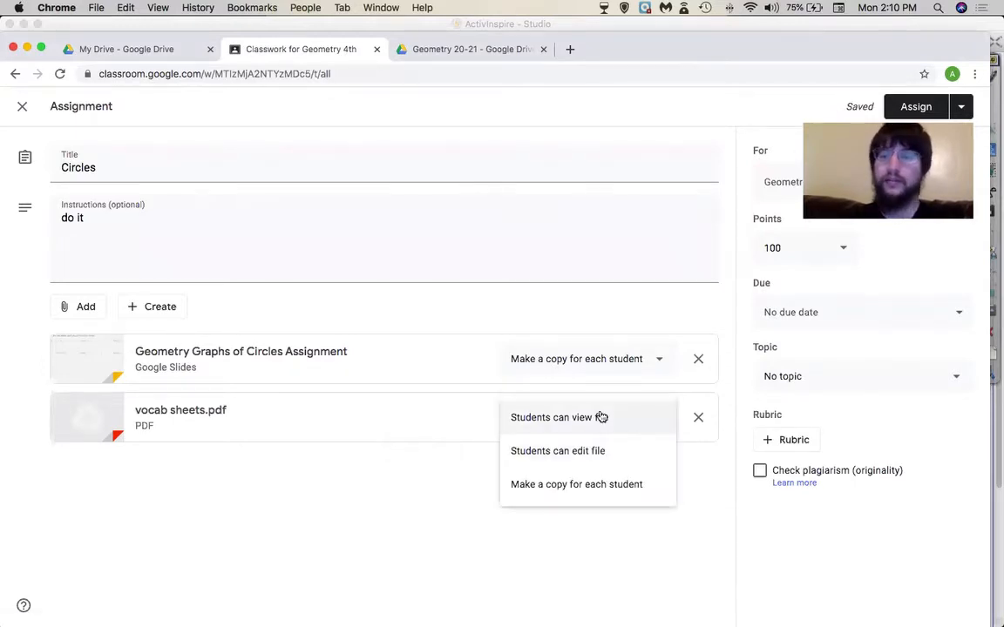
{"action": "left_click", "coordinate": [575, 481]}
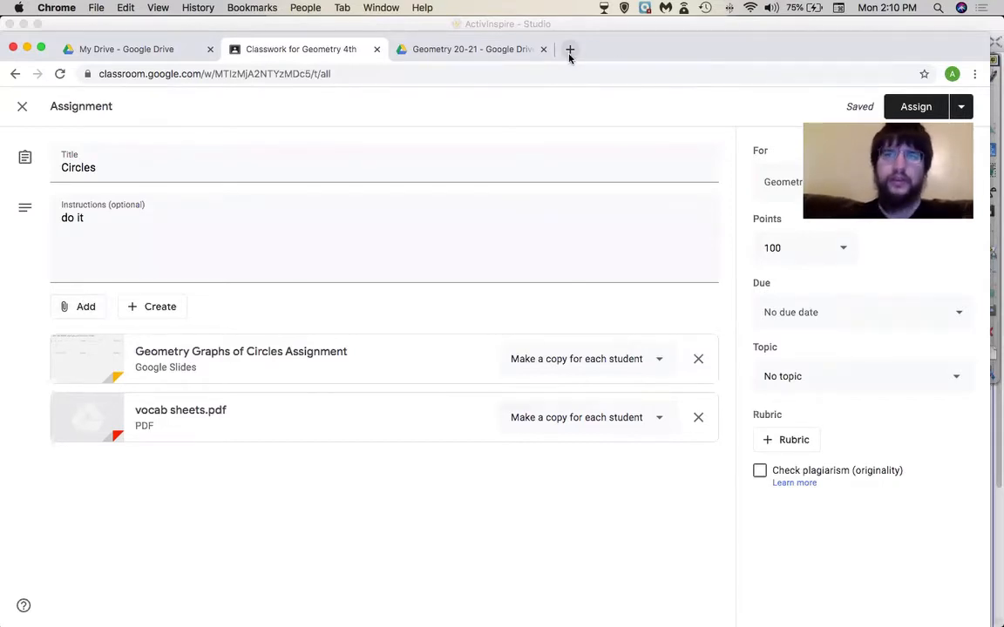
- Open mathspad.co.uk in new tabs, trimming the constructingTriangles lesson from the address
{"action": "key", "text": "super+Tab"}
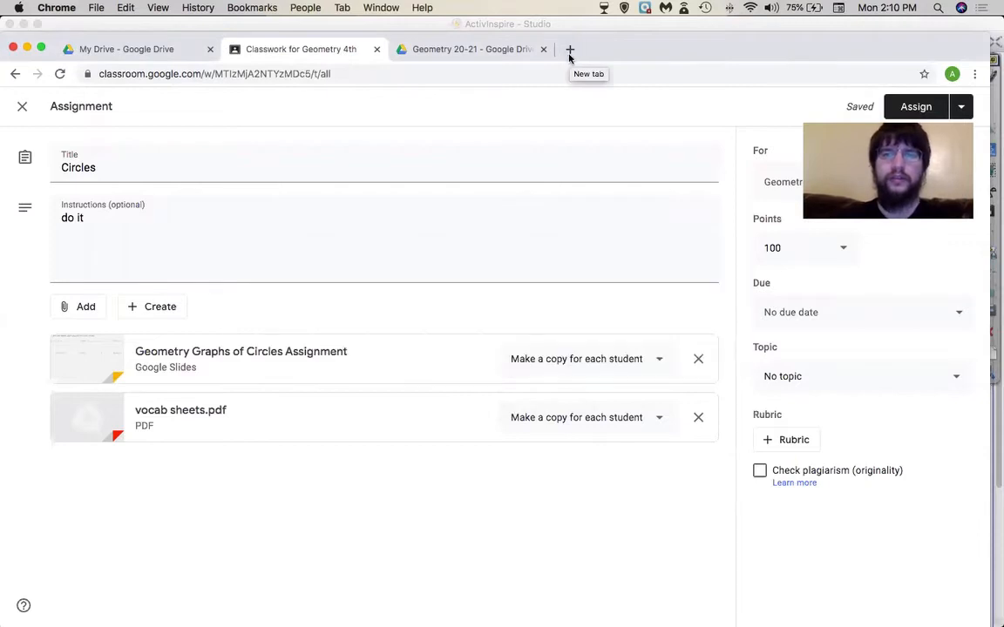
{"action": "left_click", "coordinate": [569, 51]}
{"action": "left_click", "coordinate": [252, 7]}
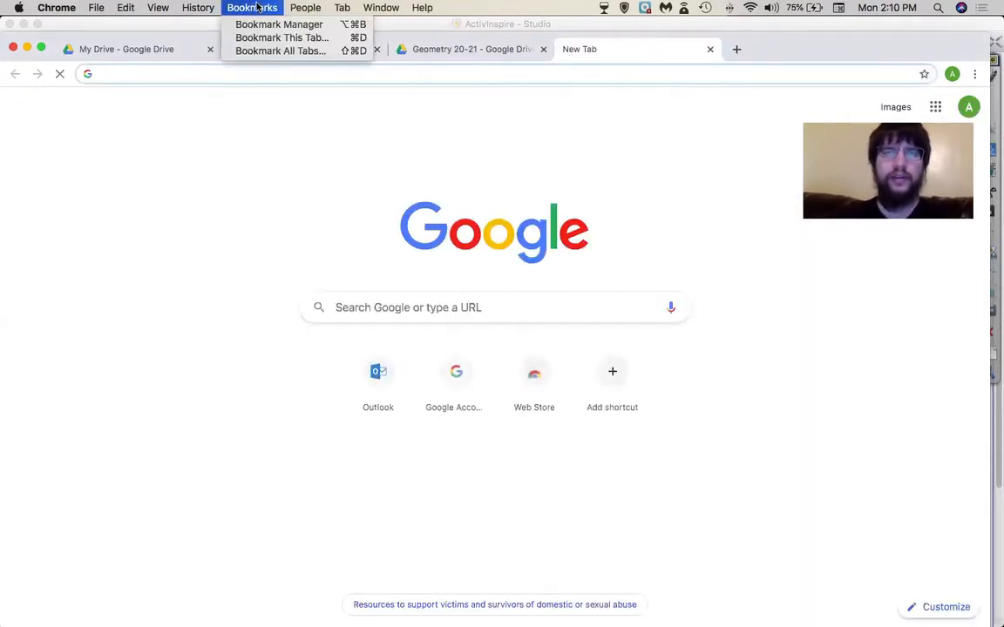
{"action": "left_click", "coordinate": [256, 7]}
{"action": "type", "text": "mathspad.co.uk/i2/teach.php?id=constructingTriangles"}
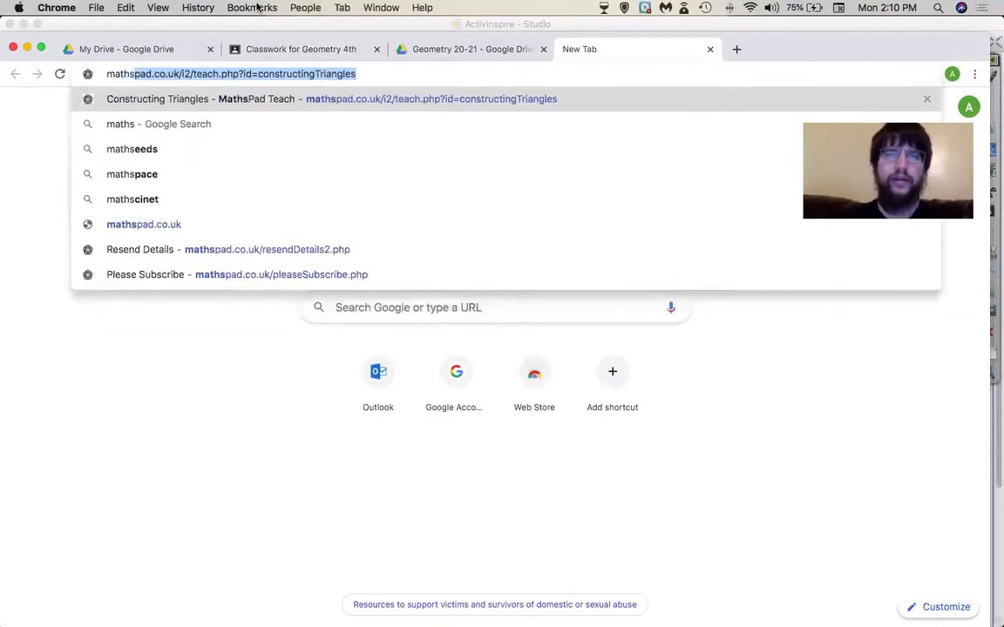
{"action": "key", "text": "Return"}
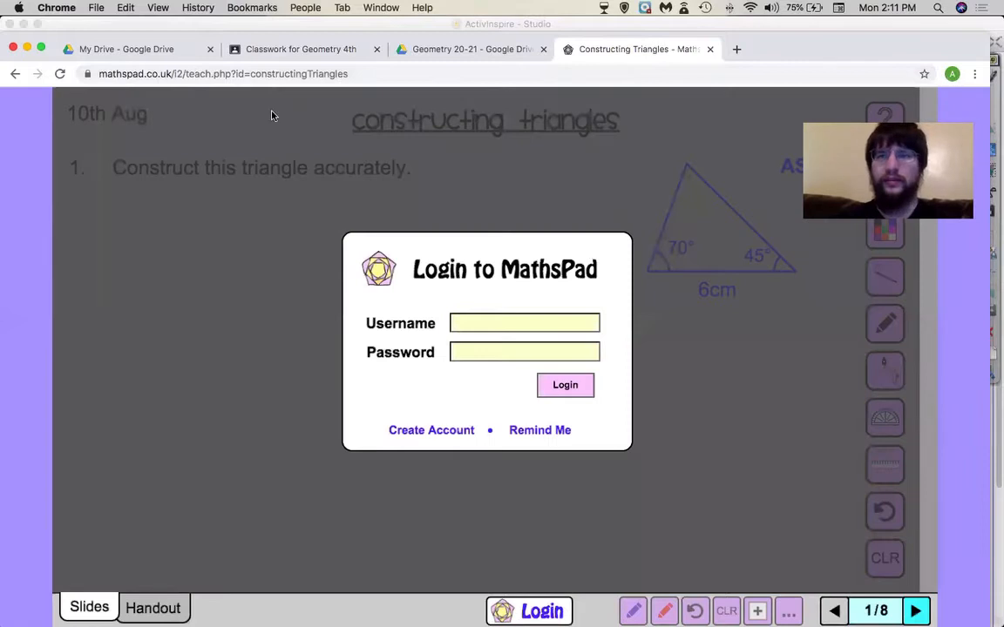
{"action": "left_click", "coordinate": [201, 75]}
{"action": "key", "text": "alt+Return"}
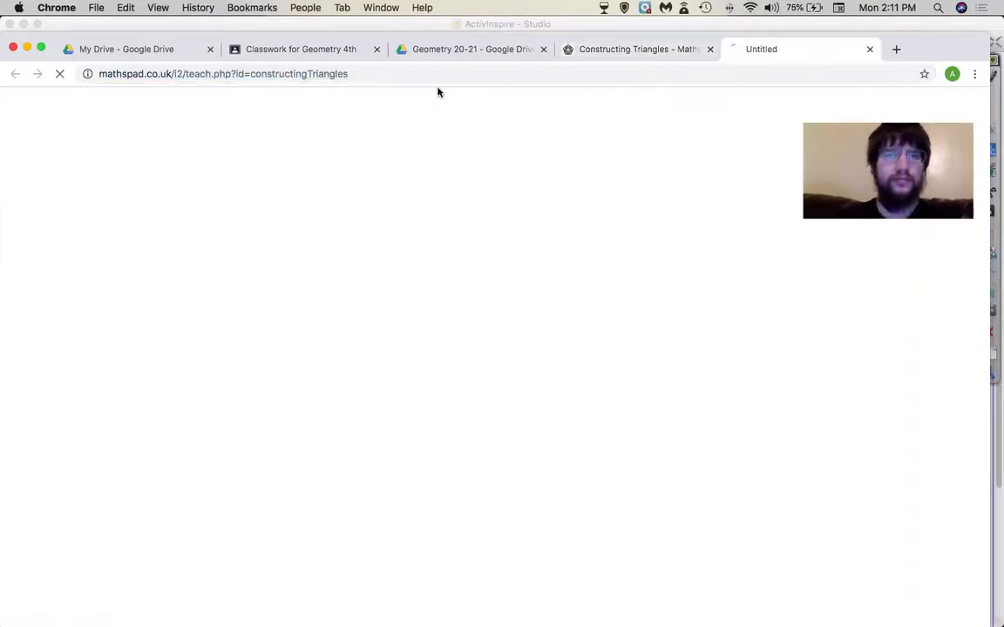
{"action": "left_click", "coordinate": [414, 76]}
{"action": "left_click", "coordinate": [414, 76]}
{"action": "left_click_drag", "start_coordinate": [414, 76], "coordinate": [242, 76]}
{"action": "key", "text": "BackSpace"}
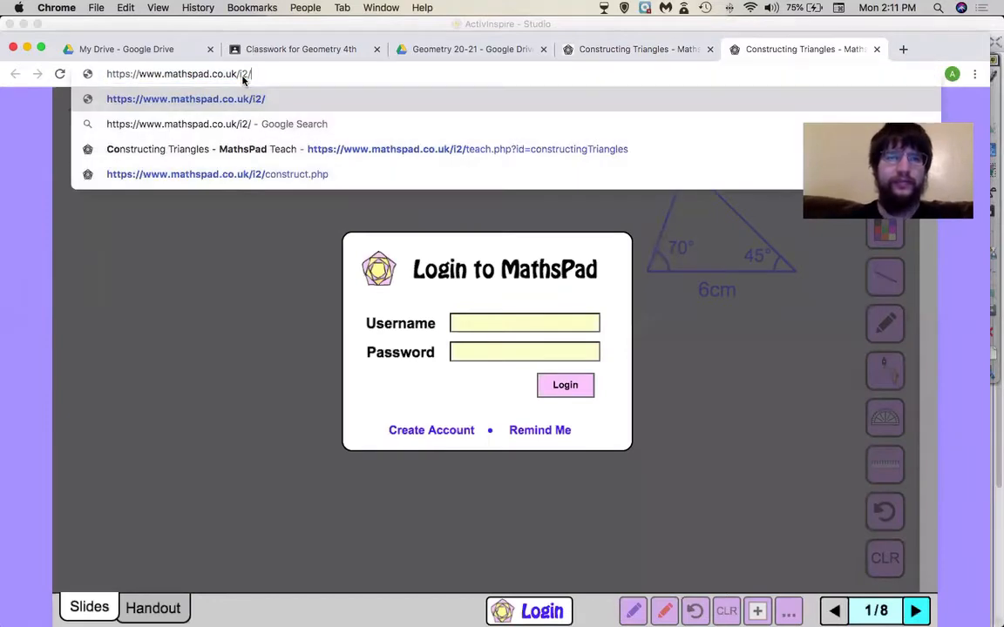
{"action": "key", "text": "Return"}
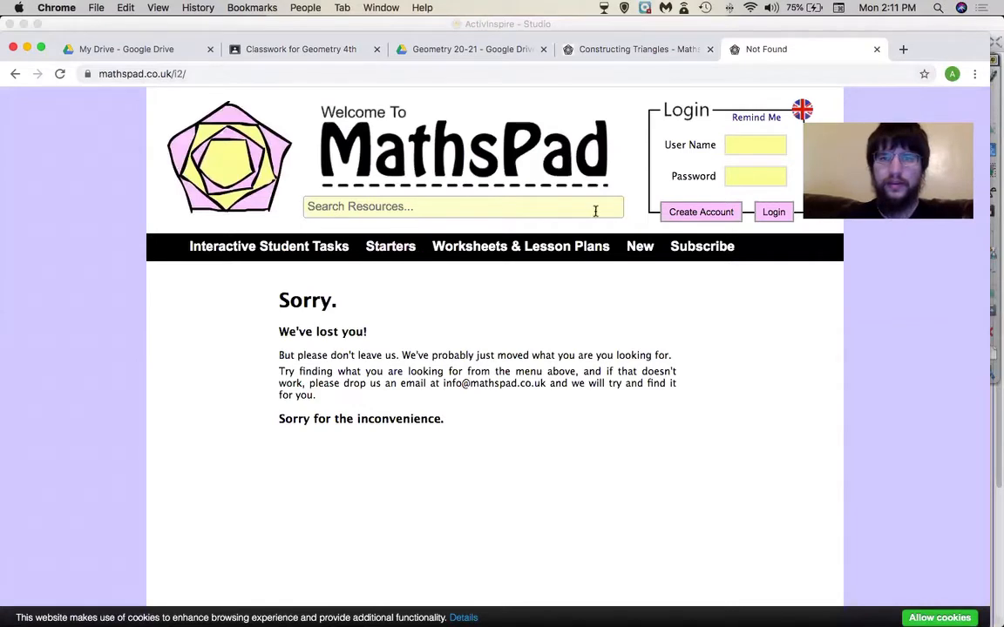
- Open the Constructions Tool, close the Constructing Triangles and What's New tabs, and return to Circles
{"action": "left_click", "coordinate": [220, 140]}
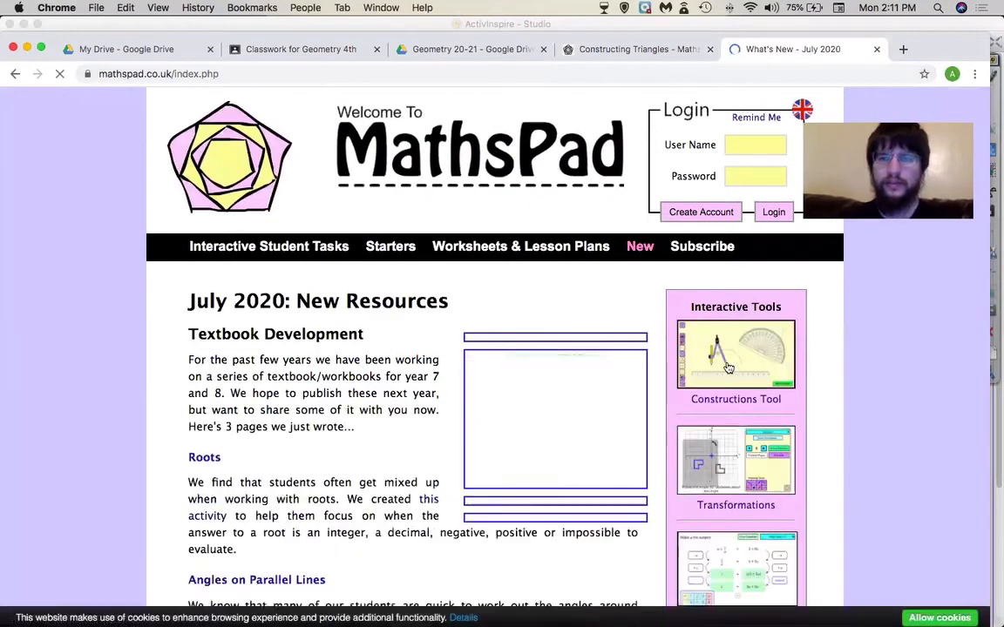
{"action": "left_click", "coordinate": [728, 367]}
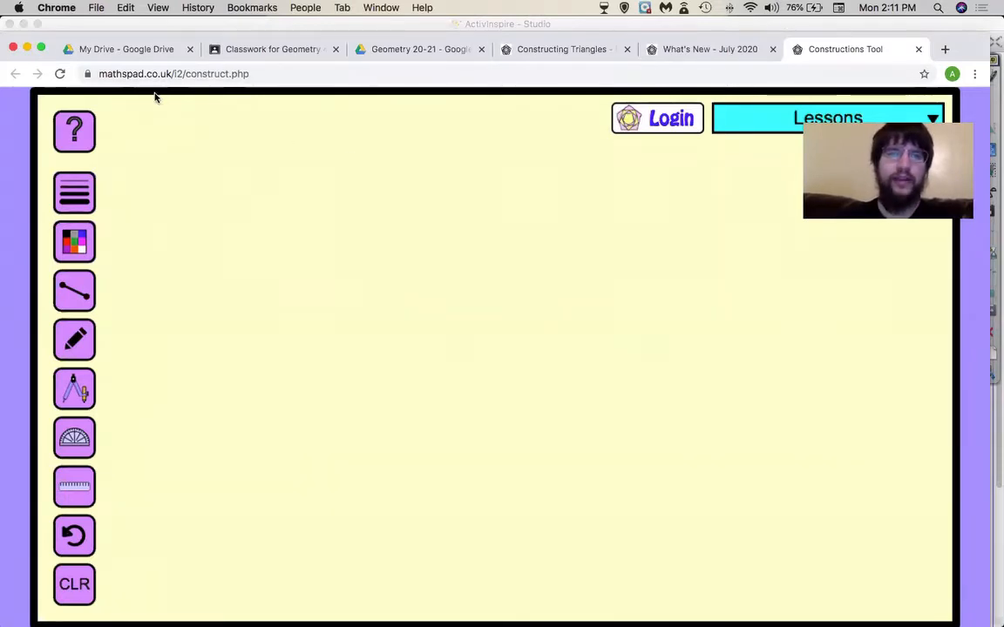
{"action": "left_click", "coordinate": [175, 75]}
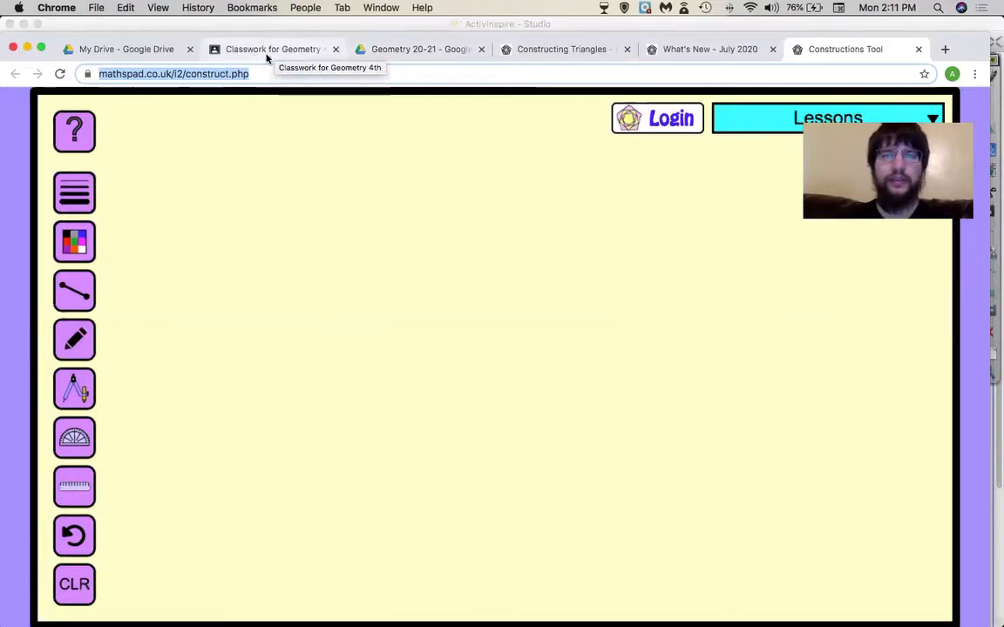
{"action": "left_click", "coordinate": [626, 50]}
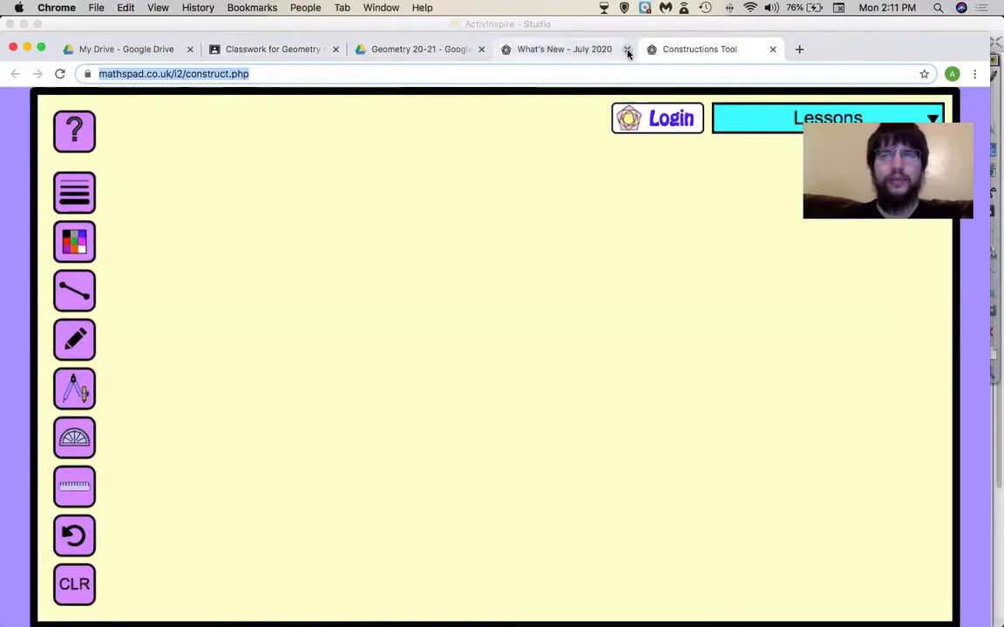
{"action": "left_click", "coordinate": [627, 50]}
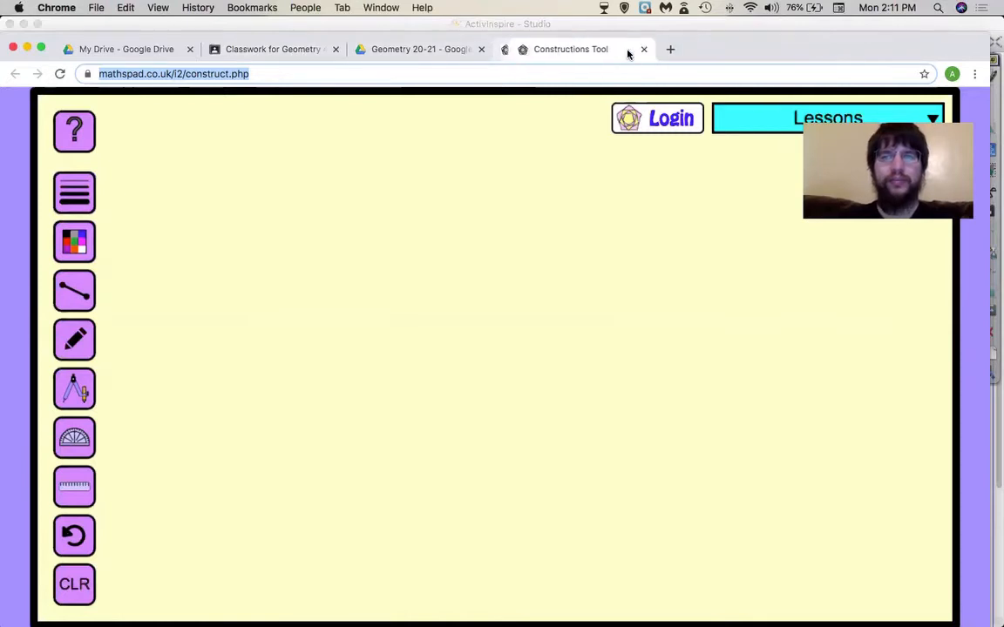
{"action": "left_click", "coordinate": [271, 55]}
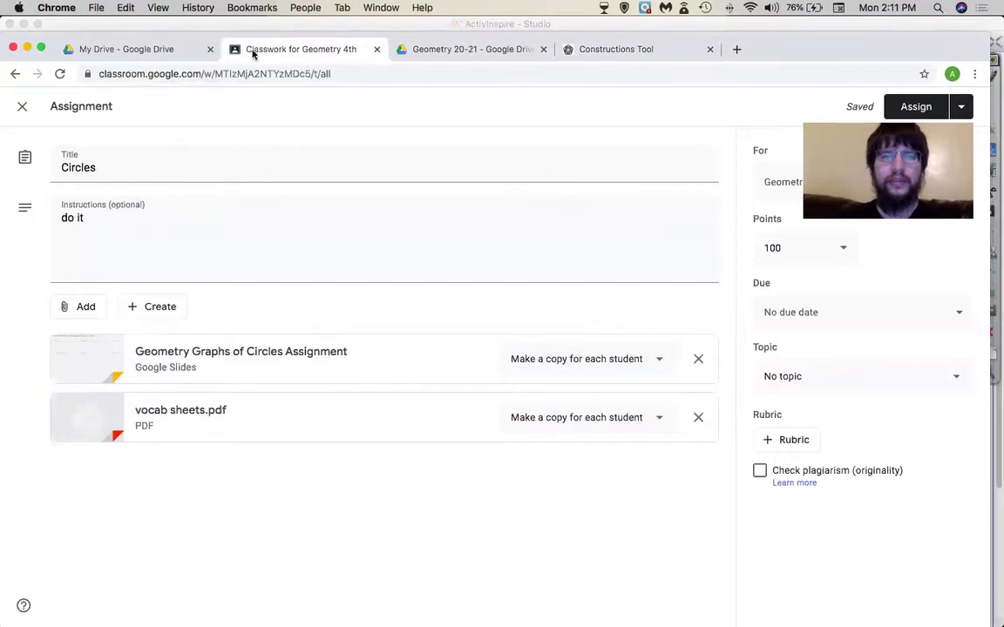
- Attach the pasted MathsPad Constructions Tool (construct.php) URL as a link to the Circles assignment
{"action": "left_click", "coordinate": [85, 307]}
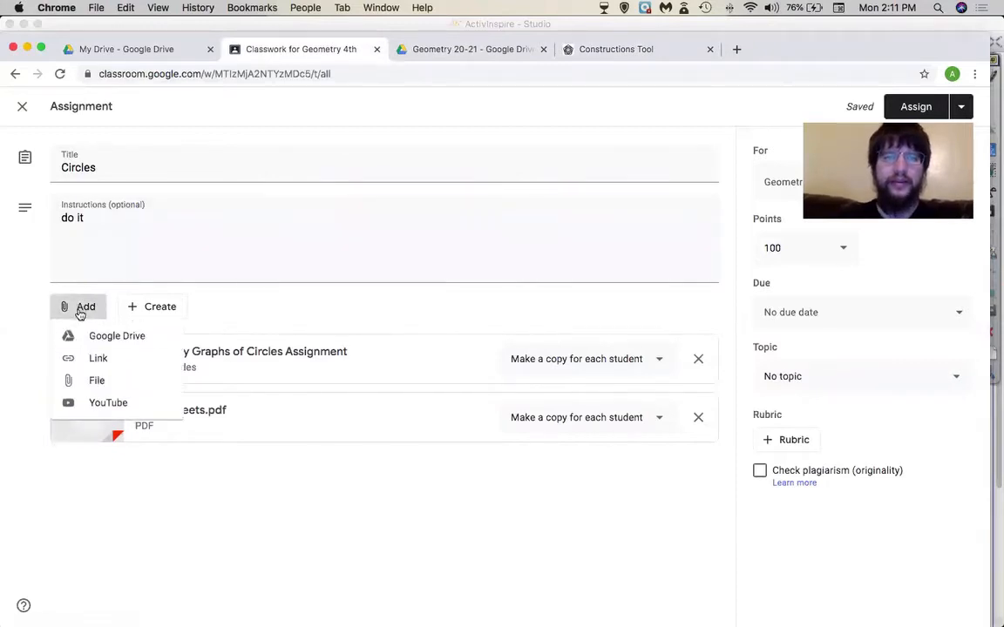
{"action": "left_click", "coordinate": [87, 359]}
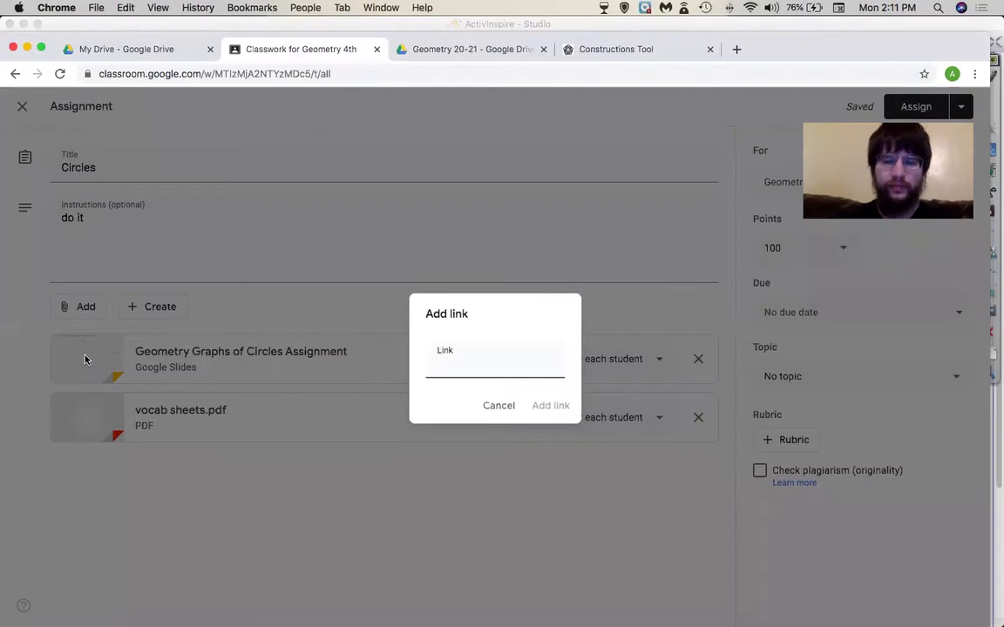
{"action": "key", "text": "super+v"}
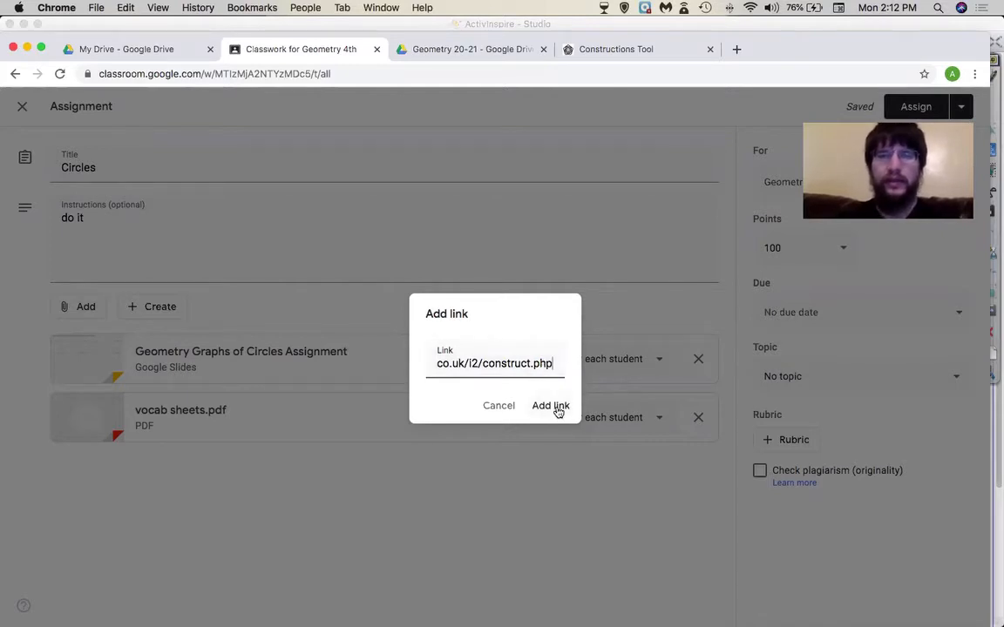
{"action": "left_click", "coordinate": [558, 407]}
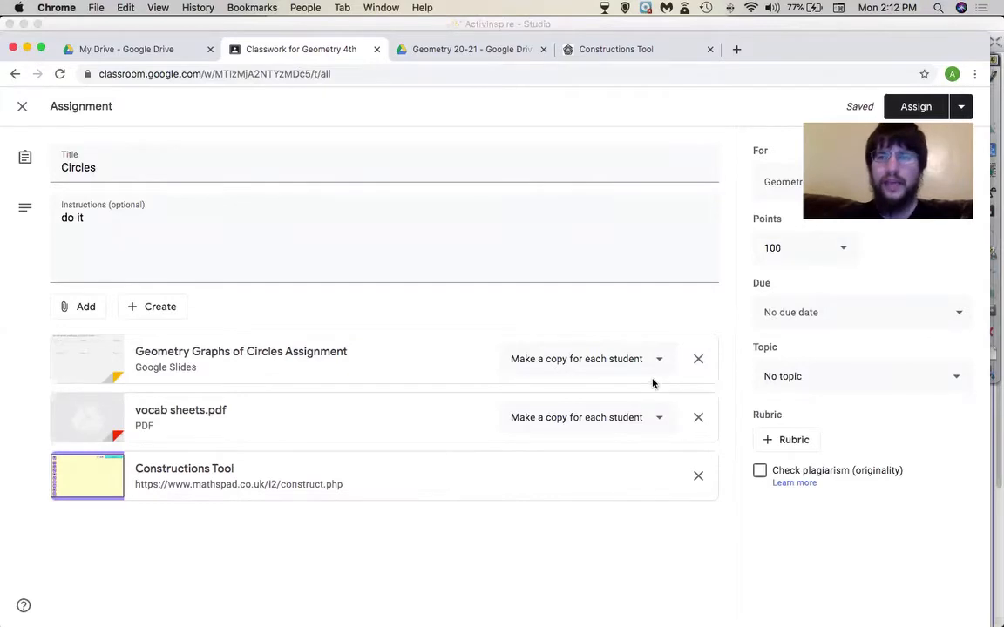
- Search YouTube for 'con' and attach the 6-minute 'Construction of an equilateral triangle' video
{"action": "left_click", "coordinate": [83, 306]}
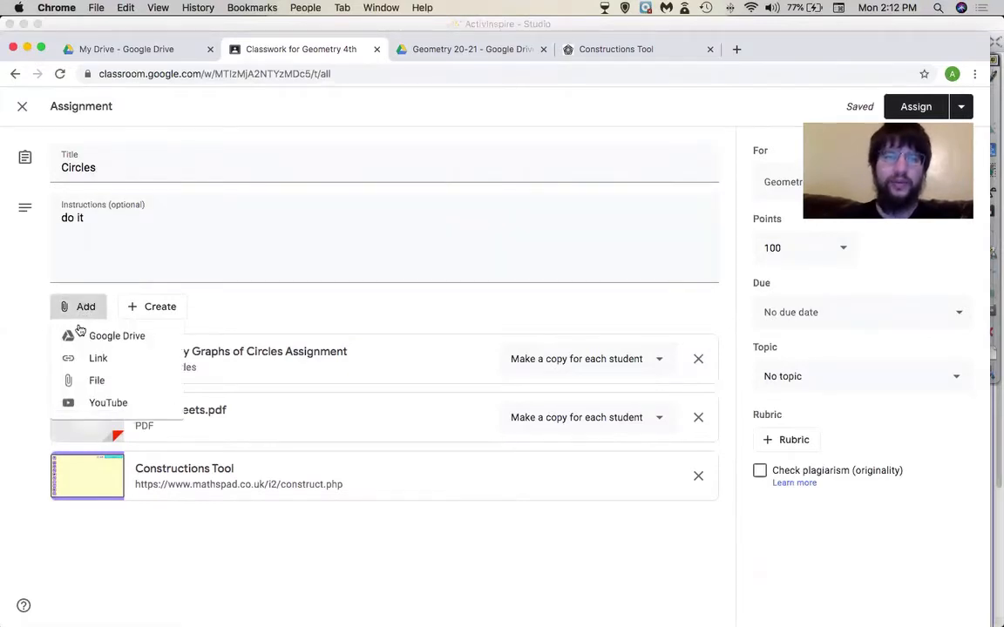
{"action": "left_click", "coordinate": [91, 400]}
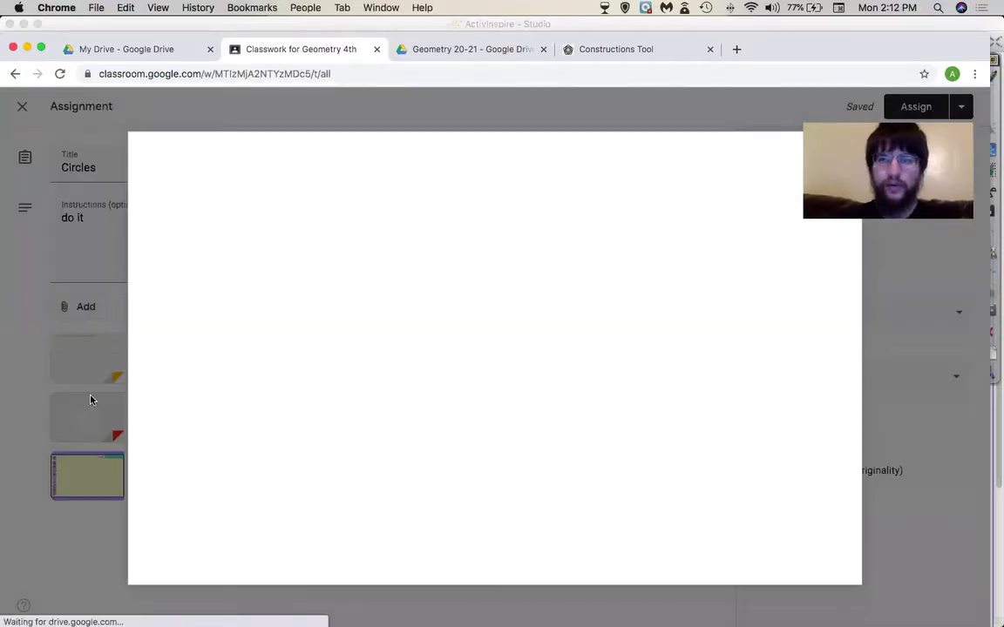
{"action": "type", "text": "construct equilateral trian"}
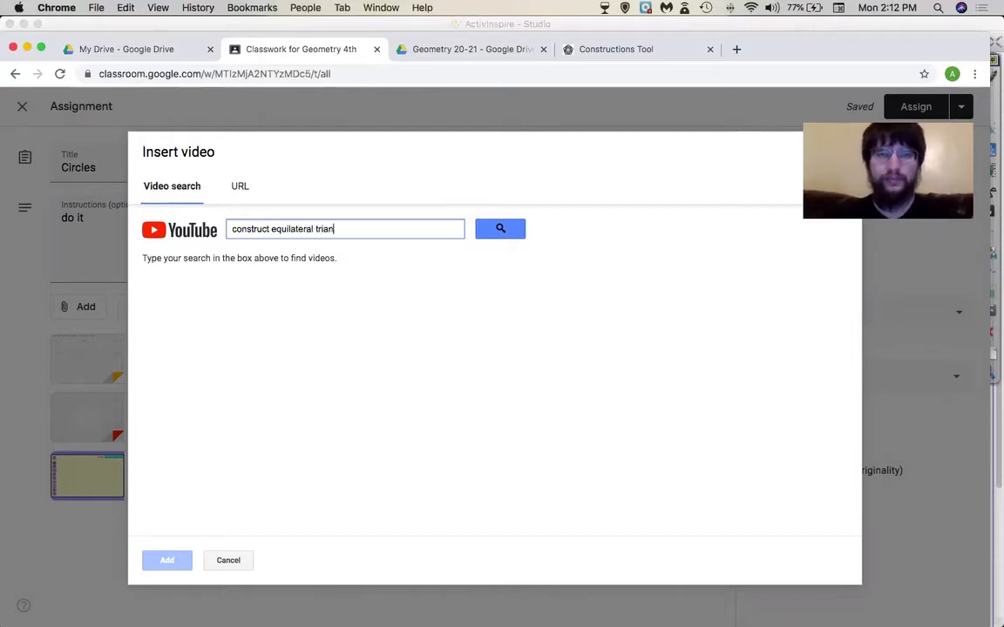
{"action": "key", "text": "Return"}
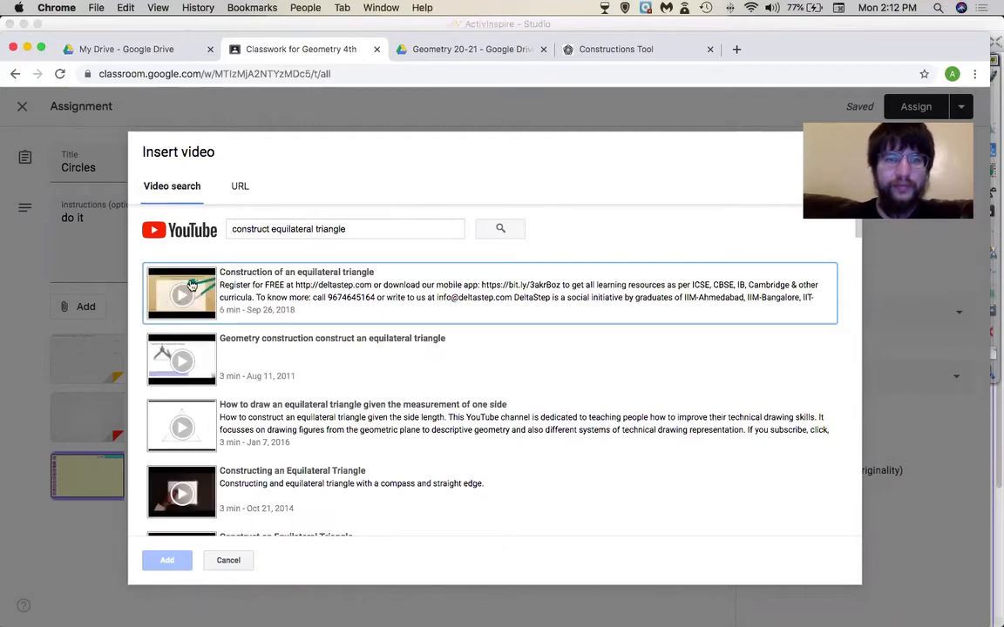
{"action": "left_click", "coordinate": [192, 286]}
{"action": "left_click", "coordinate": [167, 560]}
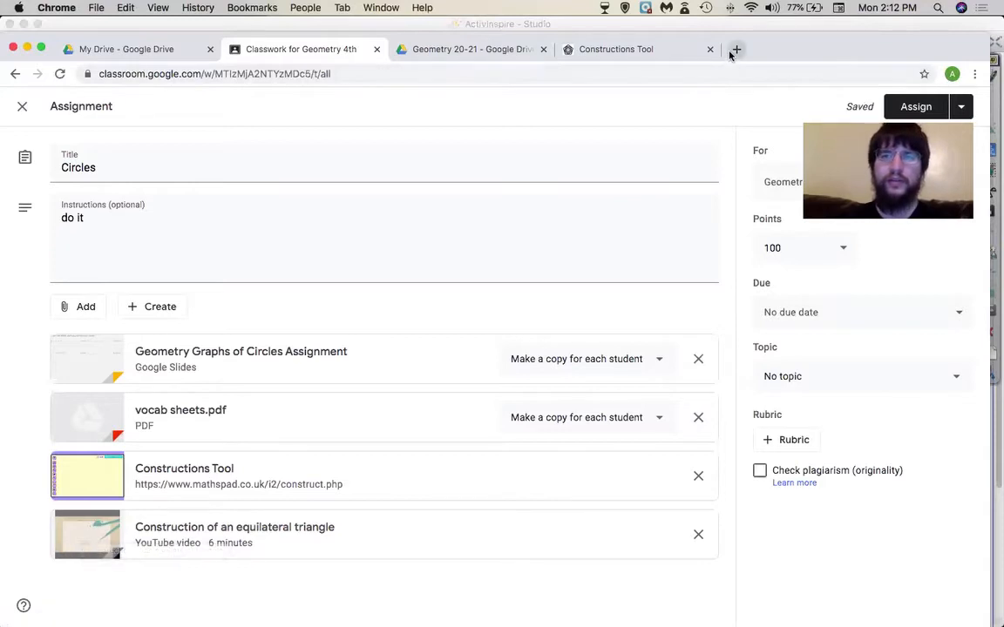
- Open the 'Construction of an equilateral triangle' attachment in a separate browser tab
{"action": "right_click", "coordinate": [116, 506]}
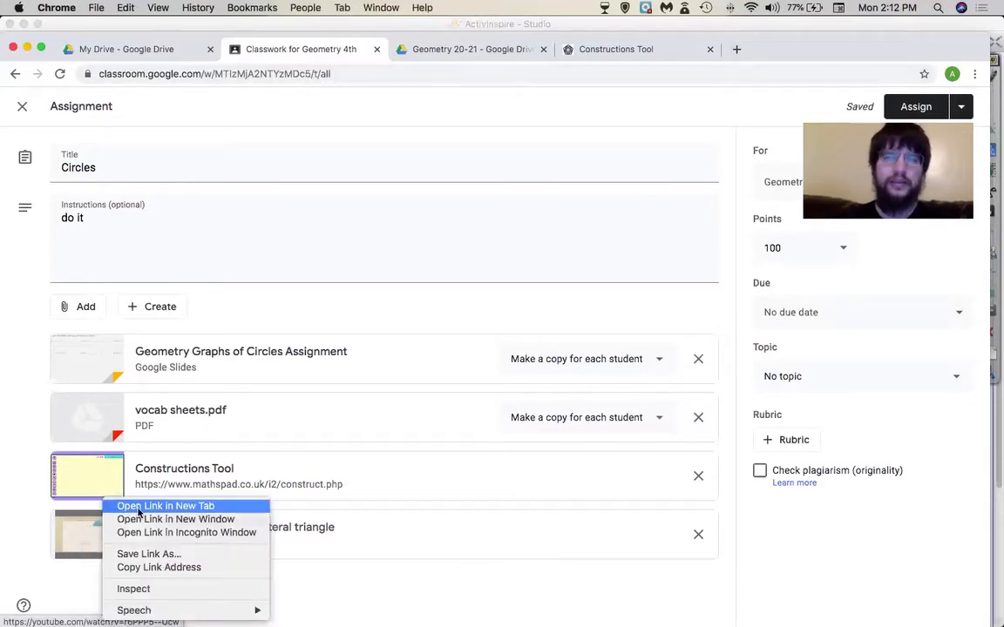
{"action": "left_click", "coordinate": [137, 508]}
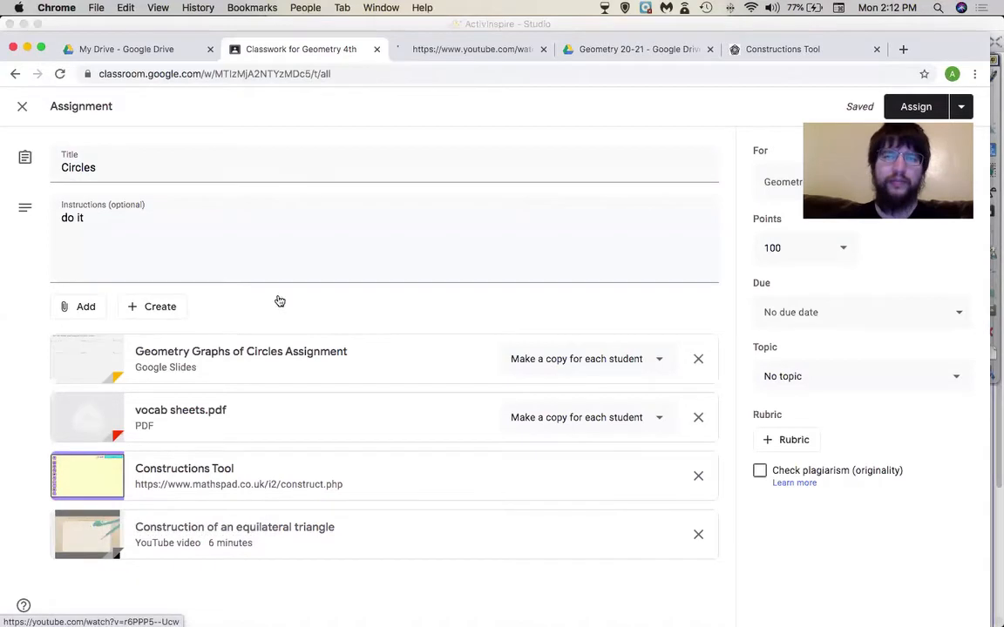
{"action": "left_click", "coordinate": [542, 49]}
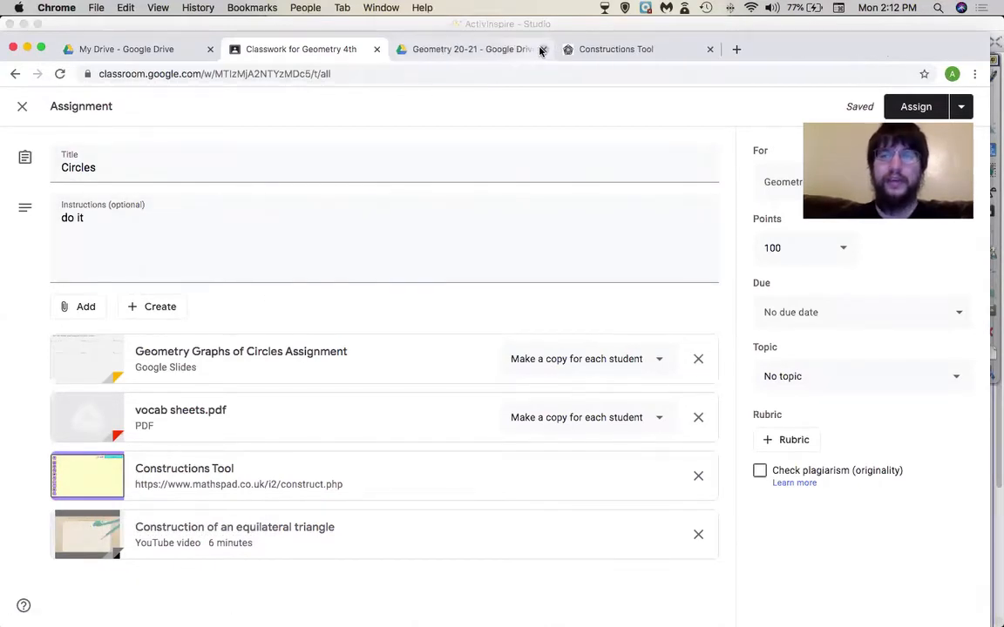
{"action": "right_click", "coordinate": [81, 541]}
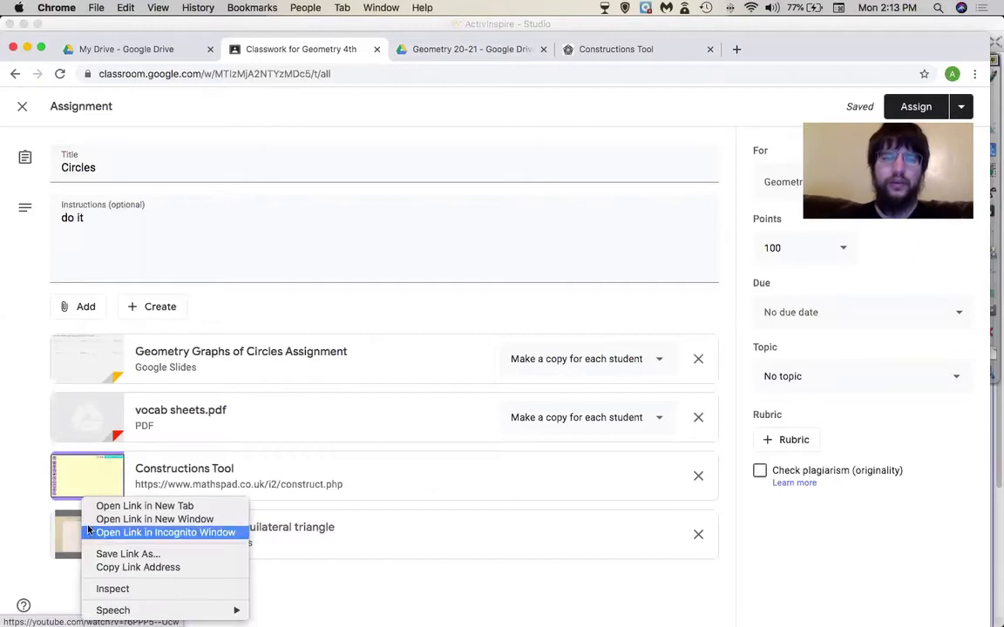
{"action": "left_click", "coordinate": [131, 507]}
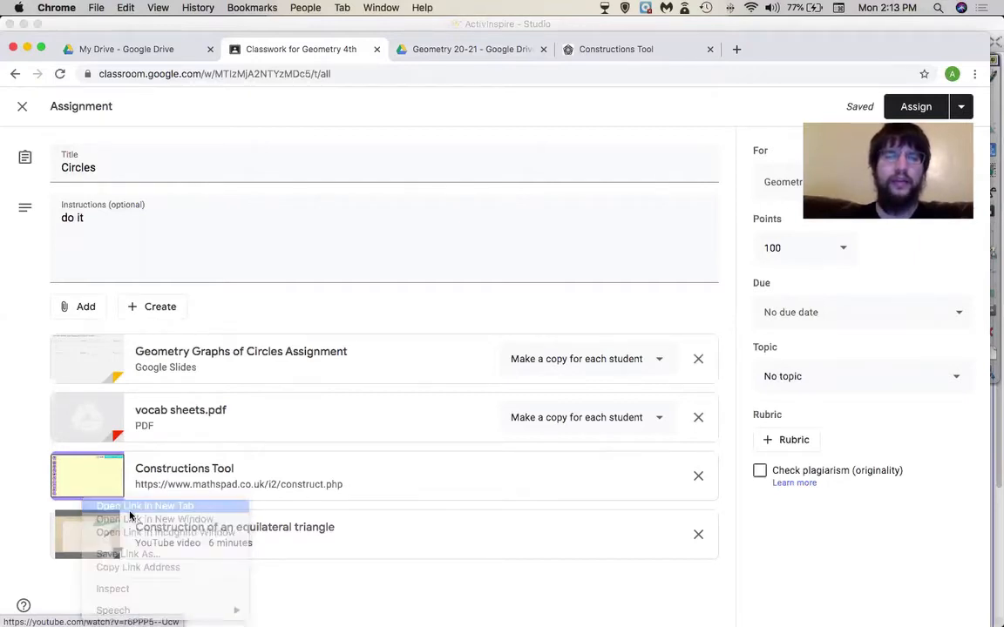
- Approve the equilateral triangle video and the recommended Angles in Equilateral Triangle video for the school
{"action": "left_click", "coordinate": [431, 49]}
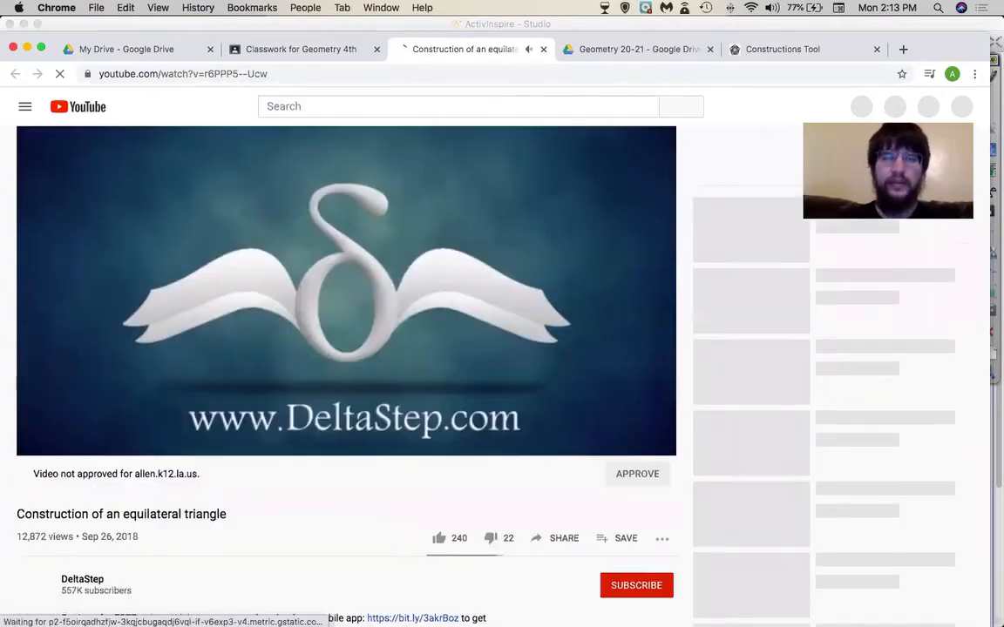
{"action": "scroll", "coordinate": [402, 366], "scroll_direction": "down", "scroll_amount": 2}
{"action": "scroll", "coordinate": [402, 366], "scroll_direction": "down", "scroll_amount": 1}
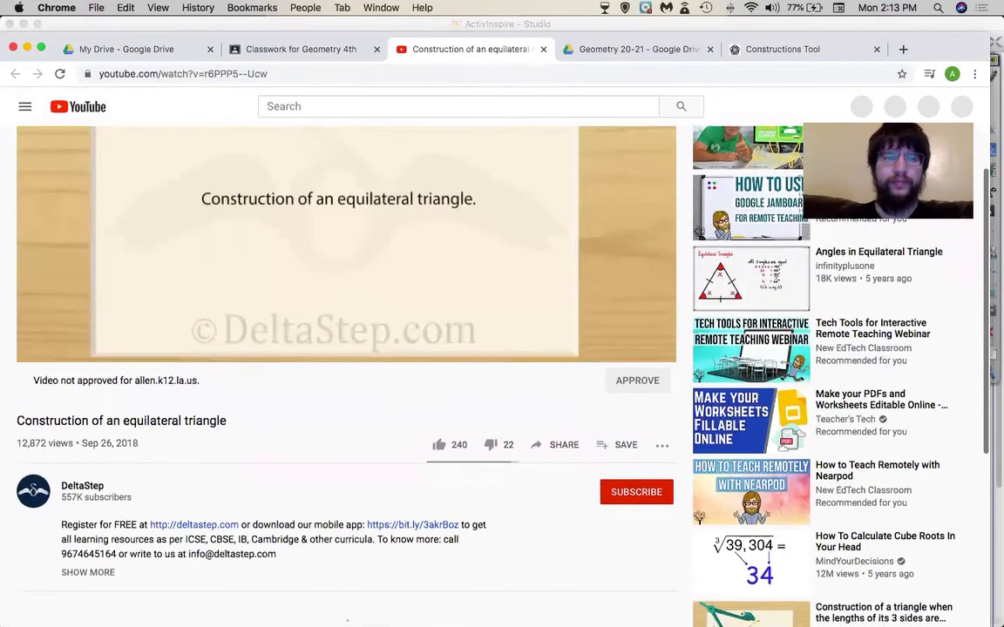
{"action": "left_click_drag", "start_coordinate": [35, 379], "coordinate": [199, 378]}
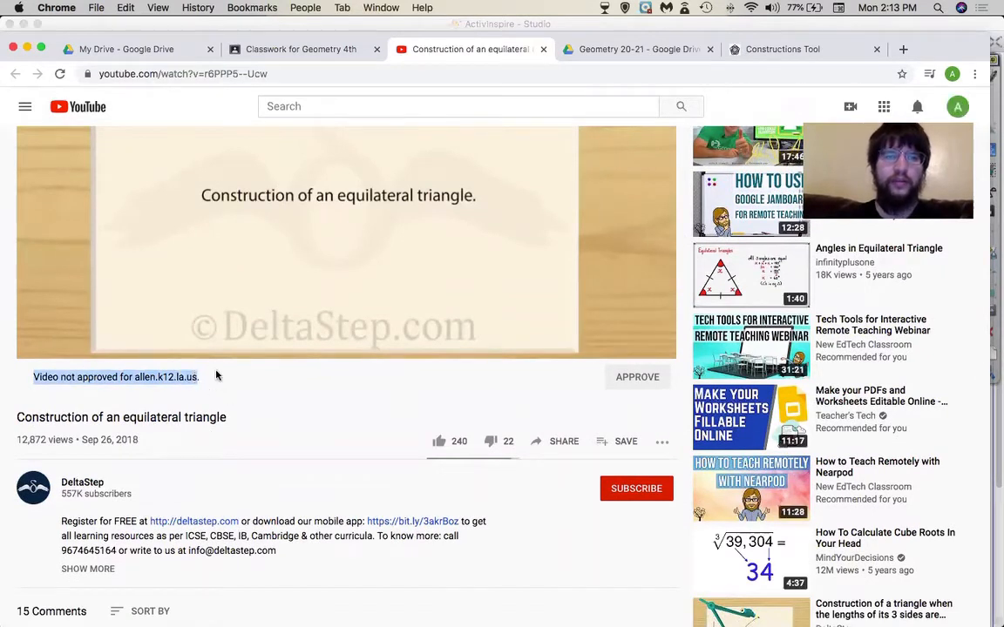
{"action": "left_click", "coordinate": [639, 376]}
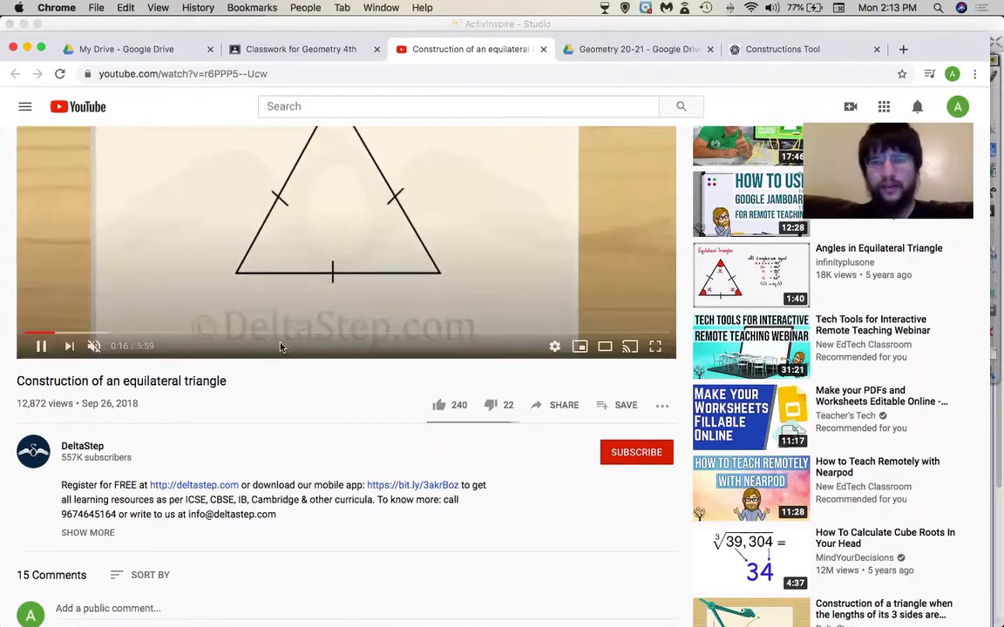
{"action": "left_click", "coordinate": [732, 276]}
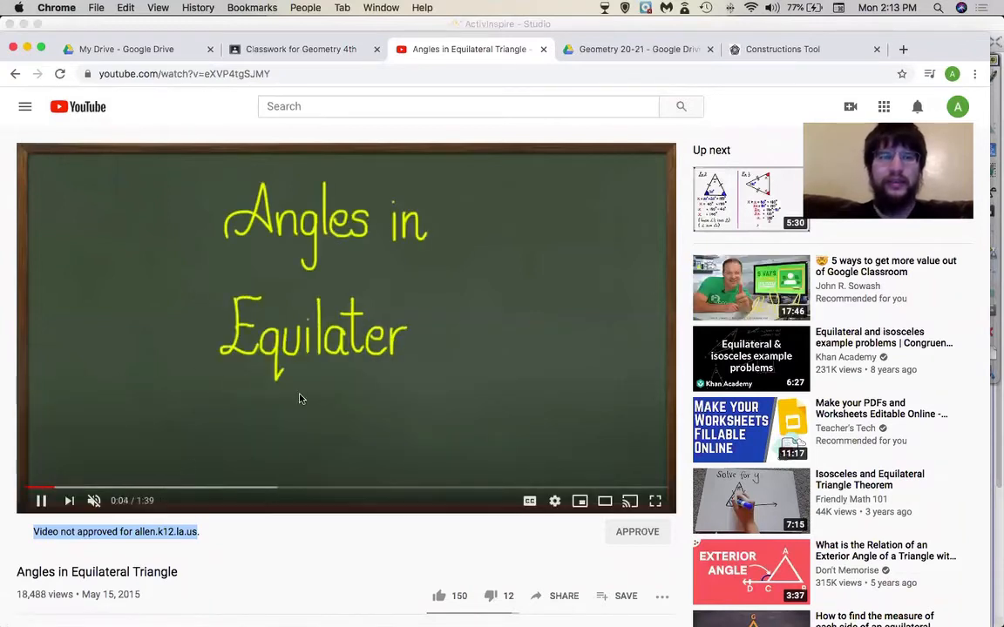
{"action": "left_click", "coordinate": [639, 532]}
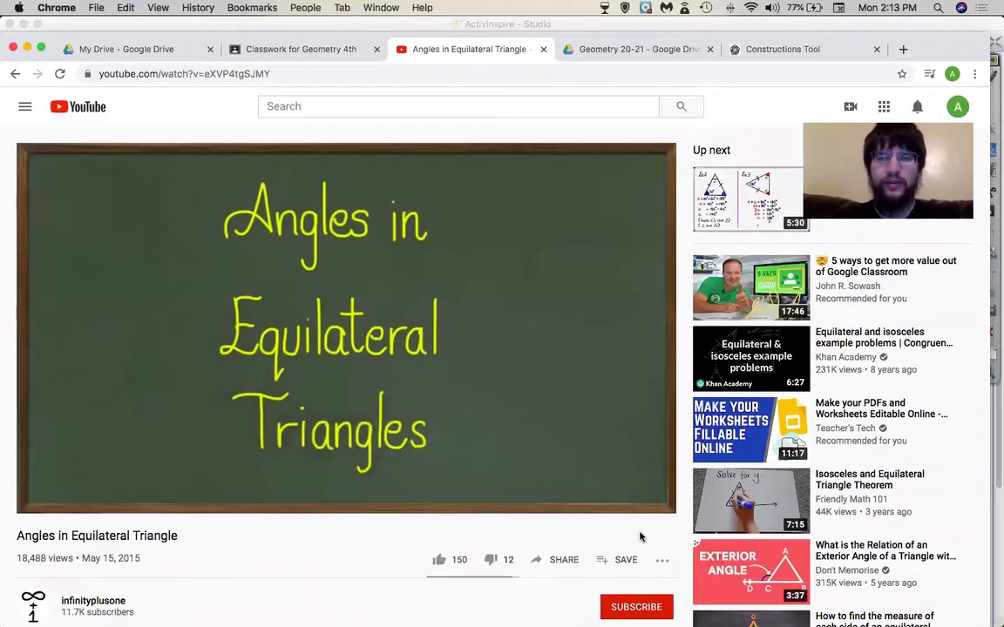
- Copy the Angles in Equilateral Triangle video's URL and return to the Circles assignment
{"action": "left_click", "coordinate": [318, 73]}
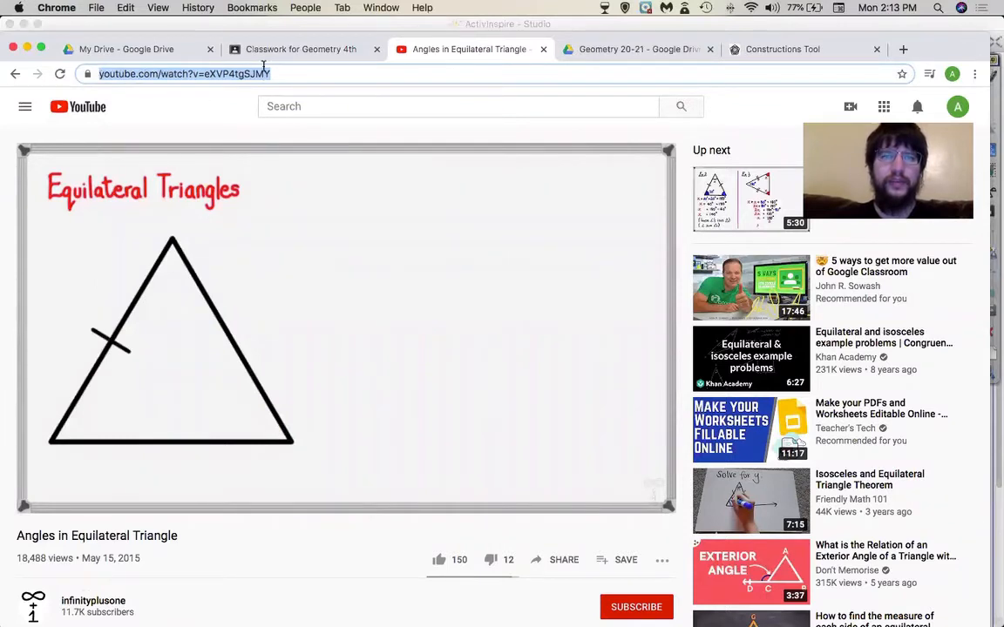
{"action": "left_click", "coordinate": [274, 103]}
{"action": "left_click", "coordinate": [274, 75]}
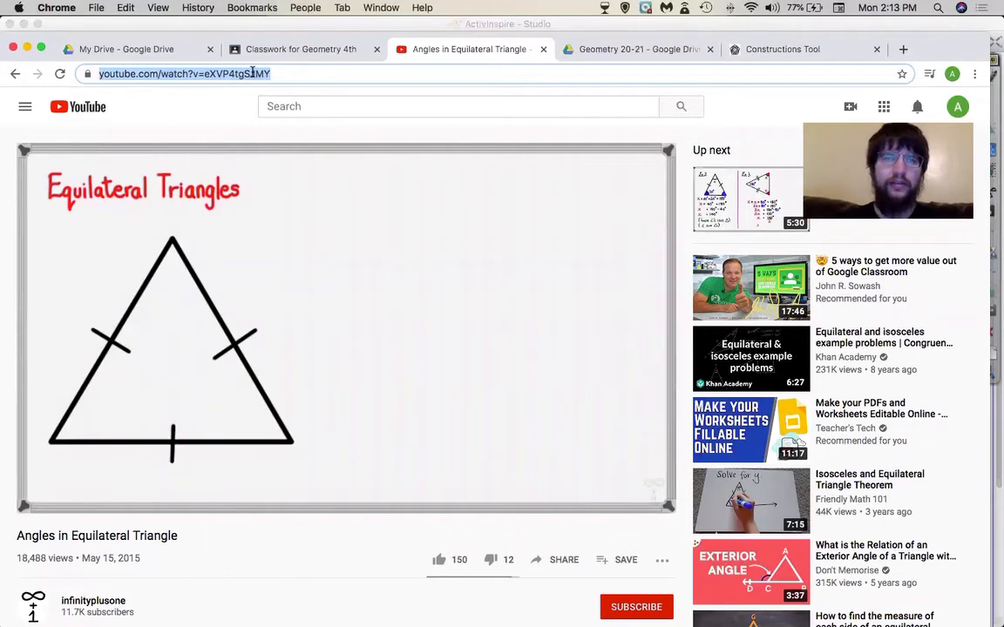
{"action": "right_click", "coordinate": [253, 73]}
{"action": "left_click", "coordinate": [282, 155]}
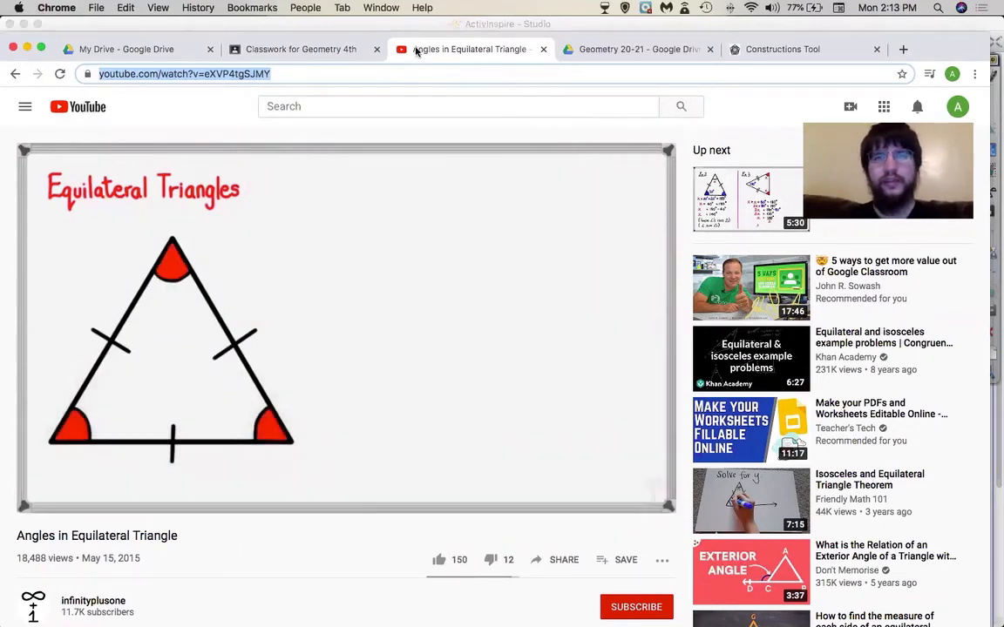
{"action": "left_click", "coordinate": [305, 53]}
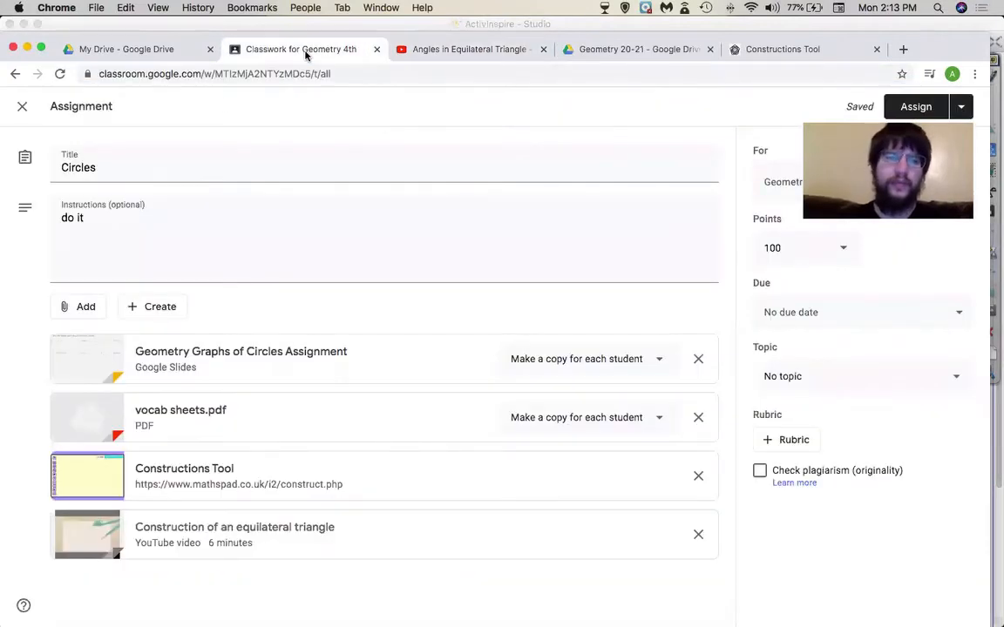
{"action": "left_click", "coordinate": [85, 307]}
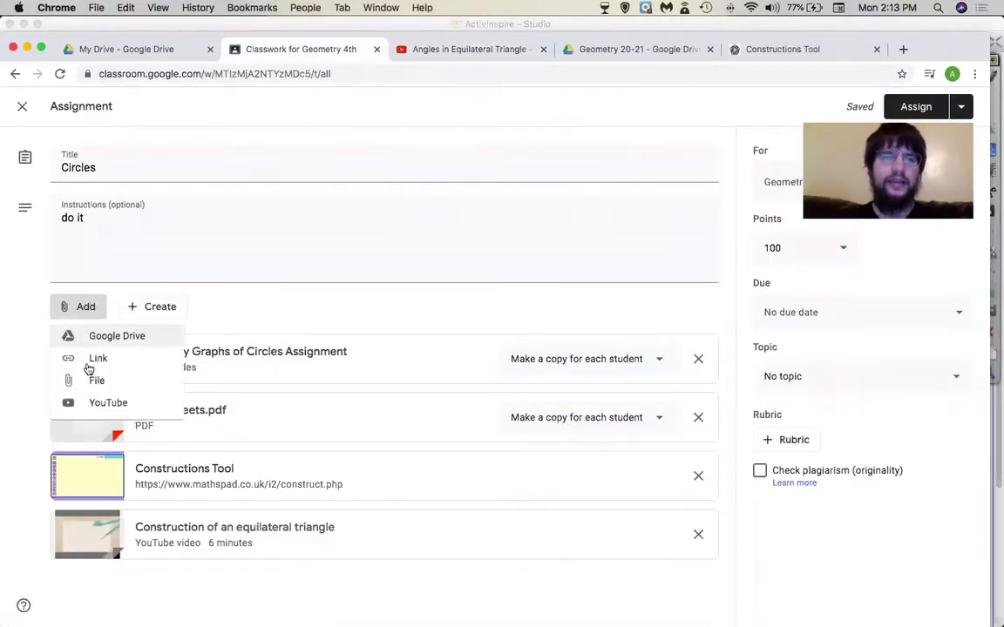
{"action": "left_click", "coordinate": [96, 404]}
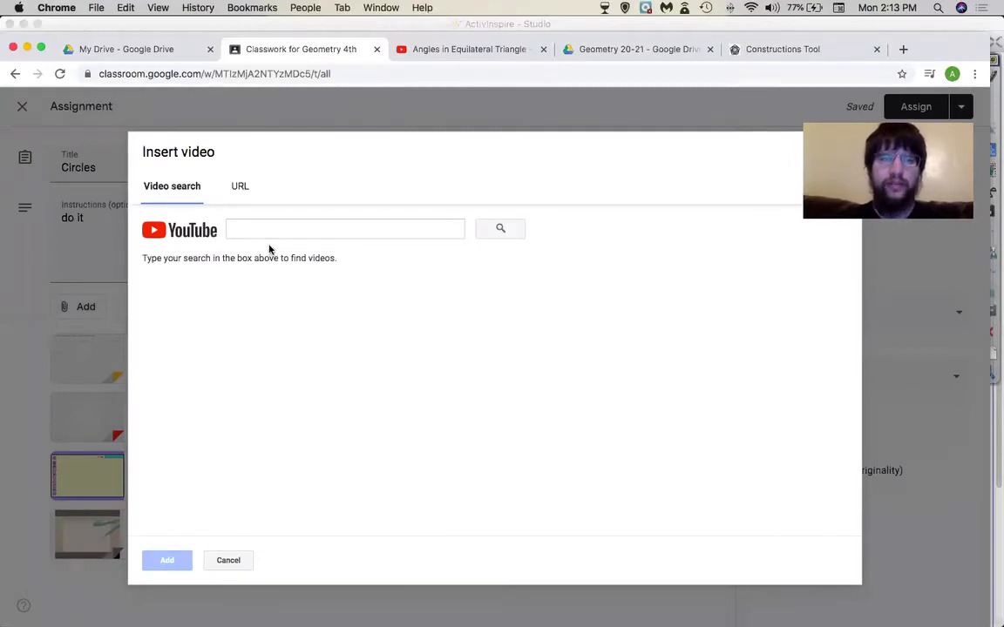
{"action": "left_click", "coordinate": [243, 187]}
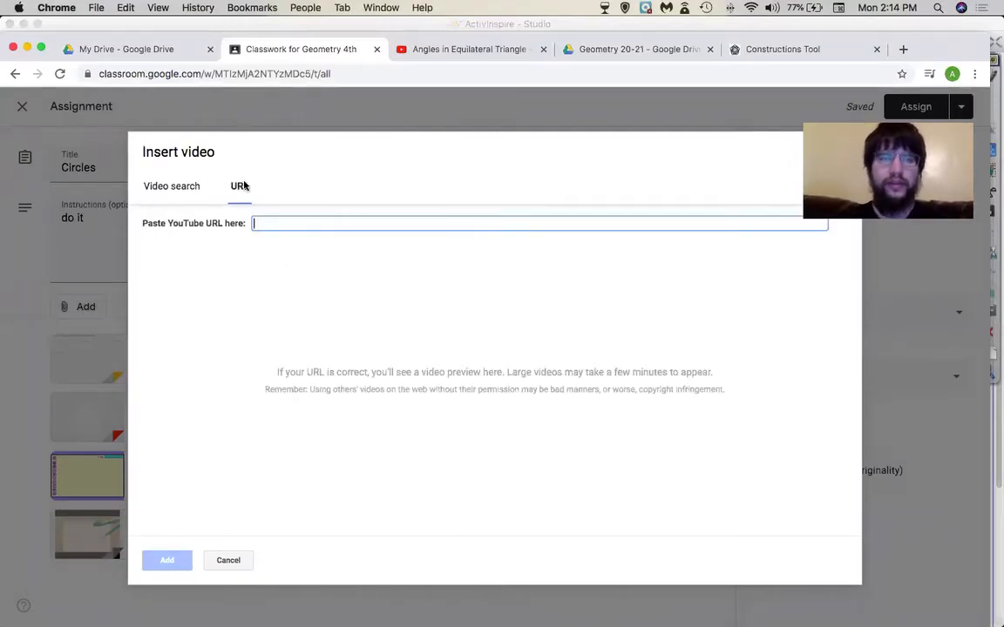
{"action": "left_click", "coordinate": [148, 189]}
{"action": "key", "text": "super+v"}
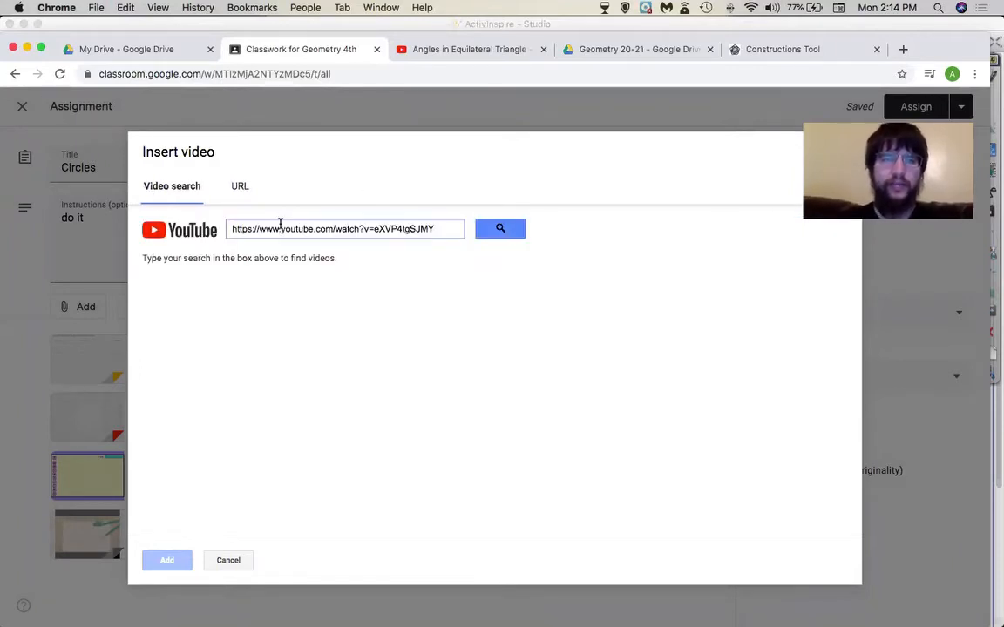
{"action": "left_click", "coordinate": [502, 229]}
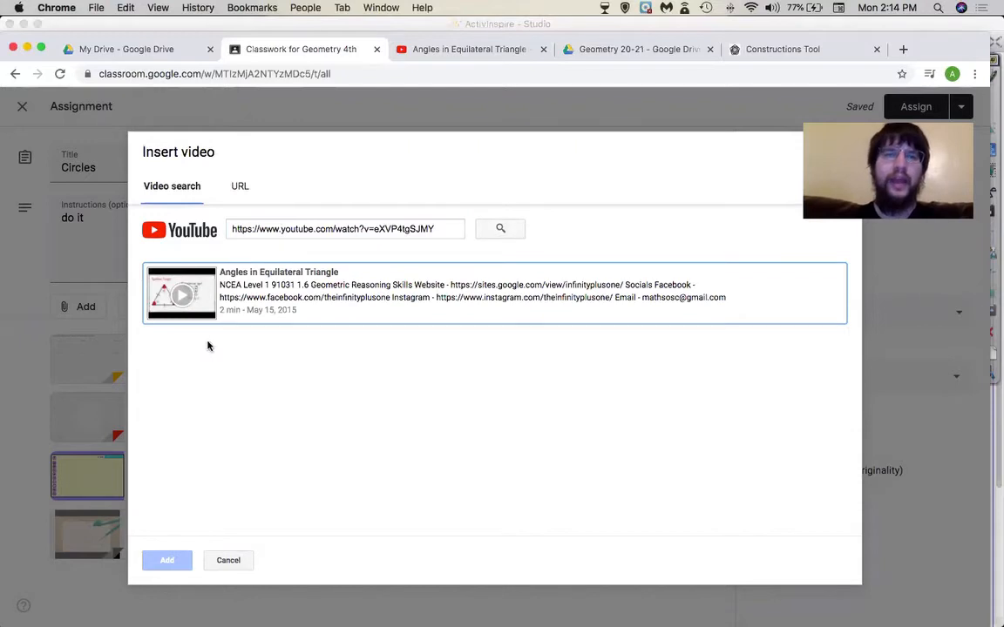
{"action": "left_click", "coordinate": [242, 188]}
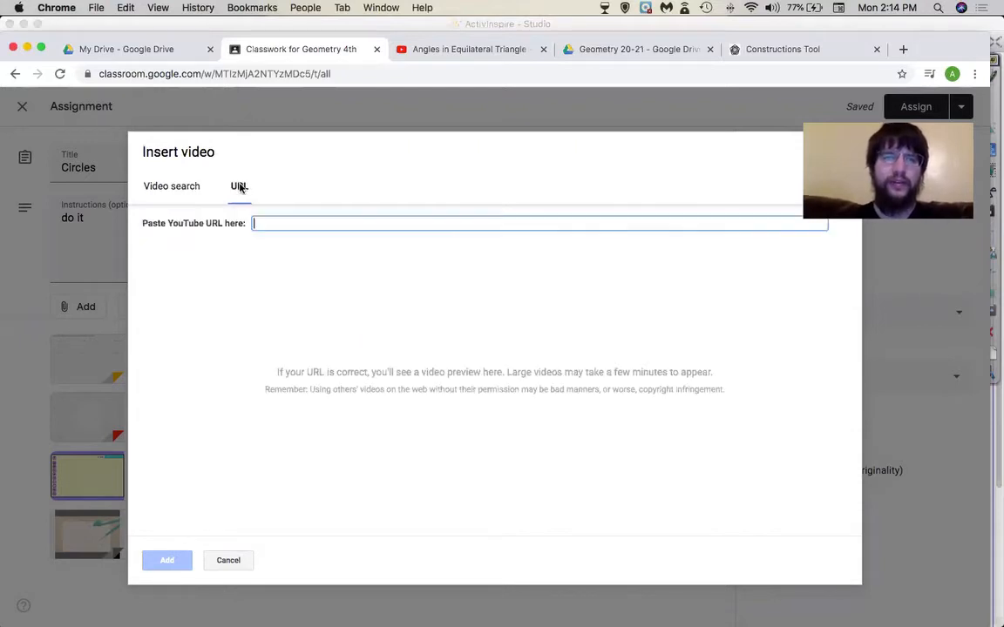
{"action": "key", "text": "super+v"}
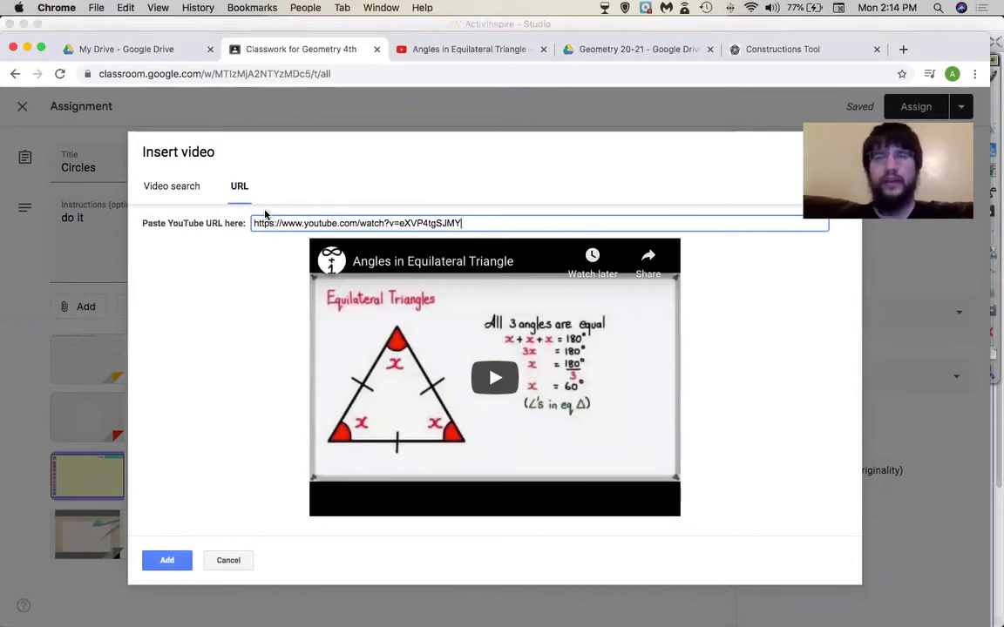
{"action": "left_click", "coordinate": [167, 559]}
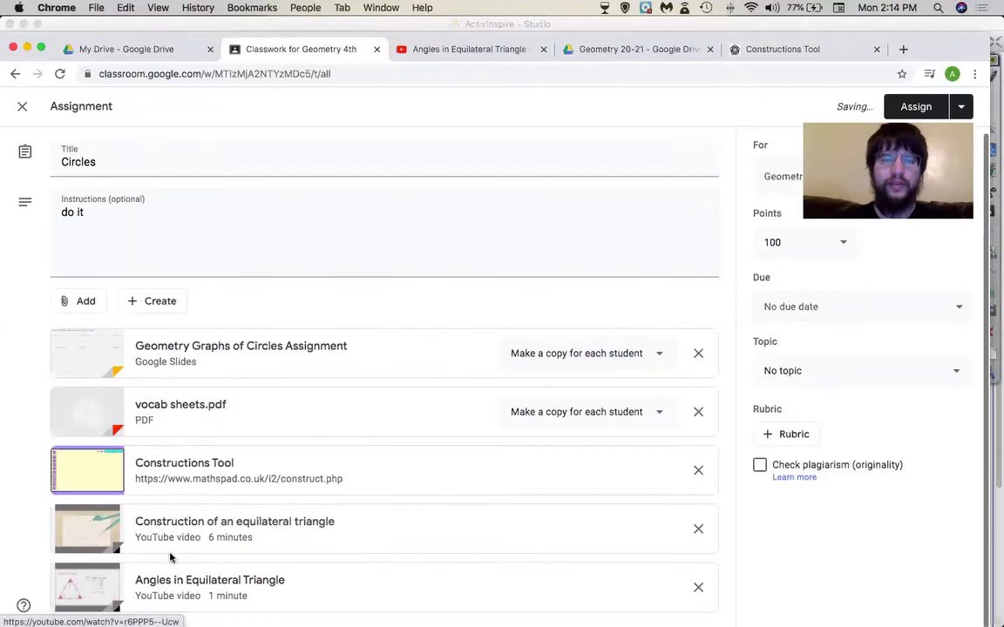
{"action": "left_click", "coordinate": [704, 590]}
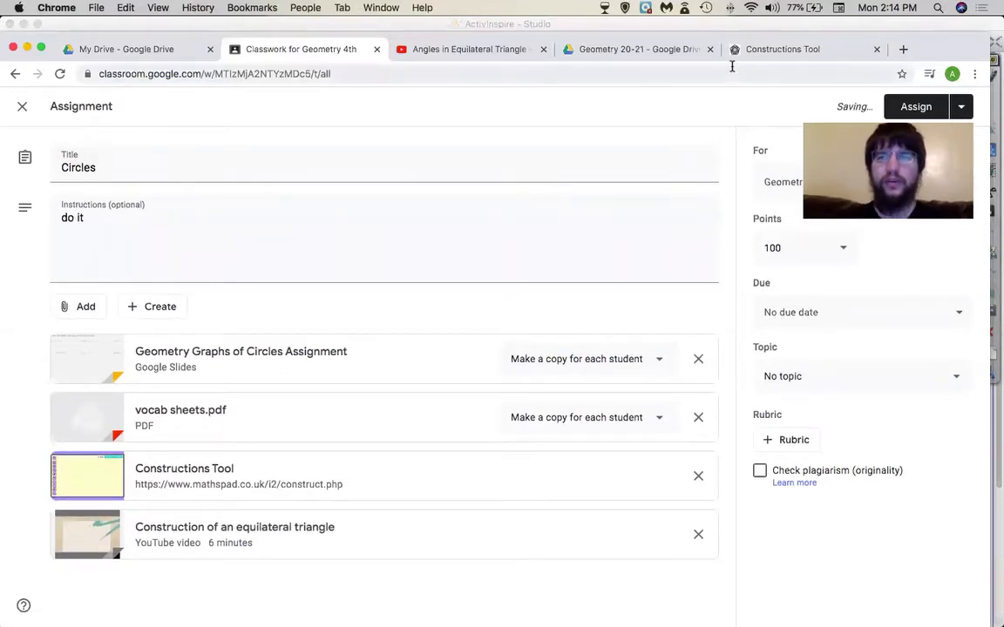
- Close the Angles in Equilateral Triangle video tab and bring up the Circles assignment's class list
{"action": "left_click", "coordinate": [544, 50]}
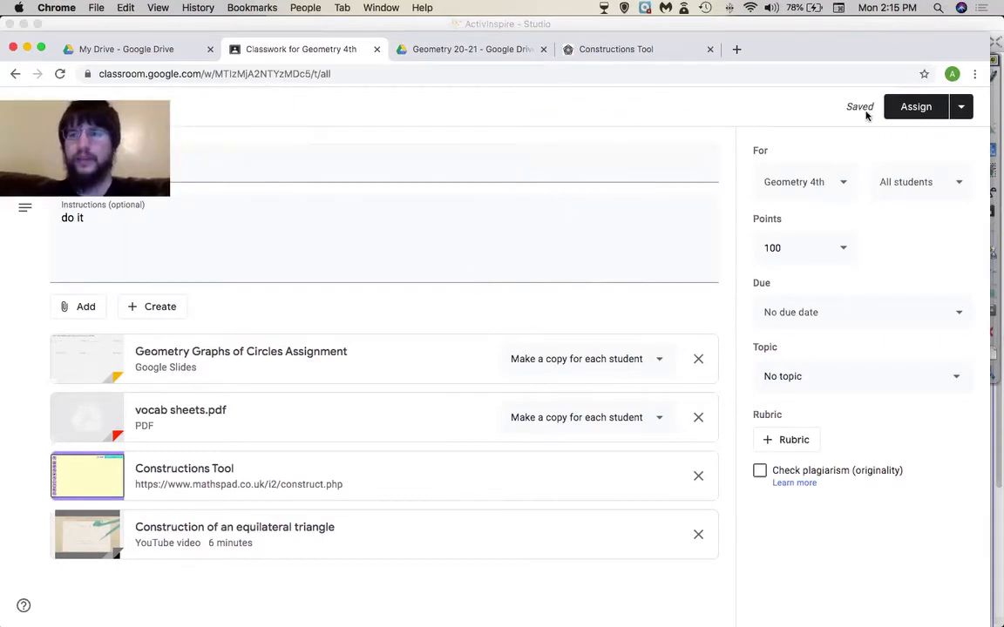
{"action": "left_click", "coordinate": [962, 108]}
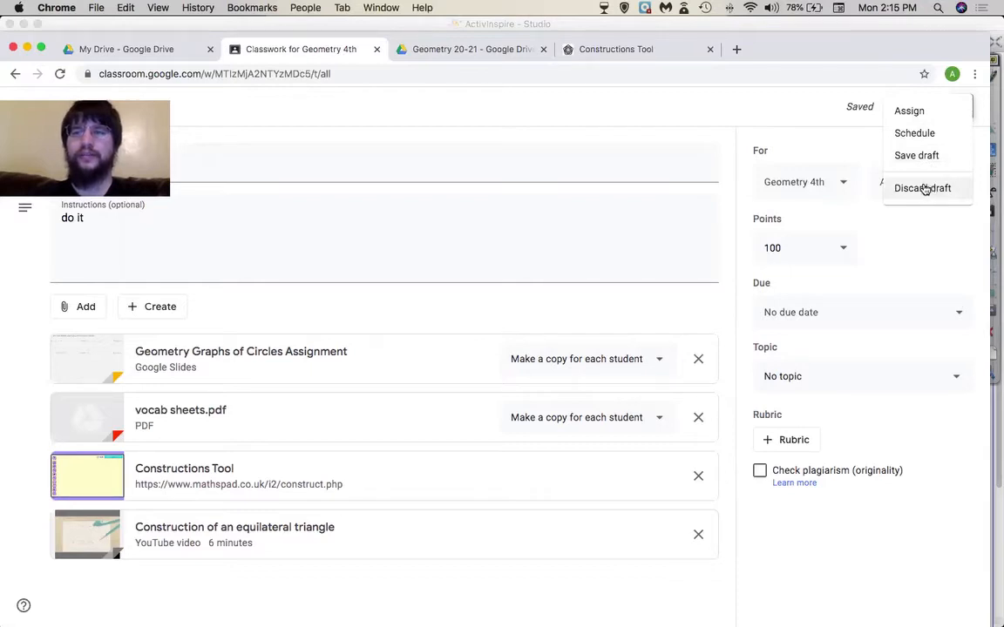
{"action": "left_click", "coordinate": [783, 139]}
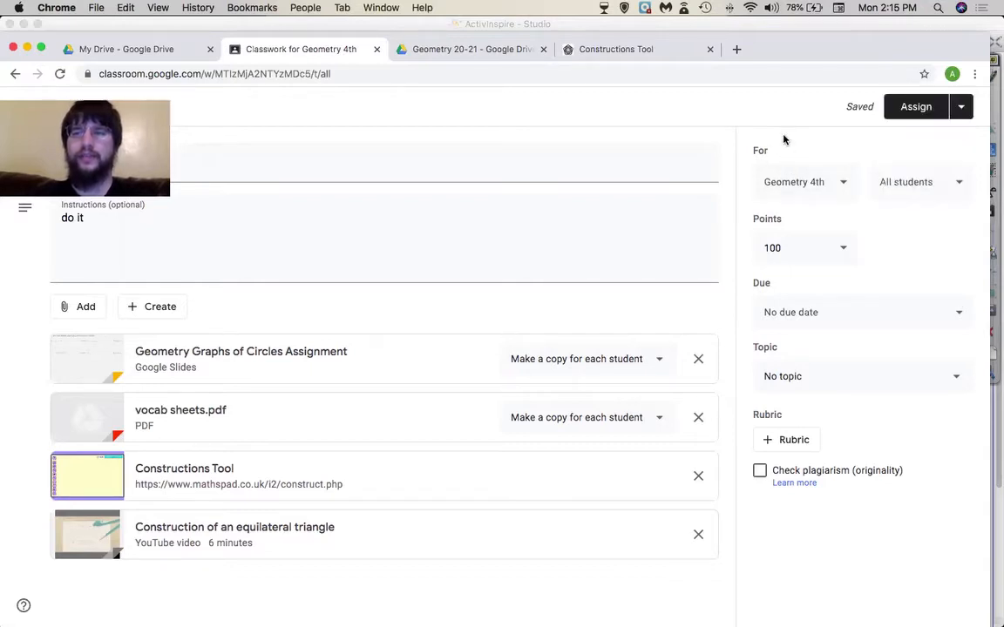
{"action": "left_click", "coordinate": [841, 182]}
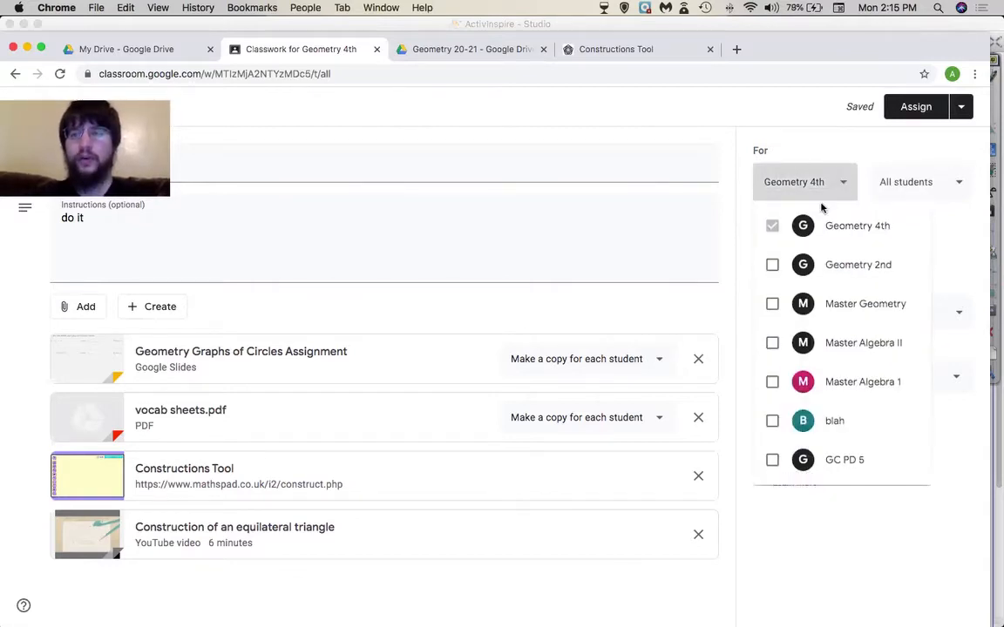
- Add Geometry 2nd to the assigned classes, leaving Master Geometry and Master Algebra II unticked
{"action": "left_click", "coordinate": [775, 264]}
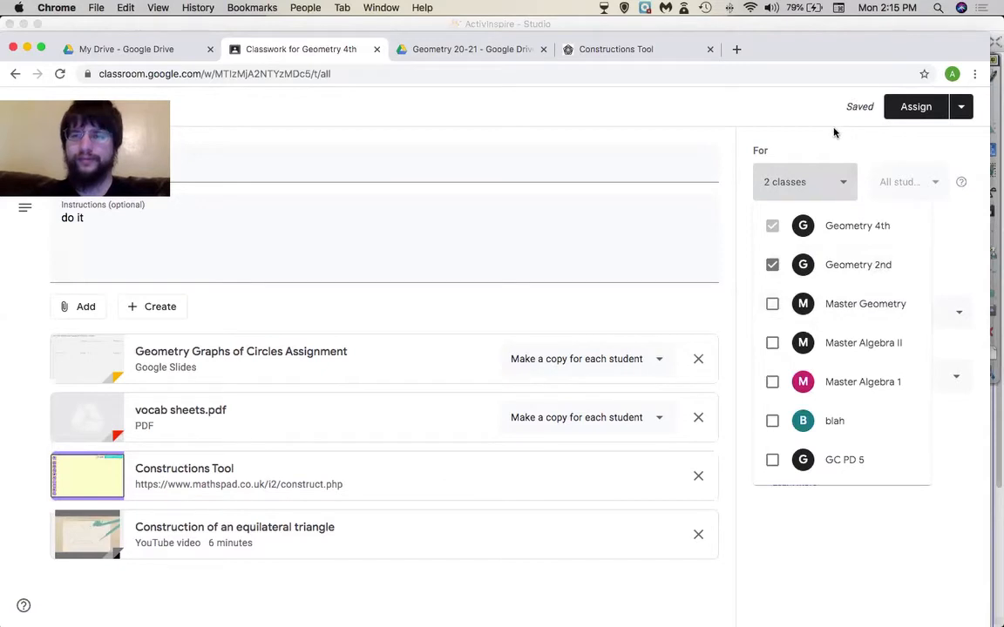
{"action": "left_click", "coordinate": [772, 304]}
{"action": "left_click", "coordinate": [772, 342]}
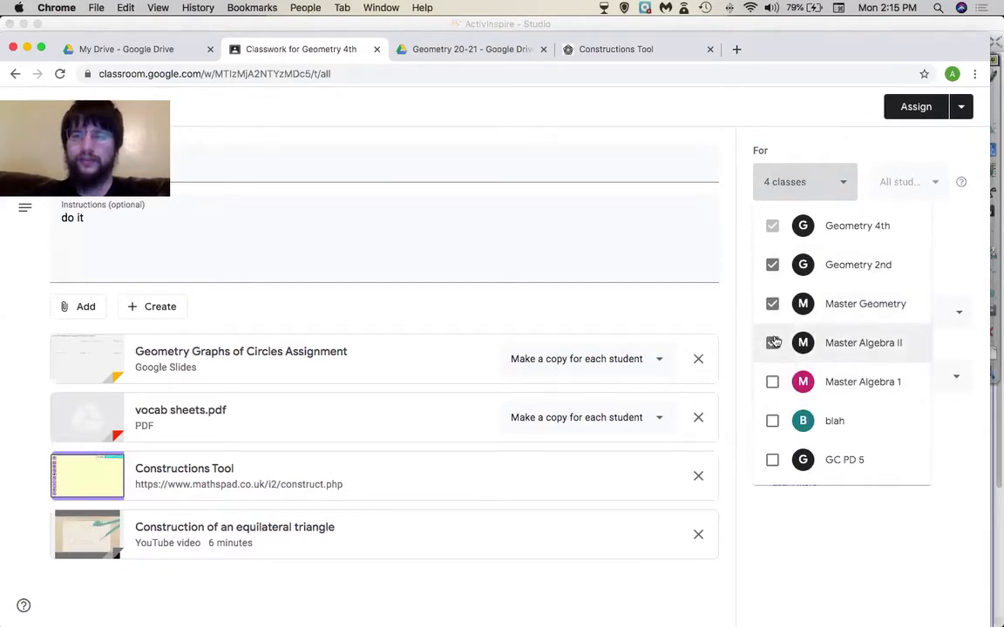
{"action": "left_click", "coordinate": [774, 342]}
{"action": "left_click", "coordinate": [772, 304]}
{"action": "left_click", "coordinate": [790, 543]}
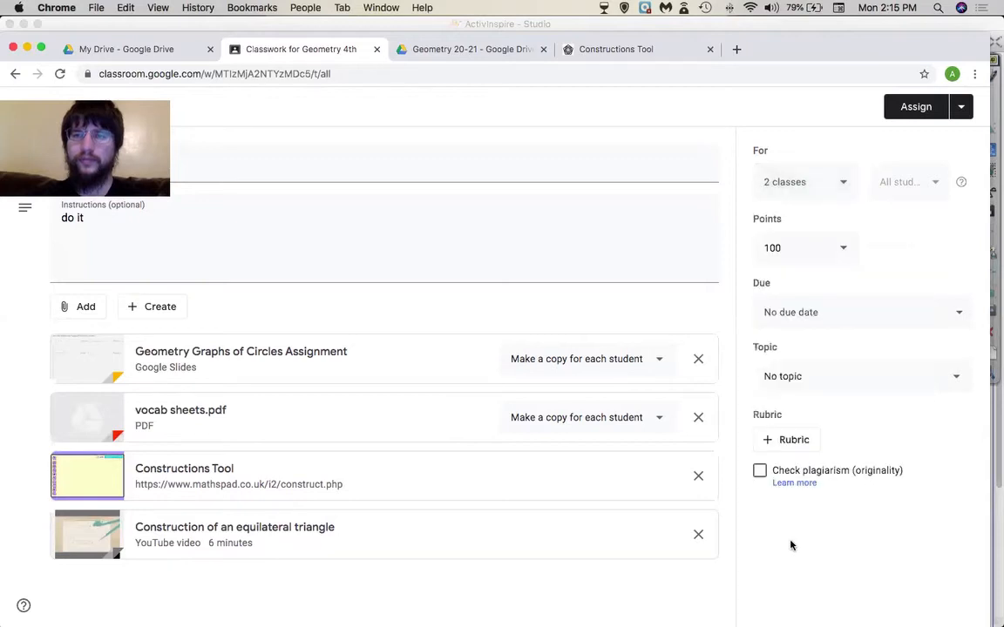
- Keep Geometry 2nd assigned alongside Geometry 4th and start cutting the points from 100 to 10
{"action": "left_click", "coordinate": [809, 182]}
{"action": "left_click", "coordinate": [772, 265]}
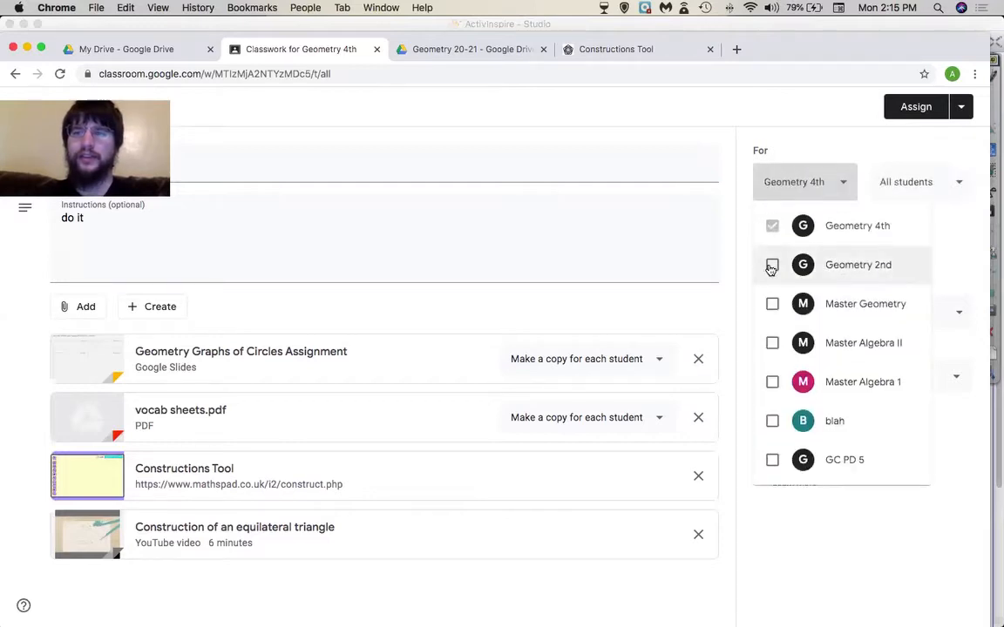
{"action": "left_click", "coordinate": [767, 119]}
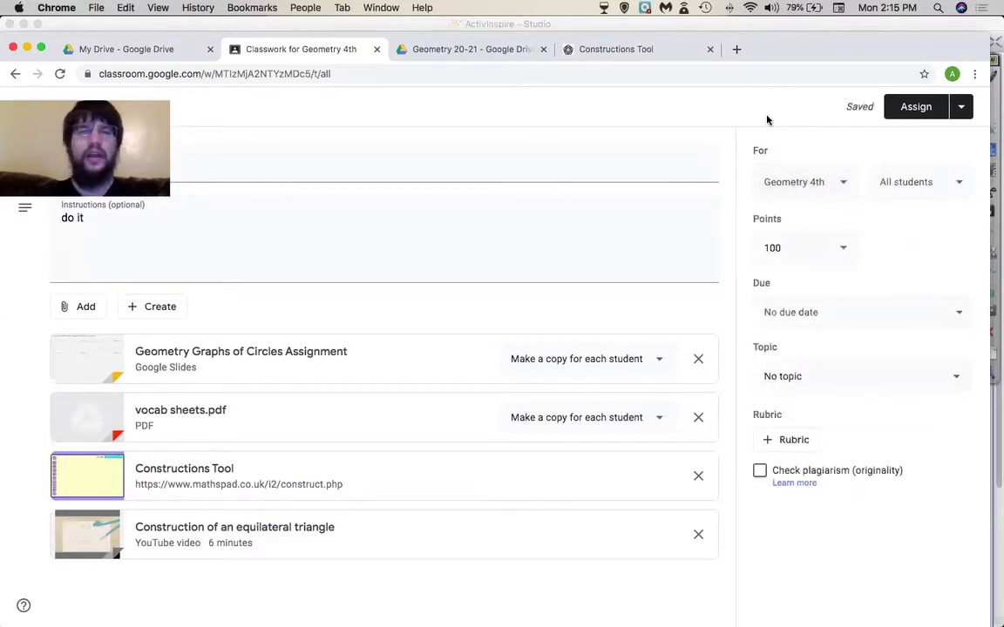
{"action": "left_click", "coordinate": [926, 181]}
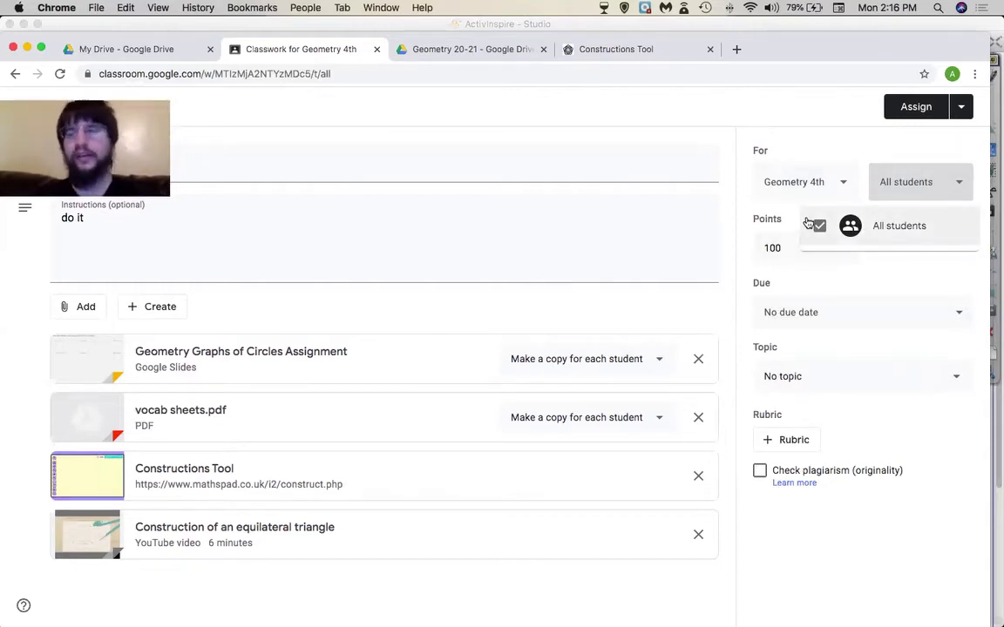
{"action": "left_click", "coordinate": [820, 148]}
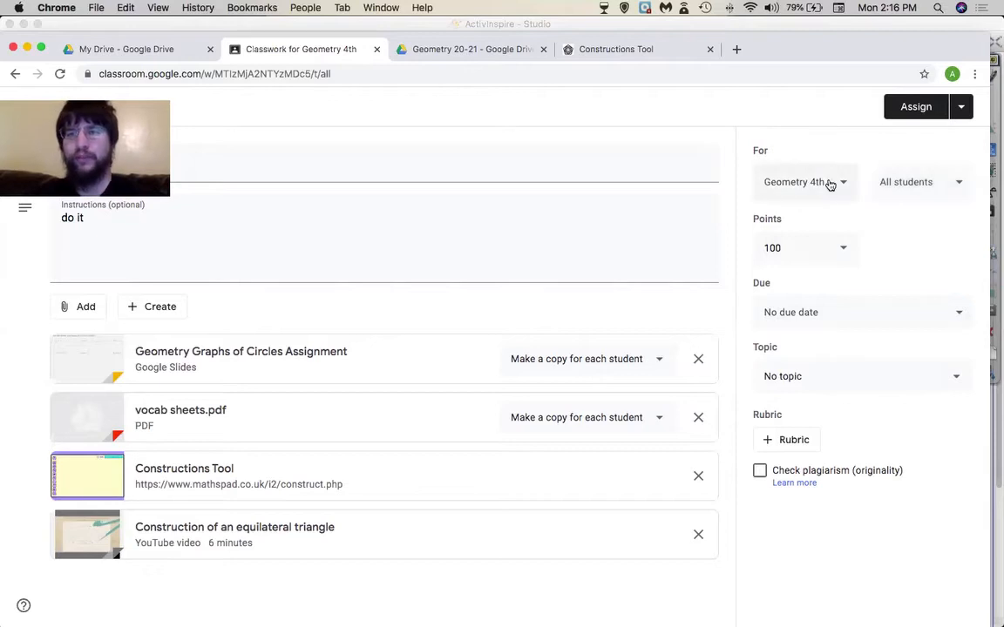
{"action": "left_click", "coordinate": [829, 184]}
{"action": "left_click", "coordinate": [772, 263]}
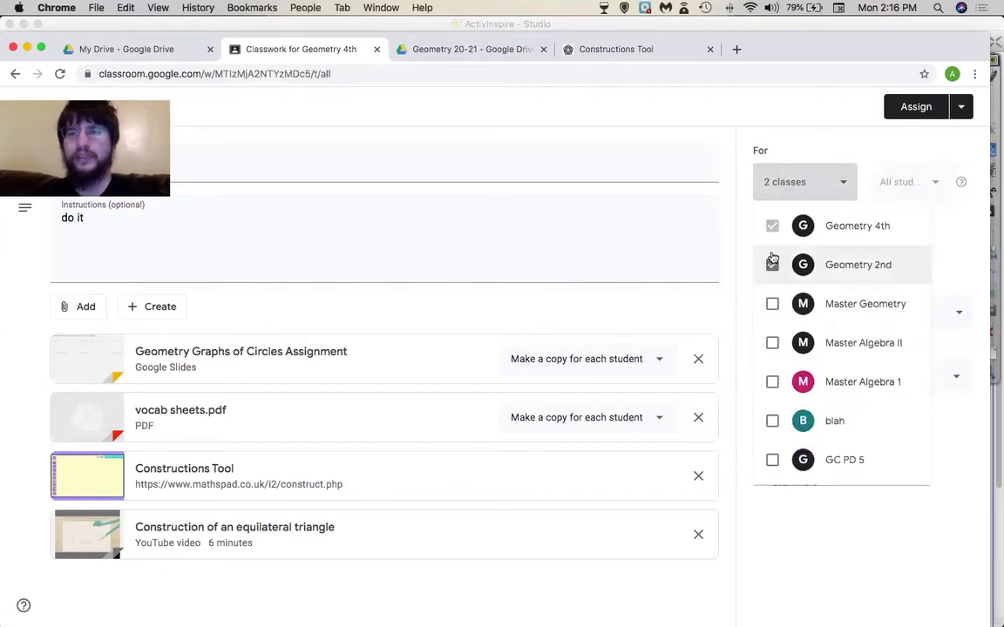
{"action": "left_click", "coordinate": [795, 129]}
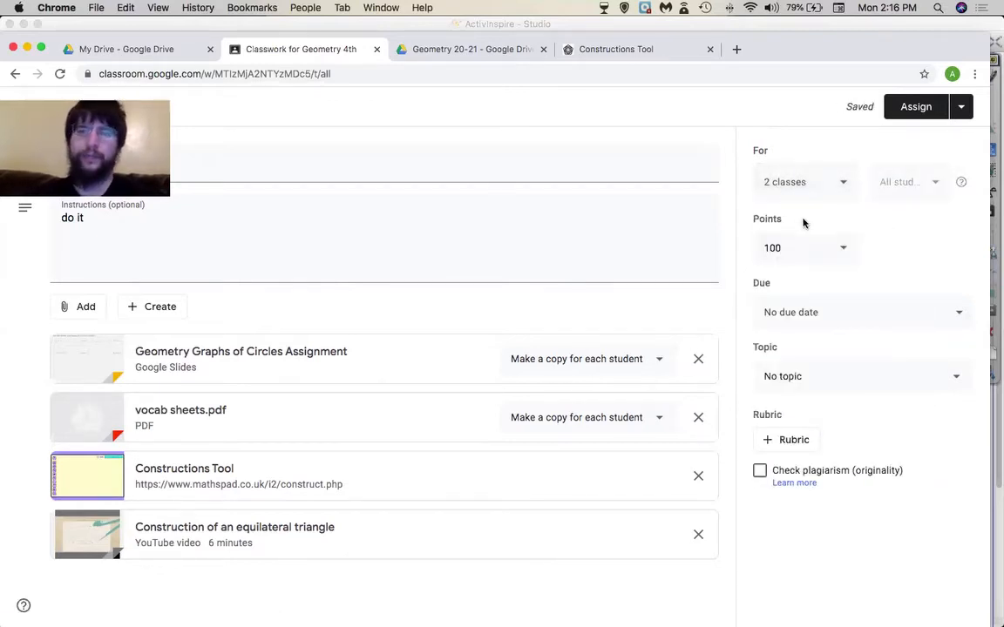
{"action": "left_click", "coordinate": [841, 246]}
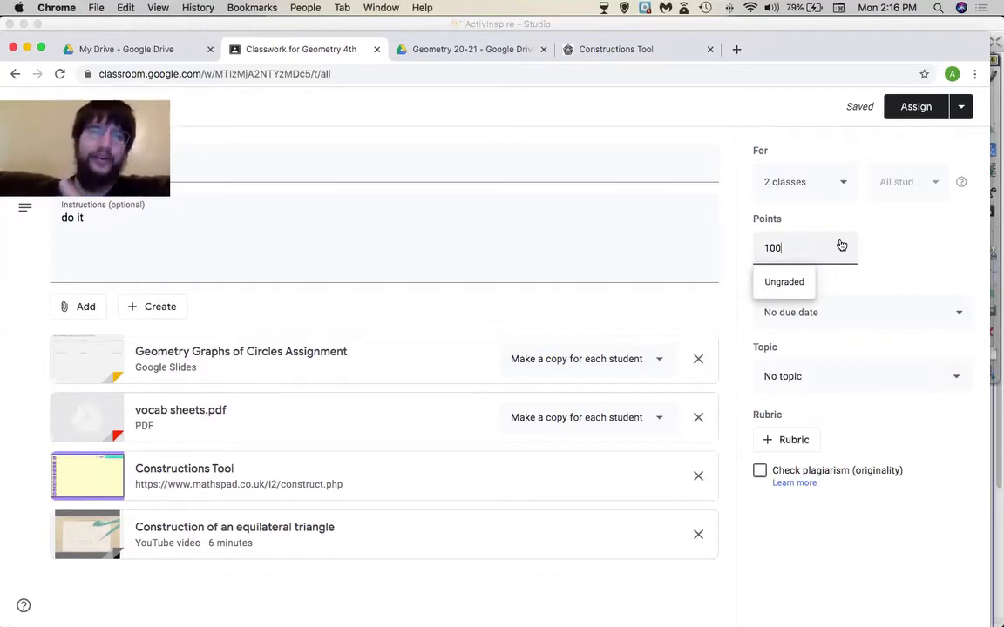
{"action": "key", "text": "BackSpace"}
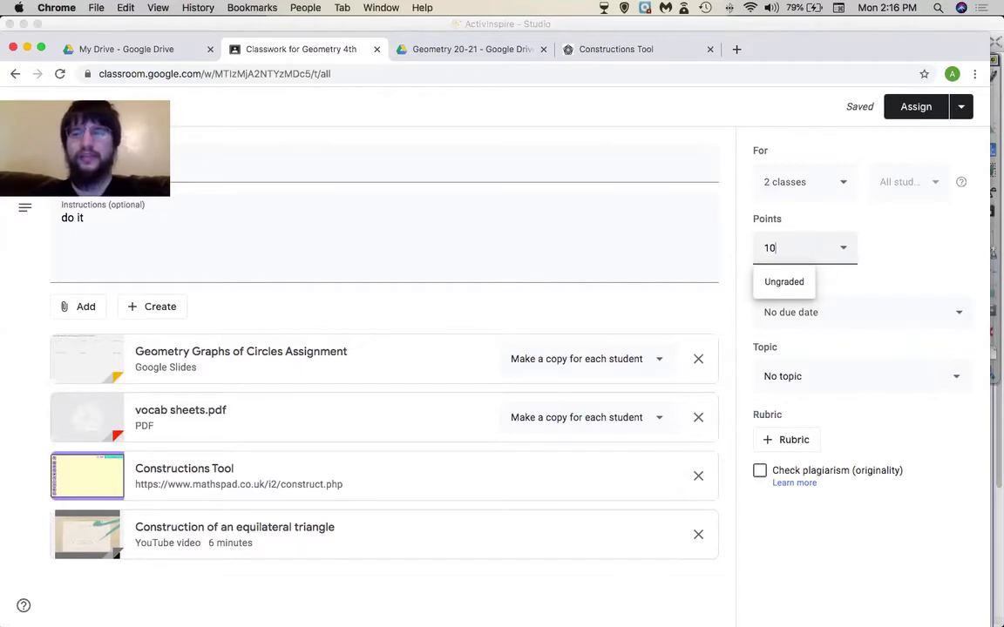
- Set the assignment to 10 points, due Fri, Aug 14 at 11:59 PM
{"action": "left_click", "coordinate": [889, 260]}
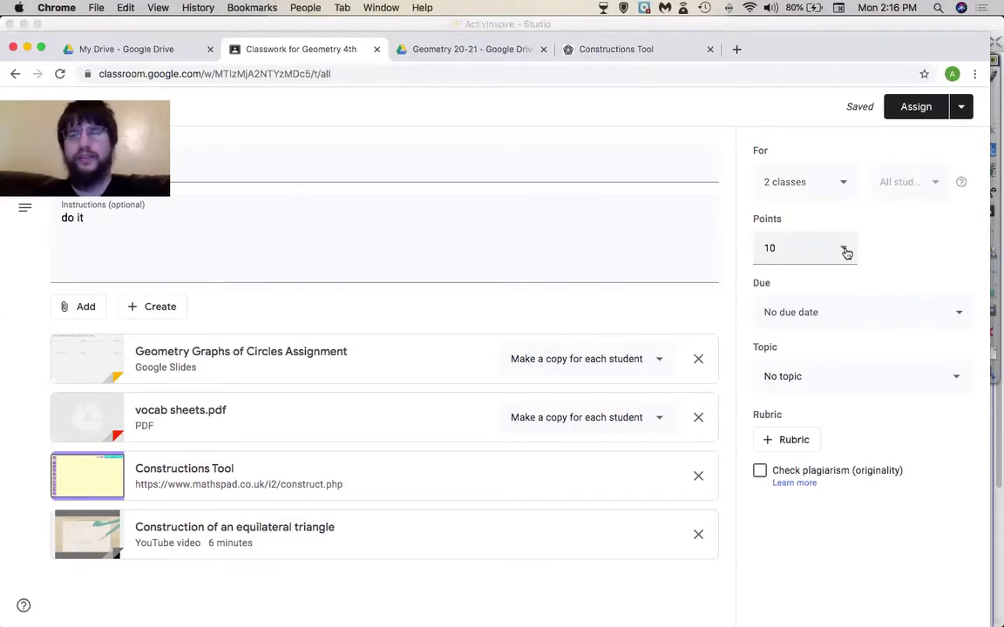
{"action": "left_click", "coordinate": [824, 312]}
{"action": "left_click", "coordinate": [864, 375]}
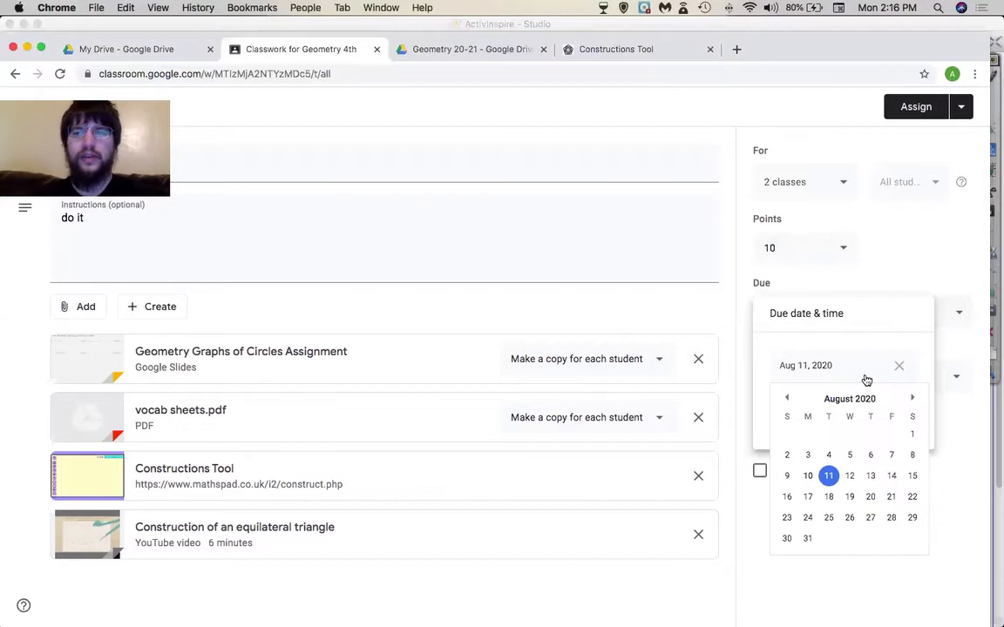
{"action": "left_click", "coordinate": [889, 477]}
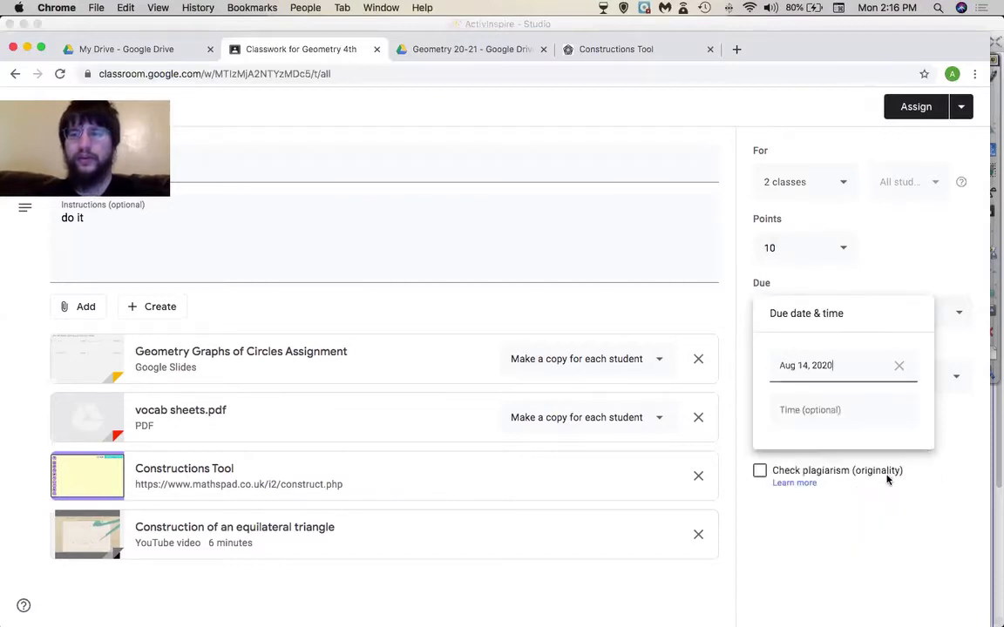
{"action": "left_click", "coordinate": [890, 411]}
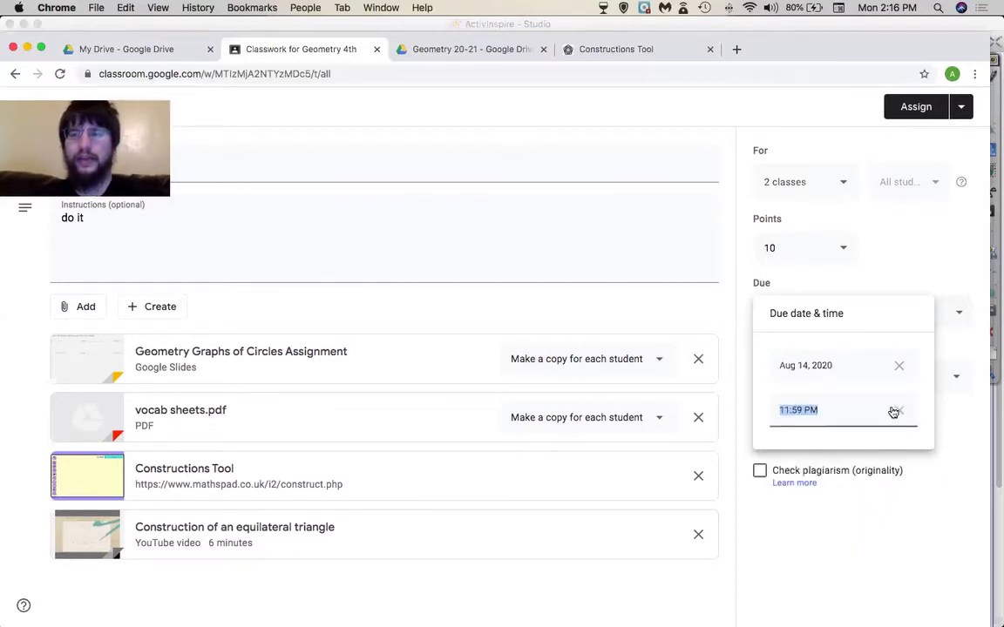
{"action": "left_click", "coordinate": [922, 275]}
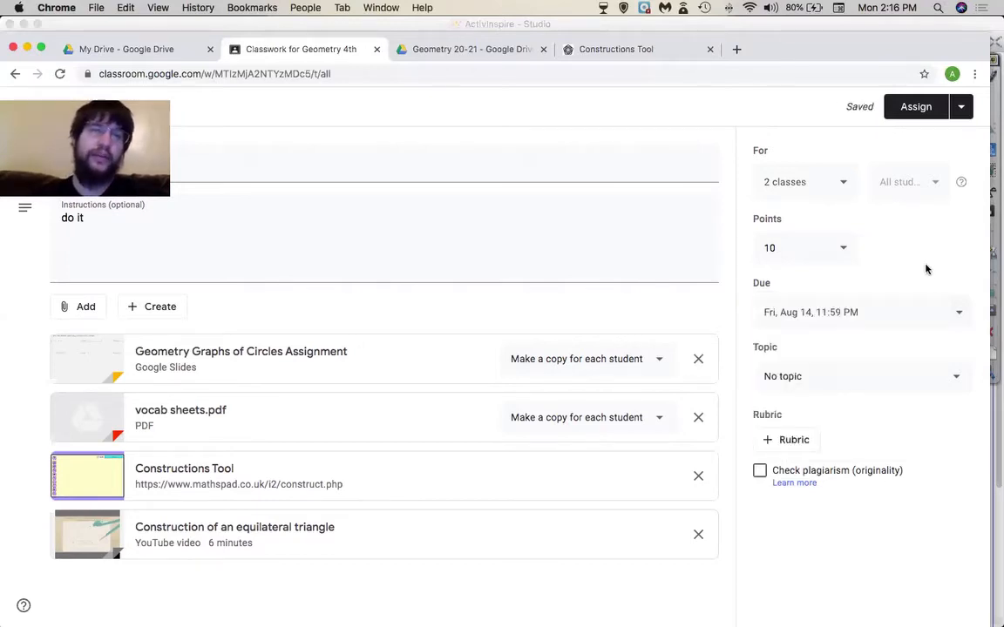
{"action": "left_click", "coordinate": [858, 374]}
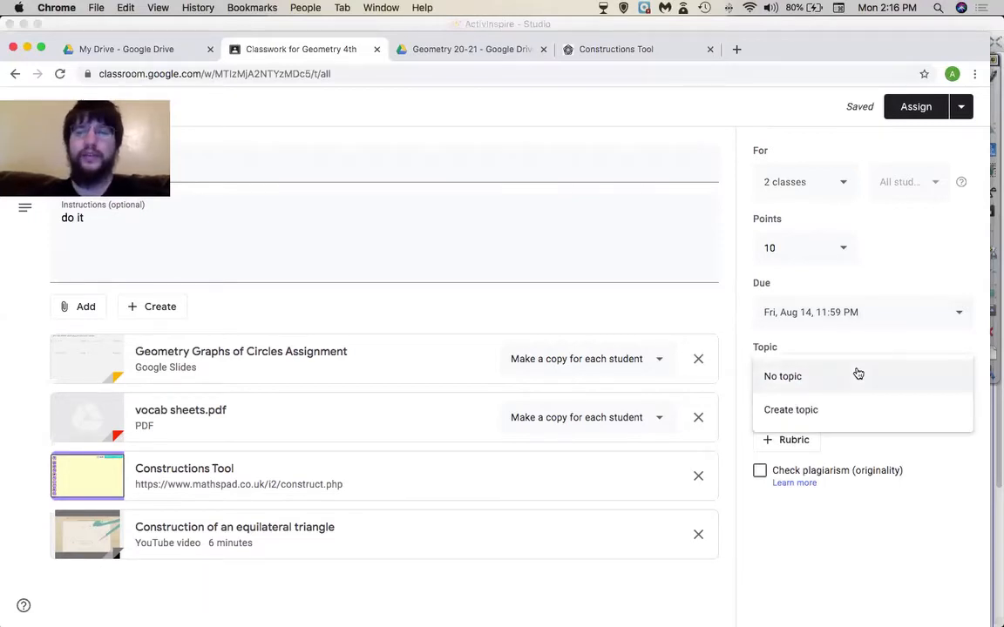
{"action": "left_click", "coordinate": [858, 374]}
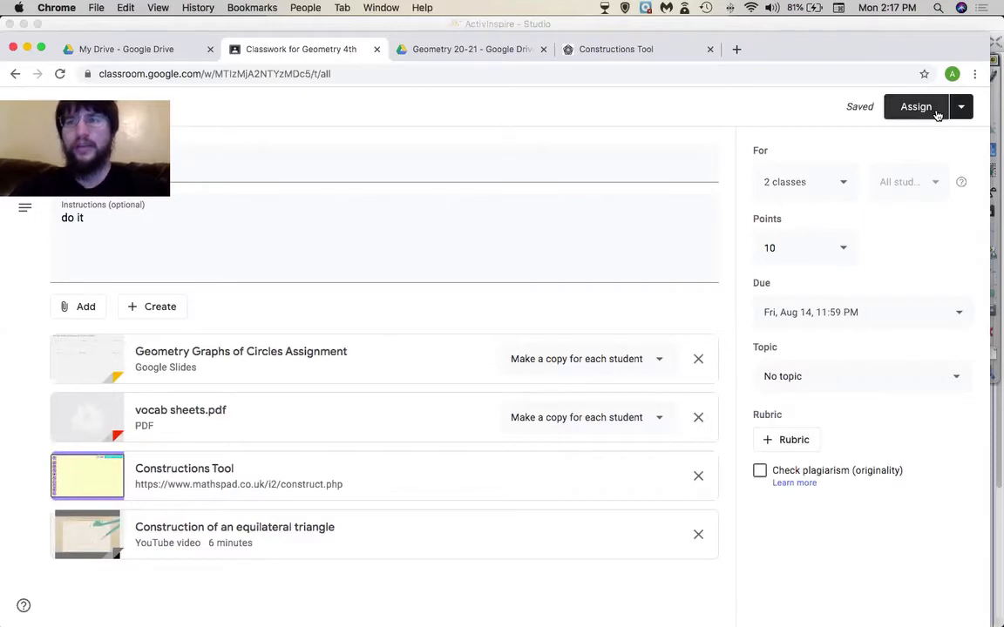
- Clear the assignment's due date so it reads No due date
{"action": "left_click", "coordinate": [966, 107]}
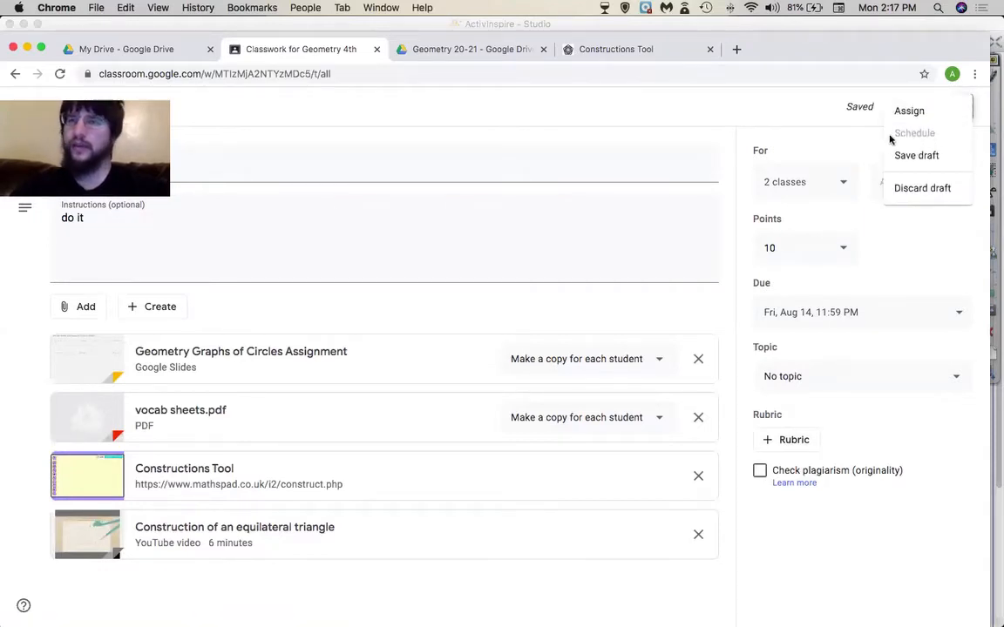
{"action": "left_click", "coordinate": [848, 138]}
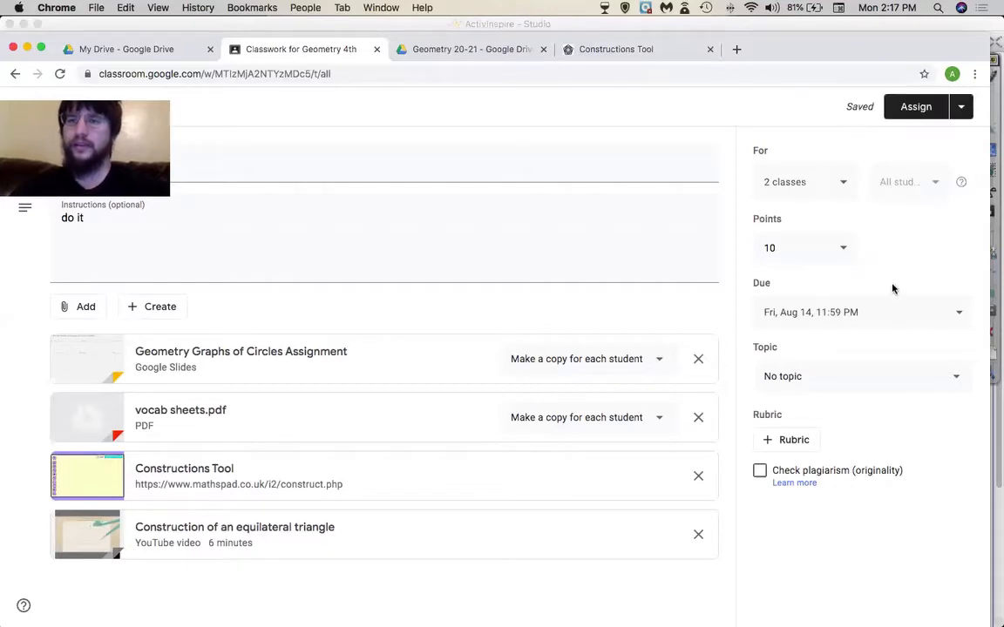
{"action": "left_click", "coordinate": [867, 314]}
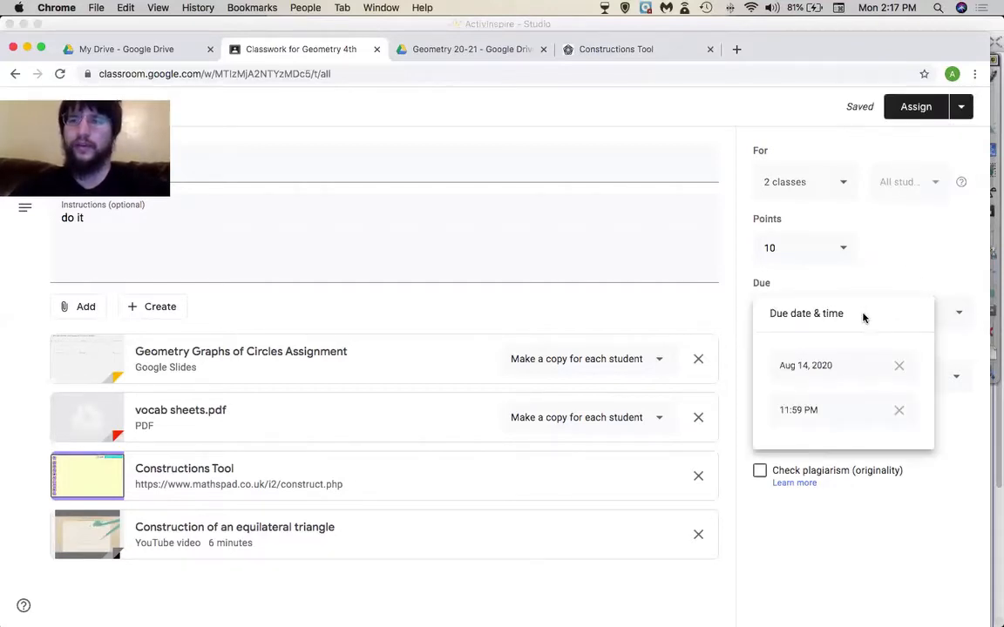
{"action": "left_click", "coordinate": [899, 367]}
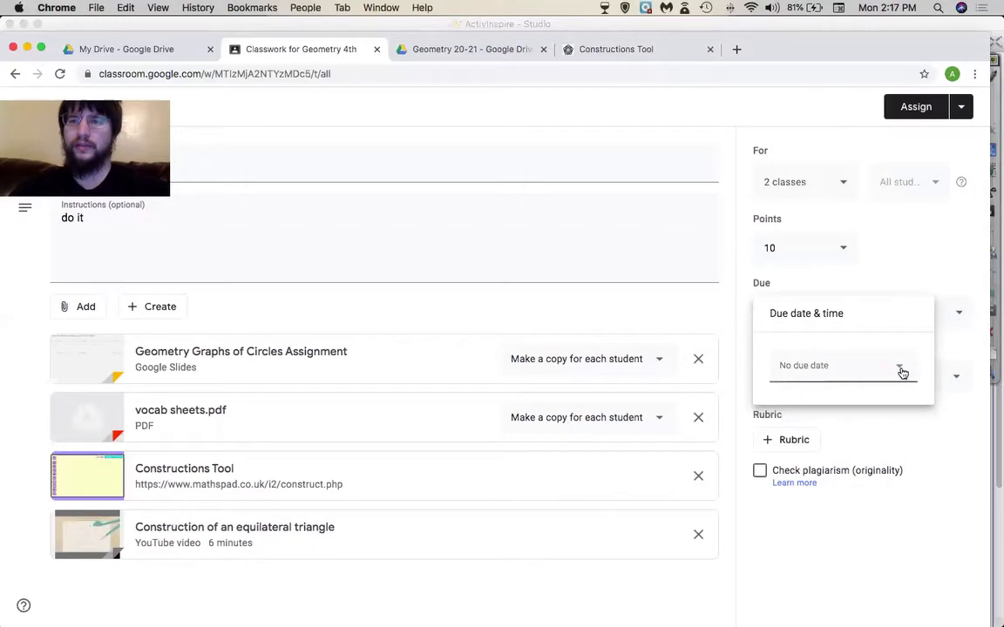
{"action": "left_click", "coordinate": [919, 219]}
- Untick Geometry 2nd so only Geometry 4th receives the assignment
{"action": "left_click", "coordinate": [960, 106]}
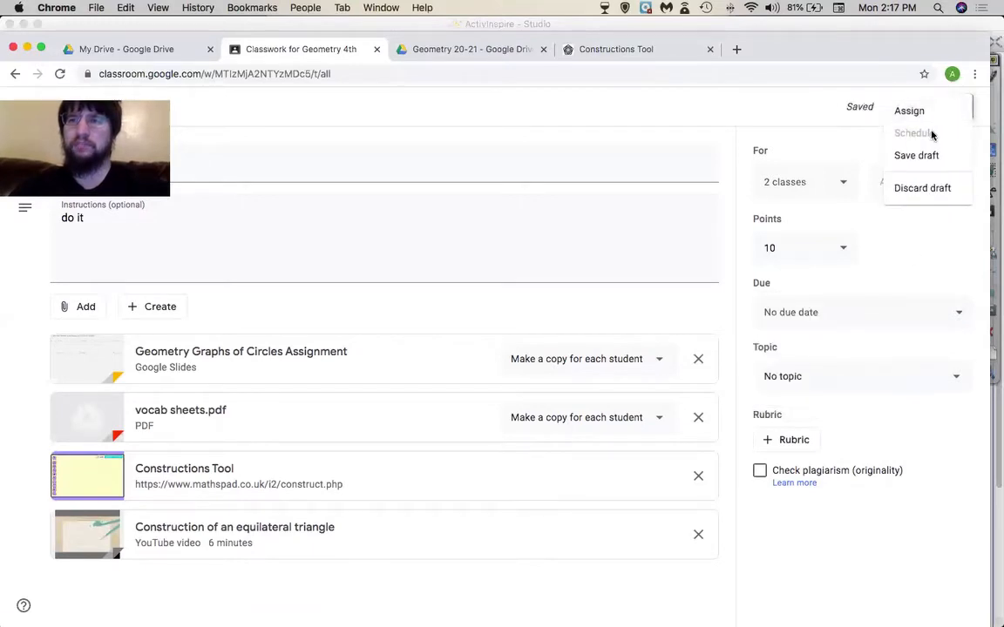
{"action": "left_click", "coordinate": [780, 119]}
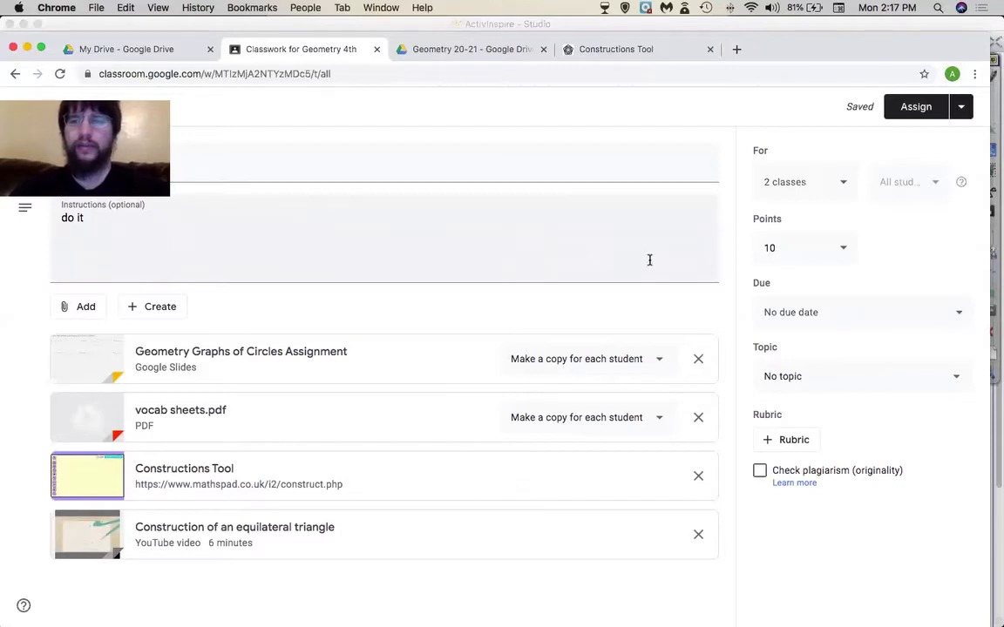
{"action": "left_click", "coordinate": [835, 184]}
{"action": "left_click", "coordinate": [773, 263]}
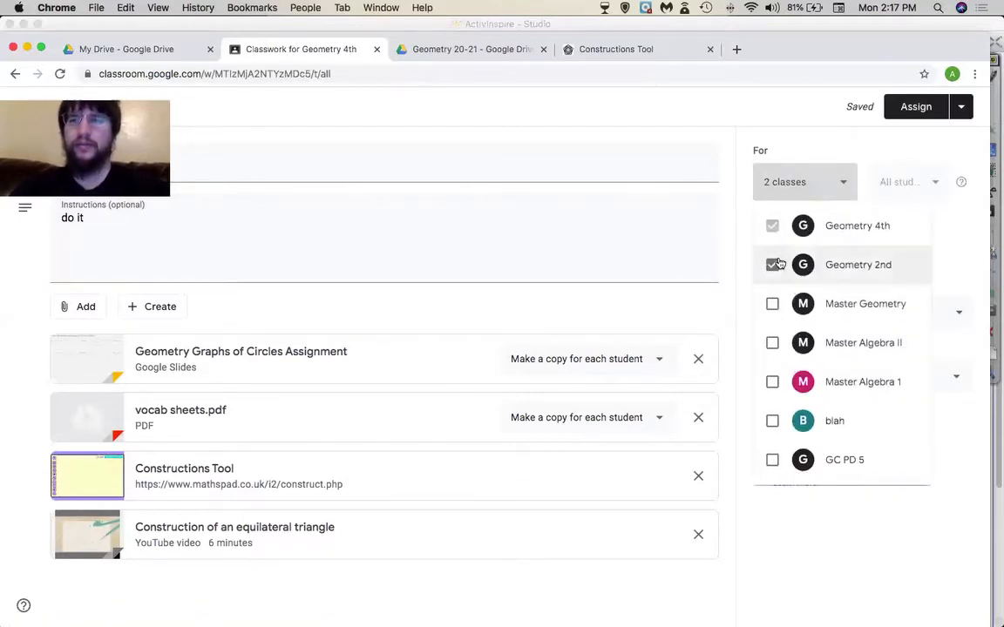
- Re-add Geometry 2nd so the Circles assignment targets both Geometry classes
{"action": "left_click", "coordinate": [825, 152]}
{"action": "left_click", "coordinate": [961, 108]}
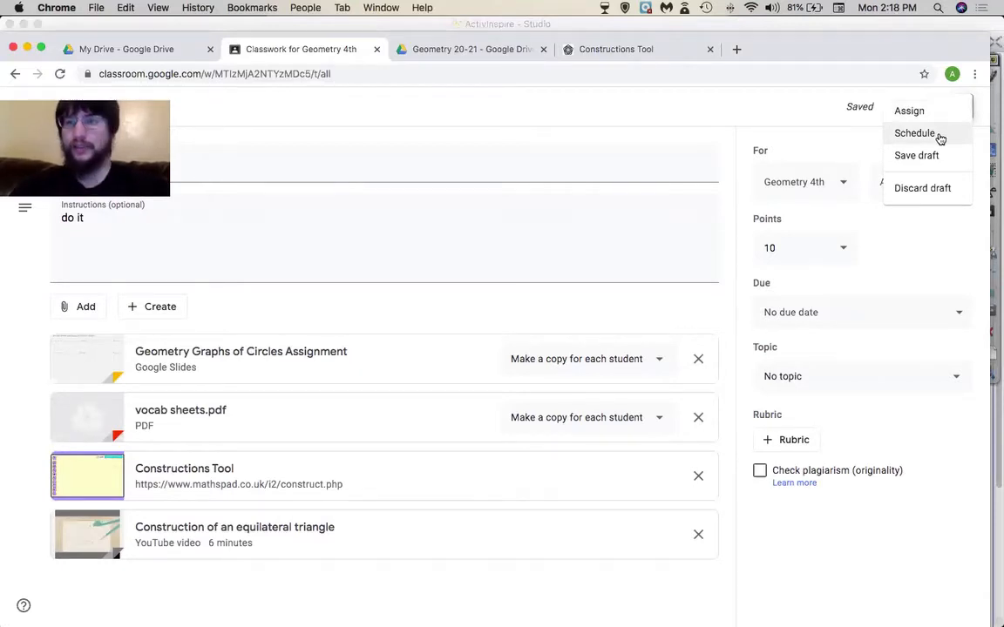
{"action": "left_click", "coordinate": [815, 153]}
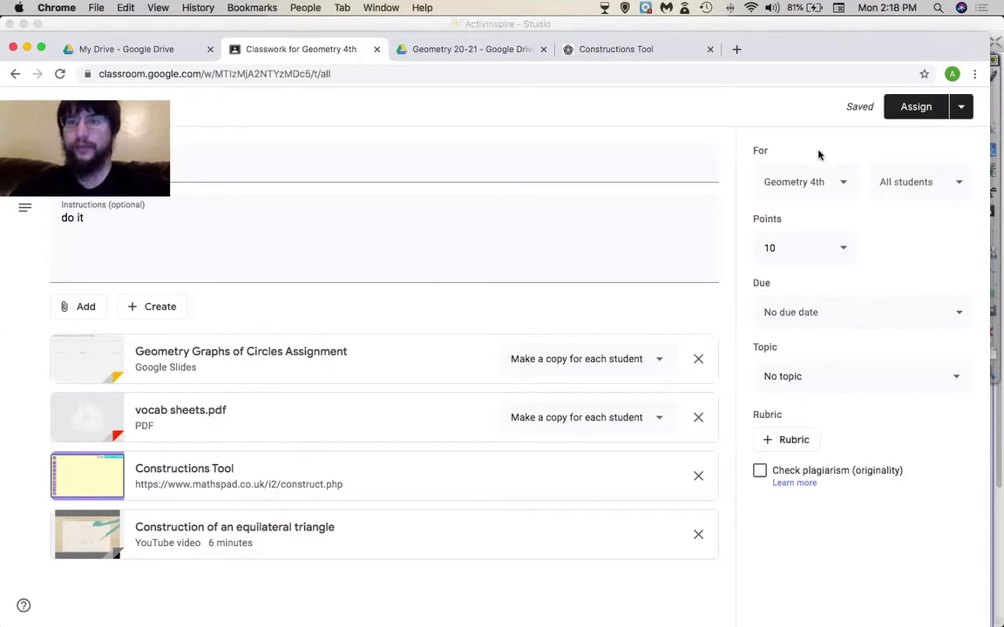
{"action": "left_click", "coordinate": [843, 189]}
{"action": "left_click", "coordinate": [773, 264]}
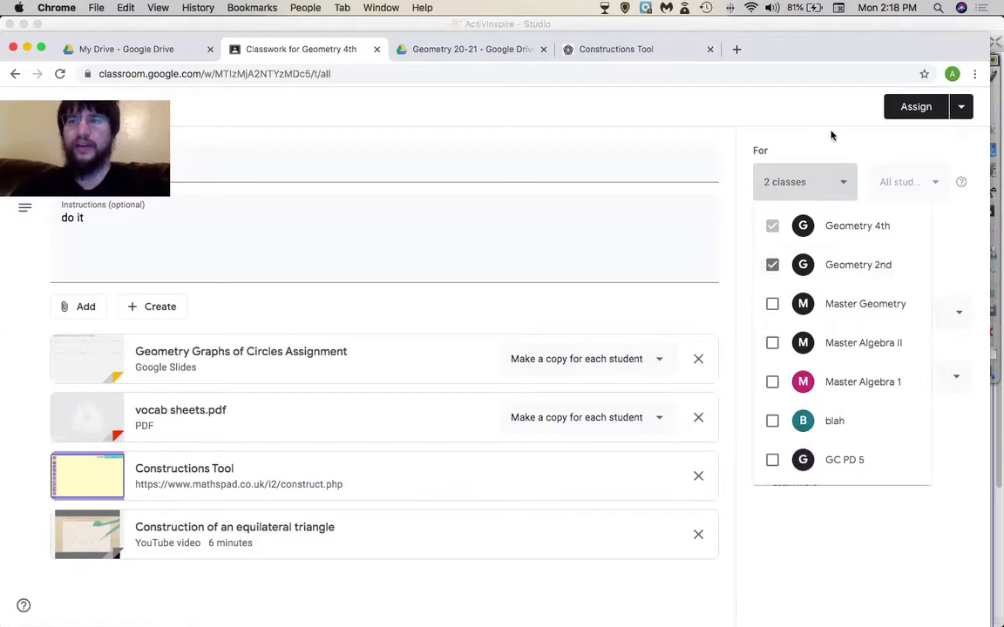
{"action": "left_click", "coordinate": [872, 113]}
- Post the Circles assignment to both classes immediately
{"action": "left_click", "coordinate": [961, 107]}
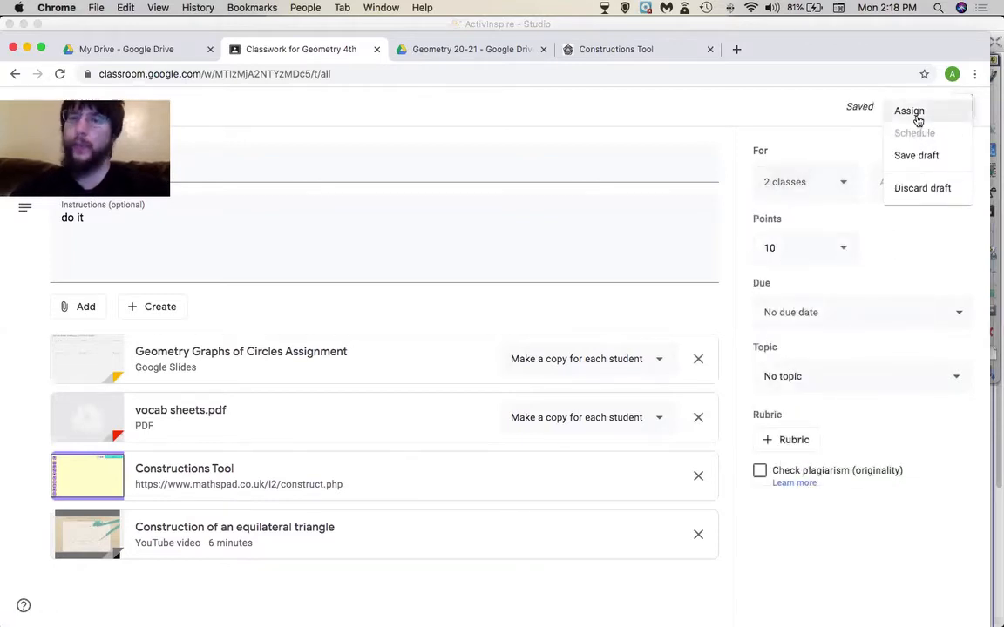
{"action": "left_click", "coordinate": [917, 120]}
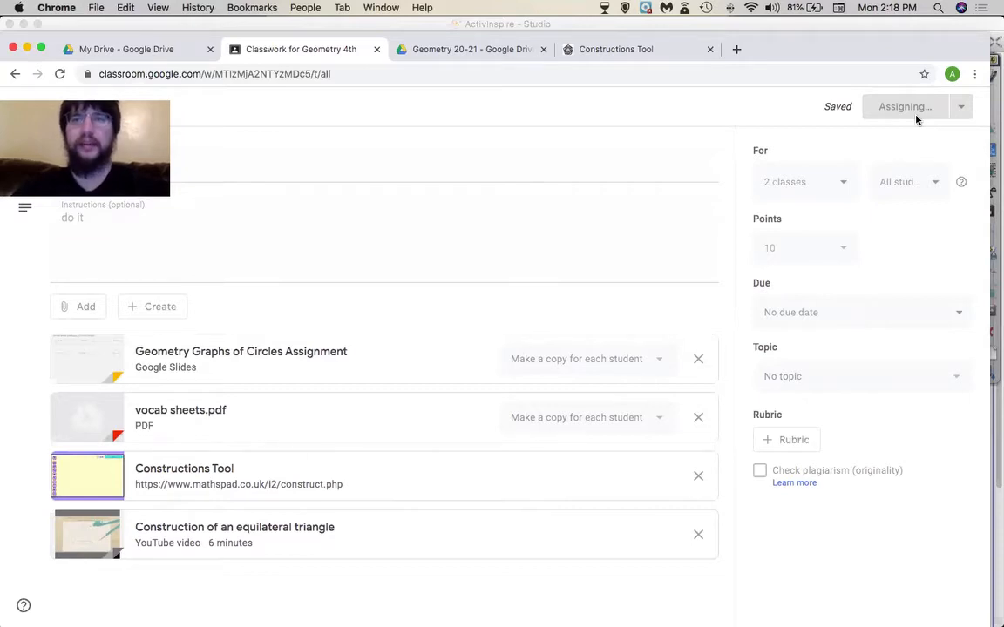
{"action": "left_click_drag", "start_coordinate": [108, 100], "coordinate": [790, 65]}
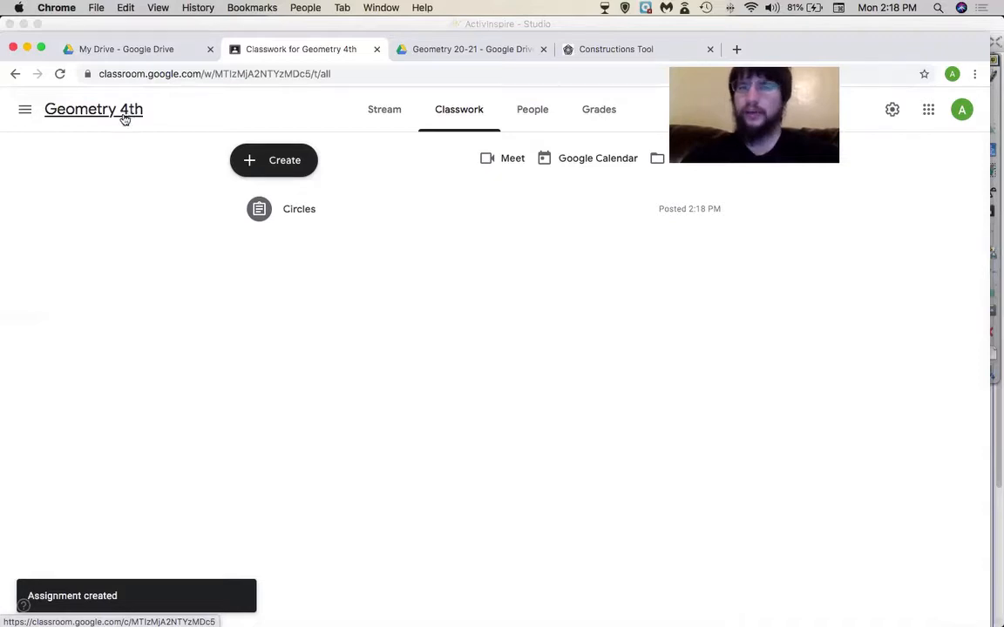
{"action": "left_click", "coordinate": [29, 110]}
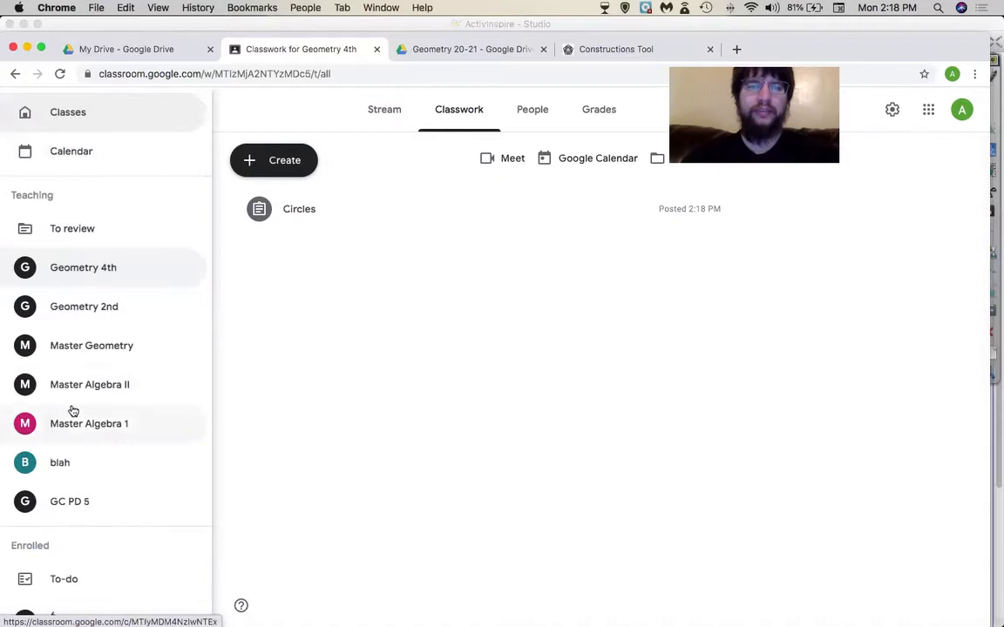
{"action": "left_click", "coordinate": [92, 312]}
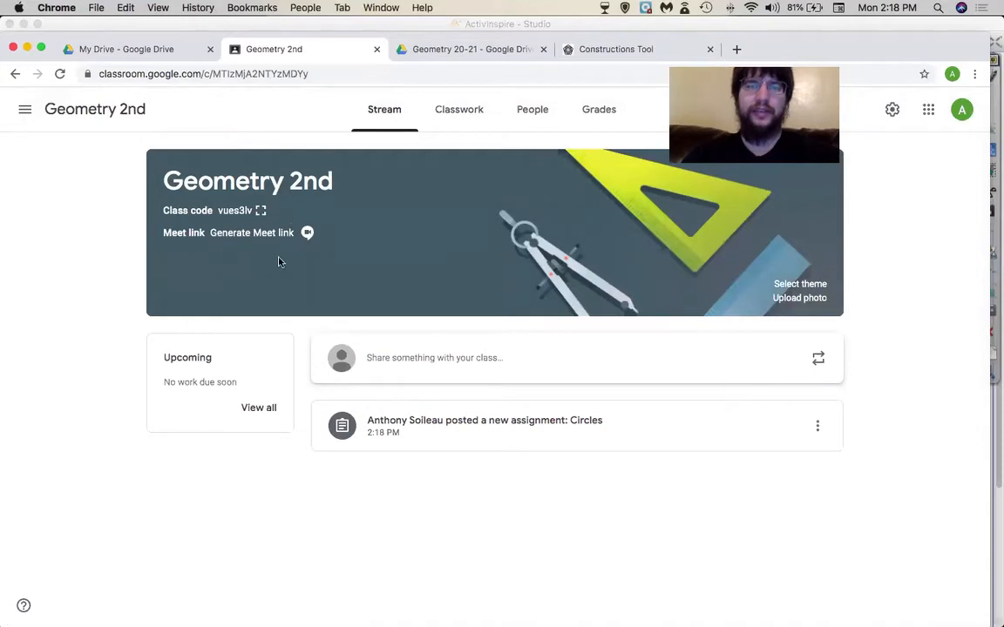
{"action": "left_click", "coordinate": [459, 108]}
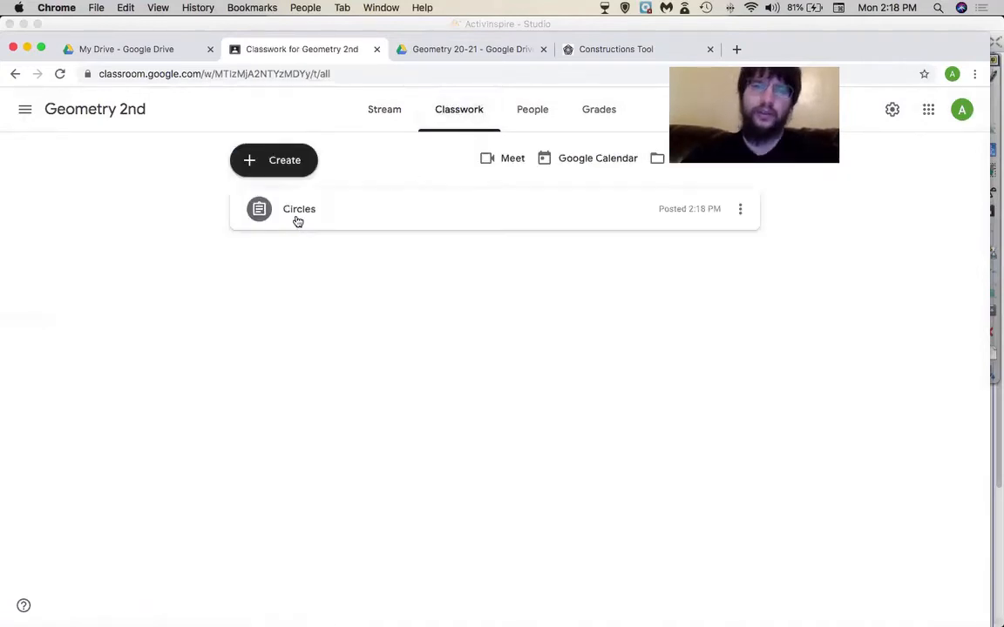
{"action": "left_click", "coordinate": [298, 219]}
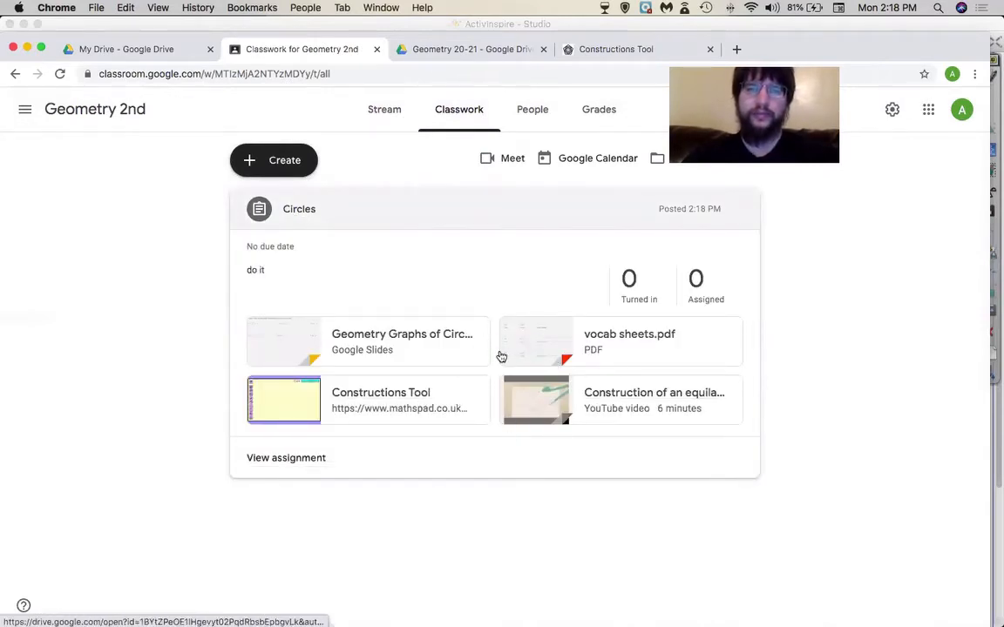
{"action": "left_click", "coordinate": [24, 108]}
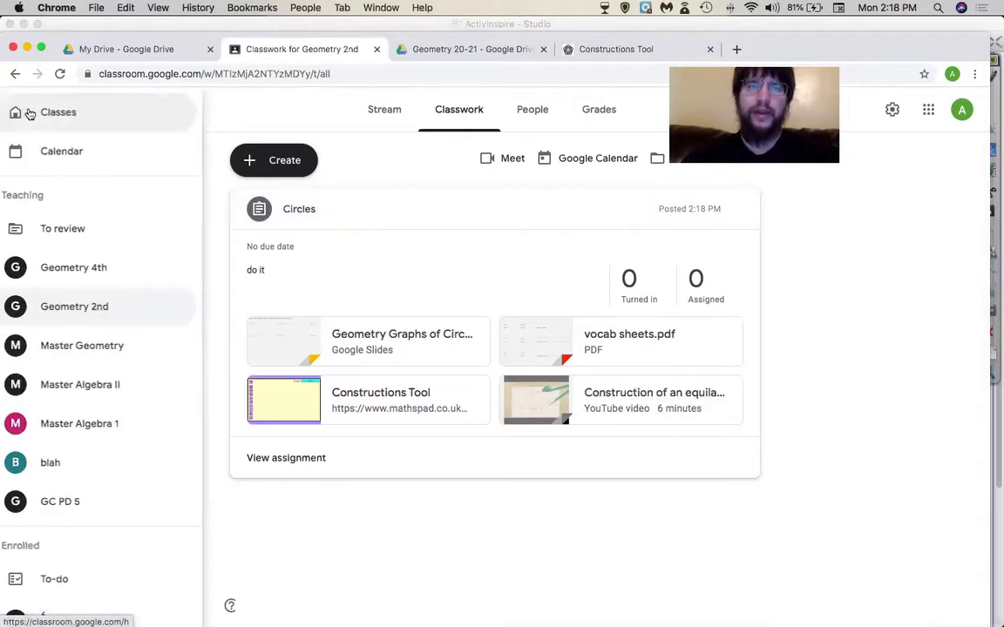
{"action": "left_click", "coordinate": [66, 265]}
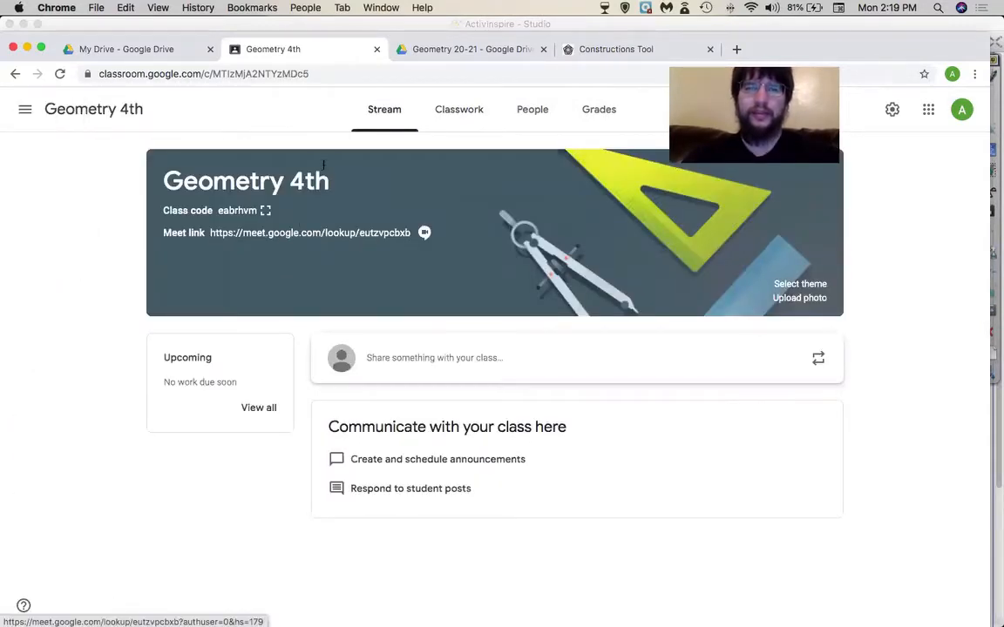
{"action": "left_click", "coordinate": [459, 108]}
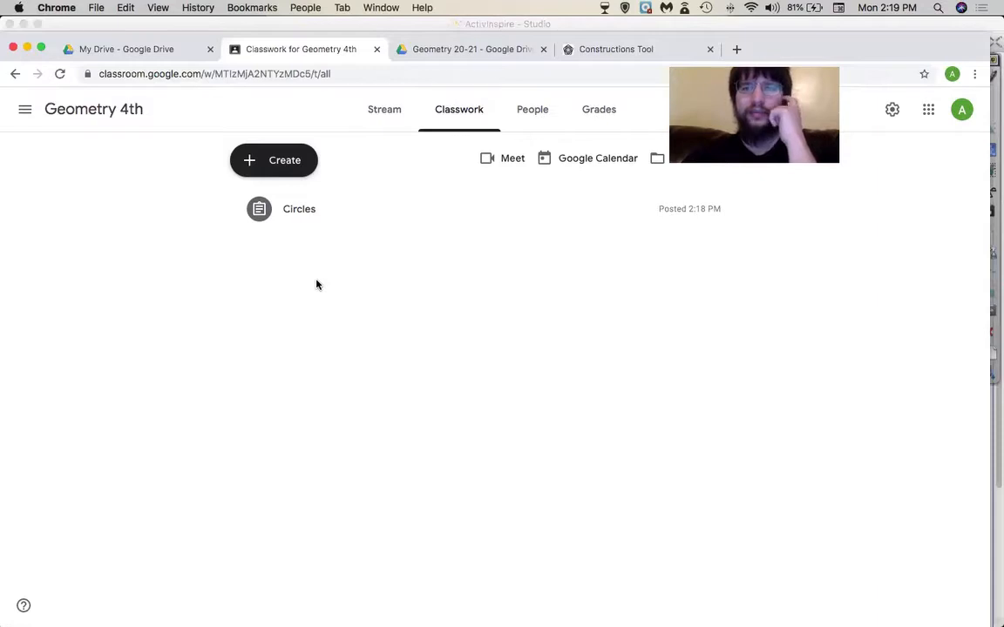
- Create and post an assignment titled 'numba2' to Geometry 4th
{"action": "left_click", "coordinate": [289, 162]}
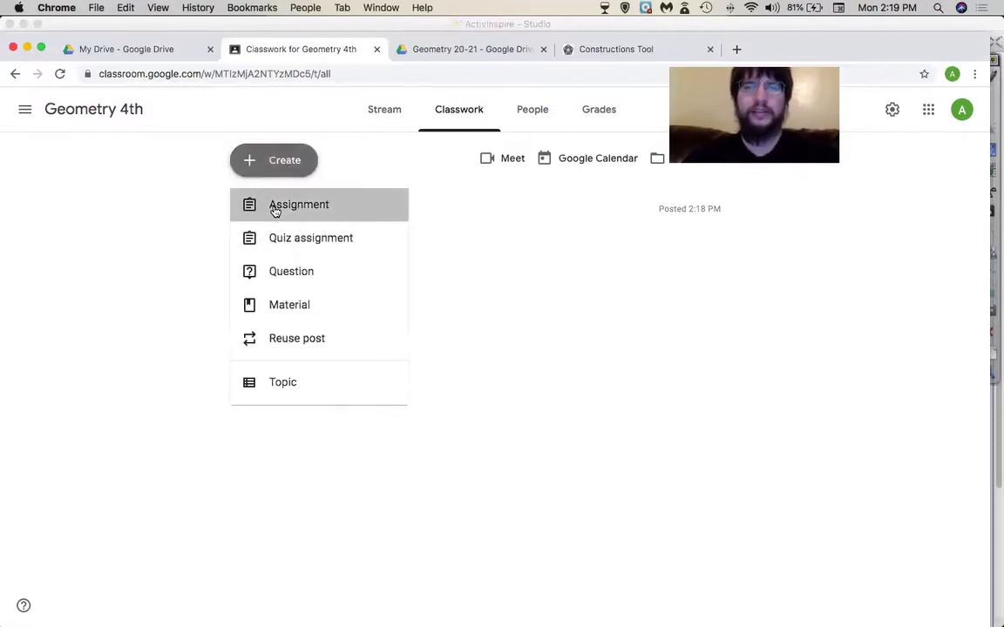
{"action": "left_click", "coordinate": [276, 209]}
{"action": "type", "text": "numba2"}
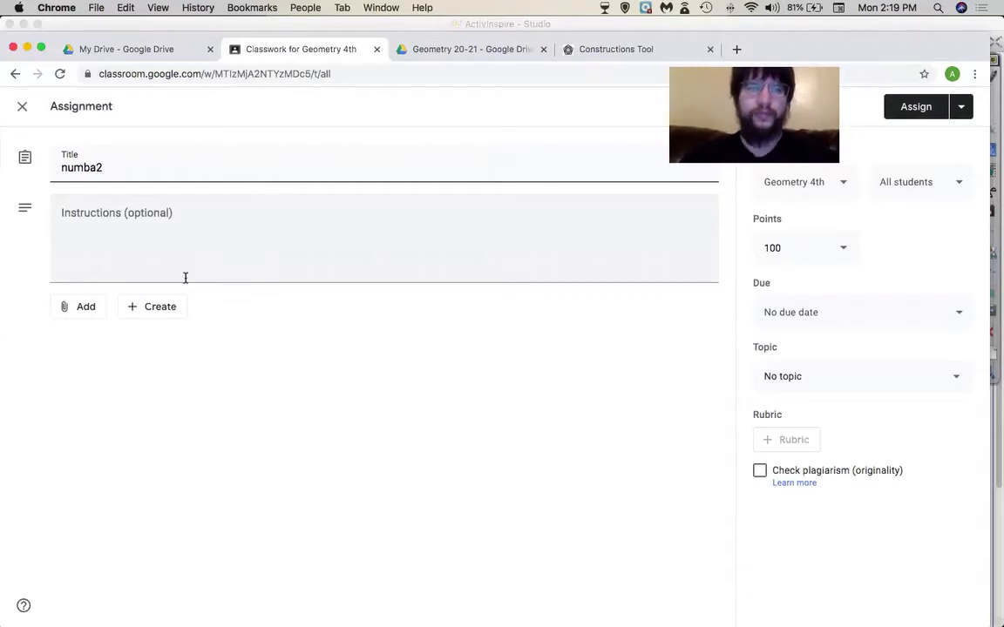
{"action": "left_click", "coordinate": [891, 114]}
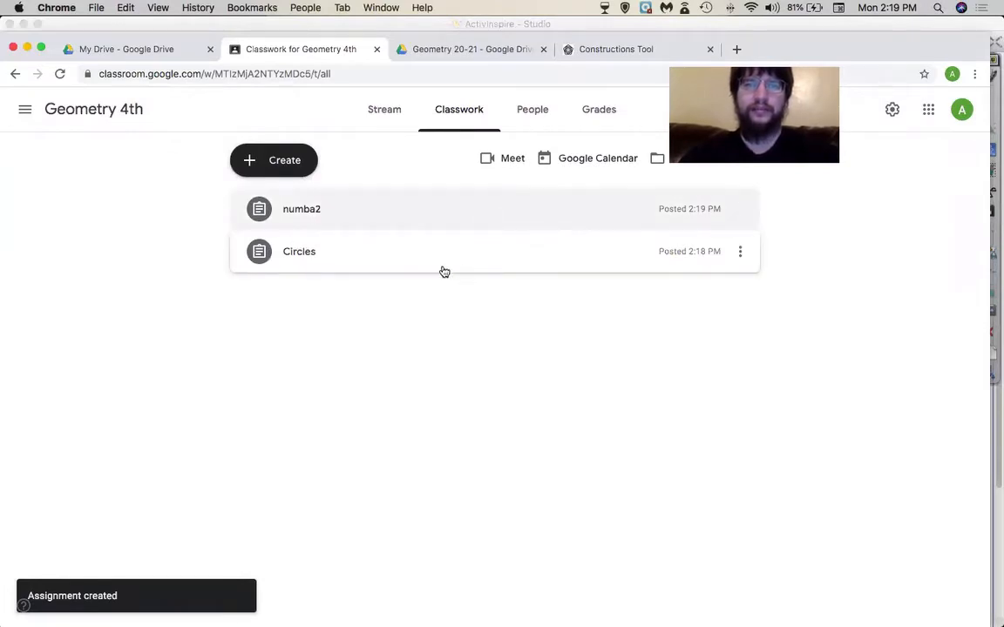
{"action": "left_click", "coordinate": [276, 163]}
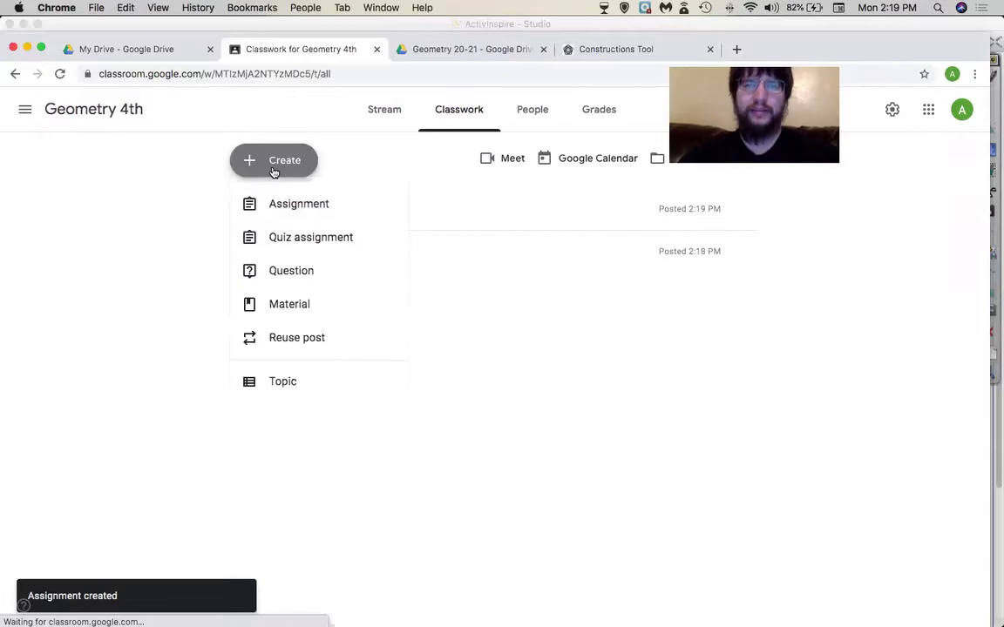
- Add a Classwork topic named 'New Stuff'
{"action": "left_click", "coordinate": [302, 396]}
{"action": "type", "text": "New Su"}
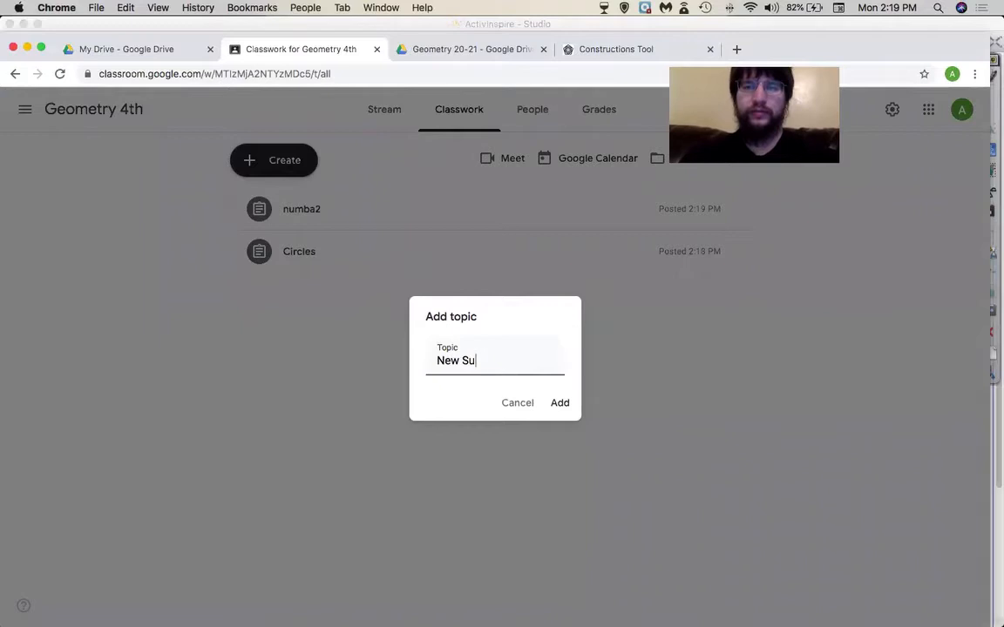
{"action": "key", "text": "BackSpace"}
{"action": "type", "text": "tuff"}
{"action": "key", "text": "Return"}
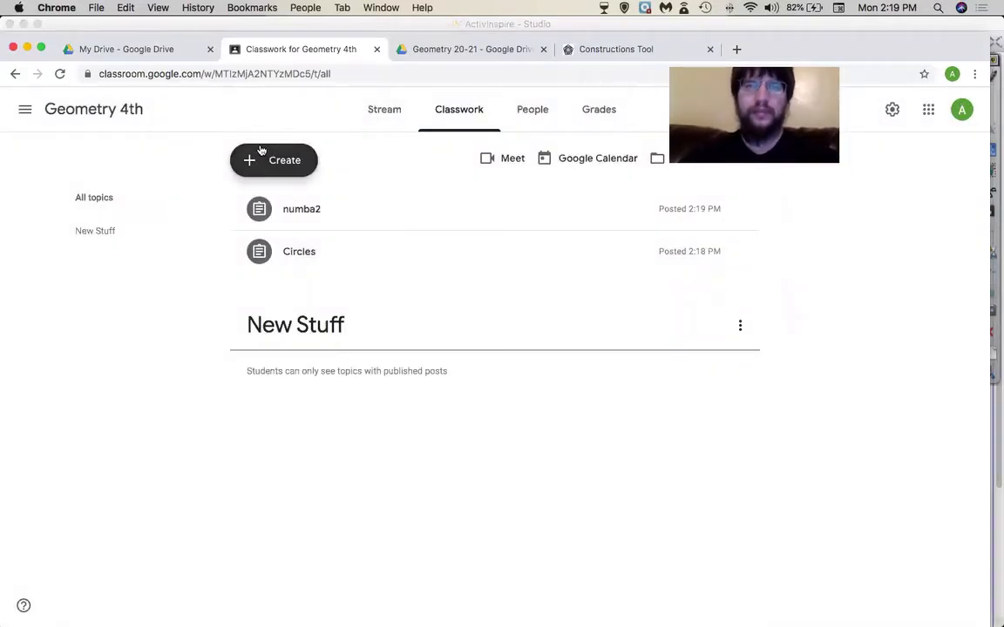
- Add a second topic named 'Old Stuff'
{"action": "left_click", "coordinate": [260, 153]}
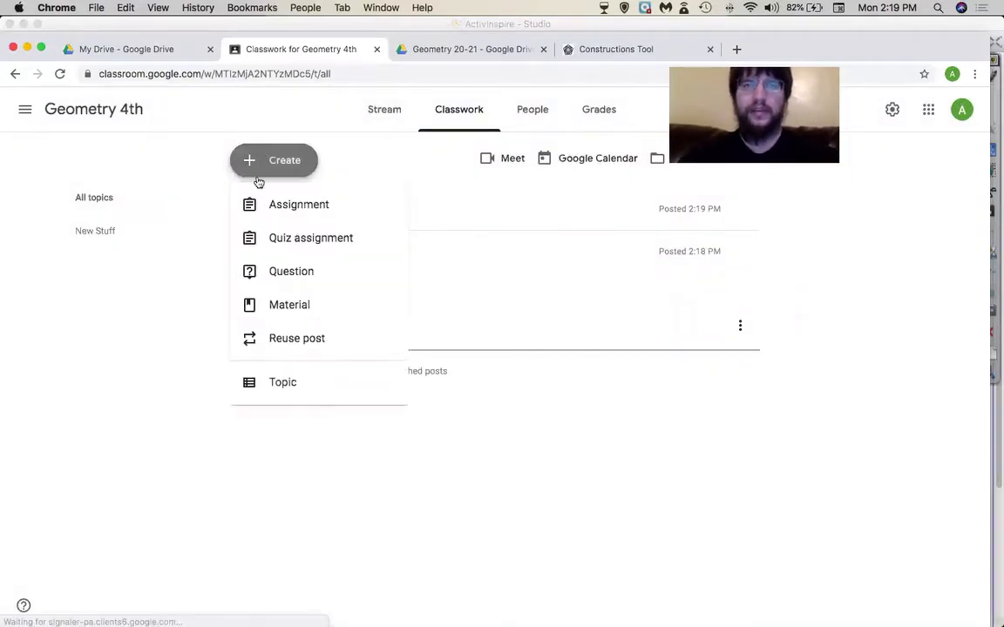
{"action": "left_click", "coordinate": [280, 383]}
{"action": "type", "text": "Old Stuff"}
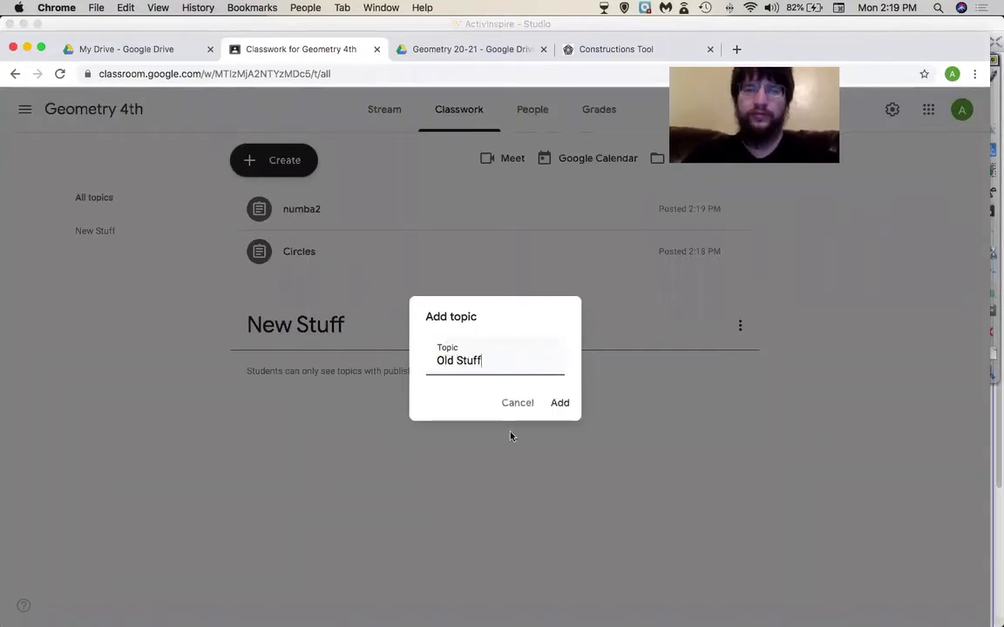
{"action": "left_click", "coordinate": [560, 402]}
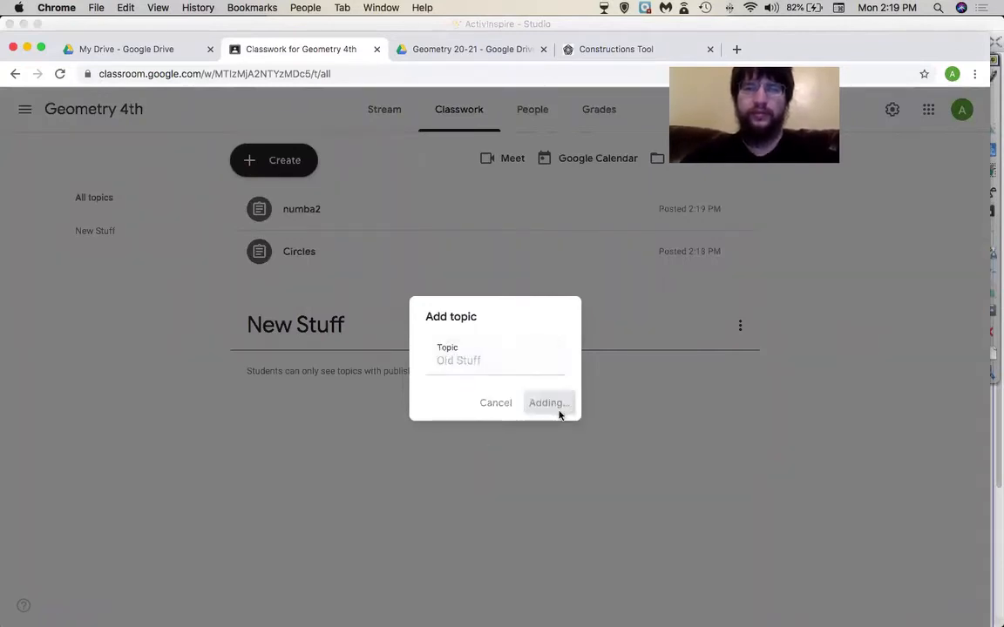
- Drag numba2 into Old Stuff and Circles into New Stuff, moving New Stuff upward
{"action": "left_click_drag", "start_coordinate": [291, 214], "coordinate": [332, 342]}
{"action": "left_click_drag", "start_coordinate": [327, 402], "coordinate": [340, 254]}
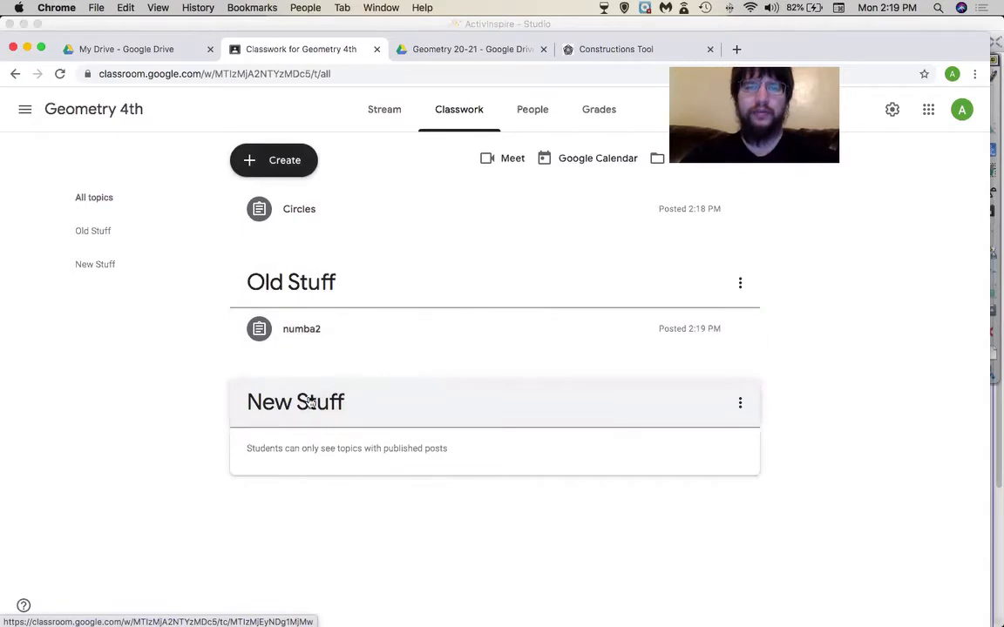
{"action": "left_click_drag", "start_coordinate": [617, 404], "coordinate": [601, 263]}
{"action": "left_click_drag", "start_coordinate": [331, 222], "coordinate": [350, 286]}
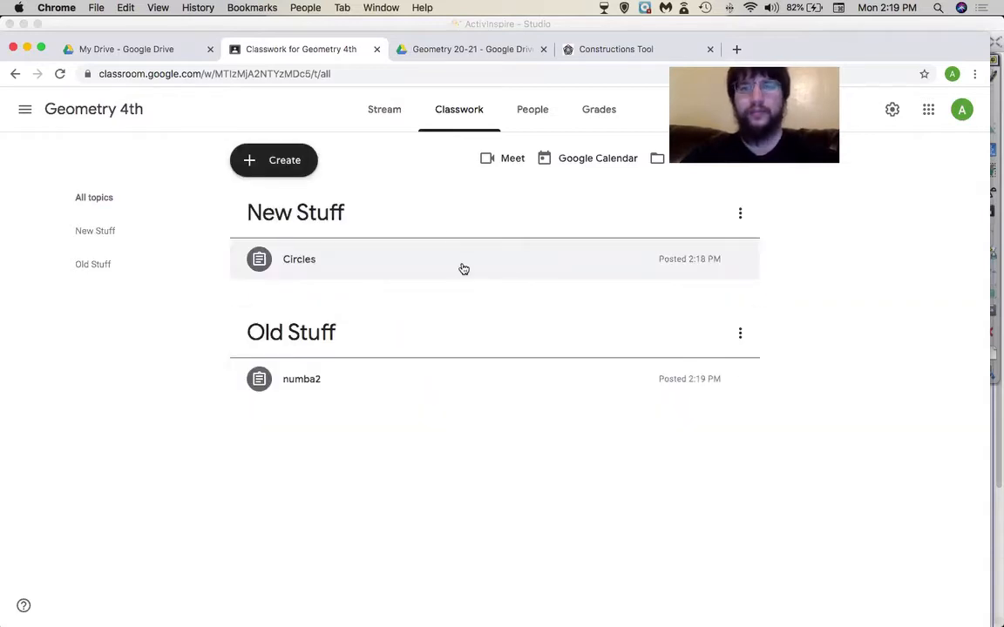
- Reorder the topics until New Stuff, holding Circles, sits above Old Stuff
{"action": "left_click_drag", "start_coordinate": [441, 228], "coordinate": [424, 267]}
{"action": "left_click_drag", "start_coordinate": [376, 198], "coordinate": [417, 333]}
{"action": "left_click_drag", "start_coordinate": [298, 271], "coordinate": [302, 333]}
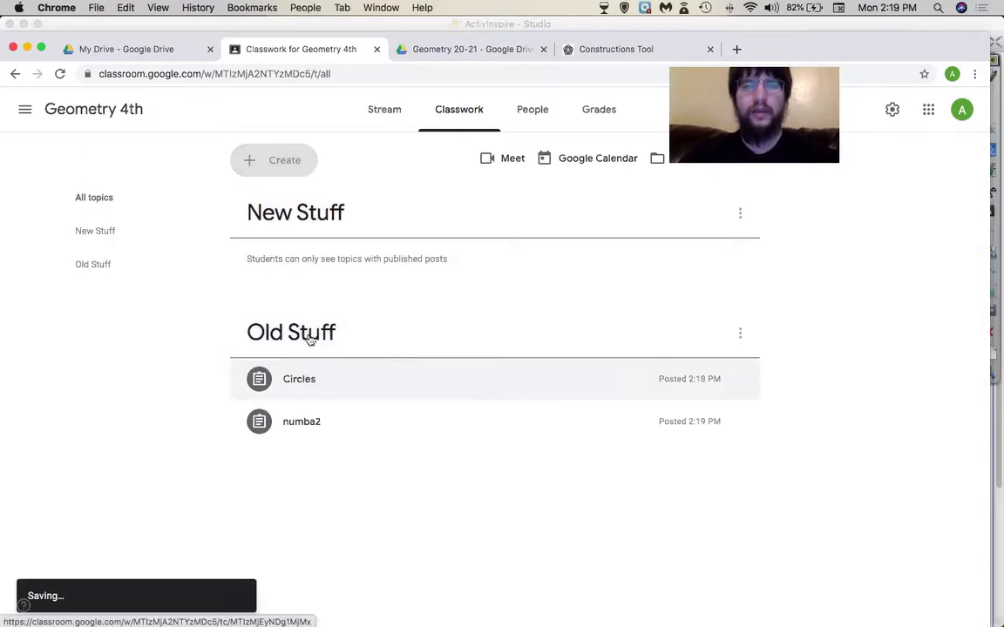
{"action": "left_click_drag", "start_coordinate": [304, 382], "coordinate": [329, 244]}
{"action": "left_click_drag", "start_coordinate": [498, 228], "coordinate": [488, 311]}
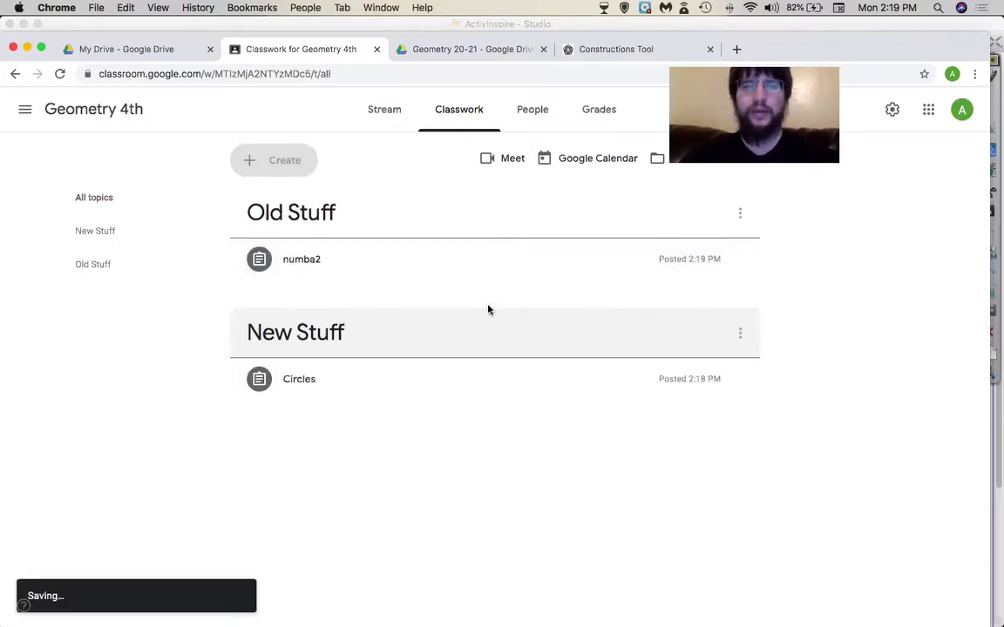
{"action": "left_click_drag", "start_coordinate": [475, 224], "coordinate": [478, 265]}
{"action": "left_click_drag", "start_coordinate": [402, 215], "coordinate": [409, 306]}
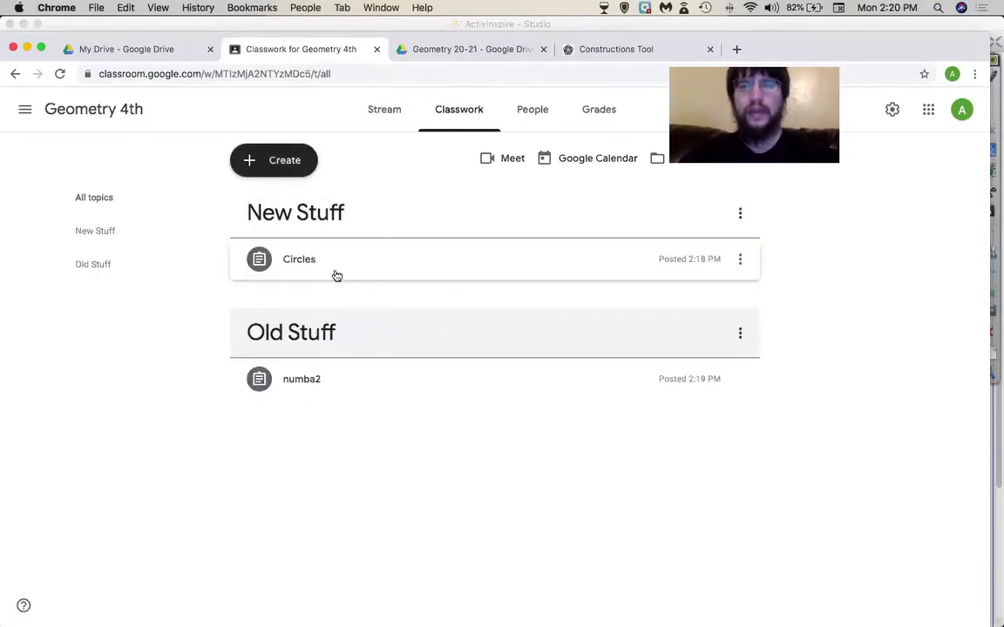
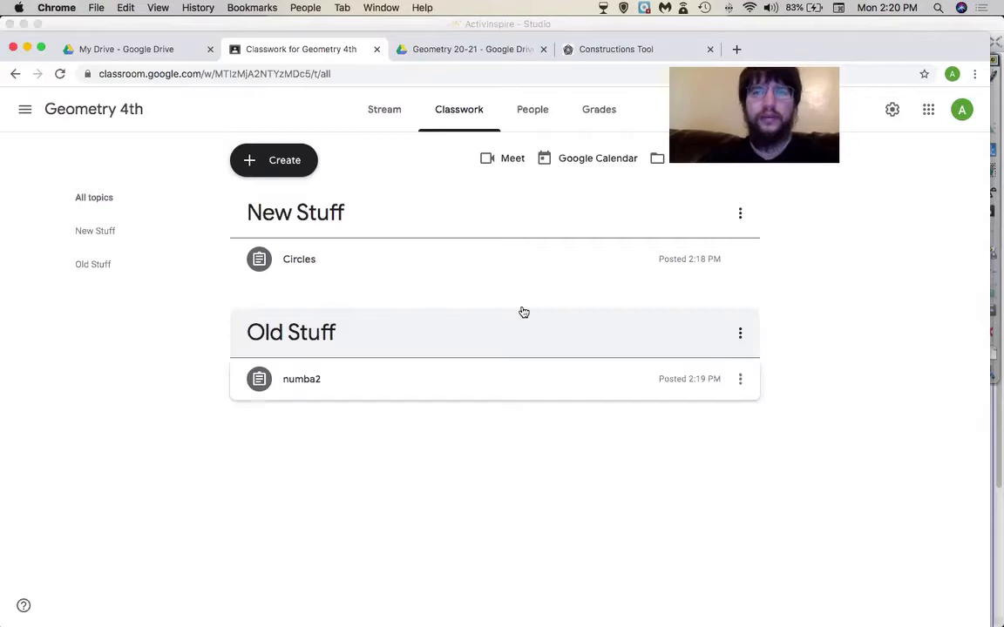
- Advance the ActivInspire flipchart two pages to page 4, the Google Classroom setup slide
{"action": "mouse_move", "coordinate": [632, 600]}
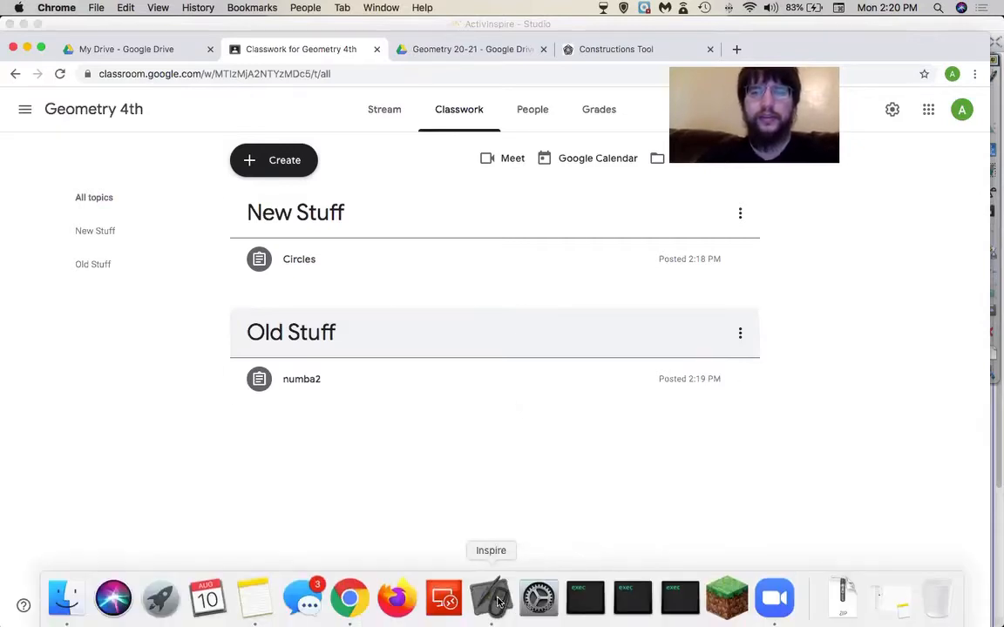
{"action": "left_click", "coordinate": [493, 600]}
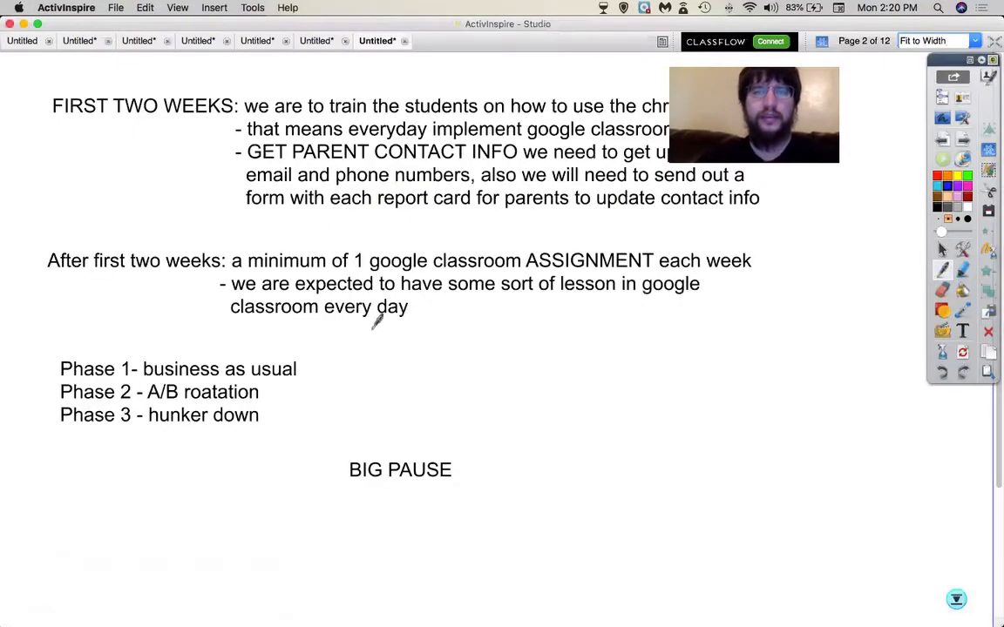
{"action": "left_click", "coordinate": [965, 144]}
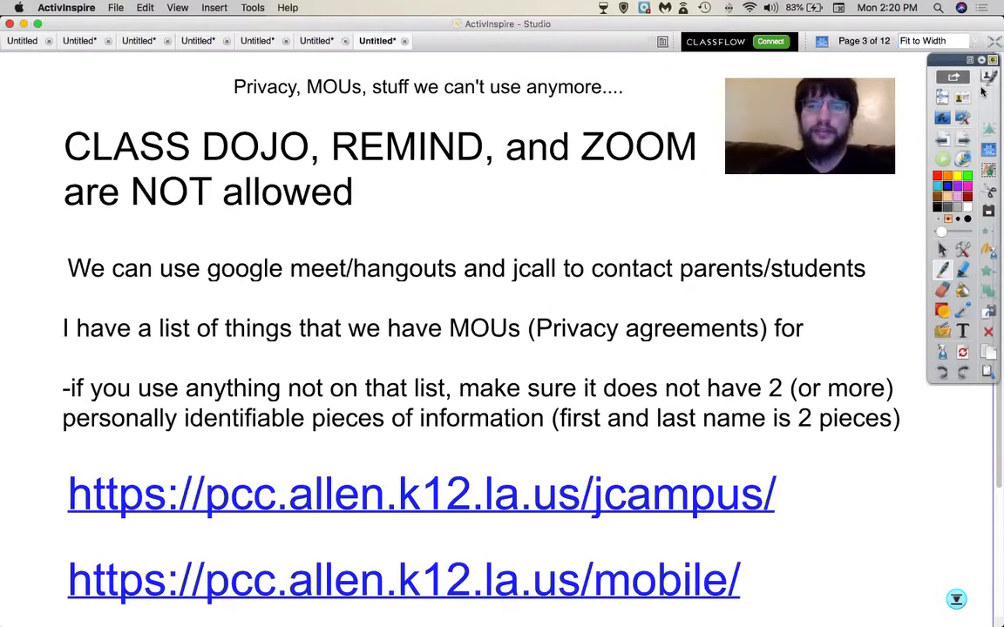
{"action": "left_click", "coordinate": [963, 142]}
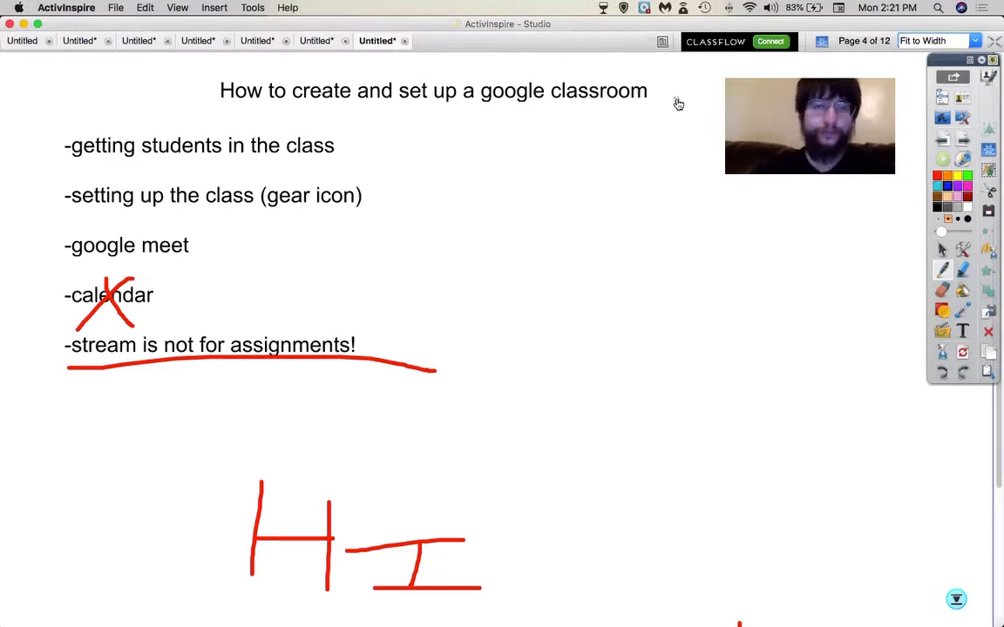
{"action": "key", "text": "super+Tab"}
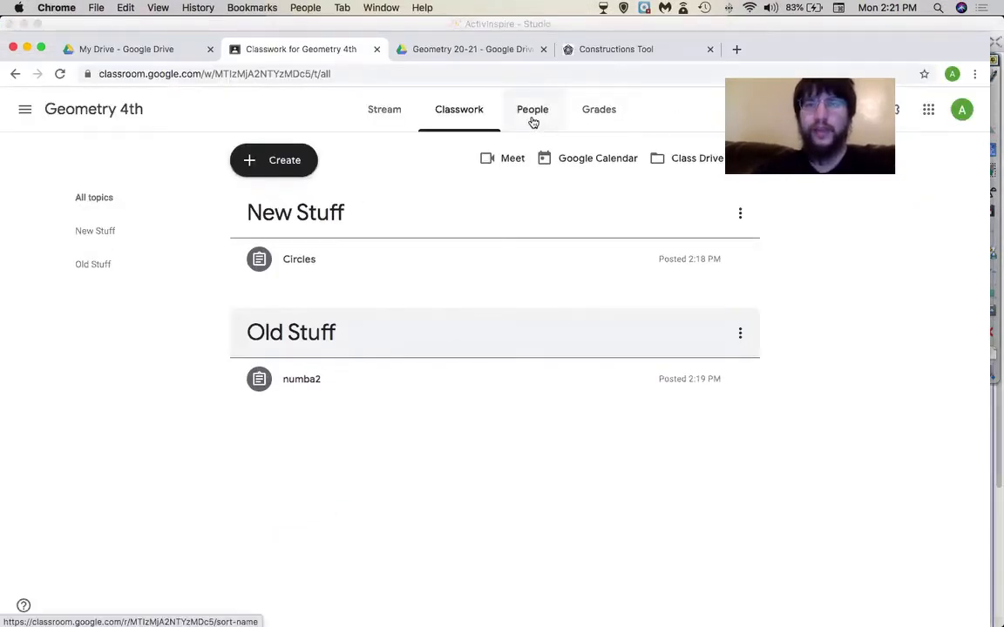
- Show the Geometry 4th People page with its one teacher and no students
{"action": "left_click", "coordinate": [533, 112]}
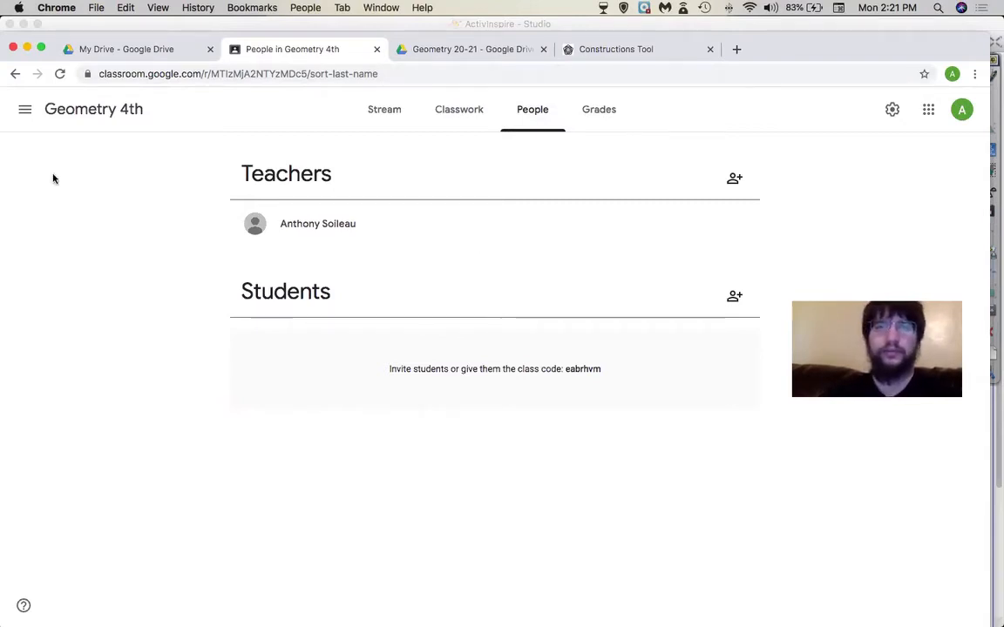
{"action": "left_click", "coordinate": [24, 109]}
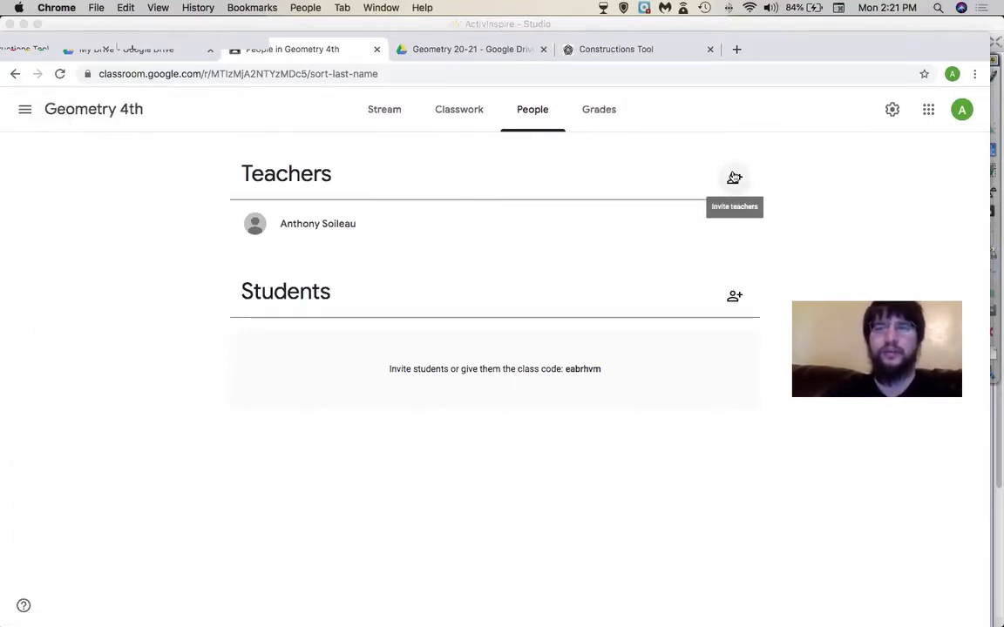
- Search for a colleague by name and invite them as a co-teacher of Geometry 4th
{"action": "left_click", "coordinate": [734, 177]}
{"action": "type", "text": "al"}
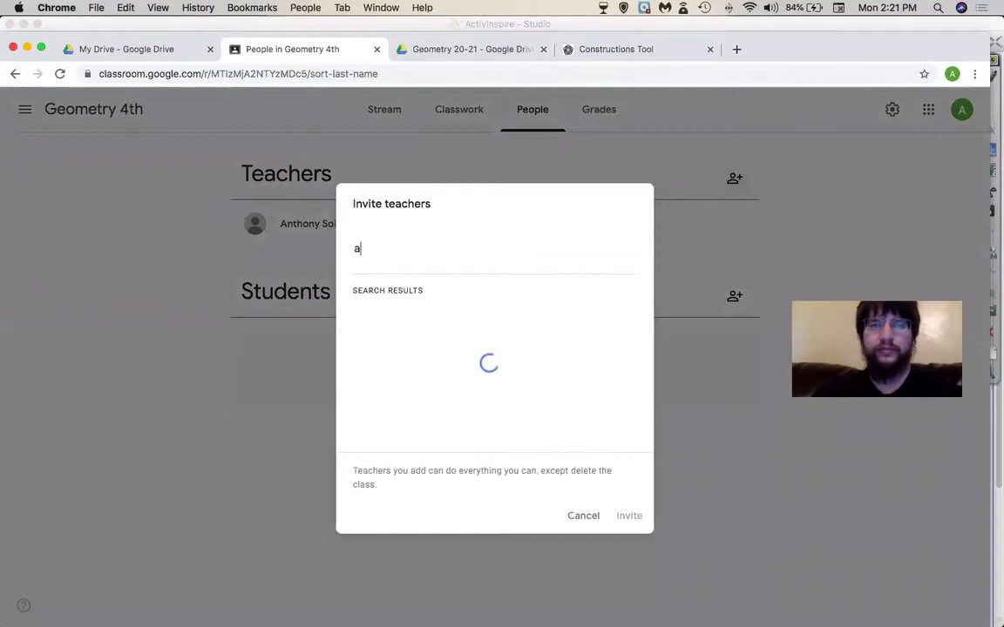
{"action": "type", "text": "ejan"}
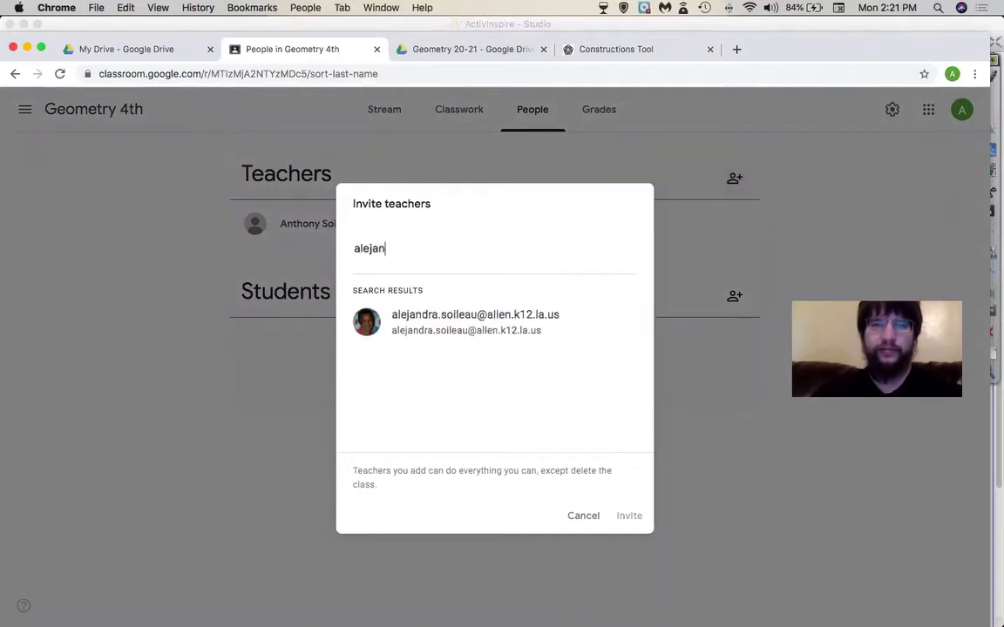
{"action": "left_click", "coordinate": [460, 329]}
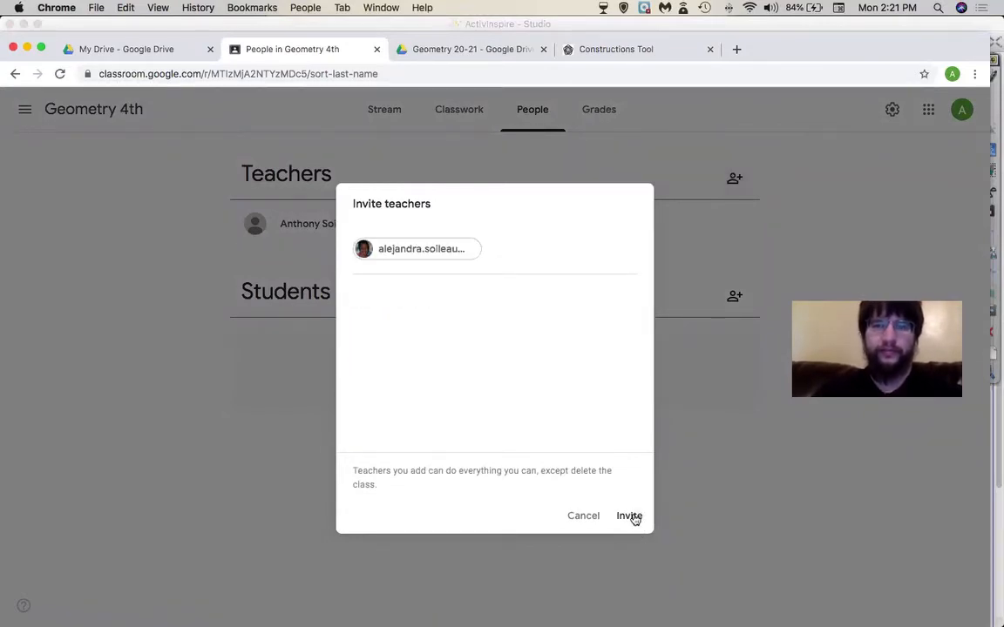
{"action": "left_click", "coordinate": [629, 517]}
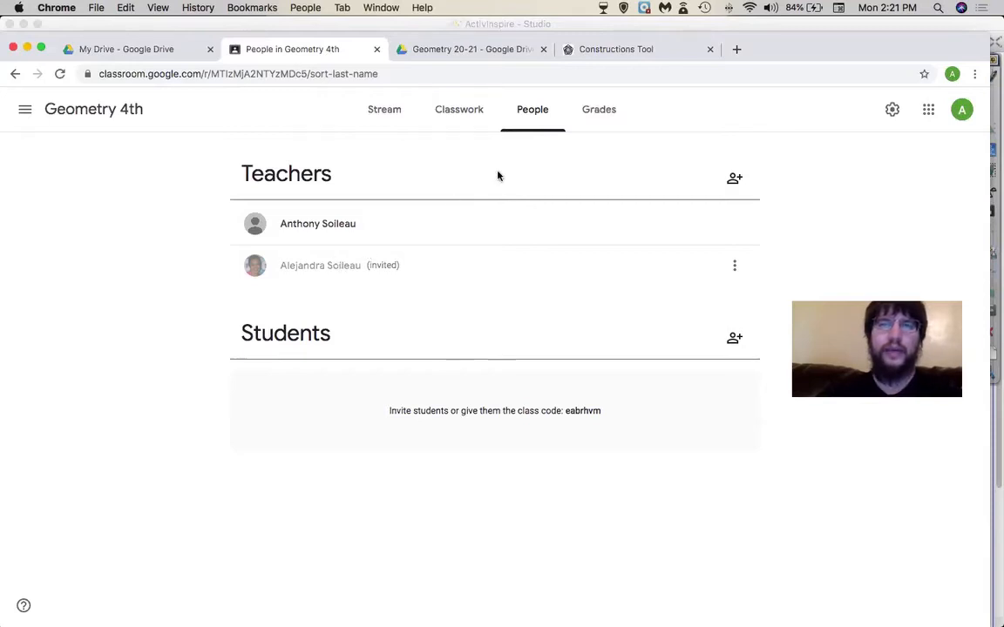
{"action": "left_click", "coordinate": [22, 114]}
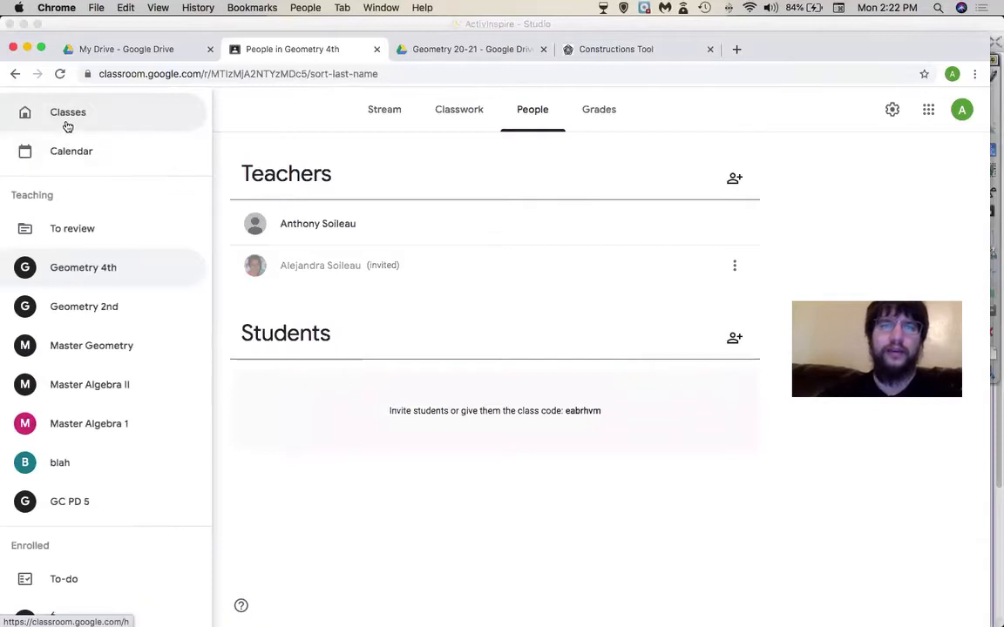
{"action": "left_click", "coordinate": [116, 114]}
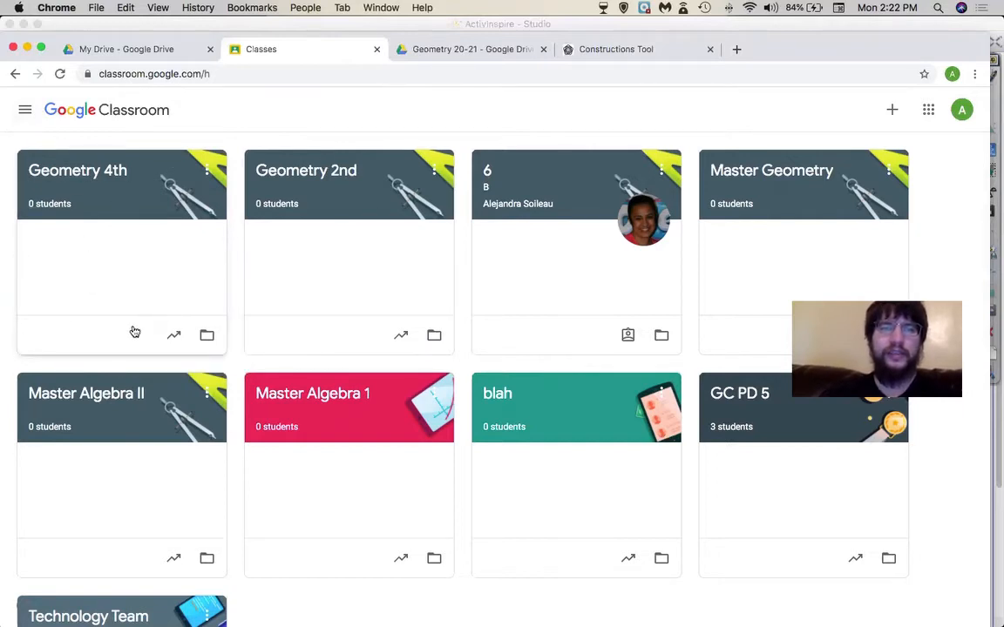
{"action": "left_click", "coordinate": [27, 111]}
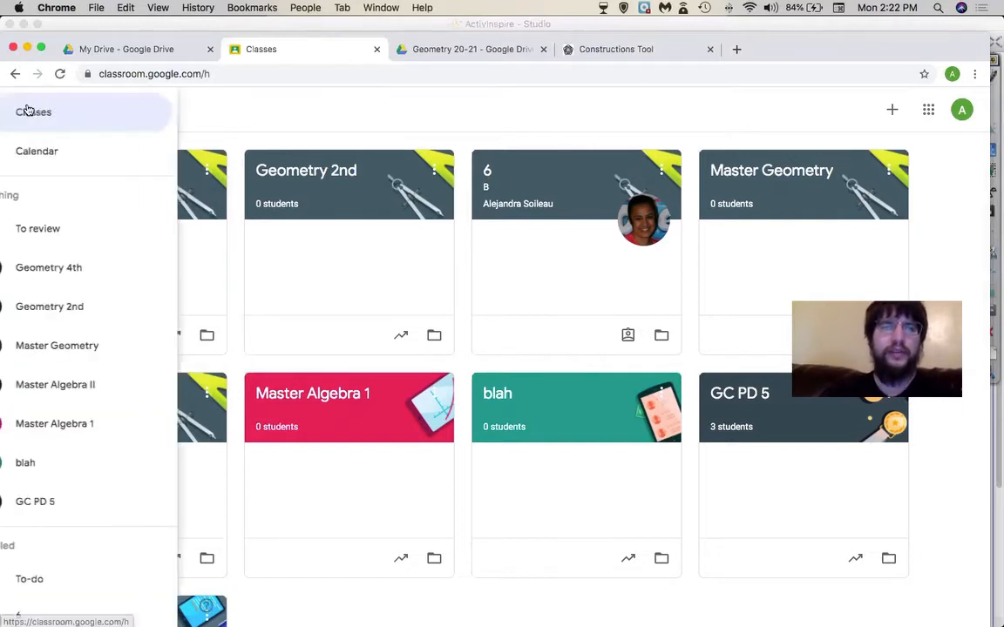
{"action": "left_click", "coordinate": [83, 264]}
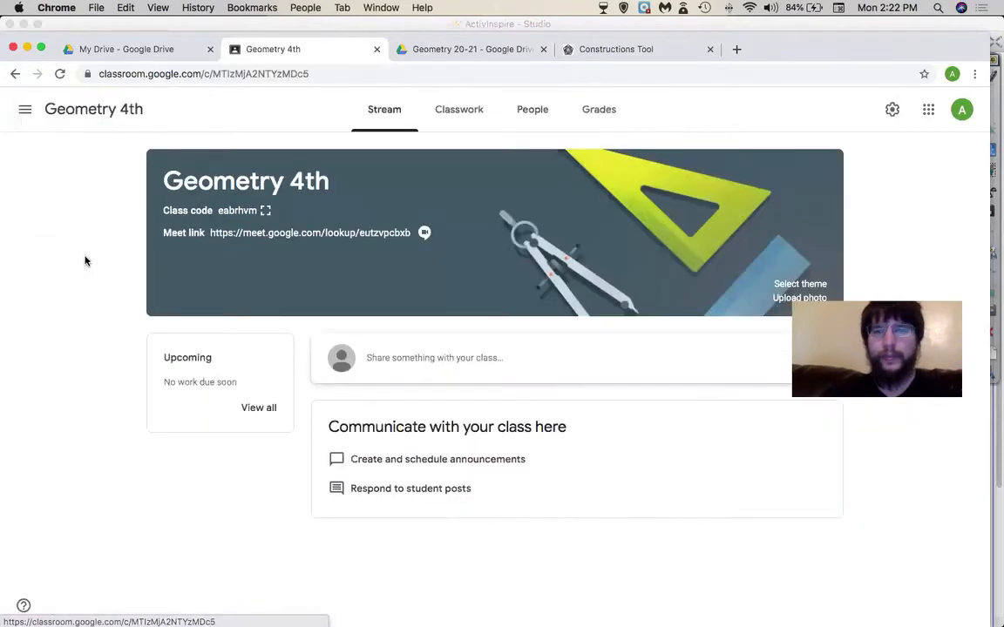
{"action": "left_click", "coordinate": [522, 104]}
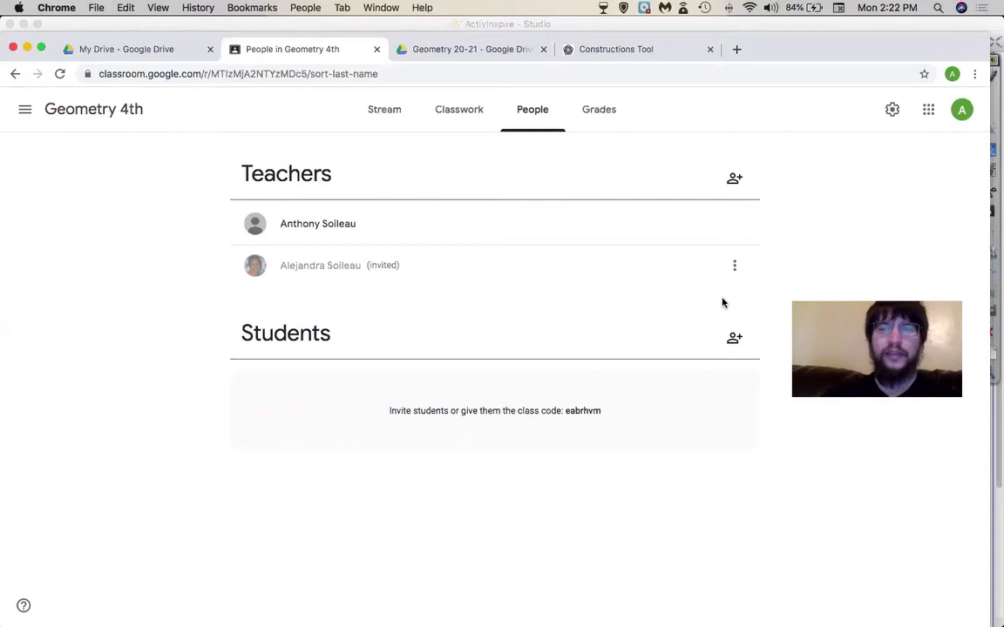
{"action": "double_click", "coordinate": [572, 412]}
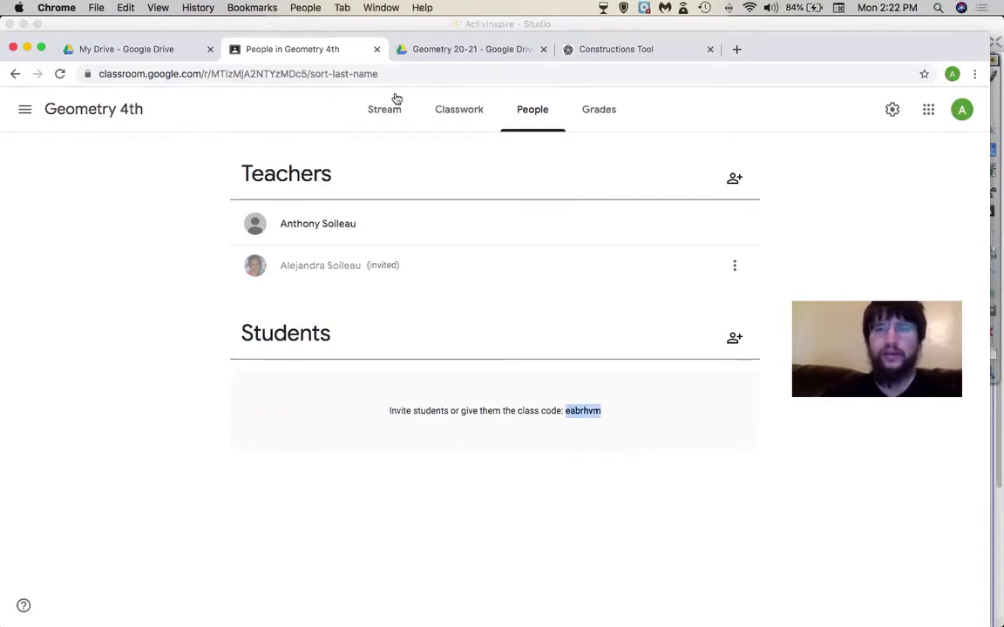
{"action": "left_click", "coordinate": [394, 99]}
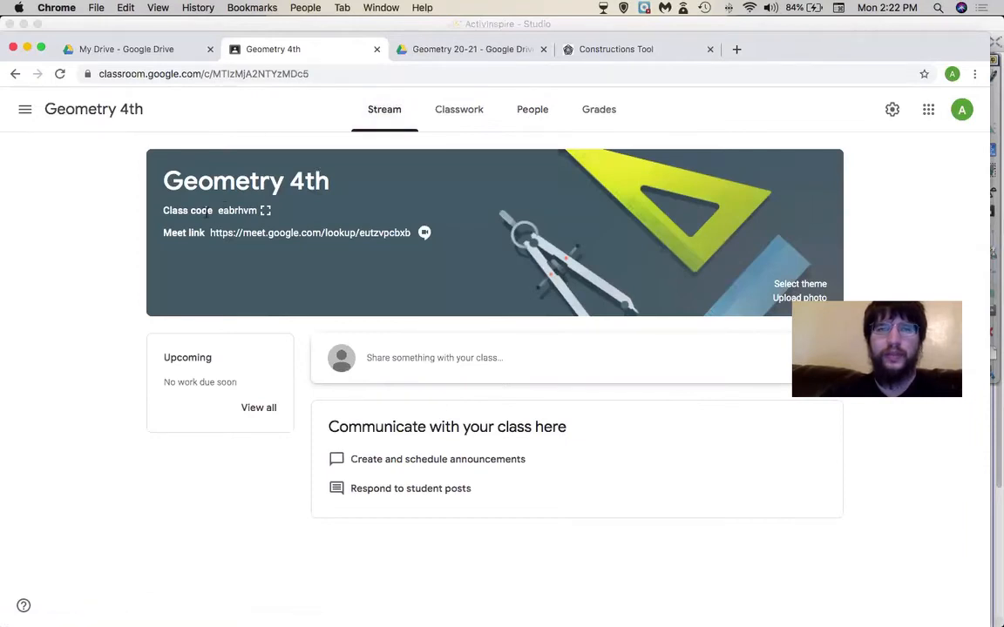
{"action": "left_click", "coordinate": [266, 211]}
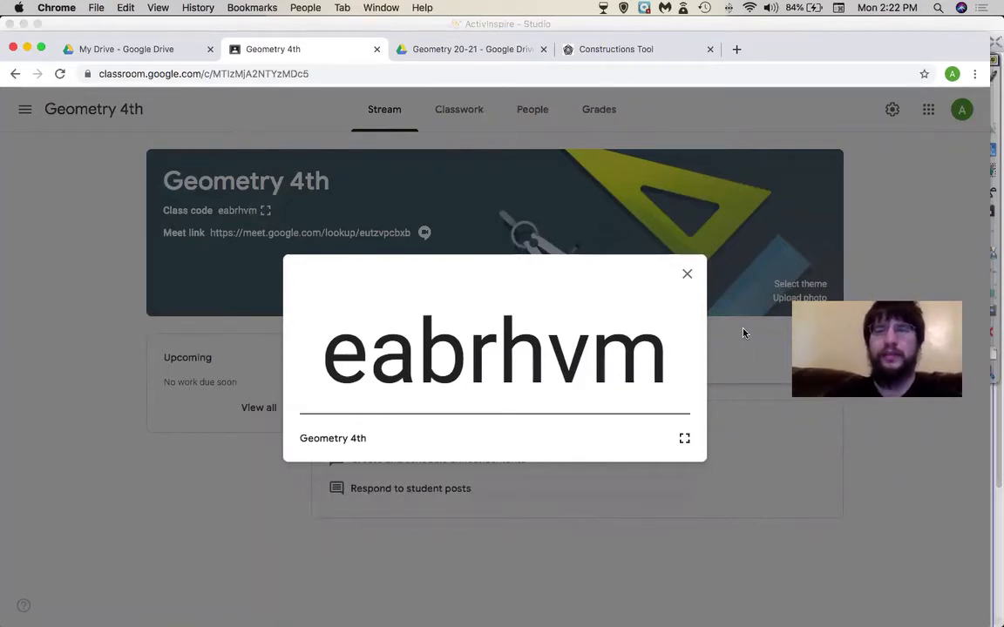
{"action": "left_click", "coordinate": [688, 277]}
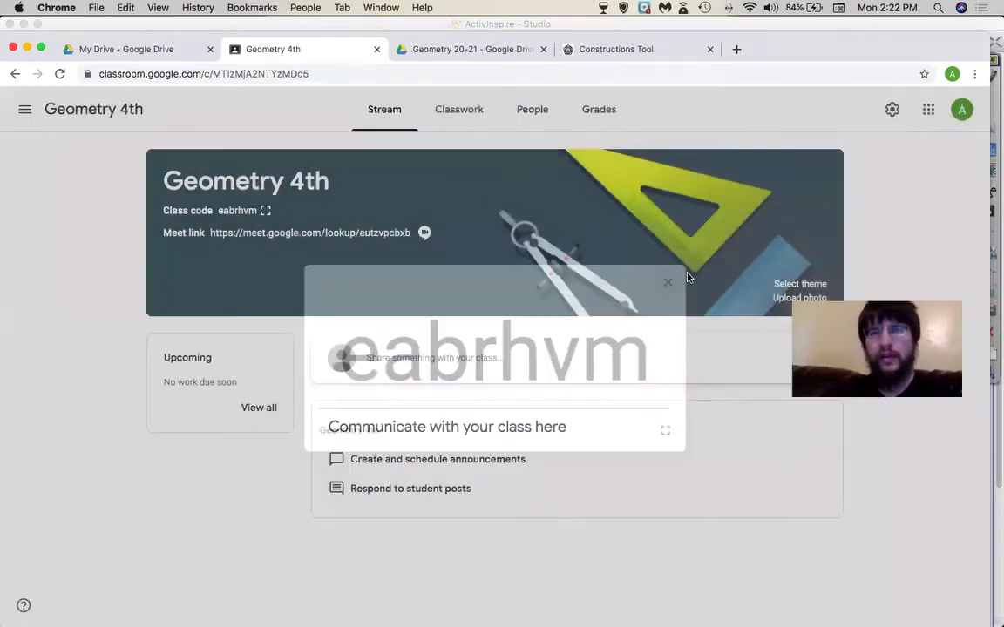
{"action": "left_click", "coordinate": [539, 114]}
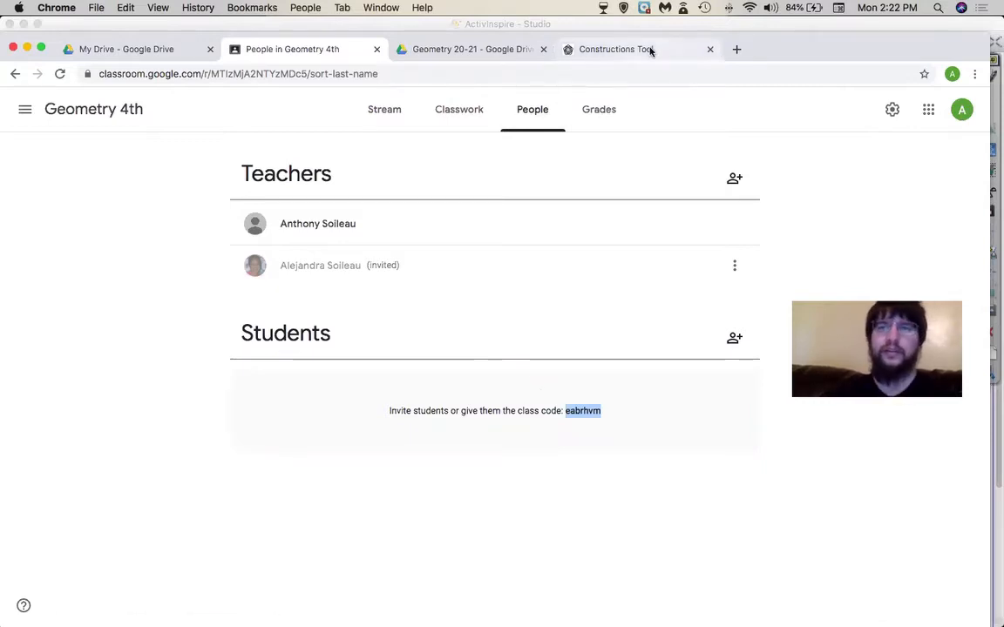
- Open a new Chrome tab and go to My Drive through the Google apps grid
{"action": "left_click", "coordinate": [737, 51]}
{"action": "type", "text": "sh"}
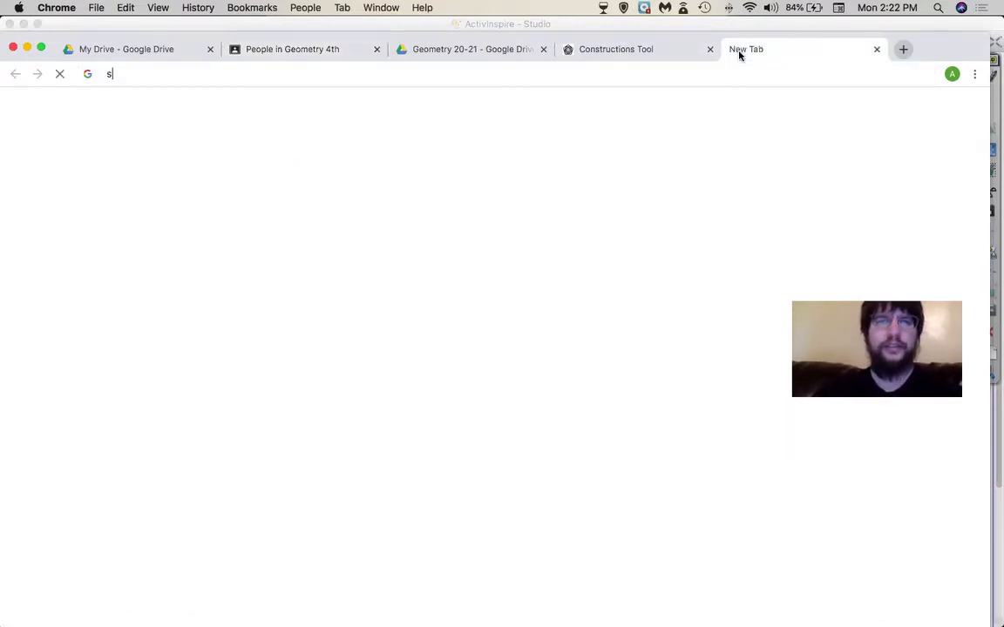
{"action": "key", "text": "BackSpace"}
{"action": "key", "text": "BackSpace"}
{"action": "type", "text": "stu"}
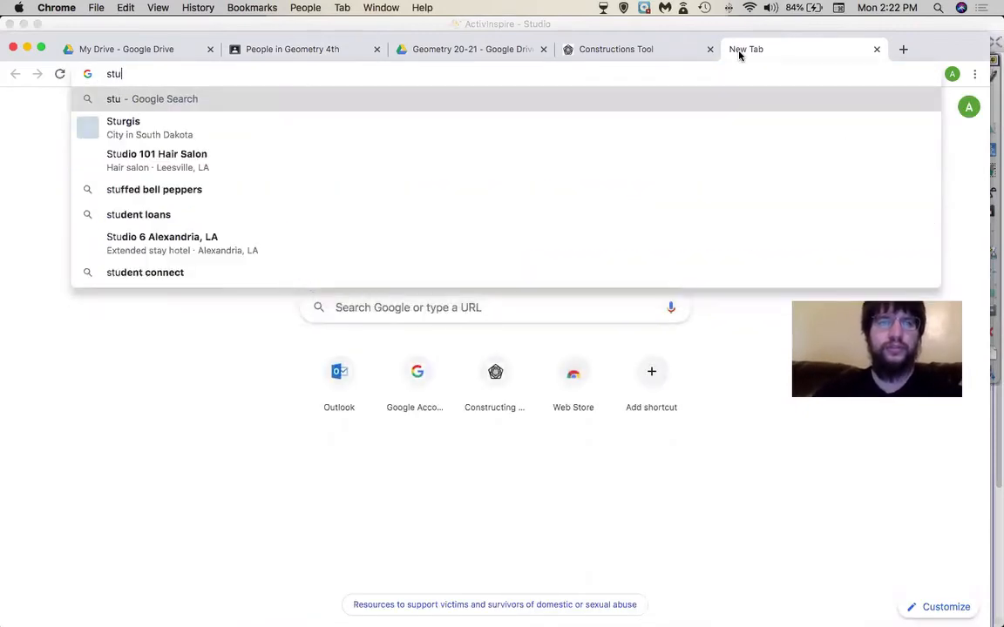
{"action": "type", "text": "dent"}
{"action": "key", "text": "BackSpace"}
{"action": "key", "text": "BackSpace"}
{"action": "key", "text": "BackSpace"}
{"action": "key", "text": "BackSpace"}
{"action": "key", "text": "BackSpace"}
{"action": "key", "text": "BackSpace"}
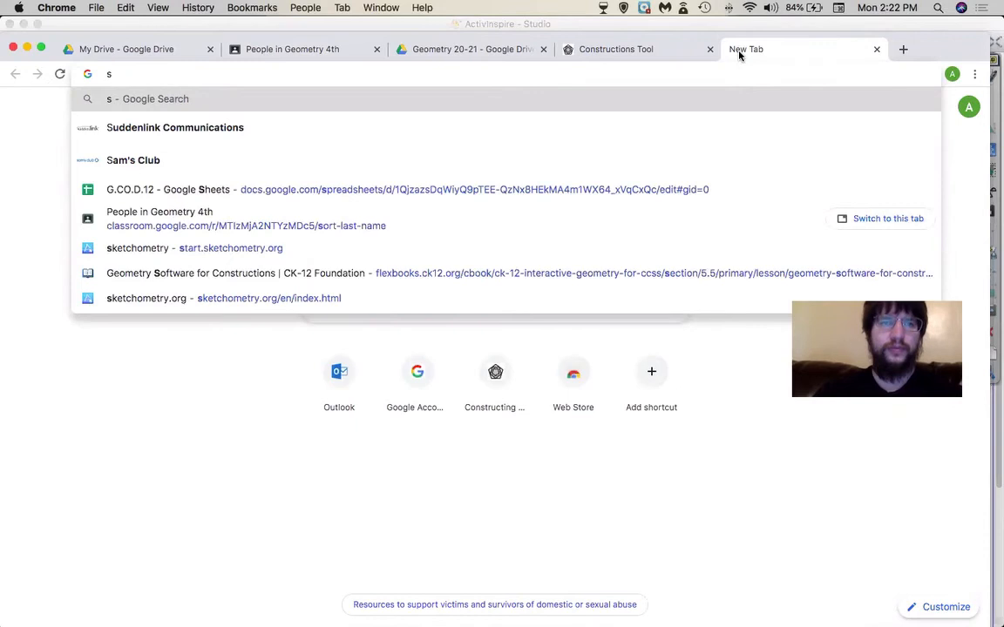
{"action": "key", "text": "BackSpace"}
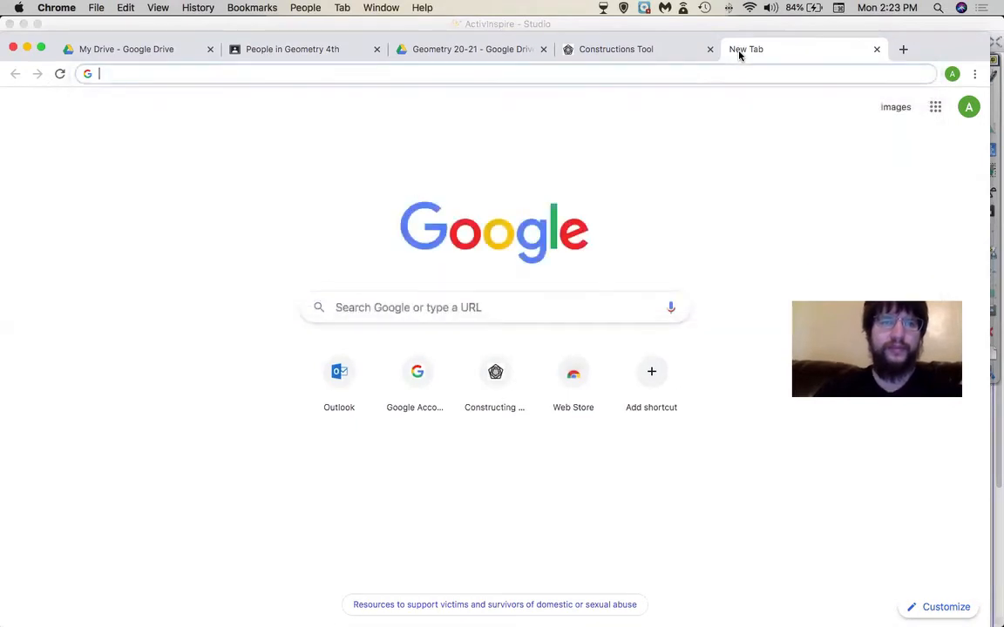
{"action": "left_click", "coordinate": [933, 108]}
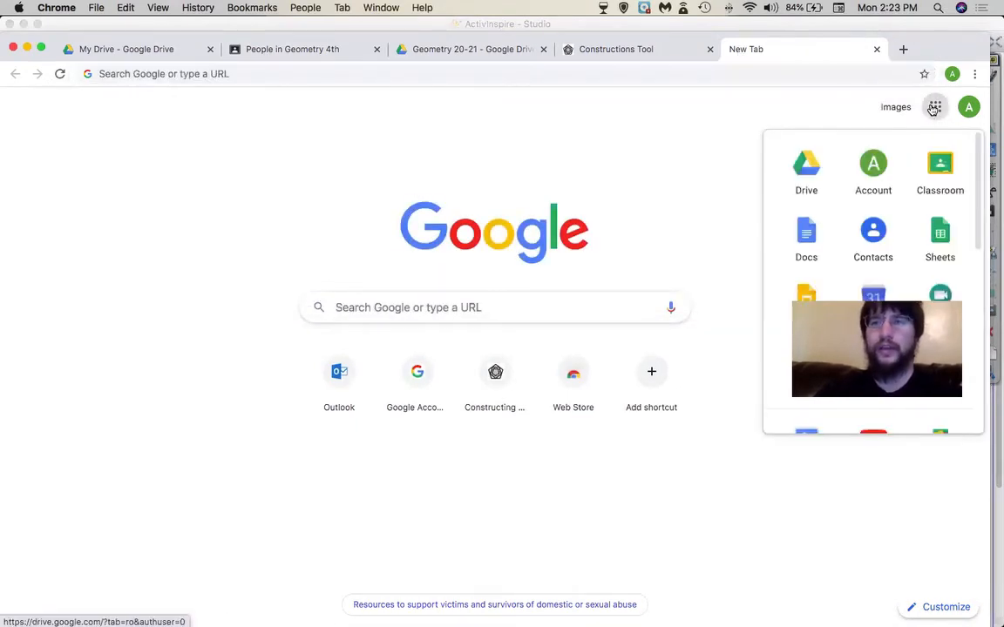
{"action": "left_click", "coordinate": [806, 165]}
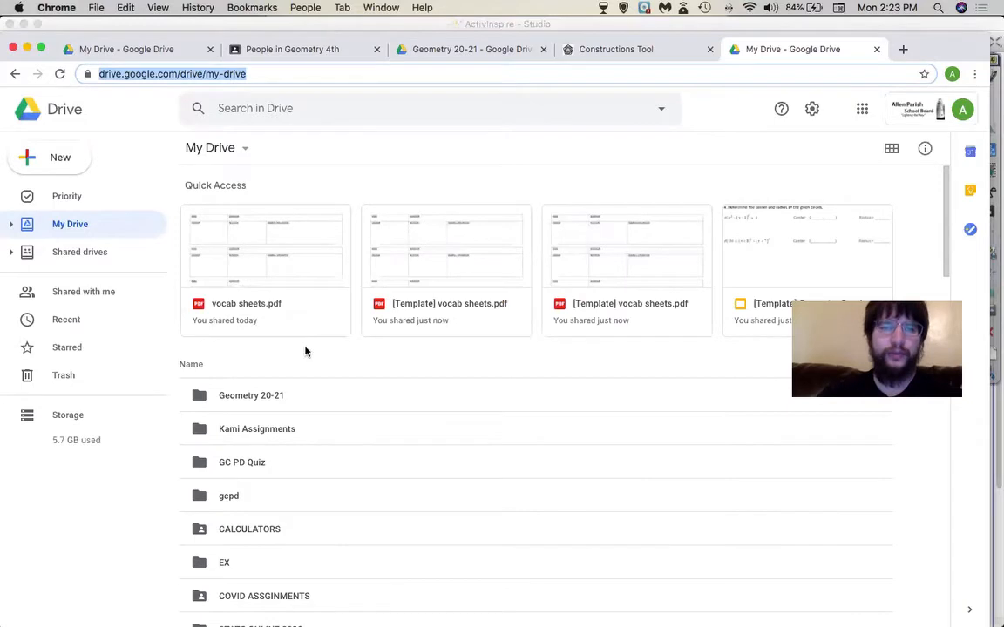
- Search Drive for 'student' and open the Student Email generator spreadsheet
{"action": "left_click", "coordinate": [363, 114]}
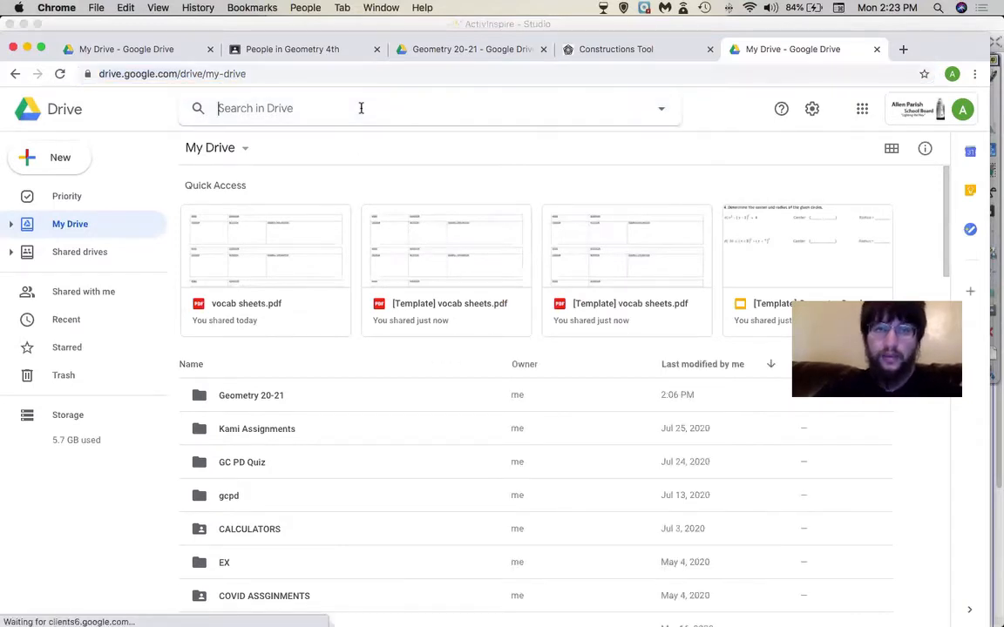
{"action": "type", "text": "student"}
{"action": "key", "text": "Return"}
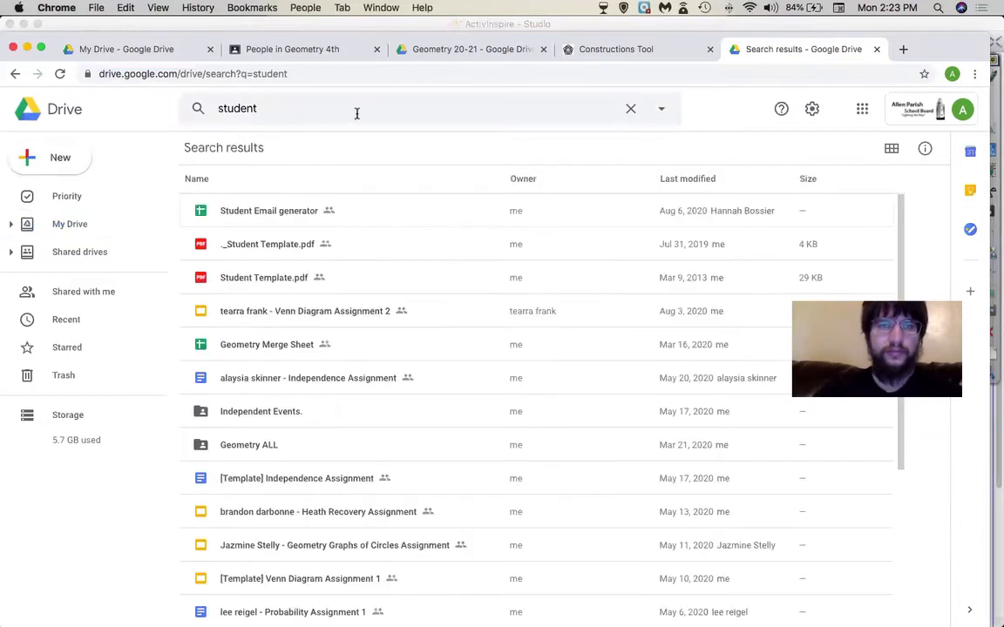
{"action": "double_click", "coordinate": [258, 211]}
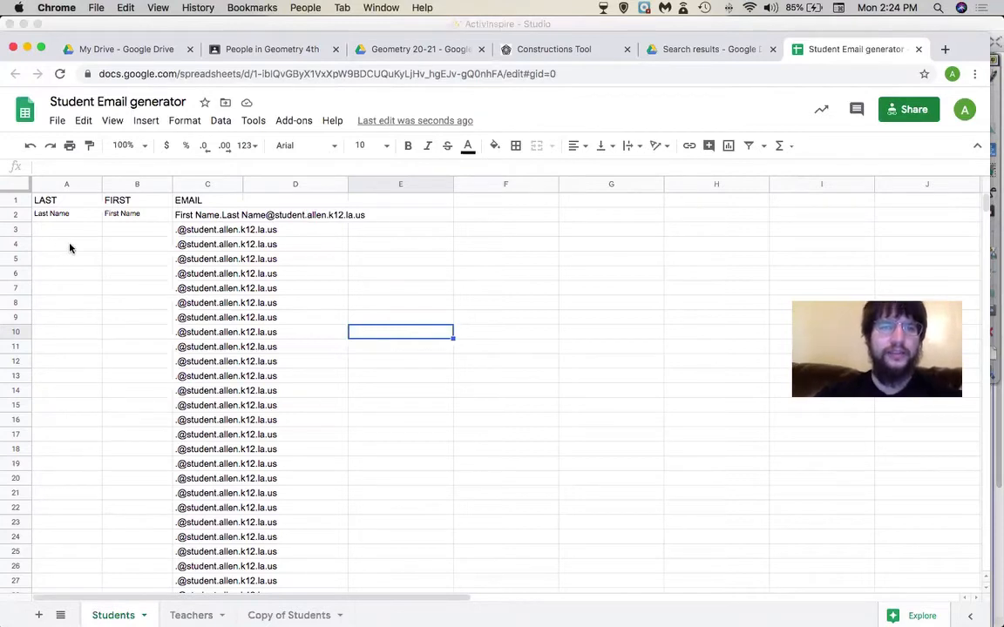
- Enter two sample students' last and first names in rows 3 and 4
{"action": "left_click", "coordinate": [93, 232]}
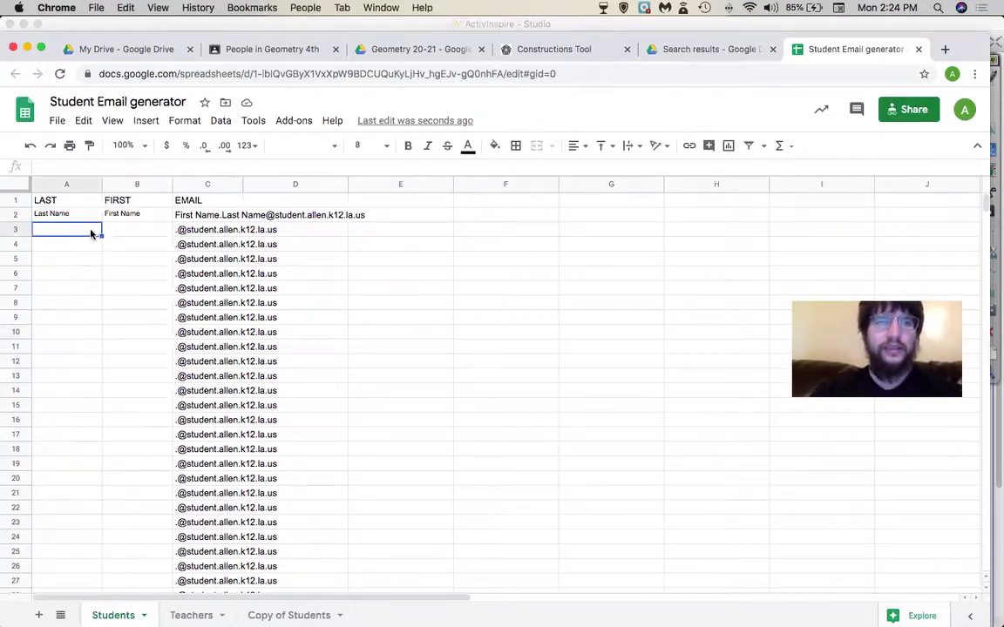
{"action": "type", "text": "billy"}
{"action": "key", "text": "Tab"}
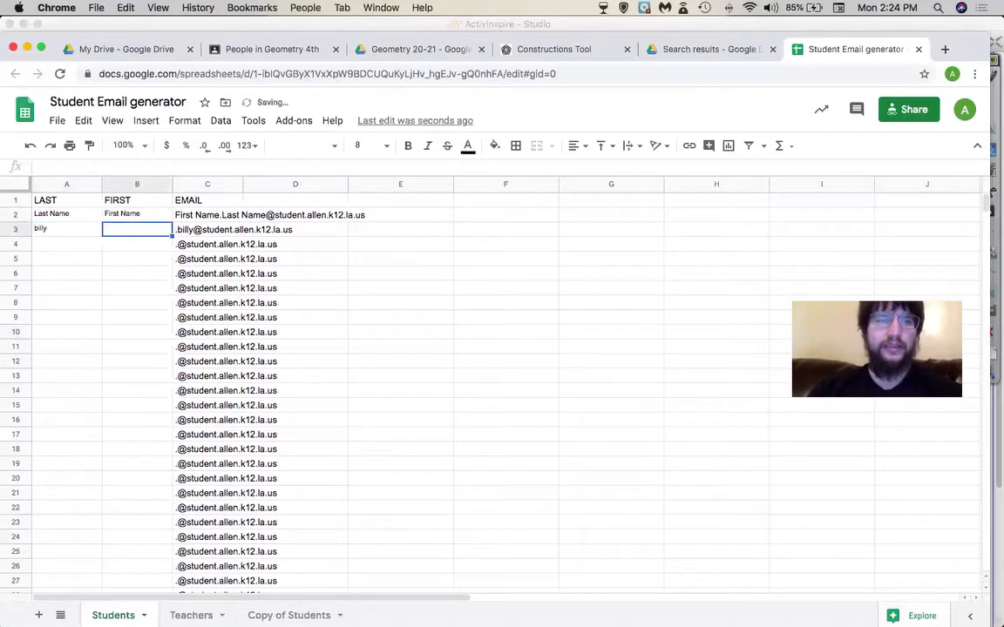
{"action": "type", "text": "bob"}
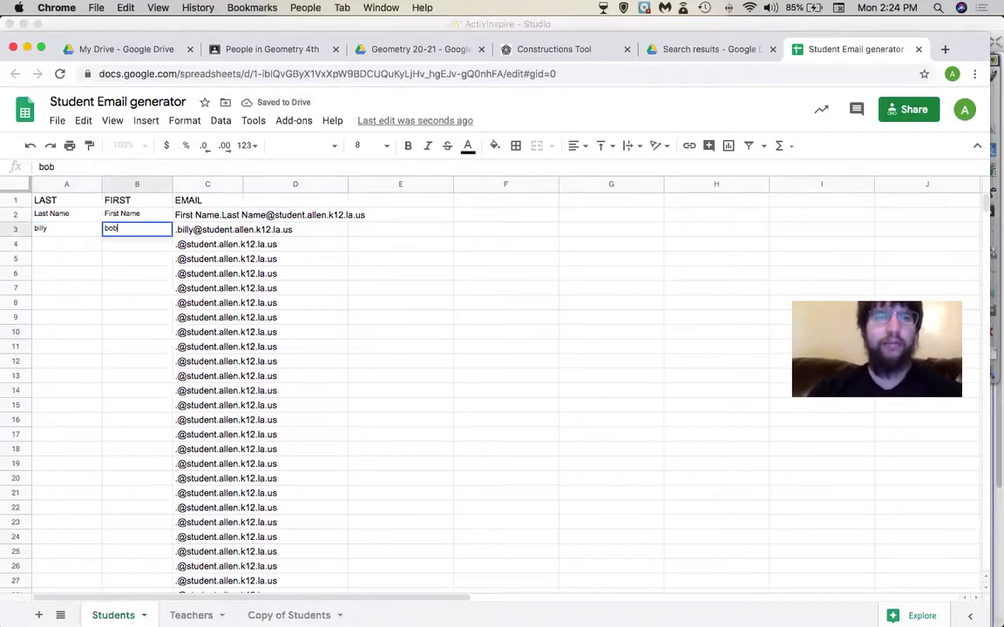
{"action": "key", "text": "Return"}
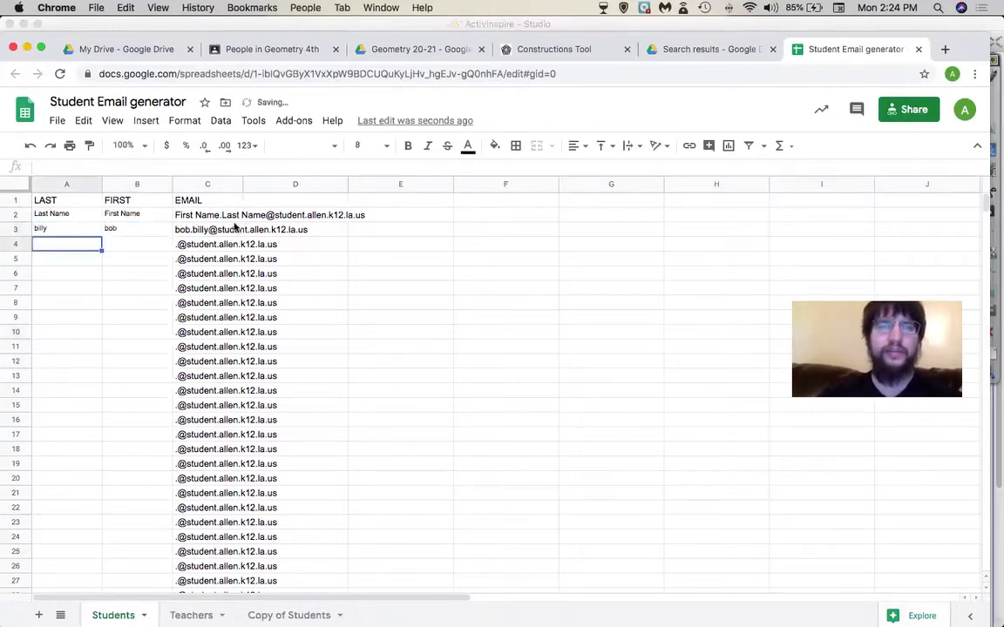
{"action": "type", "text": "asd"}
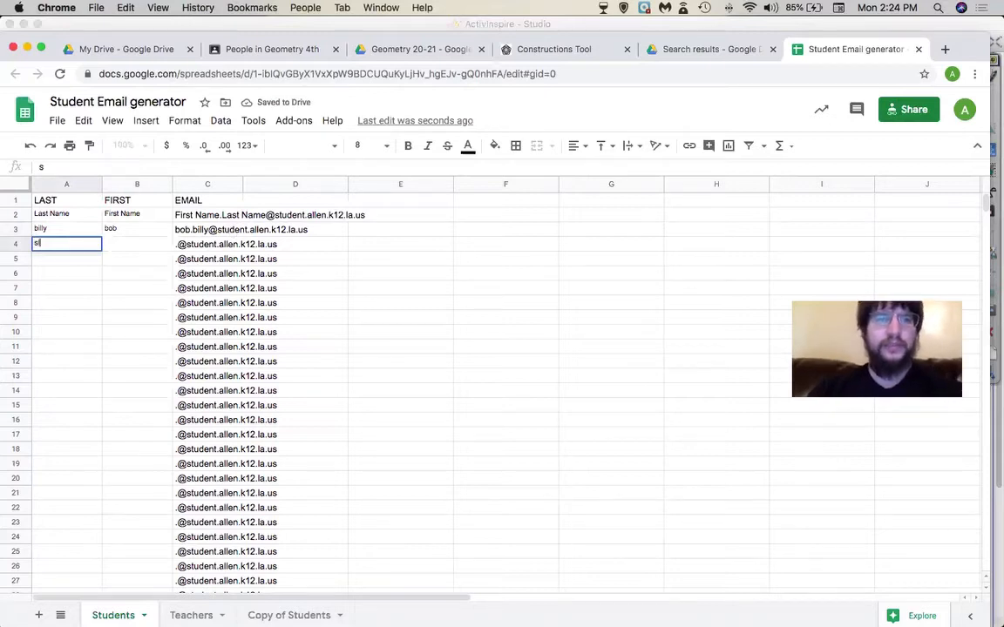
{"action": "key", "text": "BackSpace"}
{"action": "key", "text": "BackSpace"}
{"action": "key", "text": "BackSpace"}
{"action": "type", "text": "mae"}
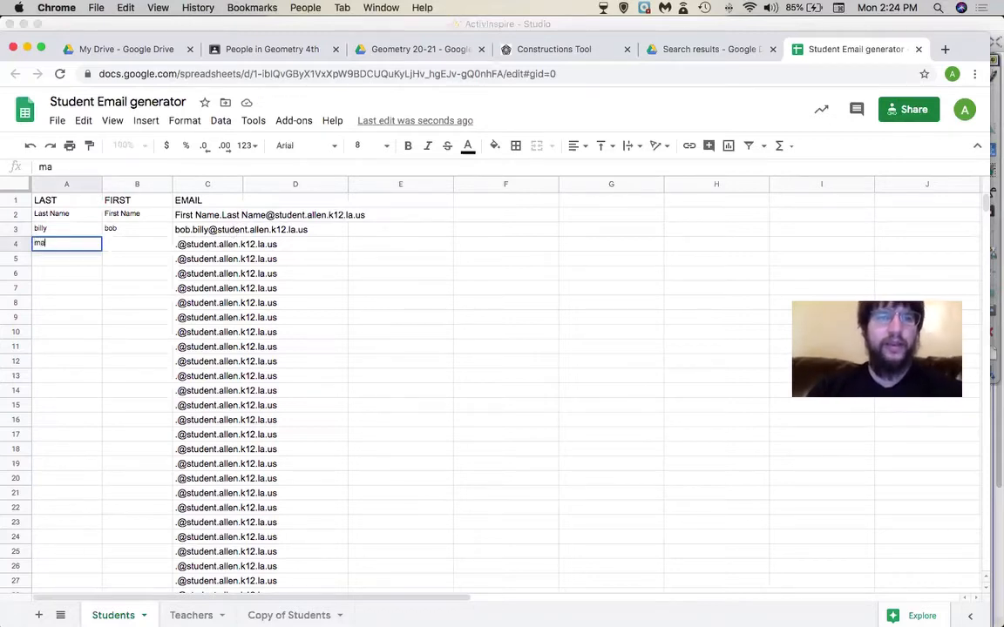
{"action": "key", "text": "Tab"}
{"action": "type", "text": "sally"}
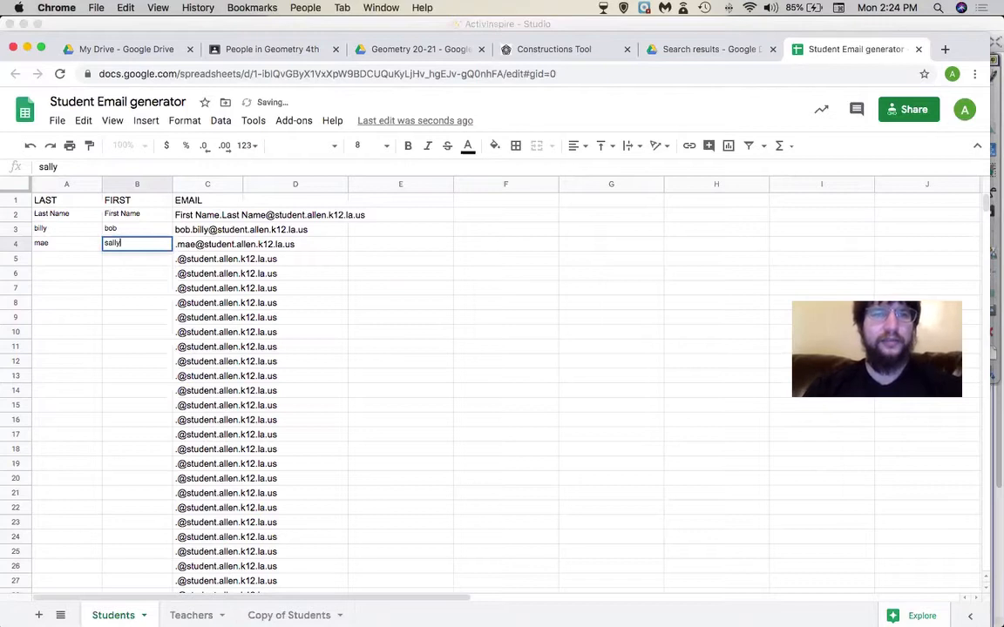
{"action": "key", "text": "Tab"}
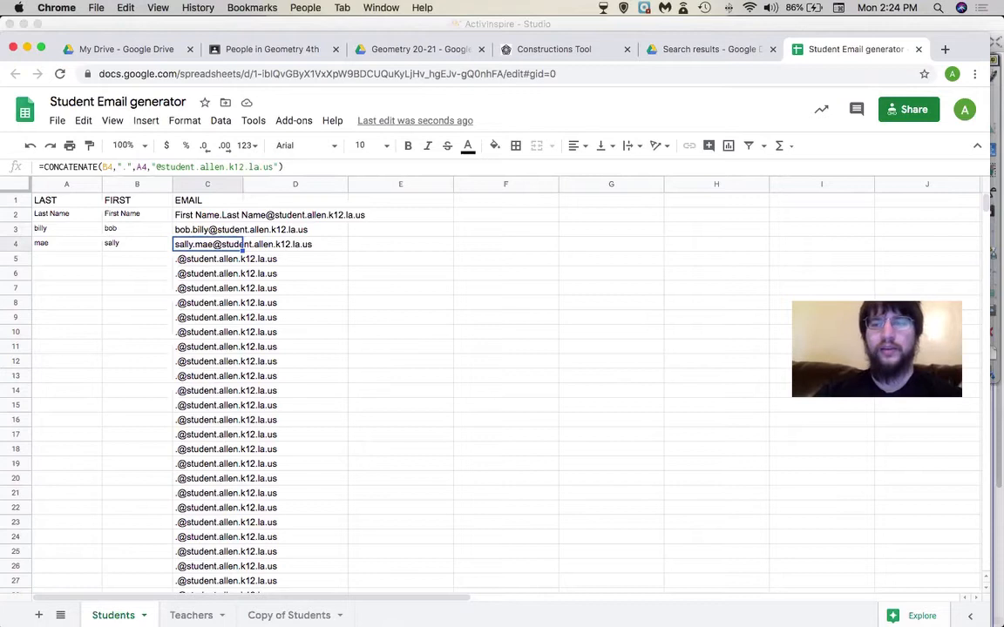
- Type and erase a 'csv' note in F8, then select the email cells C2:C4
{"action": "left_click", "coordinate": [482, 304]}
{"action": "type", "text": "csv"}
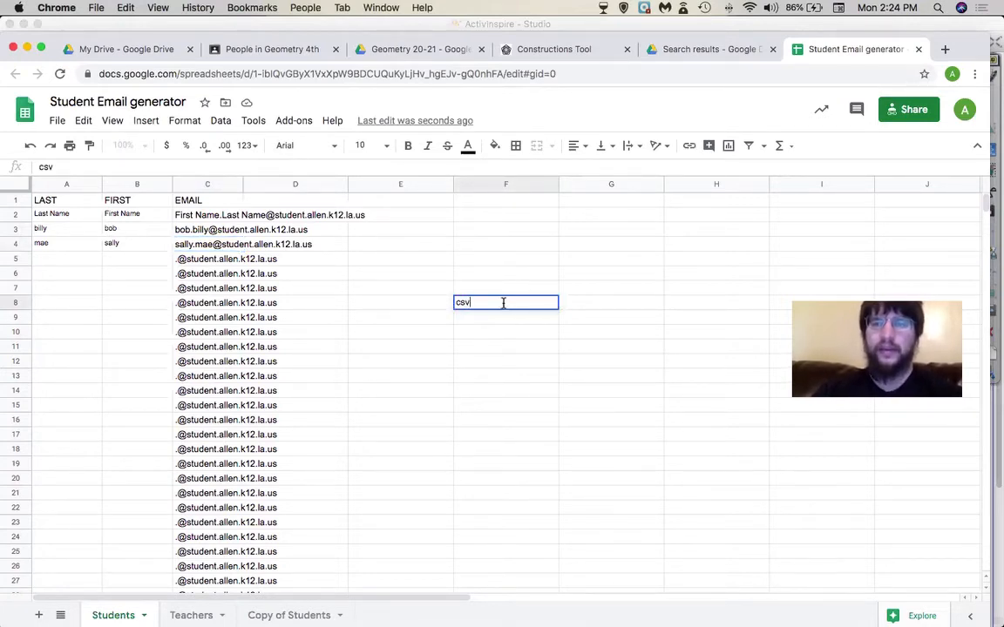
{"action": "key", "text": "BackSpace"}
{"action": "key", "text": "BackSpace"}
{"action": "key", "text": "BackSpace"}
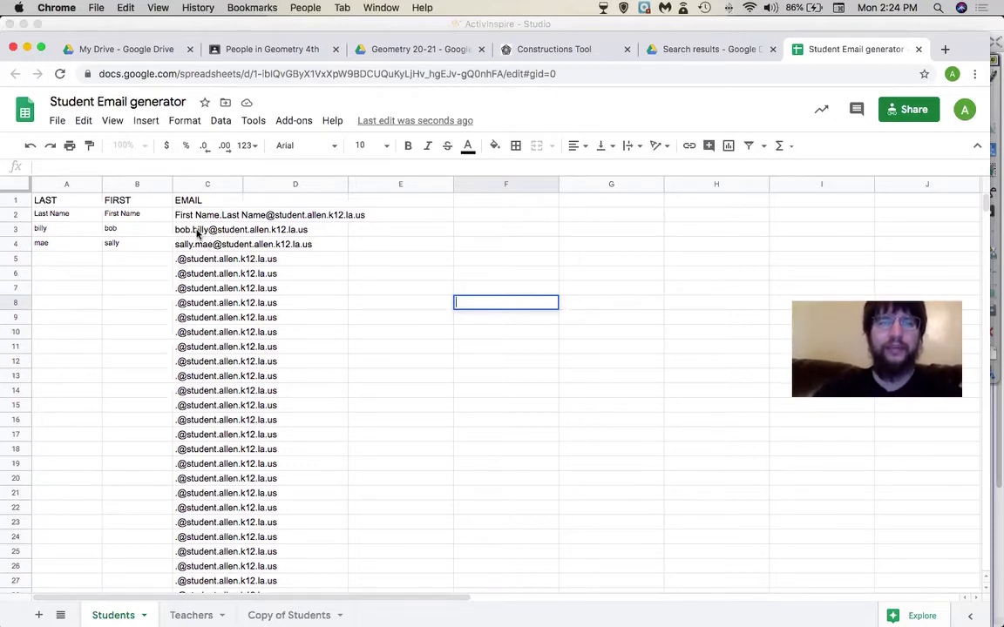
{"action": "left_click", "coordinate": [197, 230]}
{"action": "left_click", "coordinate": [201, 218]}
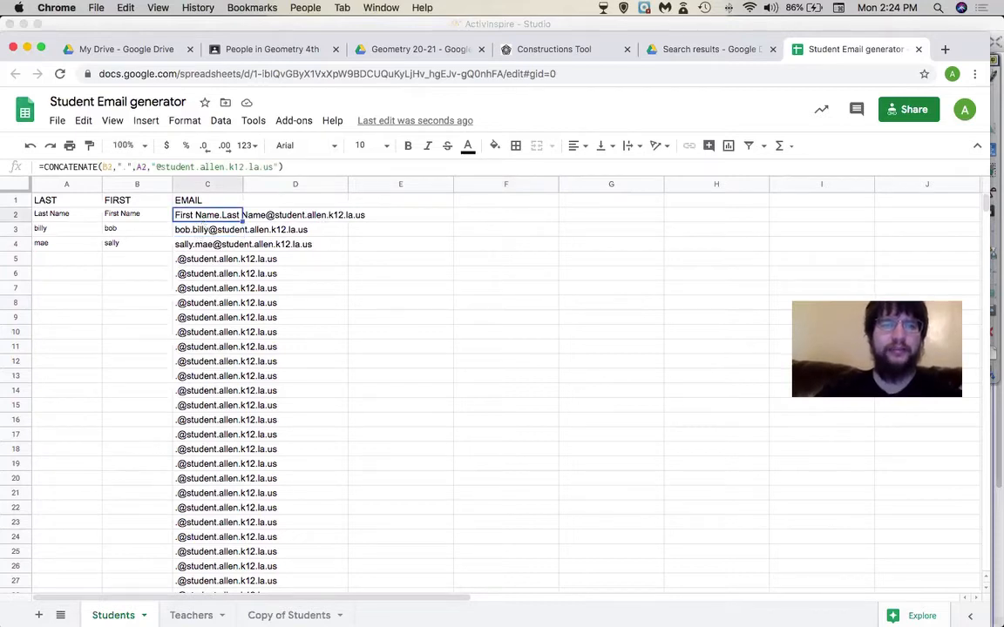
{"action": "left_click_drag", "start_coordinate": [200, 220], "coordinate": [204, 247]}
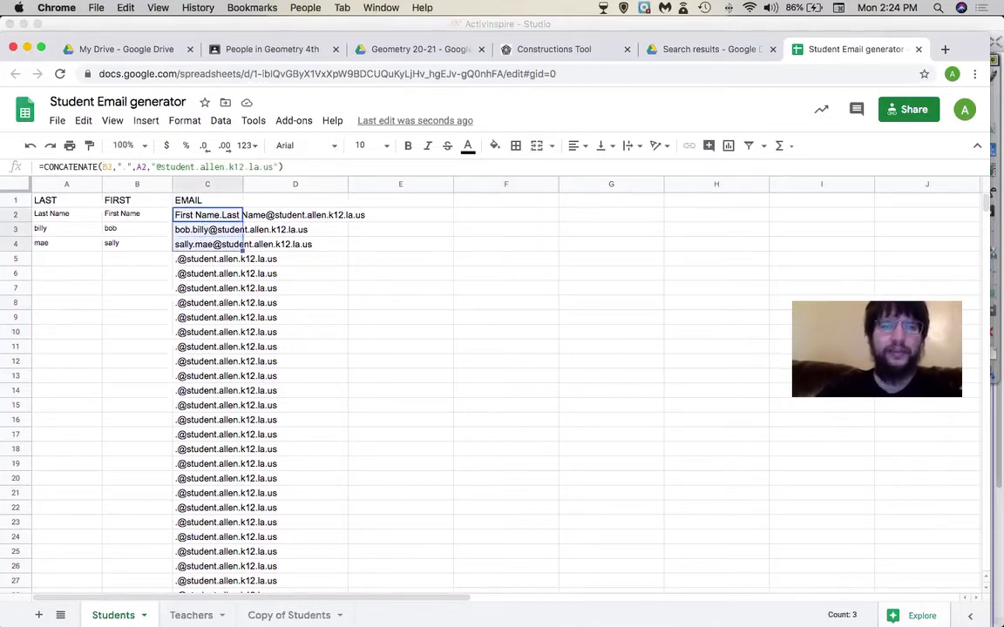
{"action": "left_click", "coordinate": [441, 261]}
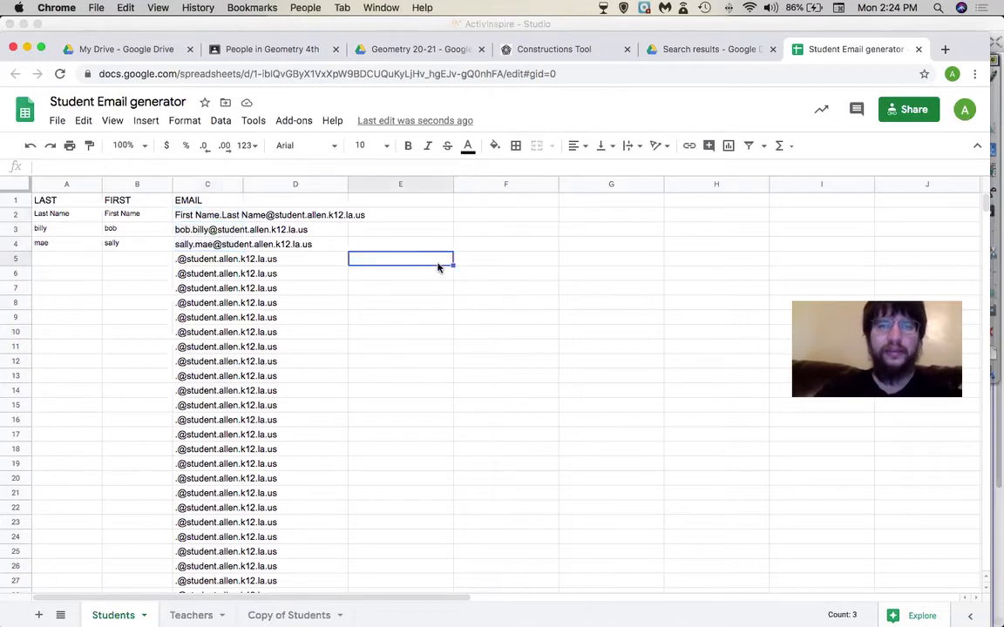
{"action": "left_click", "coordinate": [210, 217]}
{"action": "left_click_drag", "start_coordinate": [211, 217], "coordinate": [209, 247]}
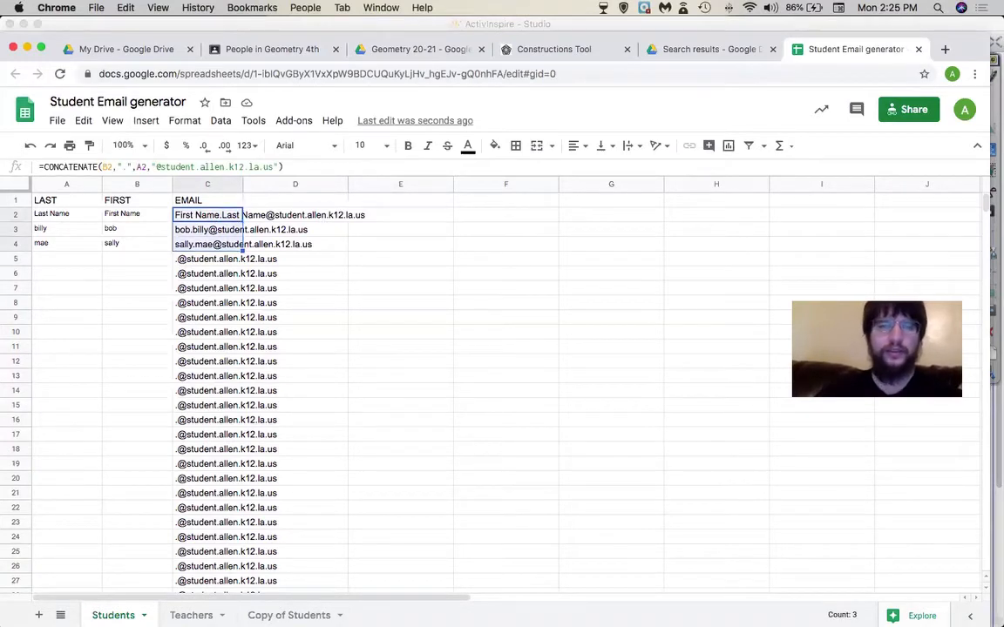
{"action": "left_click", "coordinate": [348, 307]}
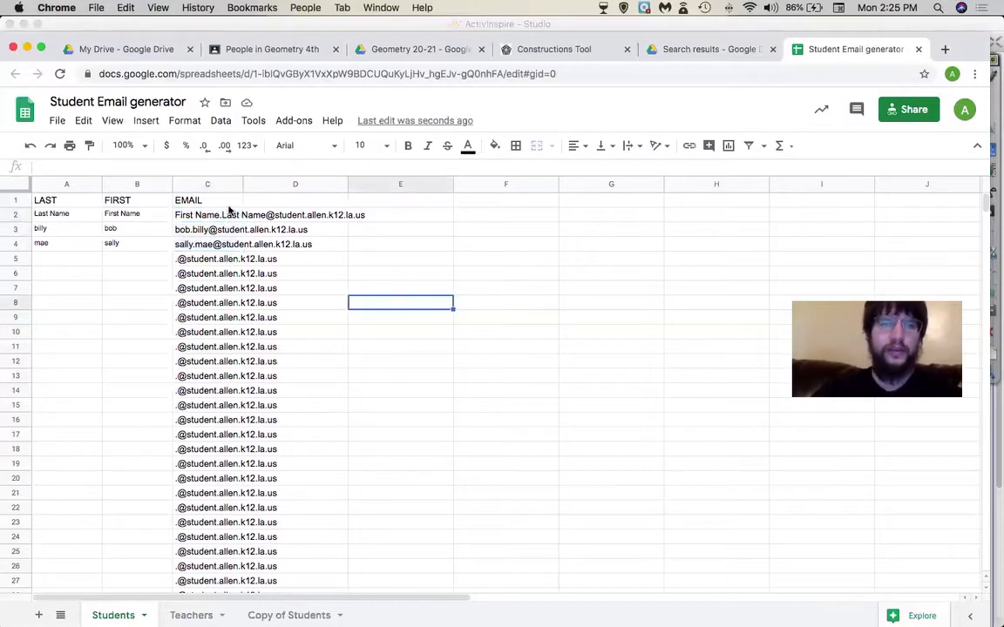
- Reselect C2:C4 and copy the three generated email addresses
{"action": "left_click", "coordinate": [219, 216]}
{"action": "left_click_drag", "start_coordinate": [220, 216], "coordinate": [213, 249]}
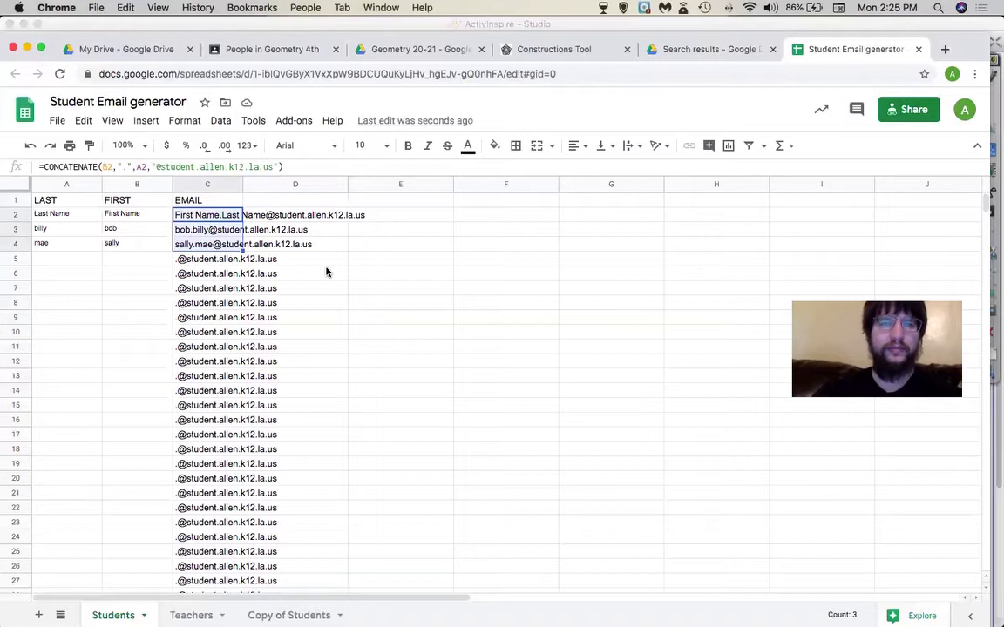
{"action": "mouse_move", "coordinate": [362, 303]}
{"action": "left_mouse_down"}
{"action": "mouse_move", "coordinate": [352, 228]}
{"action": "mouse_move", "coordinate": [359, 303]}
{"action": "left_mouse_up"}
{"action": "left_click_drag", "start_coordinate": [357, 346], "coordinate": [363, 347]}
{"action": "left_click", "coordinate": [374, 382]}
{"action": "left_click", "coordinate": [211, 215]}
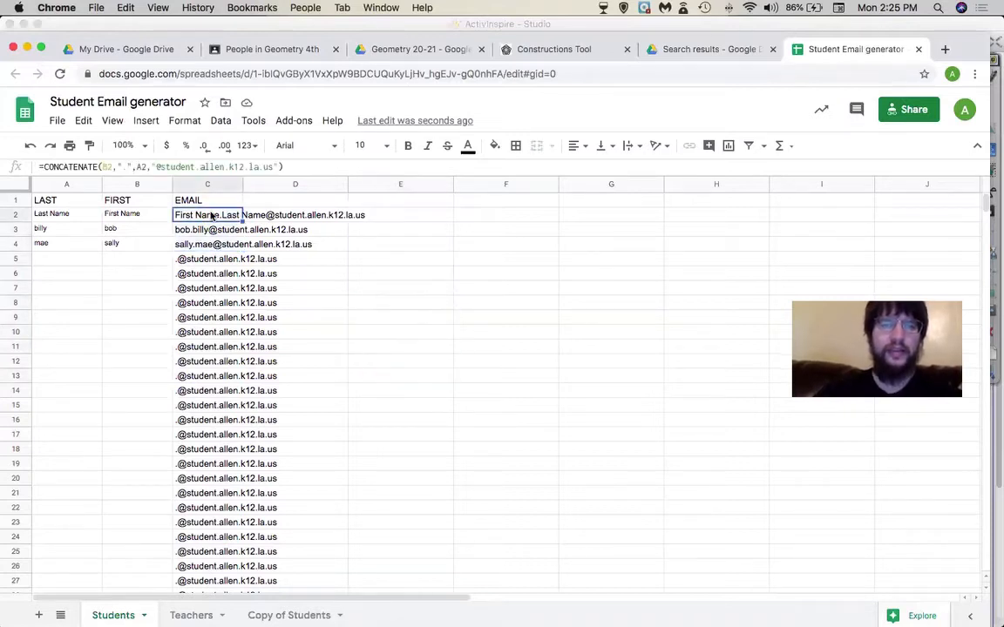
{"action": "left_click_drag", "start_coordinate": [211, 216], "coordinate": [211, 246]}
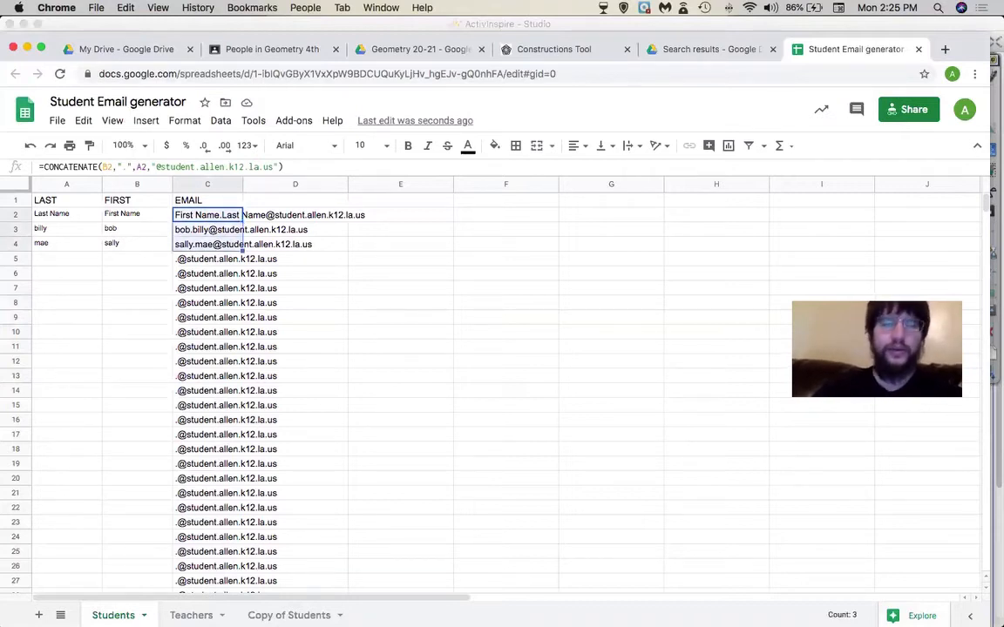
{"action": "key", "text": "super+c"}
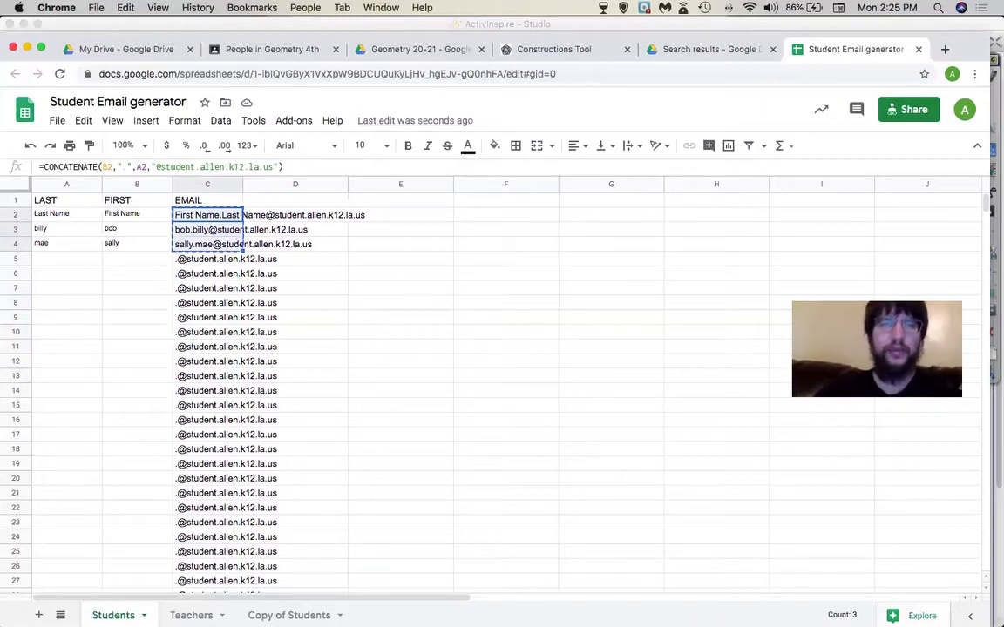
{"action": "key", "text": "super+c"}
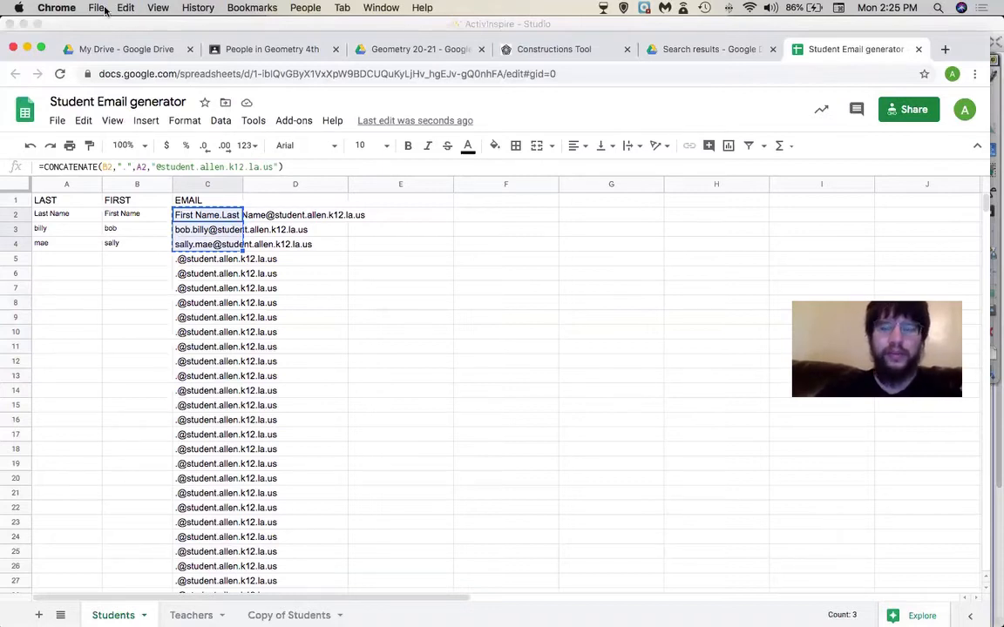
{"action": "key", "text": "super+c"}
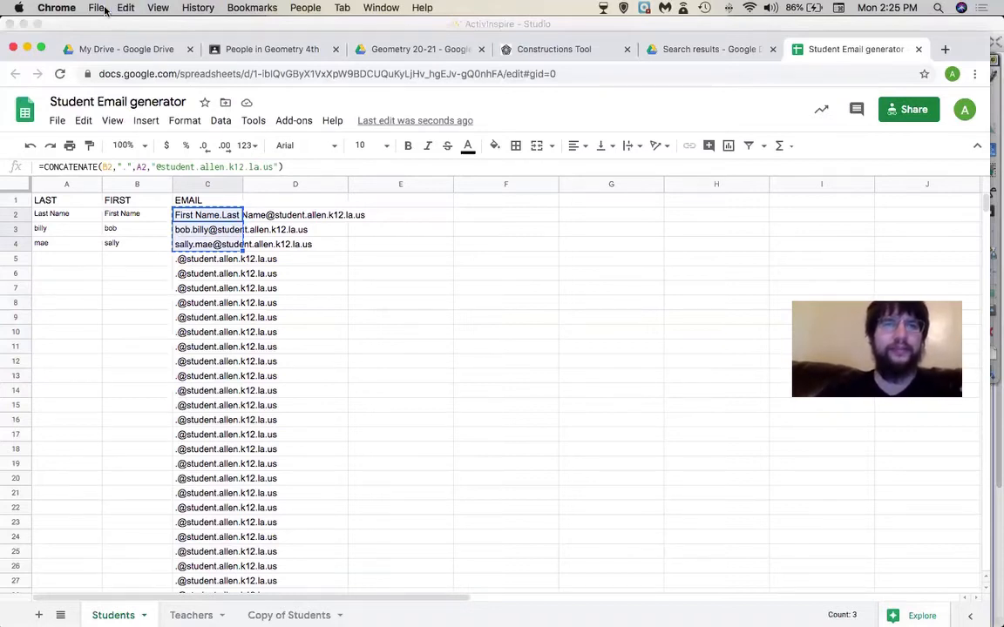
{"action": "key", "text": "super+c"}
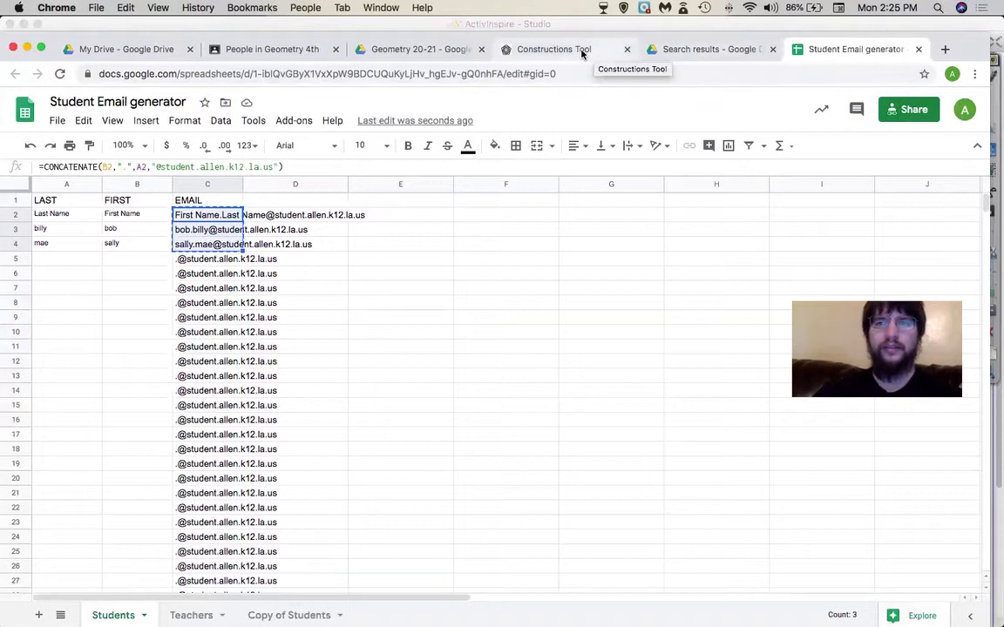
- Paste the copied emails into Invite students, then copy column C emails from the Teachers sheet
{"action": "left_click", "coordinate": [245, 56]}
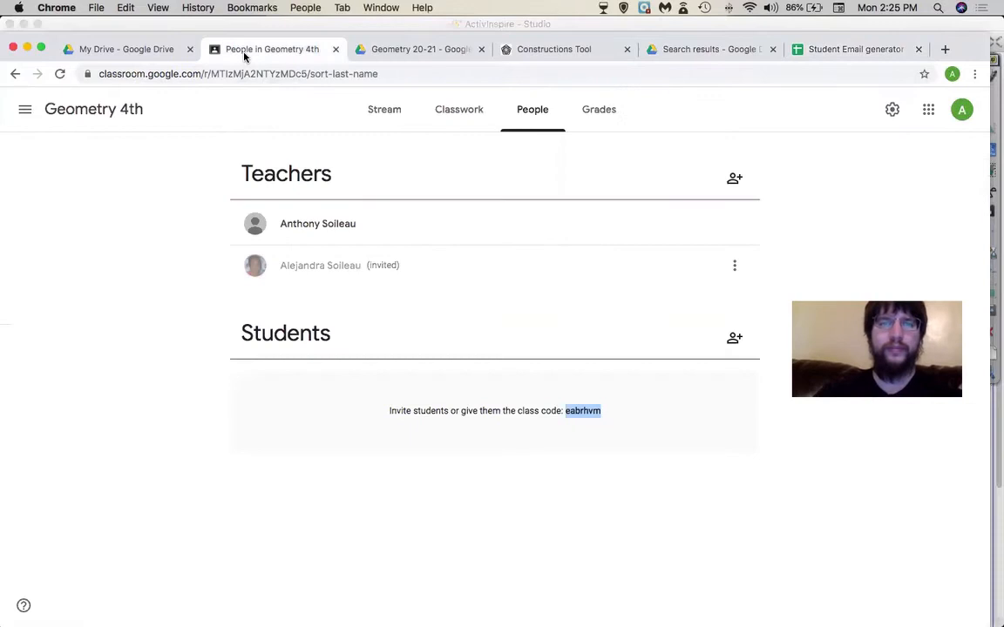
{"action": "left_click", "coordinate": [734, 342]}
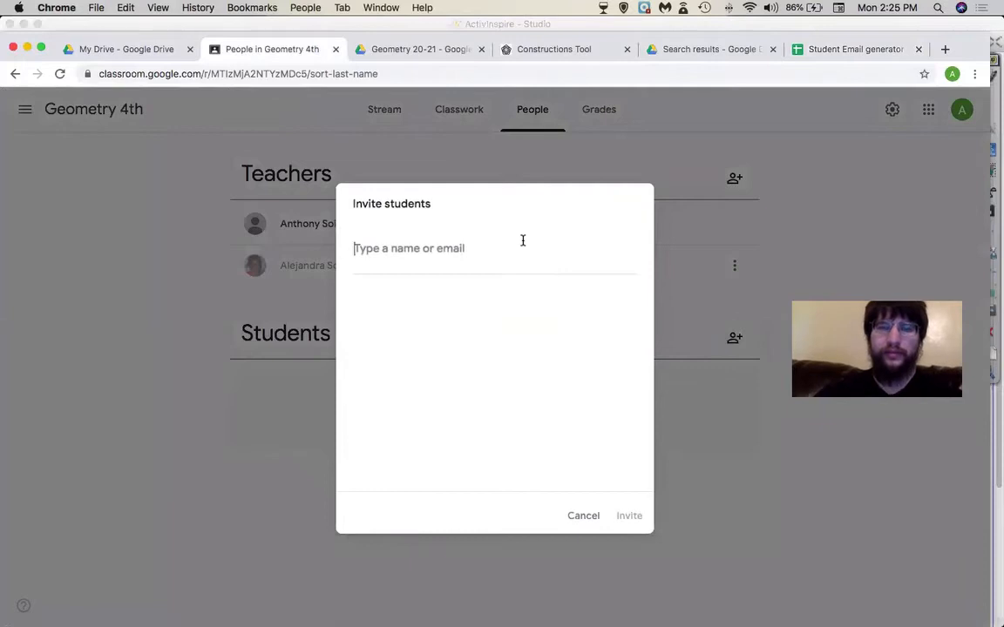
{"action": "key", "text": "super+v"}
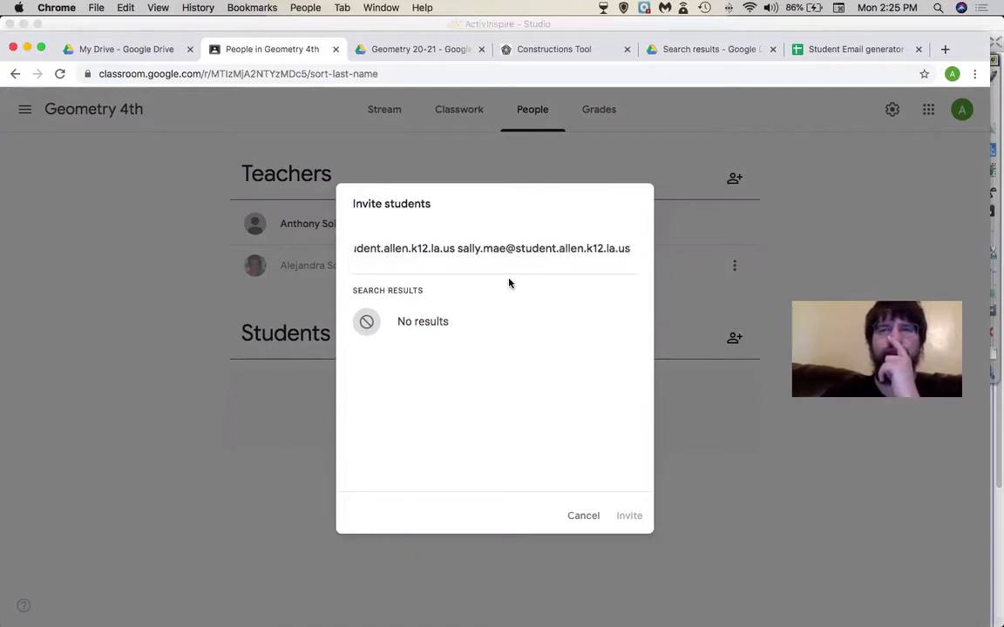
{"action": "left_click", "coordinate": [825, 49]}
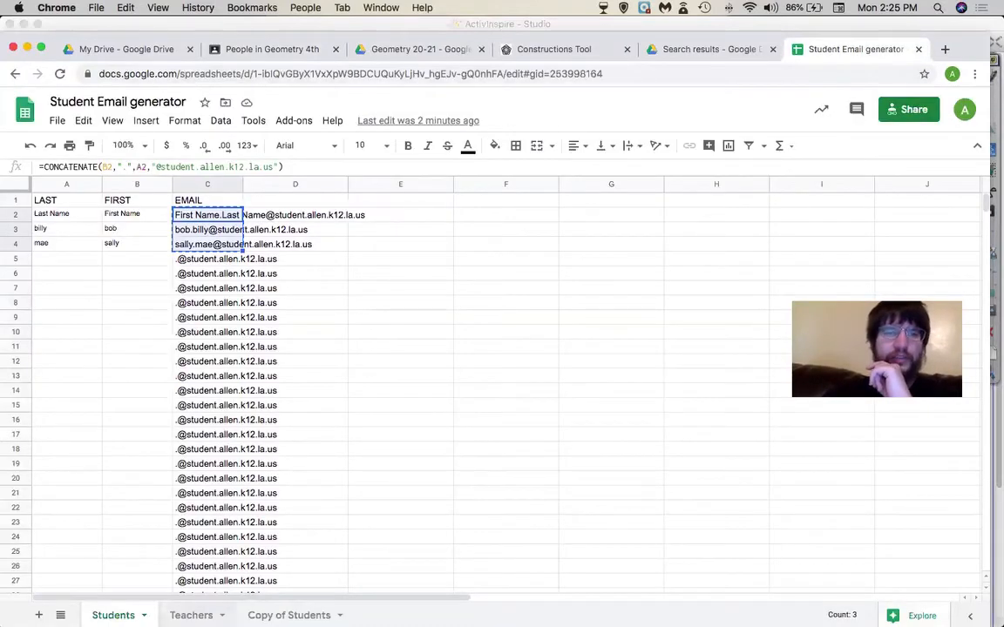
{"action": "left_click", "coordinate": [191, 615]}
{"action": "left_click_drag", "start_coordinate": [199, 207], "coordinate": [209, 386]}
{"action": "key", "text": "super+c"}
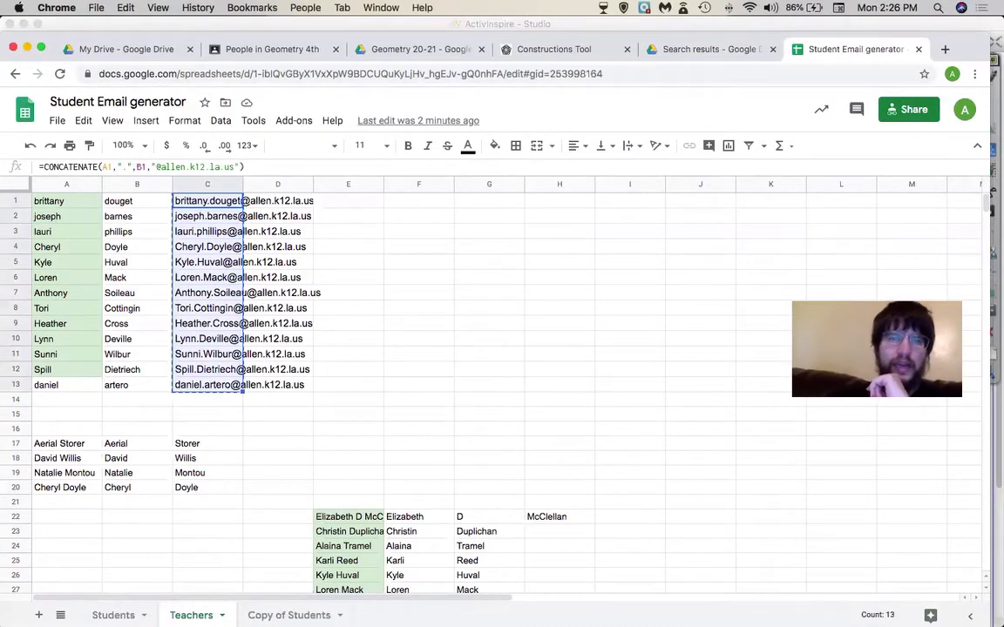
- Replace the invite field with the Teachers sheet email list and add them as recipients
{"action": "left_click", "coordinate": [234, 43]}
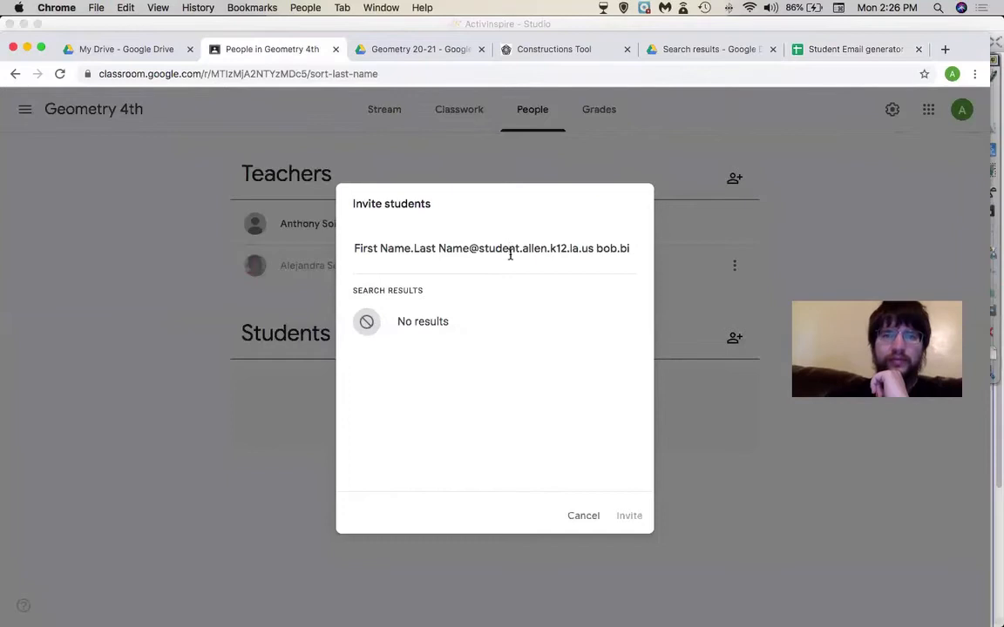
{"action": "key", "text": "super+a"}
{"action": "key", "text": "BackSpace"}
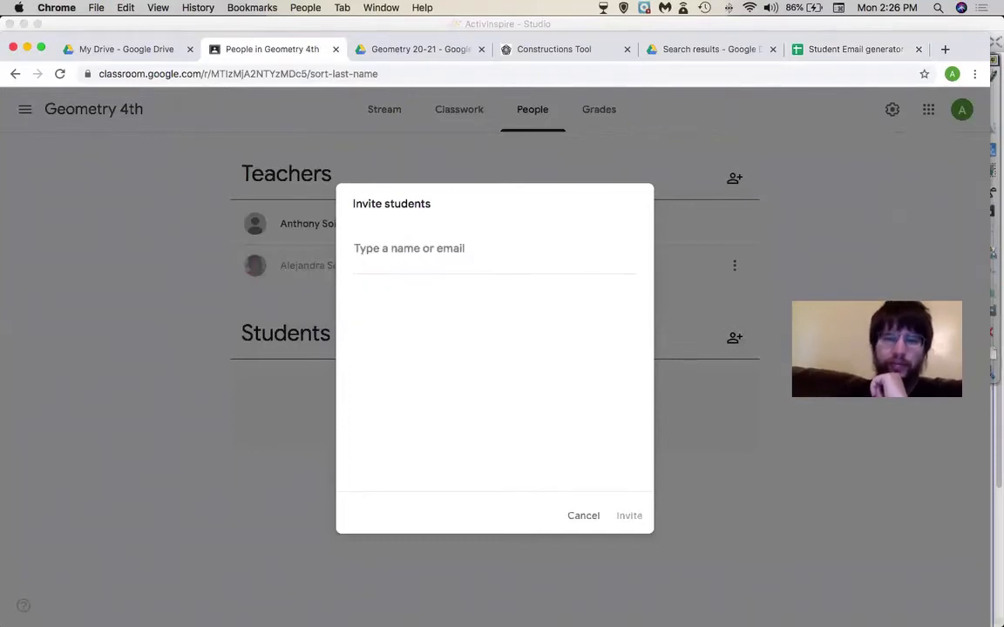
{"action": "key", "text": "super+v"}
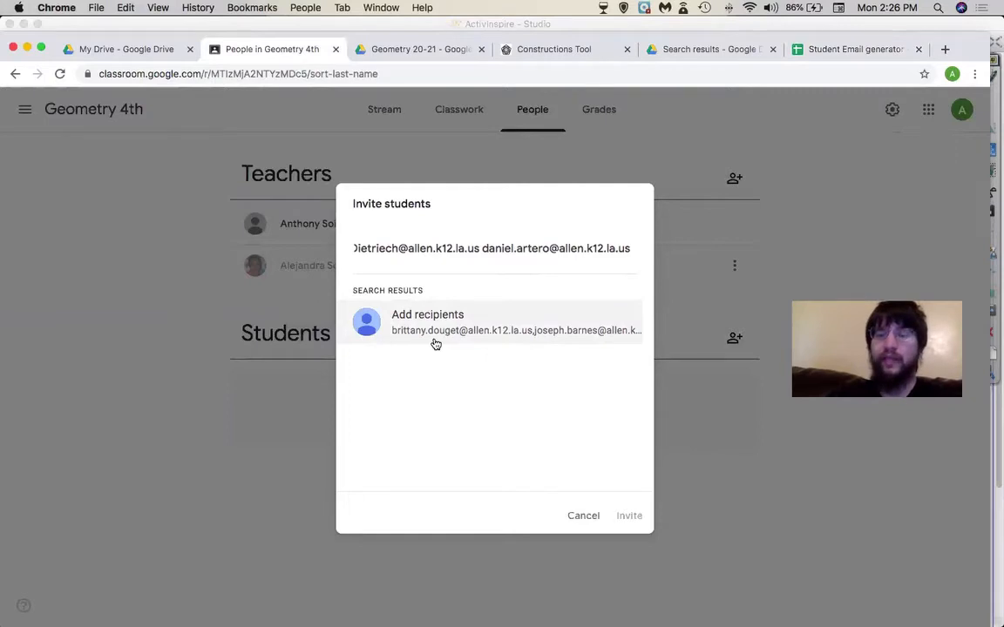
{"action": "left_click", "coordinate": [438, 338]}
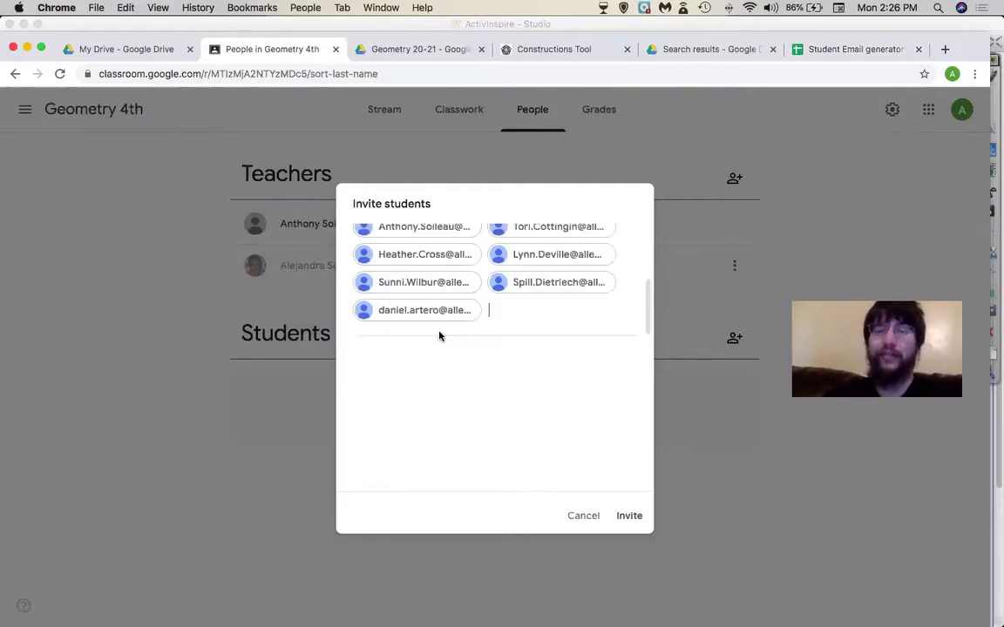
- Look over the recipient list, then cancel the student invitation without inviting anyone
{"action": "scroll", "coordinate": [502, 304], "scroll_direction": "up", "scroll_amount": 3}
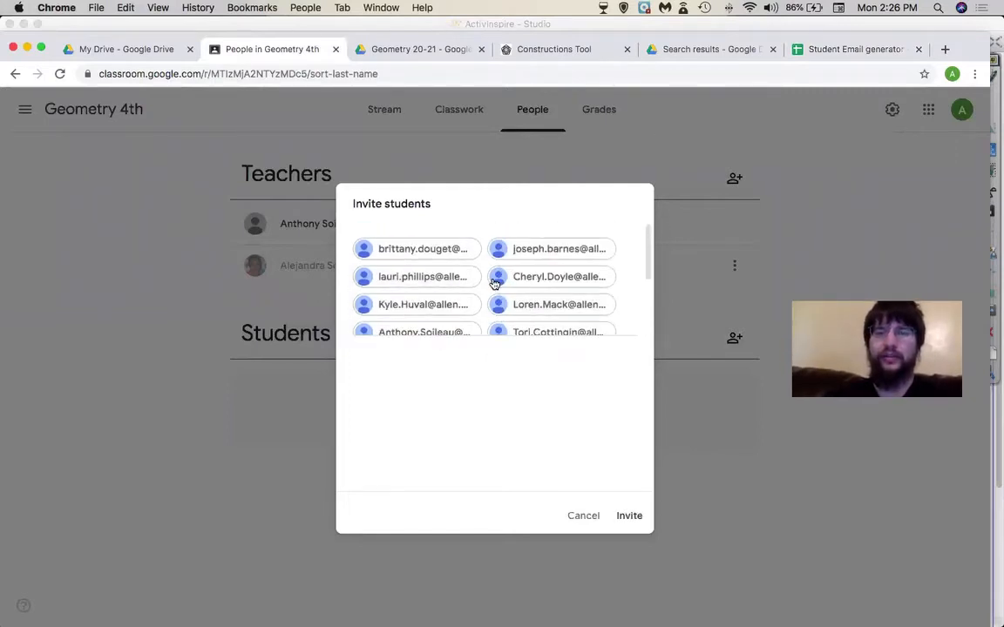
{"action": "scroll", "coordinate": [489, 316], "scroll_direction": "down", "scroll_amount": 5}
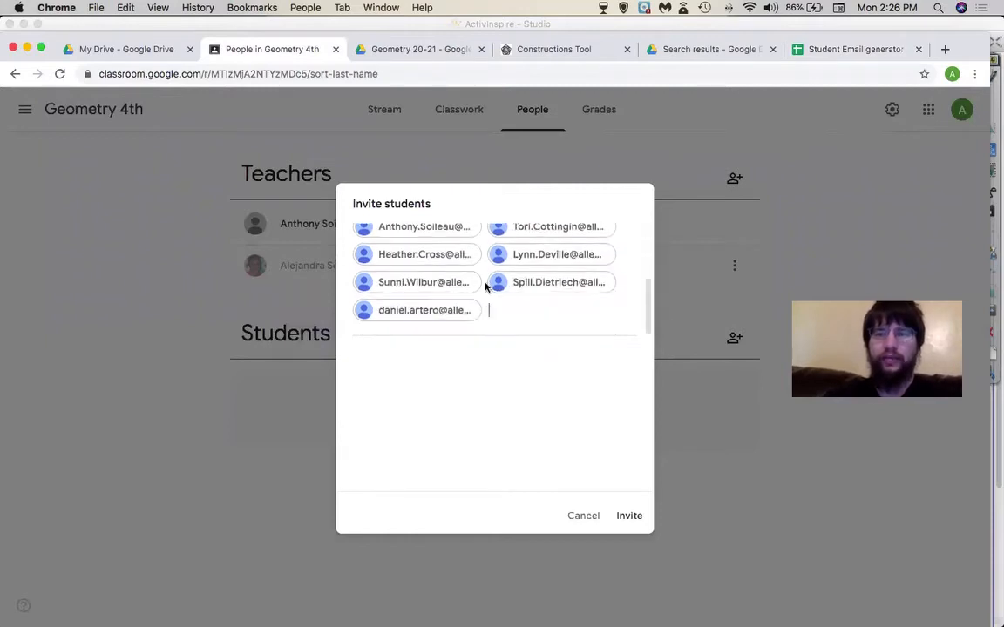
{"action": "scroll", "coordinate": [485, 259], "scroll_direction": "up", "scroll_amount": 3}
{"action": "scroll", "coordinate": [485, 260], "scroll_direction": "down", "scroll_amount": 5}
{"action": "scroll", "coordinate": [485, 259], "scroll_direction": "up", "scroll_amount": 5}
{"action": "scroll", "coordinate": [485, 260], "scroll_direction": "down", "scroll_amount": 5}
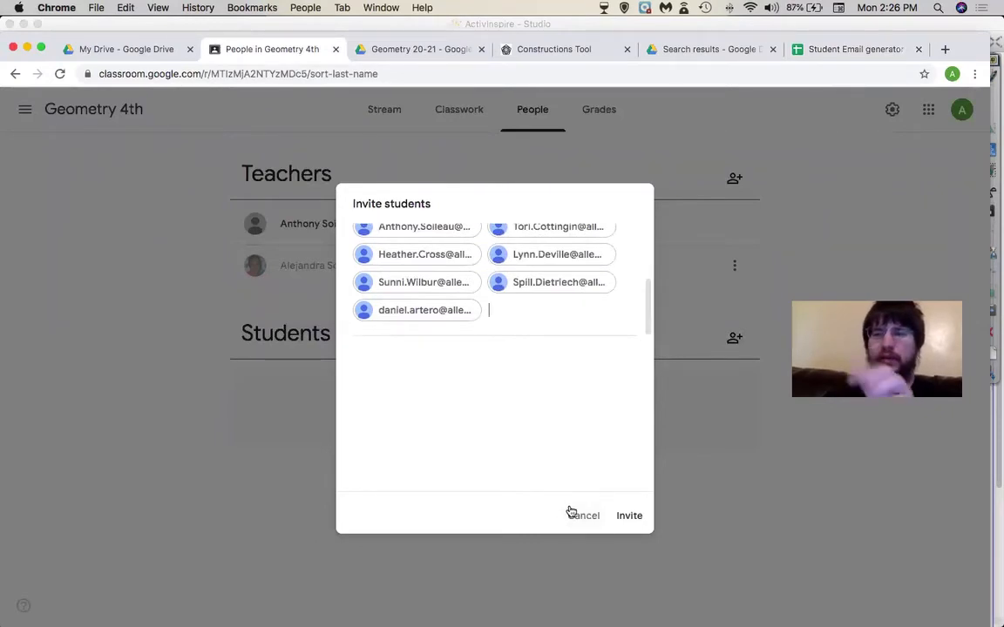
{"action": "left_click", "coordinate": [584, 521]}
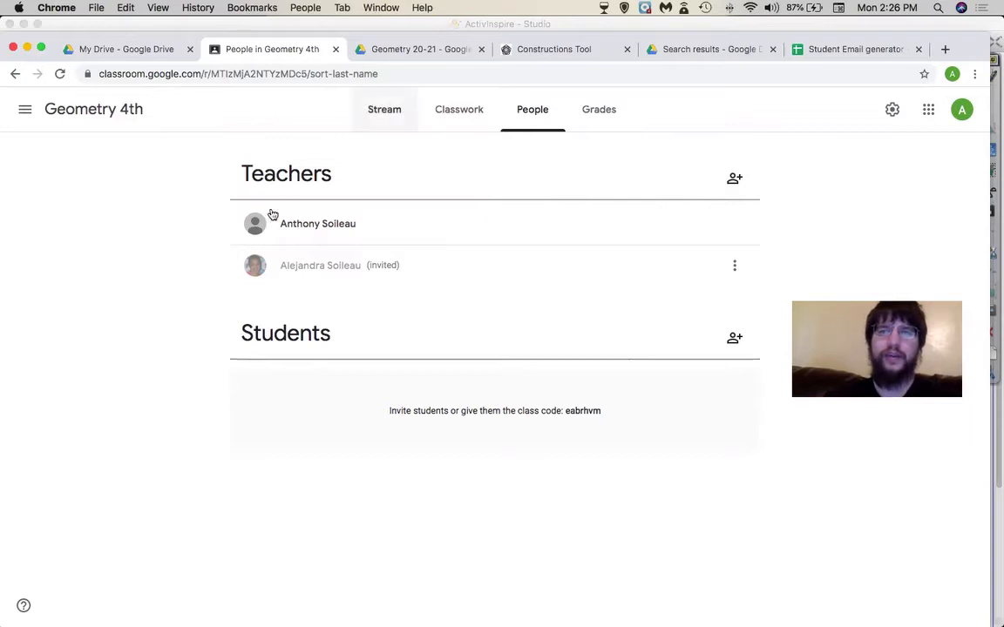
- On the Stream page, display the enlarged class code and then close it
{"action": "left_click", "coordinate": [385, 110]}
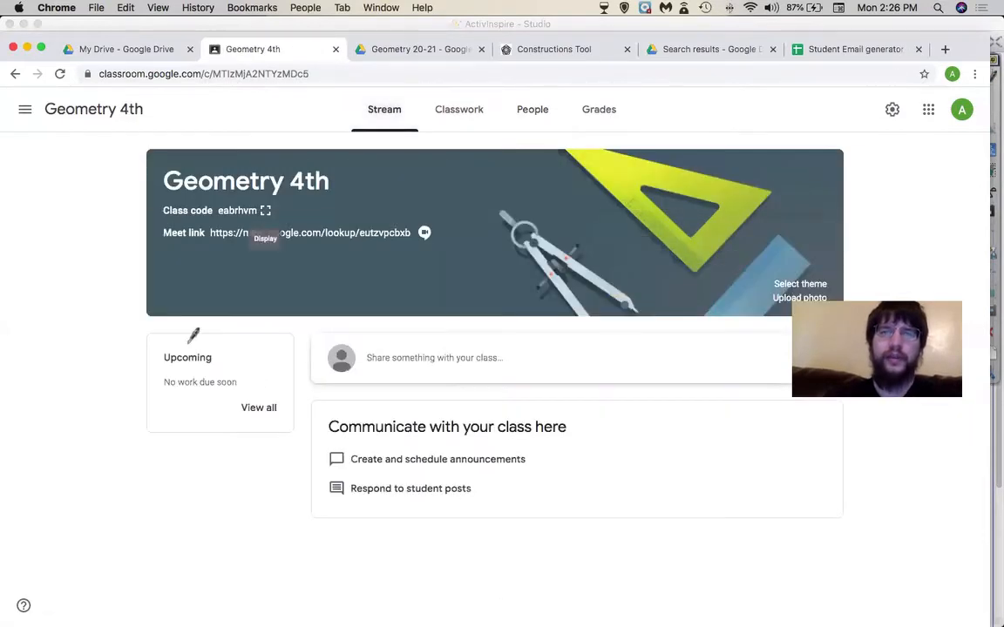
{"action": "left_click", "coordinate": [265, 210]}
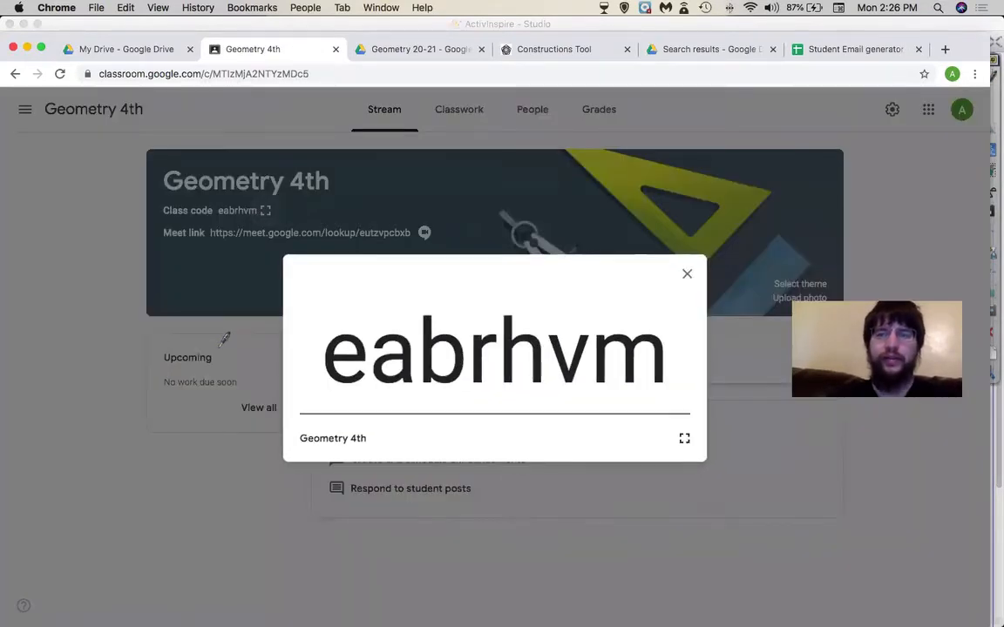
{"action": "left_click", "coordinate": [224, 339]}
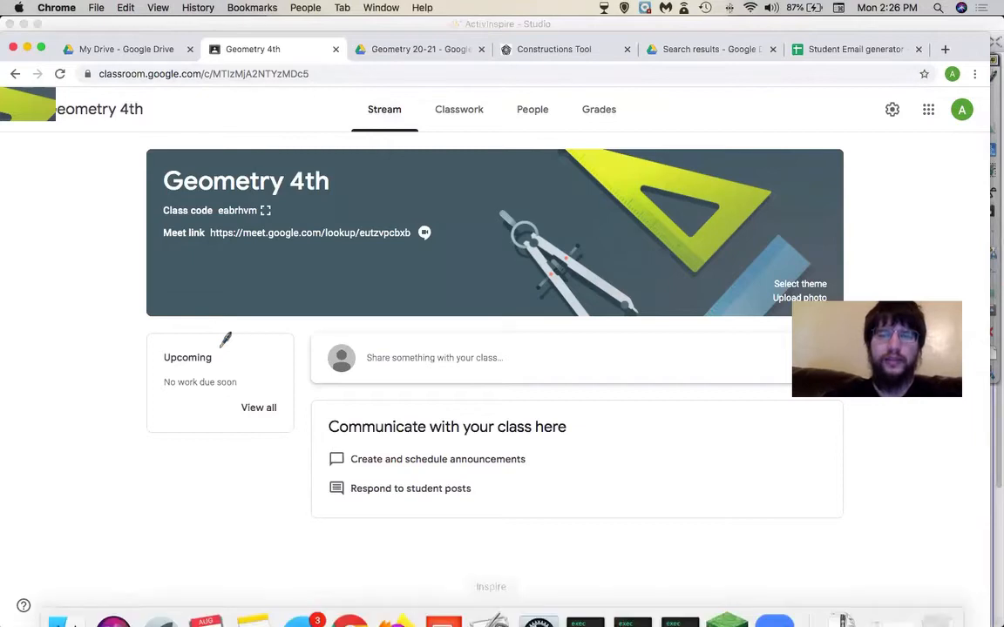
{"action": "left_click", "coordinate": [491, 598]}
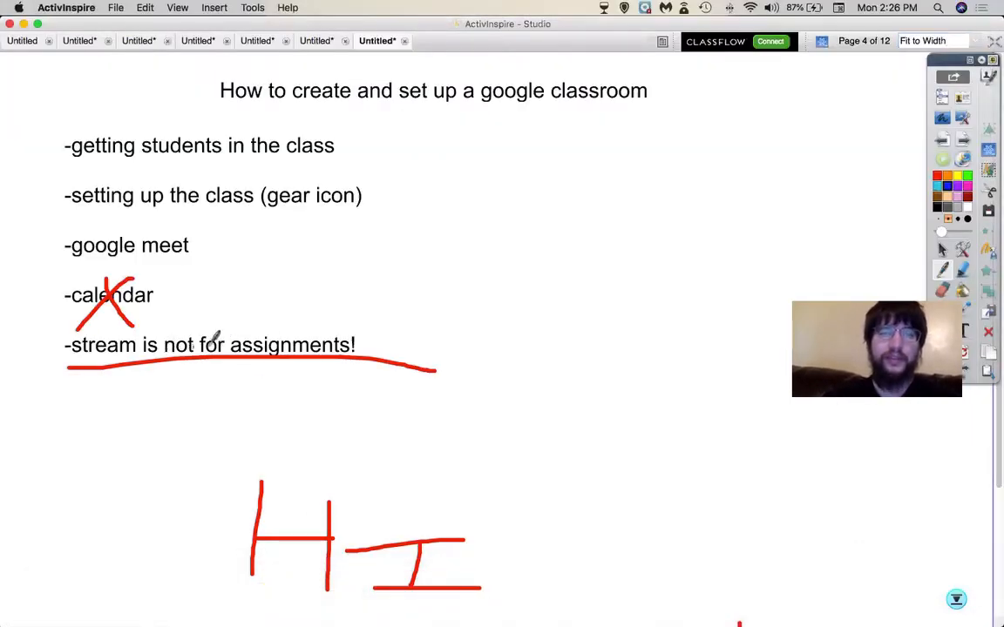
- Move the flipchart to the Creating an assignment page and bring Chrome's Classroom back
{"action": "left_click", "coordinate": [959, 140]}
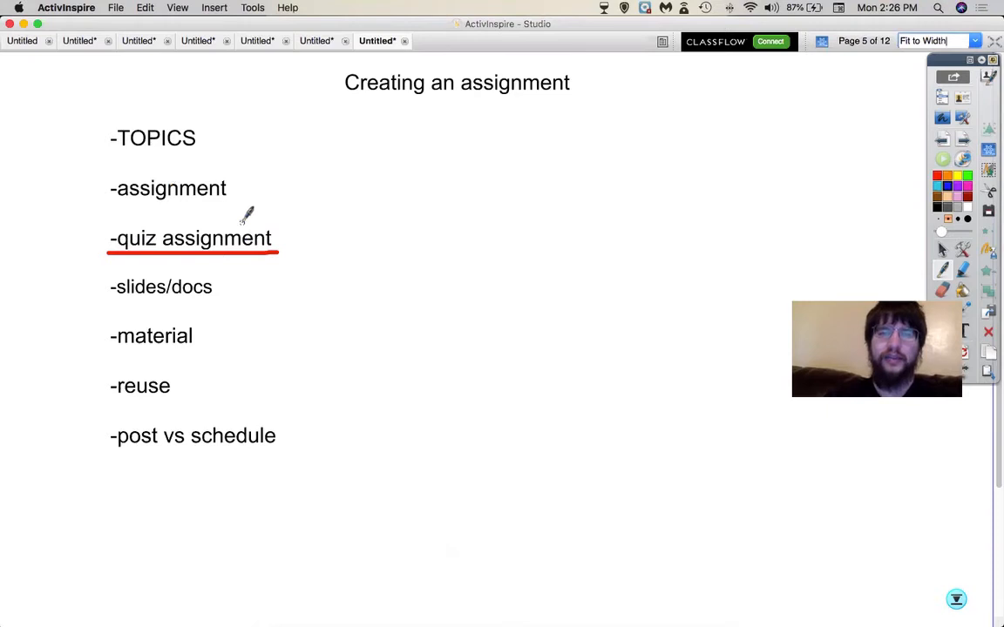
{"action": "mouse_move", "coordinate": [527, 600]}
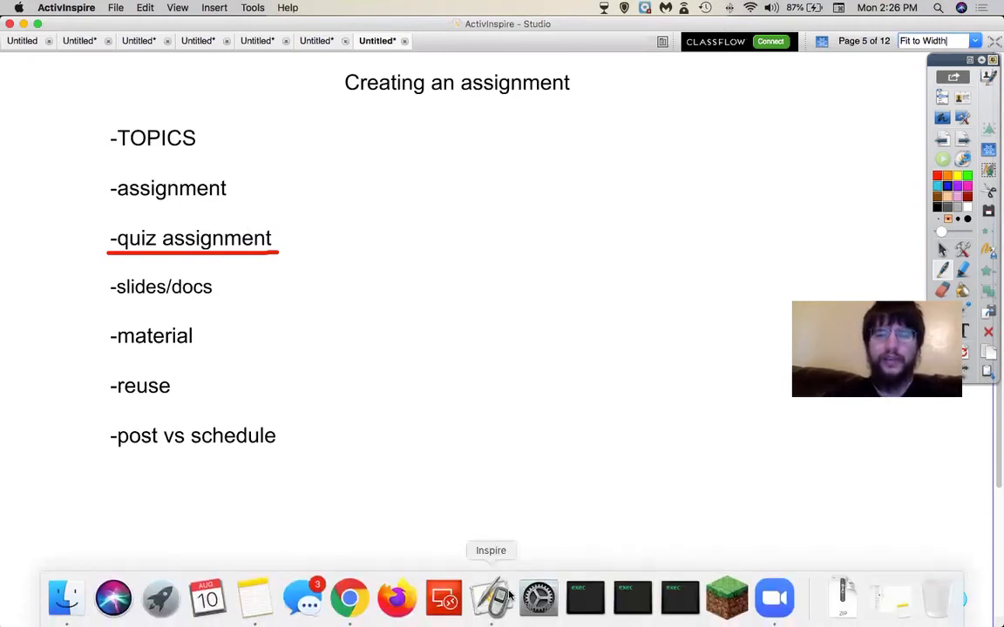
{"action": "left_click", "coordinate": [349, 599]}
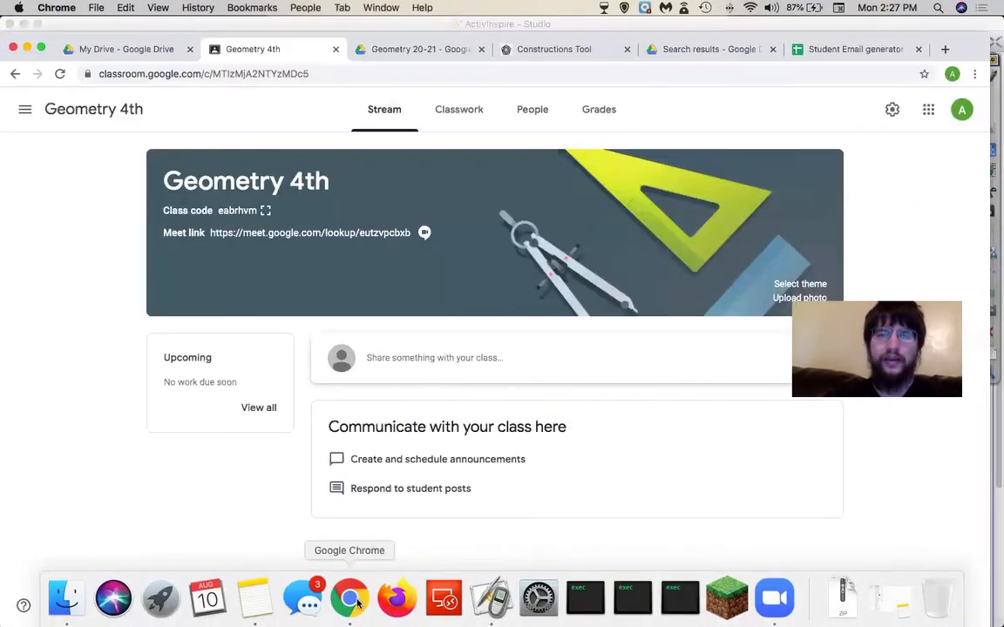
- From Classwork, expand Circles and open its vocab sheets.pdf attachment with Kami
{"action": "left_click", "coordinate": [468, 123]}
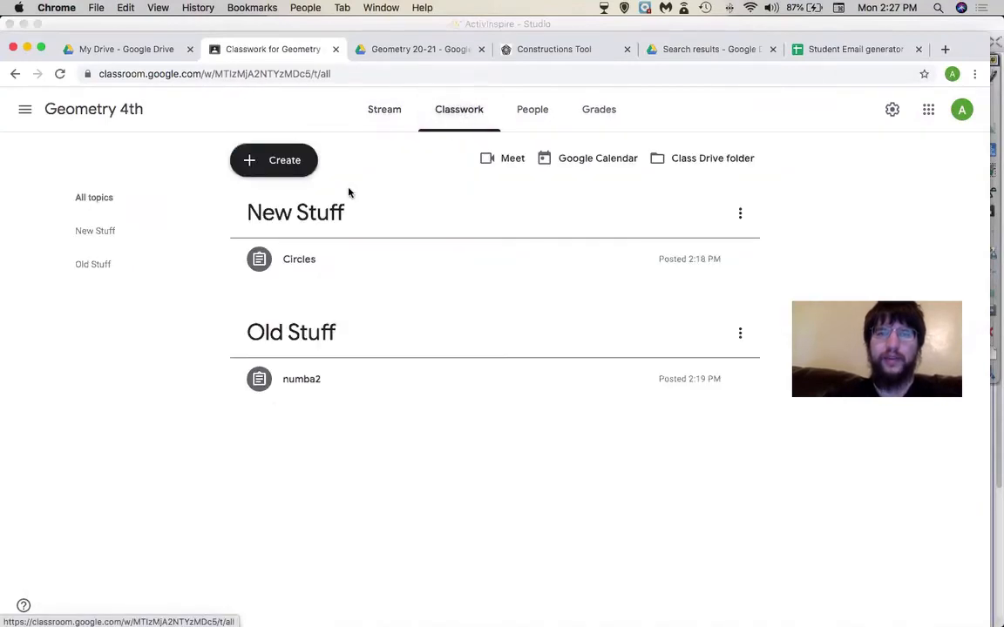
{"action": "left_click", "coordinate": [303, 263]}
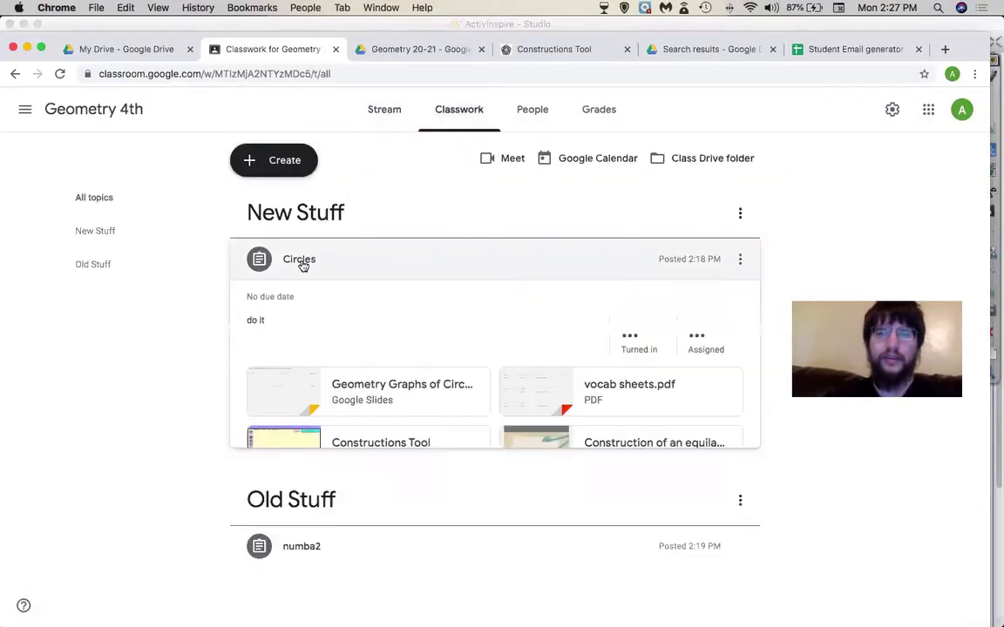
{"action": "left_click", "coordinate": [549, 401]}
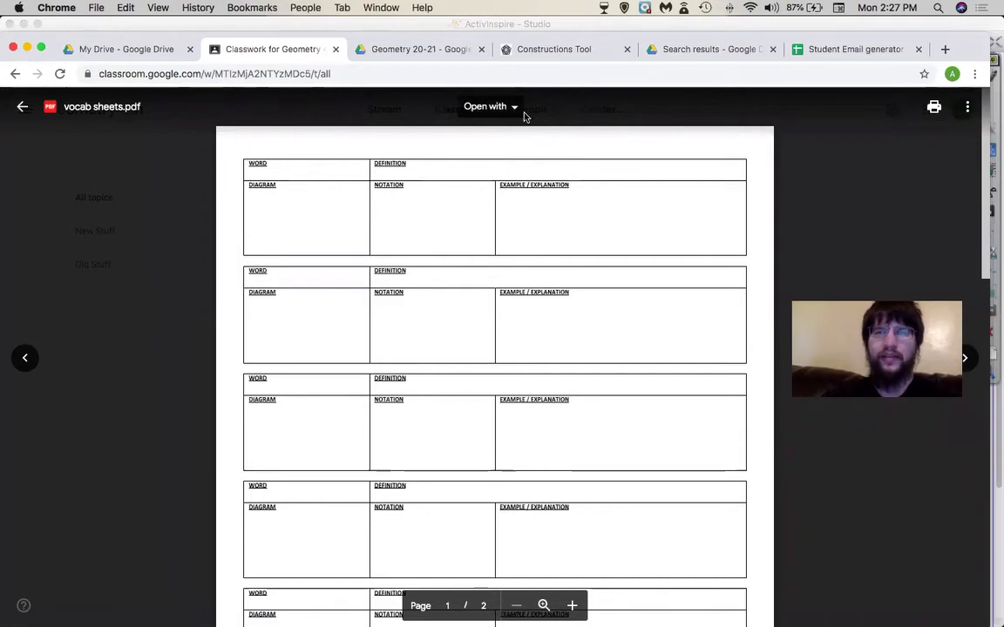
{"action": "left_click", "coordinate": [512, 107]}
{"action": "left_click", "coordinate": [514, 153]}
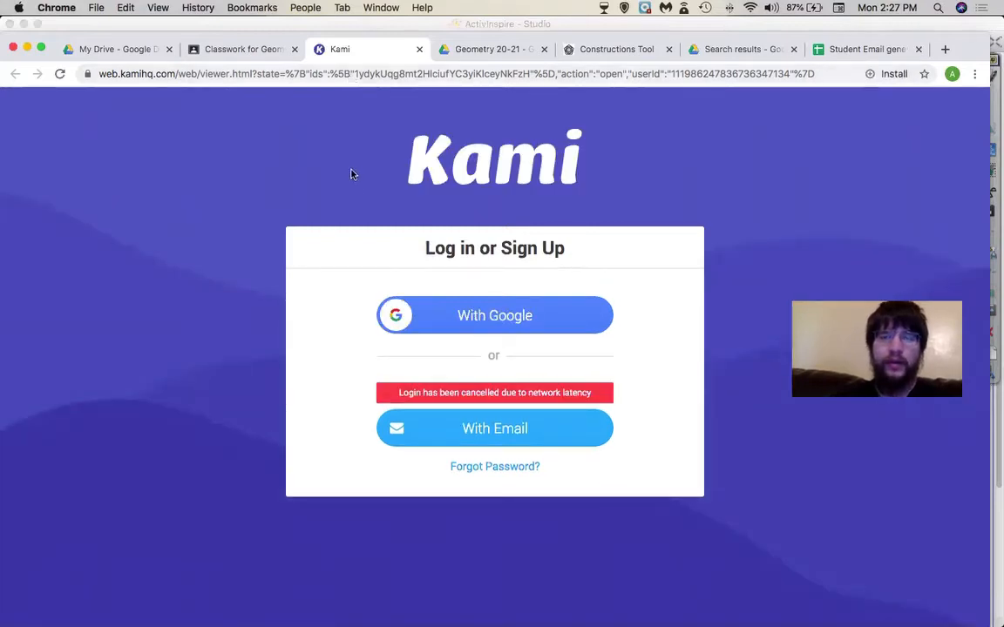
- Sign in to Kami with Google, run OCR, and test selecting the sheet's recognised text
{"action": "left_click", "coordinate": [401, 314]}
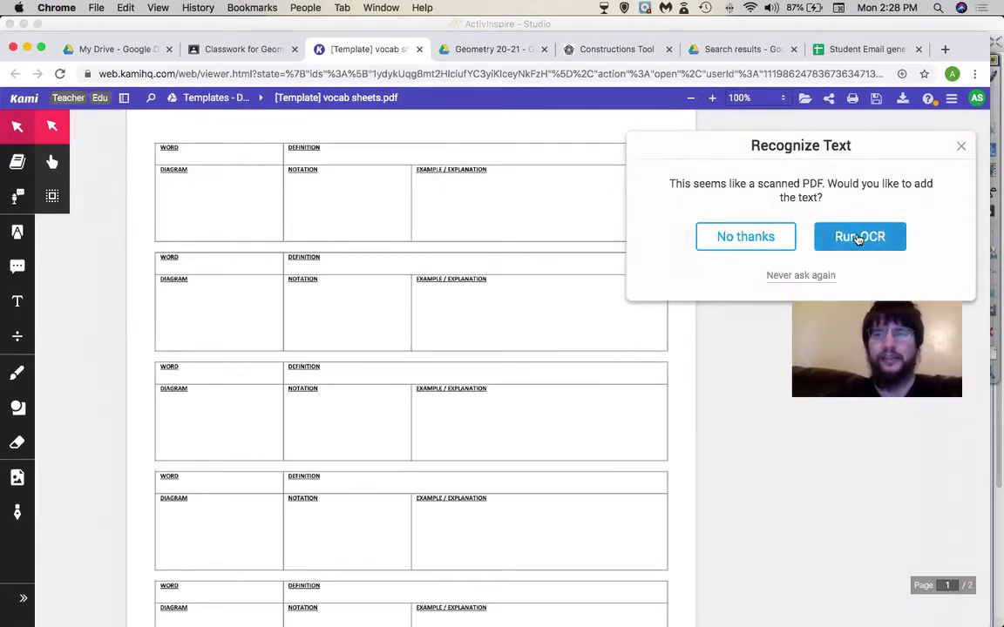
{"action": "left_click", "coordinate": [858, 235]}
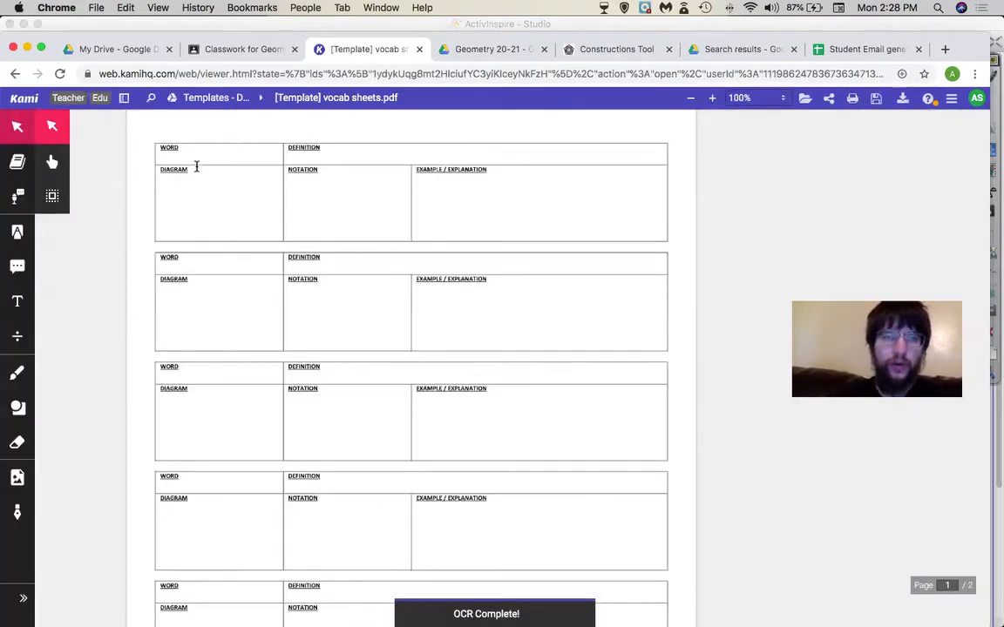
{"action": "left_click_drag", "start_coordinate": [197, 174], "coordinate": [166, 173]}
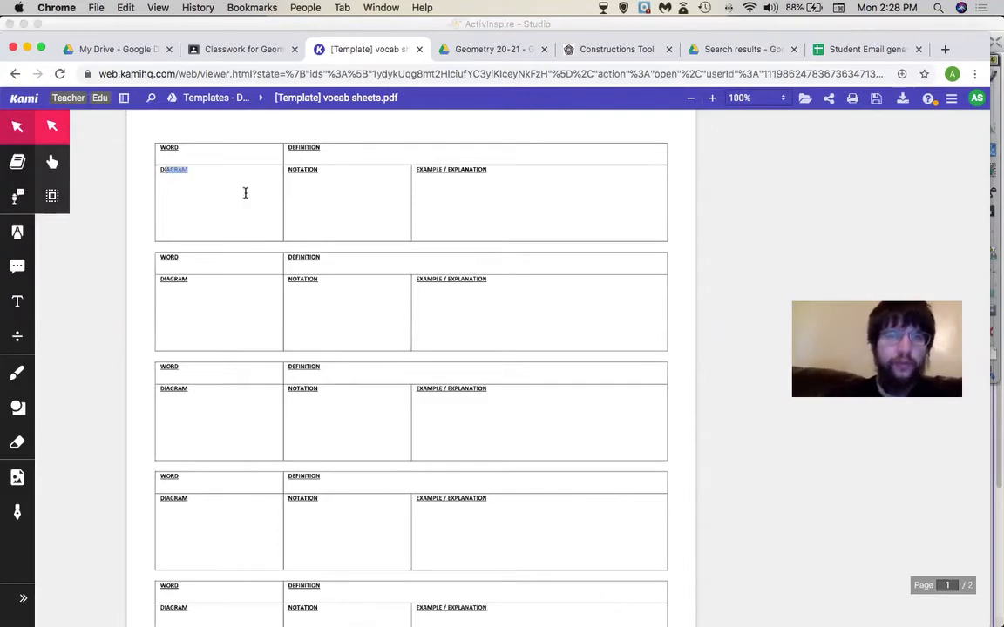
{"action": "triple_click", "coordinate": [467, 163]}
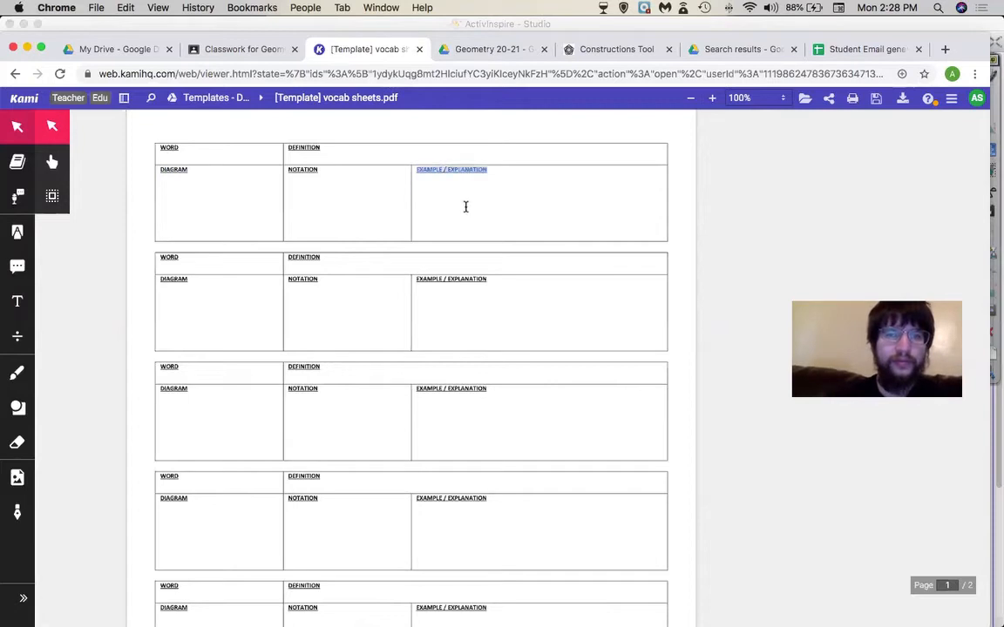
{"action": "scroll", "coordinate": [465, 208], "scroll_direction": "down", "scroll_amount": 6}
{"action": "scroll", "coordinate": [466, 208], "scroll_direction": "up", "scroll_amount": 6}
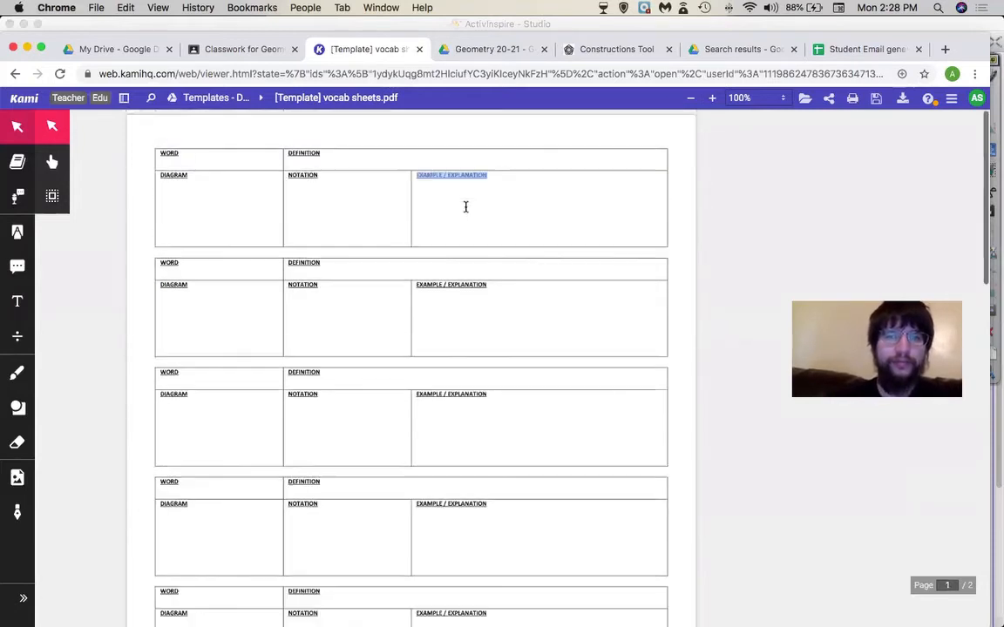
{"action": "left_click", "coordinate": [269, 250]}
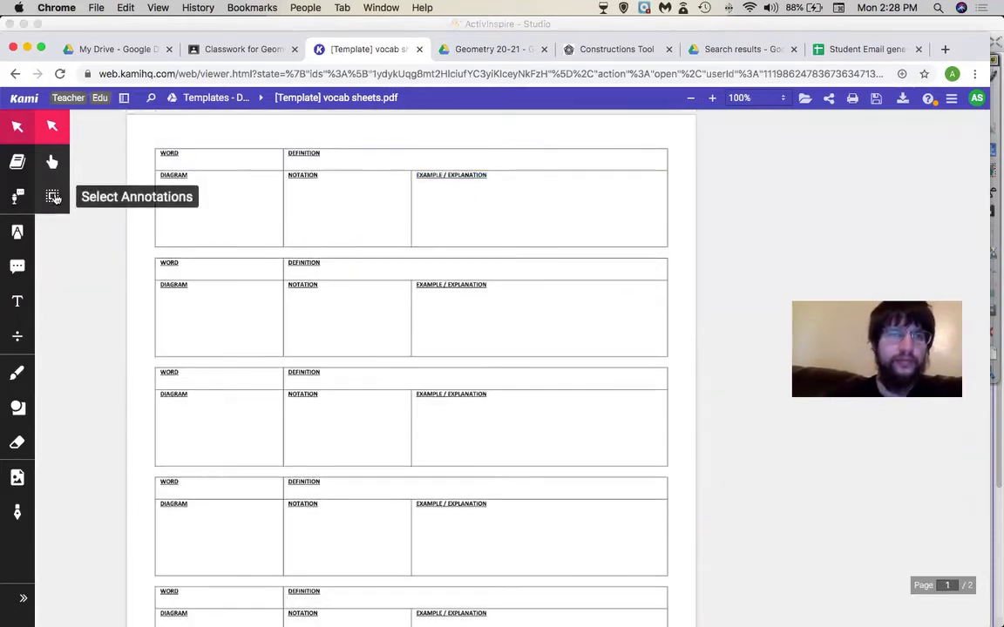
- Add a gibberish test text box in the DIAGRAM cell, then delete it
{"action": "left_click", "coordinate": [52, 198]}
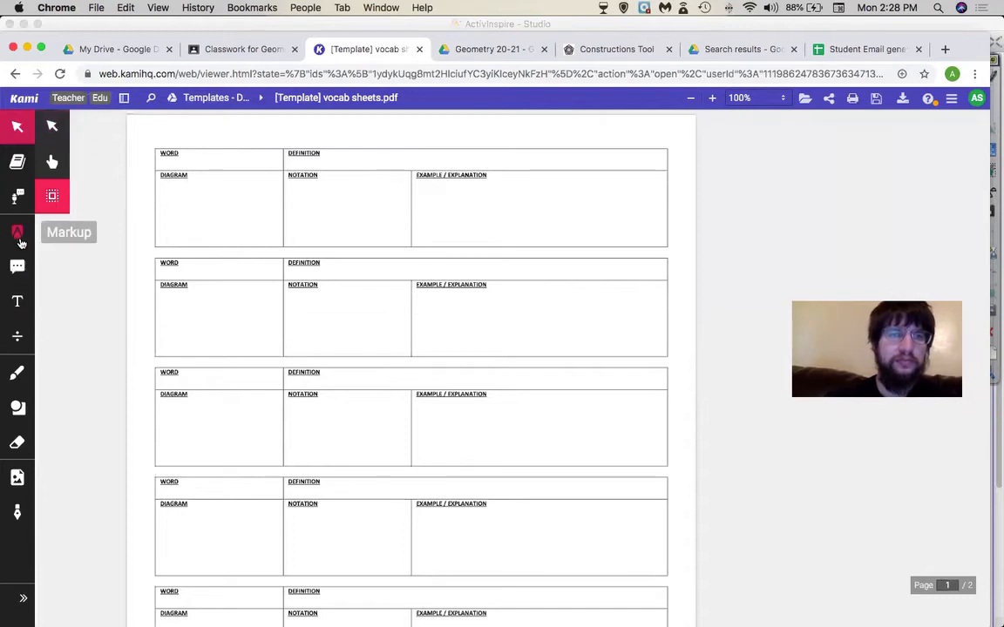
{"action": "left_click", "coordinate": [18, 298]}
{"action": "left_click", "coordinate": [175, 175]}
{"action": "type", "text": "sfdanflds"}
{"action": "left_click", "coordinate": [265, 197]}
{"action": "left_click", "coordinate": [192, 176]}
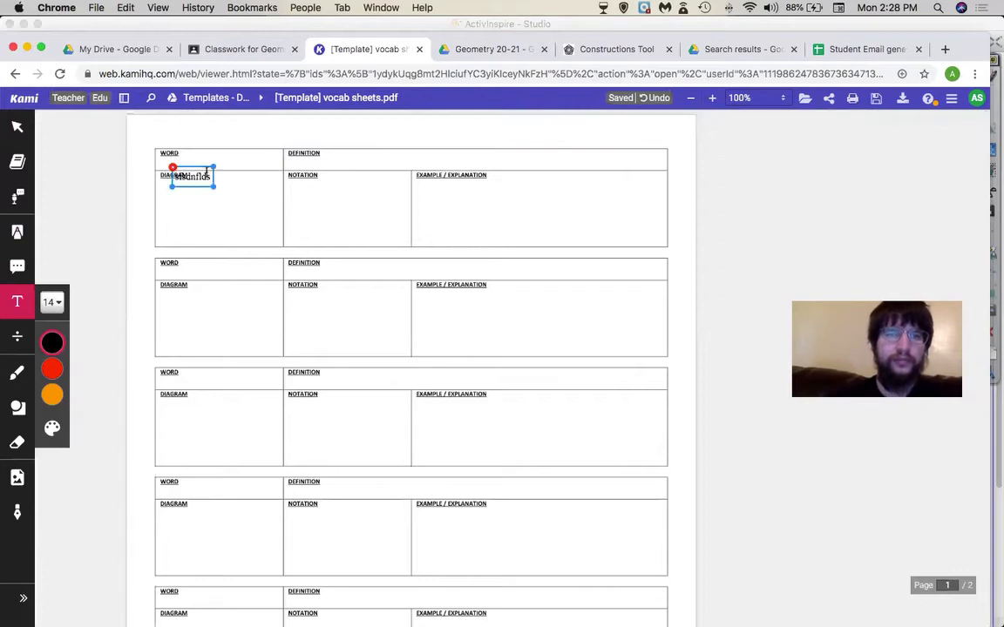
{"action": "left_click", "coordinate": [172, 165]}
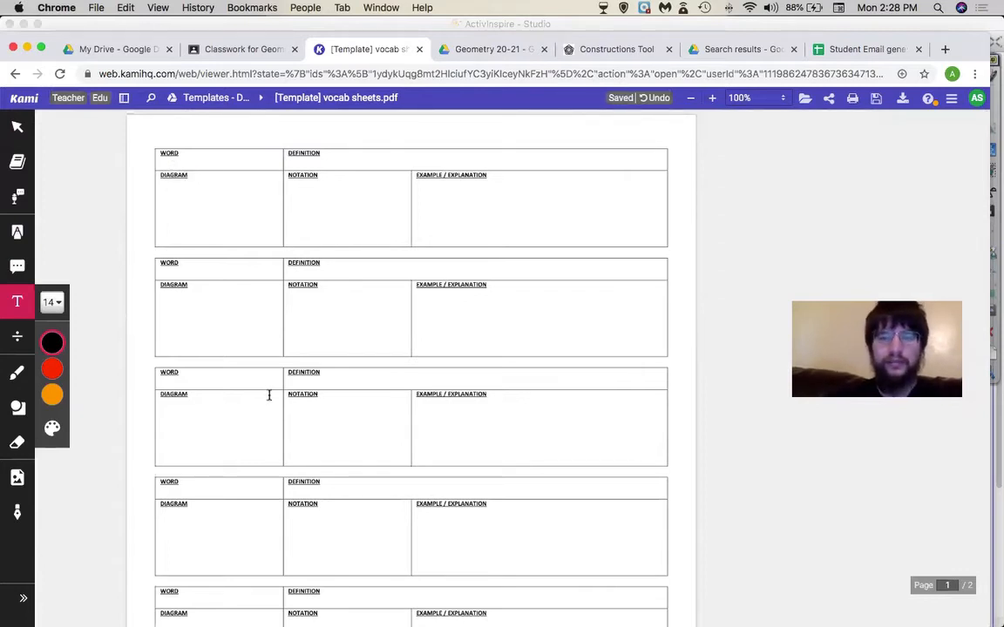
{"action": "scroll", "coordinate": [268, 395], "scroll_direction": "down", "scroll_amount": 10}
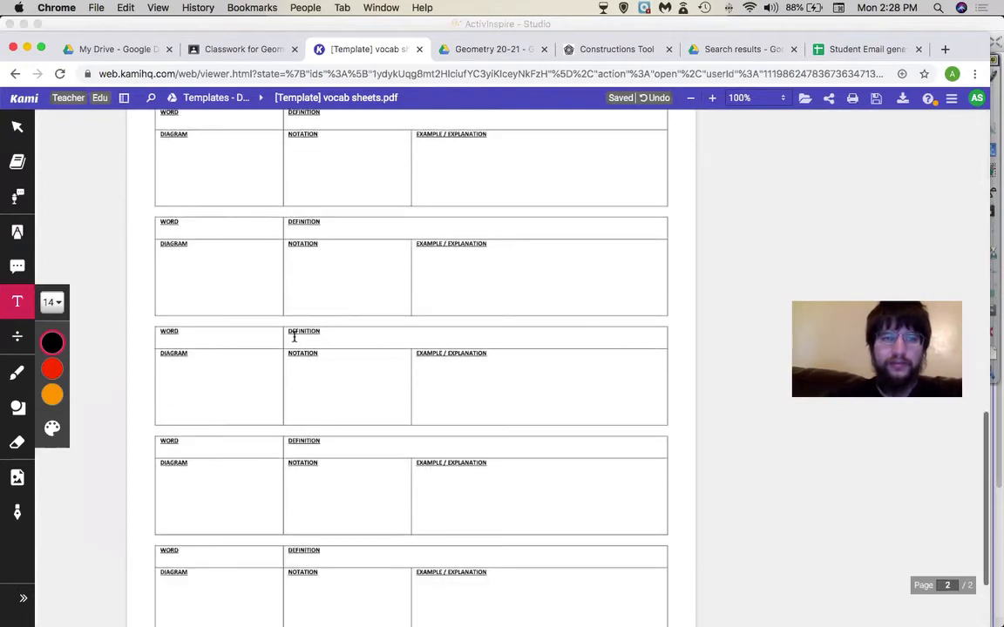
{"action": "scroll", "coordinate": [293, 337], "scroll_direction": "up", "scroll_amount": 10}
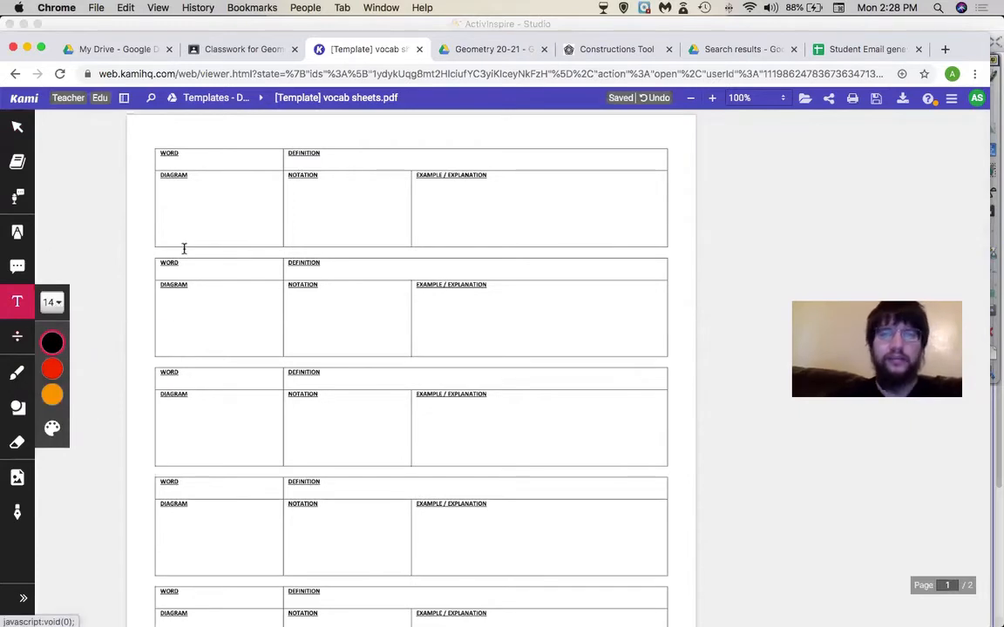
- Type 'circle' into a text box in the first WORD cell
{"action": "left_click", "coordinate": [180, 152]}
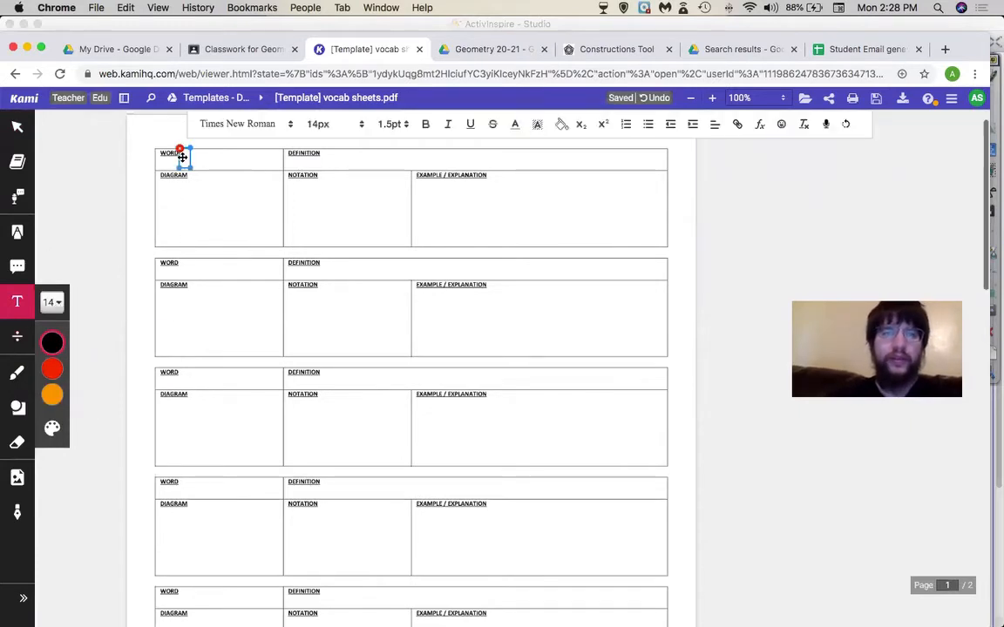
{"action": "type", "text": "circle"}
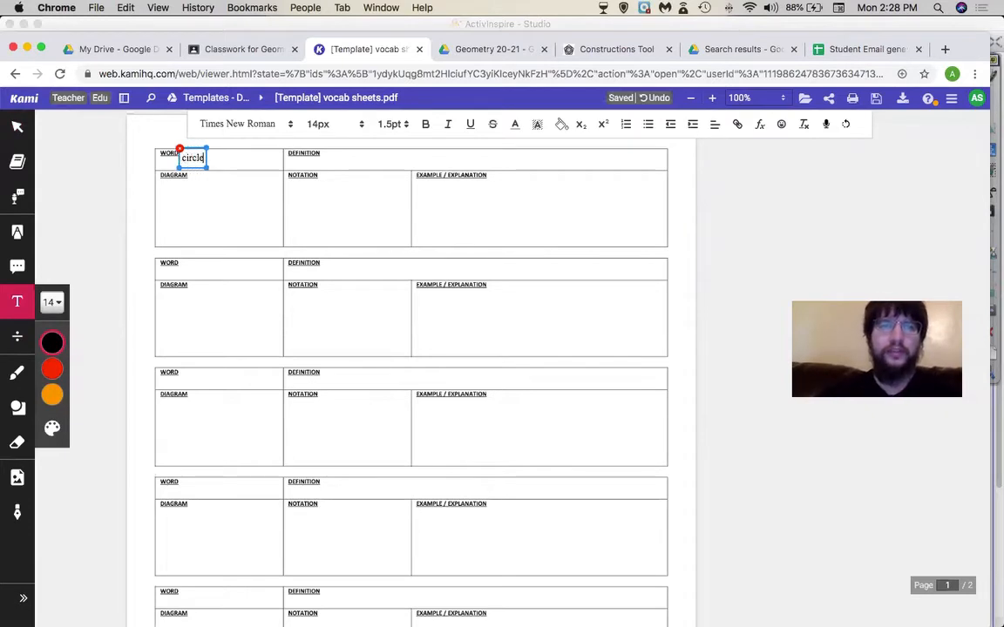
{"action": "left_click", "coordinate": [359, 157]}
{"action": "left_click", "coordinate": [338, 157]}
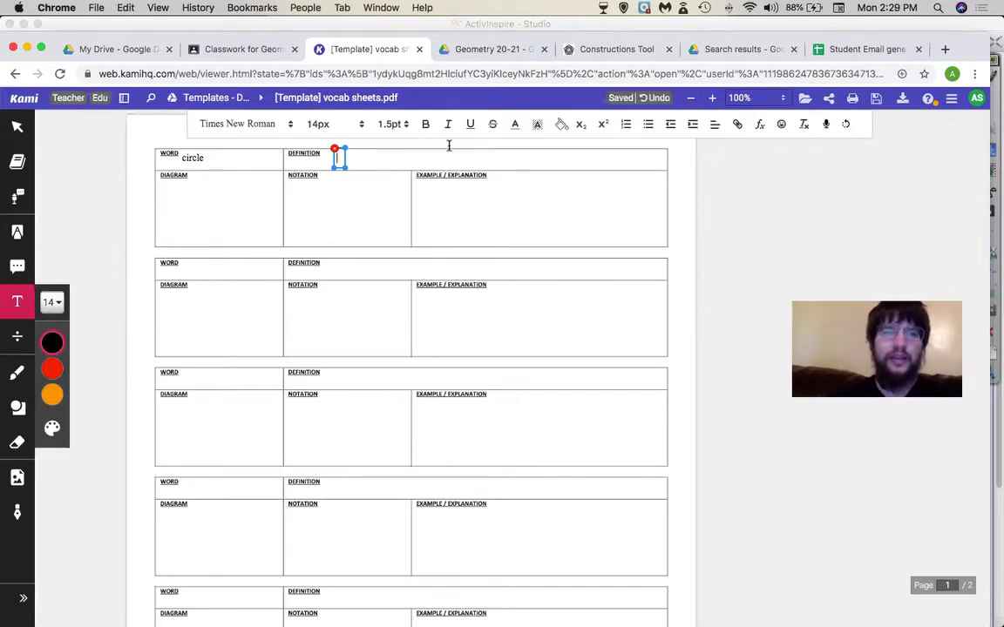
{"action": "left_click", "coordinate": [18, 128]}
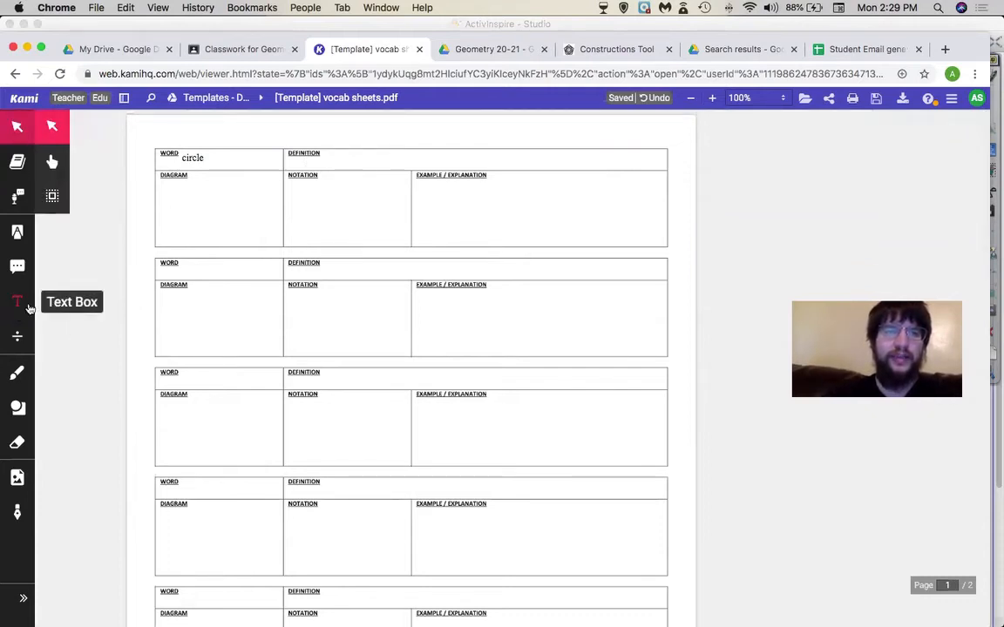
{"action": "left_click", "coordinate": [18, 305]}
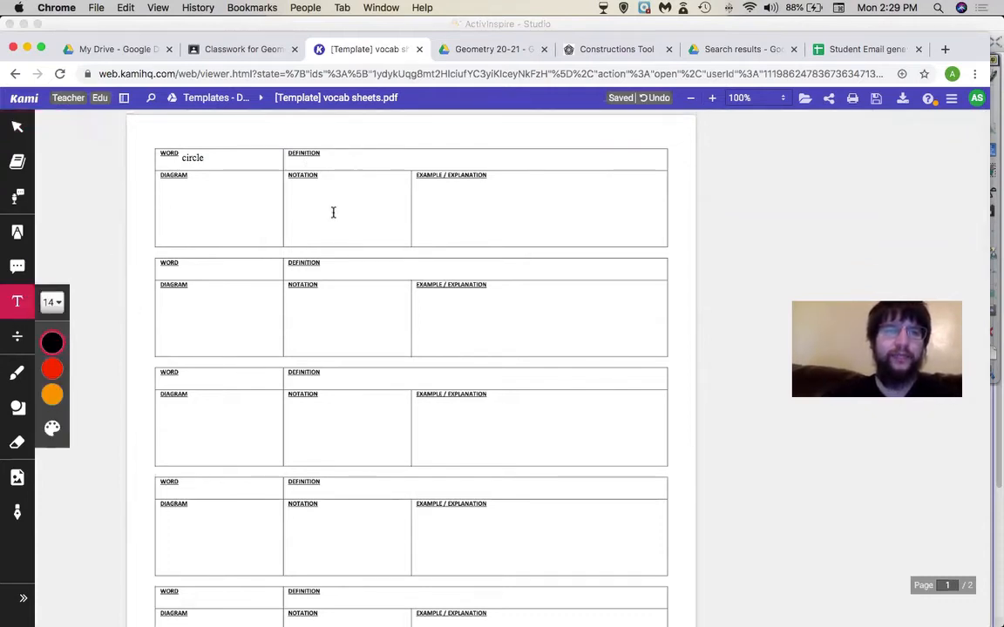
- Type 'a set of points equidistant from a given central point' at 48px beside circle, then select it
{"action": "left_click", "coordinate": [53, 302]}
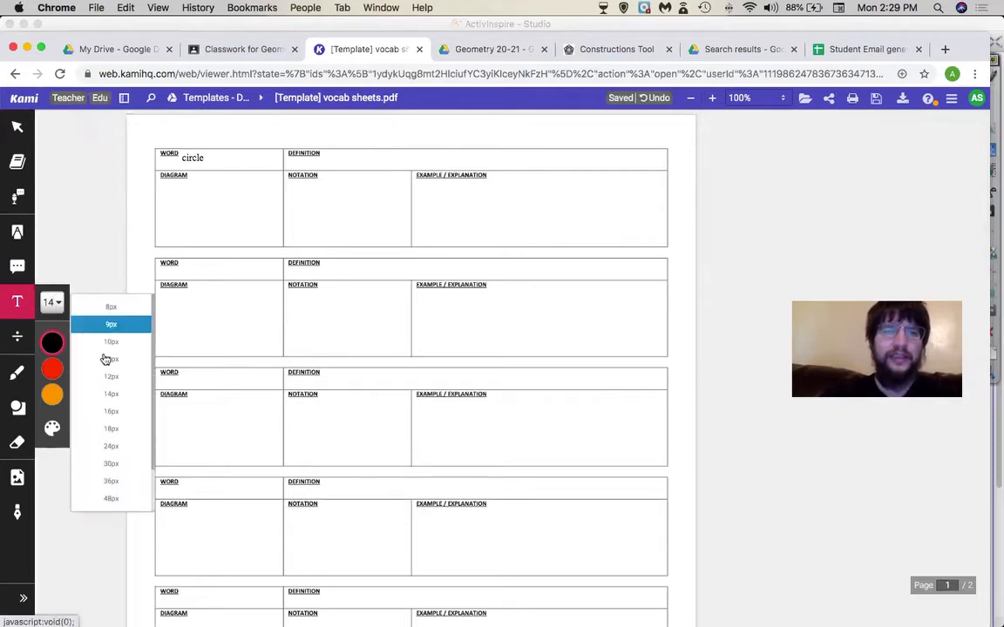
{"action": "left_click", "coordinate": [116, 498]}
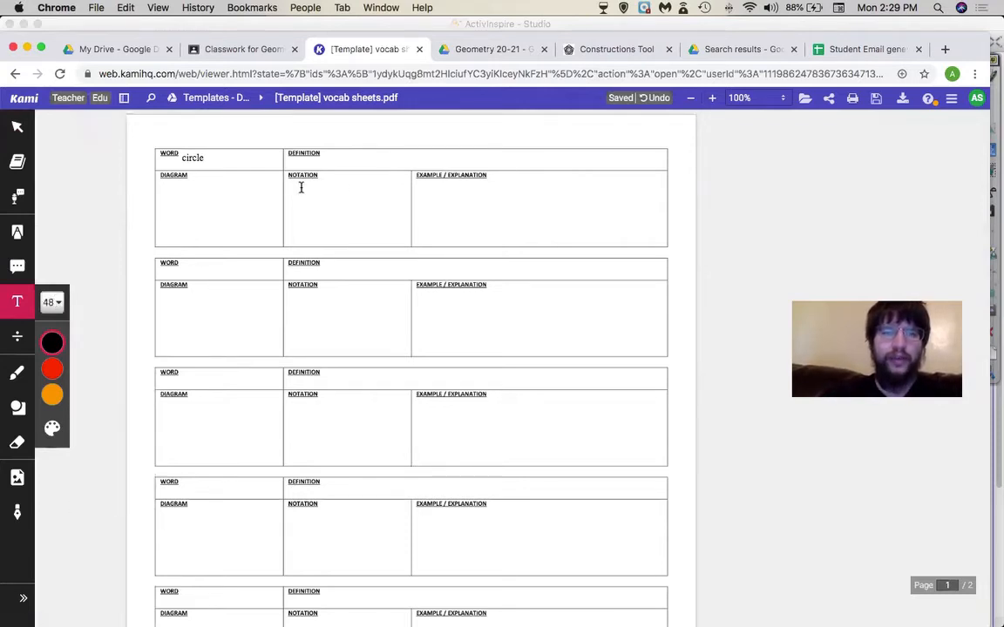
{"action": "left_click", "coordinate": [332, 148]}
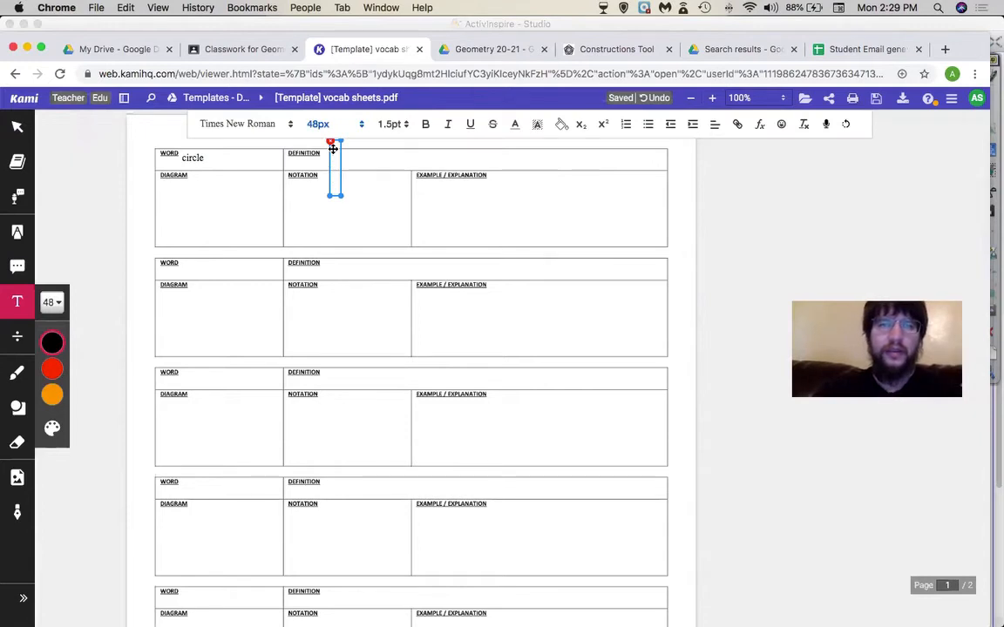
{"action": "type", "text": "a set of"}
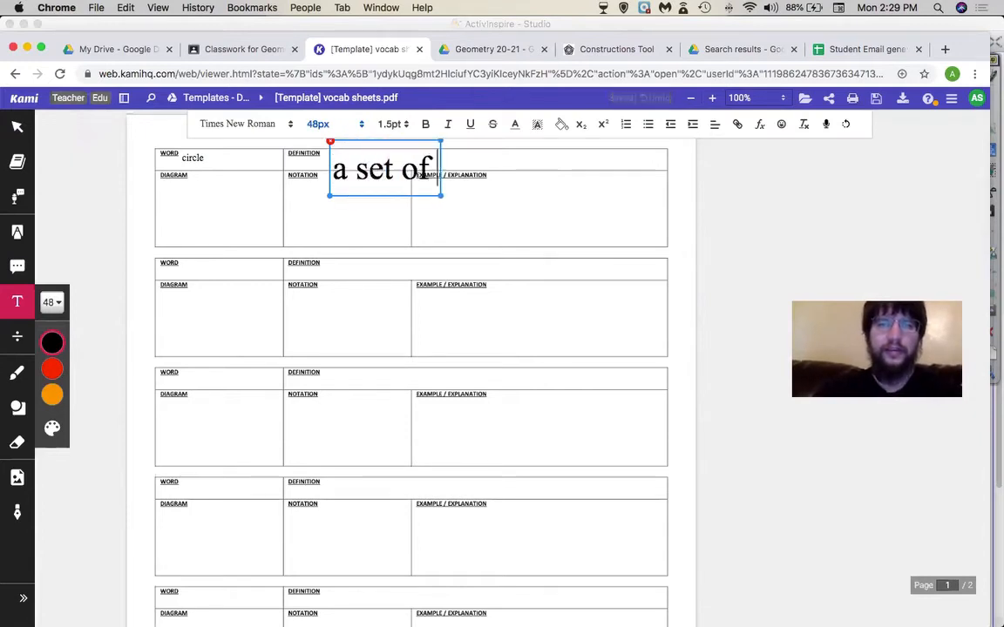
{"action": "type", "text": " points equi"}
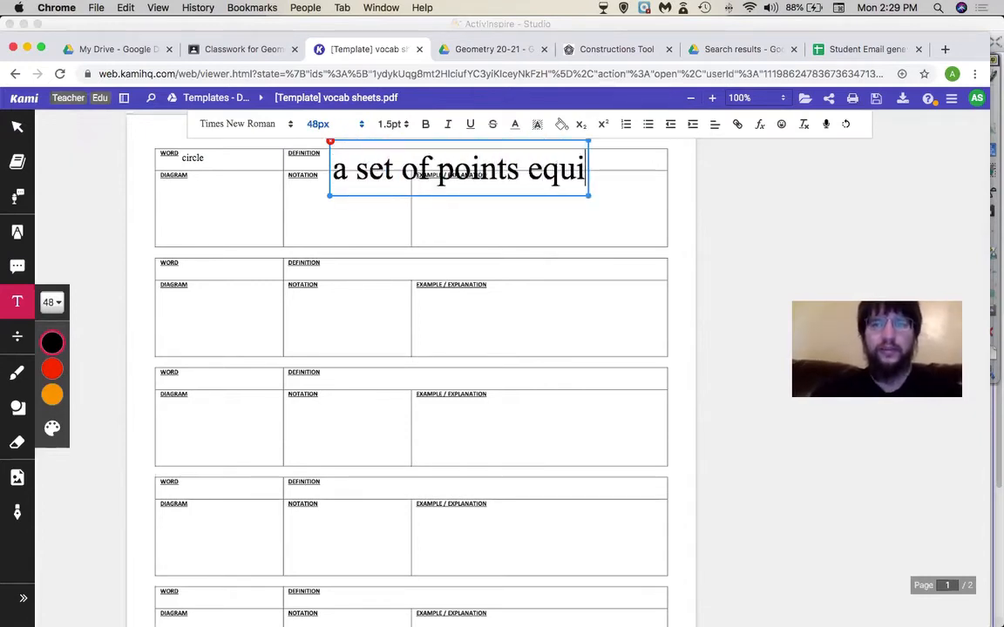
{"action": "type", "text": "distant "}
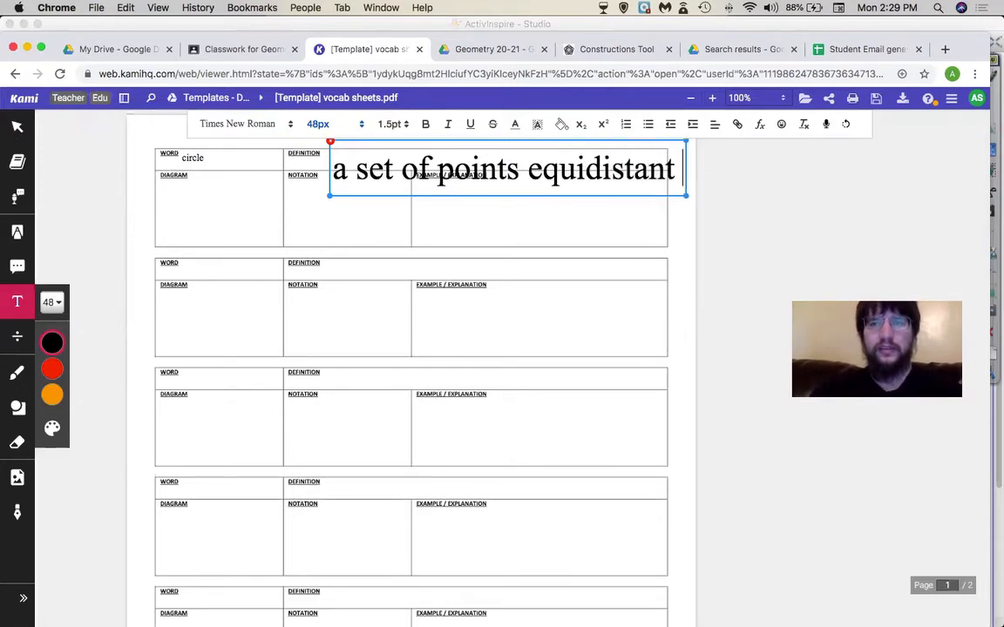
{"action": "type", "text": "from a given "}
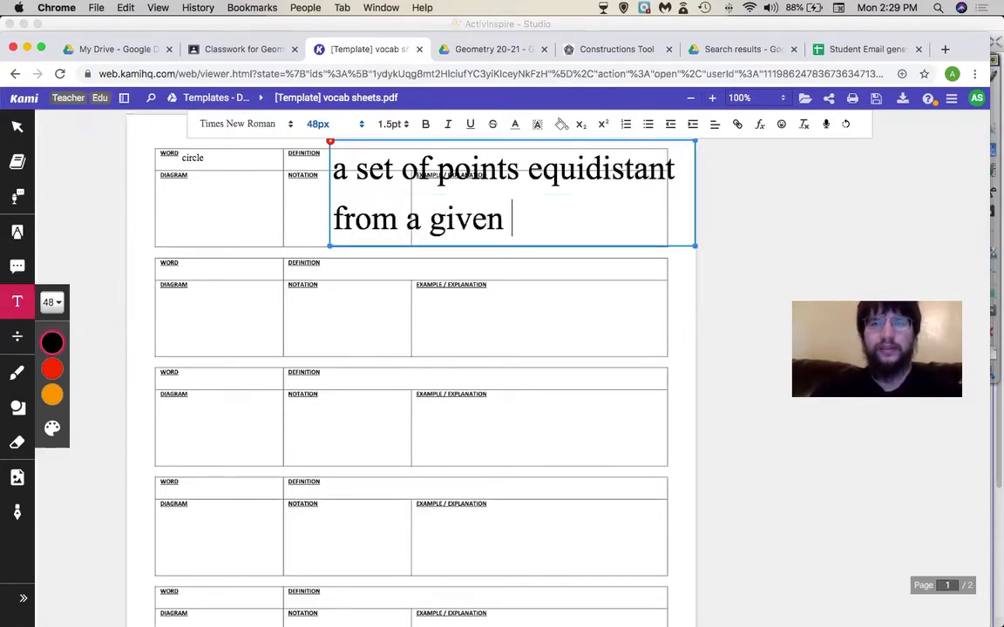
{"action": "type", "text": "central point"}
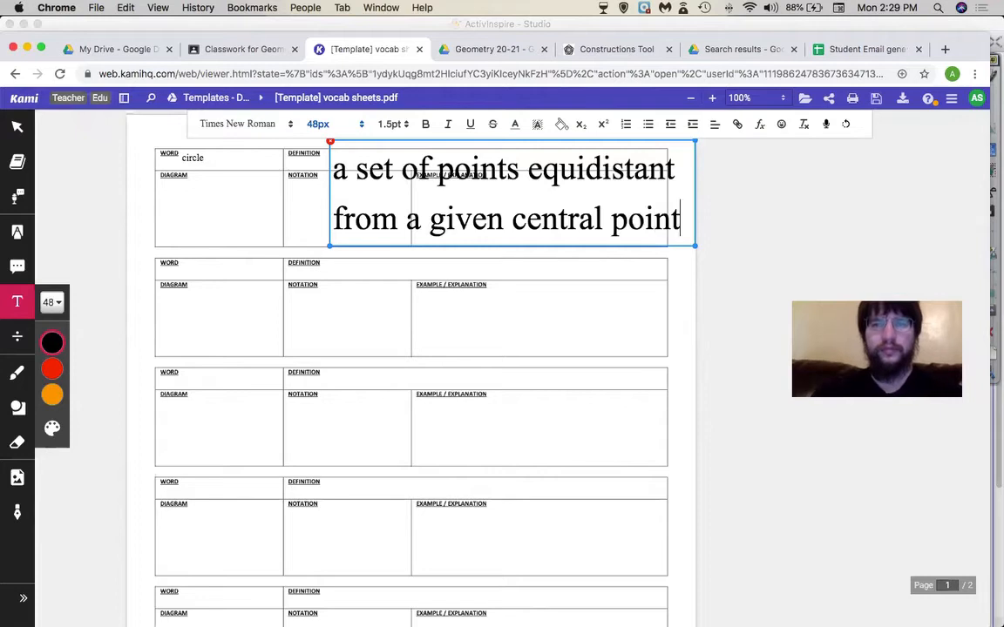
{"action": "key", "text": "super+a"}
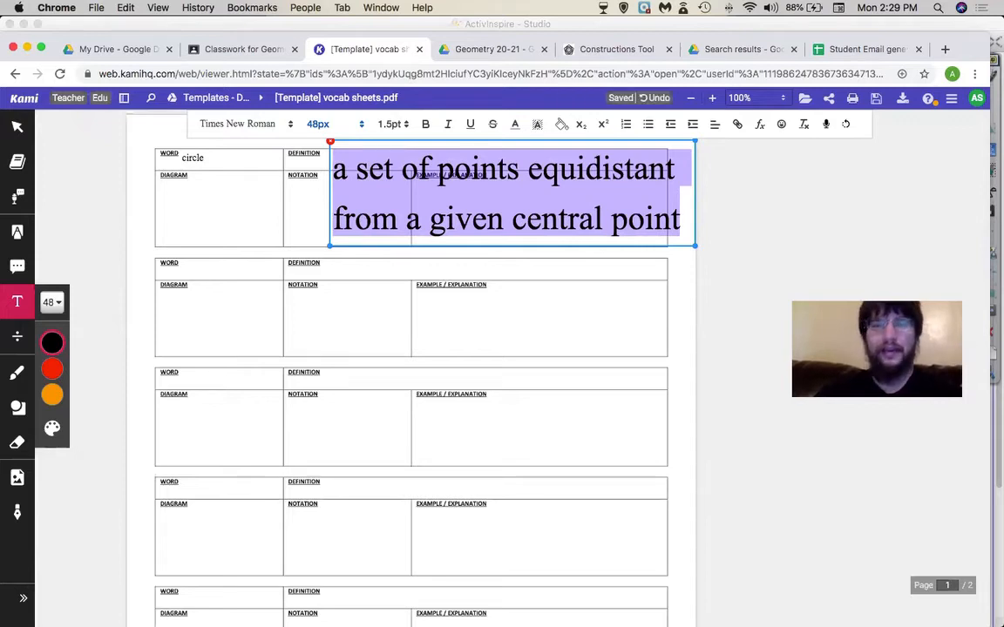
- Shrink the definition to 16px and try 2.0pt line spacing before returning to 1.5pt
{"action": "left_click", "coordinate": [330, 124]}
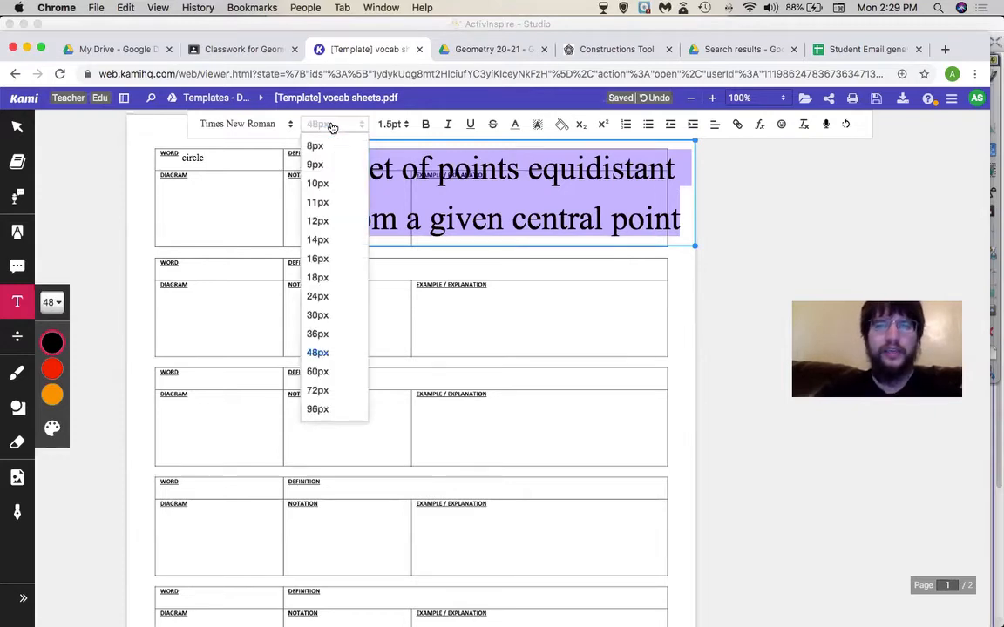
{"action": "left_click", "coordinate": [331, 257]}
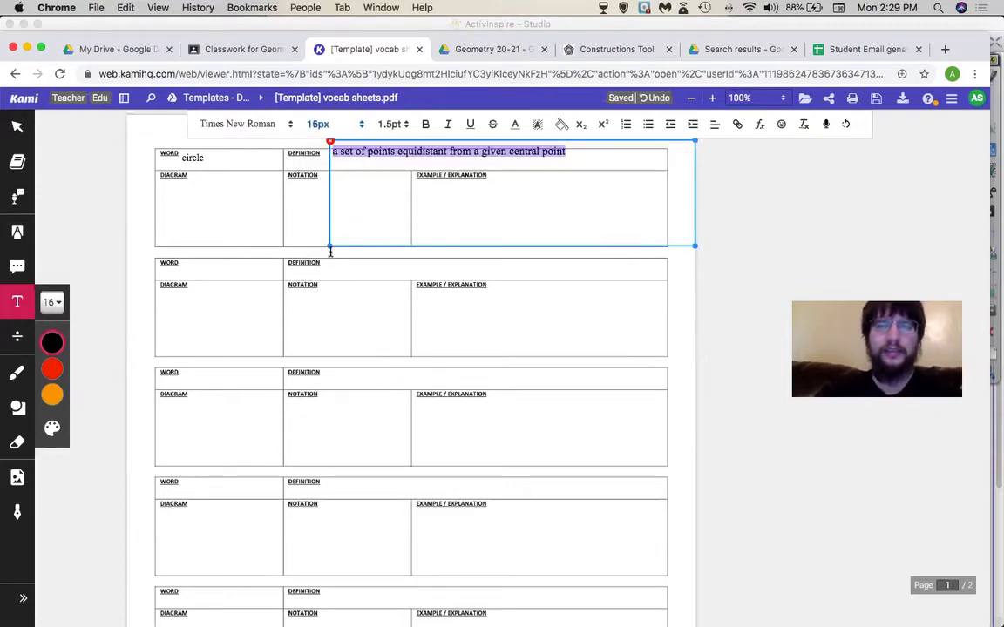
{"action": "left_click", "coordinate": [392, 125]}
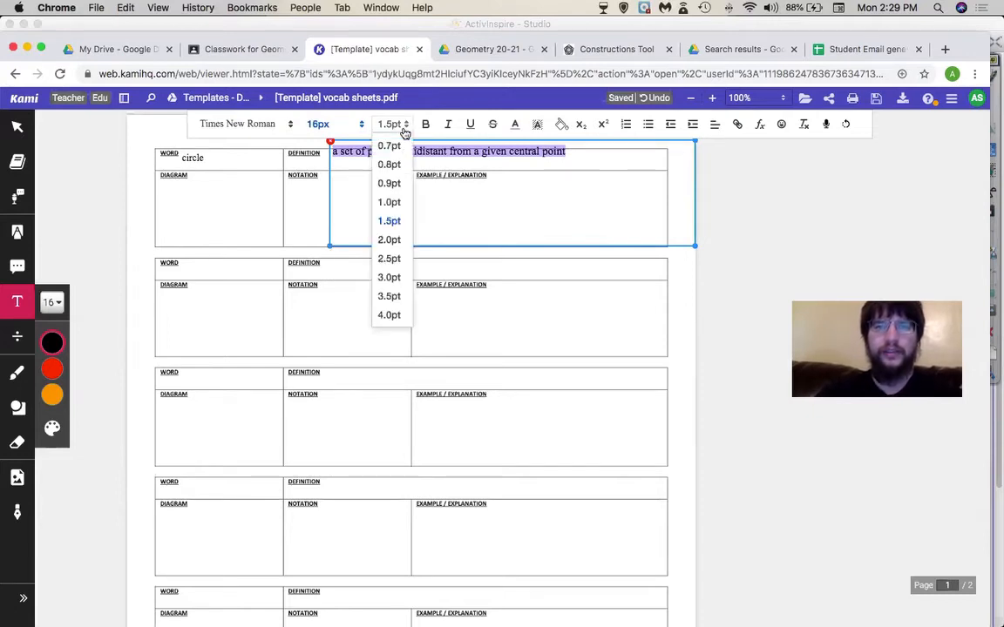
{"action": "left_click", "coordinate": [390, 233]}
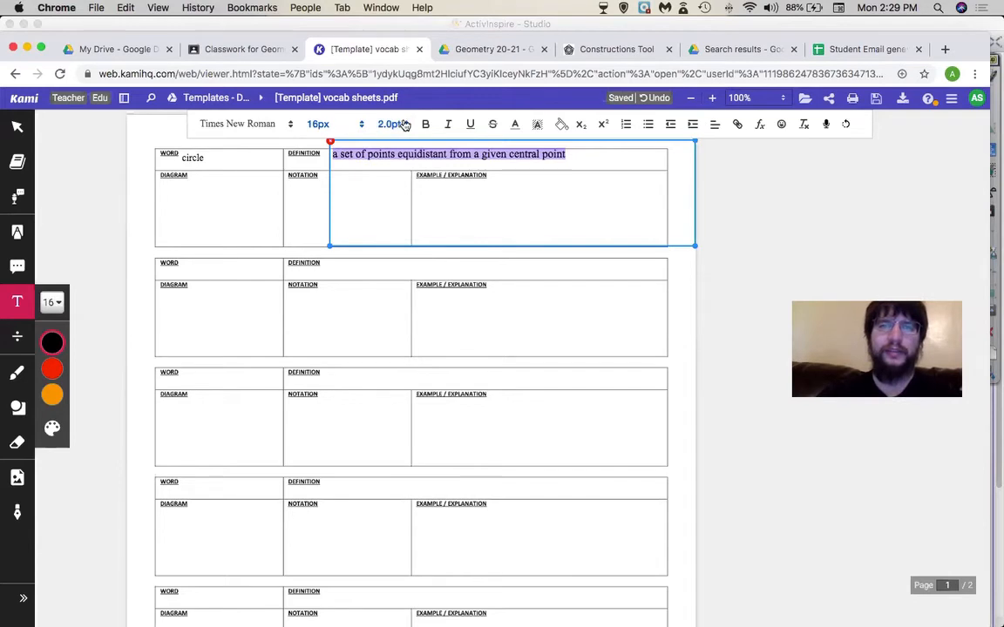
{"action": "left_click", "coordinate": [392, 125]}
{"action": "left_click", "coordinate": [390, 222]}
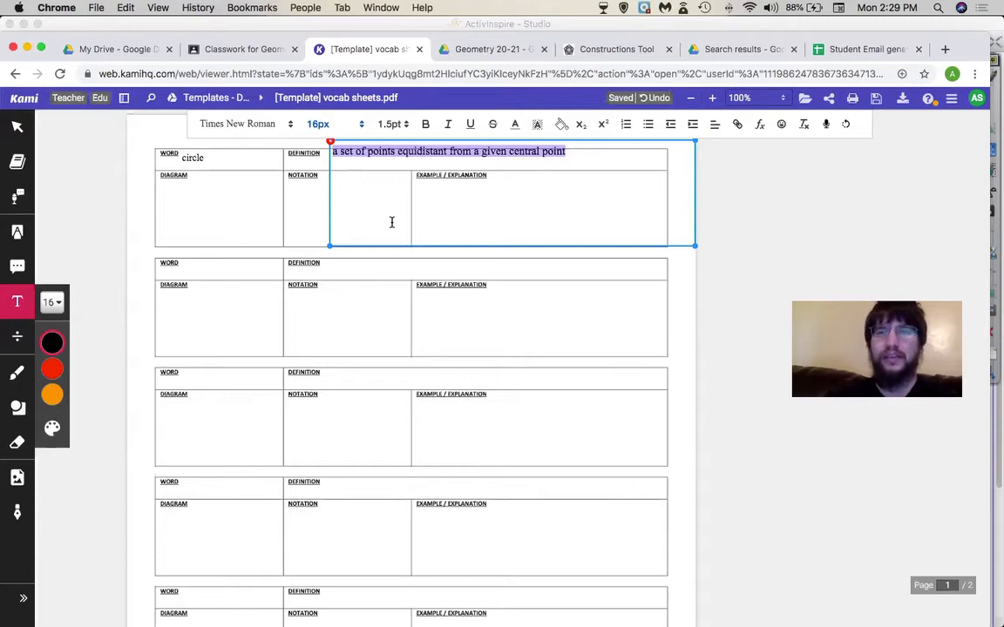
- Toggle bold, italic, underline and strikethrough on and off without keeping them
{"action": "left_click", "coordinate": [426, 124]}
{"action": "left_click", "coordinate": [431, 127]}
{"action": "left_click", "coordinate": [445, 126]}
{"action": "left_click", "coordinate": [447, 127]}
{"action": "left_click", "coordinate": [472, 126]}
{"action": "left_click", "coordinate": [476, 127]}
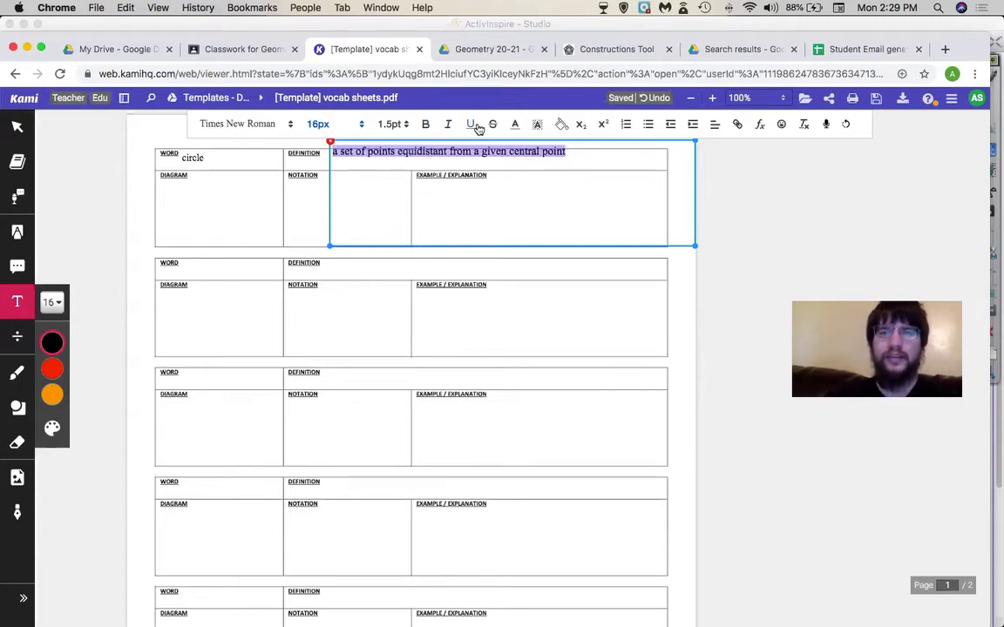
{"action": "left_click", "coordinate": [492, 125]}
{"action": "left_click", "coordinate": [494, 124]}
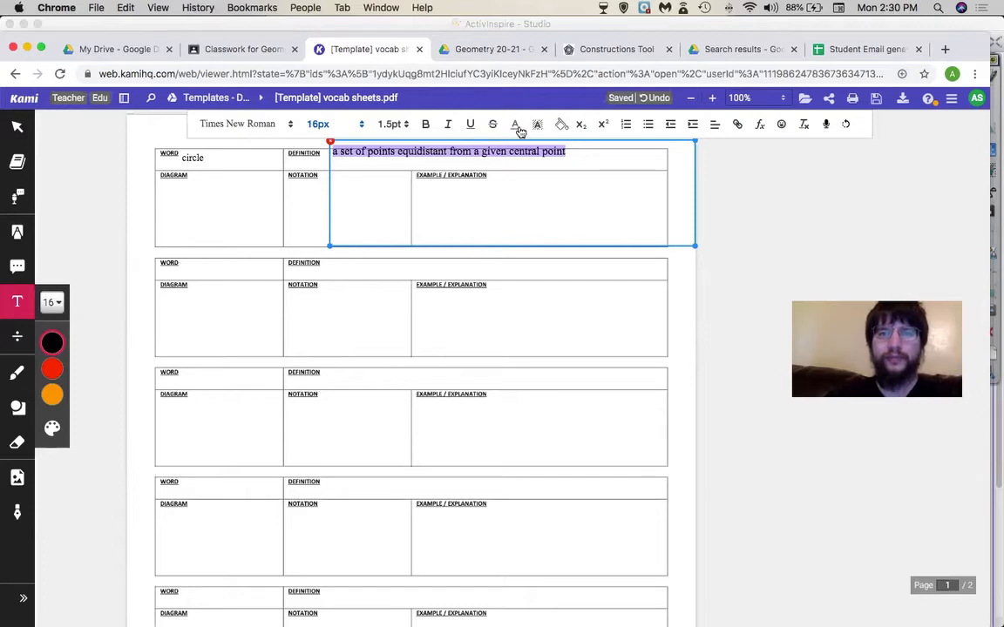
- Colour the definition red, try then clear a yellow highlight, and test sub/superscript
{"action": "left_click", "coordinate": [515, 125]}
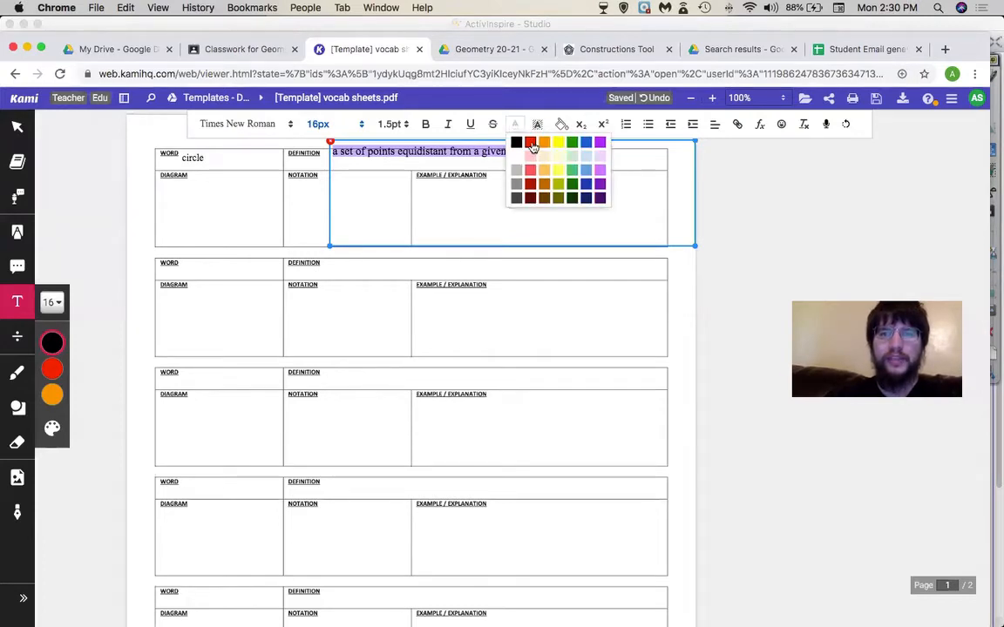
{"action": "left_click", "coordinate": [528, 140]}
{"action": "left_click", "coordinate": [540, 126]}
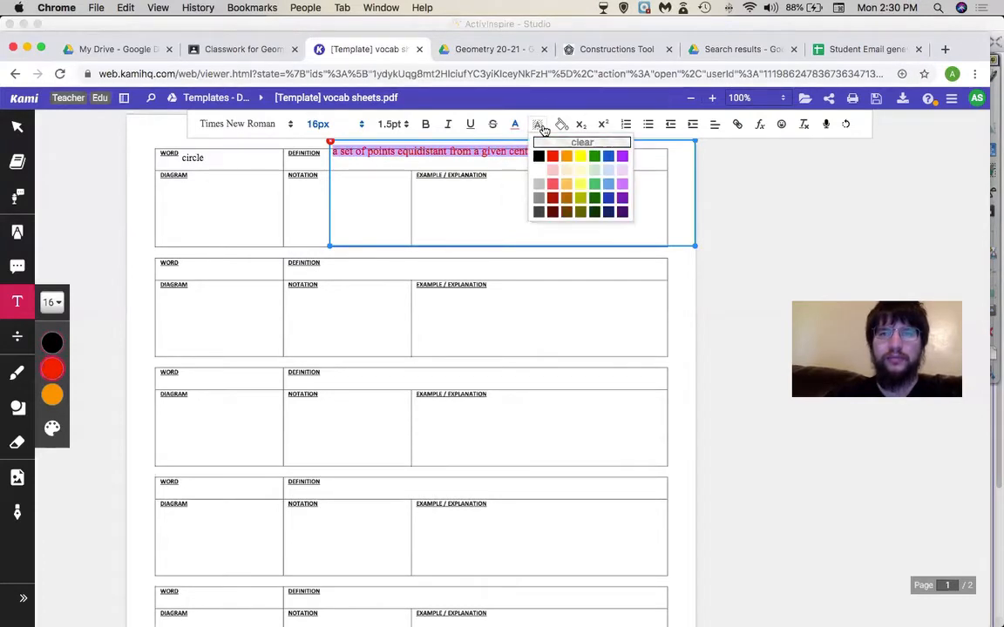
{"action": "left_click", "coordinate": [580, 156]}
{"action": "left_click", "coordinate": [755, 186]}
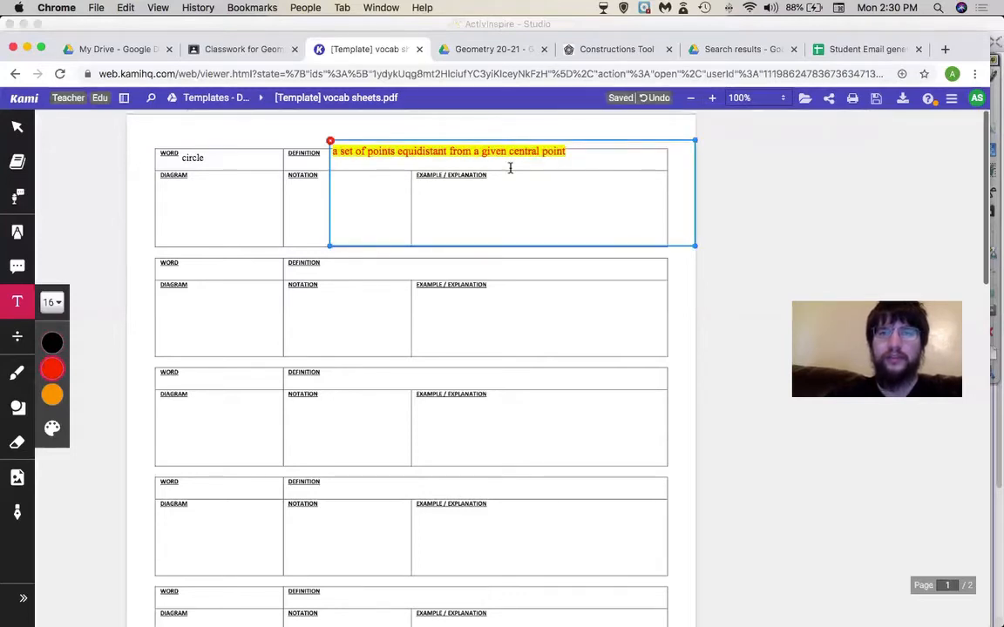
{"action": "triple_click", "coordinate": [514, 145]}
{"action": "left_click", "coordinate": [538, 125]}
{"action": "left_click", "coordinate": [540, 140]}
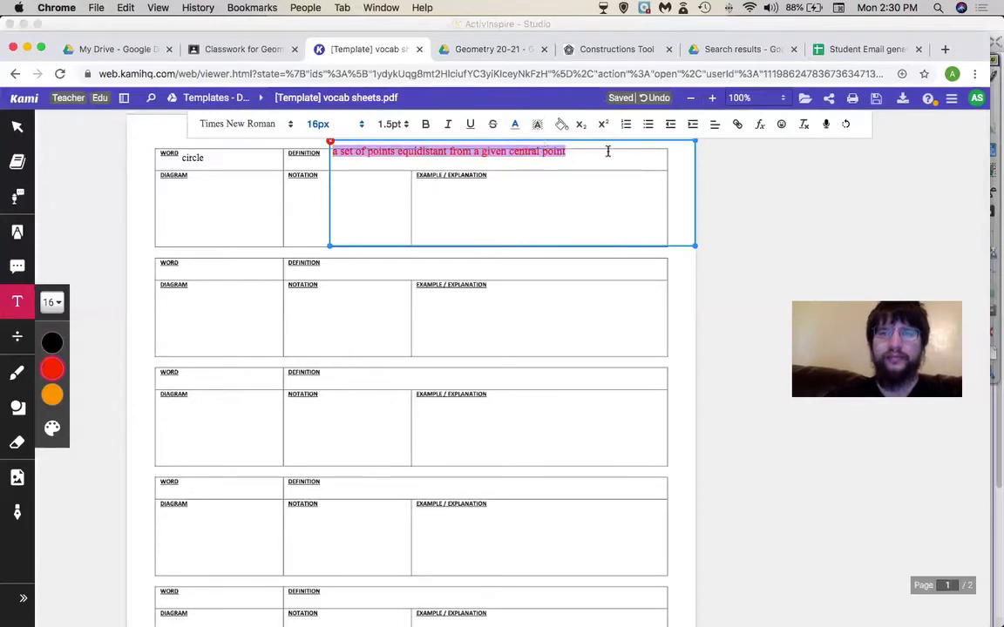
{"action": "left_click", "coordinate": [582, 127]}
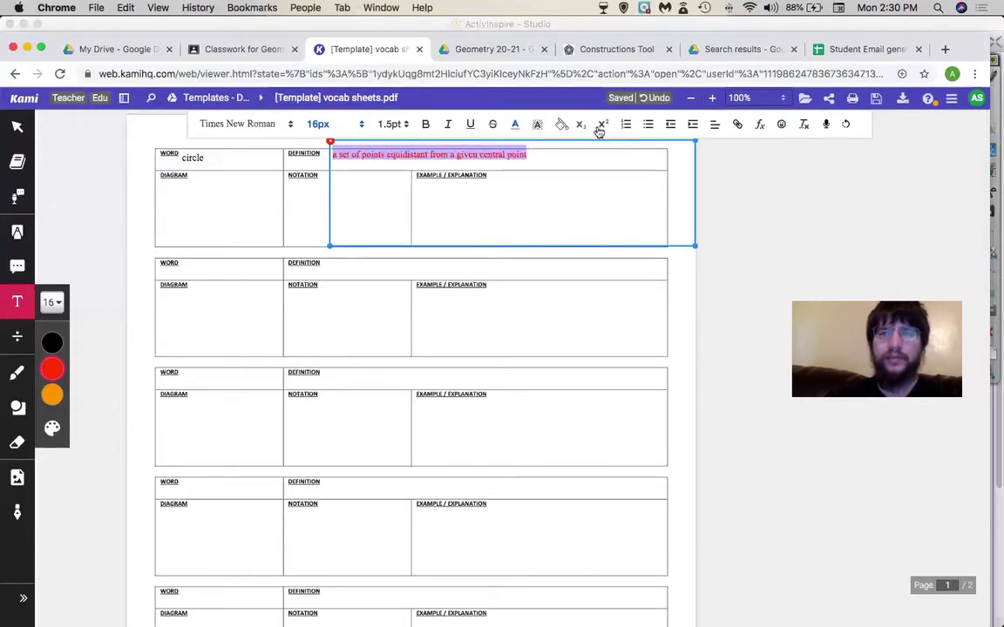
{"action": "left_click", "coordinate": [603, 126]}
{"action": "left_click", "coordinate": [602, 127]}
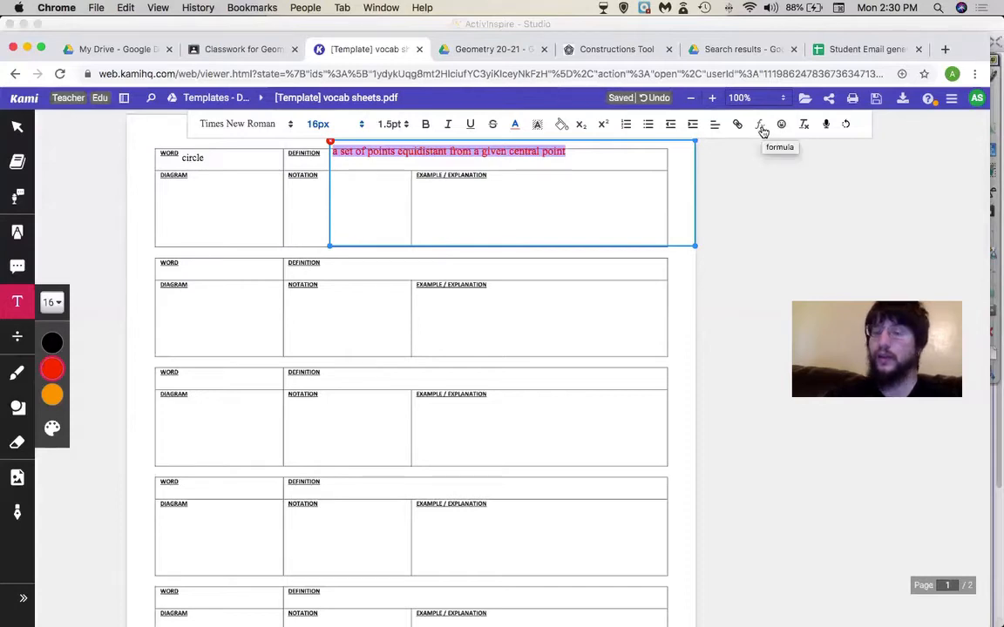
- Add a 3x math expression under the definition, browse the math symbols, then delete the text box
{"action": "left_click", "coordinate": [626, 160]}
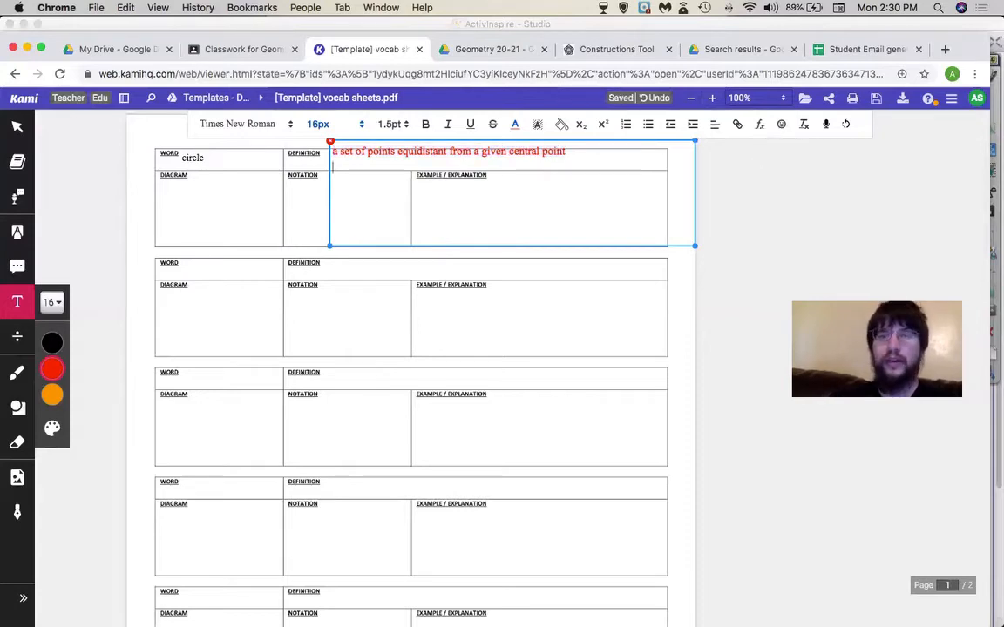
{"action": "left_click", "coordinate": [761, 124]}
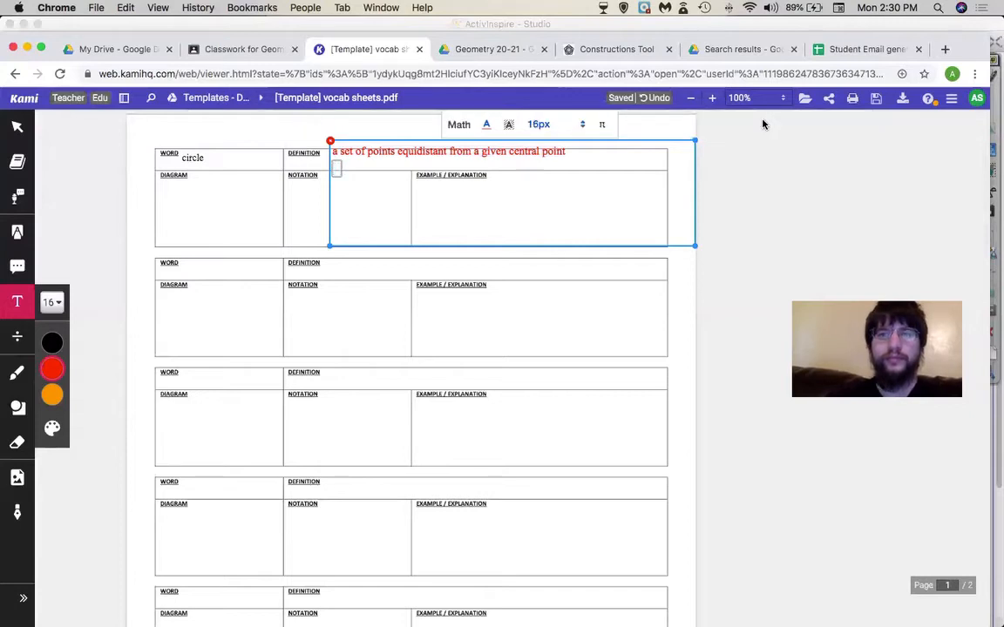
{"action": "type", "text": "3x"}
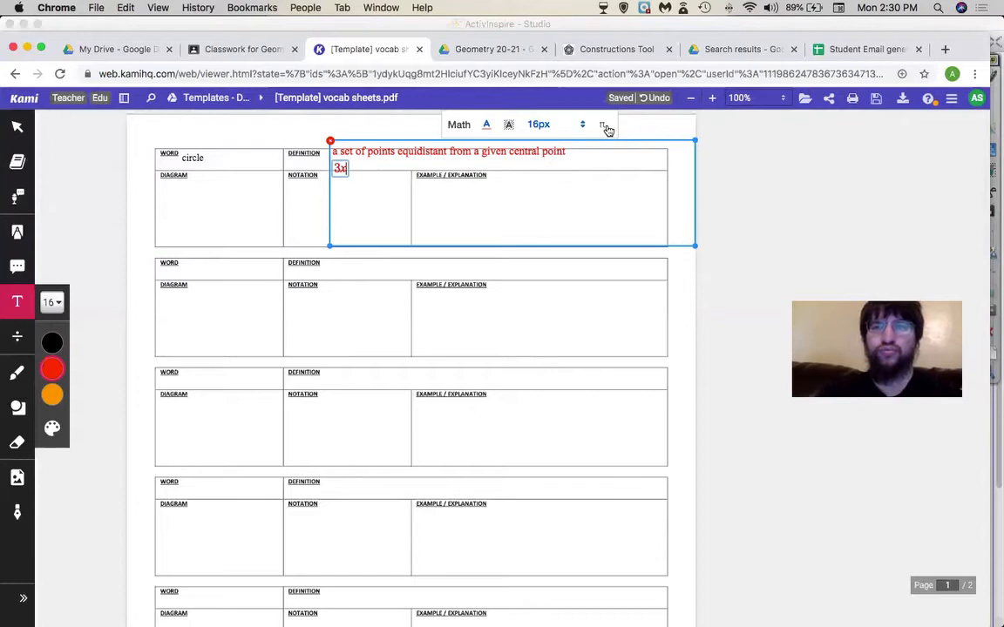
{"action": "left_click", "coordinate": [603, 126]}
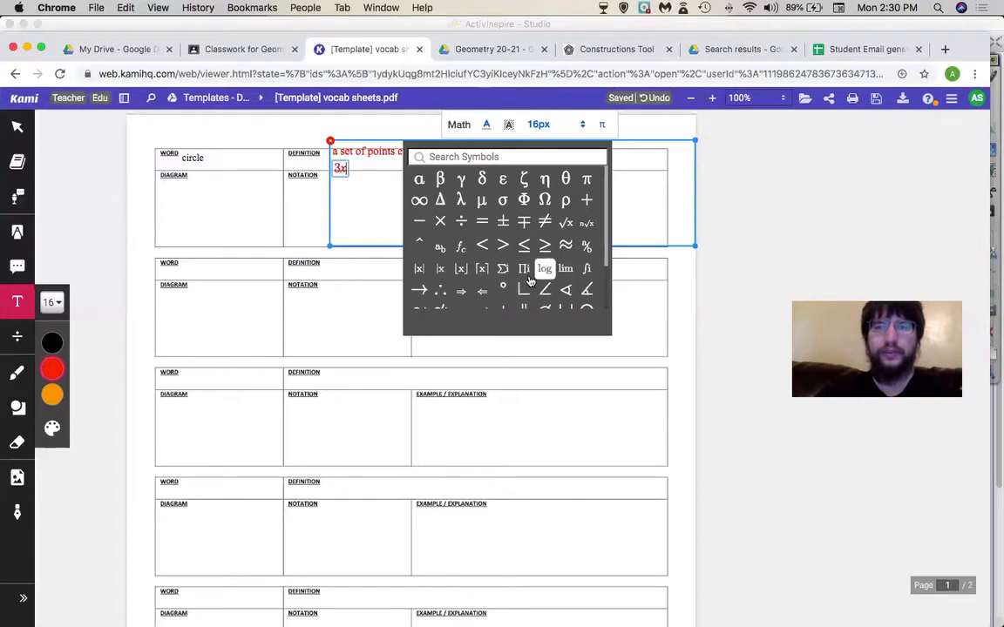
{"action": "scroll", "coordinate": [482, 261], "scroll_direction": "down", "scroll_amount": 2}
{"action": "scroll", "coordinate": [484, 292], "scroll_direction": "up", "scroll_amount": 2}
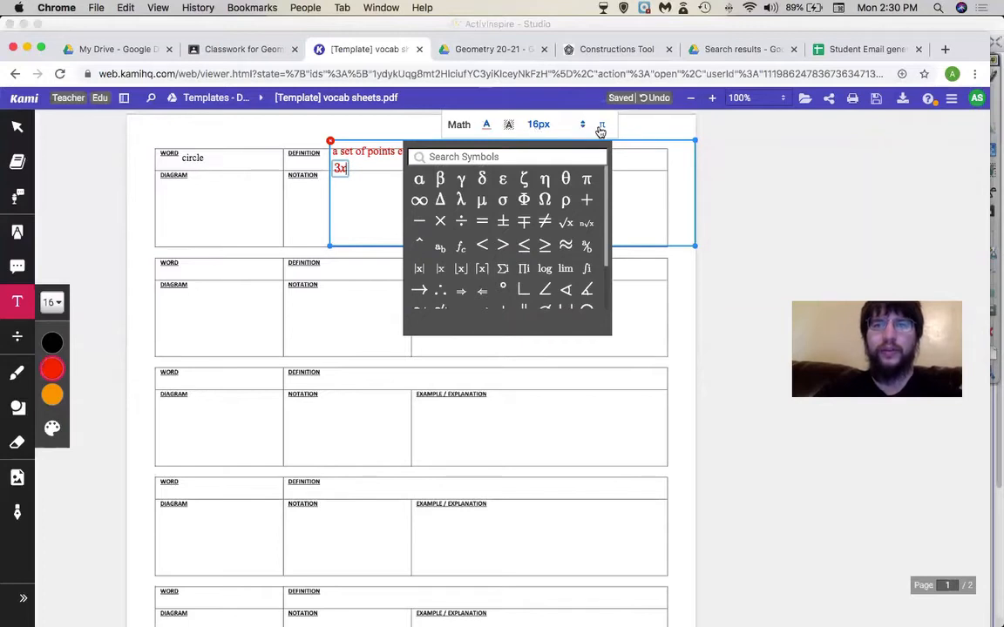
{"action": "left_click", "coordinate": [331, 140]}
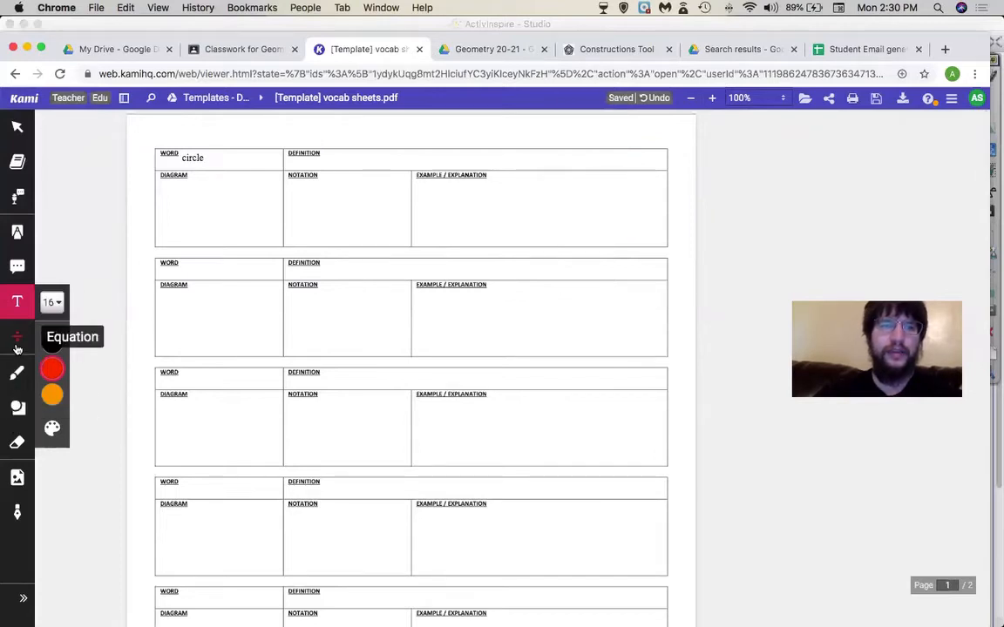
- Browse the Equation tool's symbol palette, then place an empty text box in the DEFINITION cell
{"action": "left_click", "coordinate": [17, 339]}
{"action": "left_click", "coordinate": [51, 372]}
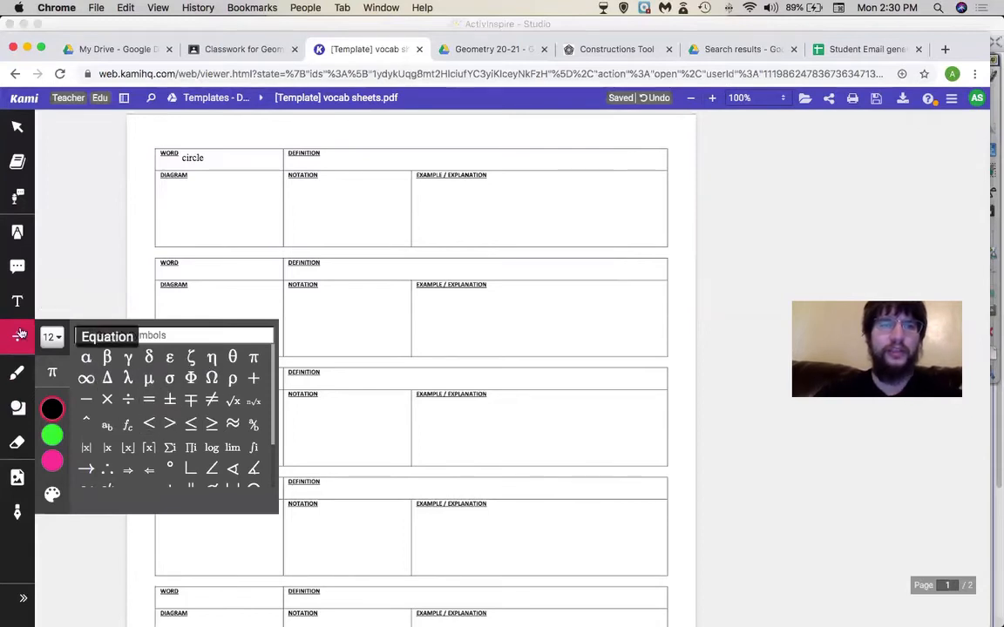
{"action": "scroll", "coordinate": [169, 383], "scroll_direction": "down", "scroll_amount": 3}
{"action": "scroll", "coordinate": [170, 397], "scroll_direction": "up", "scroll_amount": 3}
{"action": "scroll", "coordinate": [170, 400], "scroll_direction": "down", "scroll_amount": 2}
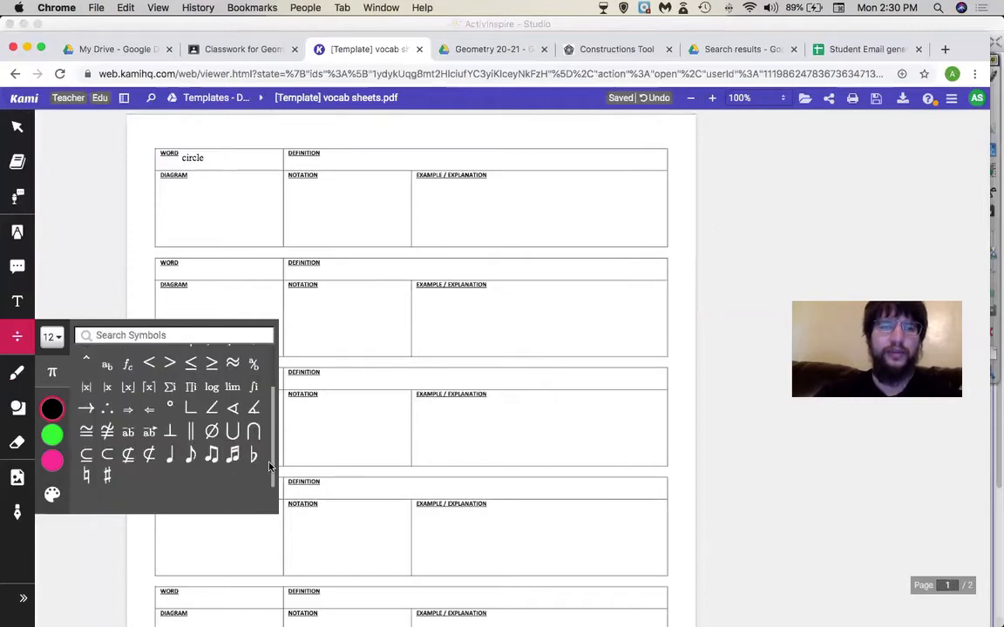
{"action": "scroll", "coordinate": [255, 432], "scroll_direction": "up", "scroll_amount": 1}
{"action": "scroll", "coordinate": [255, 429], "scroll_direction": "up", "scroll_amount": 2}
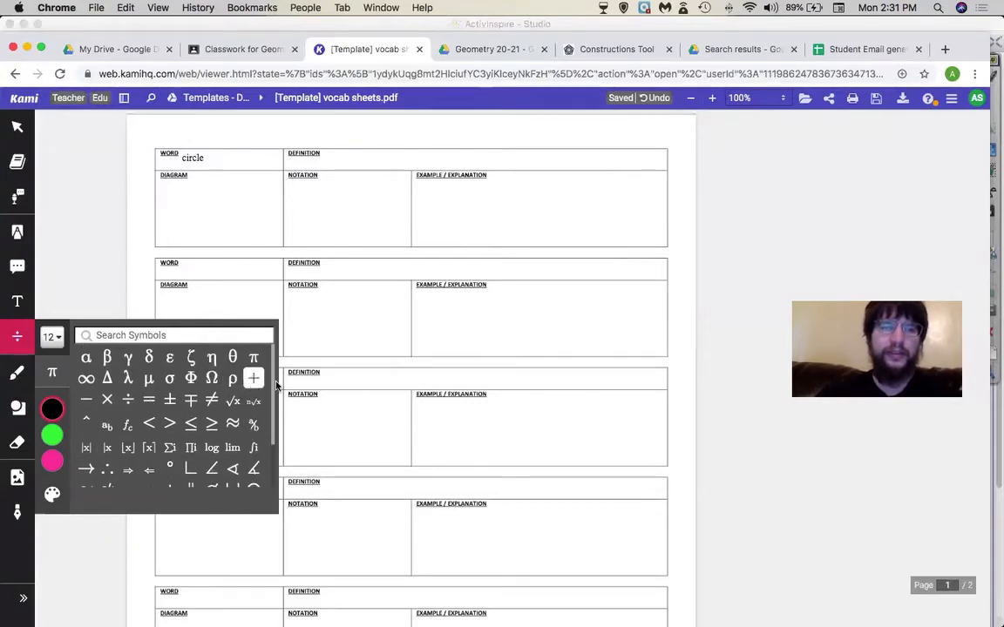
{"action": "left_click", "coordinate": [17, 300]}
{"action": "left_click", "coordinate": [320, 155]}
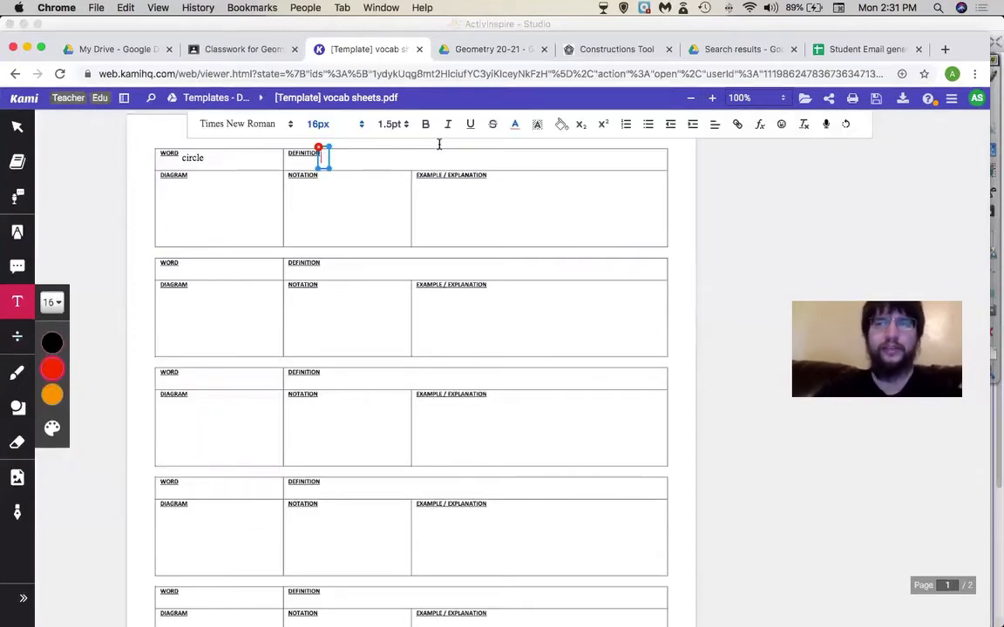
- Dictate into the text box after allowing microphone access, then delete the dictated box
{"action": "left_click", "coordinate": [828, 123]}
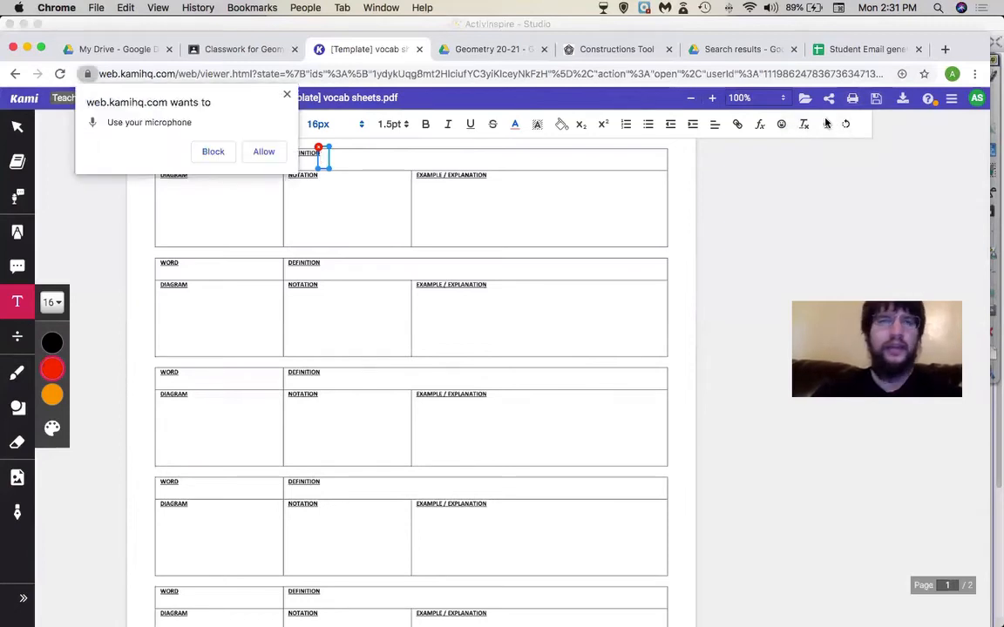
{"action": "left_click", "coordinate": [264, 151]}
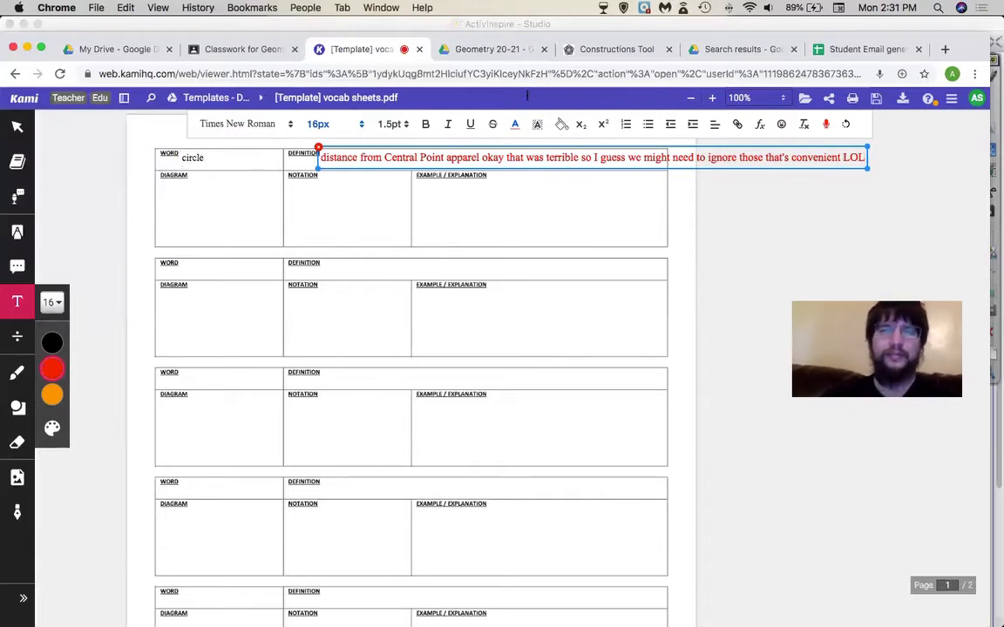
{"action": "left_click", "coordinate": [832, 128]}
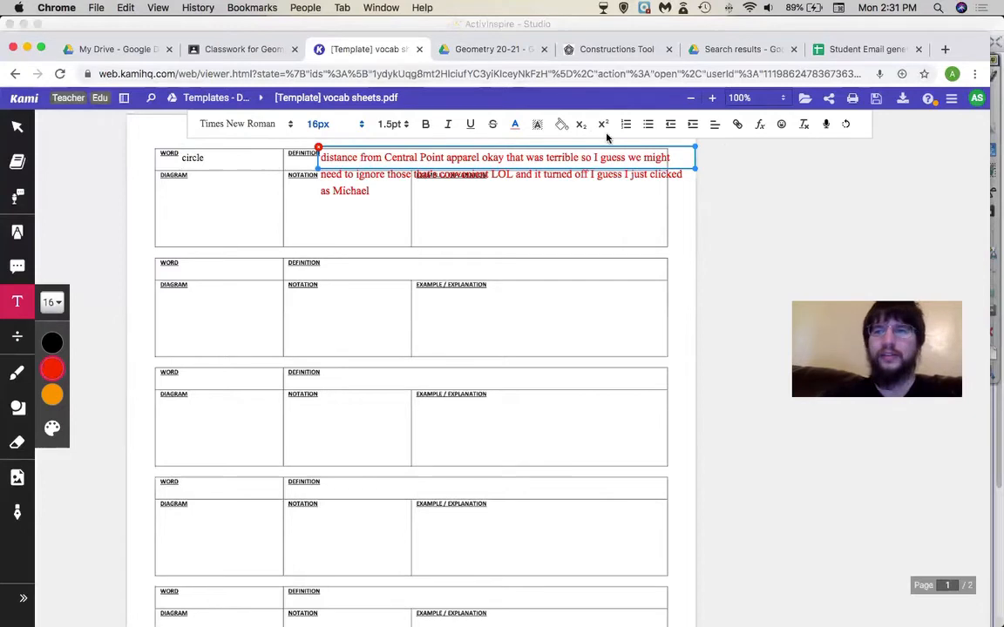
{"action": "left_click", "coordinate": [319, 149]}
- Start a fresh box, dictate the red note ending 'Mas o Menos', and open Google Sharing
{"action": "left_click", "coordinate": [334, 159]}
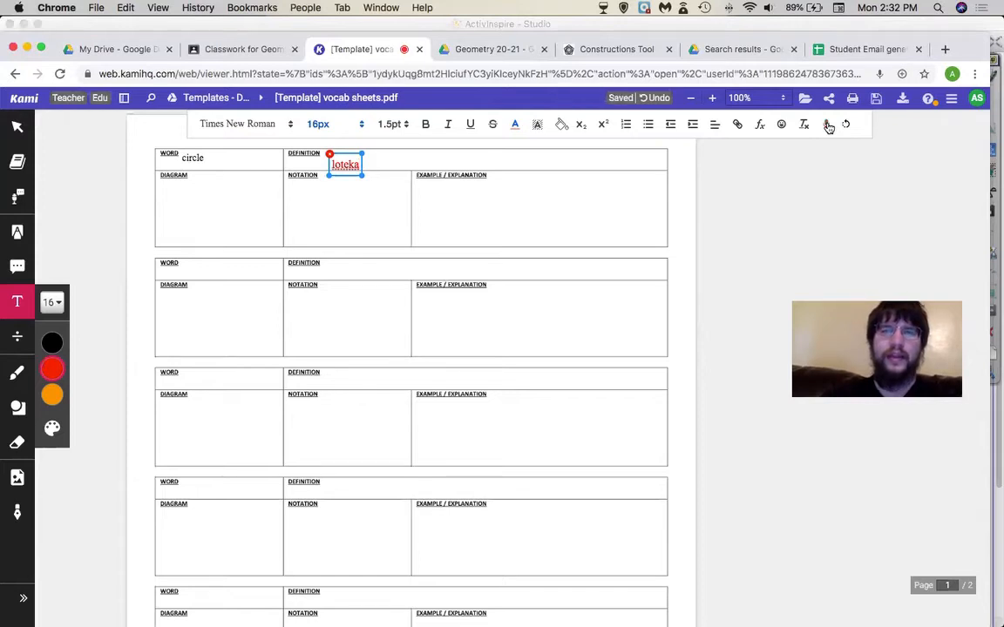
{"action": "key", "text": "BackSpace"}
{"action": "key", "text": "BackSpace"}
{"action": "key", "text": "BackSpace"}
{"action": "key", "text": "BackSpace"}
{"action": "key", "text": "BackSpace"}
{"action": "key", "text": "BackSpace"}
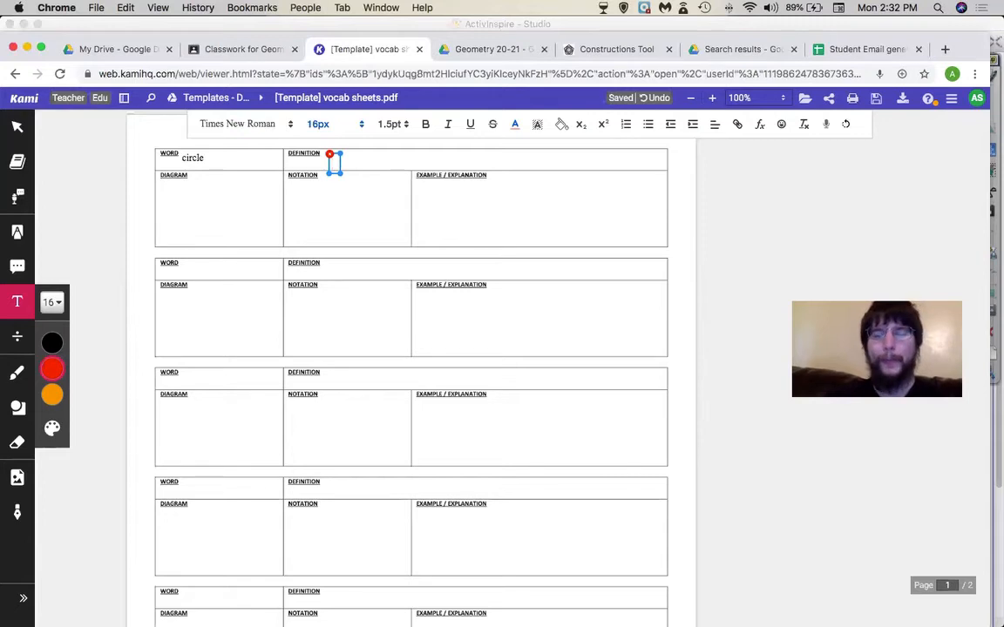
{"action": "left_click", "coordinate": [825, 126]}
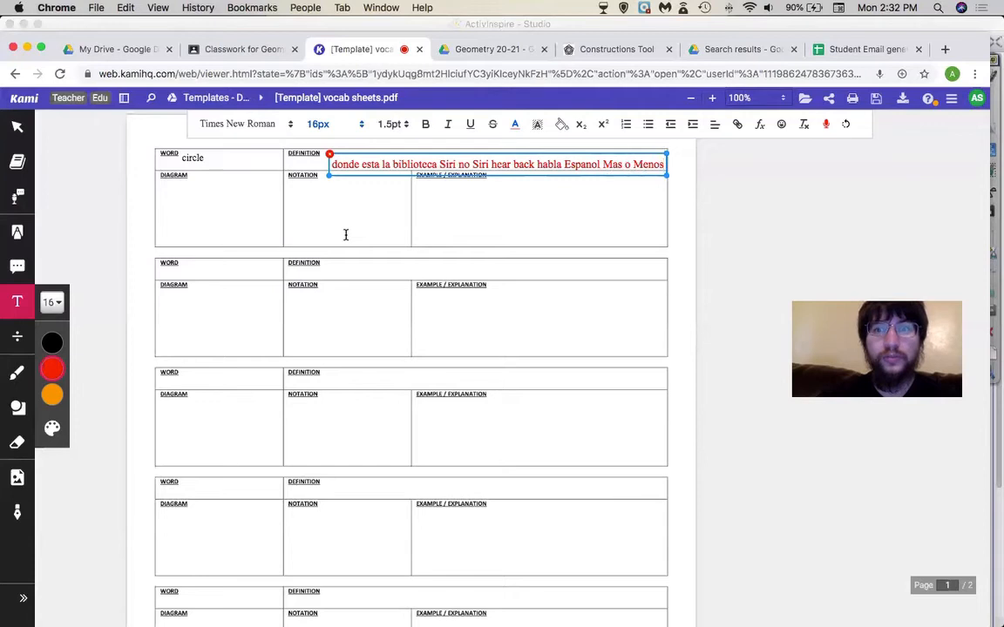
{"action": "left_click", "coordinate": [829, 97]}
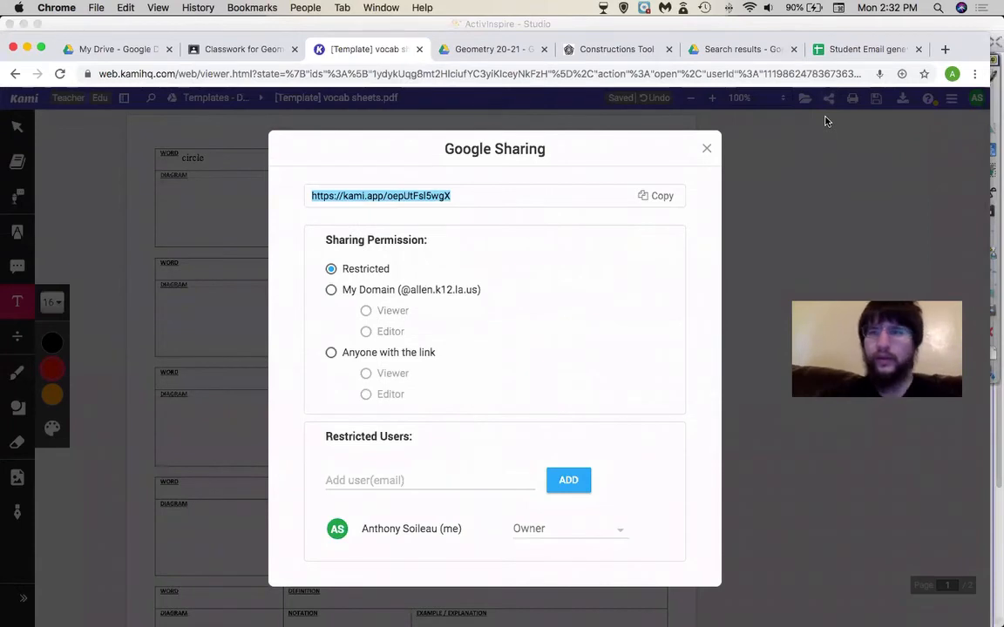
- Dismiss the Google Sharing dialog, remove the red dictated note, and place a new box beside DEFINITION
{"action": "left_click", "coordinate": [825, 118]}
{"action": "left_click", "coordinate": [584, 163]}
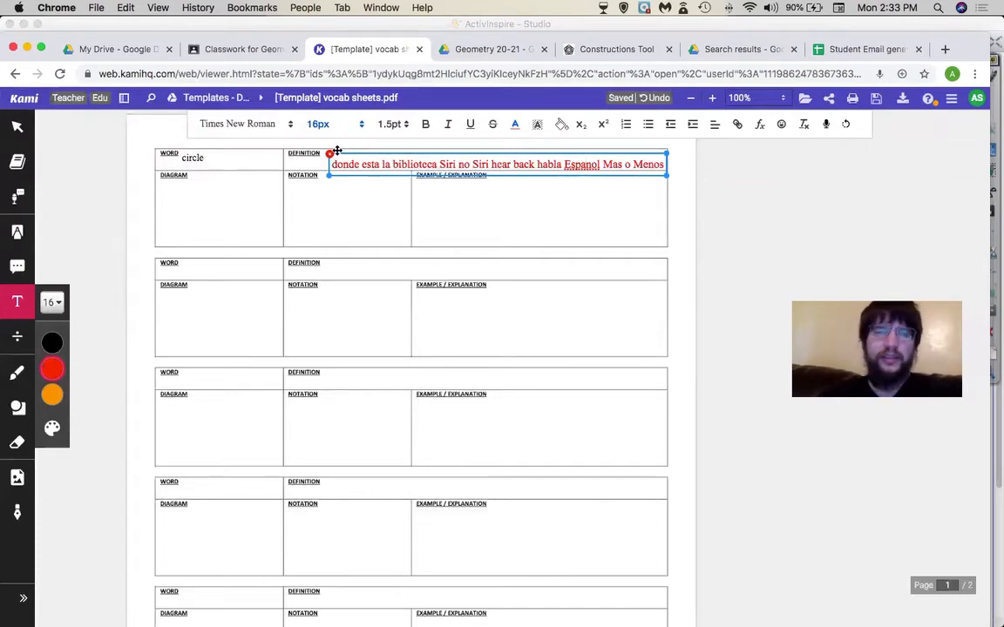
{"action": "left_click", "coordinate": [330, 154]}
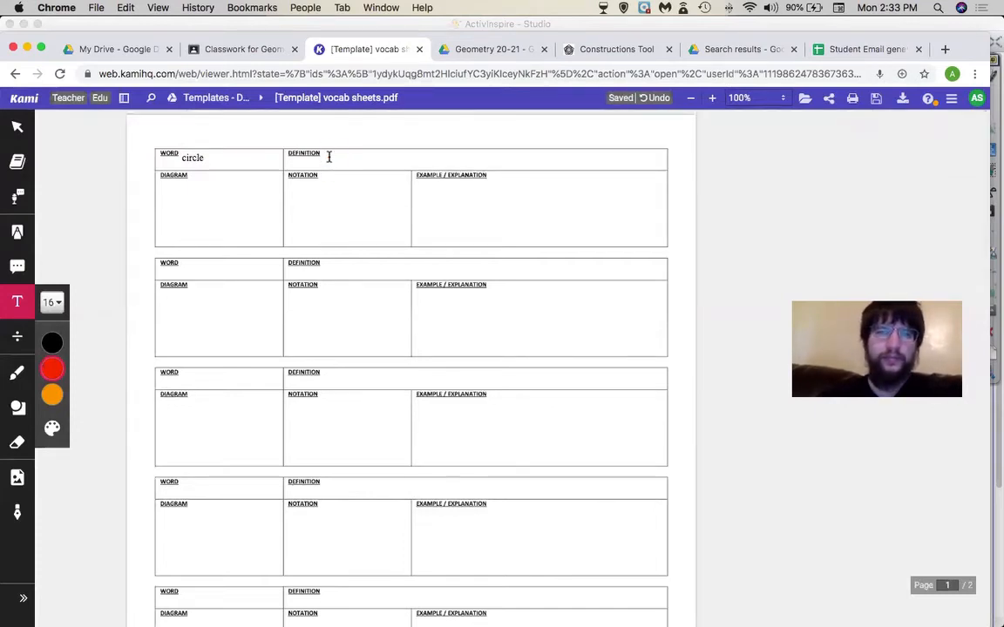
{"action": "left_click", "coordinate": [328, 154]}
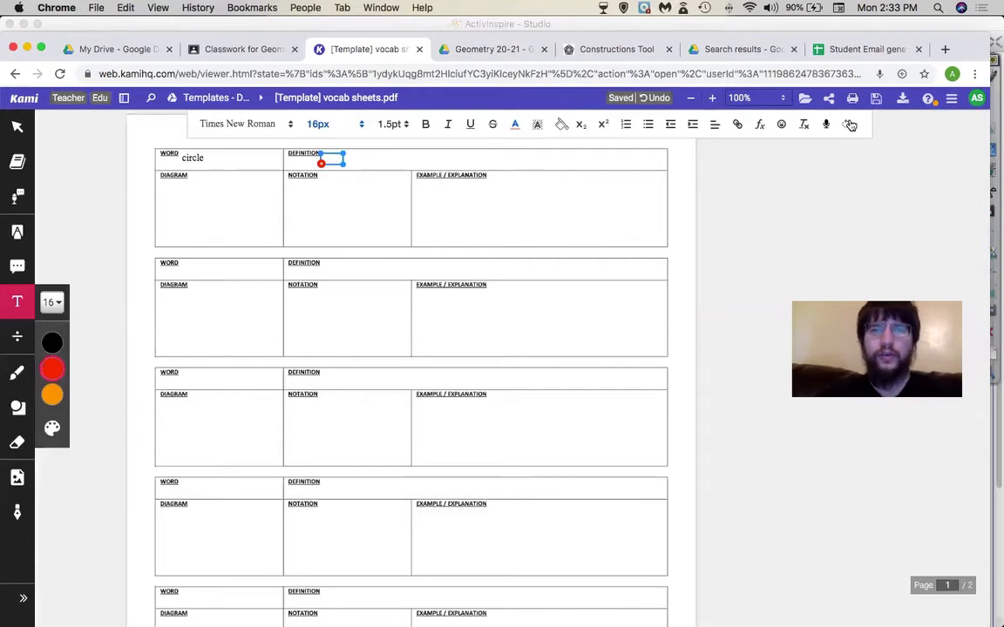
- Rotate the test box through quarter turns to upside down and add 'or upside down'
{"action": "left_click", "coordinate": [850, 125]}
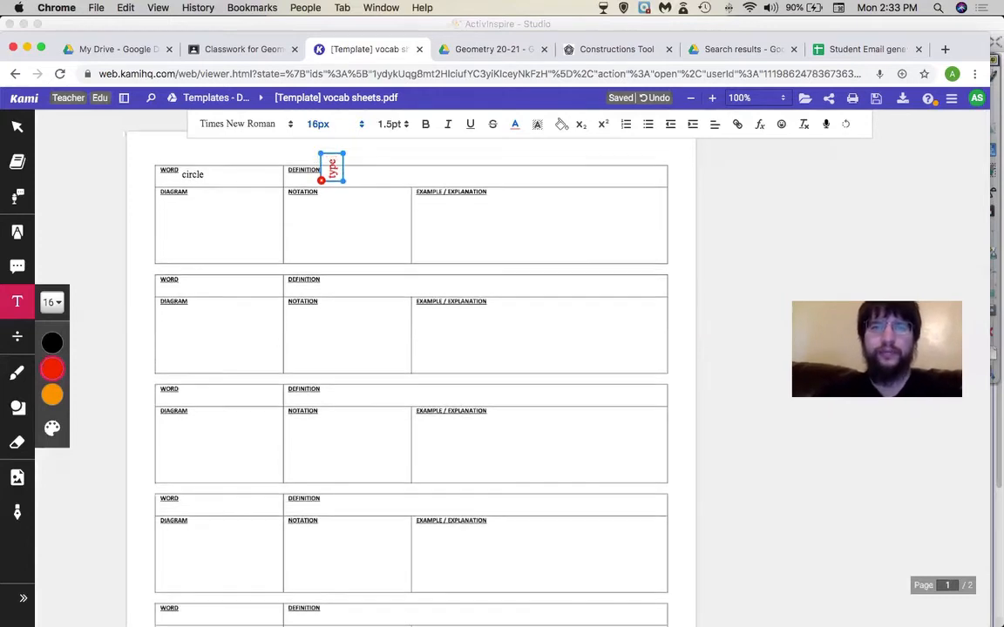
{"action": "left_click", "coordinate": [846, 126]}
{"action": "left_click", "coordinate": [846, 126]}
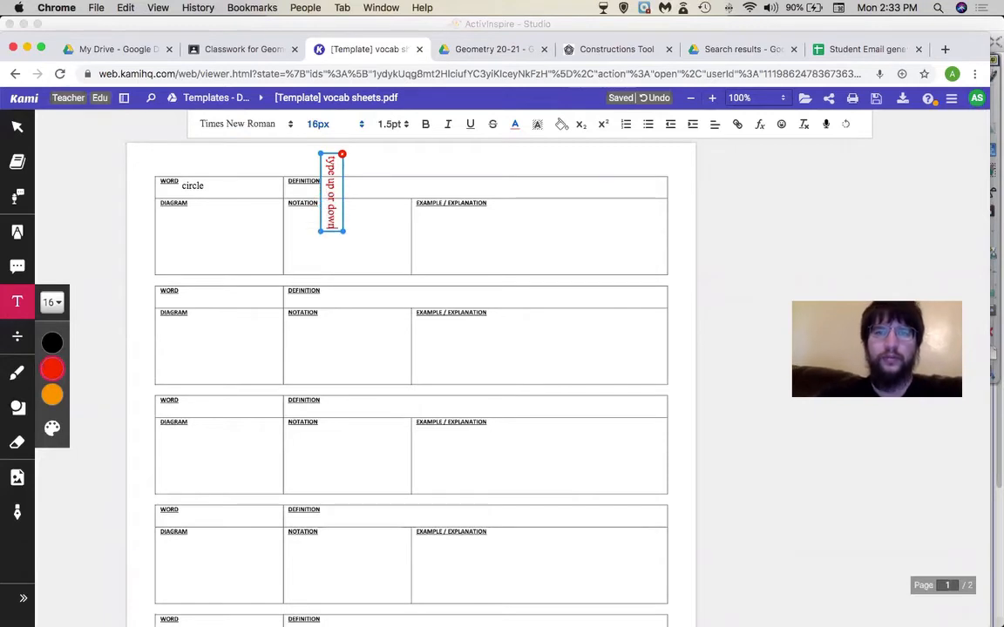
{"action": "left_click", "coordinate": [846, 126]}
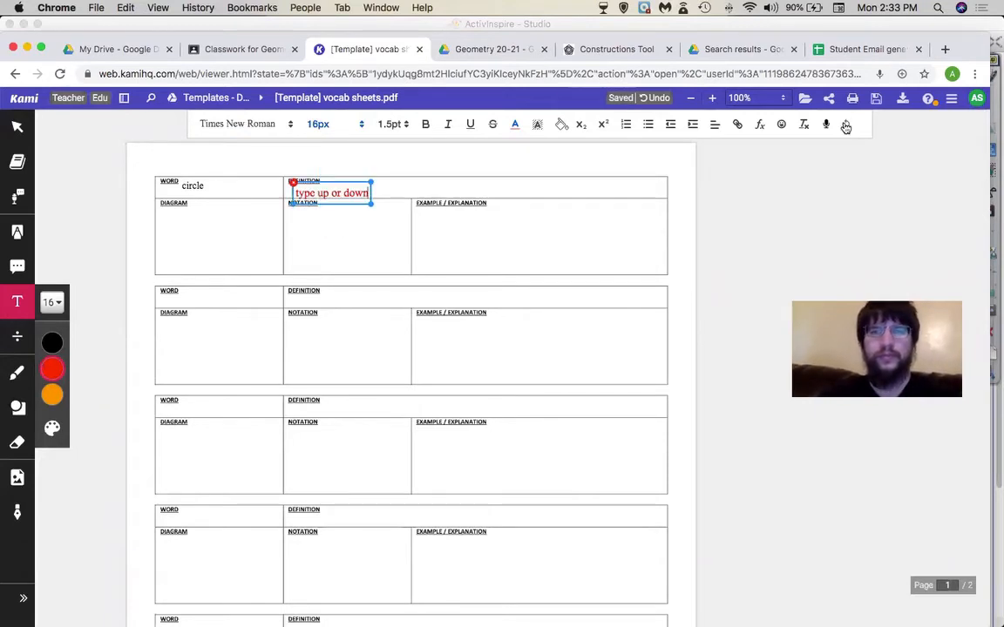
{"action": "left_click", "coordinate": [846, 126]}
{"action": "left_click", "coordinate": [846, 126]}
{"action": "type", "text": "or"}
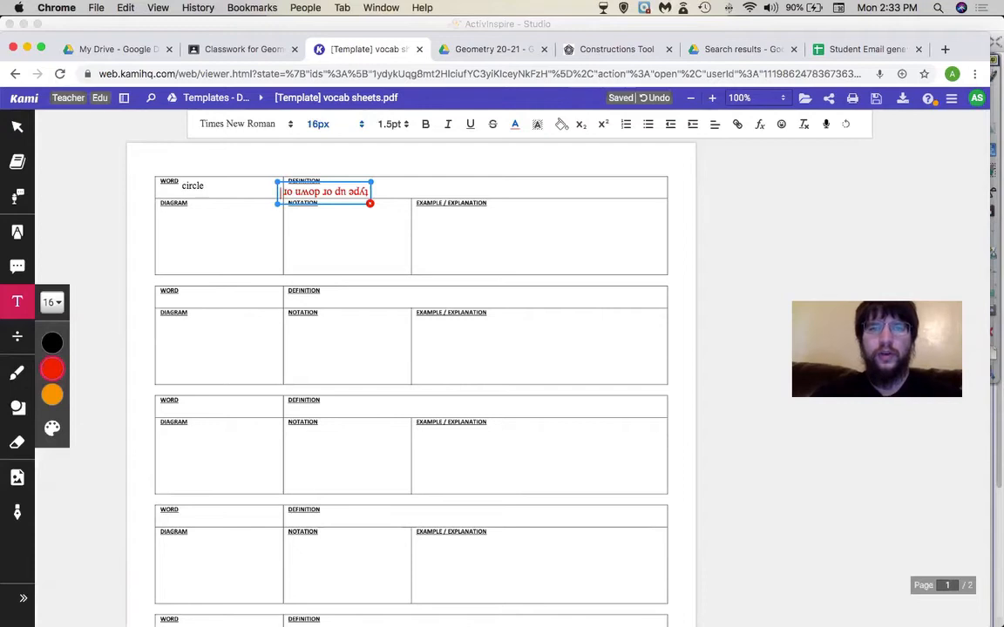
{"action": "type", "text": " upside down"}
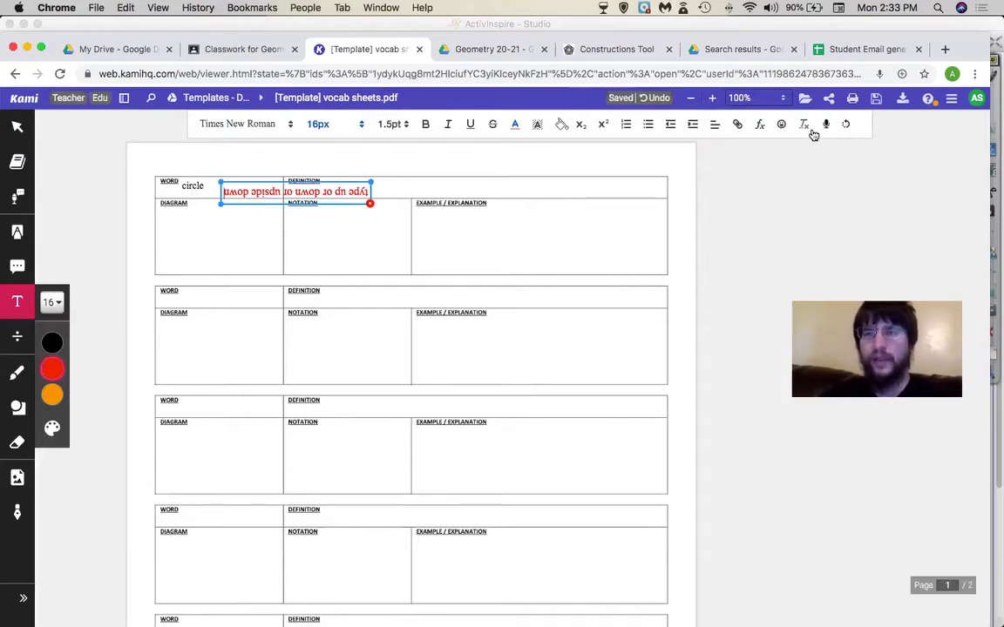
- Open and close the emoji picker, set text size to 14px, and delete the test box
{"action": "left_click", "coordinate": [783, 126]}
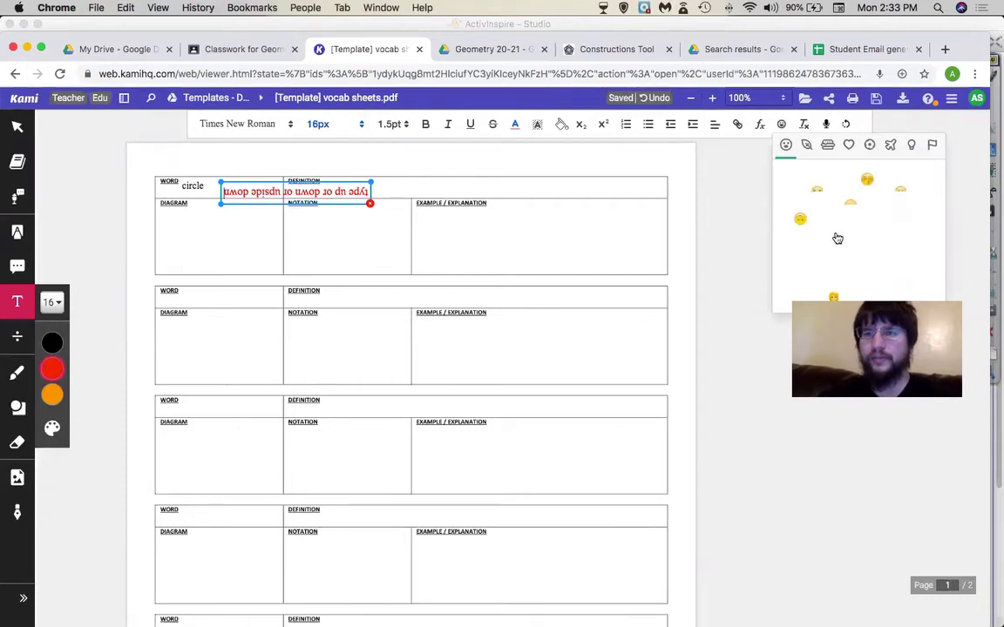
{"action": "left_click", "coordinate": [804, 127]}
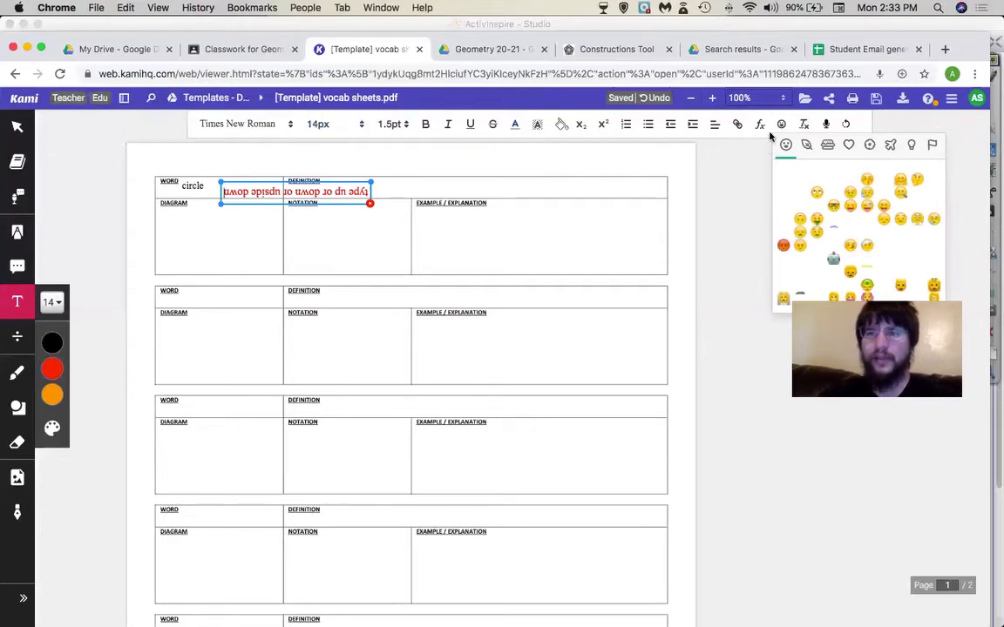
{"action": "left_click", "coordinate": [779, 126]}
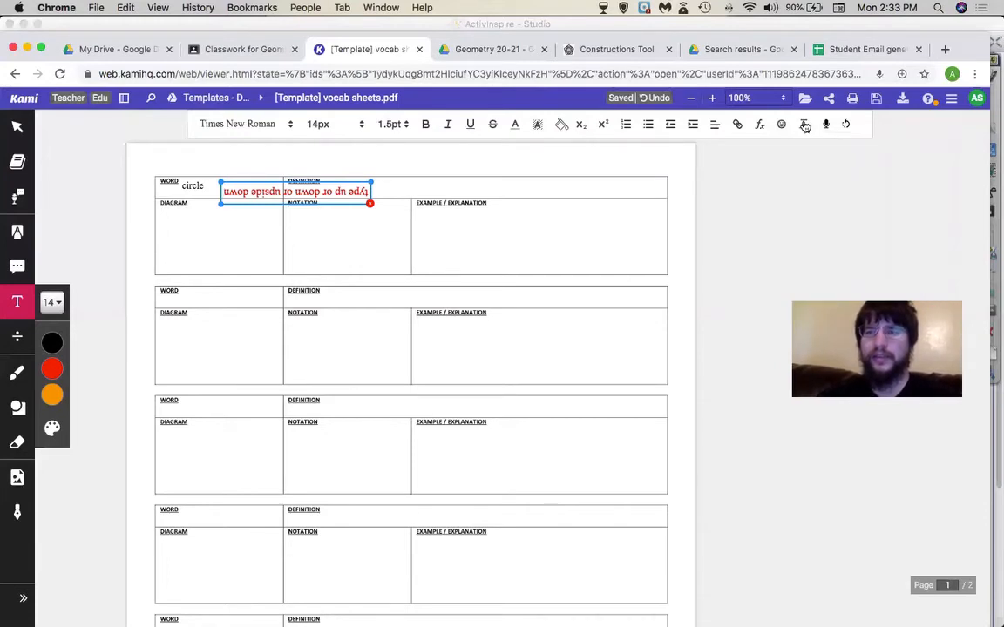
{"action": "left_click", "coordinate": [369, 205]}
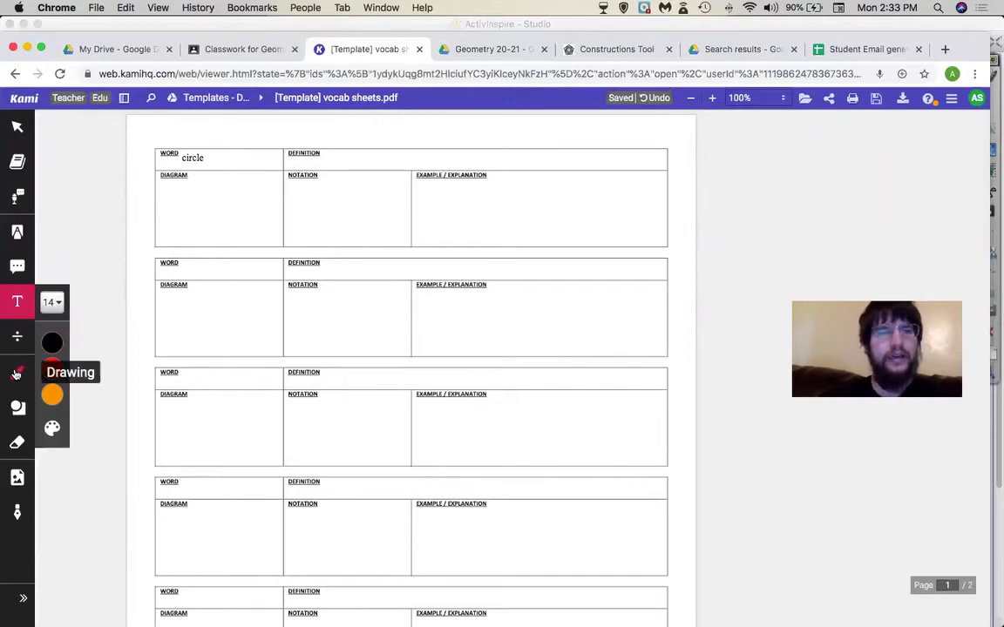
- Type 'a set of point equidistant from a given central point' into the Definition cell
{"action": "left_click", "coordinate": [329, 146]}
{"action": "type", "text": "a se"}
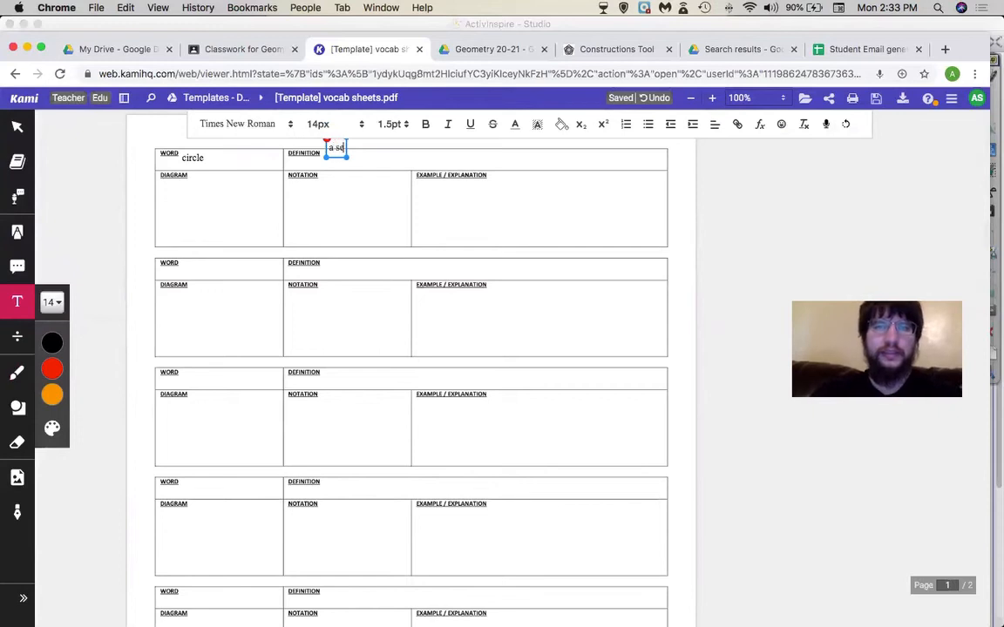
{"action": "type", "text": "t of point"}
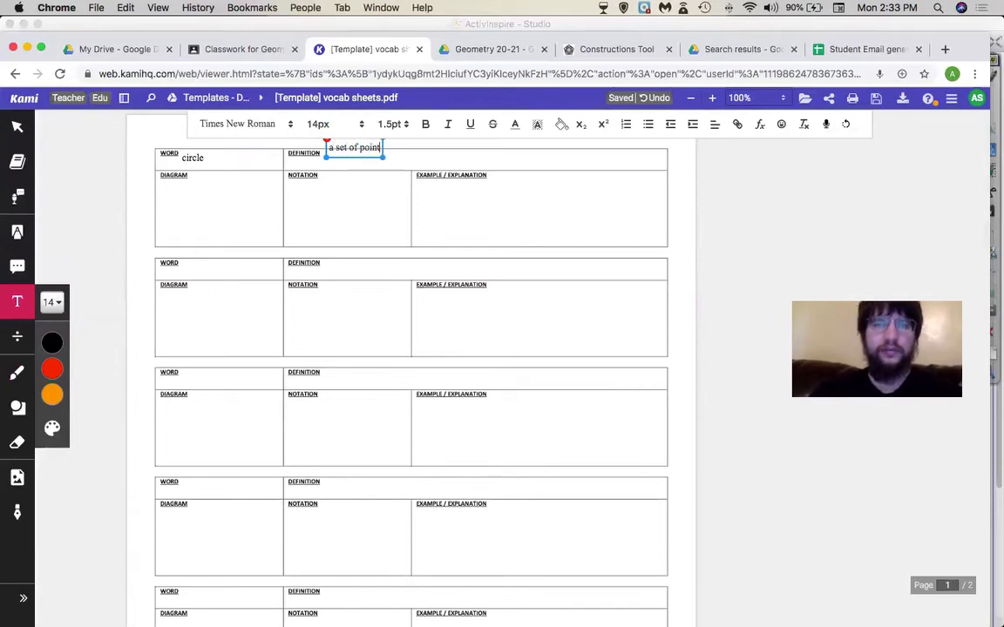
{"action": "type", "text": " equidistant"}
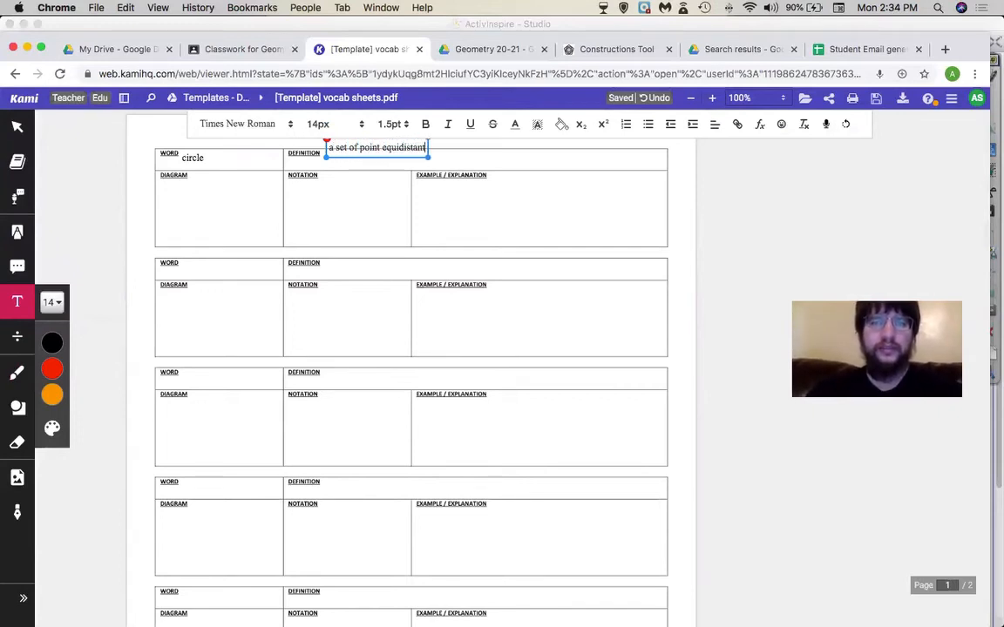
{"action": "type", "text": " from a given c"}
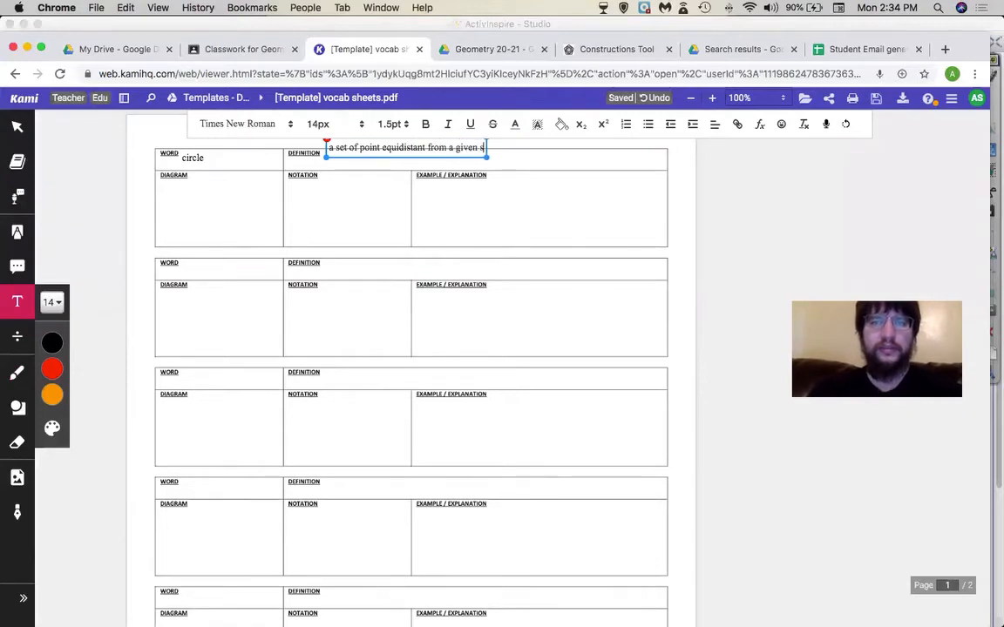
{"action": "type", "text": "entral poin"}
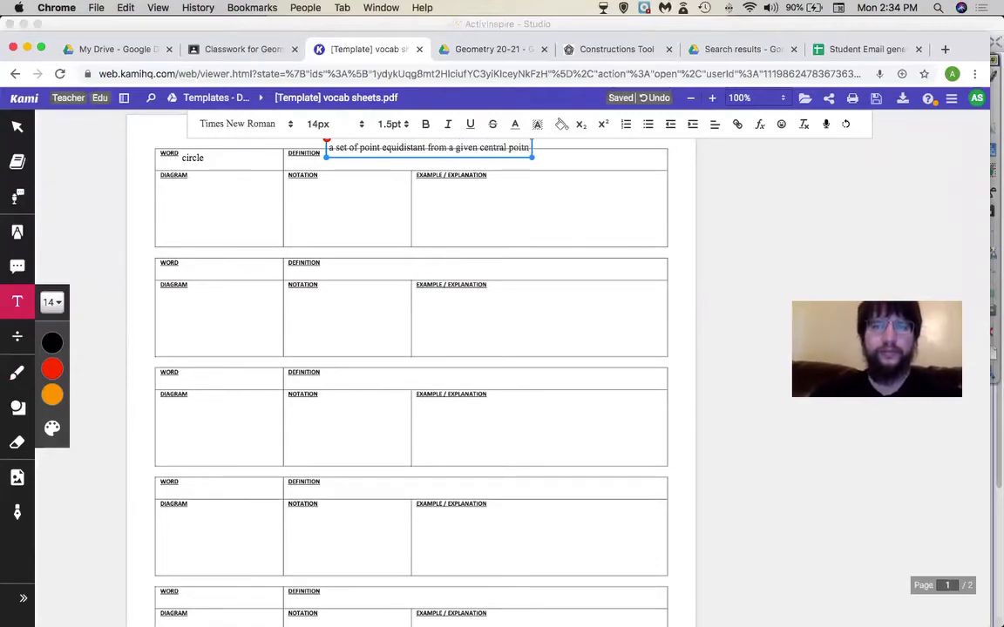
{"action": "type", "text": "t sdlf"}
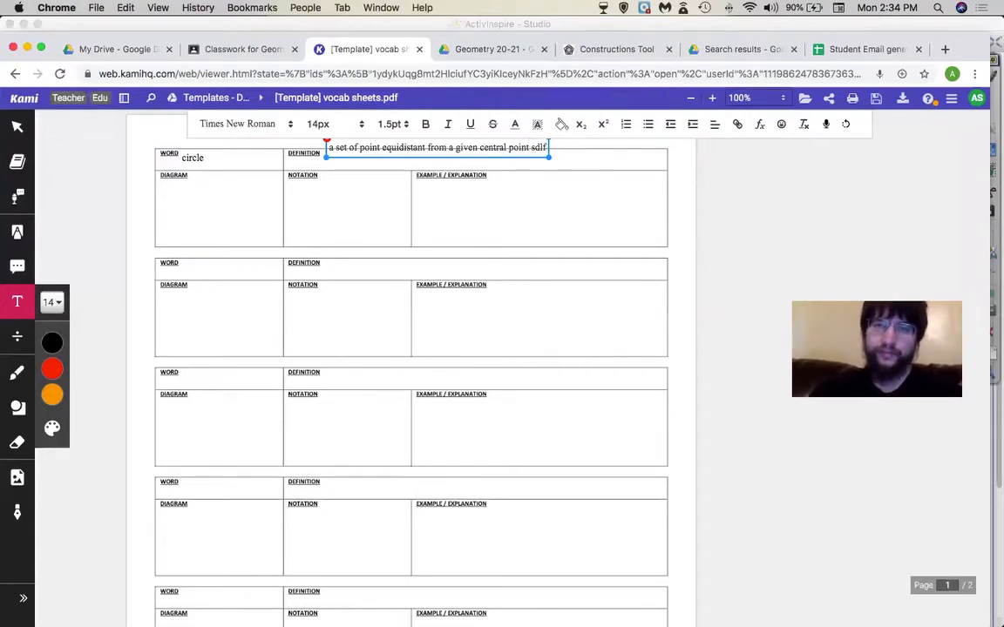
{"action": "key", "text": "BackSpace"}
{"action": "key", "text": "BackSpace"}
{"action": "key", "text": "BackSpace"}
{"action": "key", "text": "BackSpace"}
{"action": "type", "text": "lksdf"}
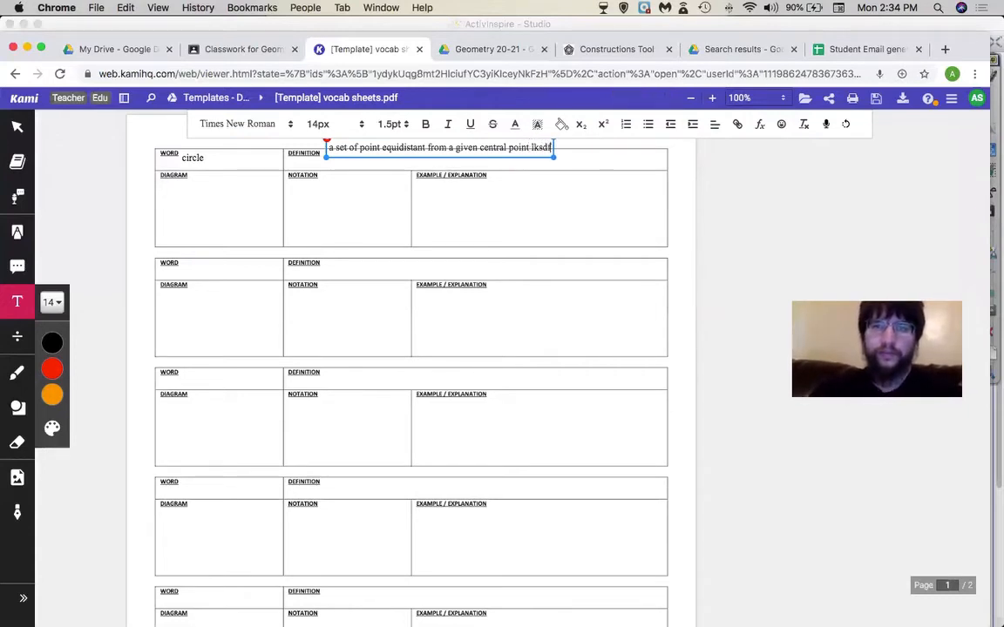
{"action": "key", "text": "BackSpace"}
{"action": "key", "text": "BackSpace"}
{"action": "key", "text": "BackSpace"}
{"action": "type", "text": "point"}
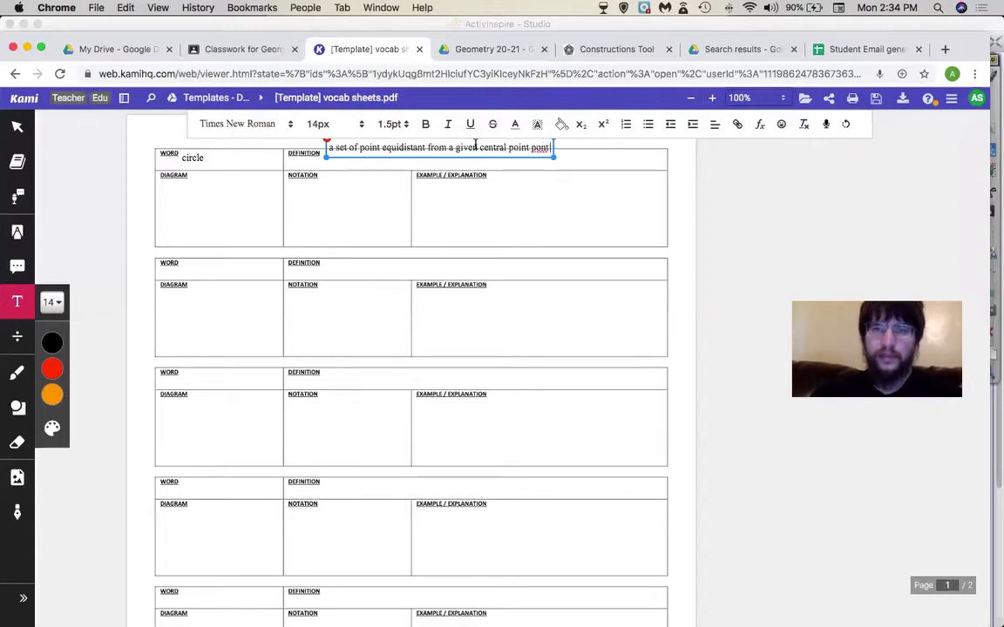
- Remove the stray misspelled word 'pont' after the definition and finish editing
{"action": "right_click", "coordinate": [538, 148]}
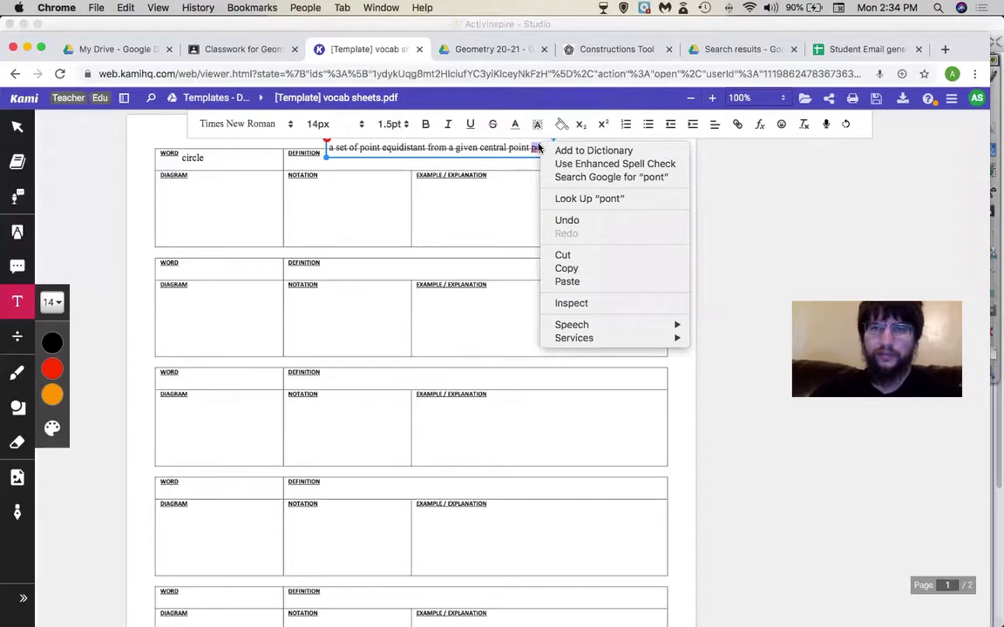
{"action": "left_click", "coordinate": [537, 147]}
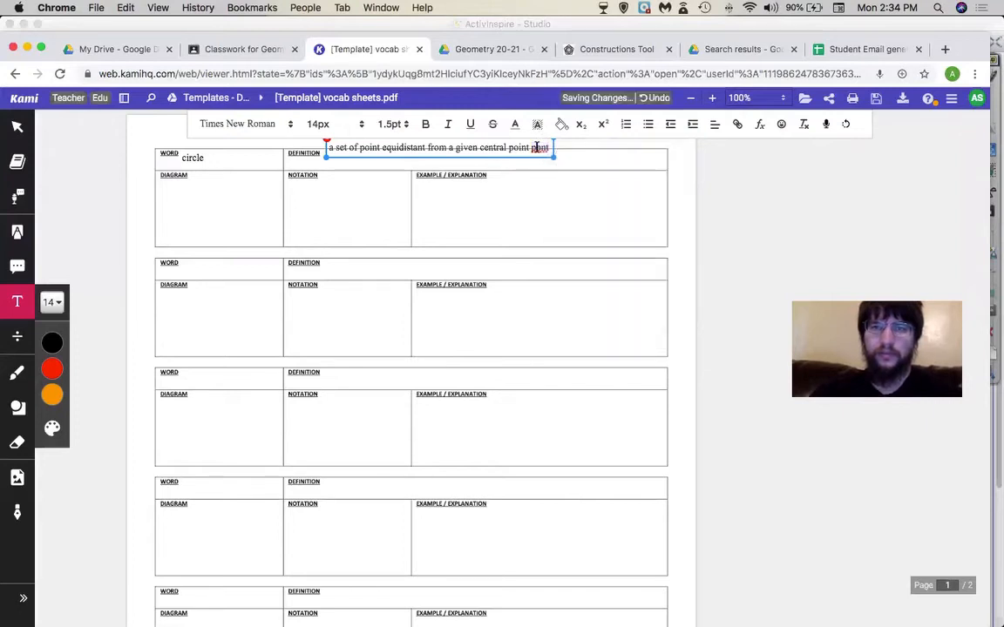
{"action": "scroll", "coordinate": [576, 184], "scroll_direction": "up", "scroll_amount": 1}
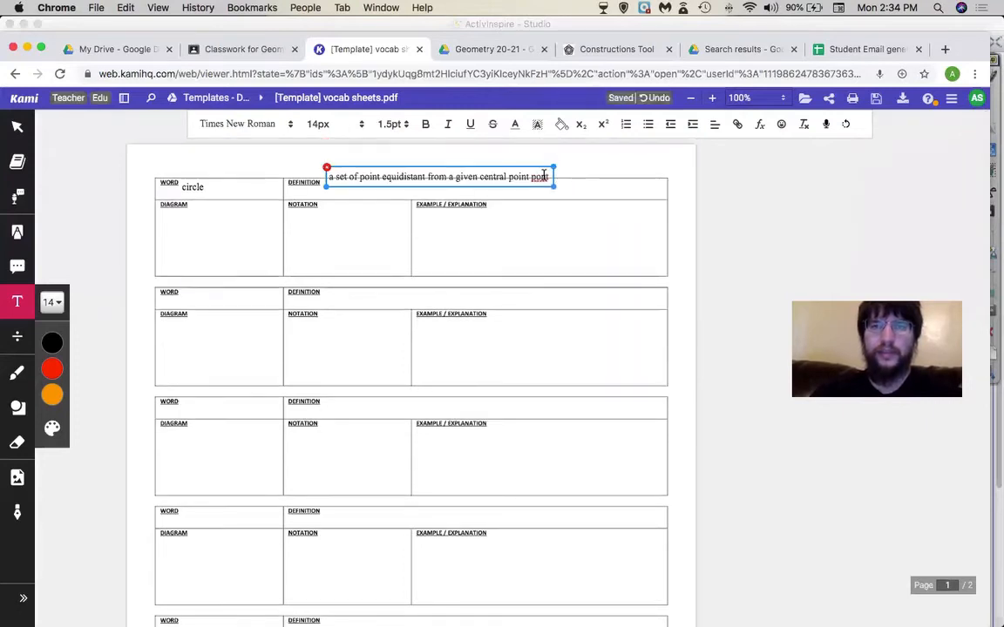
{"action": "right_click", "coordinate": [544, 175]}
{"action": "left_click", "coordinate": [529, 177]}
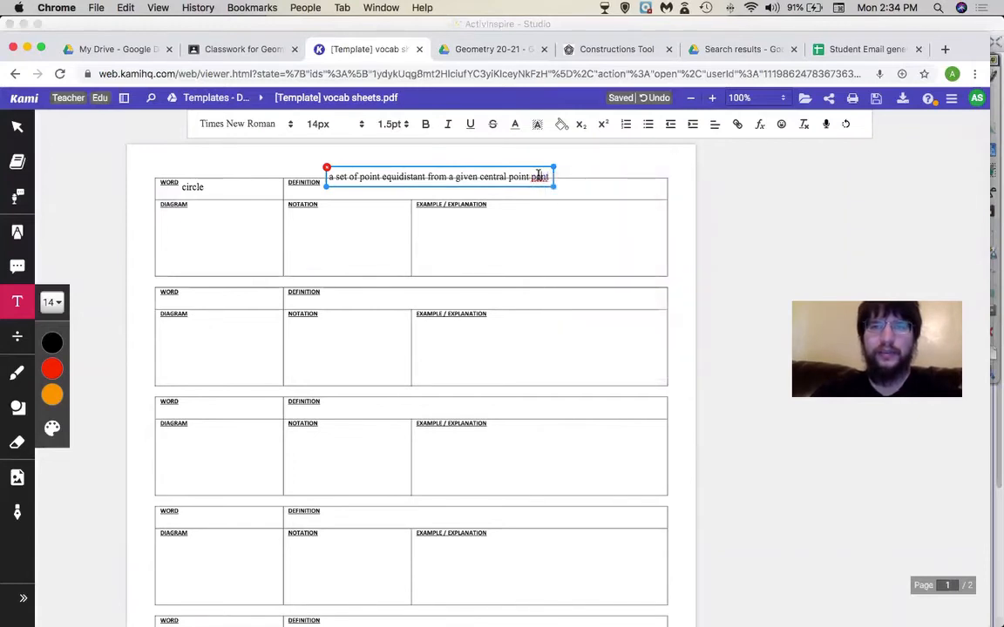
{"action": "right_click", "coordinate": [539, 177]}
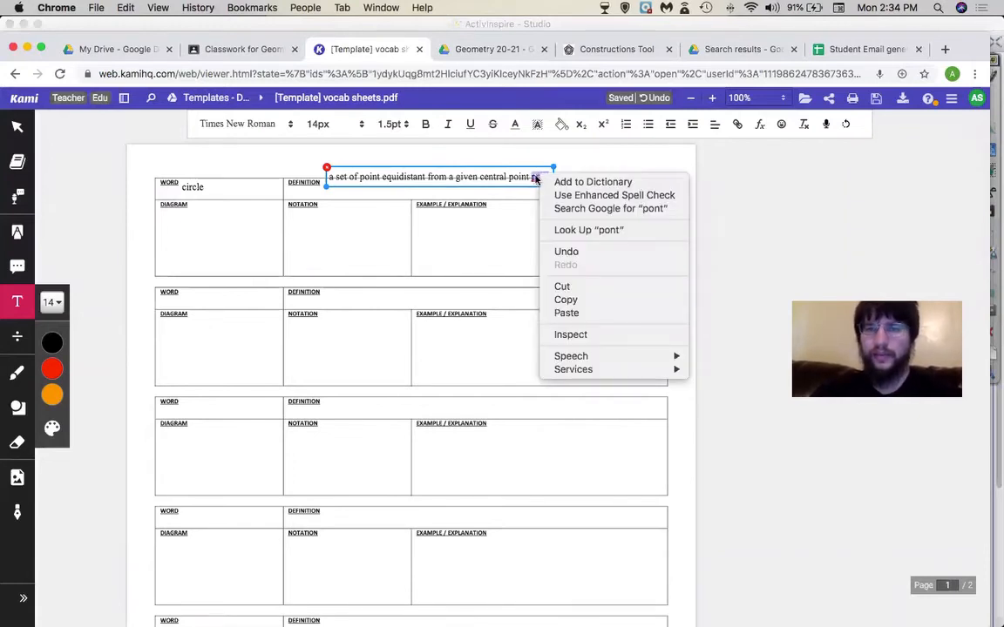
{"action": "left_click", "coordinate": [539, 178]}
{"action": "key", "text": "BackSpace"}
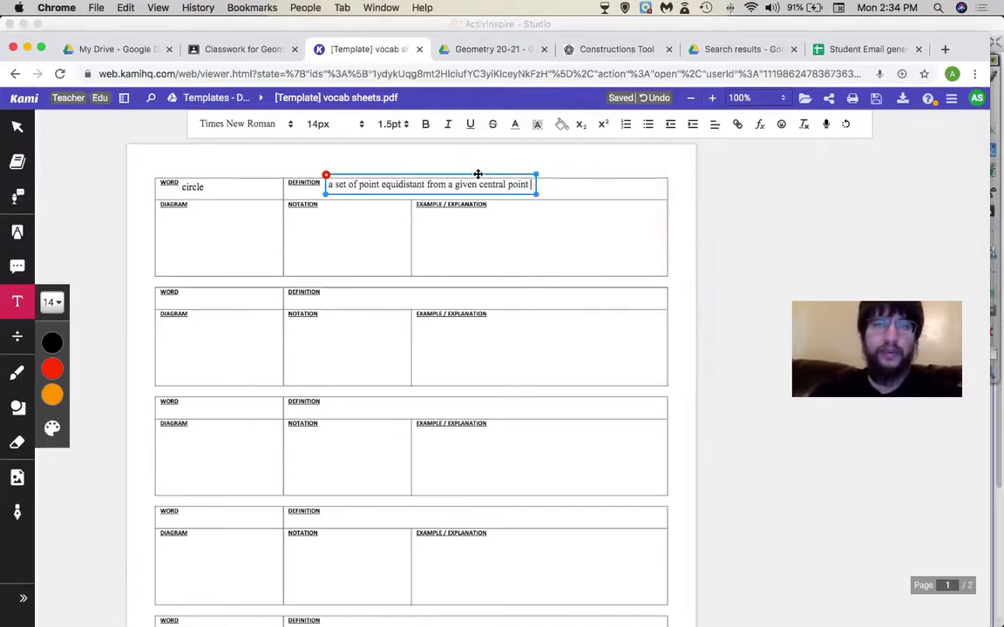
{"action": "left_click", "coordinate": [625, 275]}
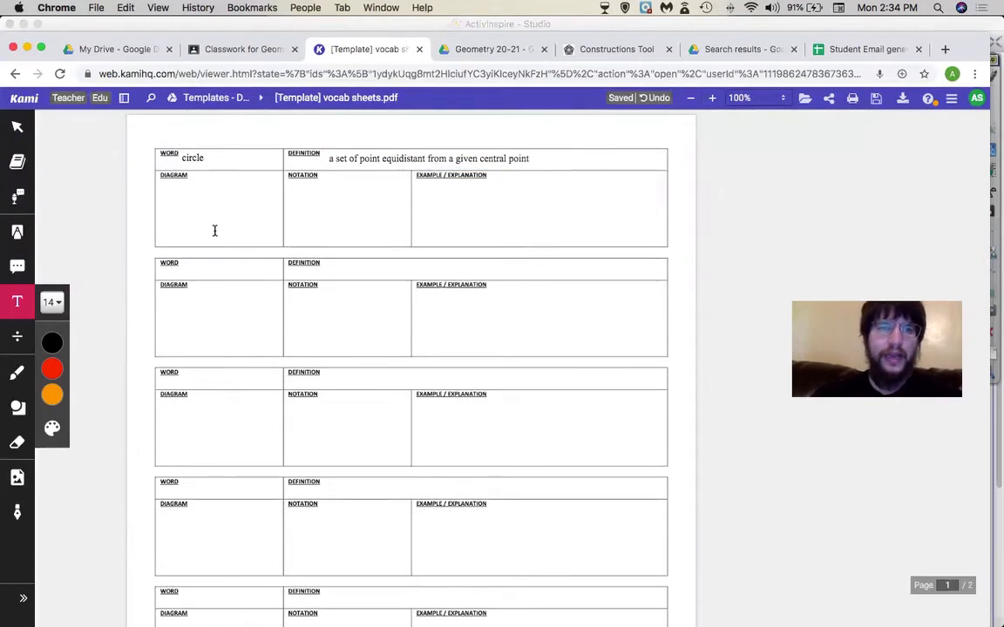
- Sketch a circle in the first Diagram box, then erase it with the Drawings and Shapes eraser
{"action": "left_click", "coordinate": [19, 388]}
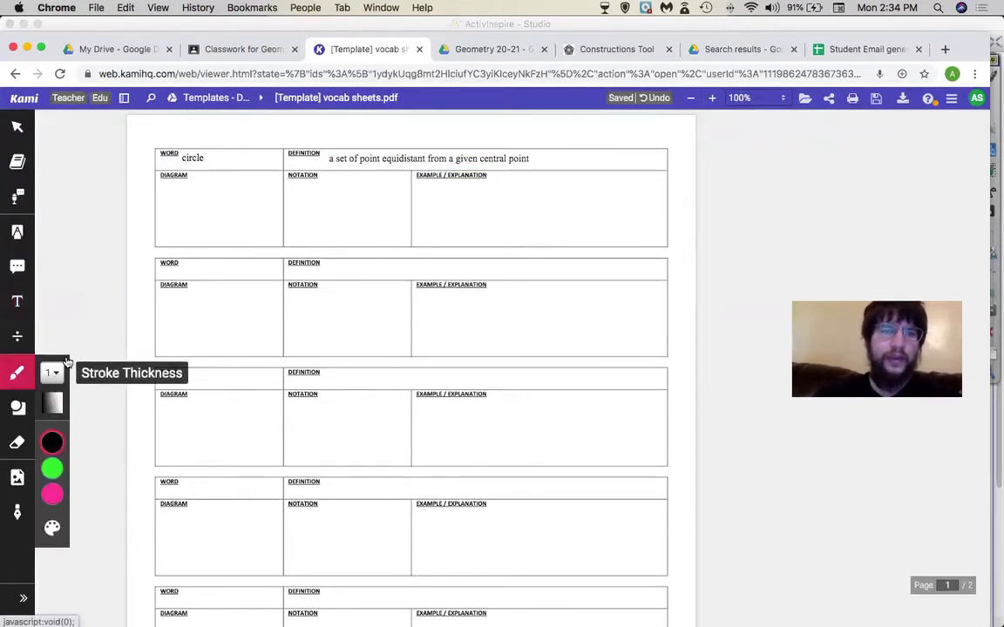
{"action": "left_click_drag", "start_coordinate": [188, 201], "coordinate": [207, 199]}
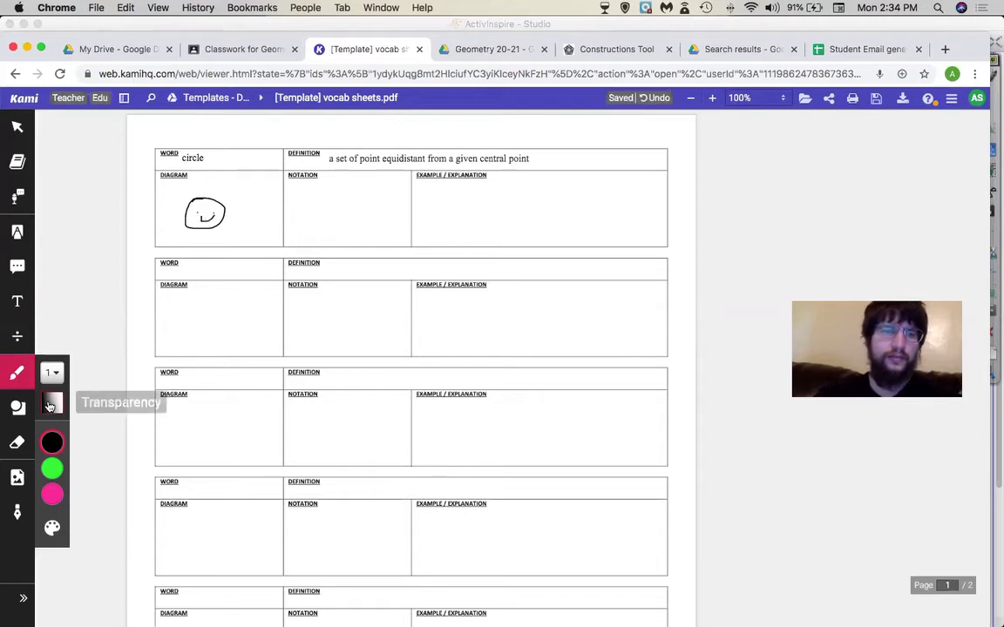
{"action": "left_click", "coordinate": [17, 442]}
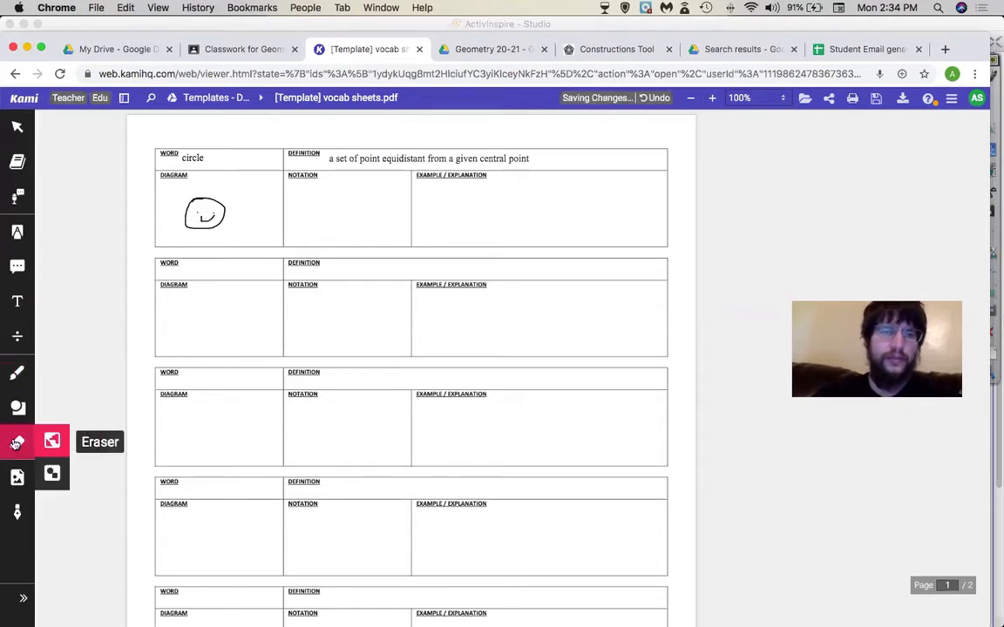
{"action": "left_click", "coordinate": [56, 477]}
{"action": "left_click_drag", "start_coordinate": [204, 213], "coordinate": [188, 216]}
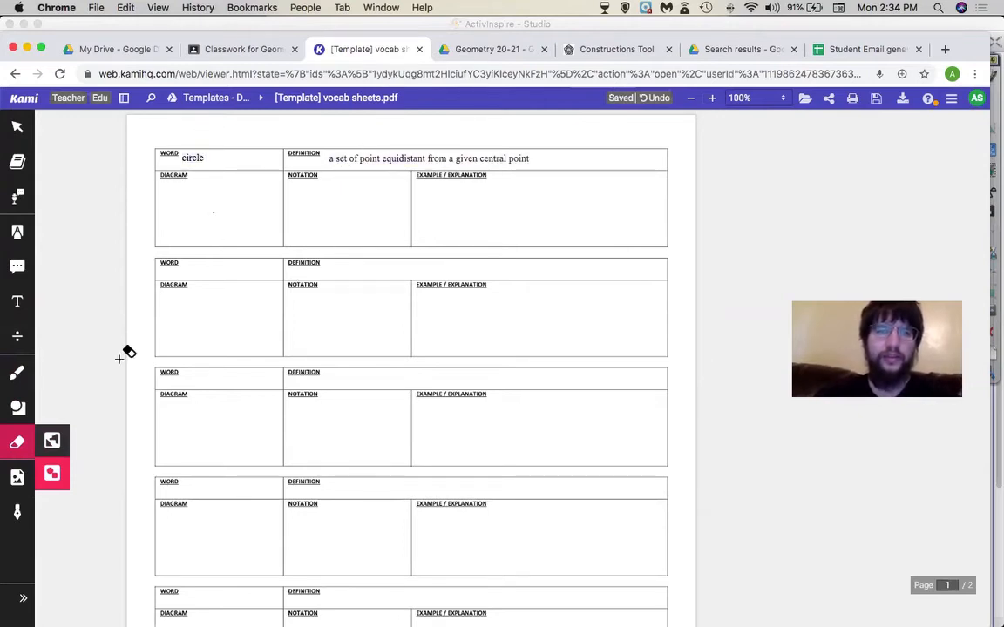
- Try the All Annotations eraser on the word circle, undo it with Cmd+Z, and revert to Drawings and Shapes
{"action": "left_click", "coordinate": [47, 450]}
{"action": "left_click", "coordinate": [191, 158]}
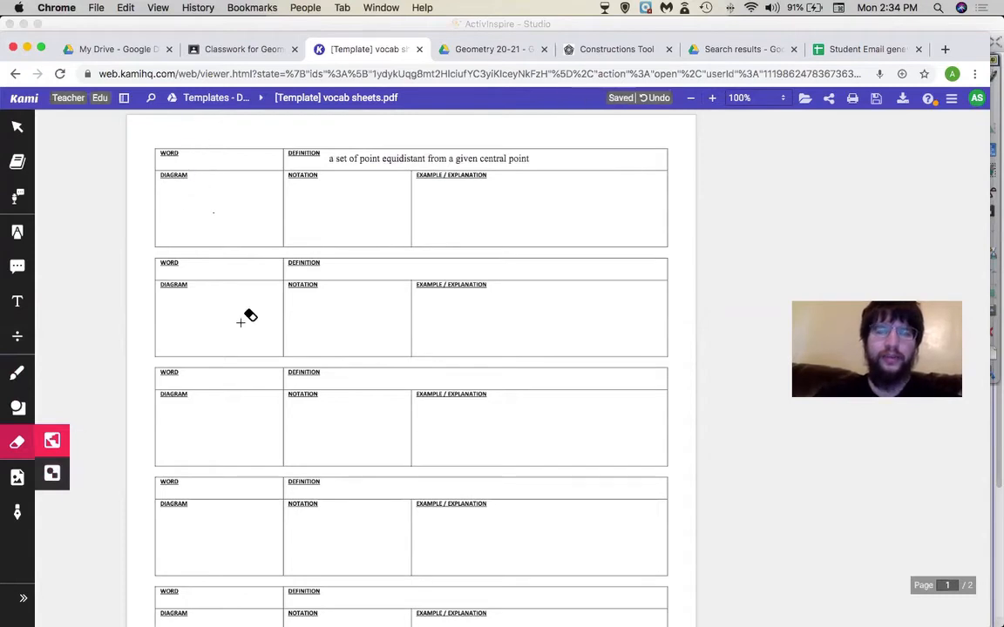
{"action": "left_click", "coordinate": [53, 475]}
{"action": "key", "text": "super+z"}
{"action": "left_click", "coordinate": [53, 440]}
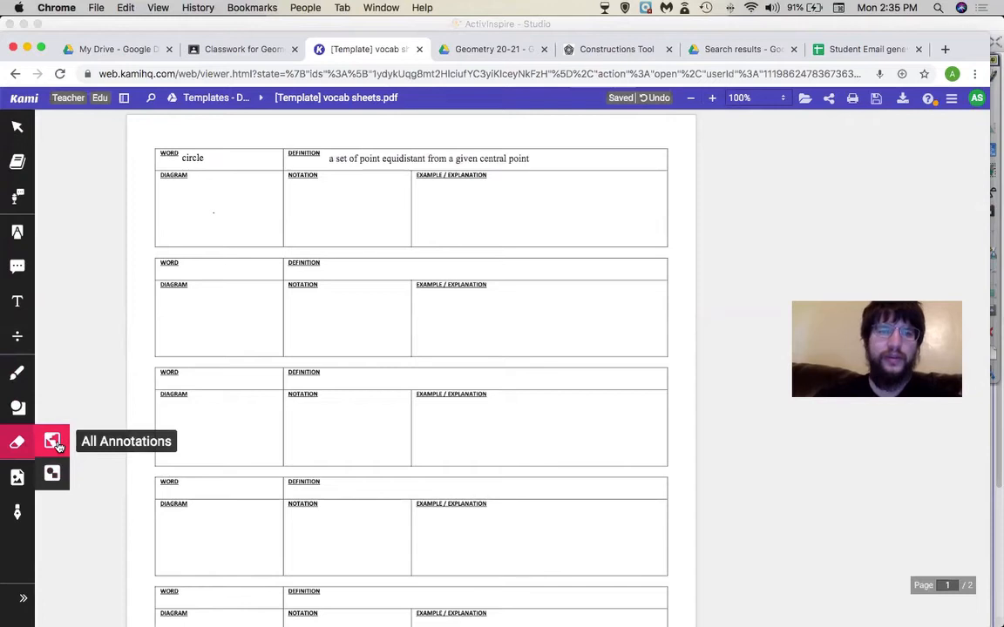
{"action": "left_click", "coordinate": [54, 475]}
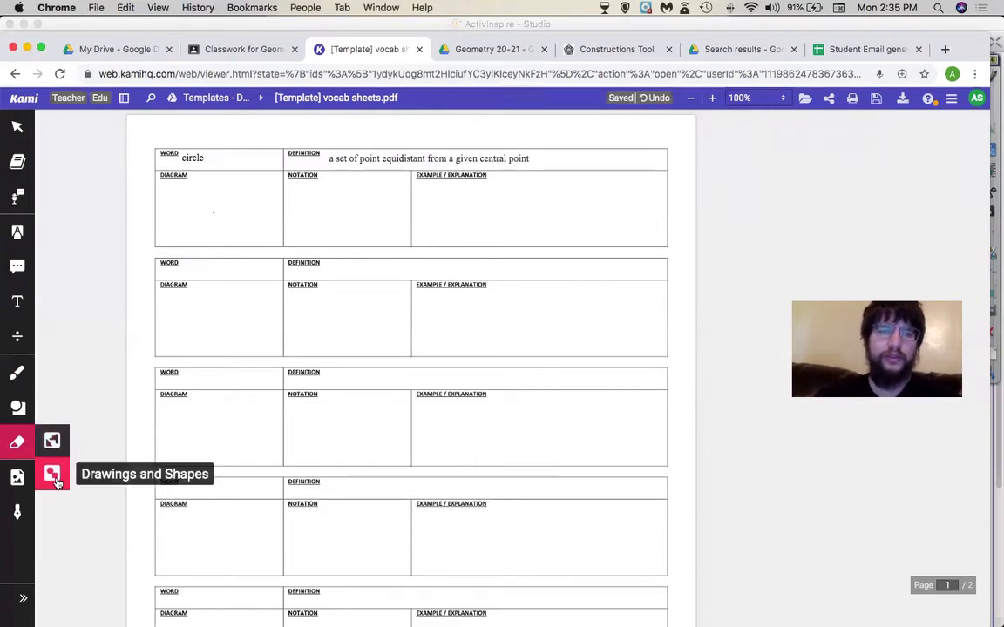
{"action": "left_click", "coordinate": [19, 408]}
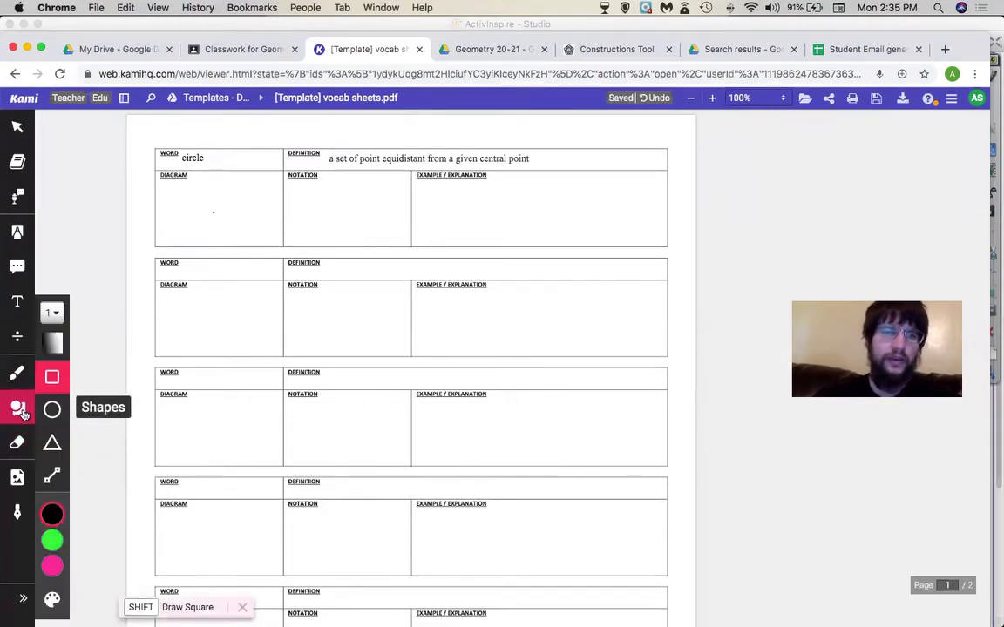
- Draw a circle in the first Diagram box and a small square in the second
{"action": "left_click", "coordinate": [52, 410]}
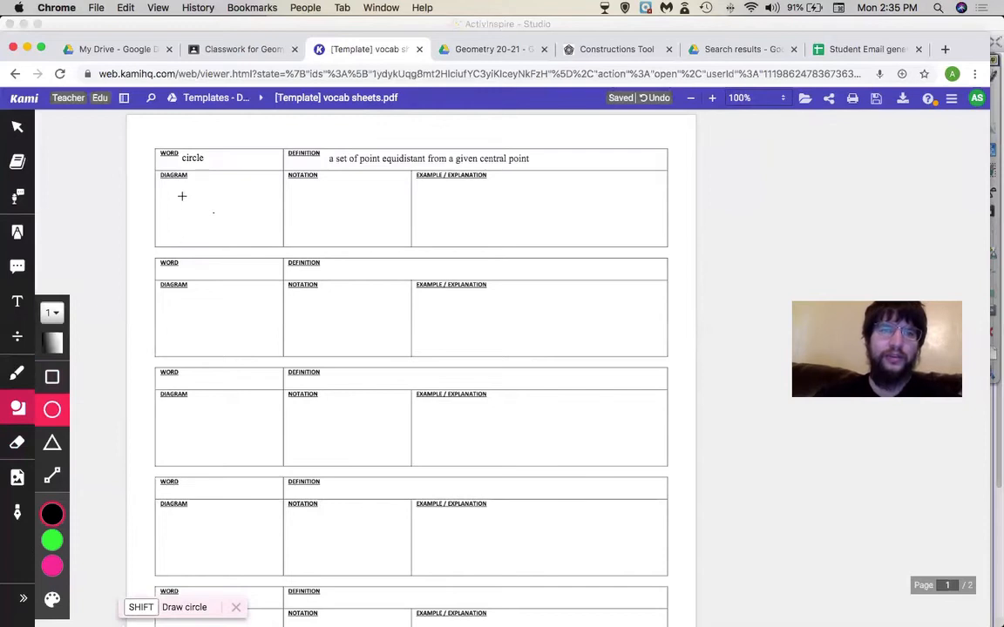
{"action": "left_click_drag", "start_coordinate": [180, 192], "coordinate": [240, 211]}
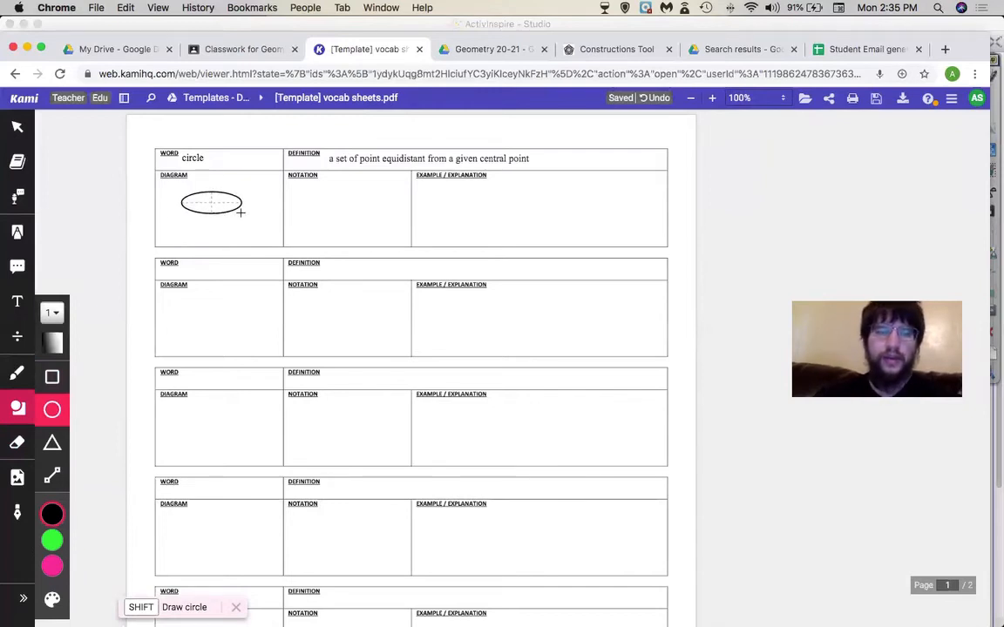
{"action": "mouse_move", "coordinate": [241, 211]}
{"action": "left_mouse_down"}
{"action": "mouse_move", "coordinate": [213, 211]}
{"action": "mouse_move", "coordinate": [253, 213]}
{"action": "mouse_move", "coordinate": [229, 206]}
{"action": "left_mouse_up"}
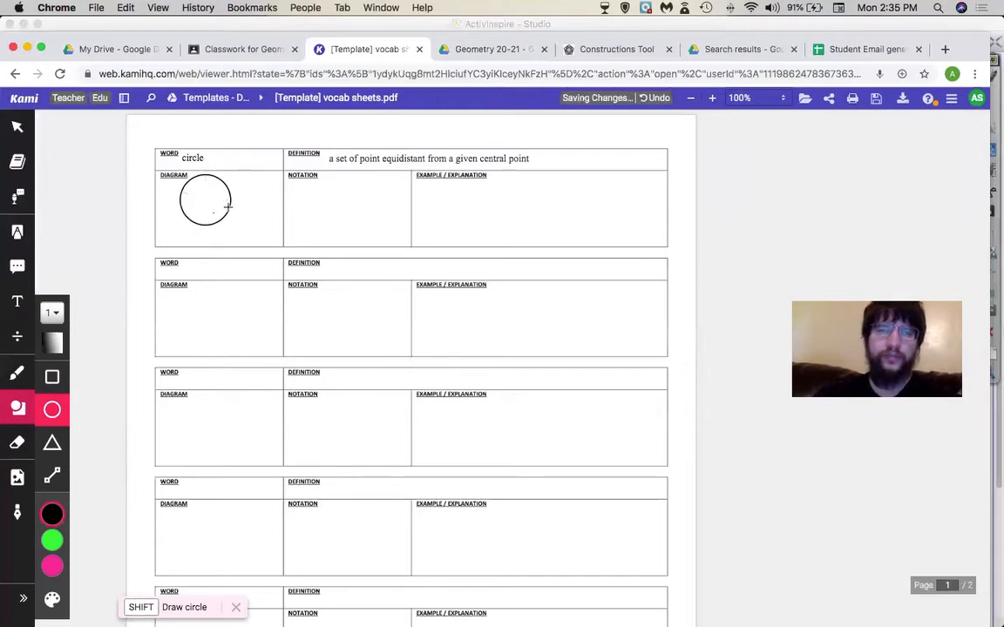
{"action": "left_click", "coordinate": [52, 376]}
{"action": "left_click_drag", "start_coordinate": [179, 312], "coordinate": [259, 392]}
{"action": "left_click_drag", "start_coordinate": [250, 334], "coordinate": [206, 322]}
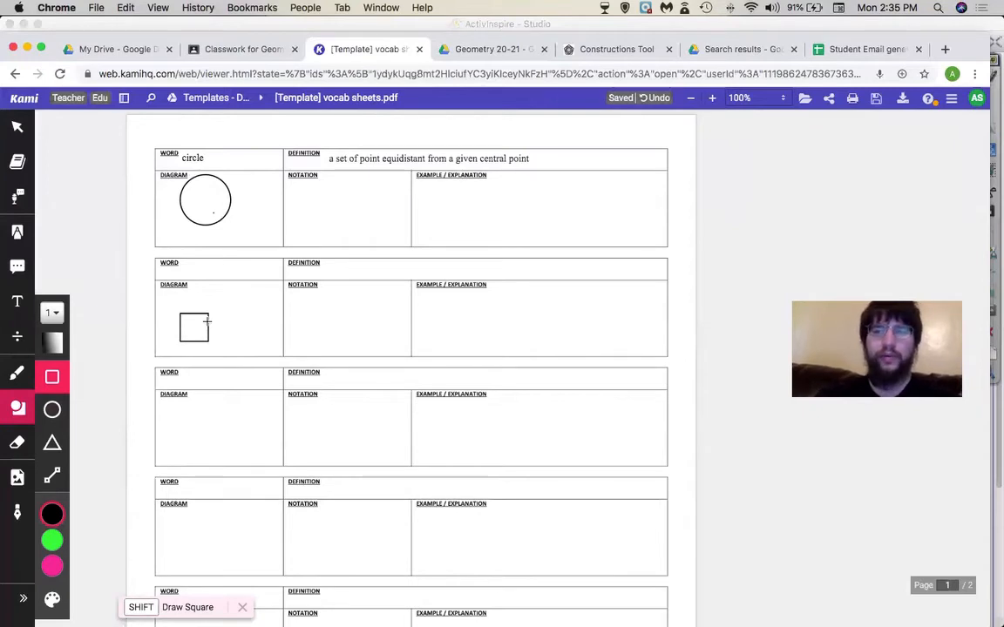
- Draw a right triangle in the third Diagram box and a slanted line in the fourth
{"action": "left_click", "coordinate": [52, 442]}
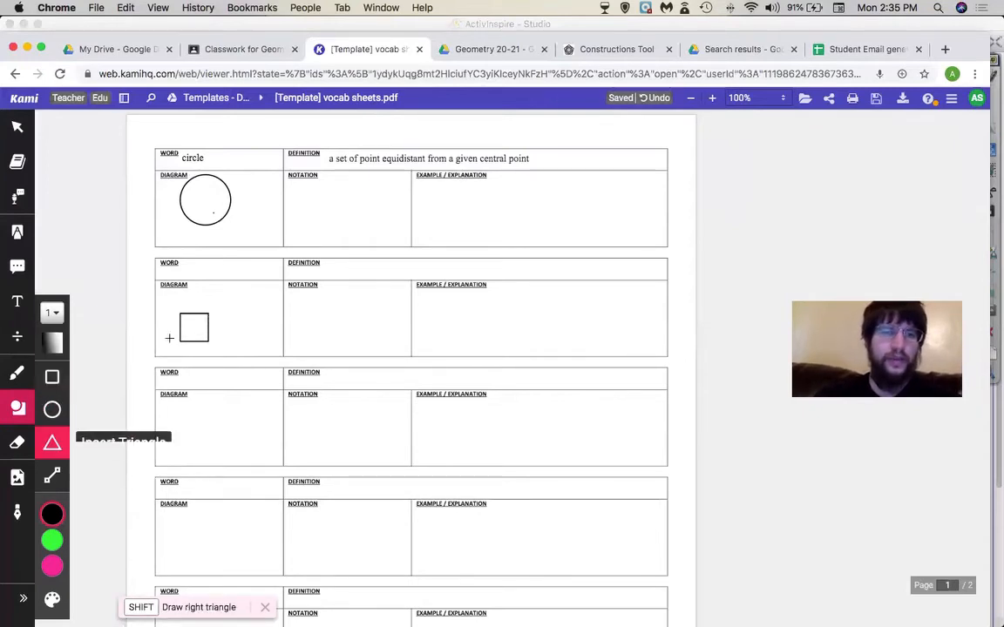
{"action": "left_click_drag", "start_coordinate": [196, 421], "coordinate": [246, 454]}
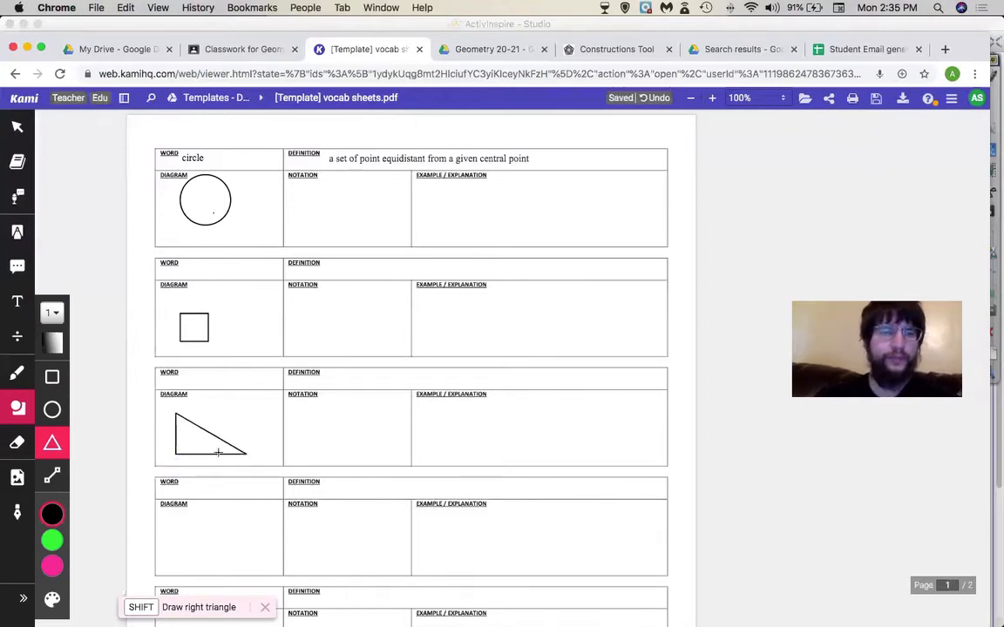
{"action": "left_click", "coordinate": [60, 478]}
{"action": "left_click_drag", "start_coordinate": [171, 529], "coordinate": [245, 558]}
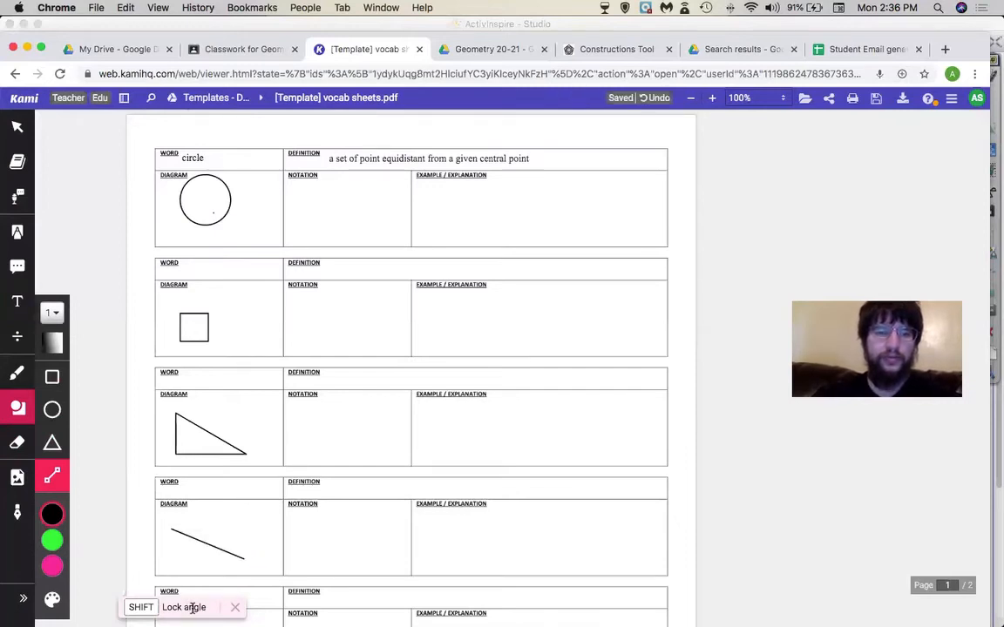
{"action": "double_click", "coordinate": [146, 609]}
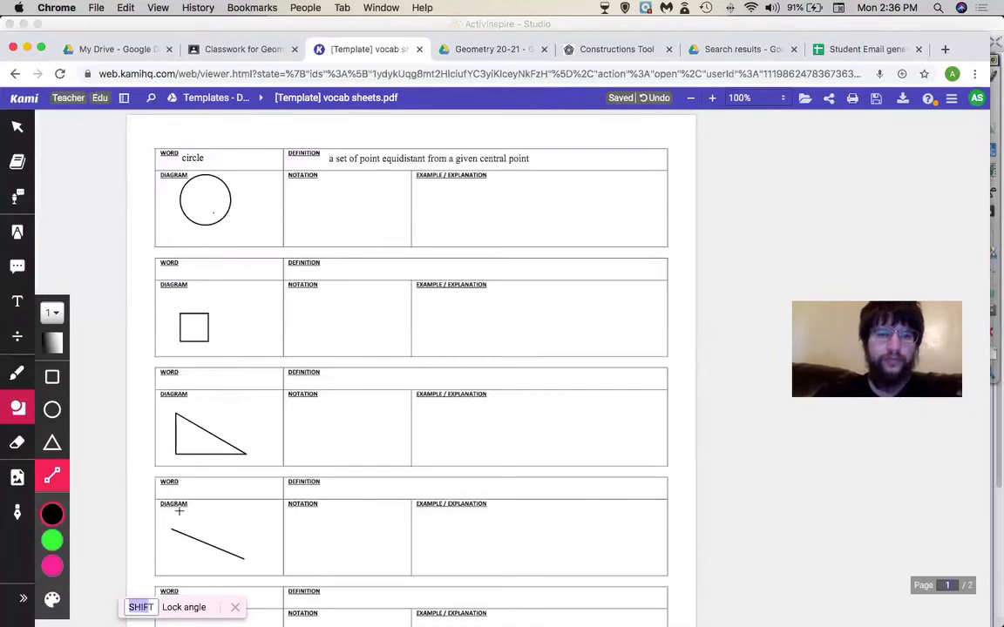
{"action": "left_click", "coordinate": [52, 515]}
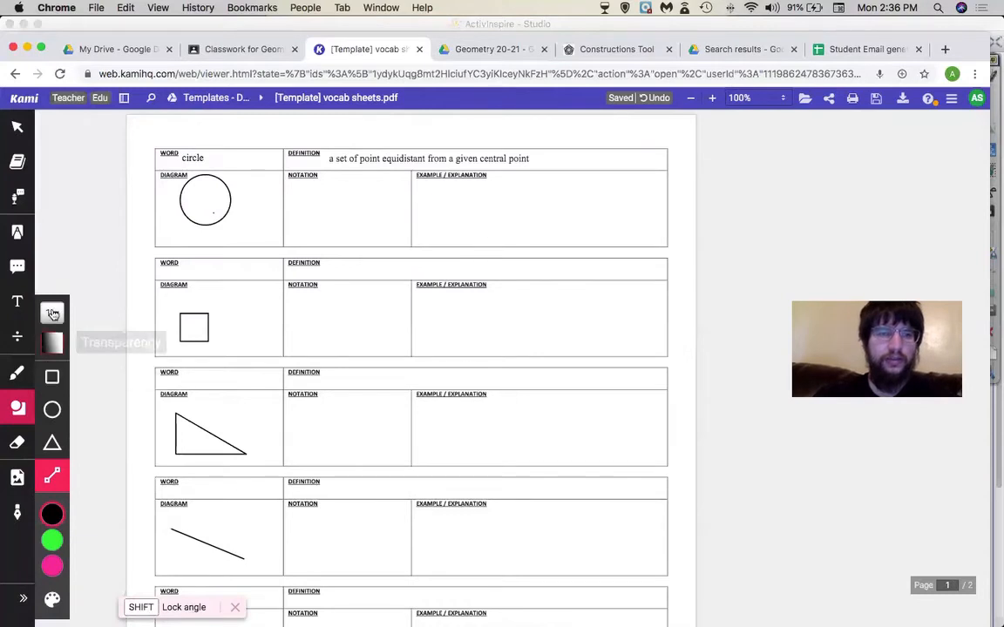
{"action": "left_click", "coordinate": [17, 129]}
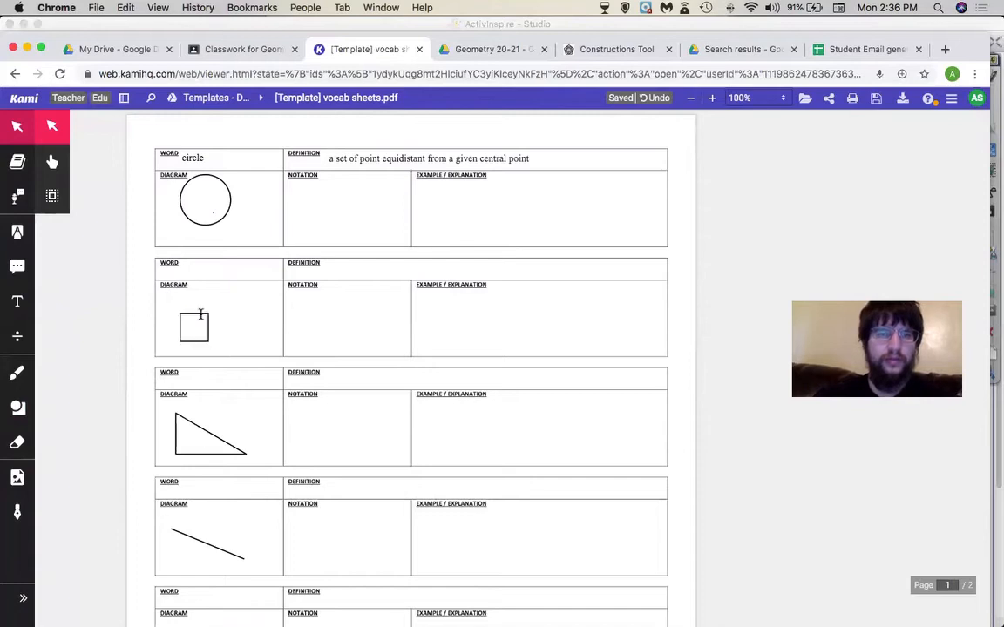
- Try a cyan outline on the second Diagram box's square, then cyan, gold and black fills
{"action": "left_click", "coordinate": [201, 315]}
{"action": "key", "text": "Escape"}
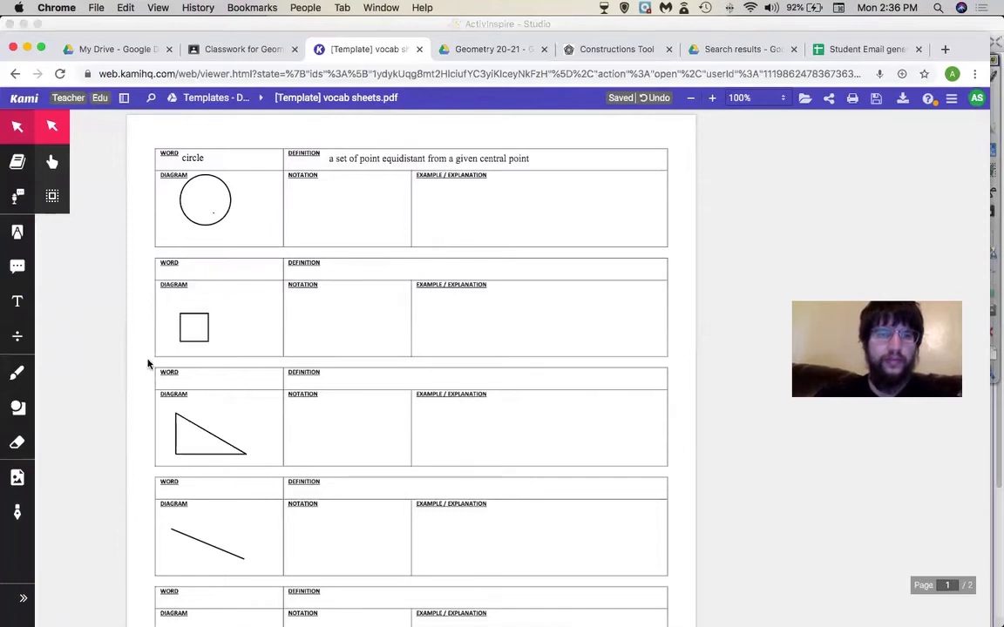
{"action": "left_click", "coordinate": [197, 313]}
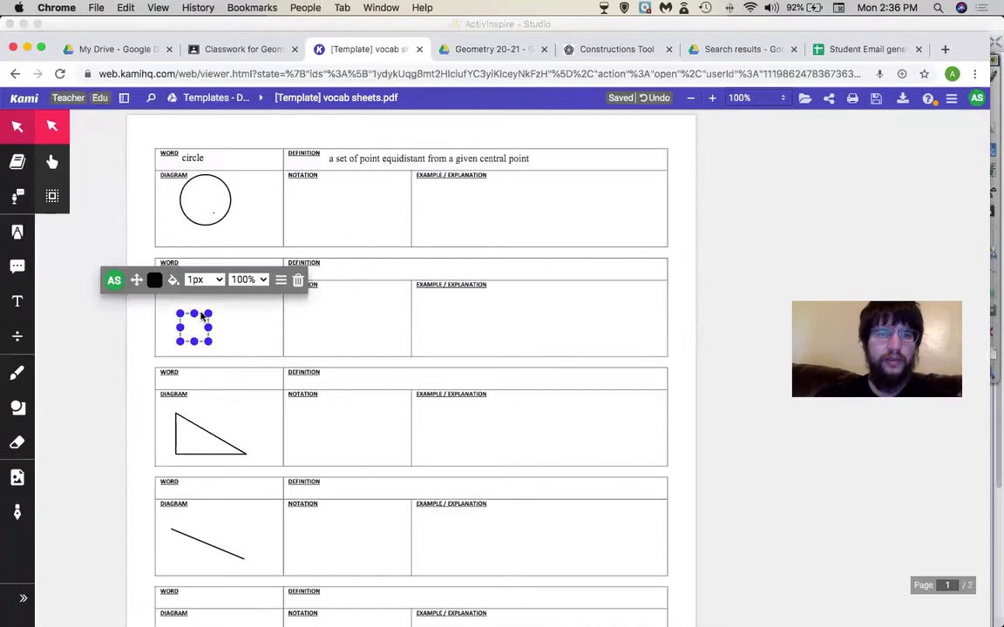
{"action": "left_click", "coordinate": [154, 280]}
{"action": "left_click", "coordinate": [155, 228]}
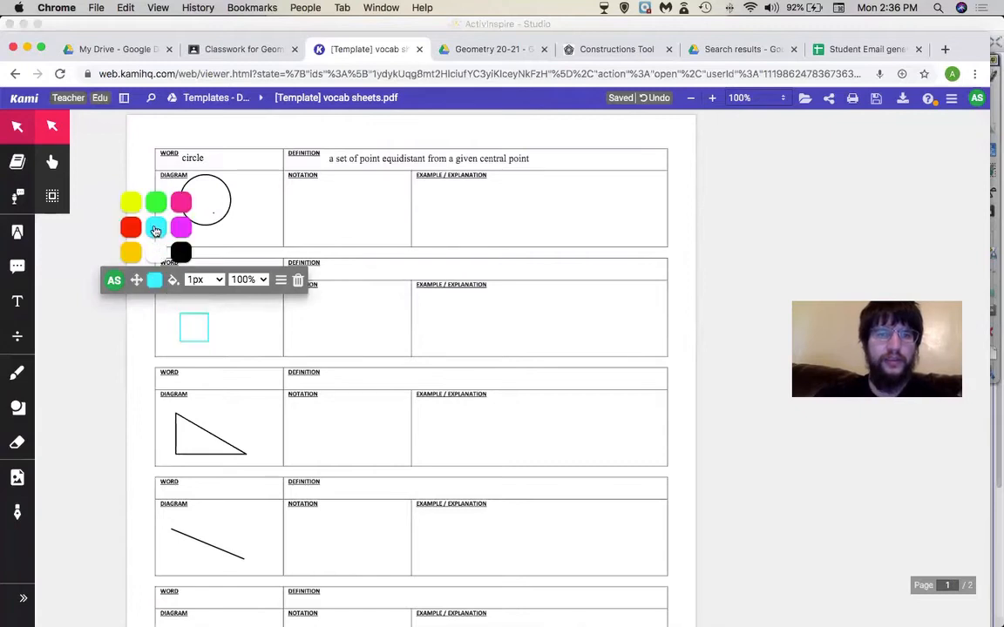
{"action": "left_click", "coordinate": [174, 280]}
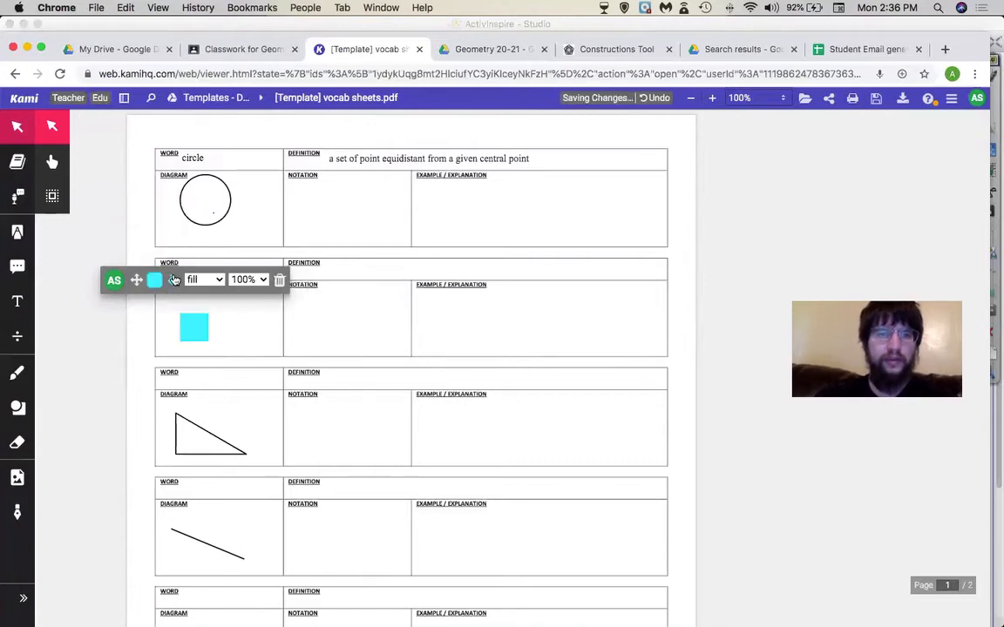
{"action": "left_click", "coordinate": [158, 280]}
{"action": "left_click", "coordinate": [131, 252]}
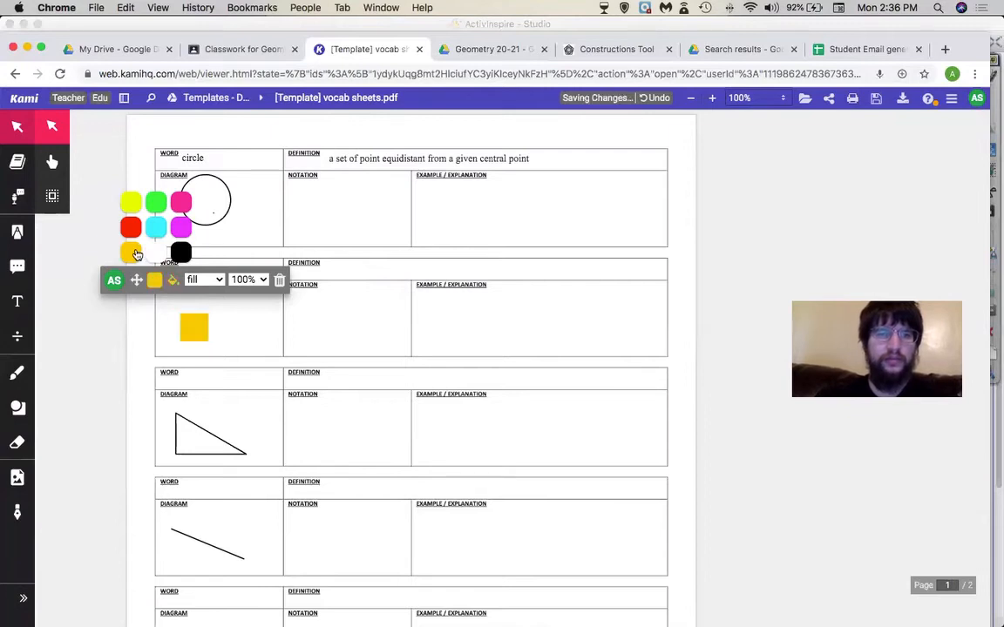
{"action": "left_click", "coordinate": [185, 257]}
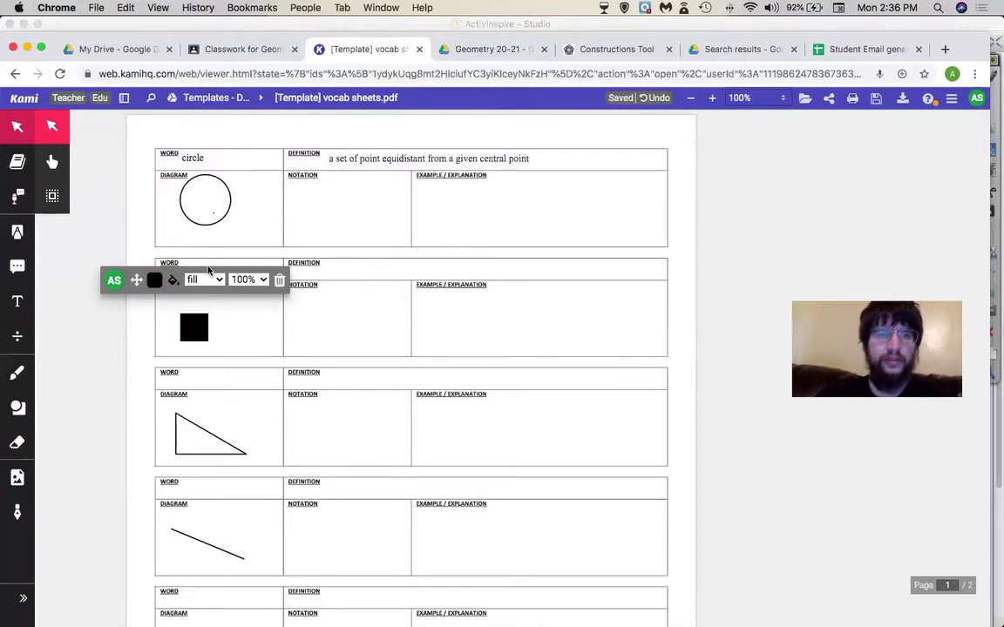
- Return the square to a black outline only and set the outline thickness to 10px
{"action": "left_click", "coordinate": [156, 280]}
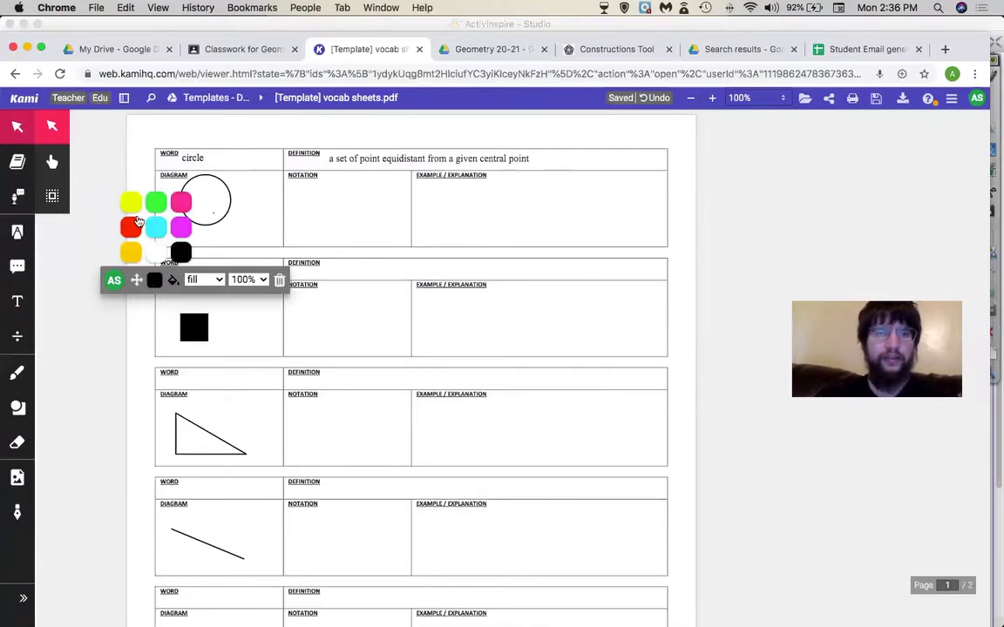
{"action": "left_click", "coordinate": [173, 279]}
{"action": "left_click", "coordinate": [173, 280]}
{"action": "left_click", "coordinate": [172, 280]}
{"action": "left_click", "coordinate": [179, 281]}
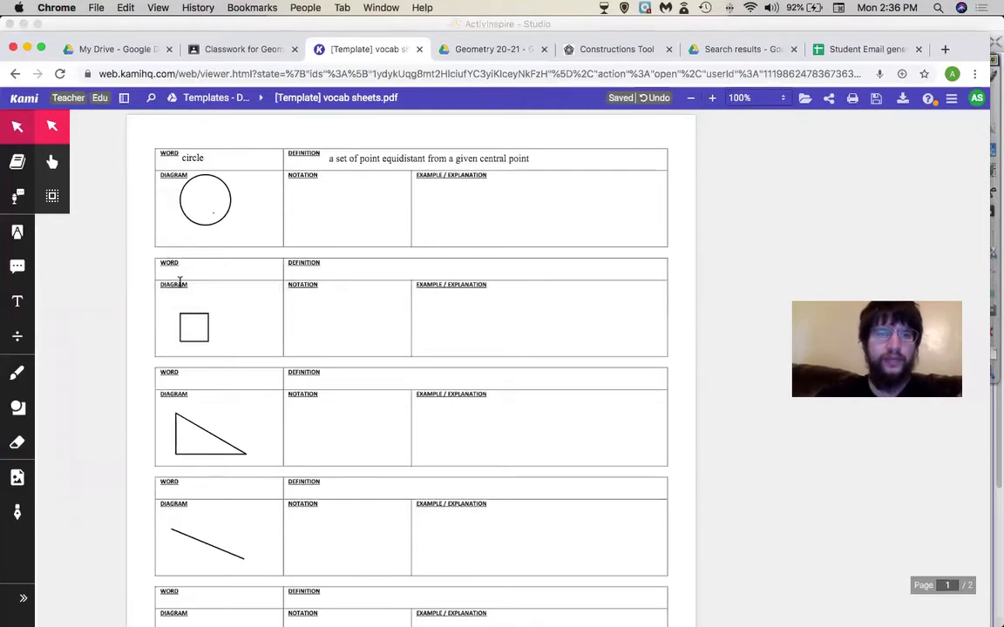
{"action": "left_click", "coordinate": [188, 313]}
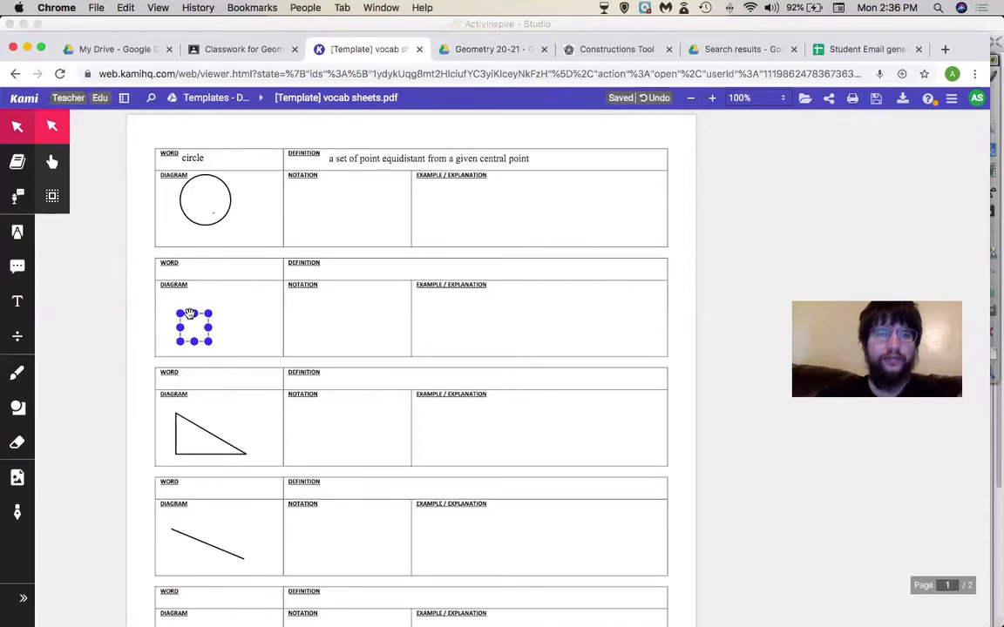
{"action": "left_click", "coordinate": [181, 315]}
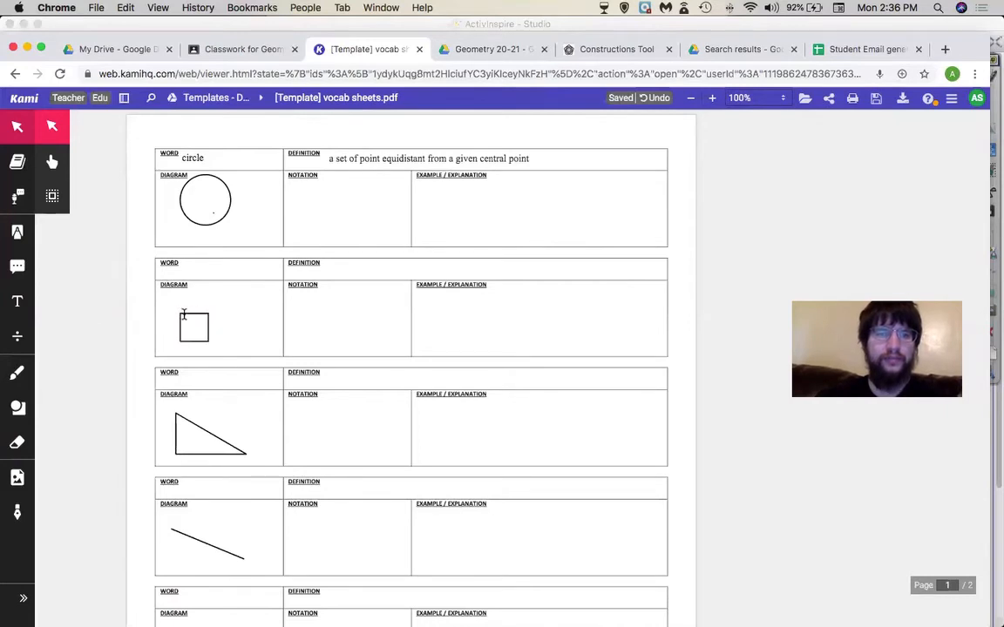
{"action": "left_click", "coordinate": [202, 312]}
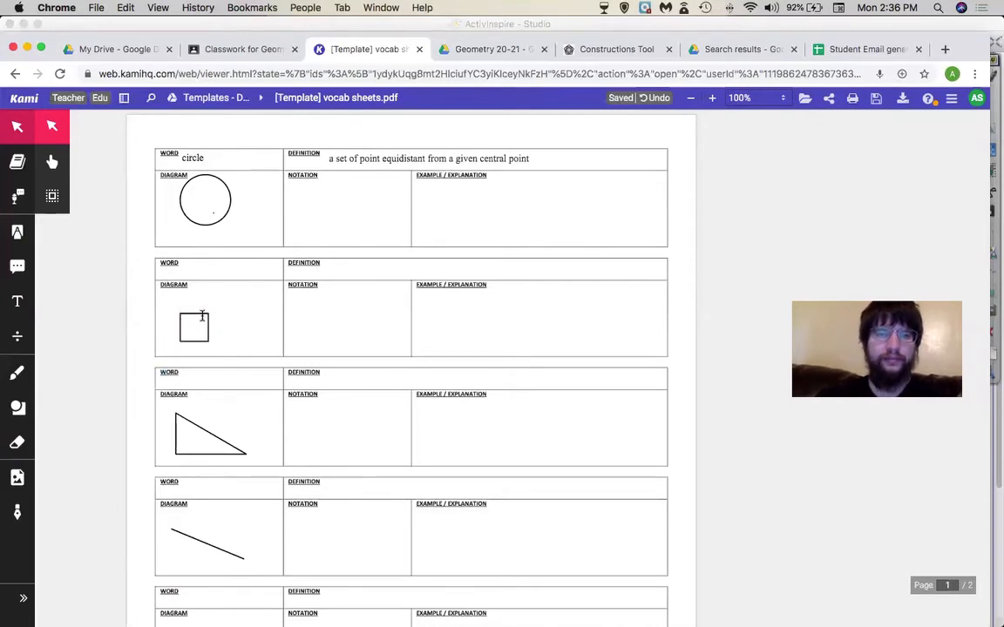
{"action": "left_click", "coordinate": [203, 314]}
{"action": "left_click", "coordinate": [220, 280]}
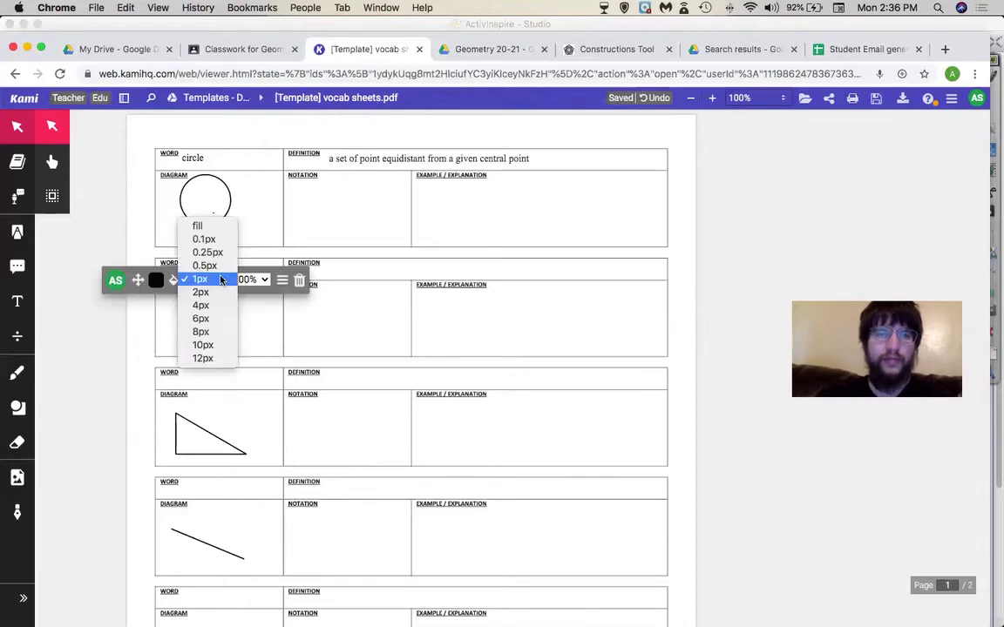
{"action": "left_click", "coordinate": [202, 346]}
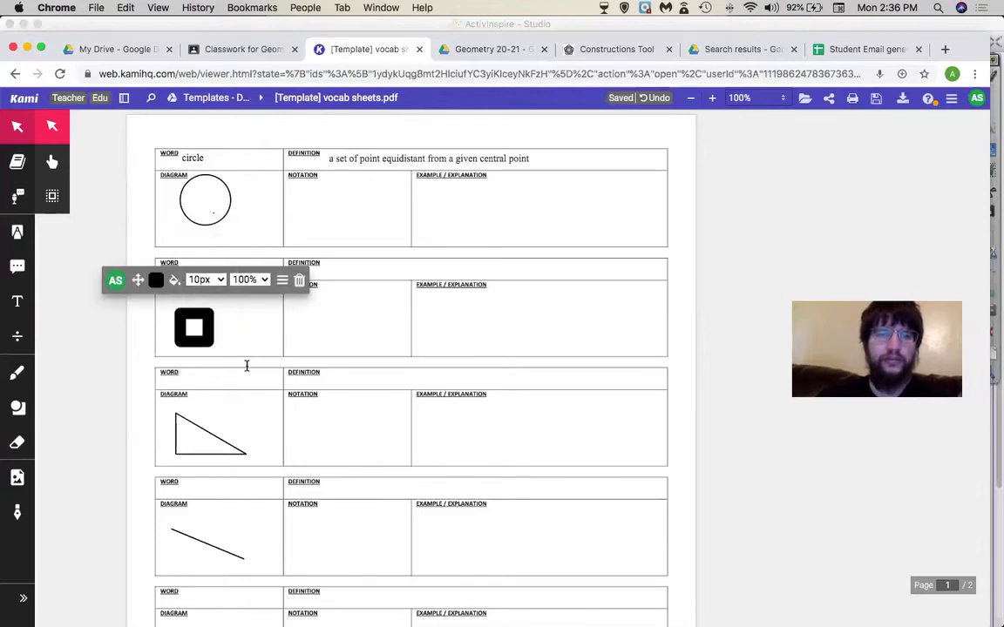
{"action": "left_click", "coordinate": [210, 283]}
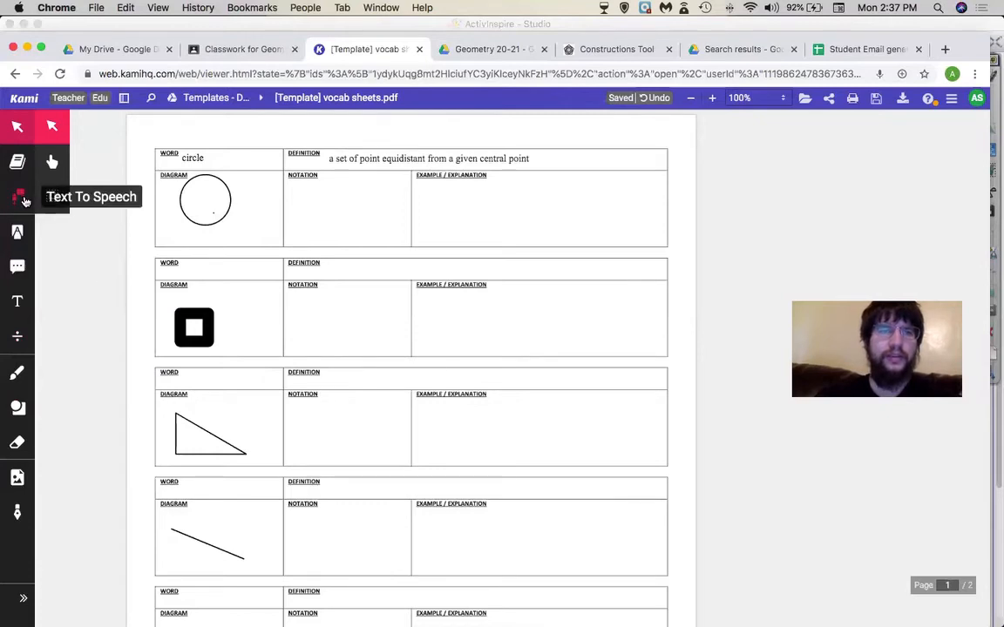
- Place a text box in the first EXAMPLE cell, then test Text to Speech reading the page
{"action": "left_click", "coordinate": [17, 301]}
{"action": "left_click", "coordinate": [440, 197]}
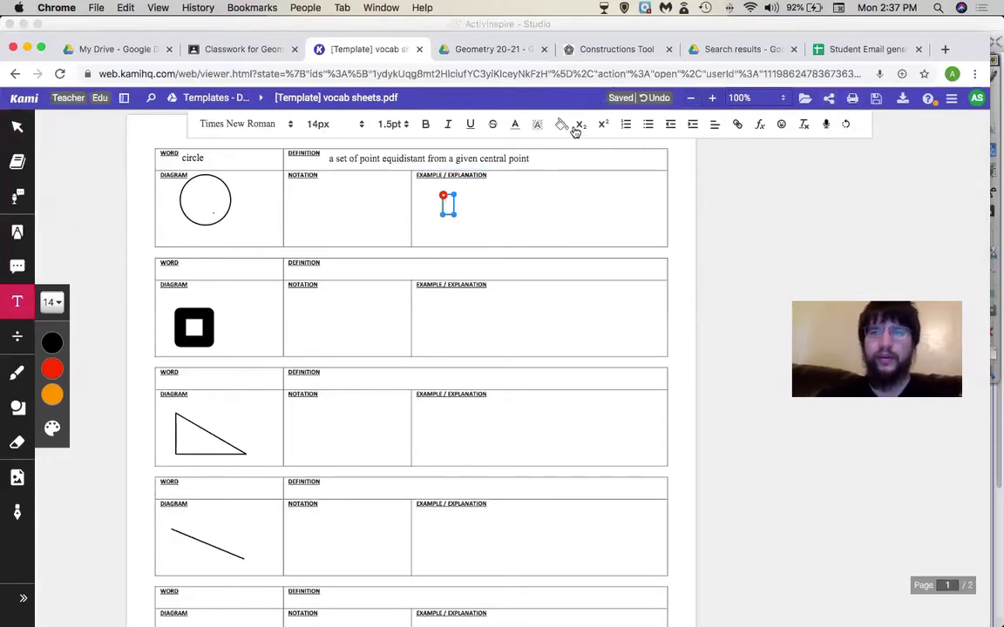
{"action": "left_click", "coordinate": [17, 199]}
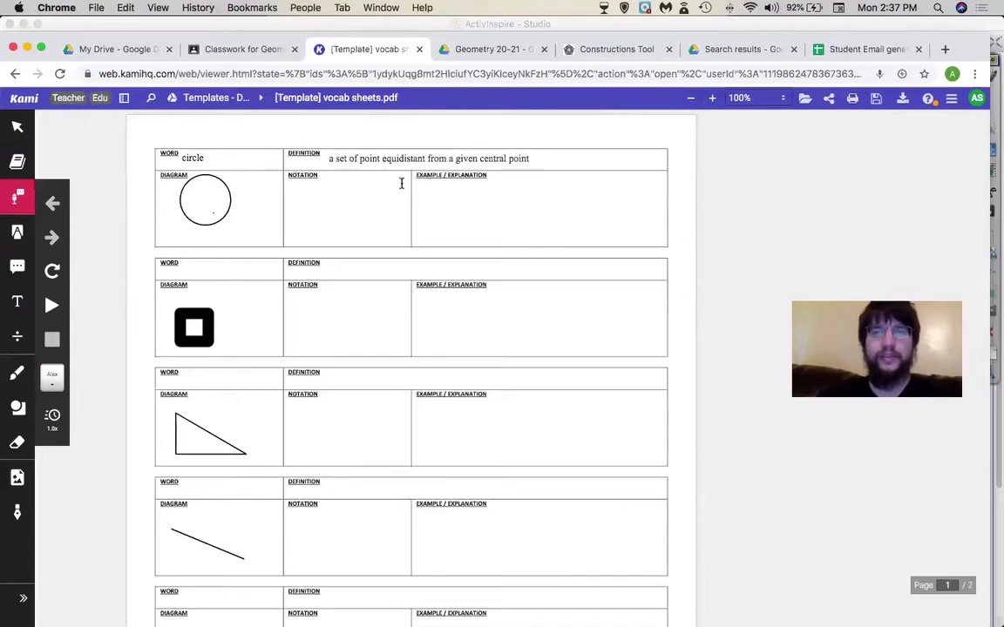
{"action": "left_click_drag", "start_coordinate": [419, 394], "coordinate": [480, 396]}
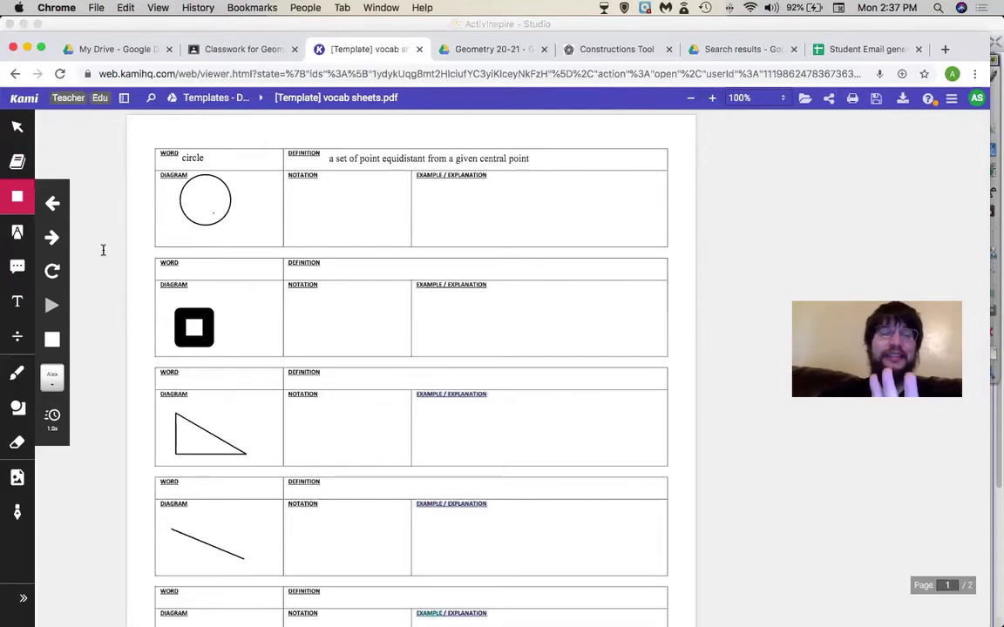
{"action": "left_click", "coordinate": [61, 342]}
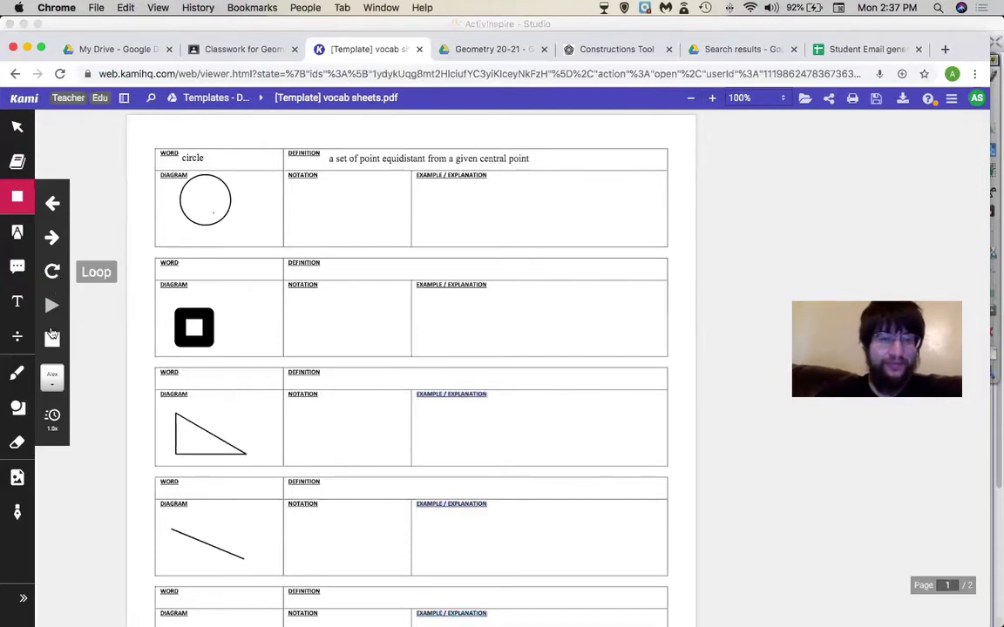
{"action": "left_click", "coordinate": [53, 310]}
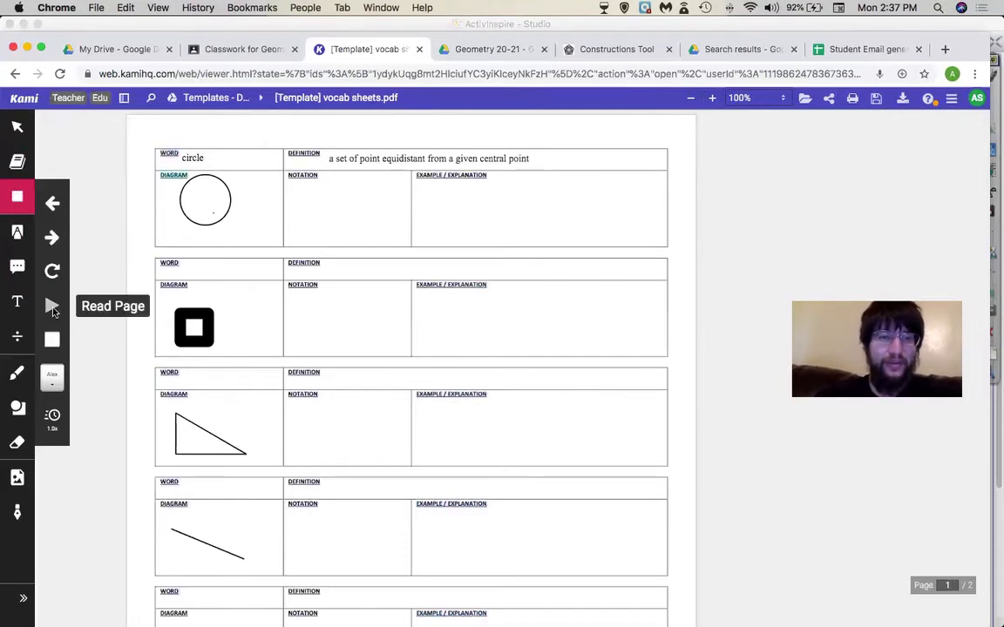
{"action": "left_click", "coordinate": [53, 342]}
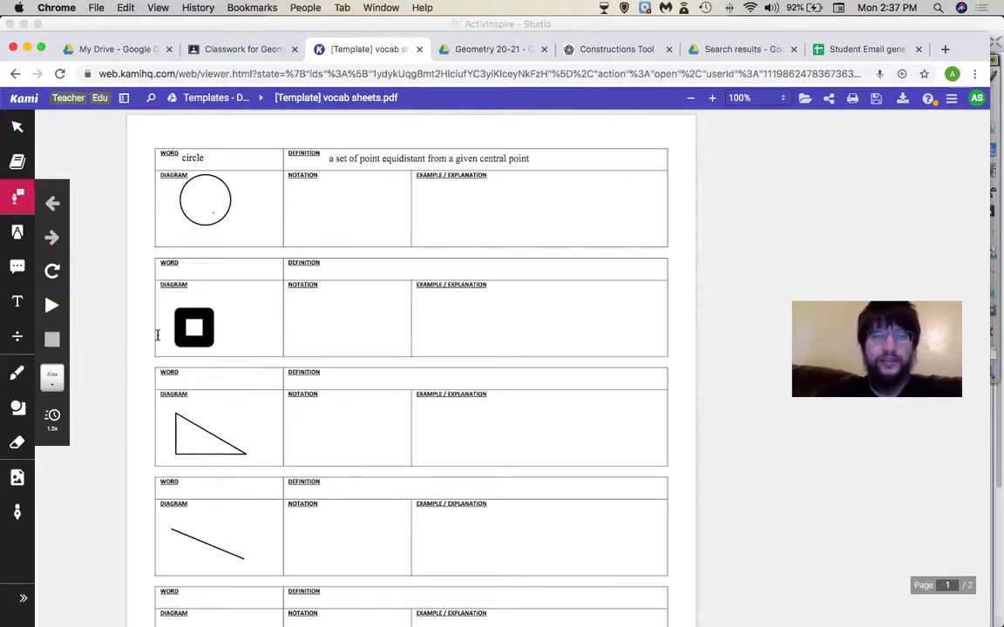
- Switch the read-aloud voice to Google español and stop the reading
{"action": "left_click", "coordinate": [55, 381]}
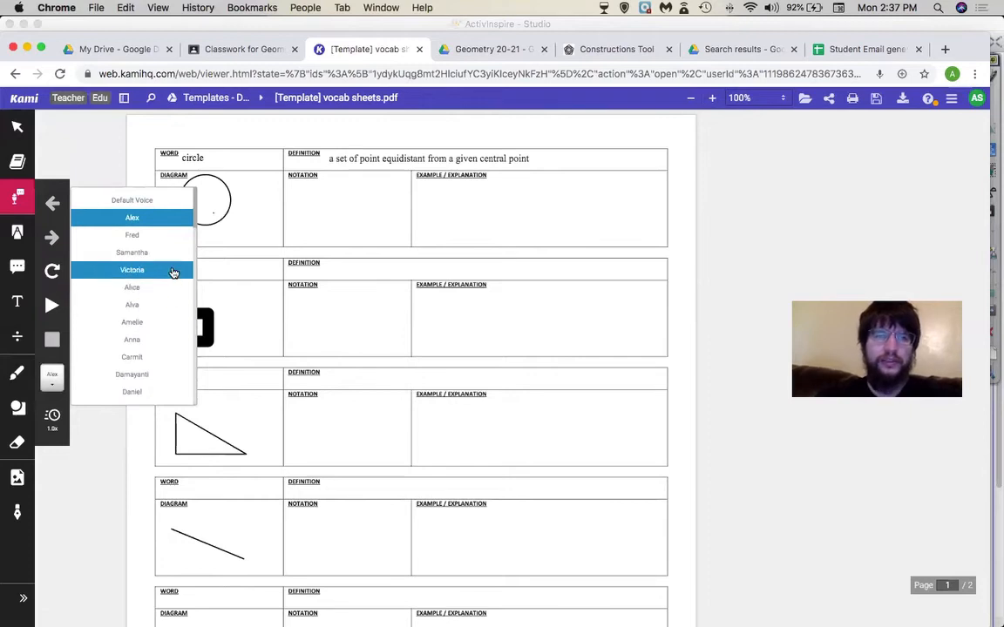
{"action": "scroll", "coordinate": [174, 272], "scroll_direction": "down", "scroll_amount": 10}
{"action": "scroll", "coordinate": [174, 273], "scroll_direction": "up", "scroll_amount": 3}
{"action": "scroll", "coordinate": [173, 273], "scroll_direction": "up", "scroll_amount": 3}
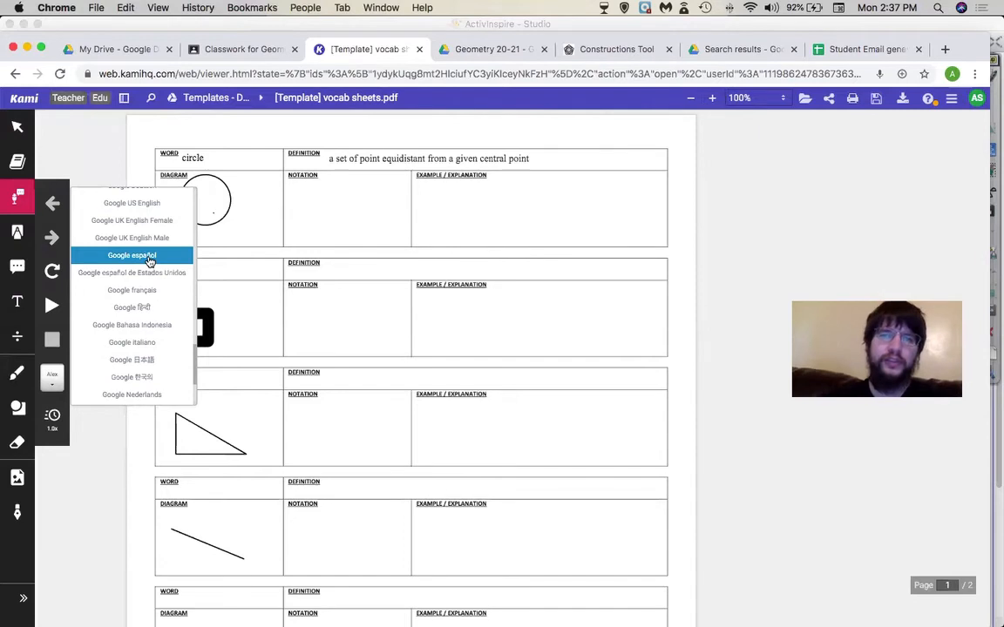
{"action": "left_click", "coordinate": [150, 261]}
{"action": "left_click", "coordinate": [54, 348]}
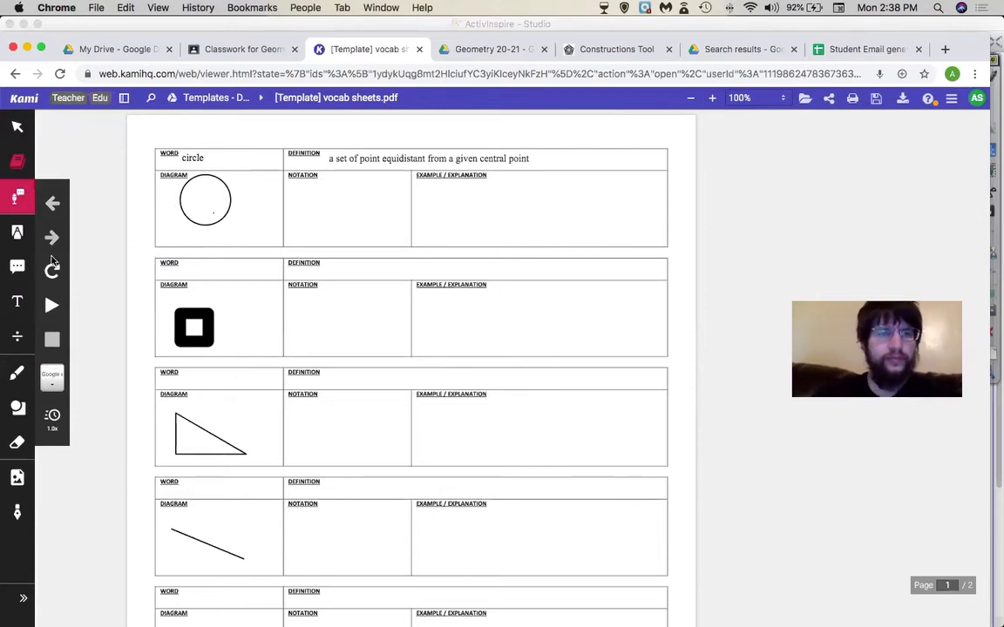
- Type 'Que pasa chica' in a text box in the square row's EXAMPLE / EXPLANATION cell
{"action": "left_click", "coordinate": [17, 301]}
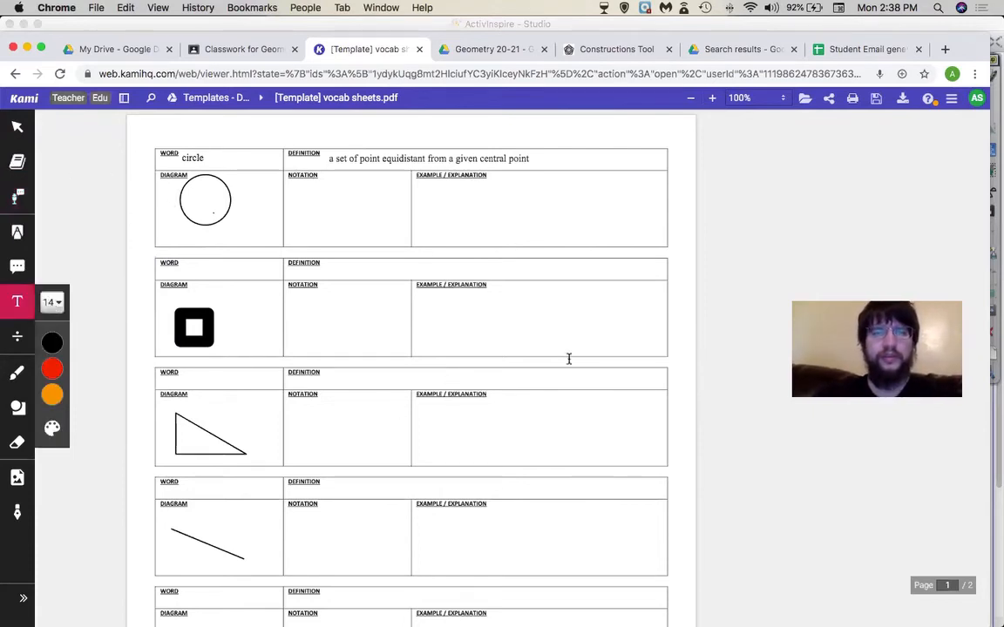
{"action": "left_click", "coordinate": [457, 307]}
{"action": "type", "text": "Que pasa chiaca"}
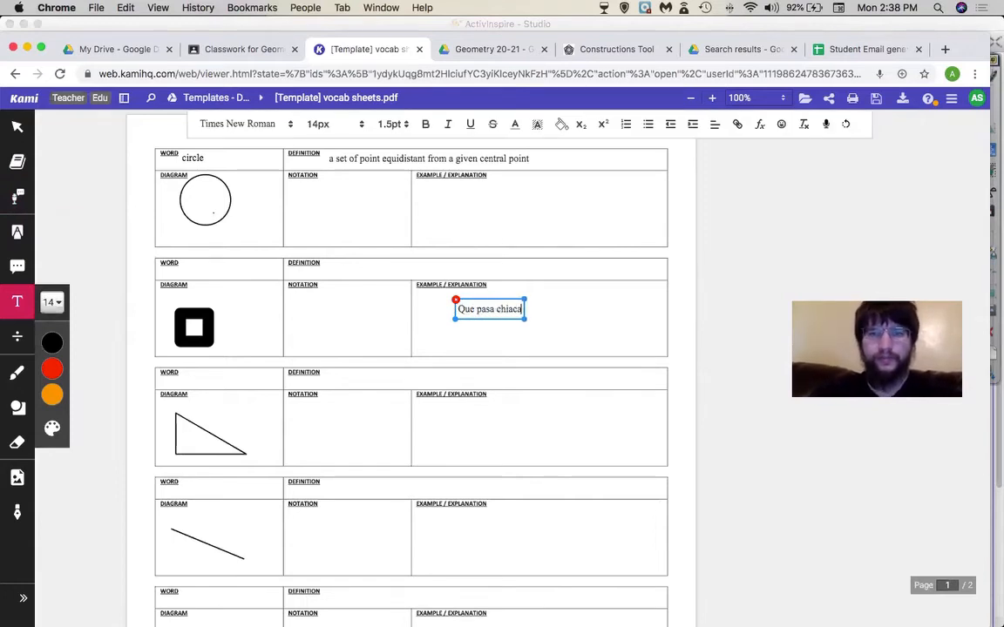
{"action": "key", "text": "BackSpace"}
{"action": "type", "text": "ca"}
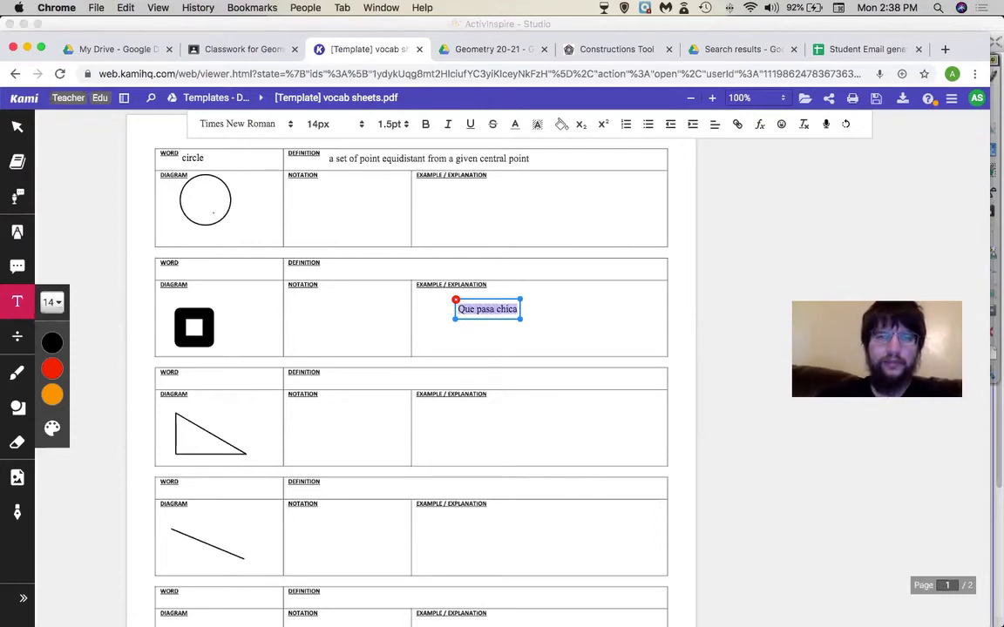
{"action": "left_click", "coordinate": [17, 196]}
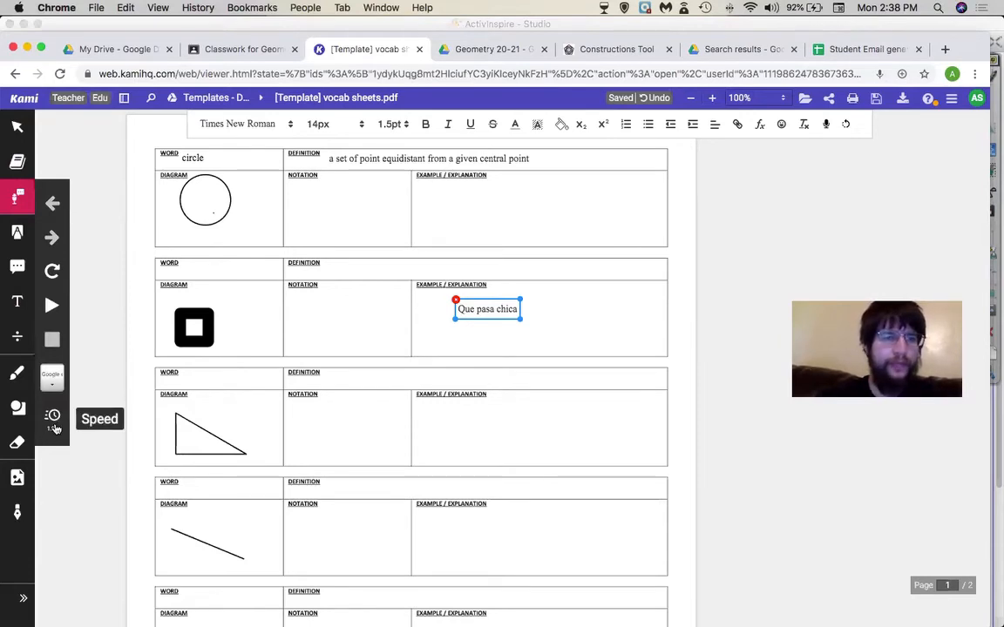
- Set read-aloud speed to 2.0x, nudge 'Que pasa chica' right, and test reading the page
{"action": "left_click", "coordinate": [53, 426]}
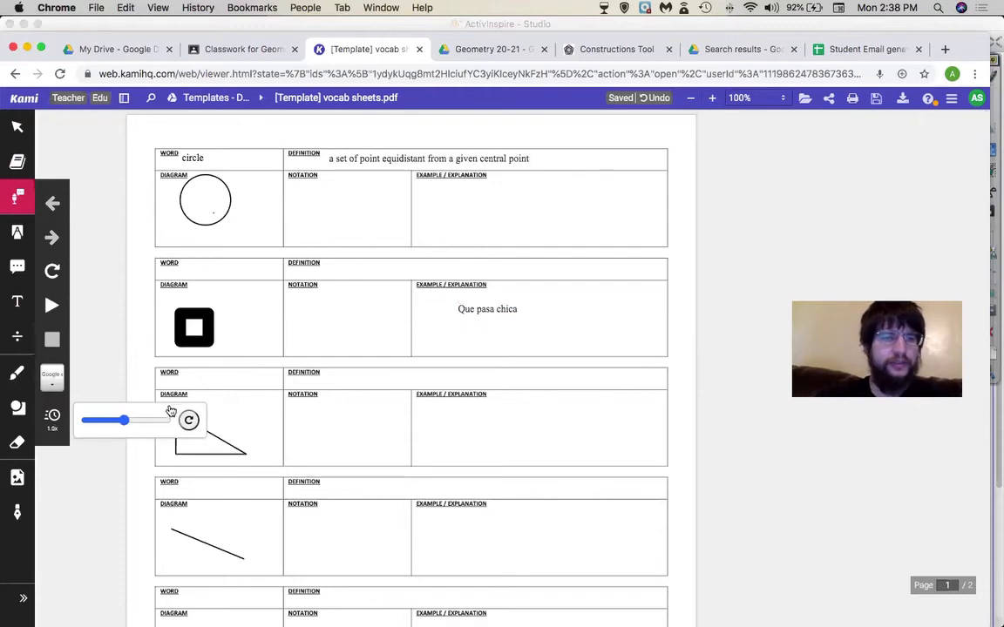
{"action": "left_click_drag", "start_coordinate": [127, 422], "coordinate": [169, 419]}
{"action": "left_click_drag", "start_coordinate": [456, 310], "coordinate": [482, 312]}
{"action": "double_click", "coordinate": [513, 312]}
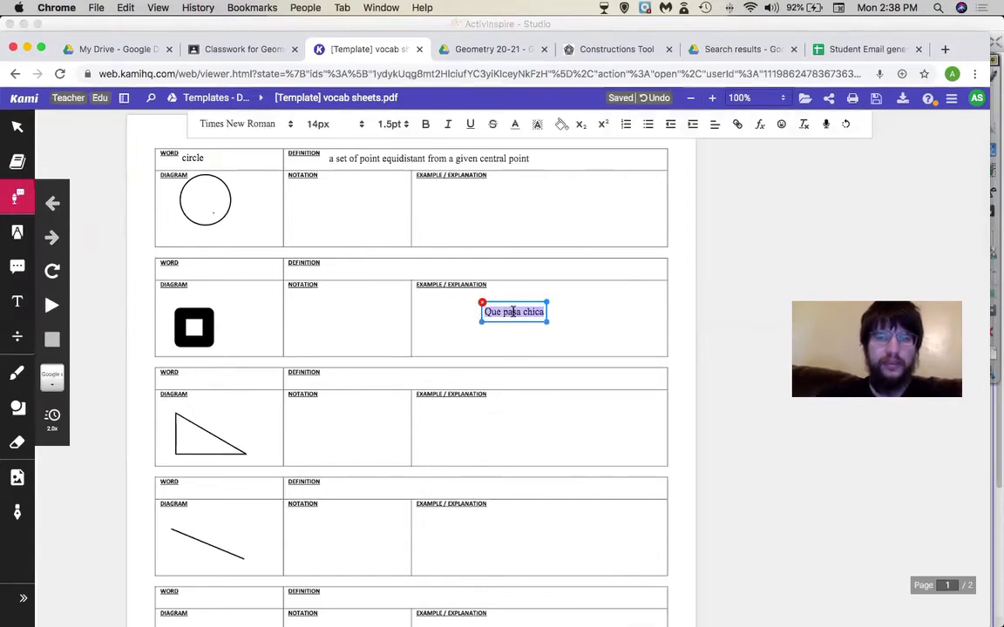
{"action": "left_click", "coordinate": [48, 305]}
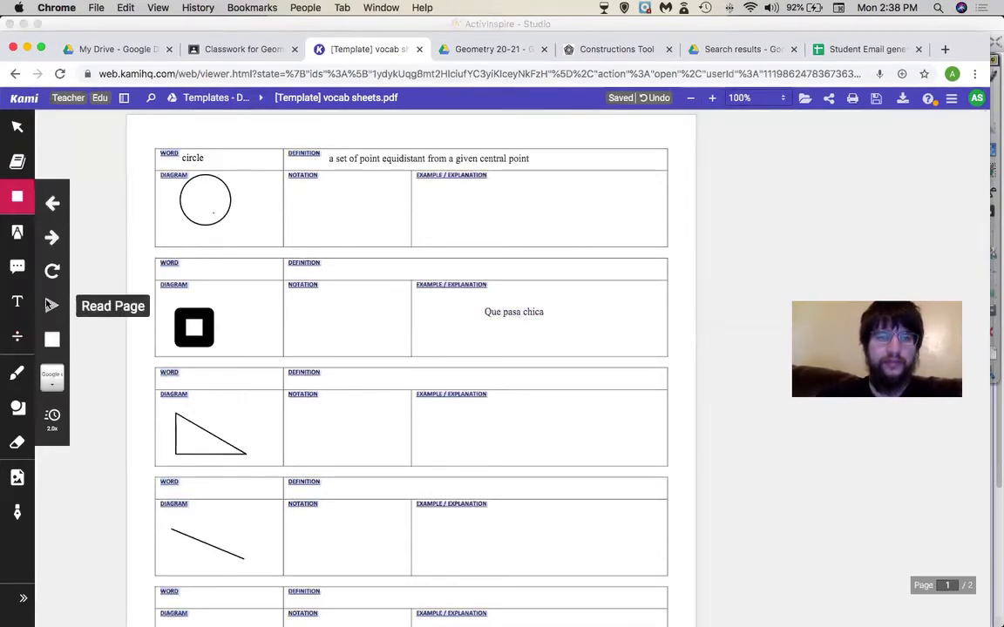
{"action": "left_click", "coordinate": [53, 342]}
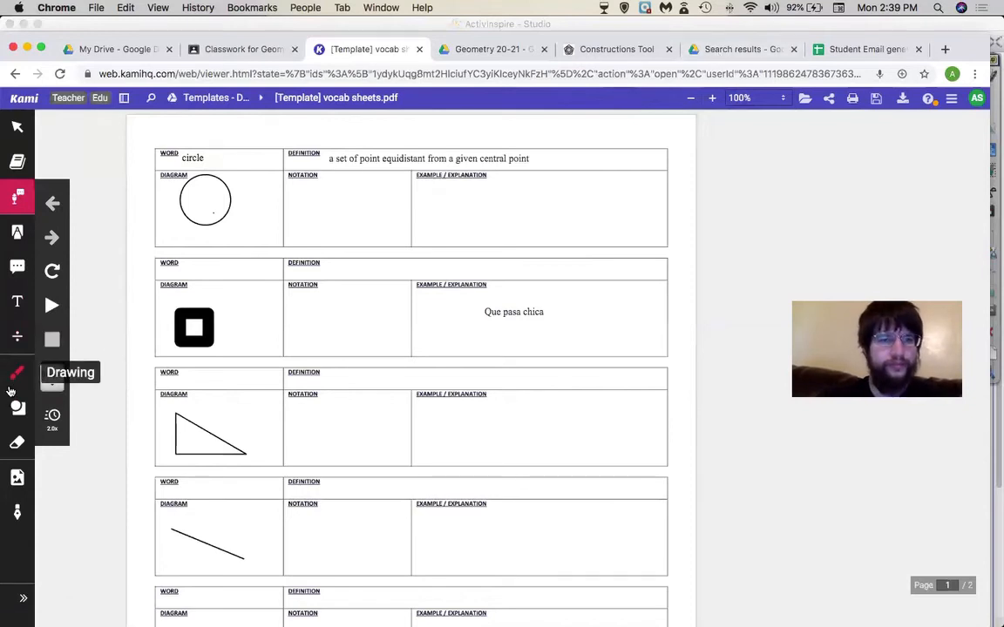
- Look through the image and signature options and turn on tool name labels
{"action": "scroll", "coordinate": [31, 434], "scroll_direction": "down", "scroll_amount": 1}
{"action": "scroll", "coordinate": [31, 434], "scroll_direction": "up", "scroll_amount": 1}
{"action": "left_click", "coordinate": [17, 478]}
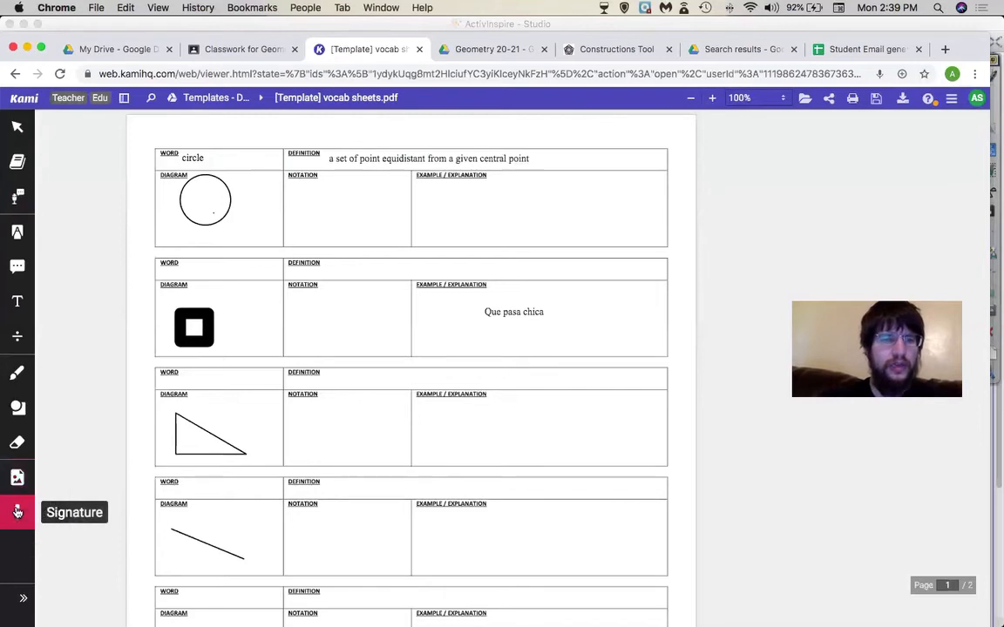
{"action": "left_click", "coordinate": [16, 512]}
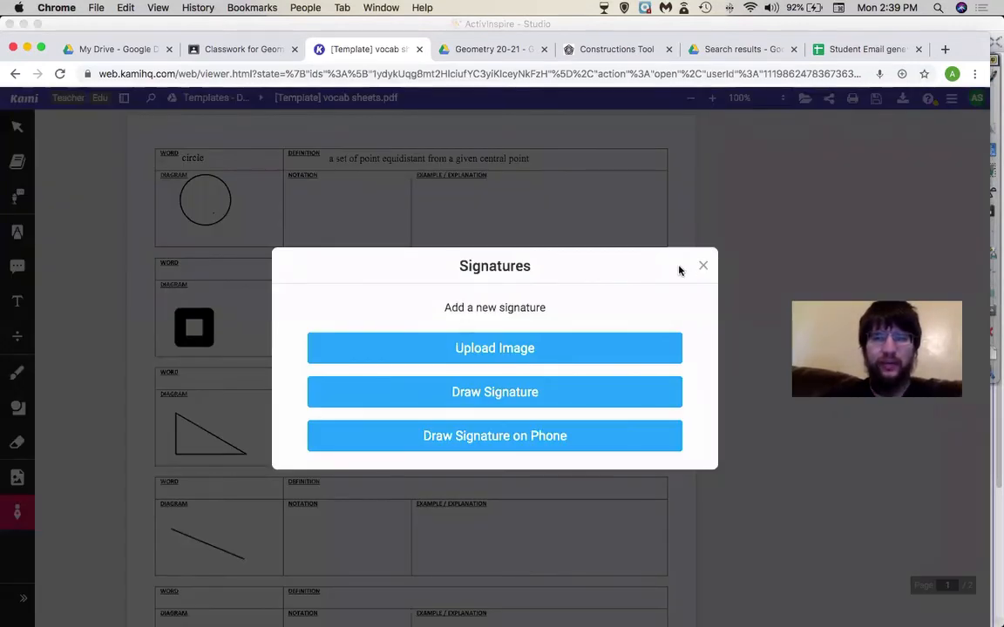
{"action": "left_click", "coordinate": [702, 266]}
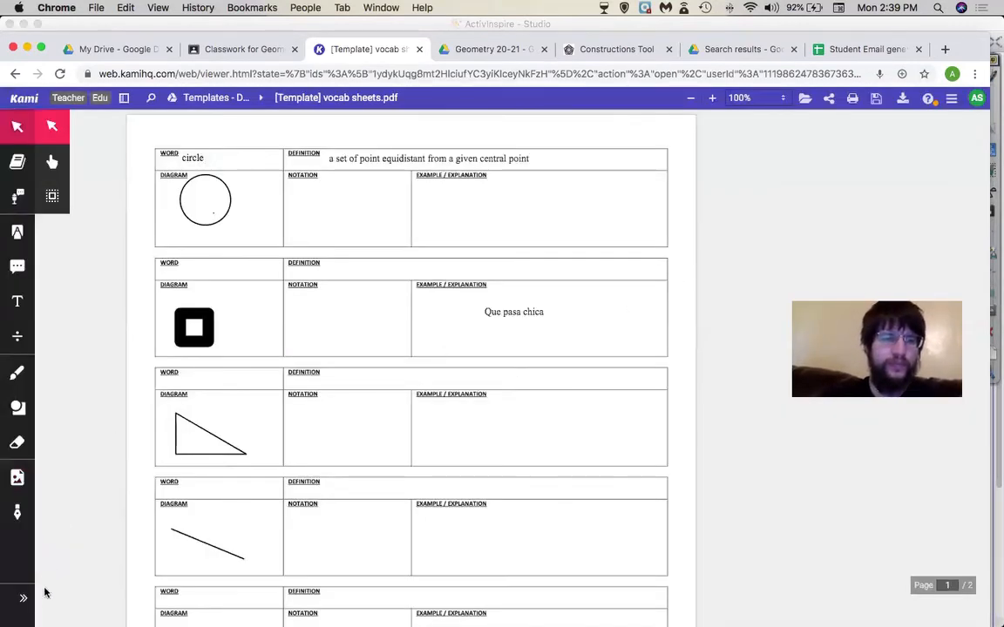
{"action": "left_click", "coordinate": [25, 601]}
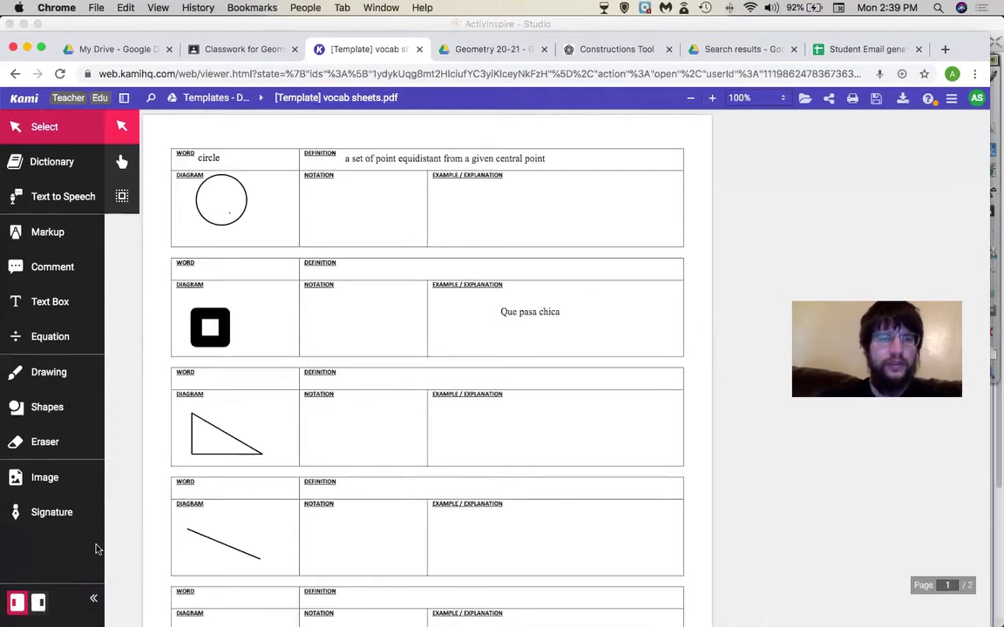
{"action": "left_click", "coordinate": [93, 599]}
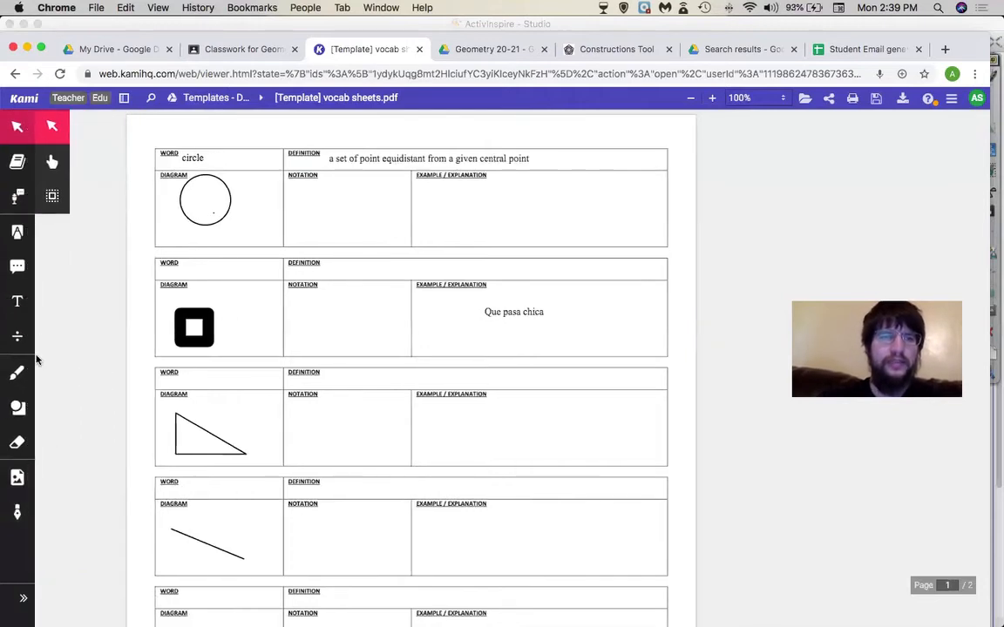
{"action": "left_click", "coordinate": [23, 598]}
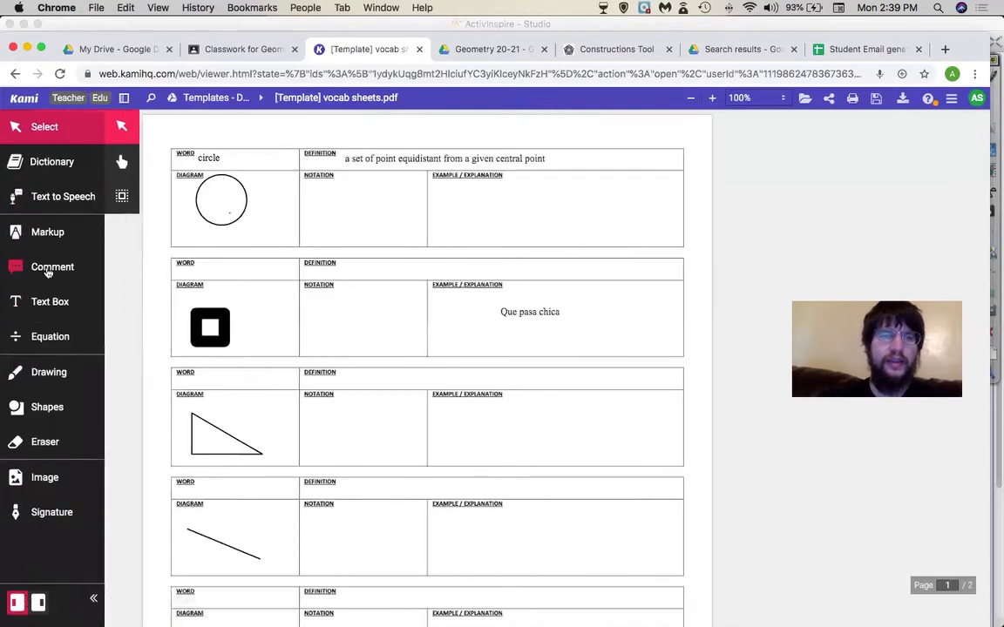
- Record a voice comment beside the square in the second diagram box and play it back
{"action": "left_click", "coordinate": [60, 273]}
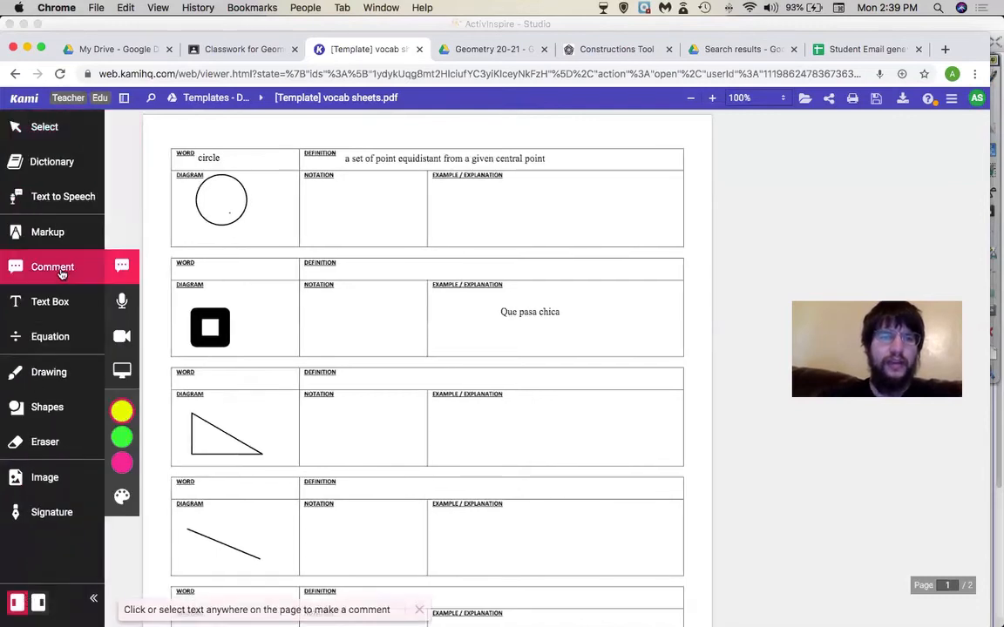
{"action": "left_click", "coordinate": [123, 305]}
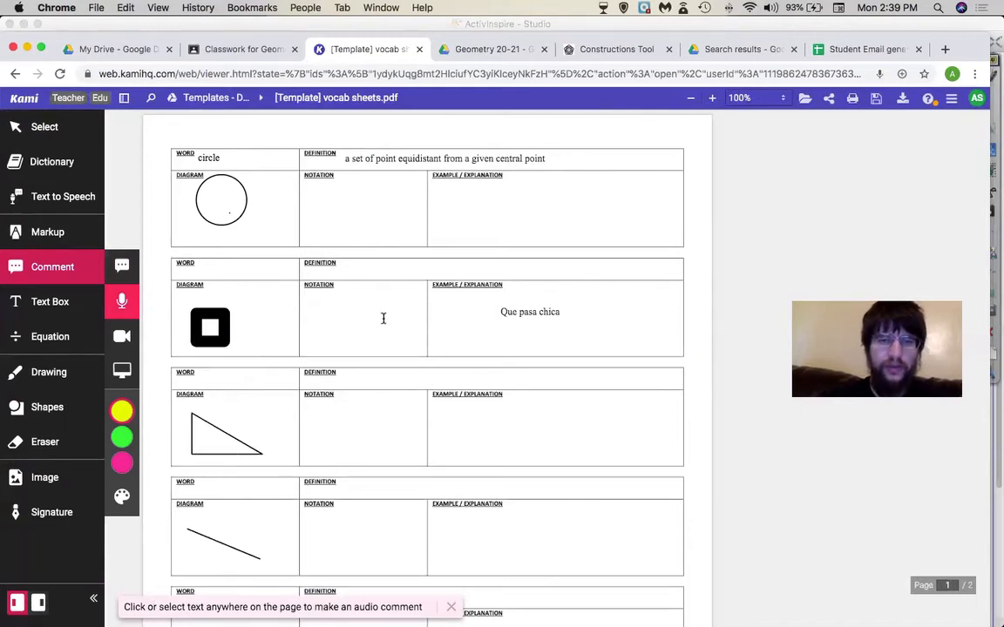
{"action": "left_click", "coordinate": [210, 322]}
{"action": "left_click", "coordinate": [274, 348]}
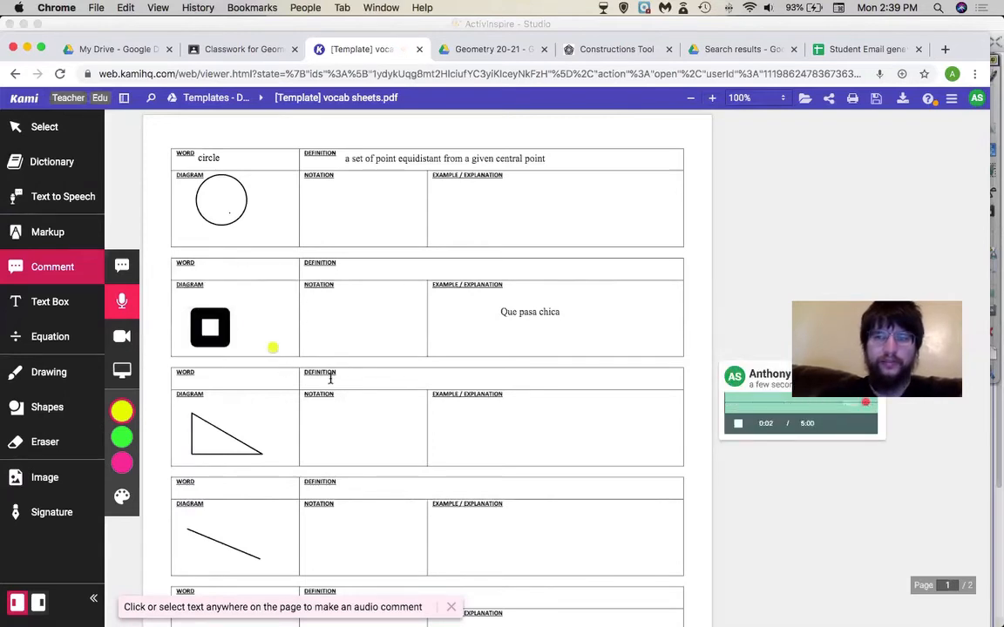
{"action": "left_click", "coordinate": [738, 427]}
{"action": "left_click_drag", "start_coordinate": [766, 375], "coordinate": [715, 384]}
{"action": "left_click", "coordinate": [740, 426]}
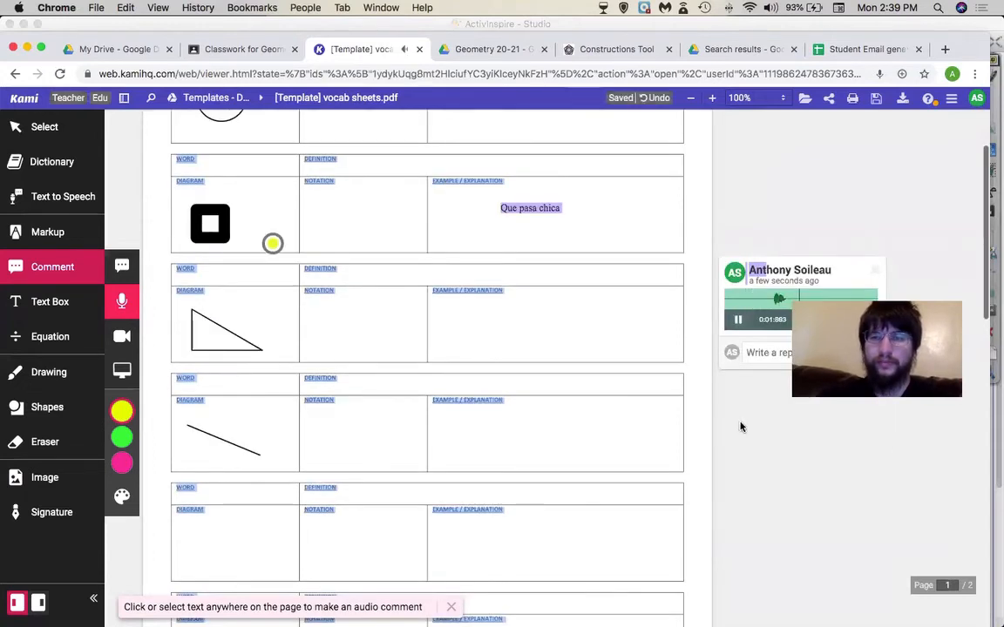
{"action": "left_click", "coordinate": [876, 270]}
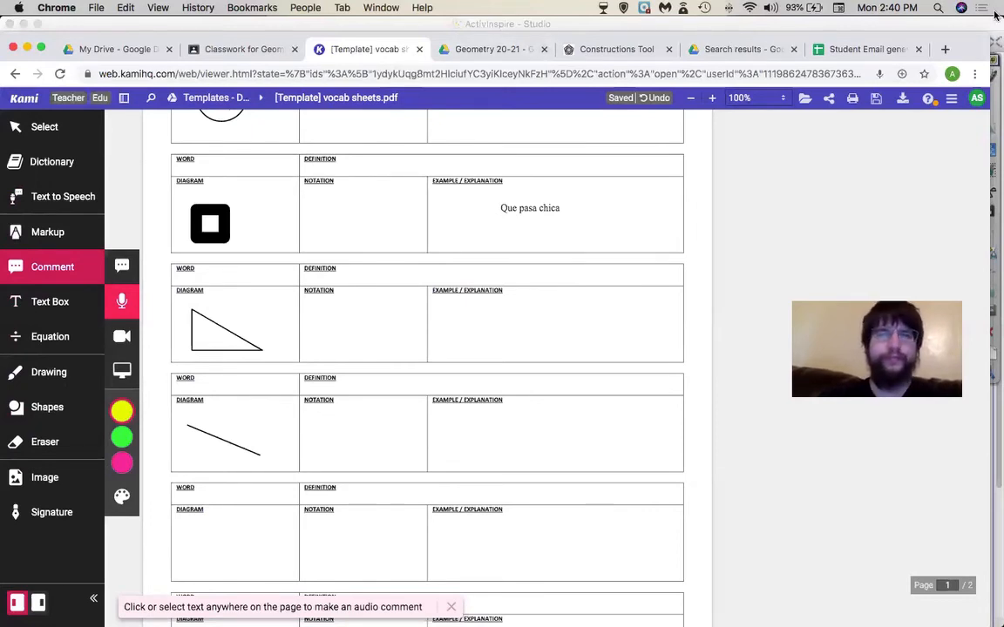
{"action": "left_click", "coordinate": [947, 47]}
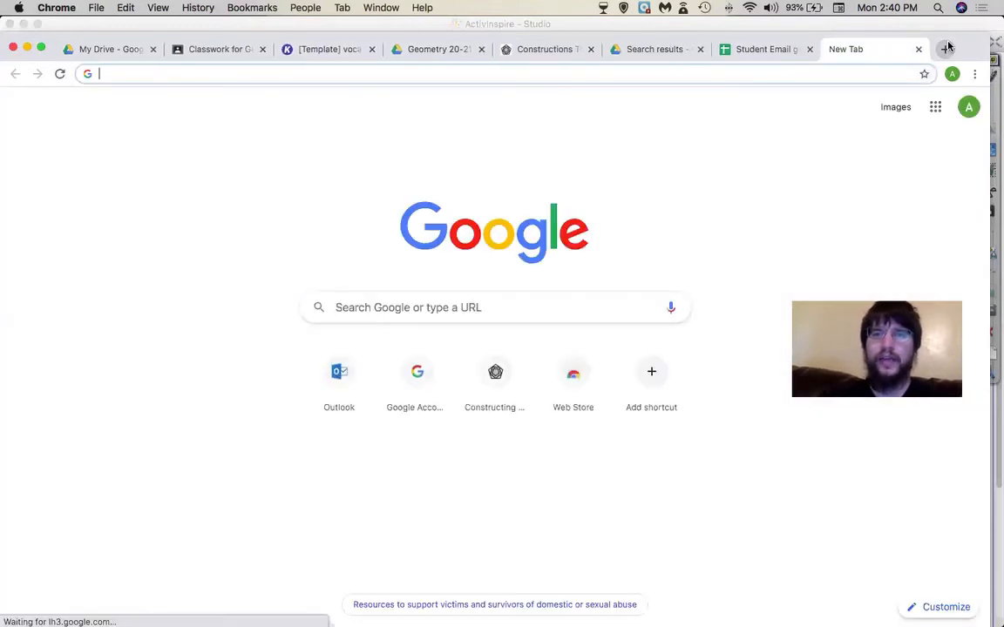
- Search Google for 'kami ex' and open the Kami Extension Chrome Web Store listing
{"action": "left_click", "coordinate": [419, 307]}
{"action": "type", "text": "k"}
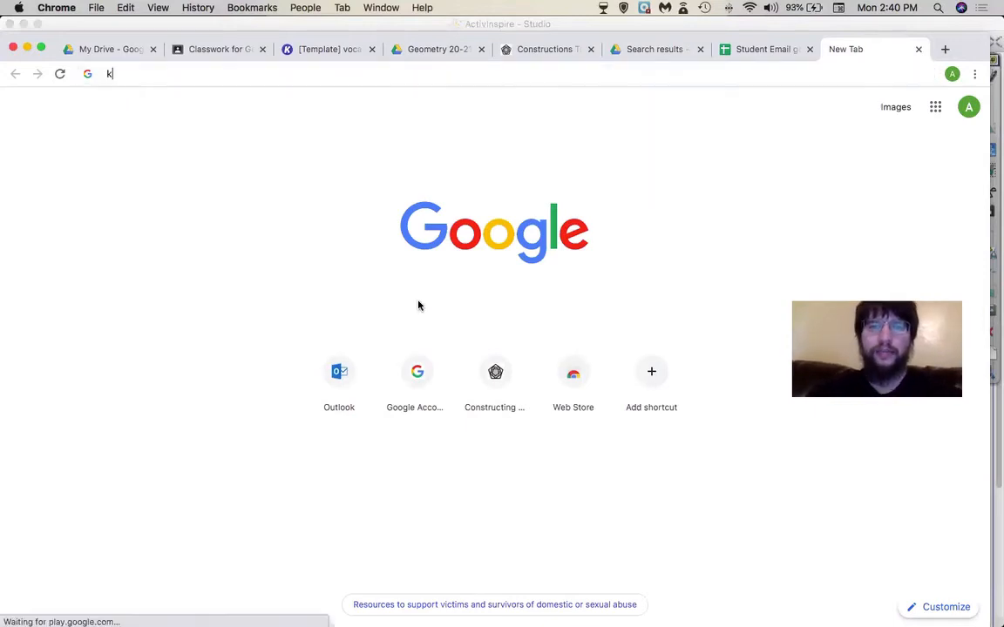
{"action": "type", "text": "ami ex"}
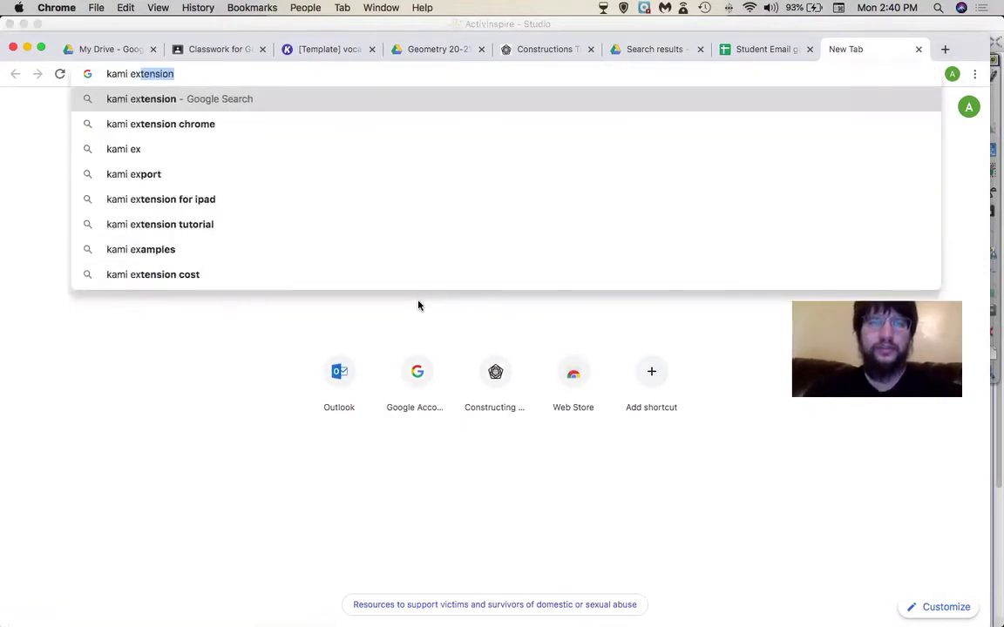
{"action": "key", "text": "Return"}
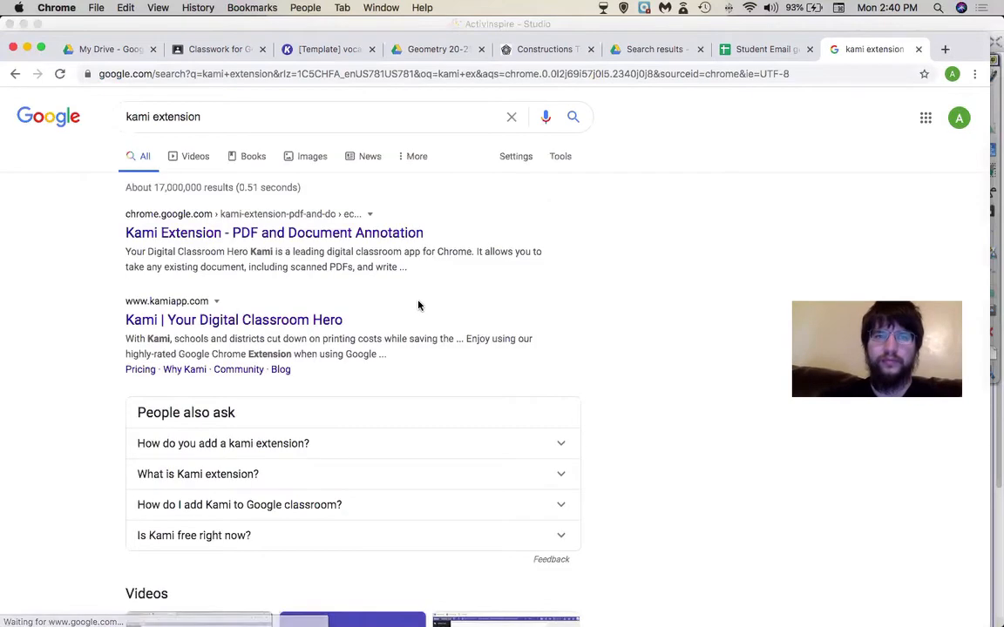
{"action": "left_click", "coordinate": [311, 235]}
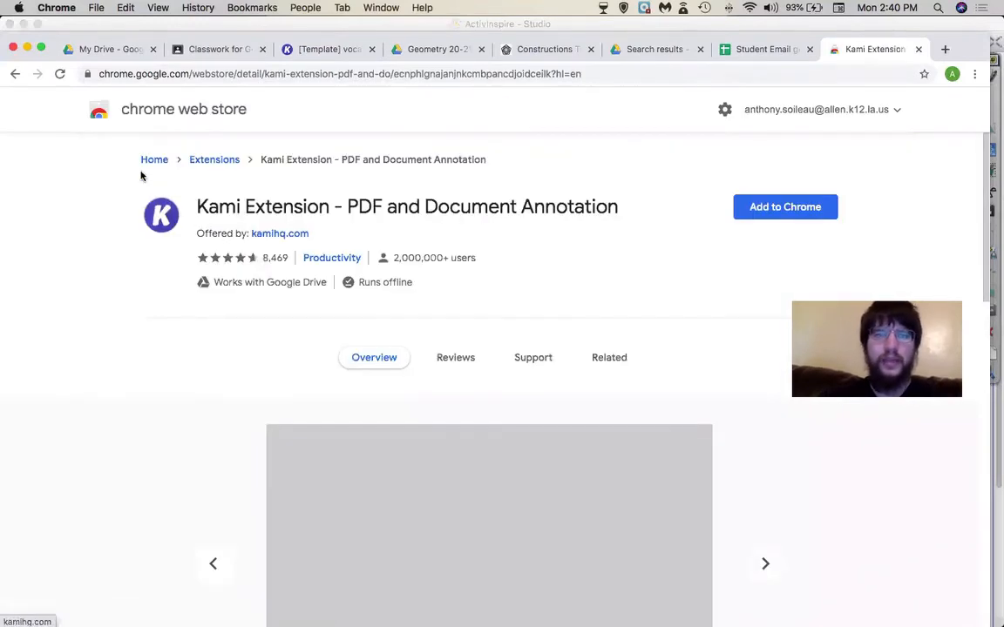
- Add the Kami Extension to Chrome, turn on sync, and confirm it in the Extensions menu
{"action": "left_click", "coordinate": [765, 215]}
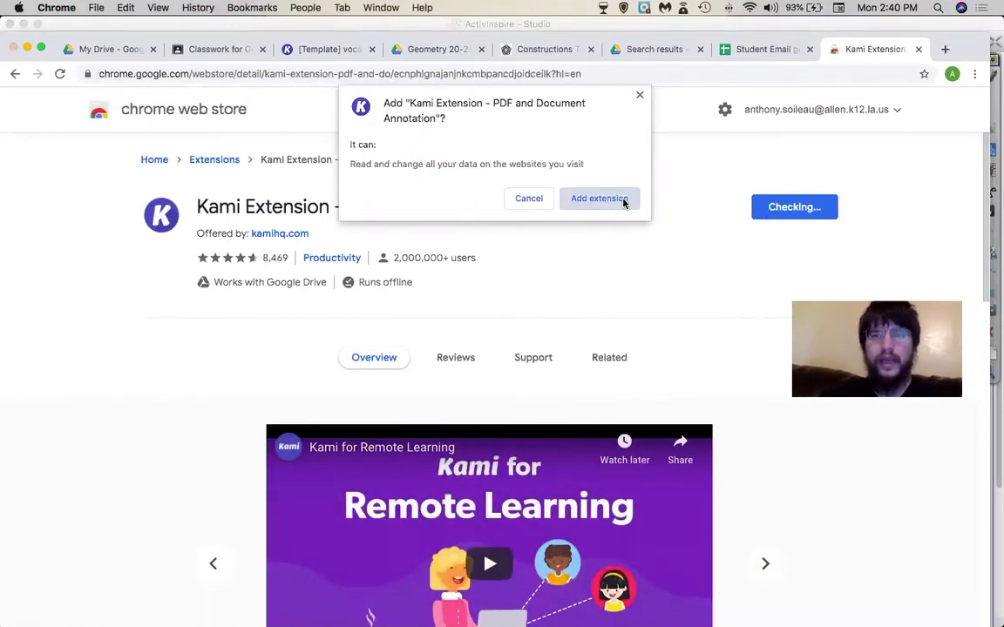
{"action": "left_click", "coordinate": [623, 201]}
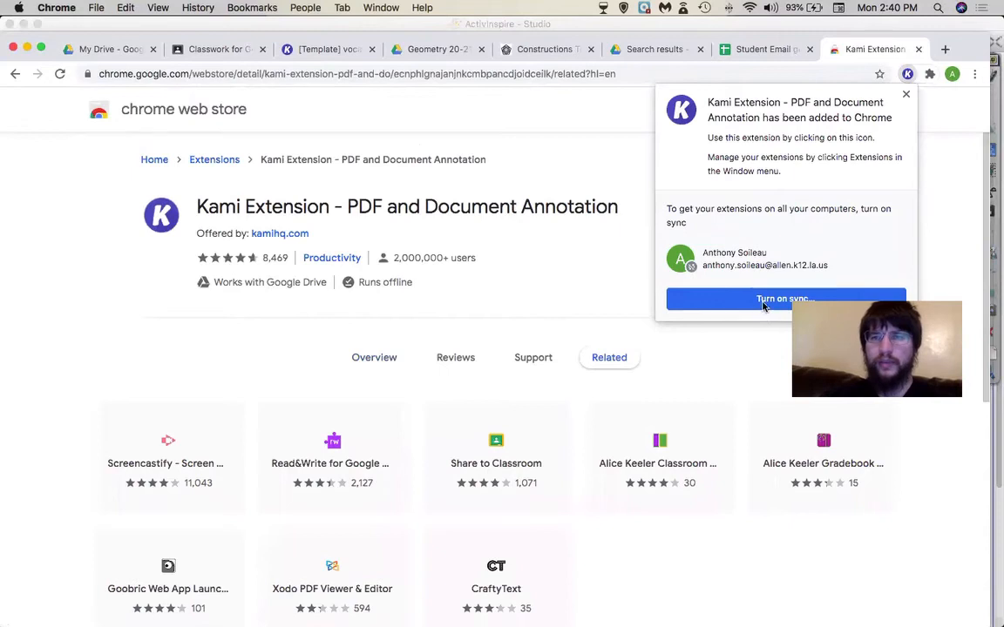
{"action": "left_click", "coordinate": [764, 304]}
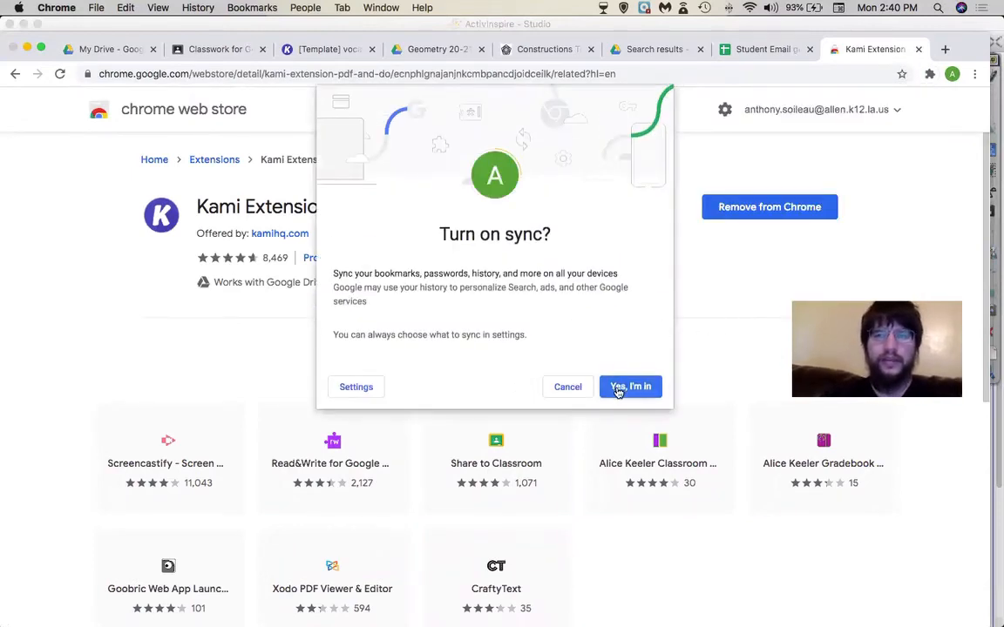
{"action": "left_click", "coordinate": [619, 388]}
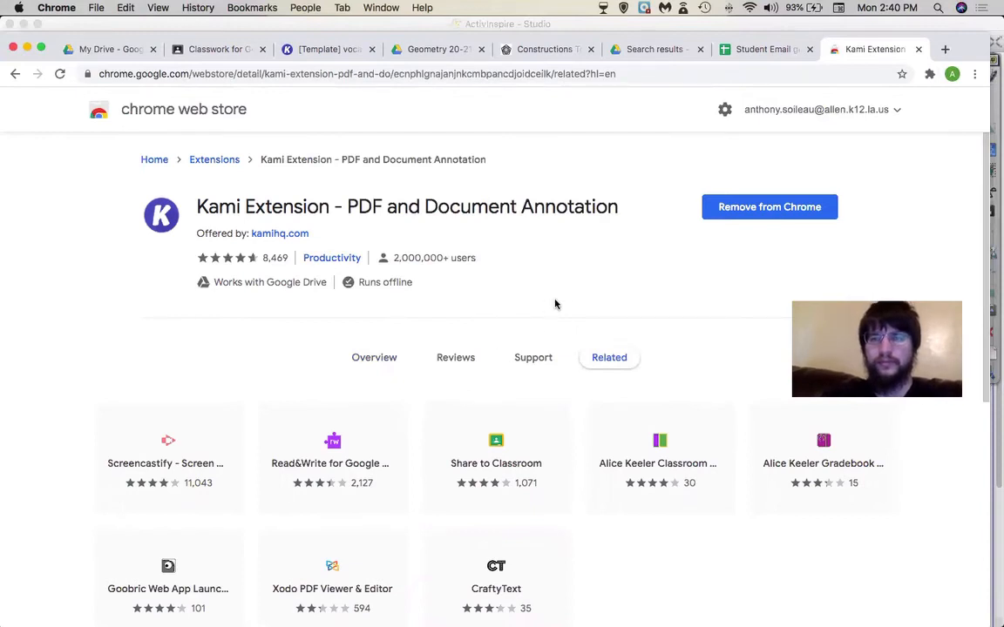
{"action": "left_click", "coordinate": [930, 73]}
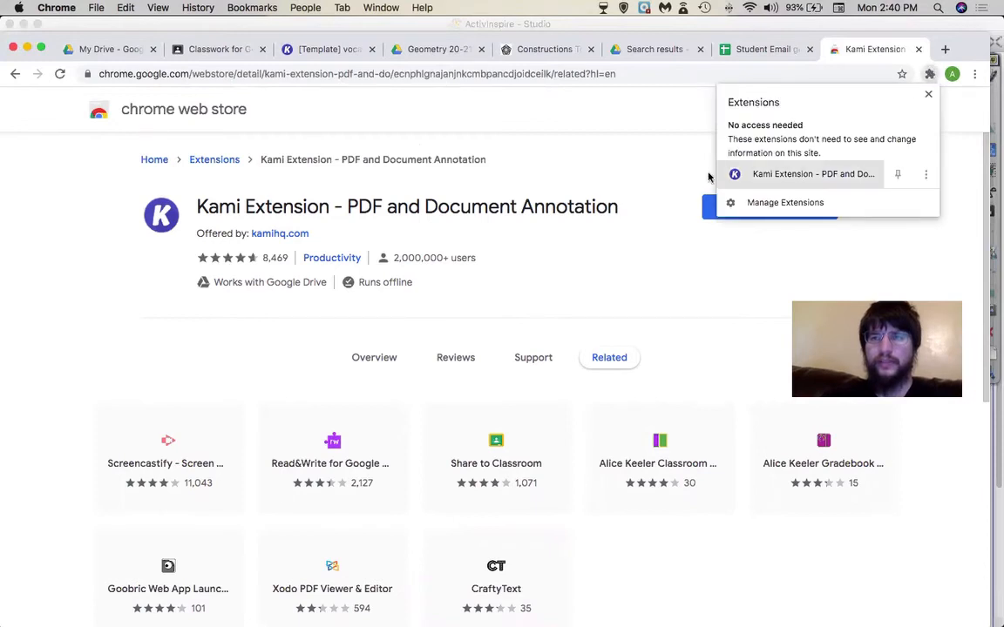
{"action": "left_click", "coordinate": [662, 171]}
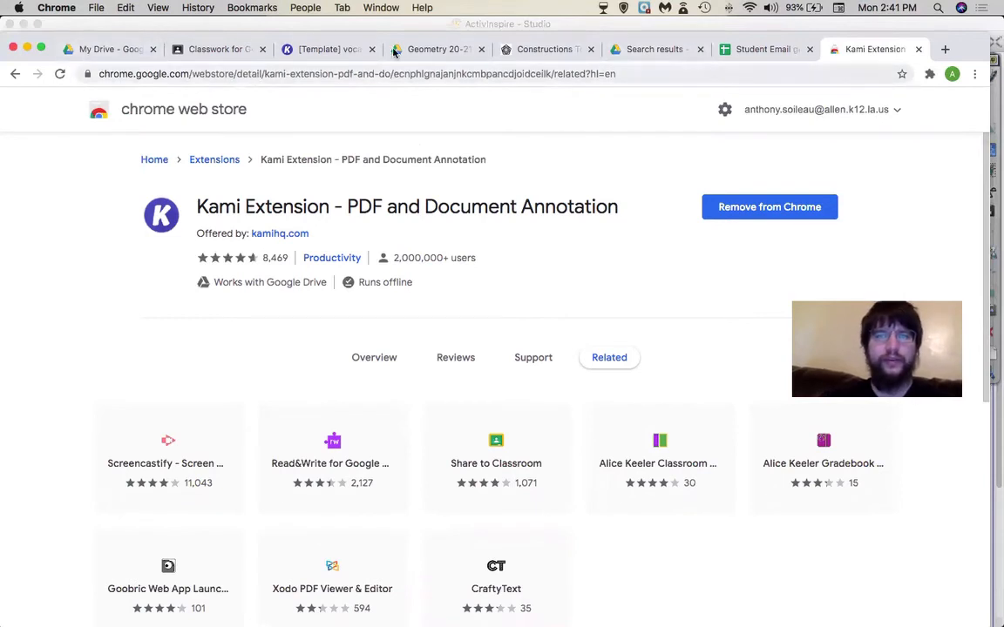
{"action": "left_click", "coordinate": [225, 57]}
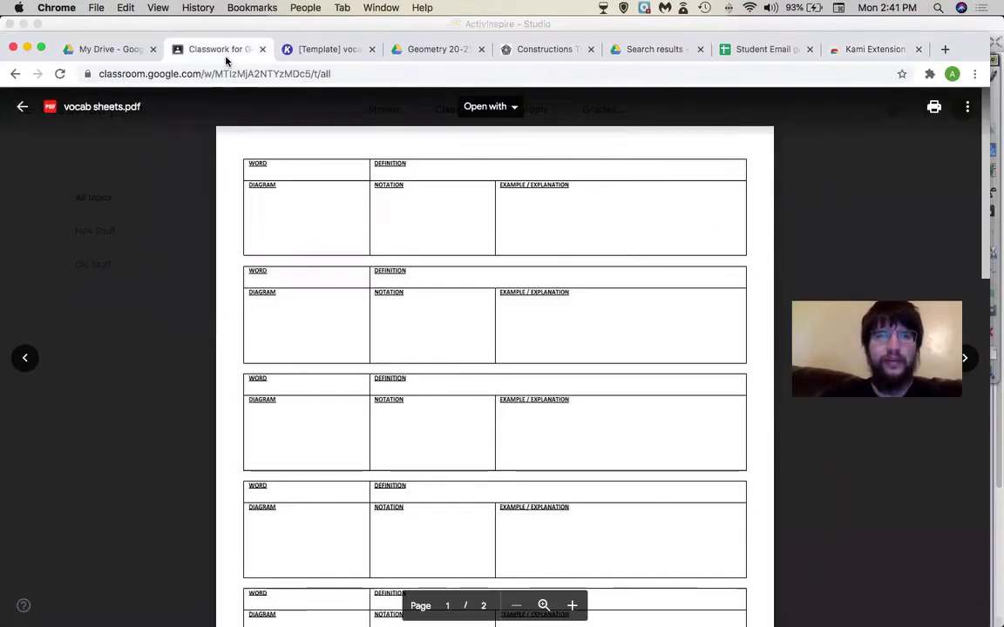
- Close the vocab sheets preview, reload Classwork, and choose Create > Kami assignment
{"action": "left_click", "coordinate": [18, 106]}
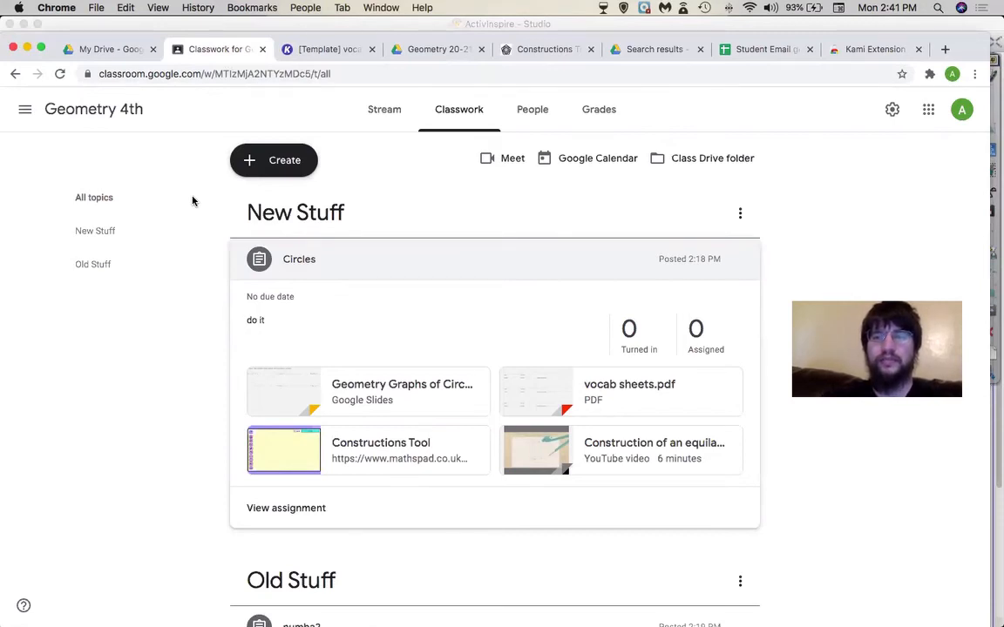
{"action": "left_click", "coordinate": [269, 163]}
{"action": "left_click", "coordinate": [269, 163]}
{"action": "left_click", "coordinate": [277, 74]}
{"action": "key", "text": "Return"}
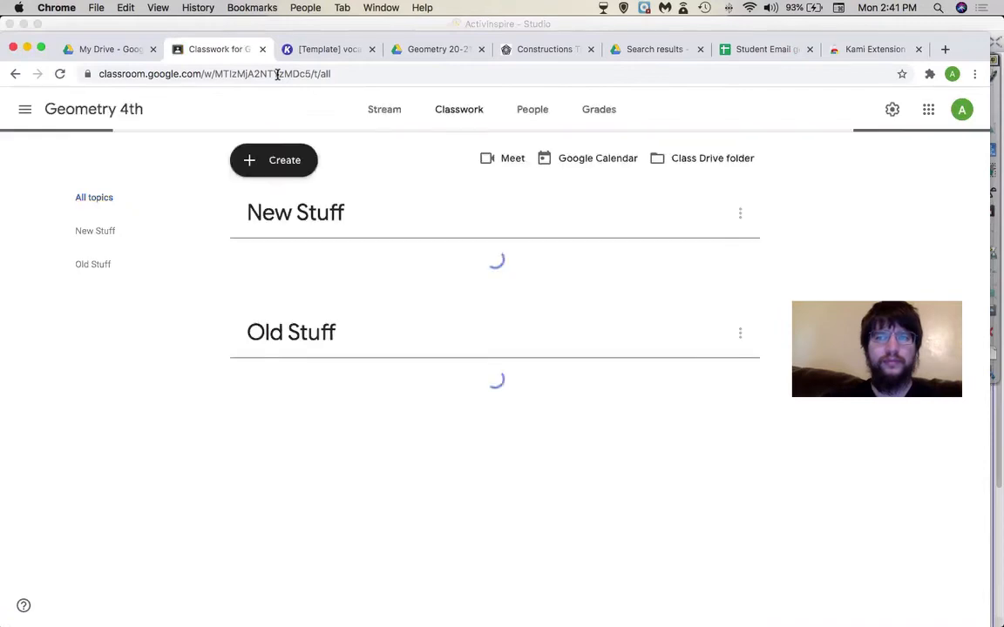
{"action": "left_click", "coordinate": [296, 160]}
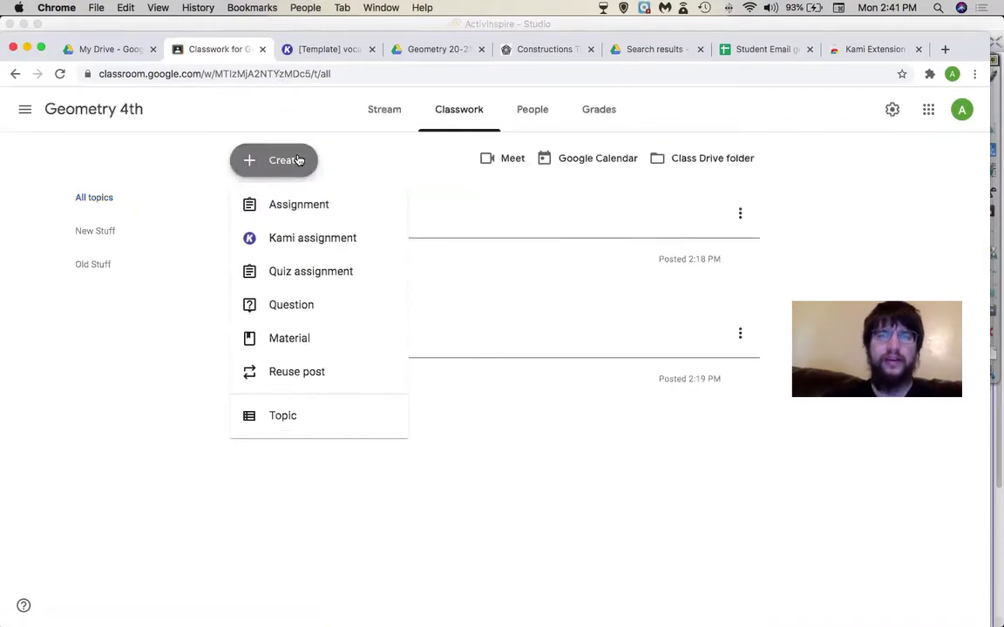
{"action": "left_click", "coordinate": [302, 250]}
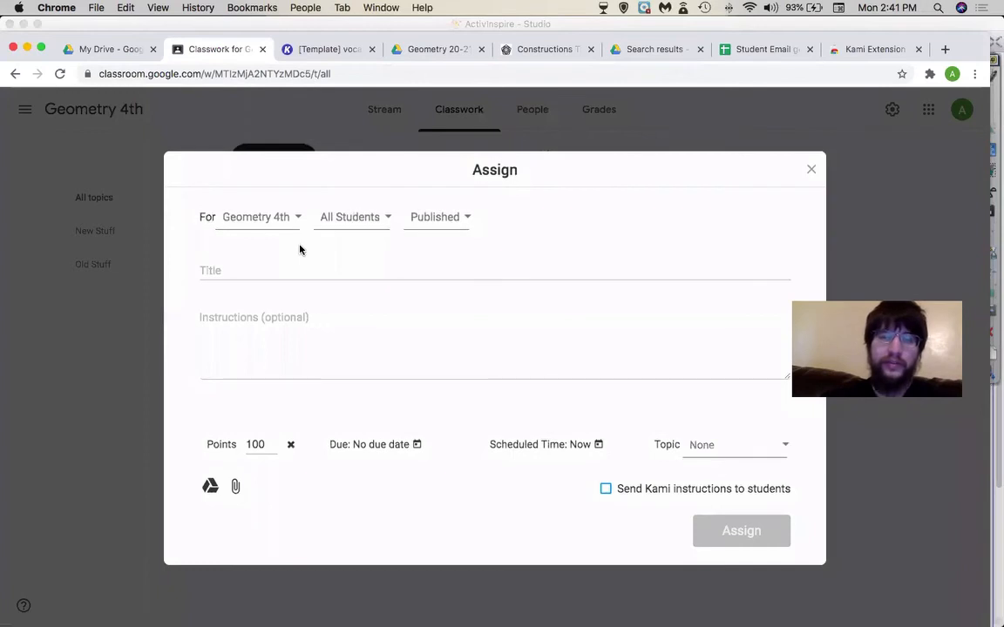
- Add Geometry 2nd as a recipient and schedule the post for 5:47 PM on August 12
{"action": "left_click", "coordinate": [295, 218]}
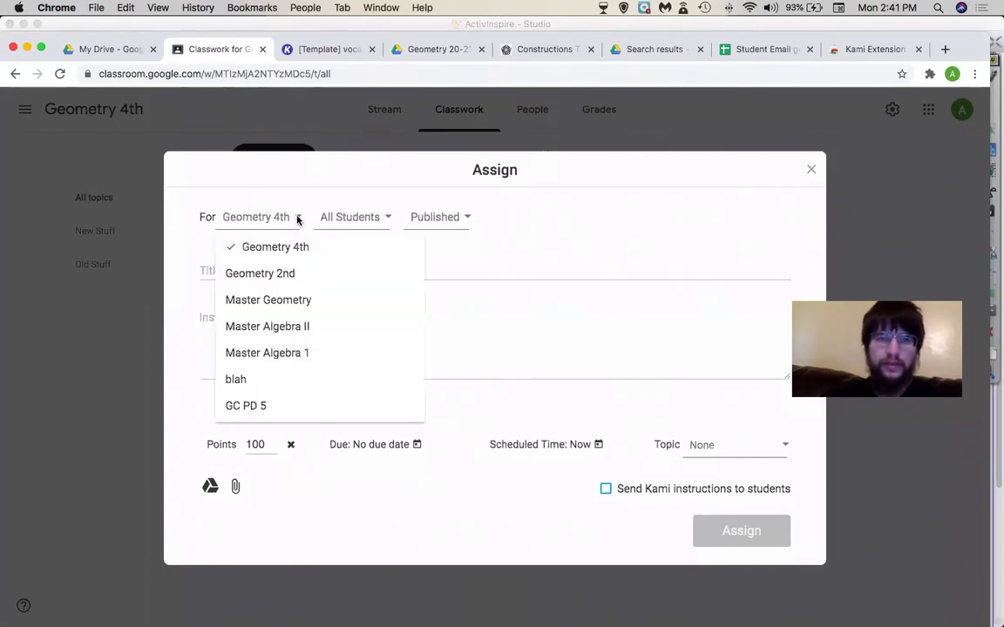
{"action": "left_click", "coordinate": [278, 264]}
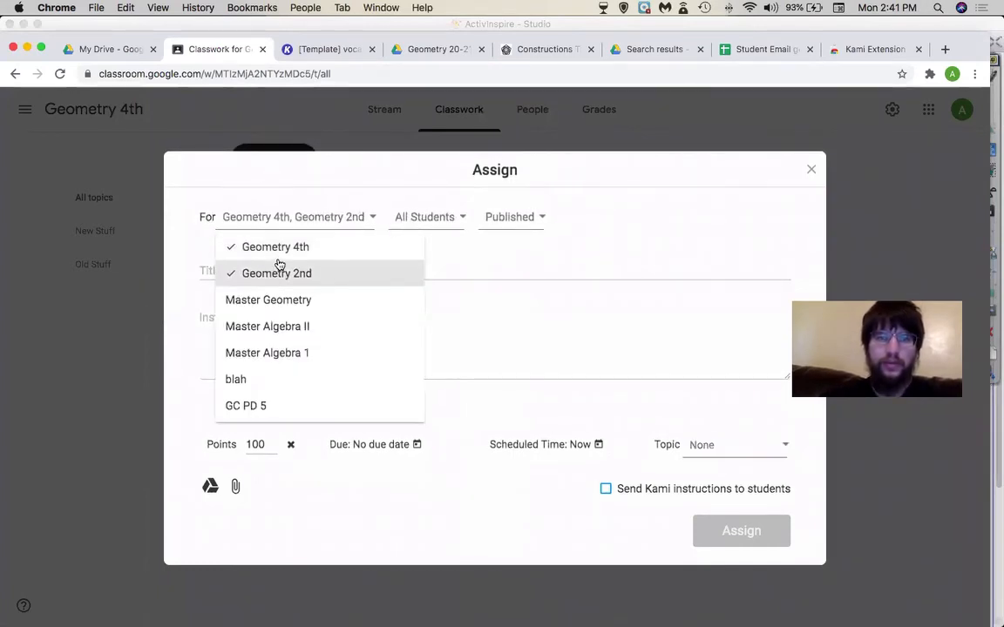
{"action": "left_click", "coordinate": [436, 255]}
{"action": "left_click", "coordinate": [514, 218]}
{"action": "left_click", "coordinate": [514, 218]}
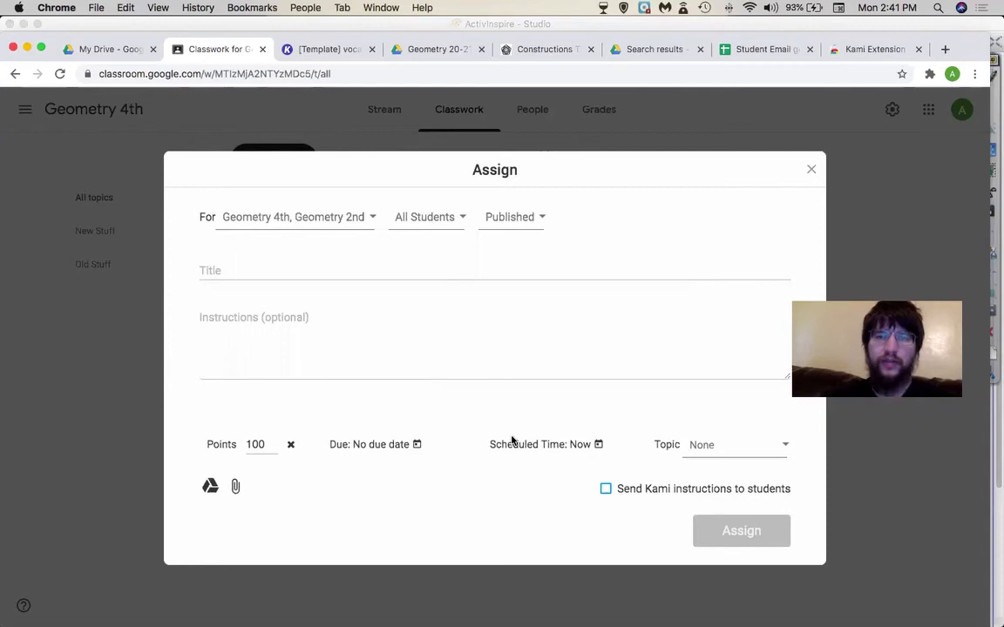
{"action": "left_click", "coordinate": [570, 446]}
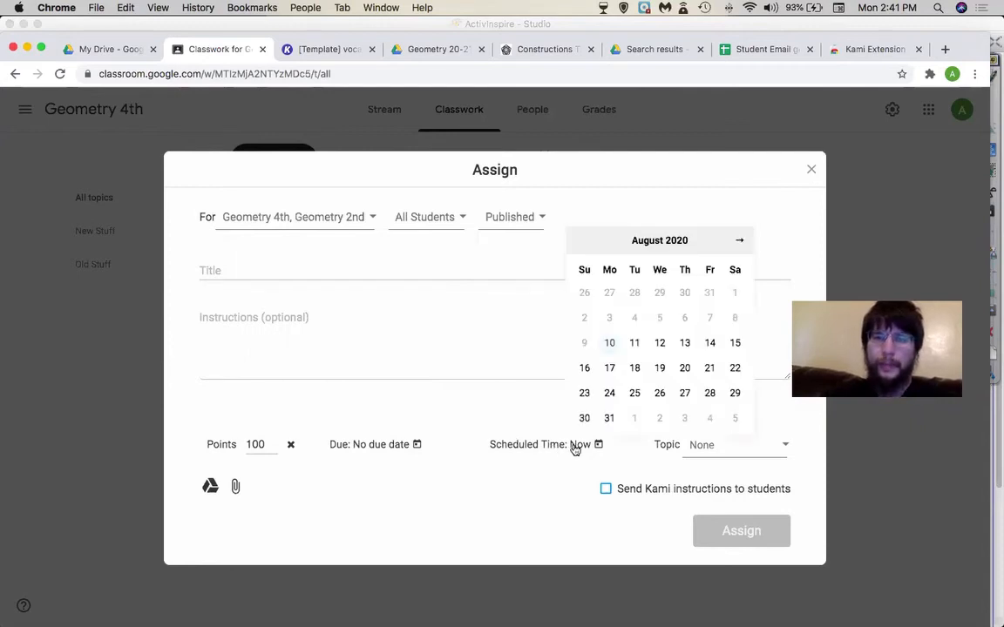
{"action": "left_click", "coordinate": [659, 345]}
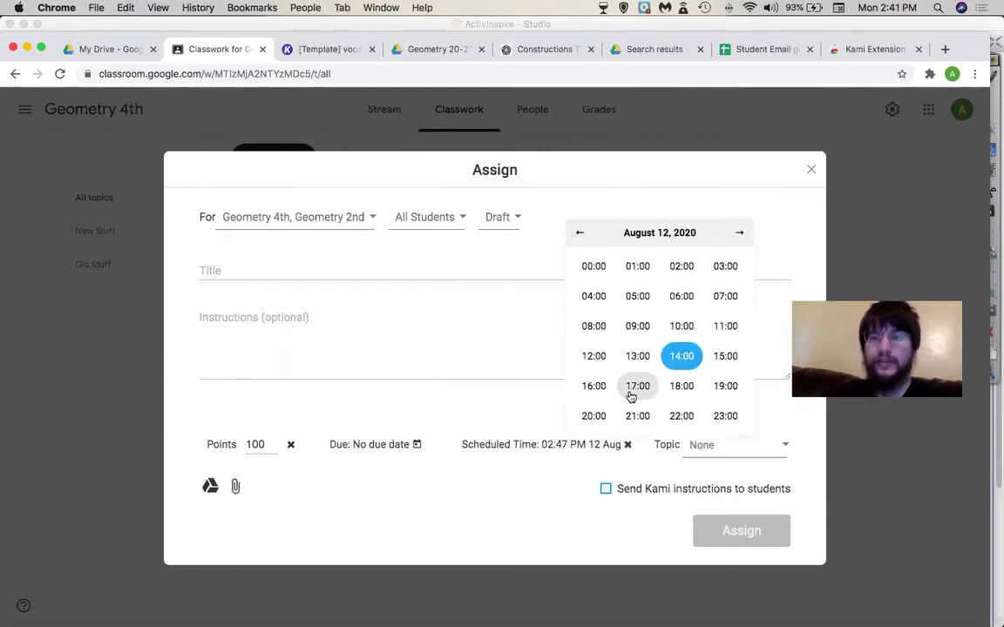
{"action": "left_click", "coordinate": [637, 386]}
{"action": "left_click", "coordinate": [491, 352]}
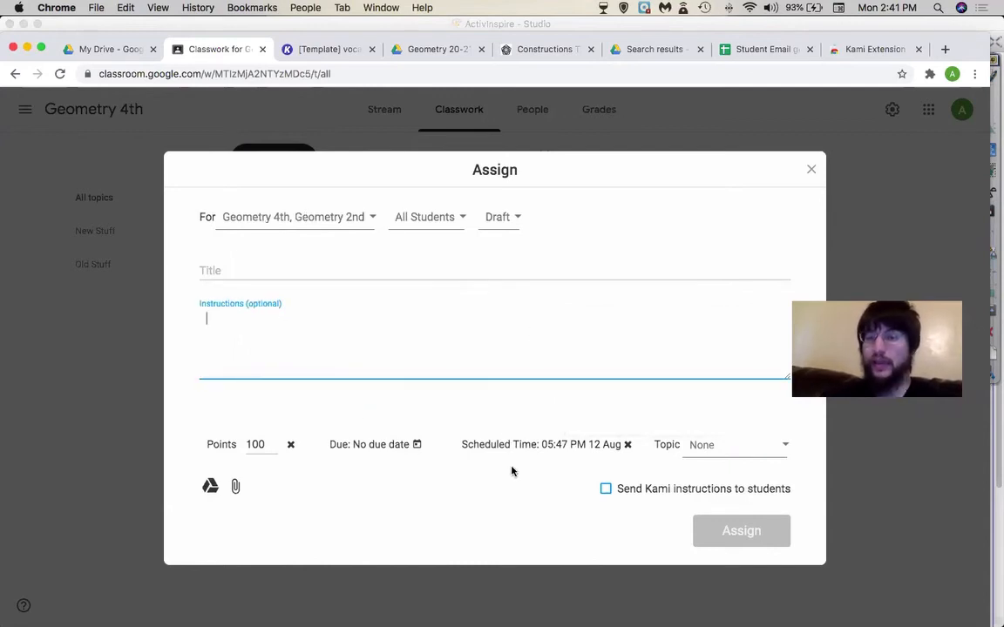
- Title the assignment 'kami test or kami me ha' and change points from 100 to 10
{"action": "left_click", "coordinate": [221, 260]}
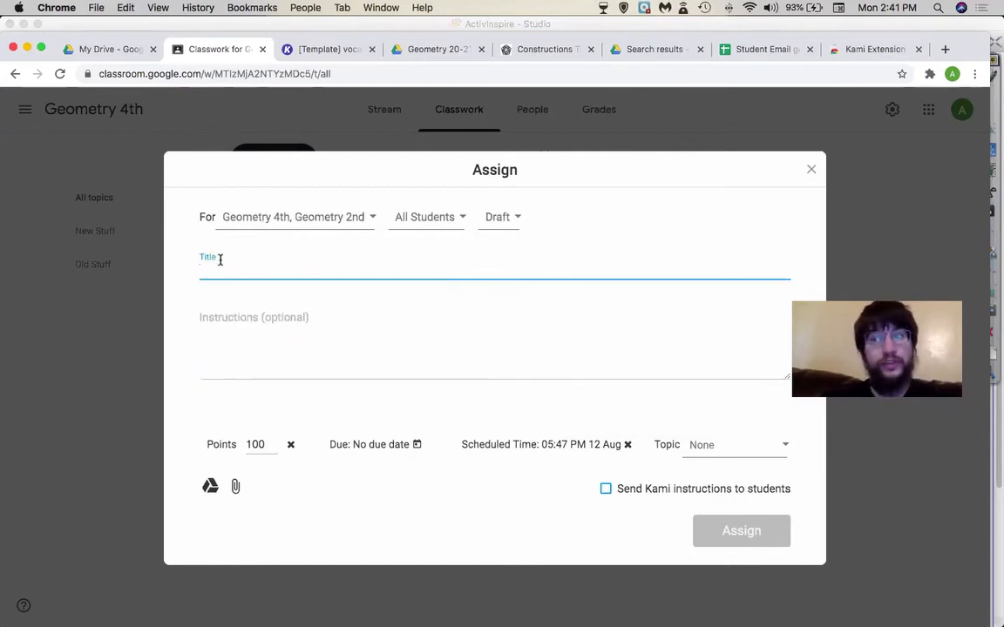
{"action": "type", "text": "kami test or k"}
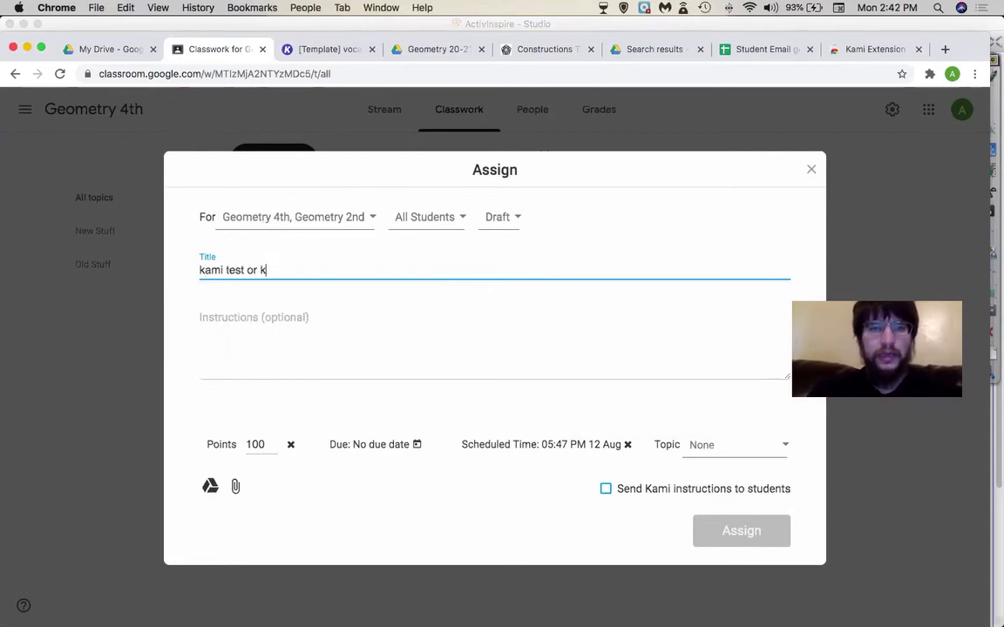
{"action": "type", "text": "ami me ha"}
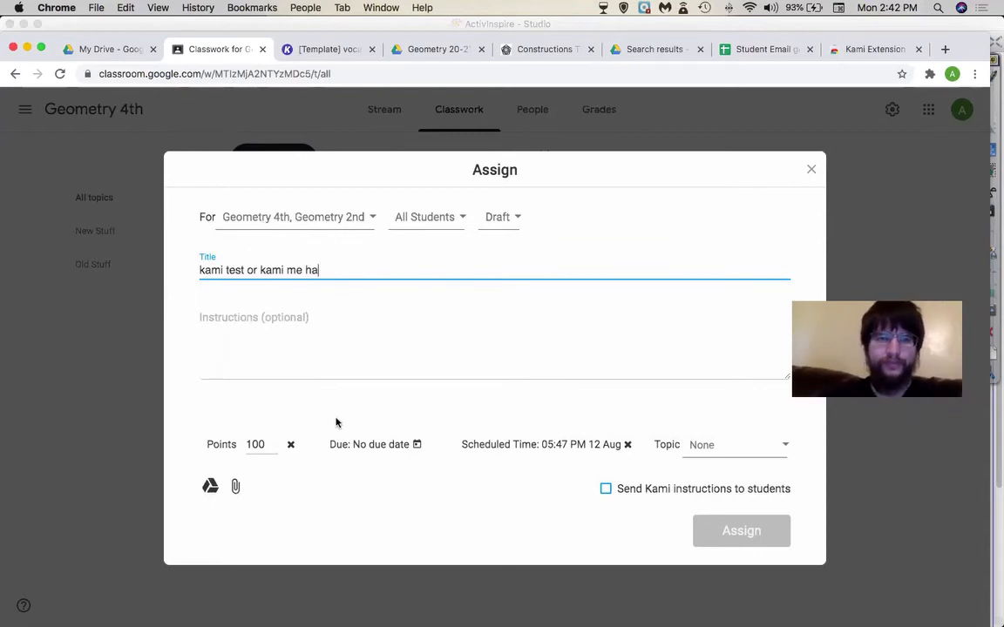
{"action": "left_click", "coordinate": [283, 352]}
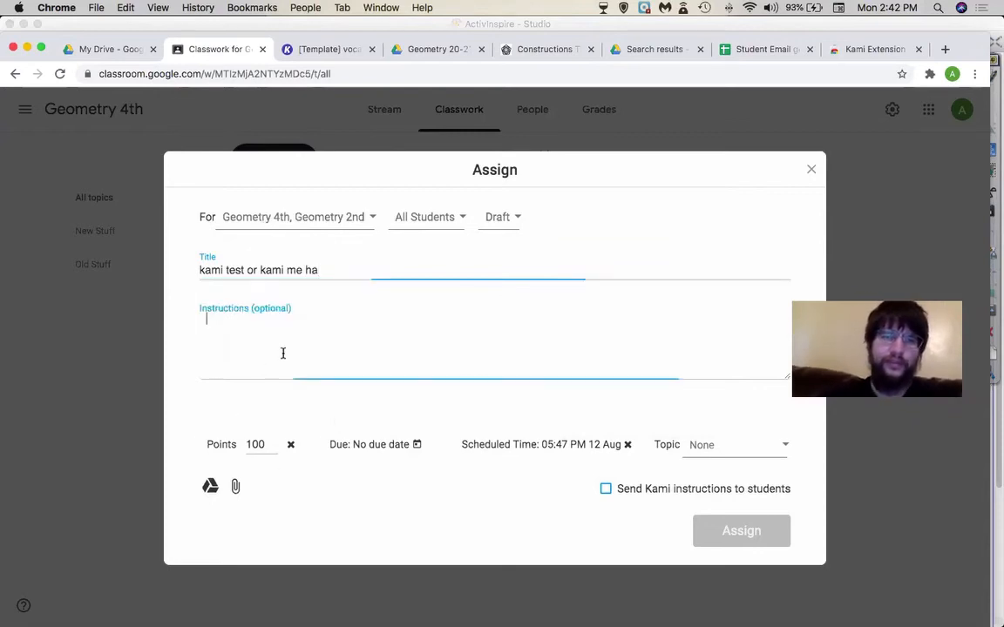
{"action": "left_click", "coordinate": [275, 444]}
{"action": "key", "text": "BackSpace"}
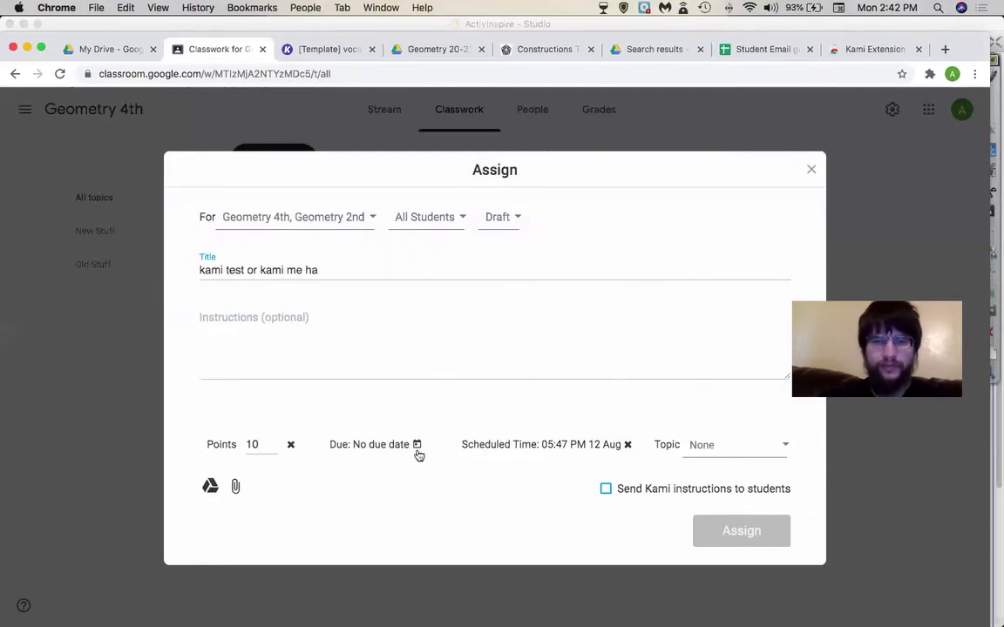
- Set the due date to August 27 at 5:30 PM and the topic to New Stuff
{"action": "left_click", "coordinate": [416, 446]}
{"action": "left_click", "coordinate": [467, 391]}
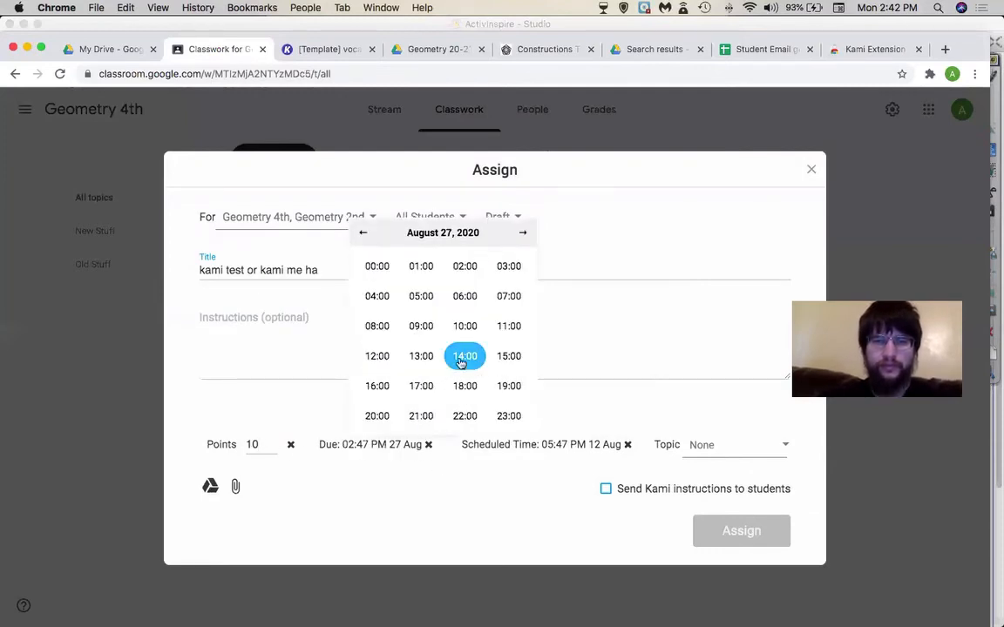
{"action": "left_click", "coordinate": [420, 386]}
{"action": "left_click", "coordinate": [467, 389]}
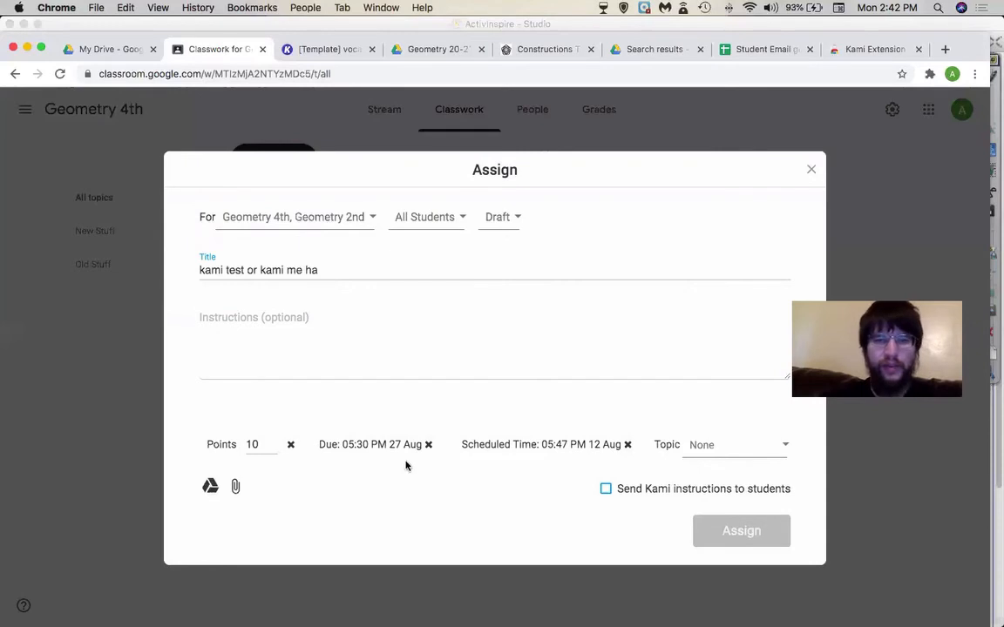
{"action": "left_click", "coordinate": [713, 444]}
{"action": "left_click", "coordinate": [644, 516]}
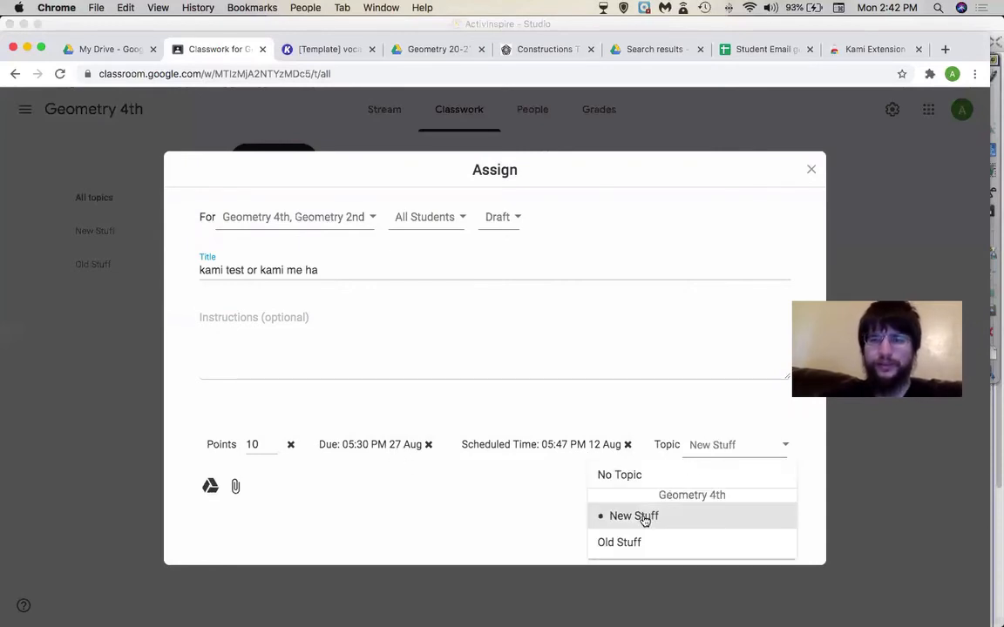
{"action": "left_click", "coordinate": [521, 511]}
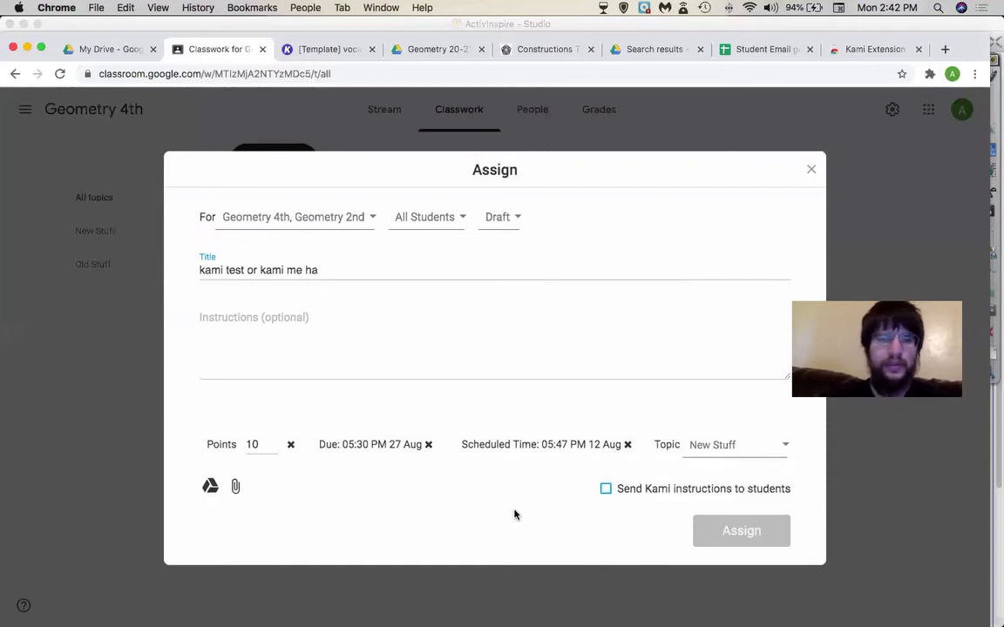
{"action": "left_click", "coordinate": [236, 488]}
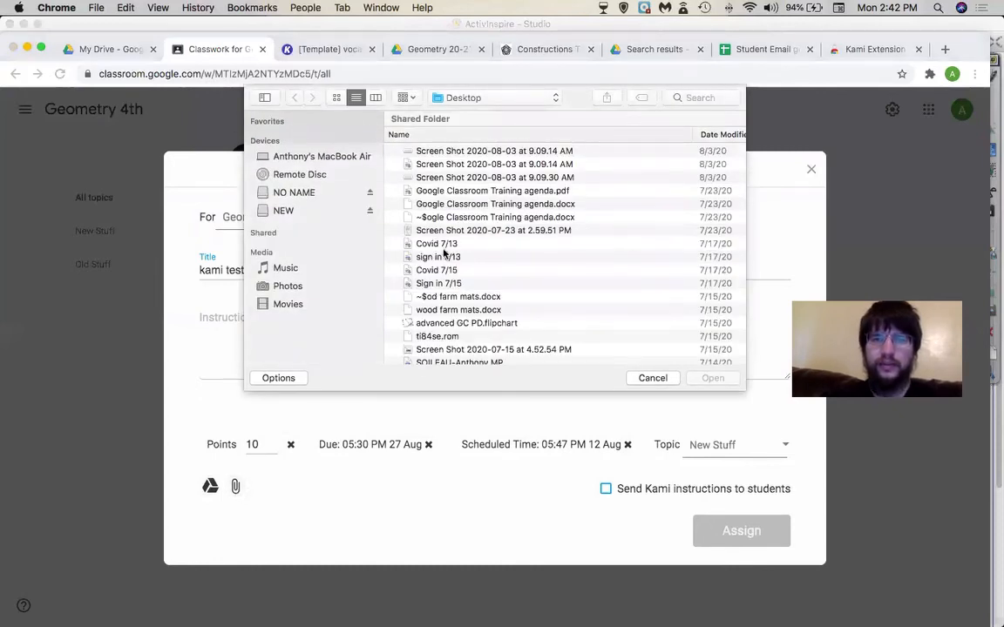
- Attach vocab sheets.pdf from the Desktop, keeping 'Make a copy for each student'
{"action": "key", "text": "v"}
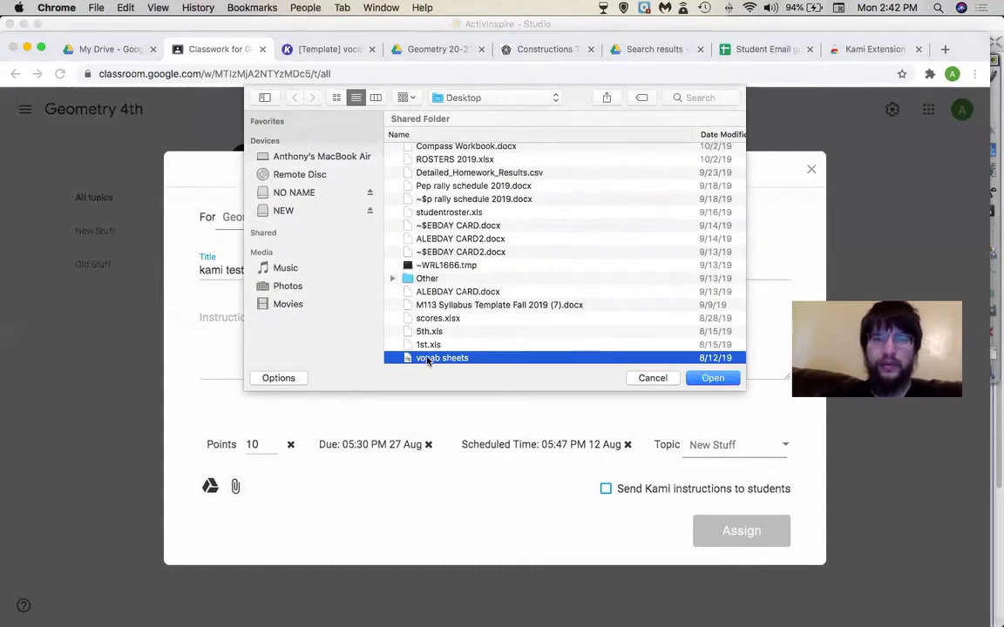
{"action": "double_click", "coordinate": [427, 358]}
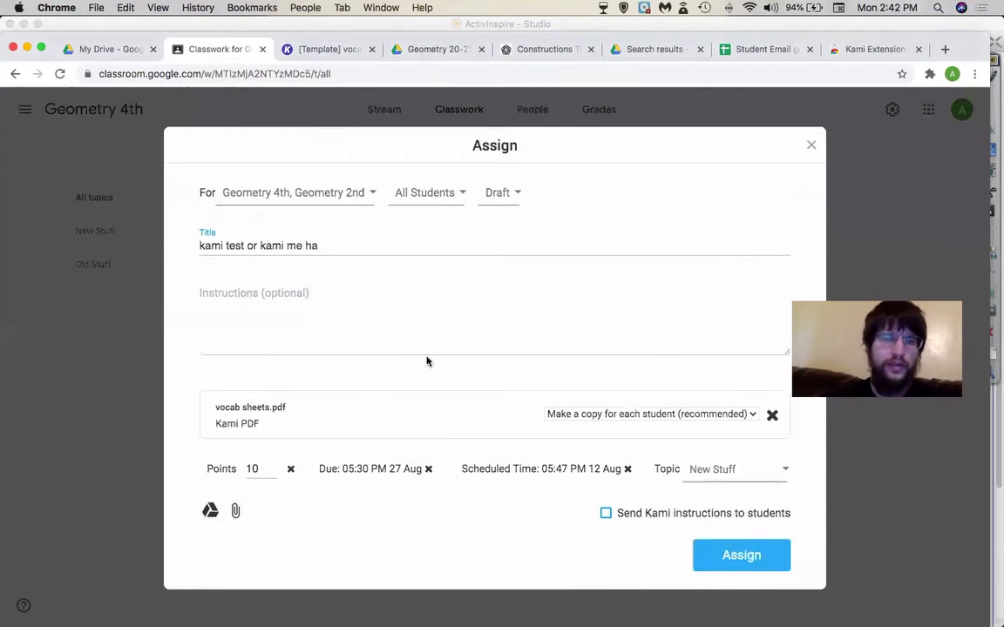
{"action": "left_click", "coordinate": [621, 415]}
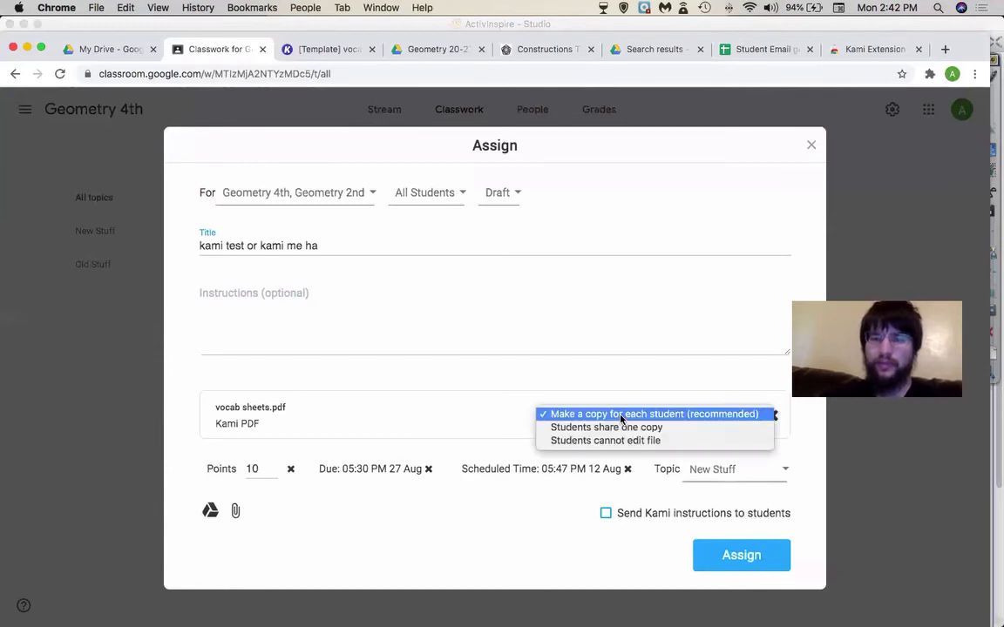
{"action": "left_click", "coordinate": [621, 415]}
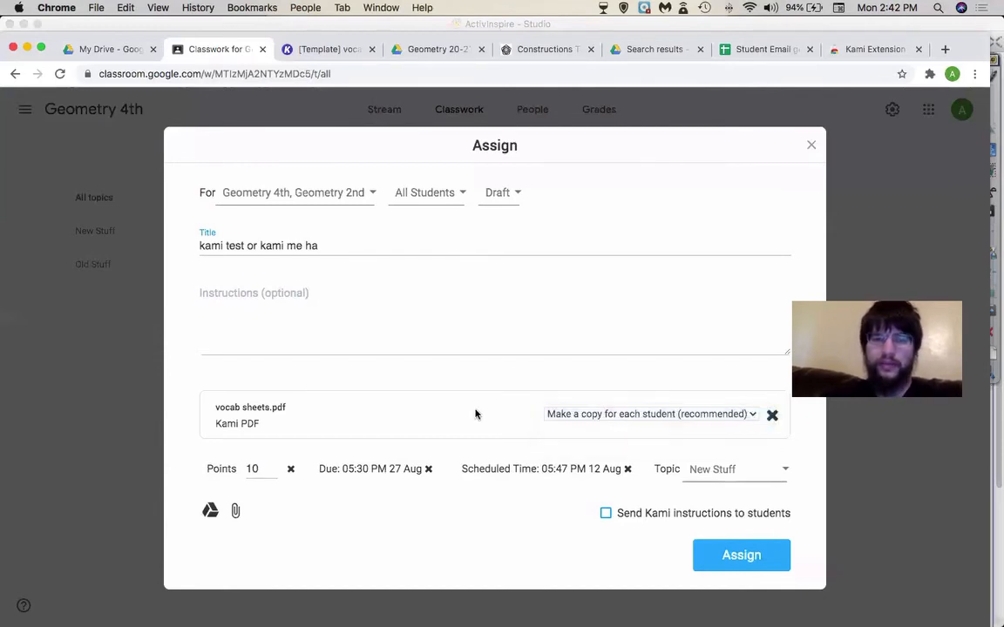
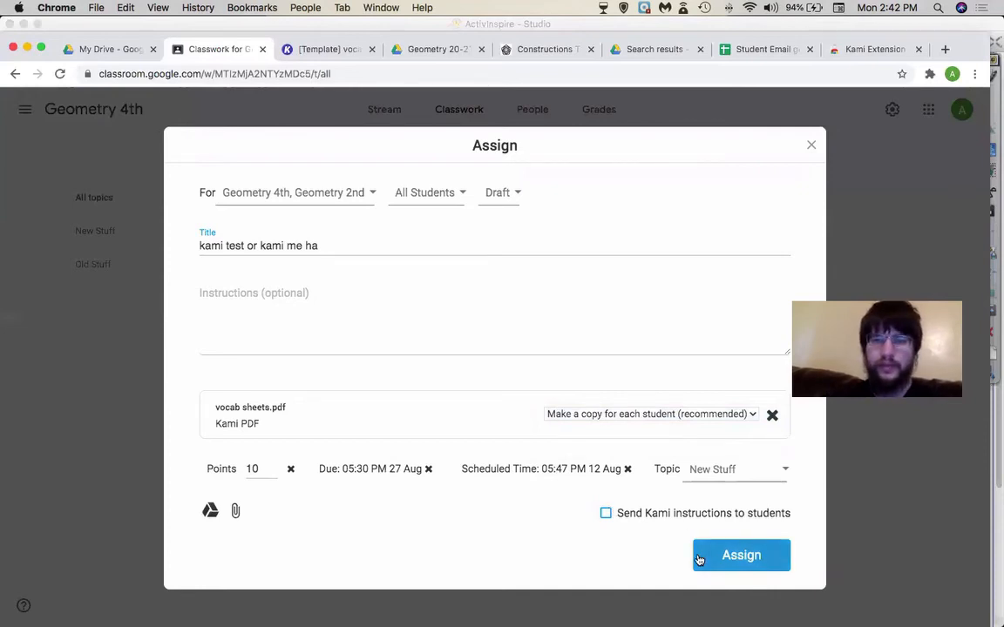
- Include Kami instructions for students and assign 'kami test or kami me ha'
{"action": "left_click", "coordinate": [608, 514]}
{"action": "left_click", "coordinate": [728, 551]}
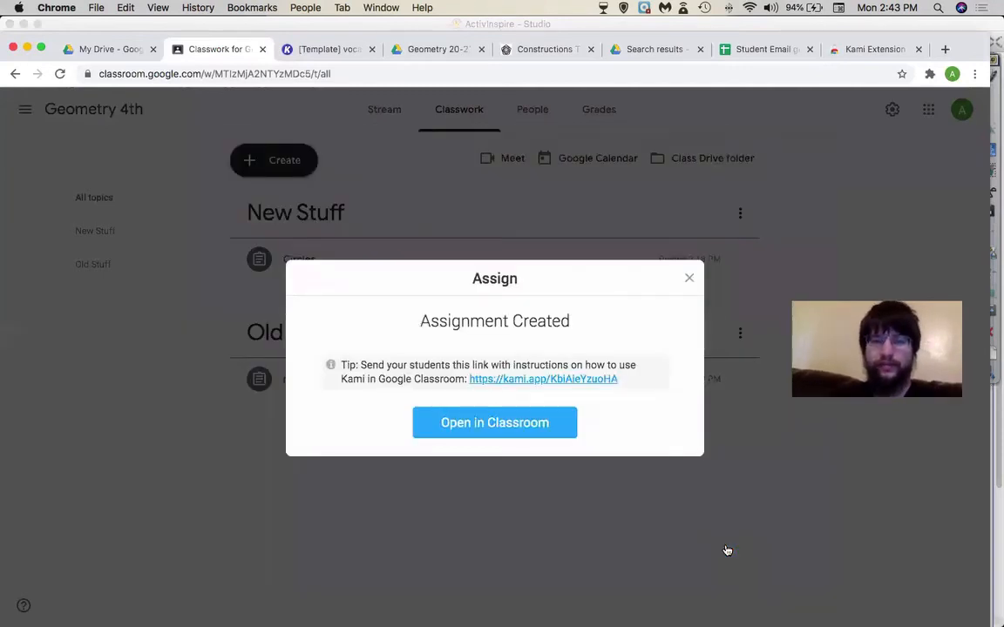
{"action": "left_click", "coordinate": [691, 279]}
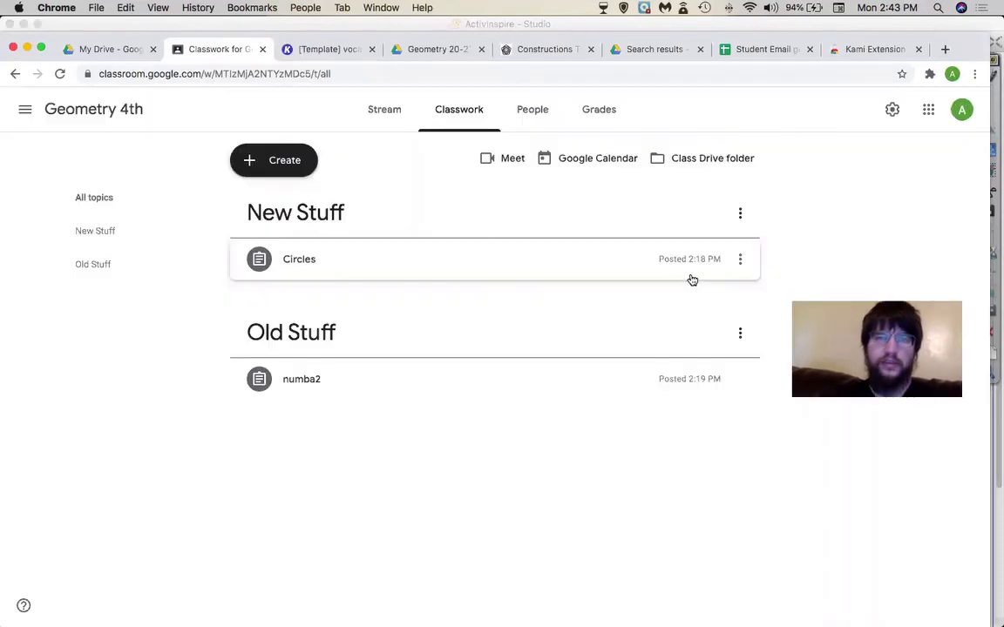
- Move between Stream and Classwork, then reload the Geometry 4th Classwork page
{"action": "left_click", "coordinate": [388, 109]}
{"action": "left_click", "coordinate": [442, 109]}
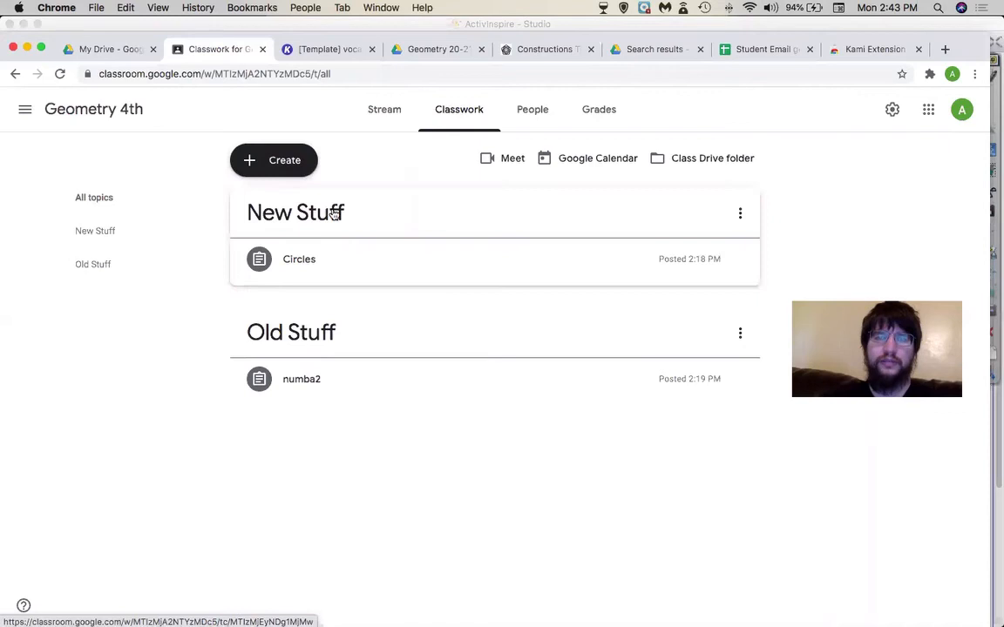
{"action": "left_click", "coordinate": [367, 78]}
{"action": "key", "text": "Return"}
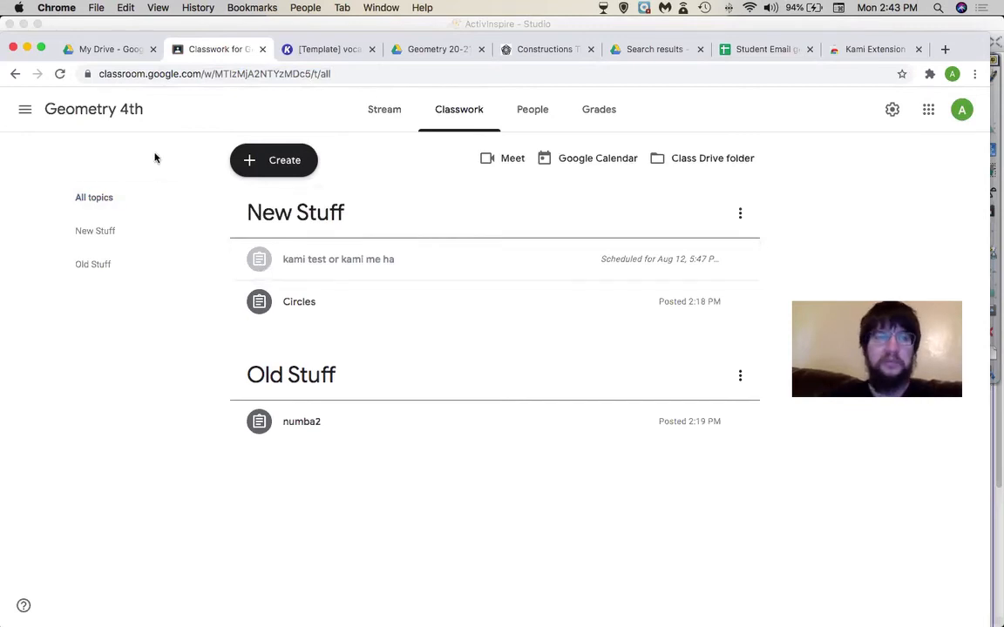
- Check the Geometry 2nd class's Classwork and Stream pages
{"action": "left_click", "coordinate": [25, 109]}
{"action": "left_click", "coordinate": [82, 299]}
{"action": "left_click", "coordinate": [446, 106]}
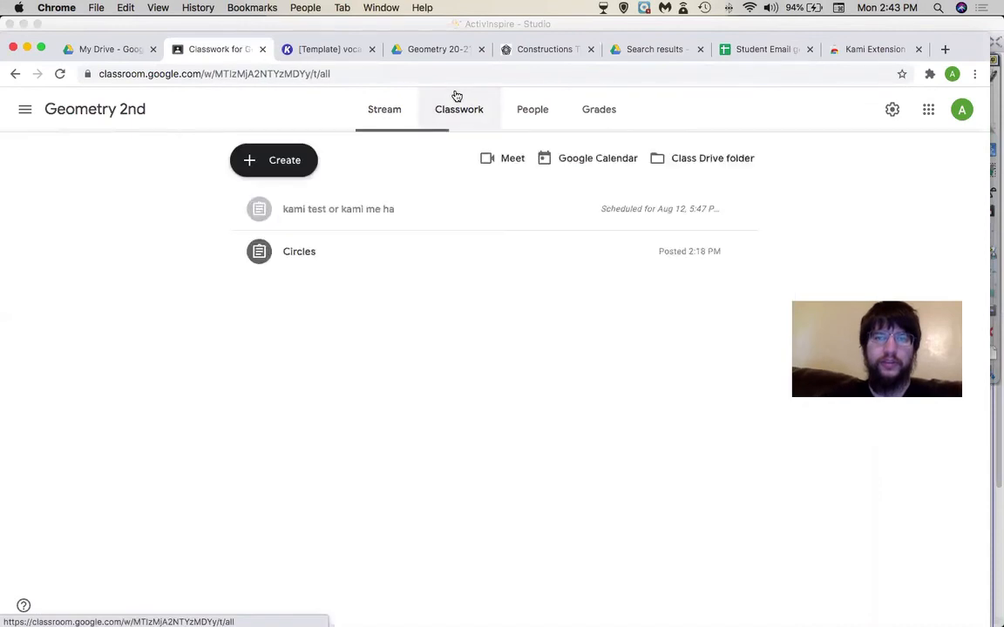
{"action": "left_click", "coordinate": [399, 109]}
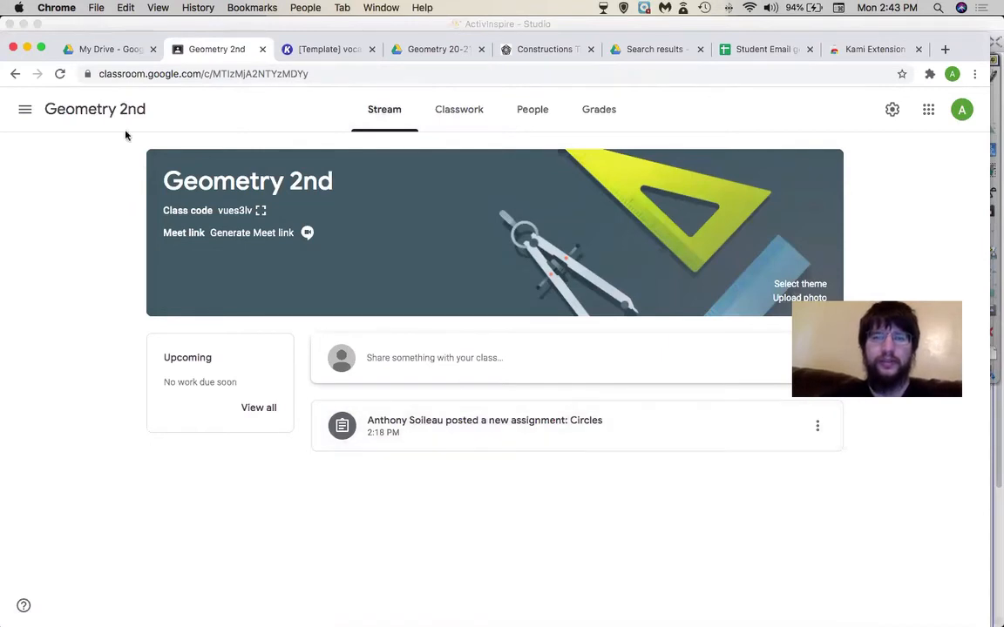
- Return to Geometry 4th Classwork and expand the Circles and kami test assignment details
{"action": "left_click", "coordinate": [25, 109]}
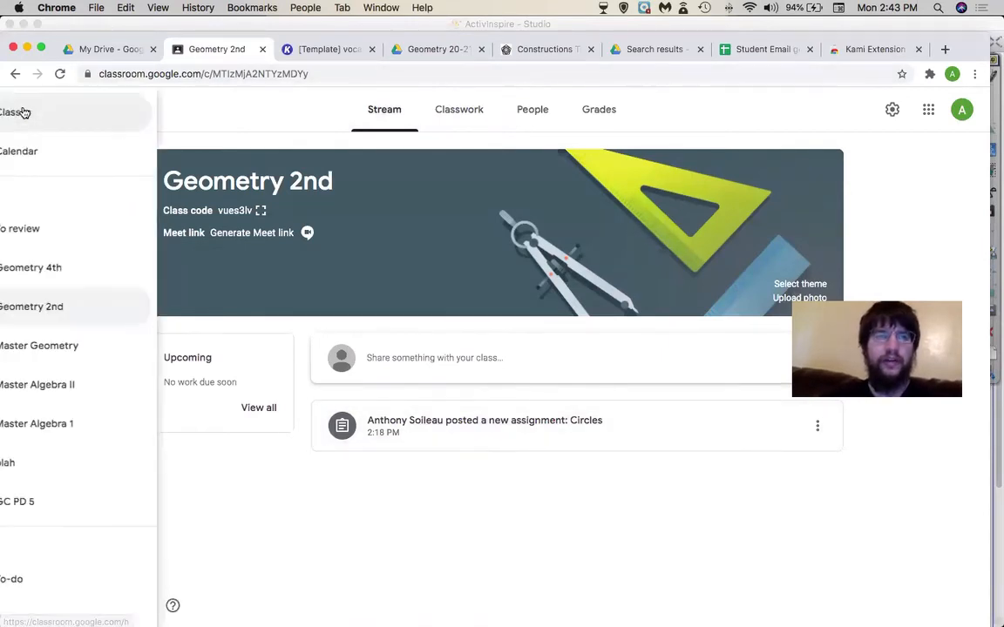
{"action": "left_click", "coordinate": [81, 277]}
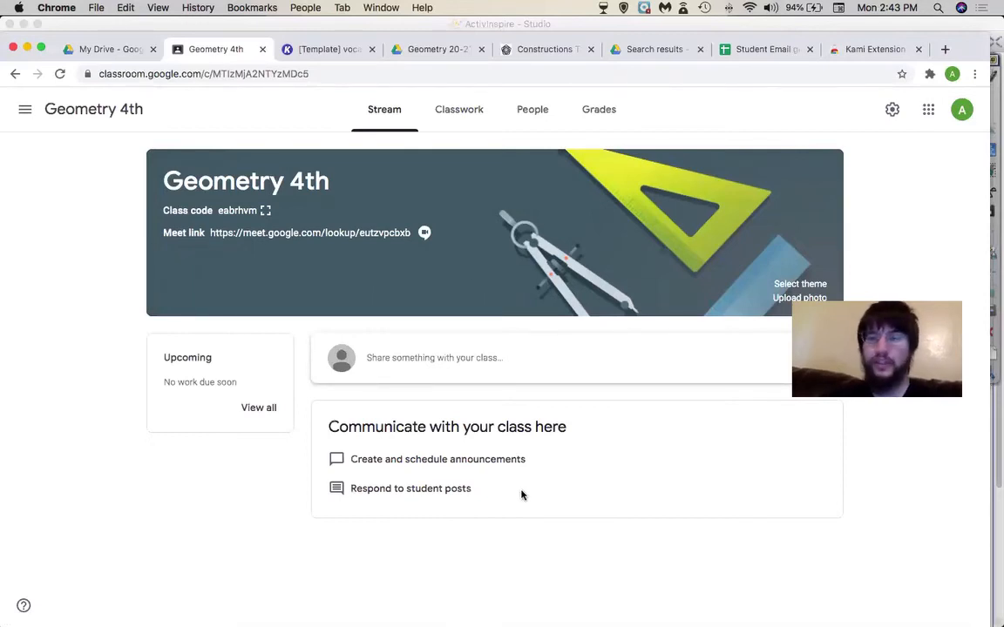
{"action": "left_click", "coordinate": [466, 101]}
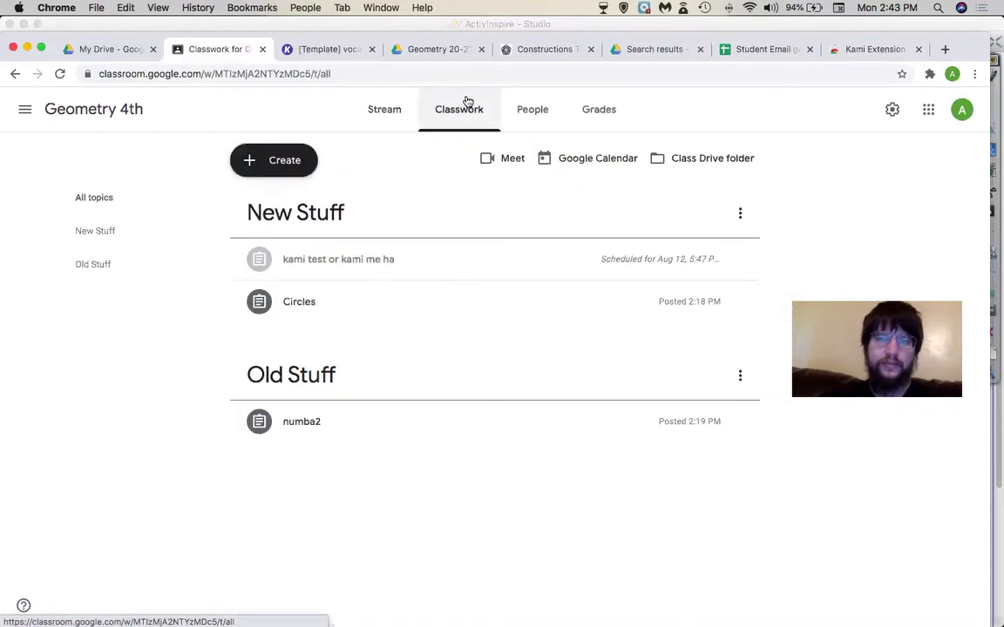
{"action": "left_click", "coordinate": [280, 305]}
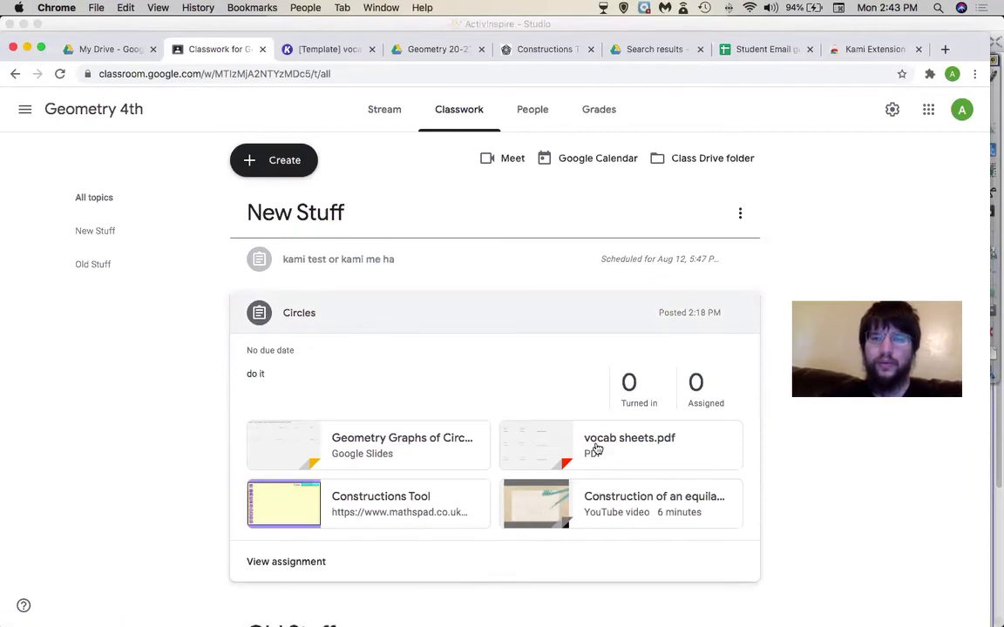
{"action": "left_click", "coordinate": [379, 255]}
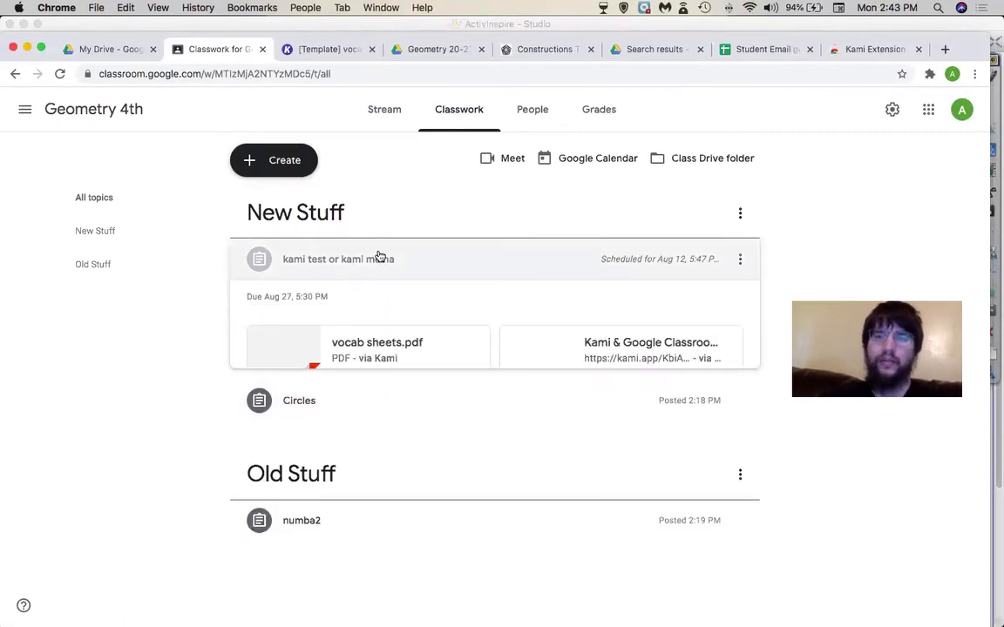
{"action": "left_click", "coordinate": [737, 263]}
- Edit the kami test assignment and search YouTube for 'cute duck' videos
{"action": "left_click", "coordinate": [709, 294]}
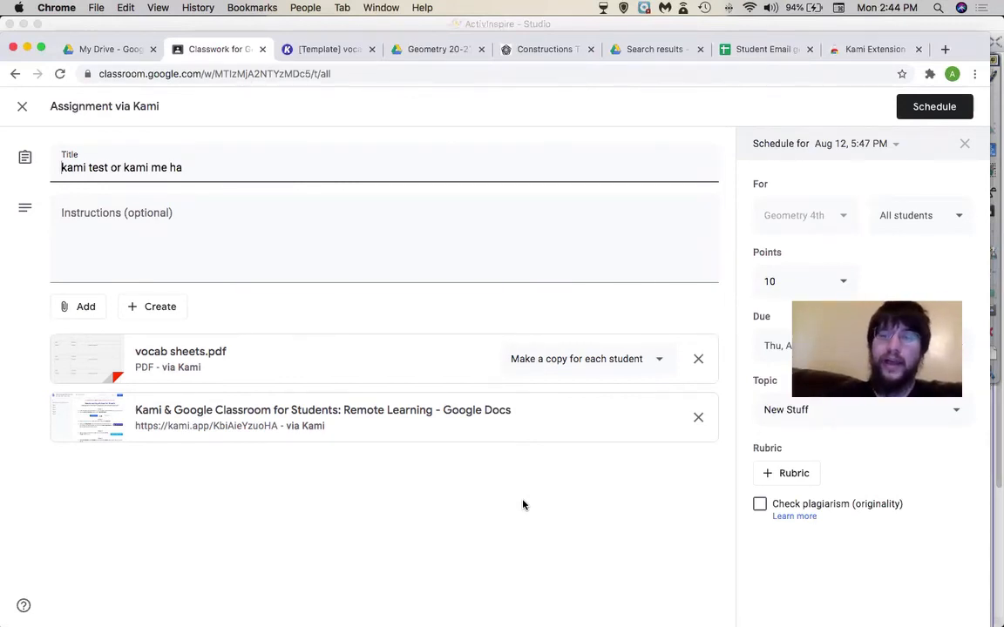
{"action": "left_click", "coordinate": [90, 307]}
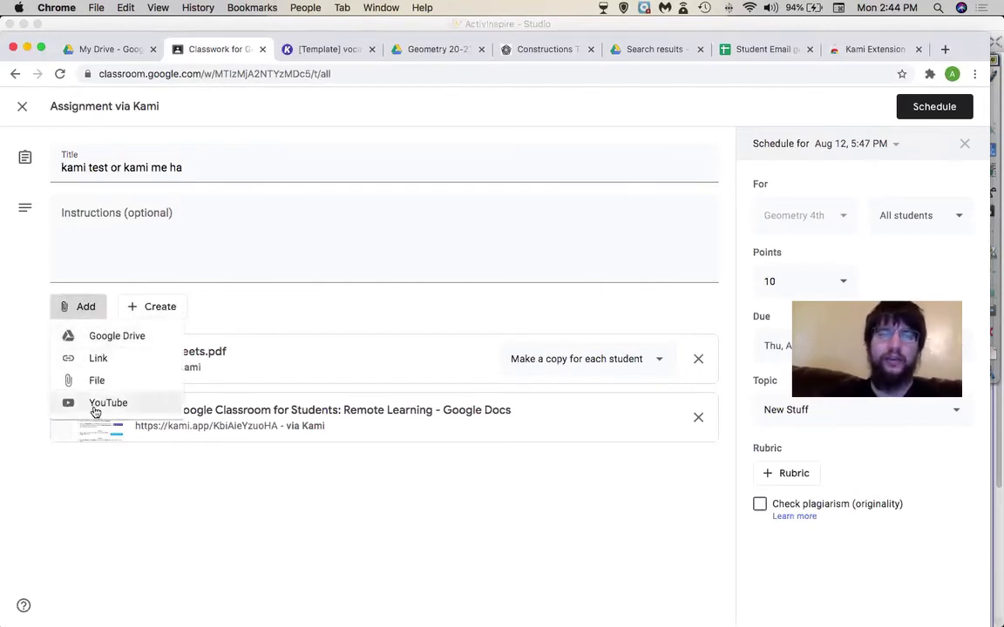
{"action": "left_click", "coordinate": [97, 403]}
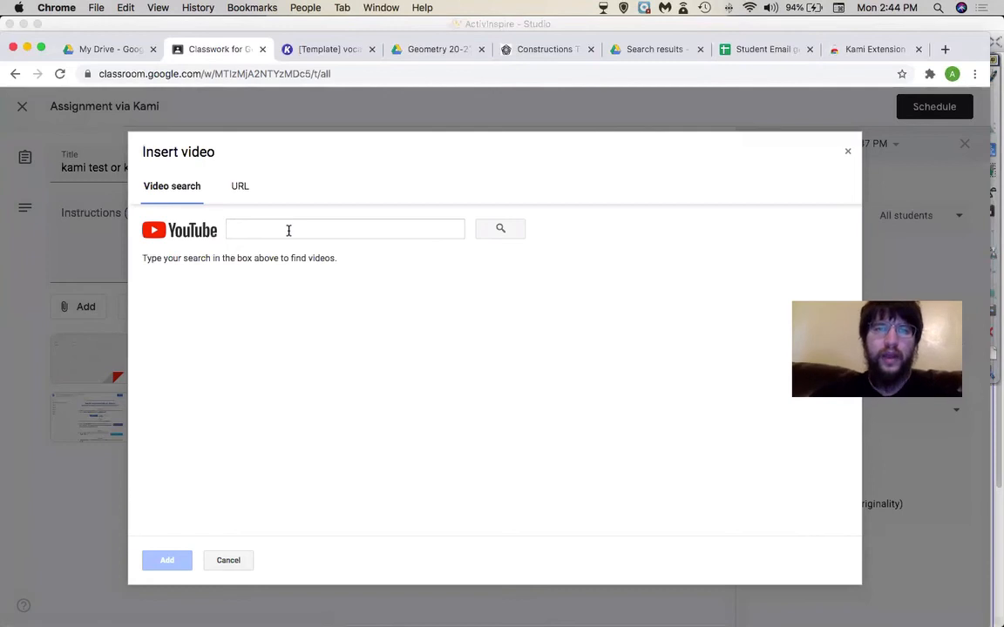
{"action": "left_click", "coordinate": [289, 230]}
{"action": "type", "text": "cute duck"}
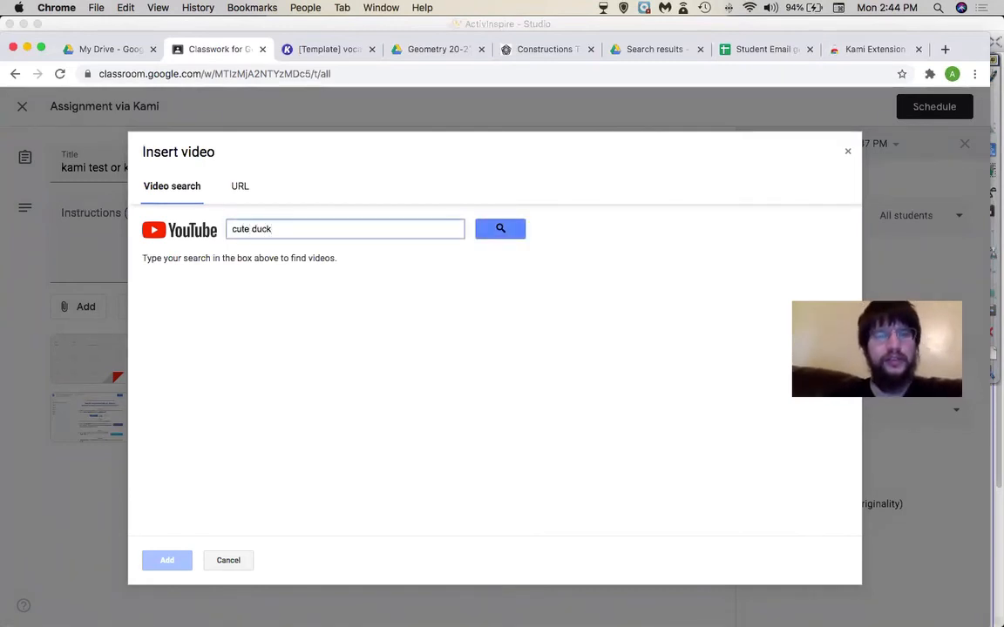
{"action": "left_click", "coordinate": [520, 235]}
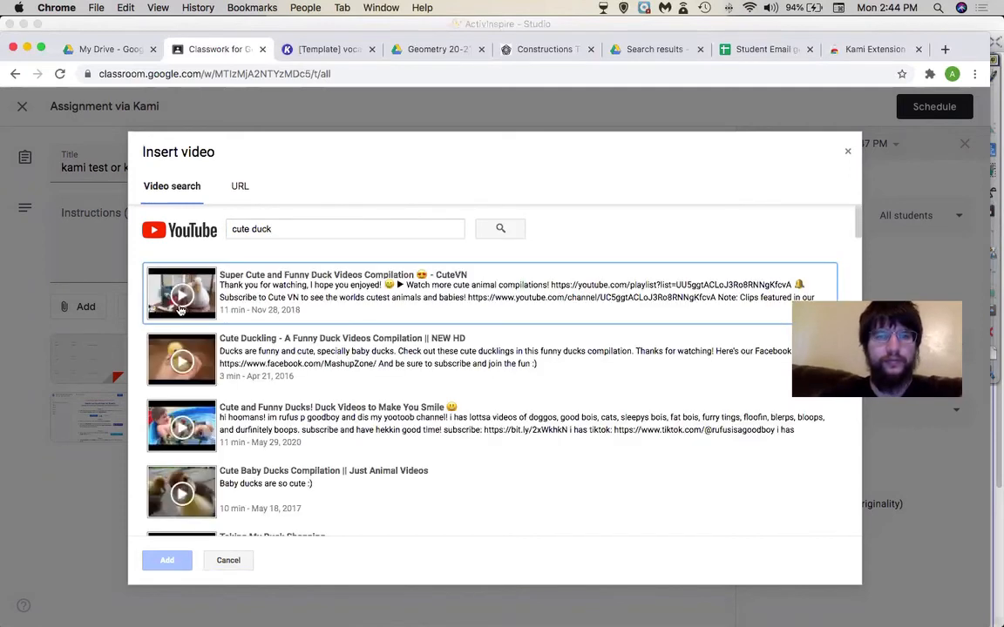
- Attach the first duck video, remove it again, and save with the Aug 12 schedule
{"action": "left_click", "coordinate": [167, 561]}
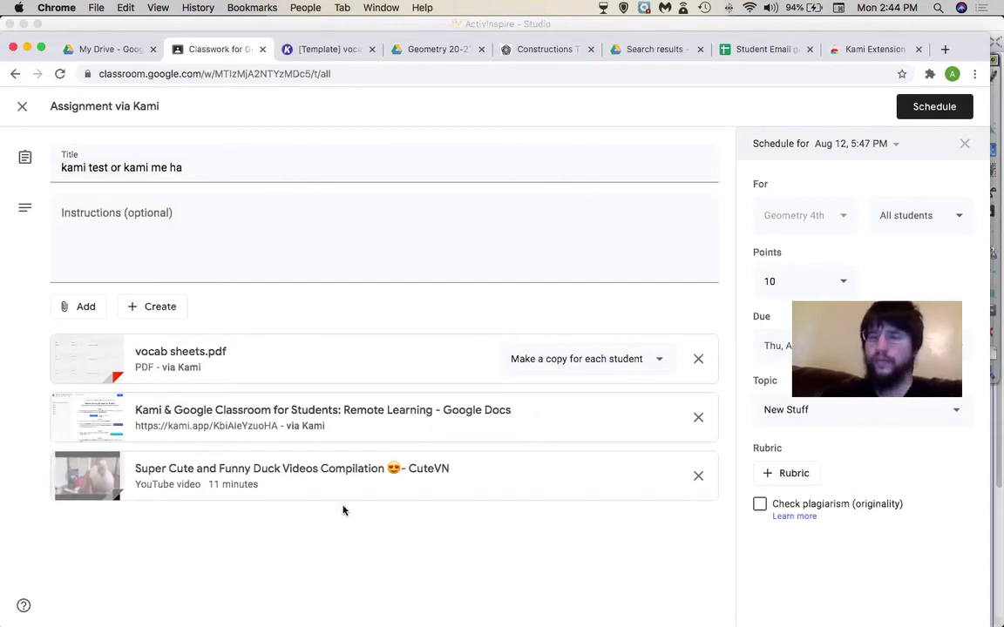
{"action": "left_click", "coordinate": [697, 480]}
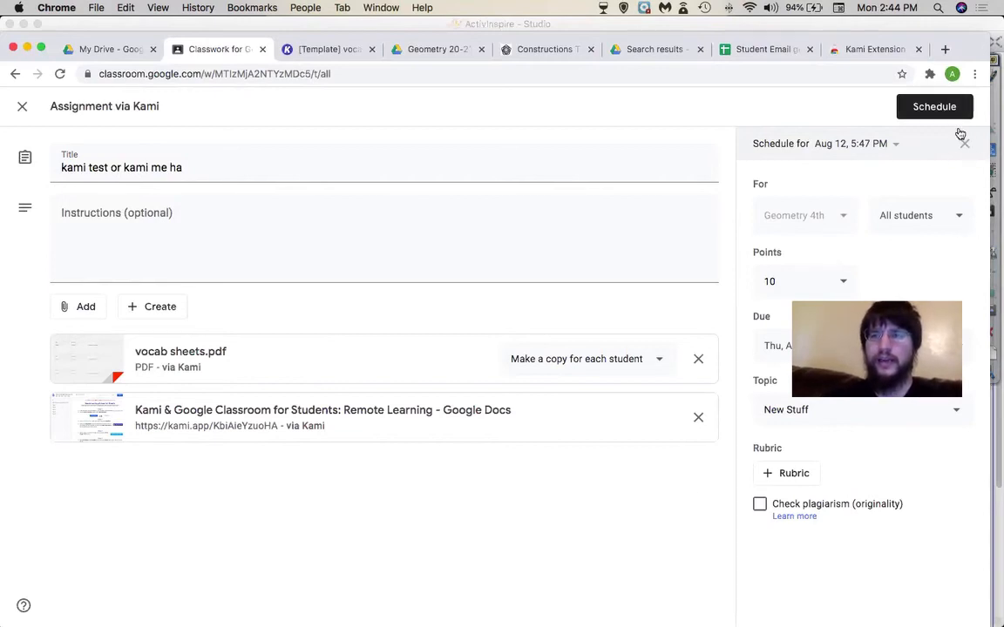
{"action": "left_click", "coordinate": [921, 111]}
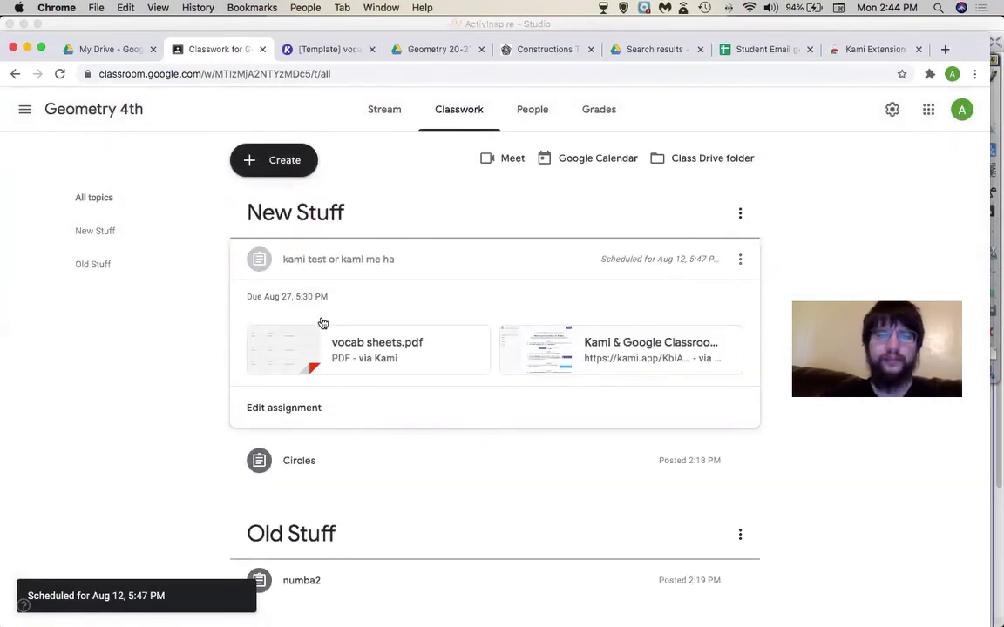
- Clear the Aug 12 schedule on 'kami test or kami me ha' and assign it immediately
{"action": "left_click", "coordinate": [285, 407]}
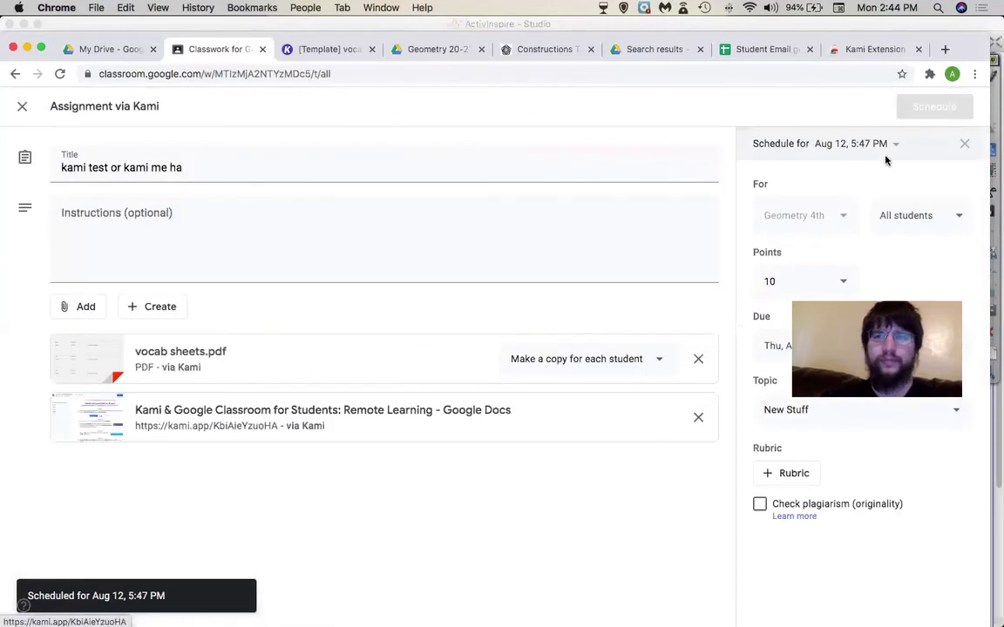
{"action": "left_click", "coordinate": [893, 144]}
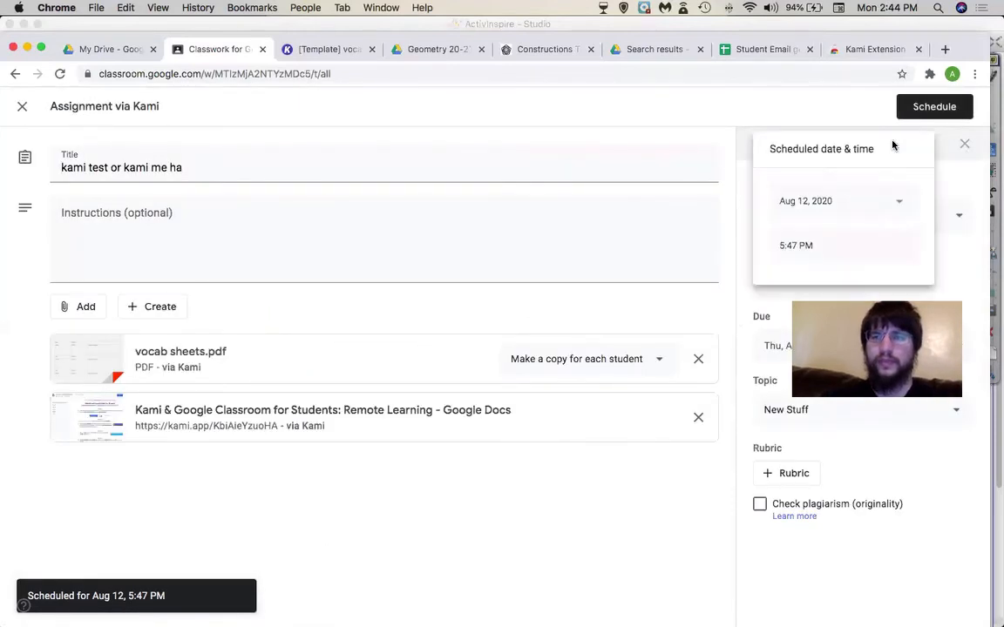
{"action": "left_click", "coordinate": [899, 197]}
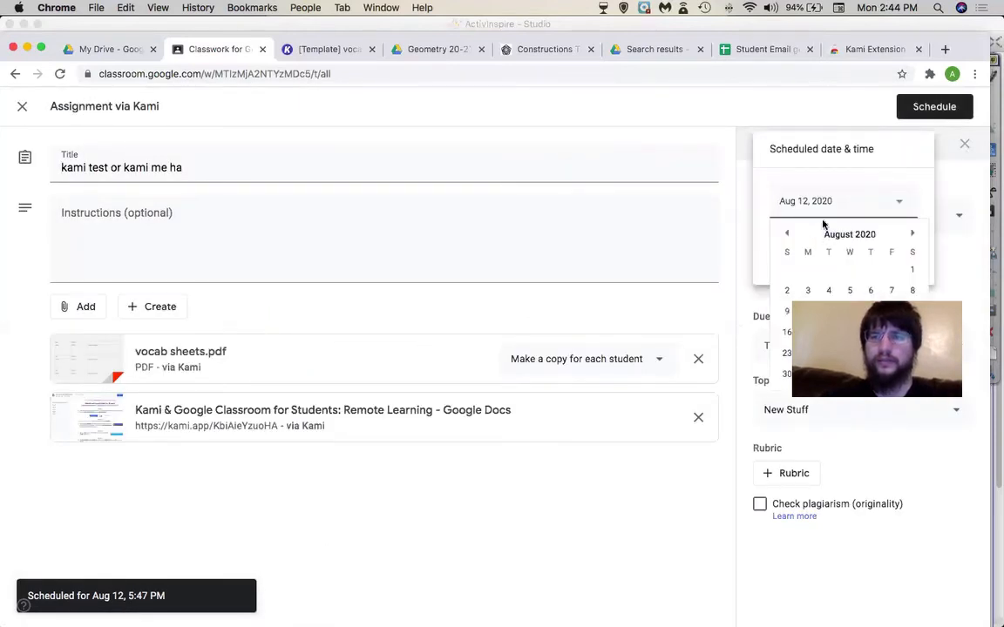
{"action": "left_click", "coordinate": [891, 179]}
{"action": "left_click", "coordinate": [965, 144]}
{"action": "left_click", "coordinate": [920, 110]}
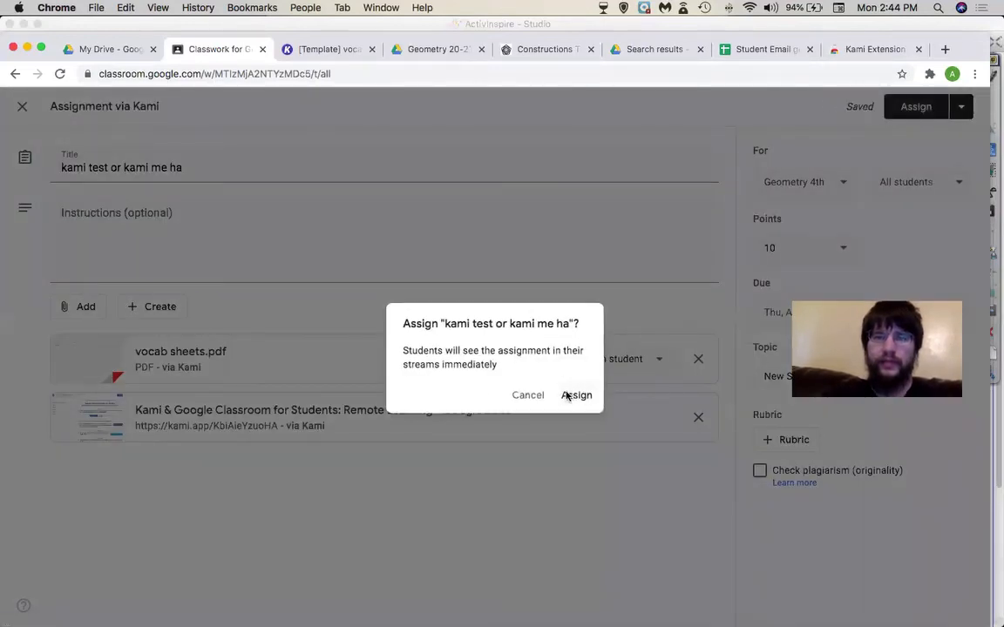
{"action": "left_click", "coordinate": [566, 396]}
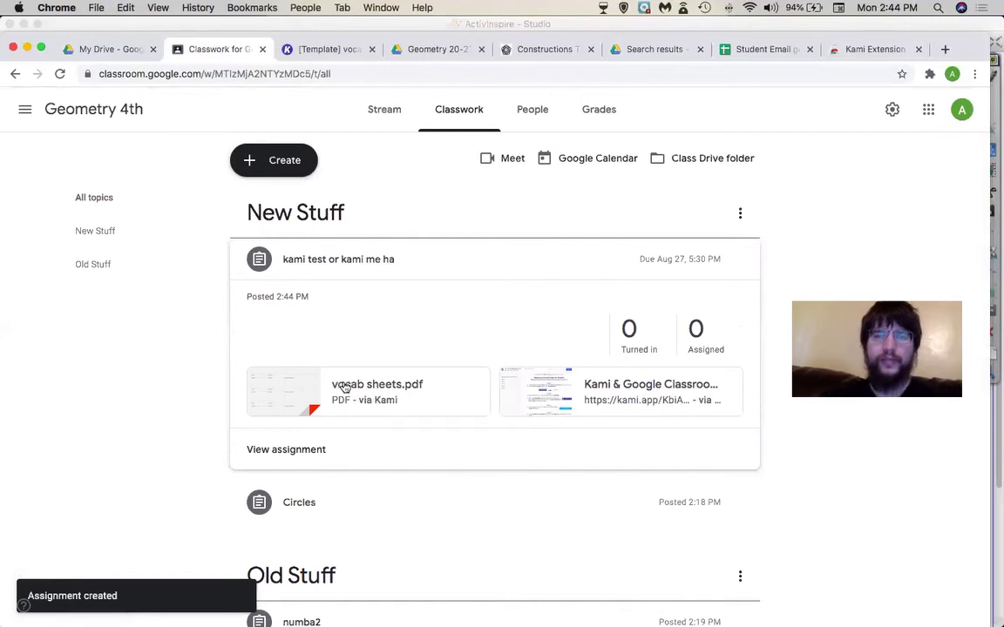
{"action": "scroll", "coordinate": [379, 493], "scroll_direction": "down", "scroll_amount": 1}
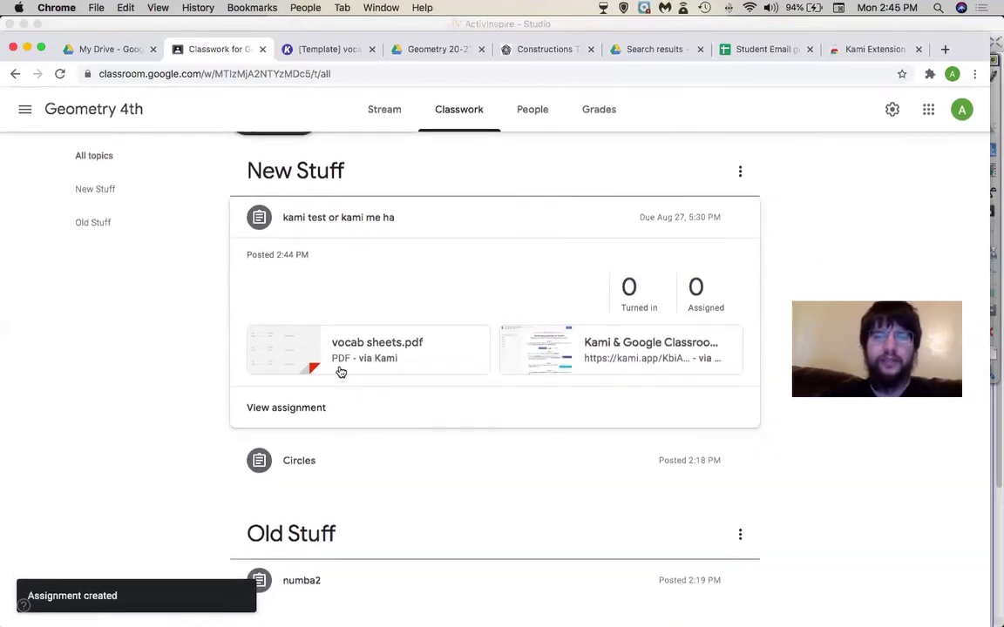
- Open the kami test's vocab sheets.pdf attachment with Kami
{"action": "left_click", "coordinate": [361, 462]}
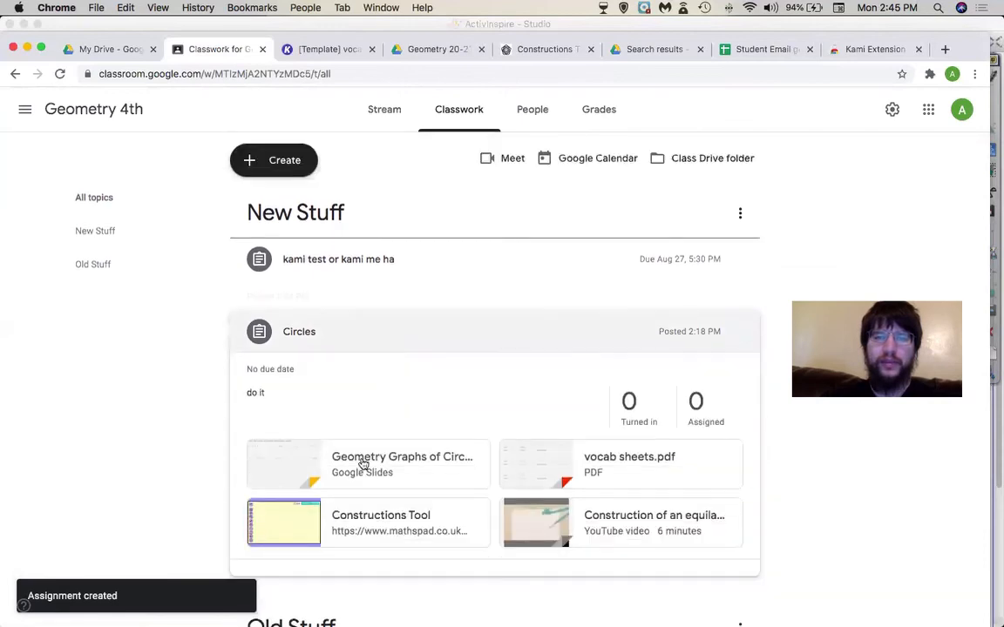
{"action": "left_click", "coordinate": [393, 260]}
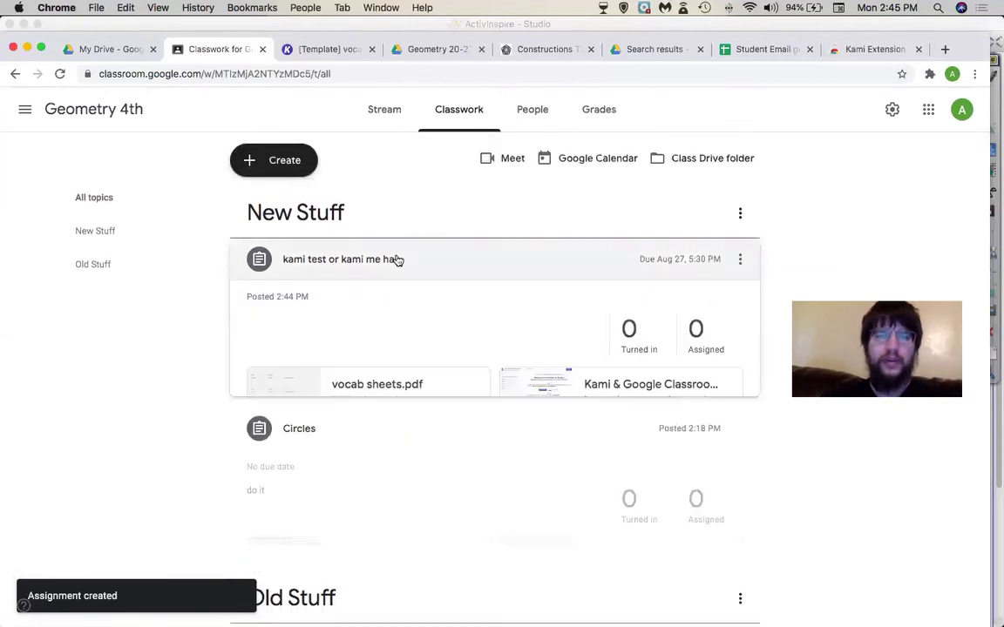
{"action": "left_click", "coordinate": [381, 390]}
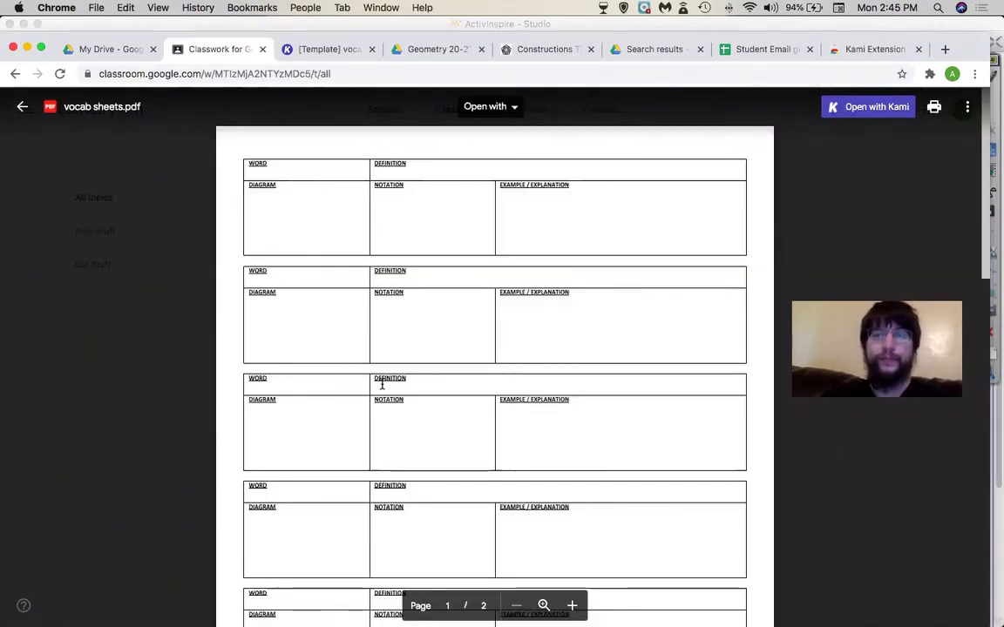
{"action": "left_click", "coordinate": [512, 108]}
{"action": "left_click", "coordinate": [501, 151]}
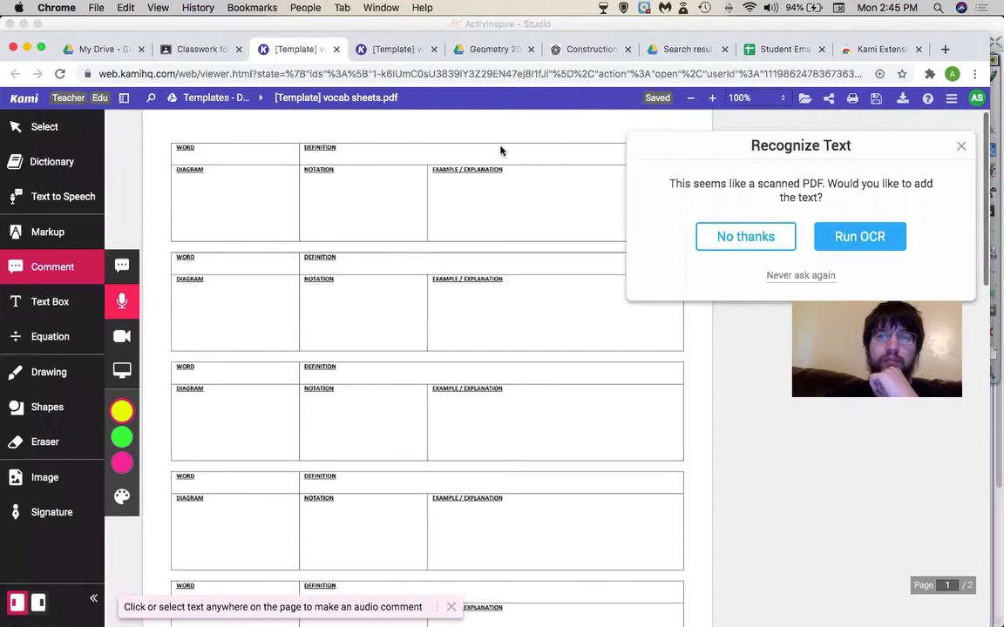
- Decline Kami text recognition, then return to Classroom and close the PDF preview
{"action": "left_click", "coordinate": [764, 235]}
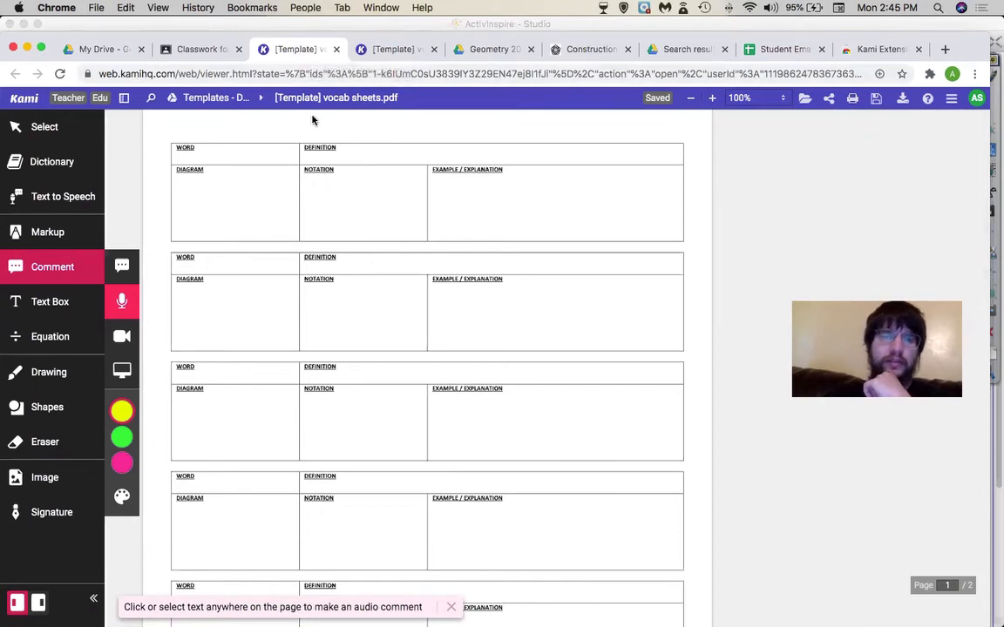
{"action": "left_click", "coordinate": [212, 47]}
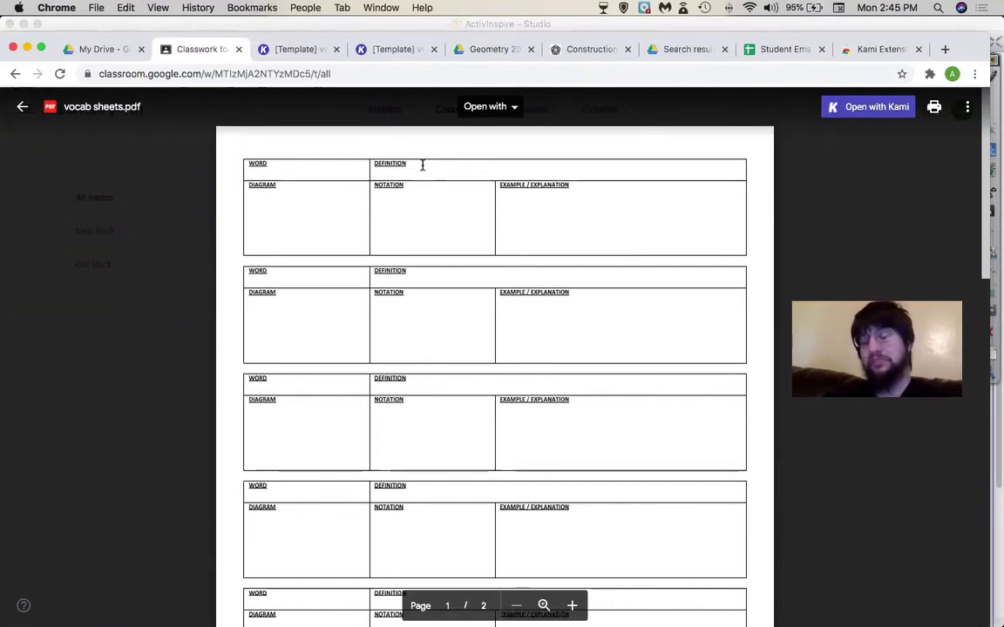
{"action": "left_click", "coordinate": [23, 108]}
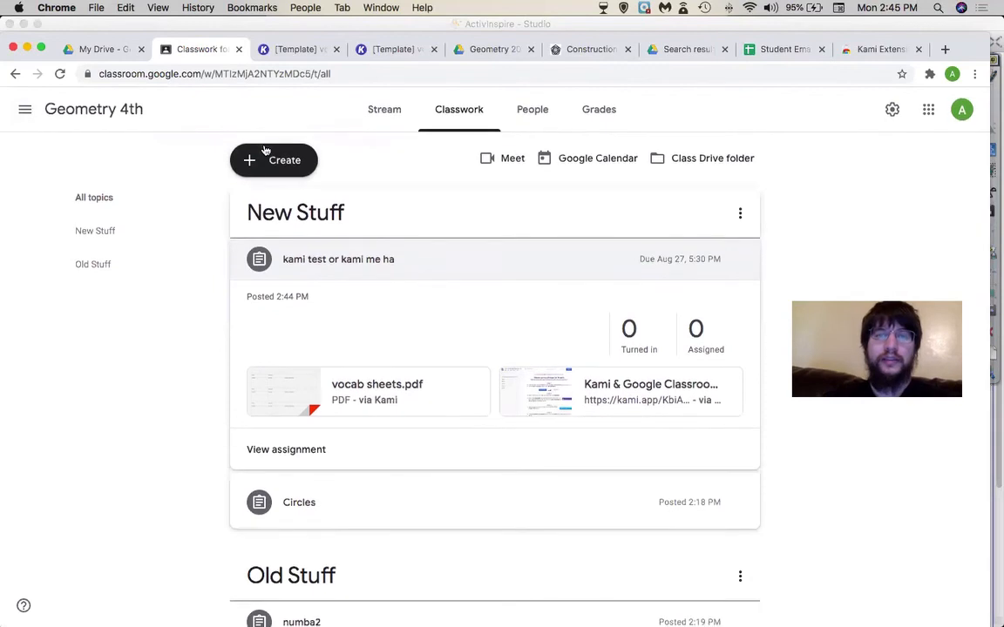
- Browse the Reuse post class list, close it without picking a class, and open the class list
{"action": "left_click", "coordinate": [252, 174]}
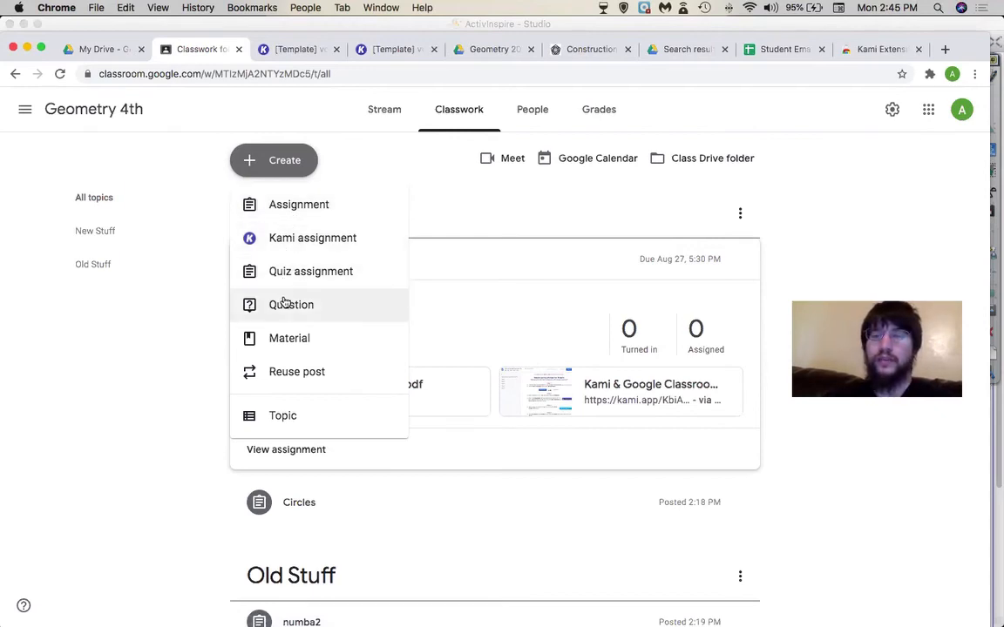
{"action": "left_click", "coordinate": [279, 372]}
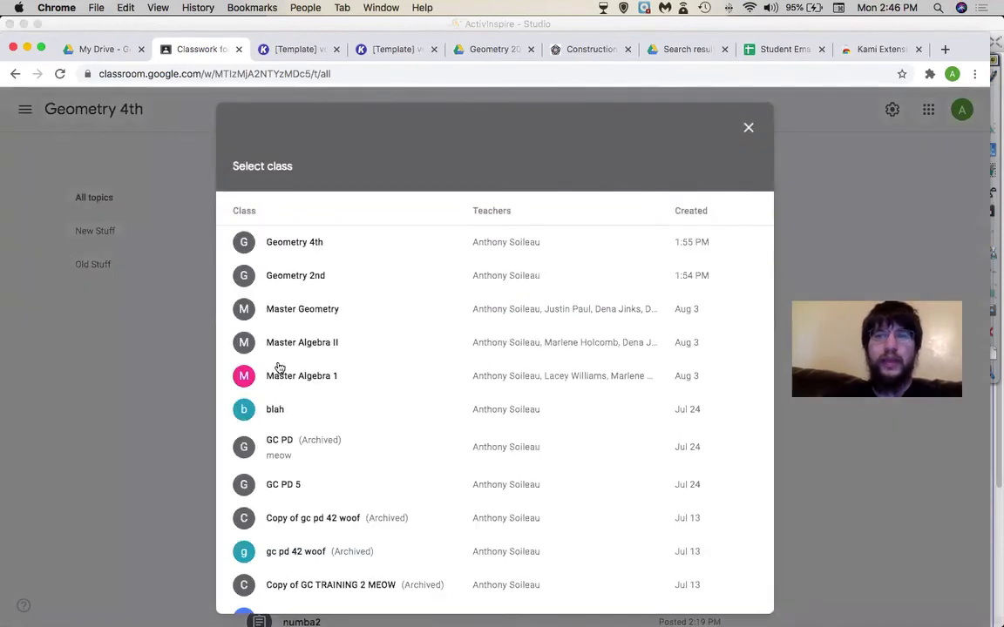
{"action": "scroll", "coordinate": [370, 397], "scroll_direction": "down", "scroll_amount": 5}
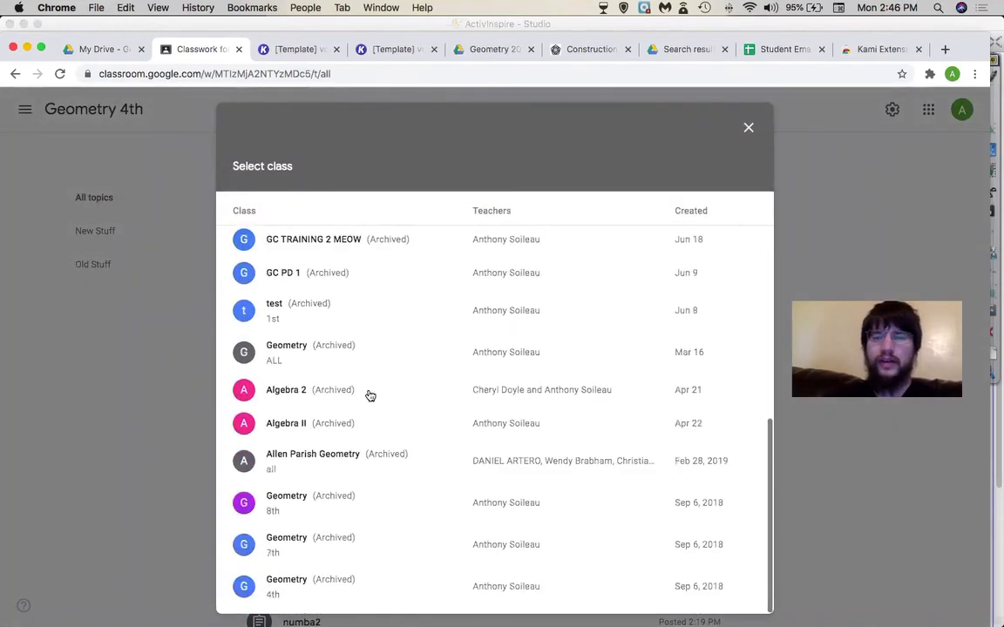
{"action": "scroll", "coordinate": [370, 397], "scroll_direction": "up", "scroll_amount": 5}
{"action": "scroll", "coordinate": [369, 397], "scroll_direction": "down", "scroll_amount": 6}
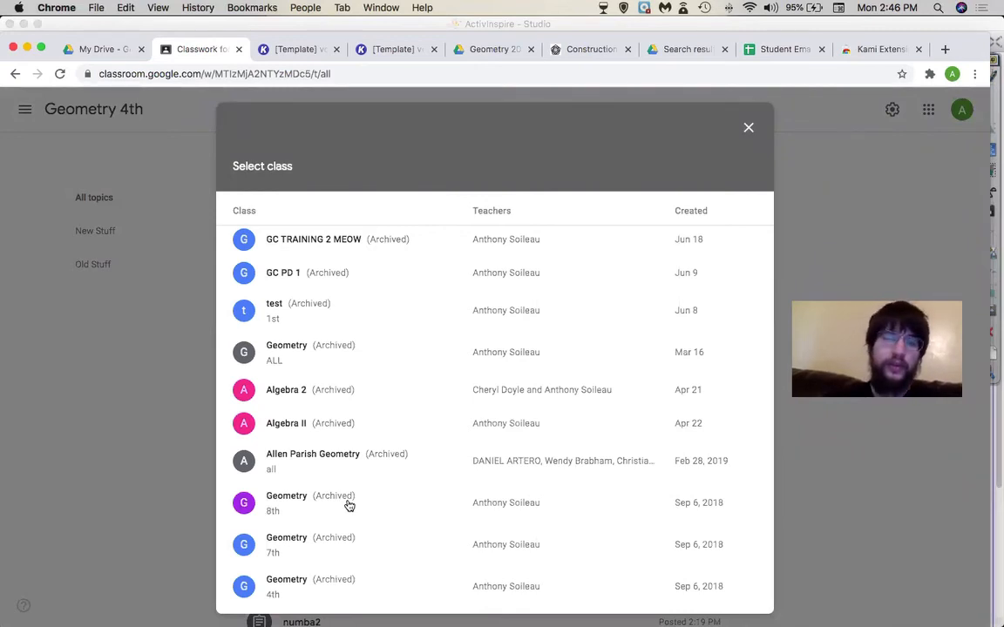
{"action": "left_click", "coordinate": [747, 131]}
{"action": "left_click", "coordinate": [26, 109]}
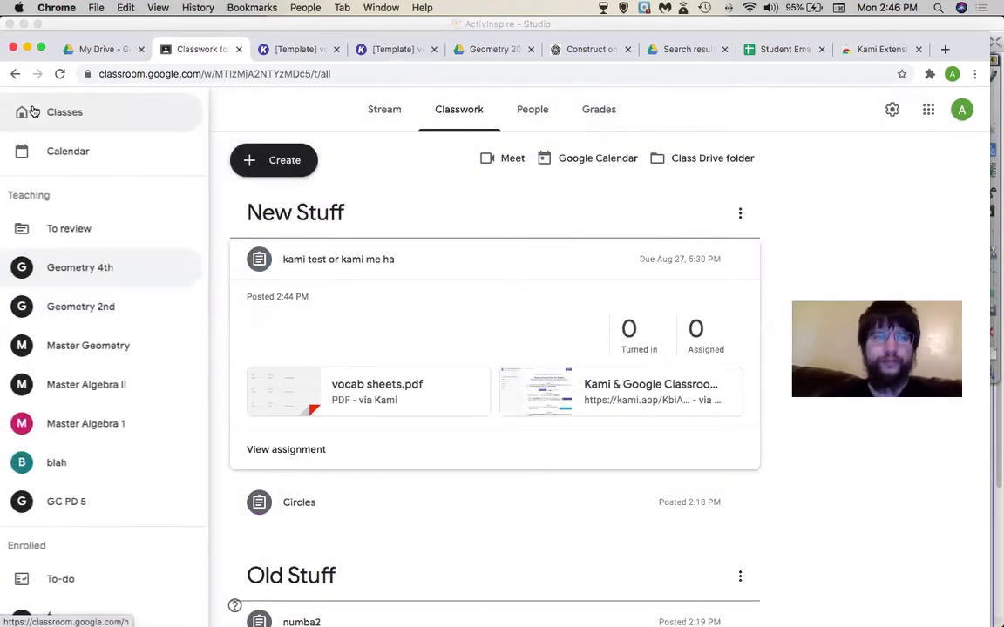
- Archive the blah class from the Classes page
{"action": "left_click", "coordinate": [32, 112]}
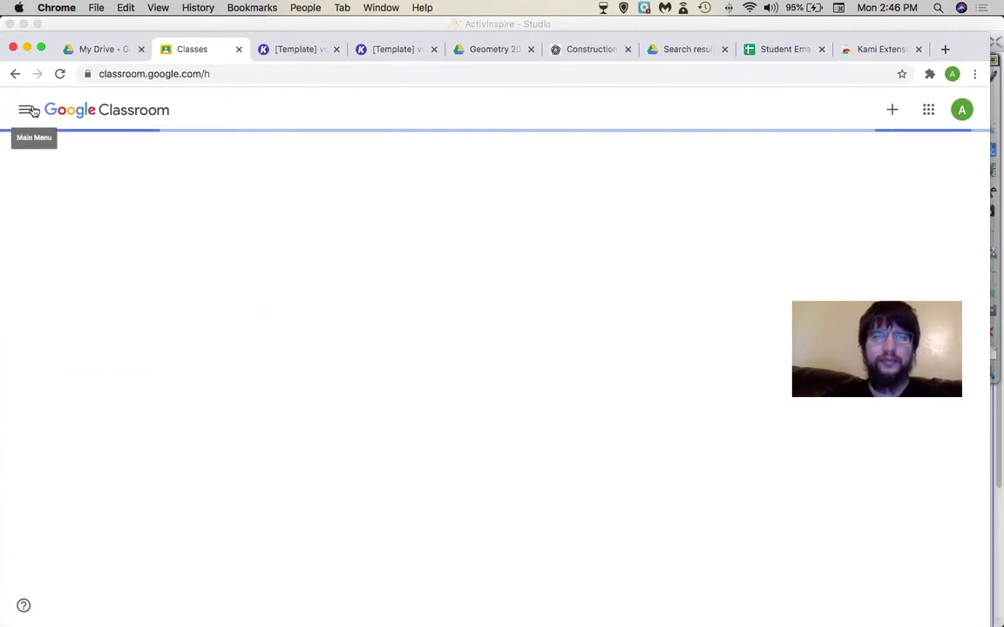
{"action": "scroll", "coordinate": [500, 250], "scroll_direction": "down", "scroll_amount": 3}
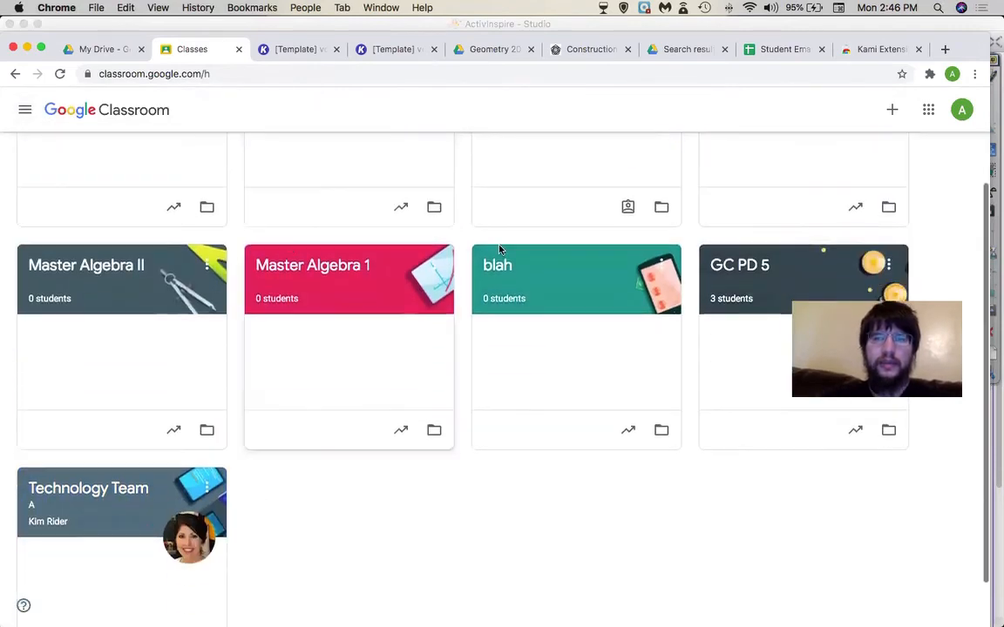
{"action": "left_click", "coordinate": [663, 266]}
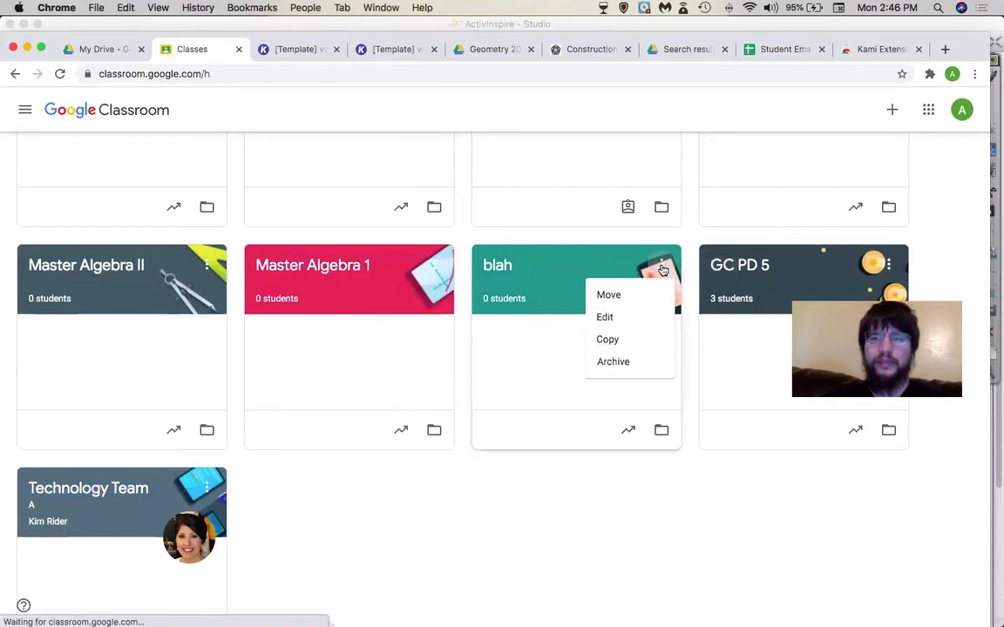
{"action": "left_click", "coordinate": [629, 361]}
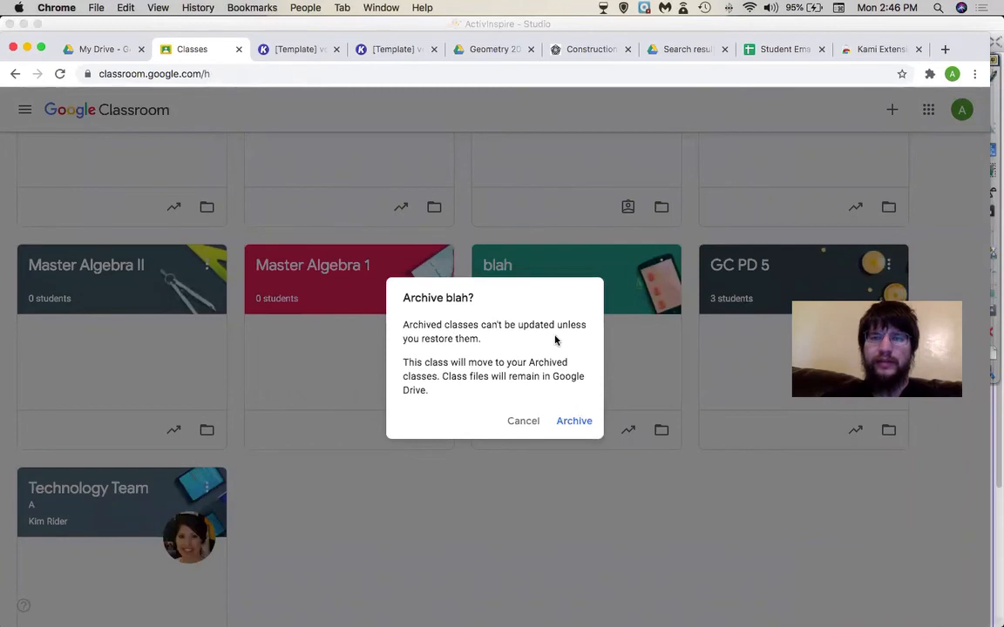
{"action": "left_click", "coordinate": [574, 423]}
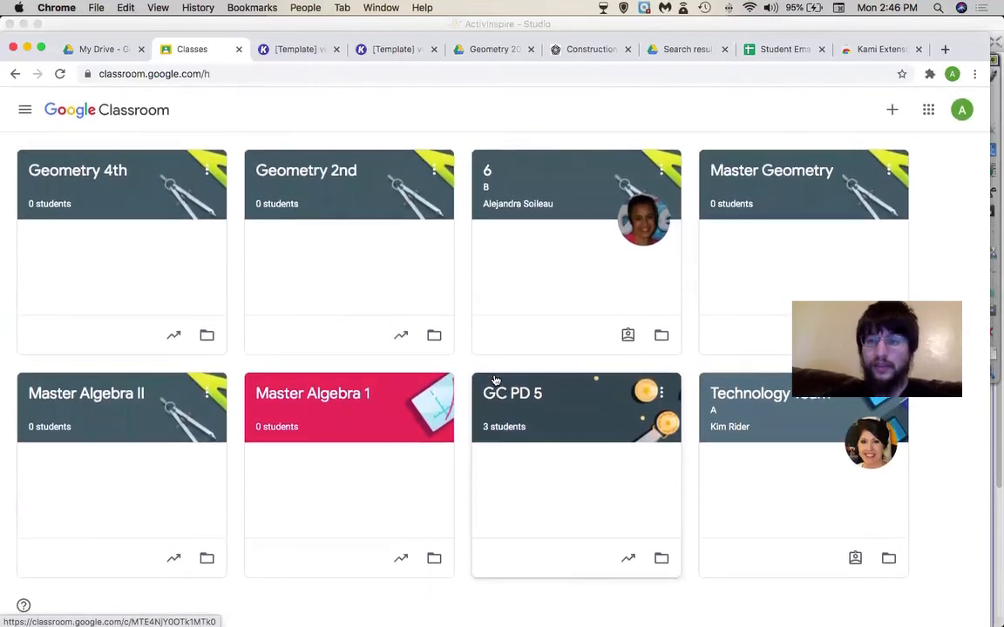
- Check that blah is listed under Archived classes, then open Geometry 4th
{"action": "left_click", "coordinate": [26, 111]}
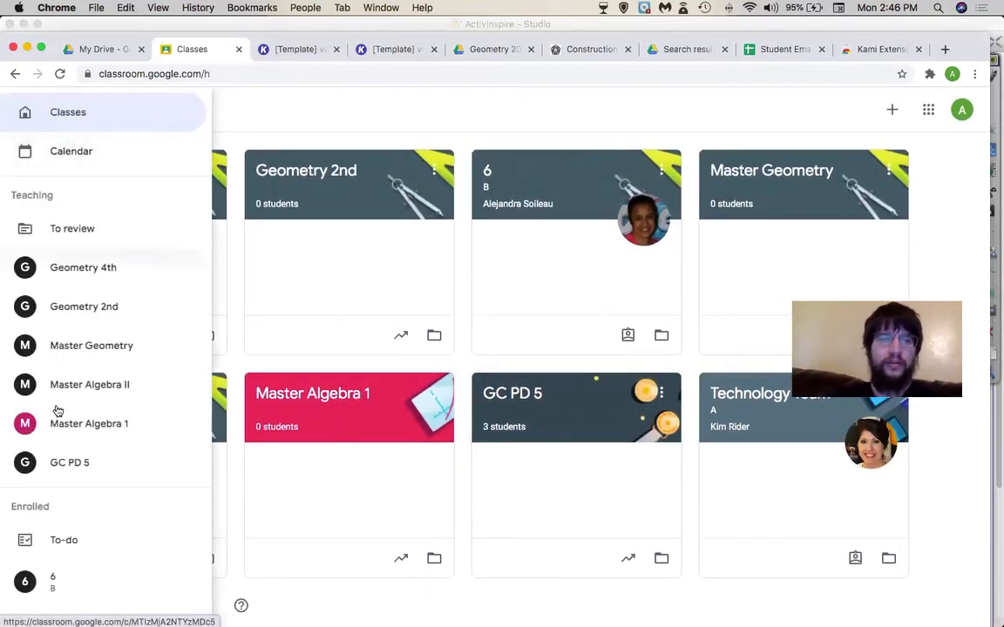
{"action": "scroll", "coordinate": [70, 346], "scroll_direction": "down", "scroll_amount": 3}
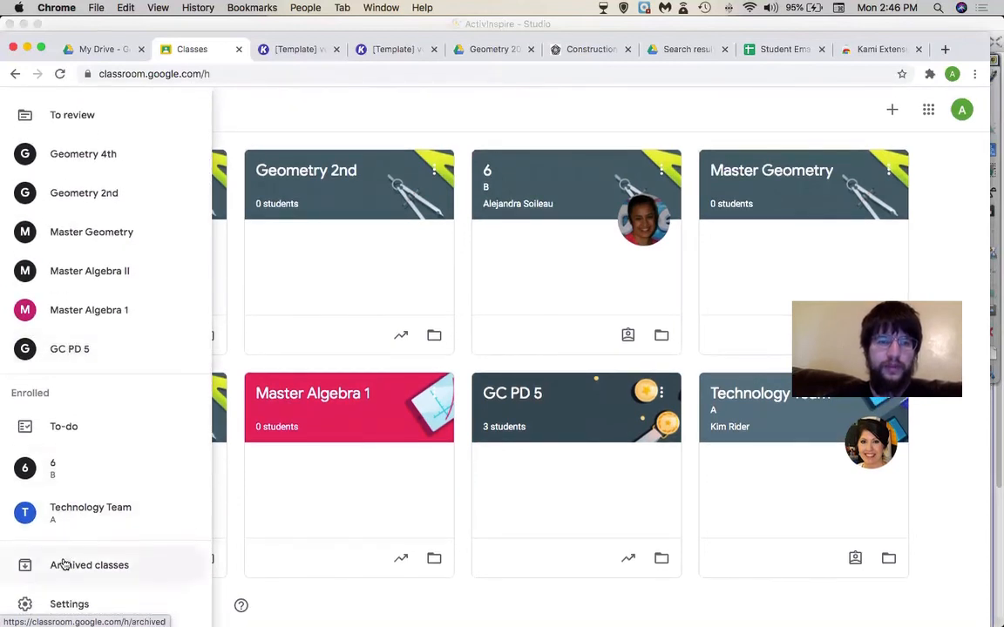
{"action": "left_click", "coordinate": [64, 566]}
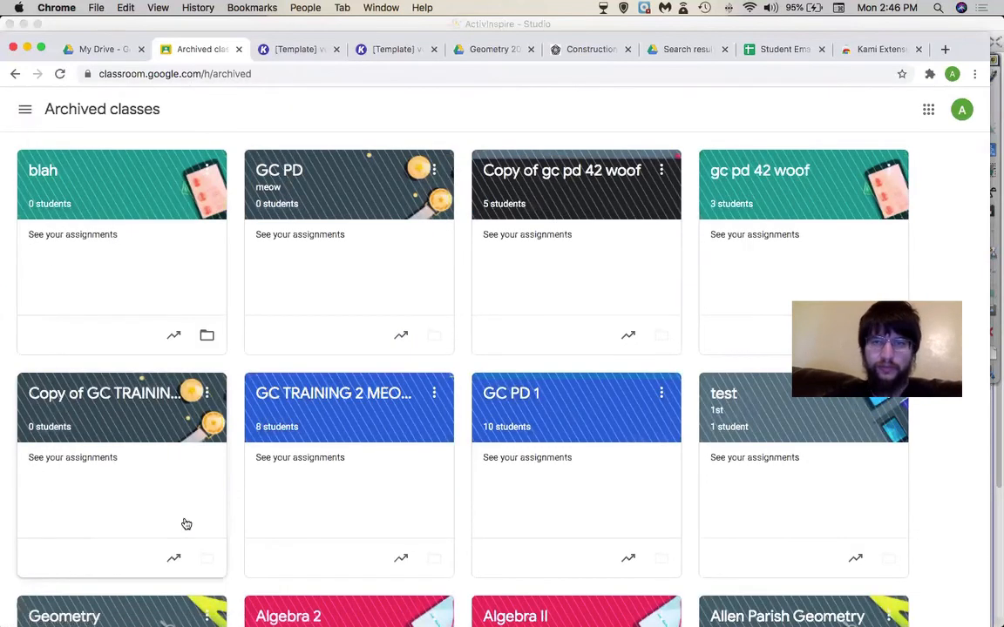
{"action": "scroll", "coordinate": [473, 412], "scroll_direction": "down", "scroll_amount": 5}
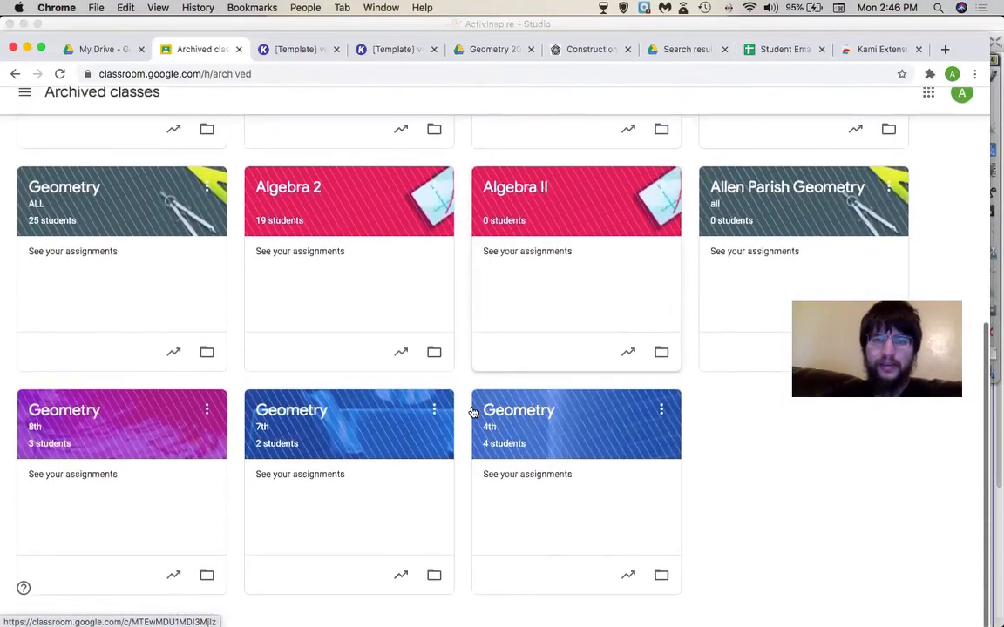
{"action": "scroll", "coordinate": [473, 419], "scroll_direction": "up", "scroll_amount": 5}
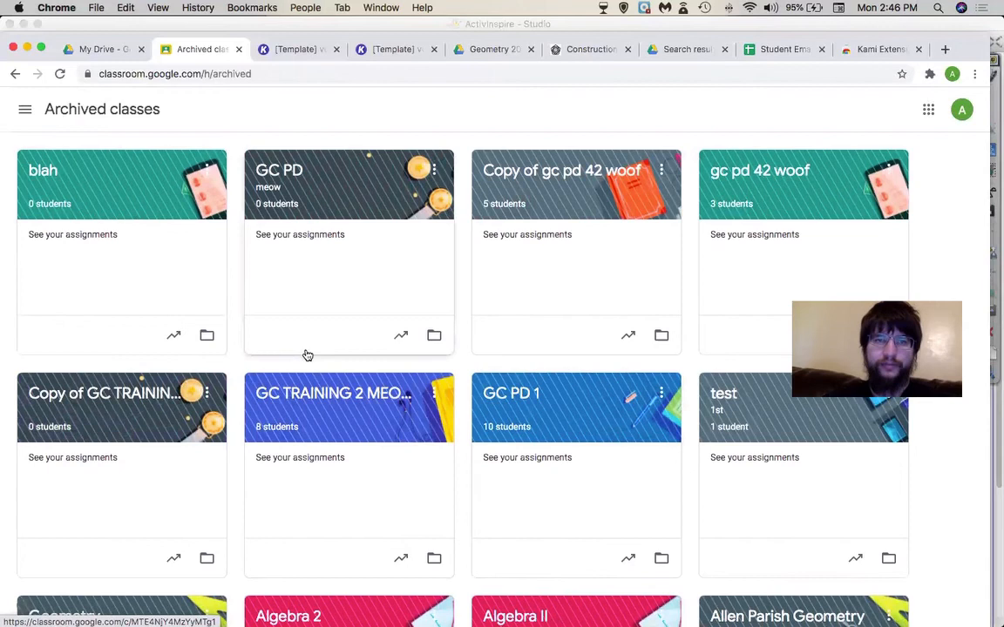
{"action": "left_click", "coordinate": [25, 109]}
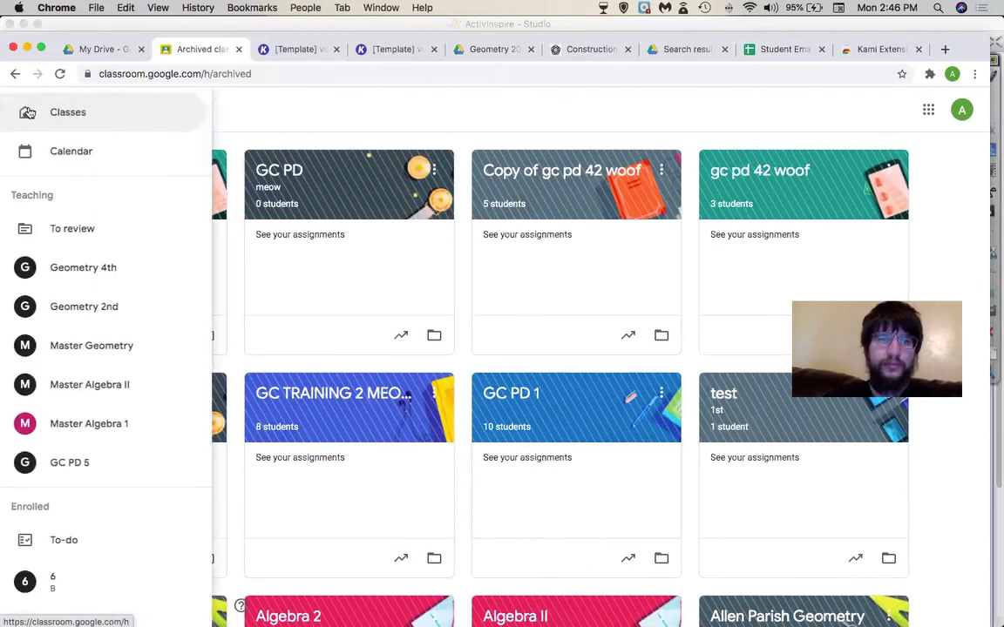
{"action": "left_click", "coordinate": [84, 265]}
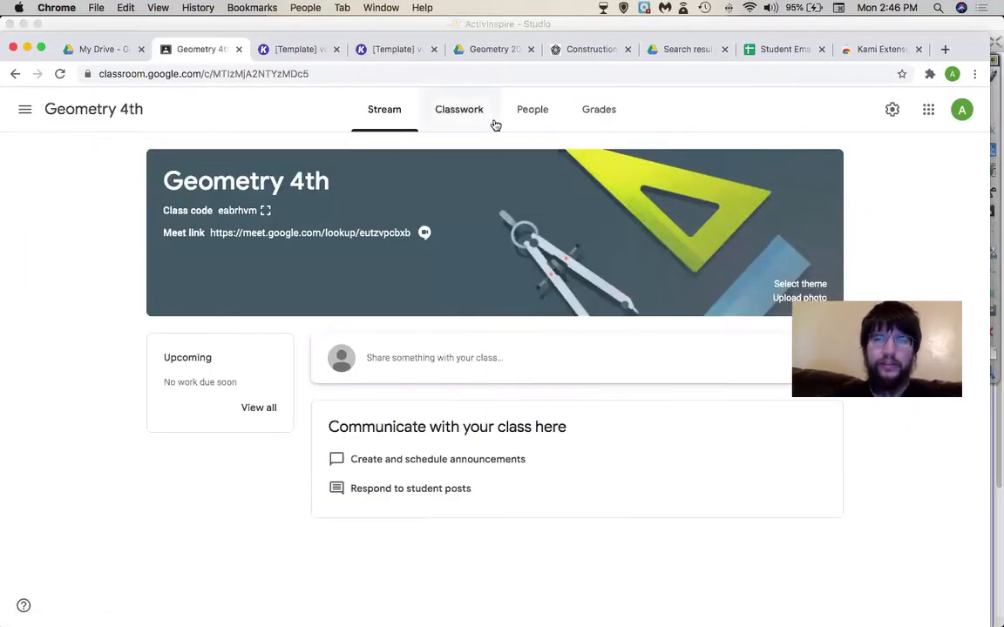
- Start reusing a post in Geometry 4th Classwork and browse the source classes
{"action": "left_click", "coordinate": [454, 109]}
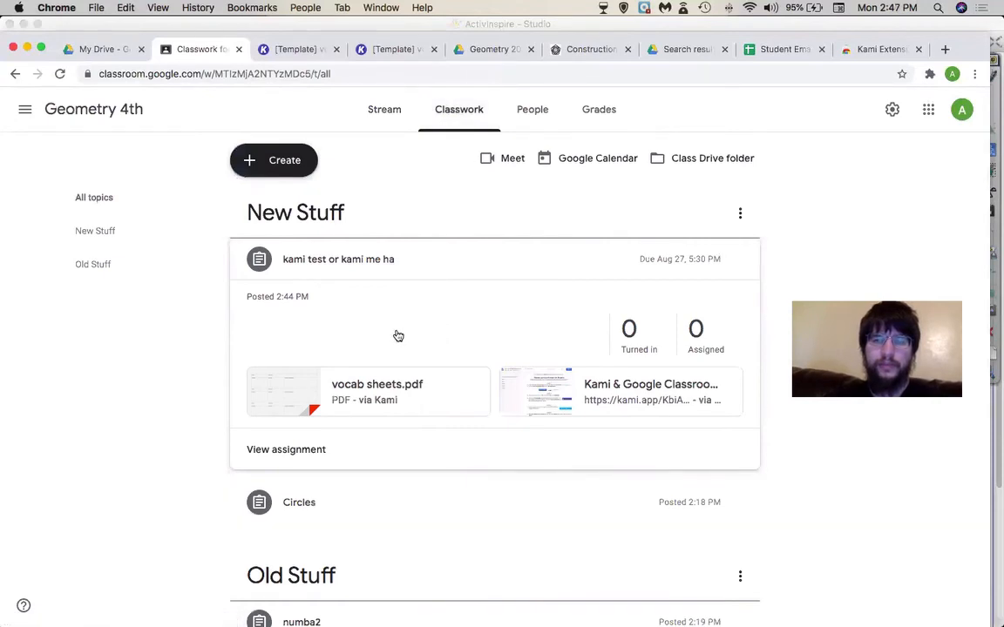
{"action": "left_click", "coordinate": [286, 161]}
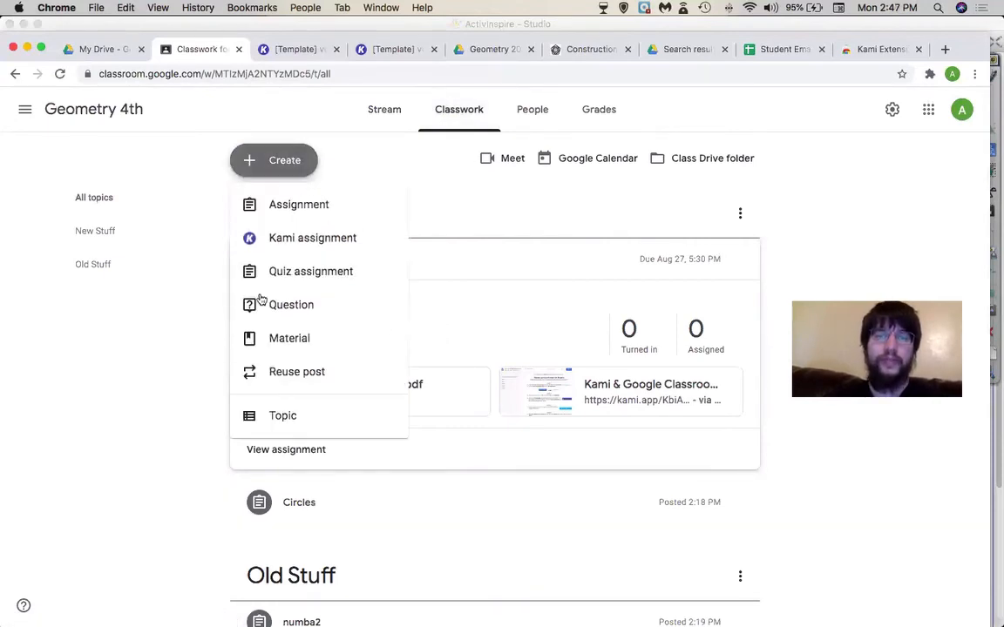
{"action": "left_click", "coordinate": [270, 369]}
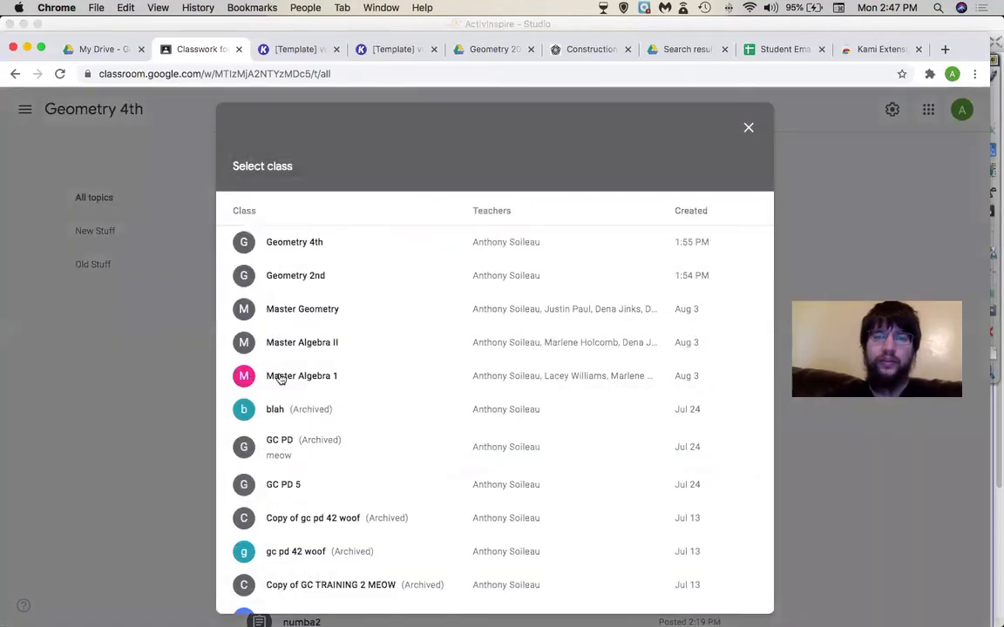
{"action": "scroll", "coordinate": [339, 469], "scroll_direction": "down", "scroll_amount": 6}
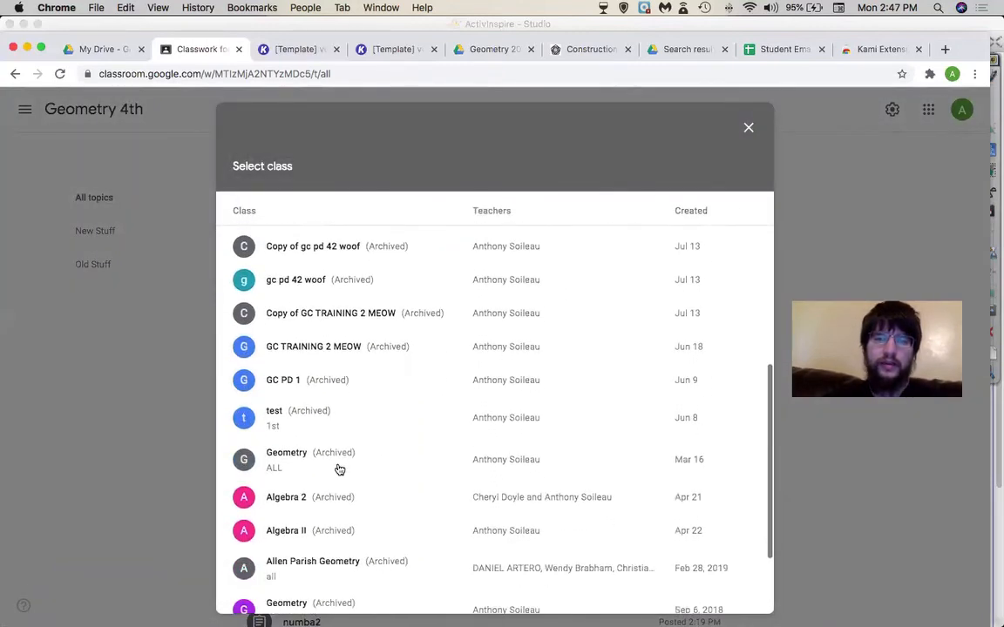
{"action": "scroll", "coordinate": [339, 469], "scroll_direction": "down", "scroll_amount": 3}
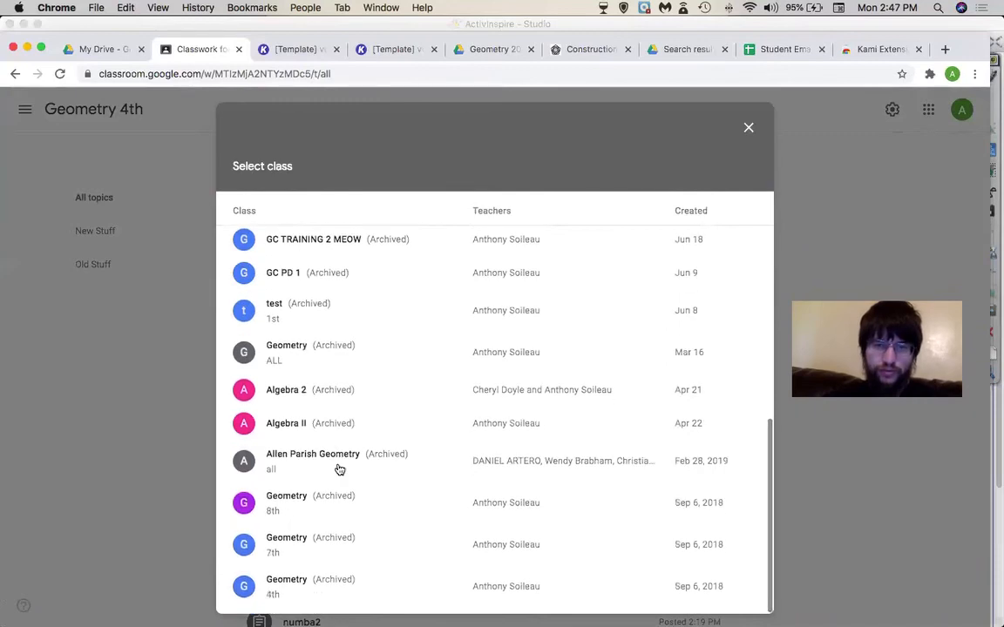
{"action": "scroll", "coordinate": [339, 470], "scroll_direction": "up", "scroll_amount": 2}
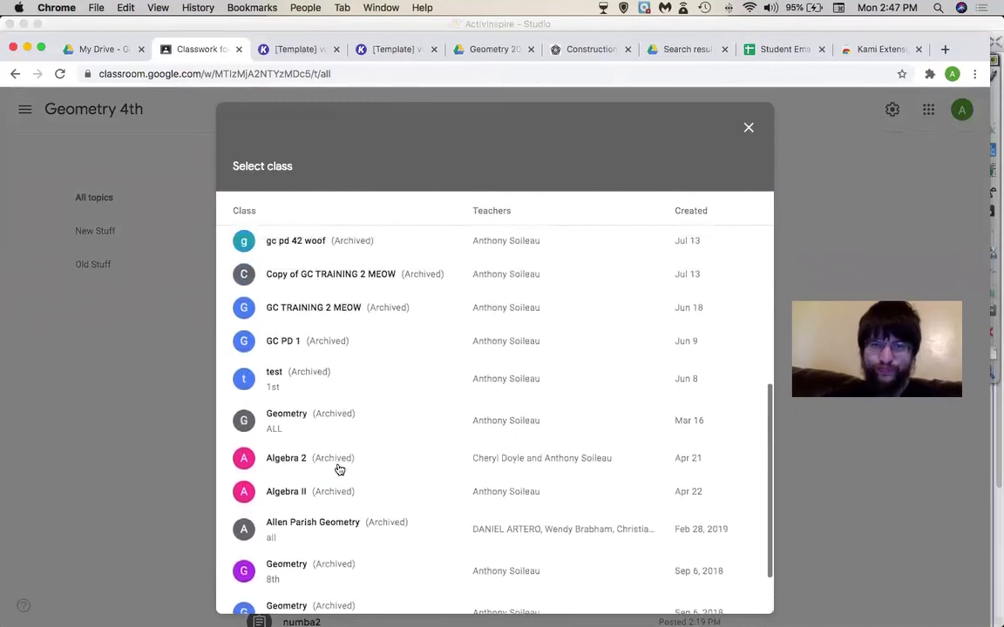
{"action": "scroll", "coordinate": [339, 470], "scroll_direction": "down", "scroll_amount": 1}
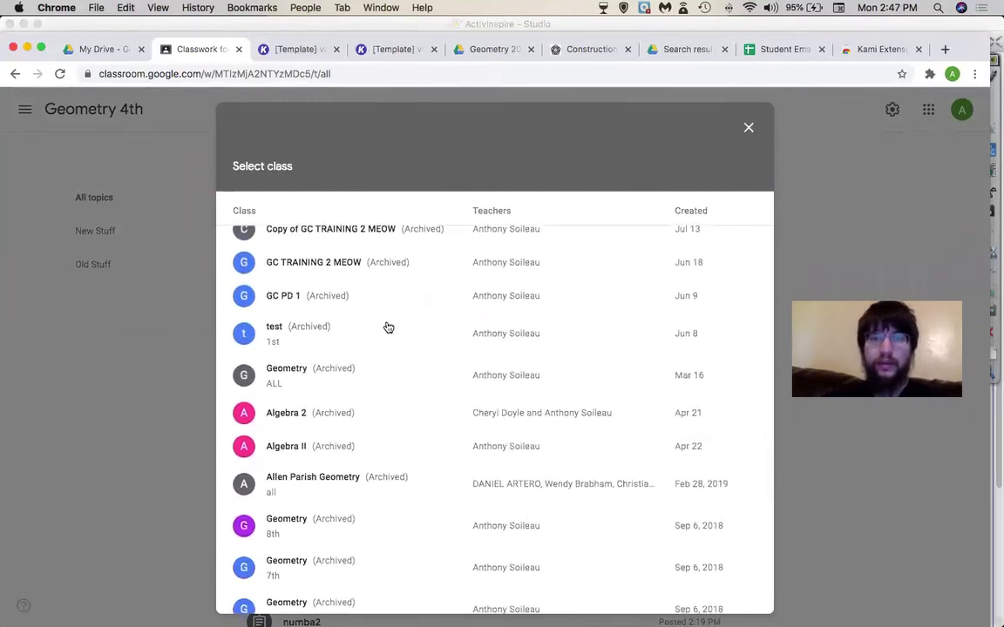
{"action": "scroll", "coordinate": [389, 327], "scroll_direction": "up", "scroll_amount": 4}
{"action": "scroll", "coordinate": [389, 327], "scroll_direction": "down", "scroll_amount": 4}
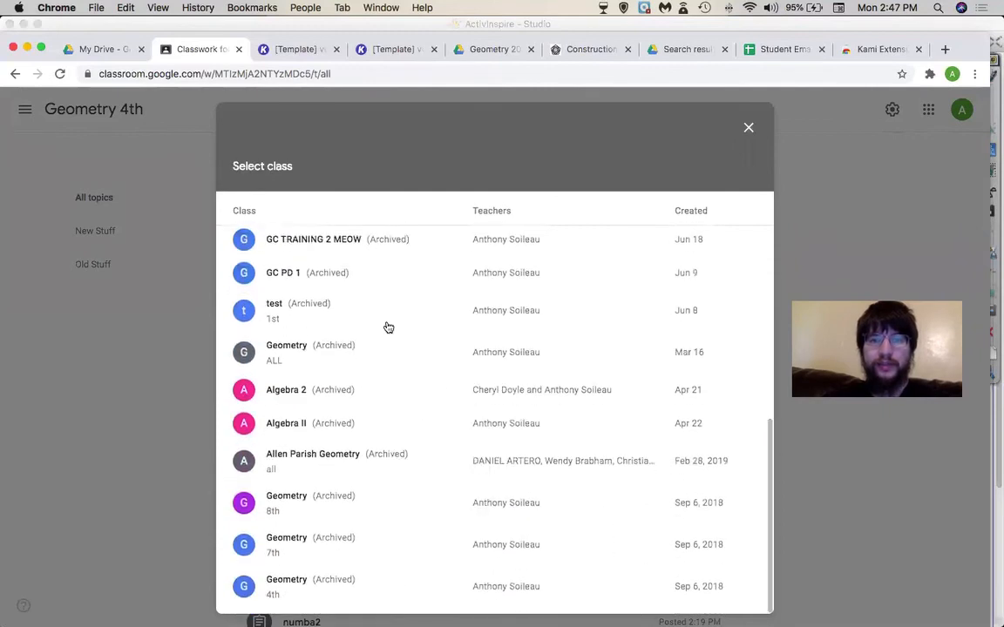
{"action": "scroll", "coordinate": [389, 328], "scroll_direction": "up", "scroll_amount": 2}
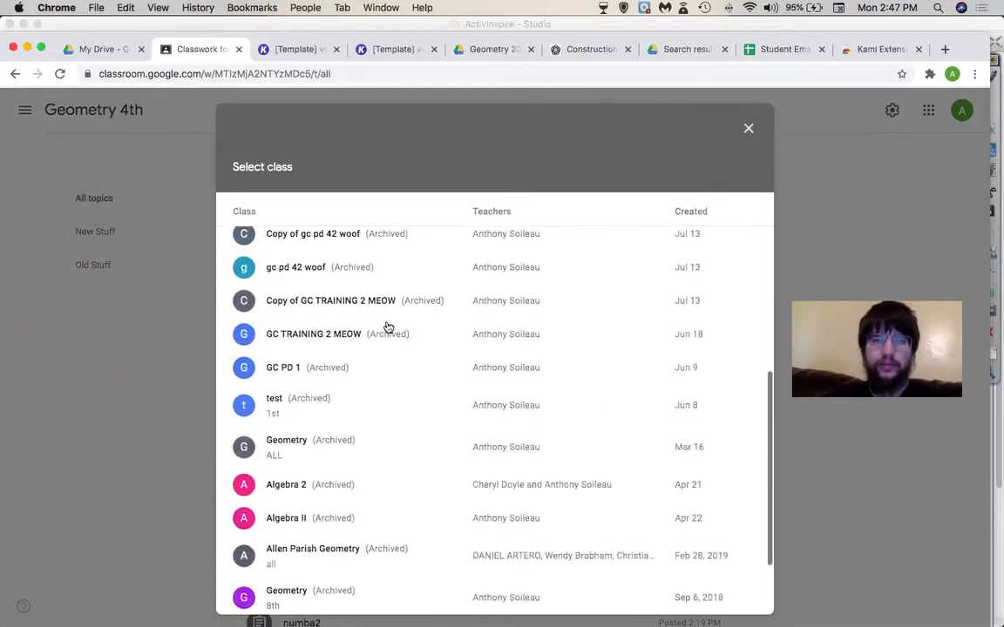
{"action": "scroll", "coordinate": [389, 328], "scroll_direction": "up", "scroll_amount": 6}
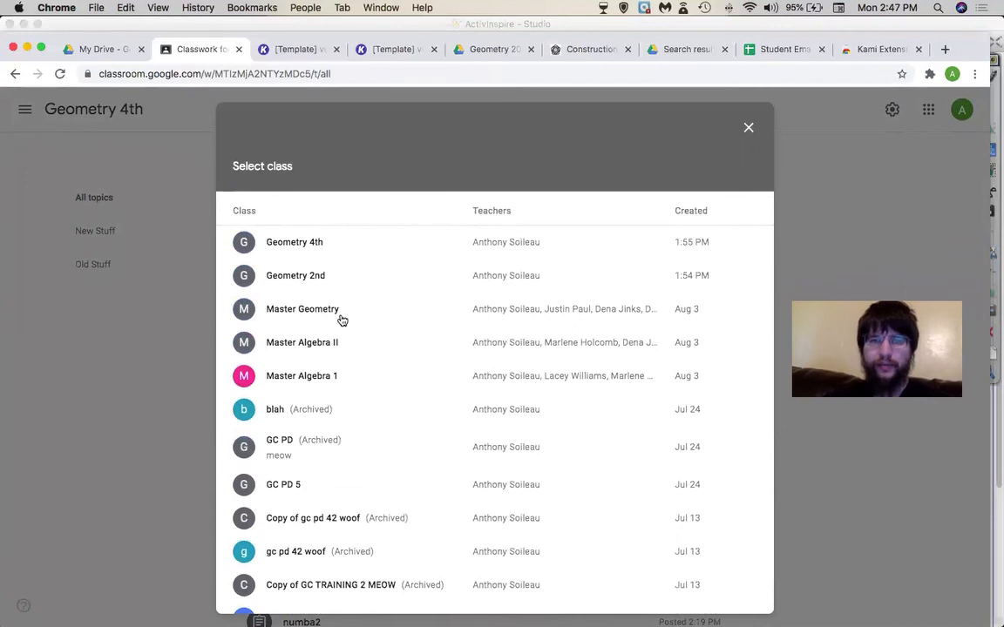
- Reuse Probability Assignment 2 from Master Geometry with new copies of its attachments
{"action": "left_click", "coordinate": [342, 321]}
{"action": "scroll", "coordinate": [332, 449], "scroll_direction": "down", "scroll_amount": 1}
{"action": "scroll", "coordinate": [332, 449], "scroll_direction": "up", "scroll_amount": 1}
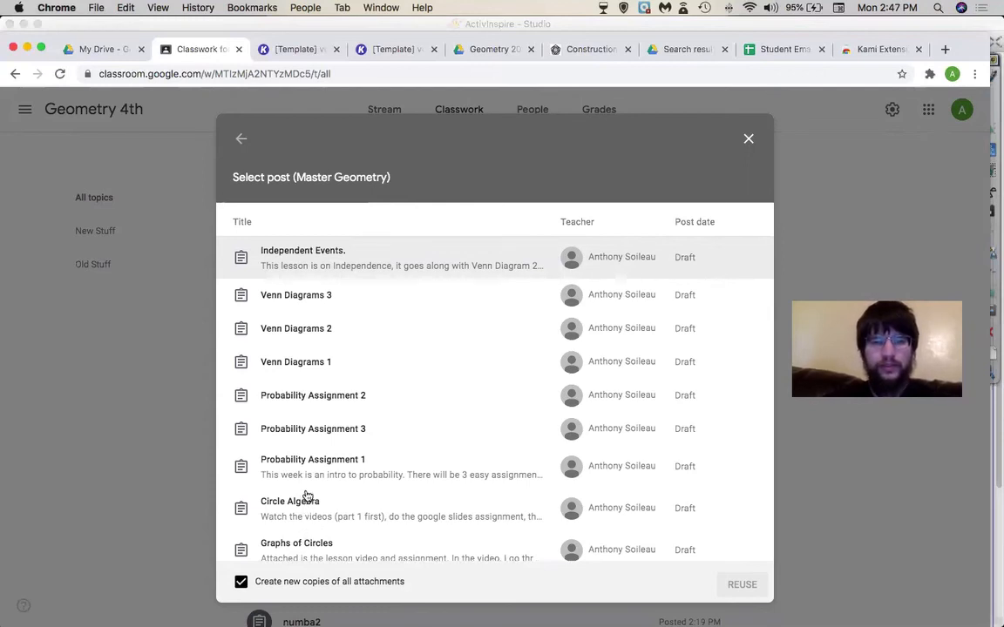
{"action": "left_click", "coordinate": [331, 396]}
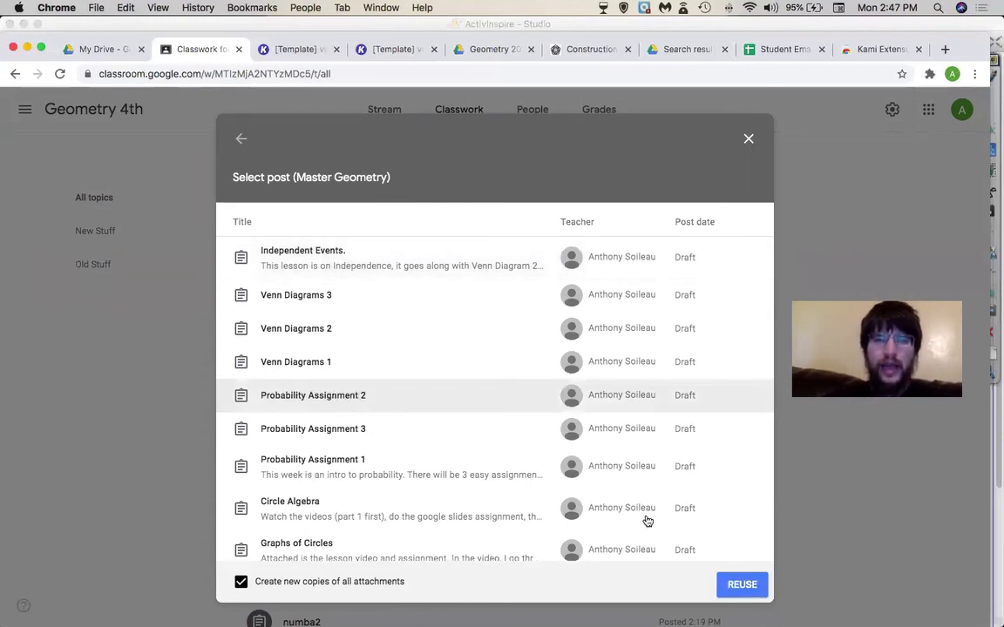
{"action": "left_click", "coordinate": [737, 586]}
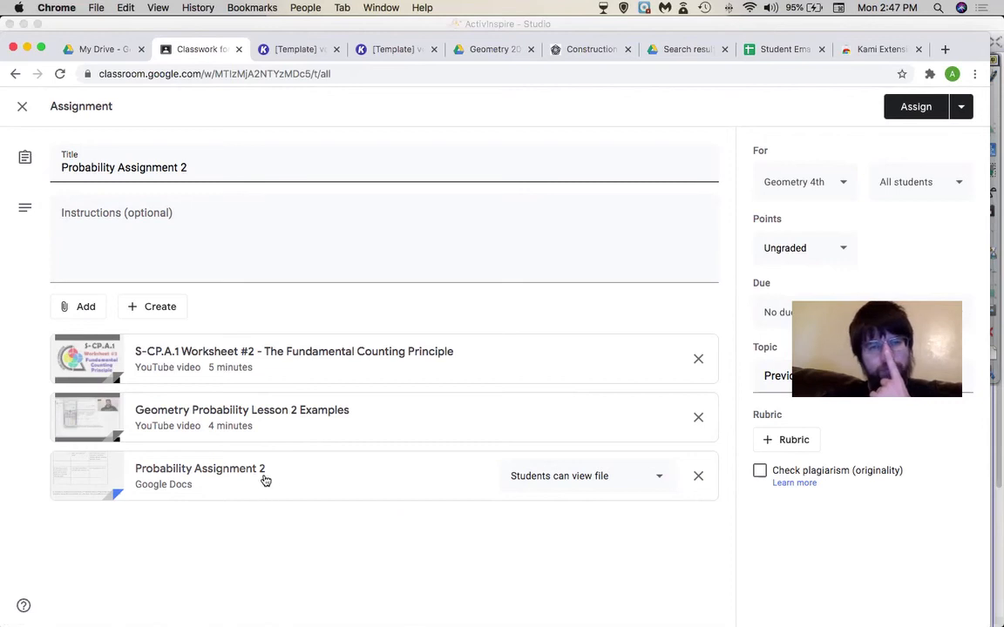
- Set the Probability Assignment 2 doc to 'Make a copy for each student' and save as draft
{"action": "left_click", "coordinate": [582, 480]}
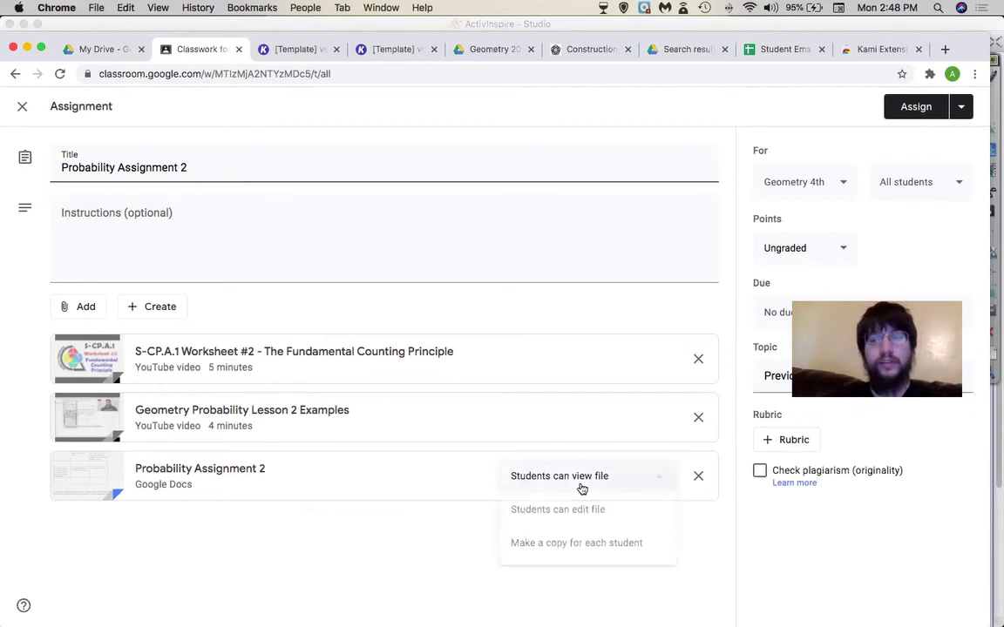
{"action": "left_click", "coordinate": [561, 543]}
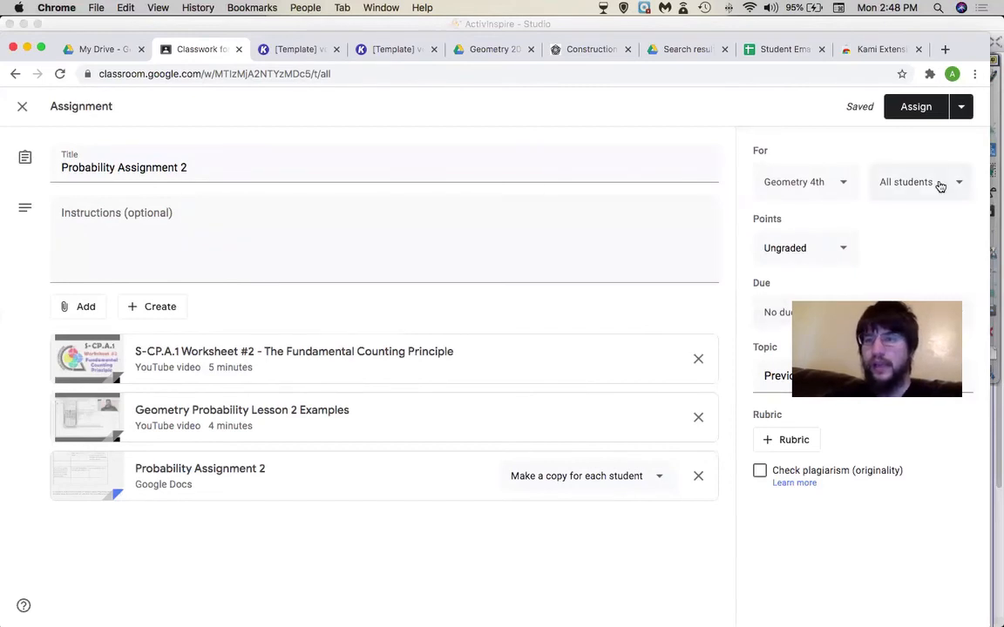
{"action": "left_click", "coordinate": [962, 106]}
{"action": "left_click", "coordinate": [937, 157]}
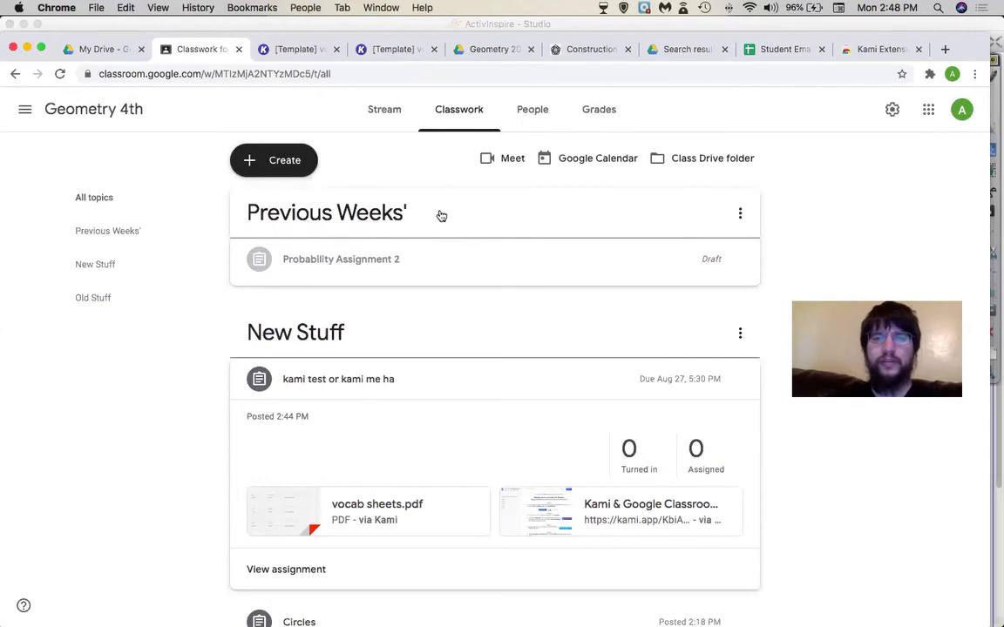
- Delete the Previous Weeks' topic and open the 'Remote Learning with Kami: For Students' guide
{"action": "left_click", "coordinate": [738, 210]}
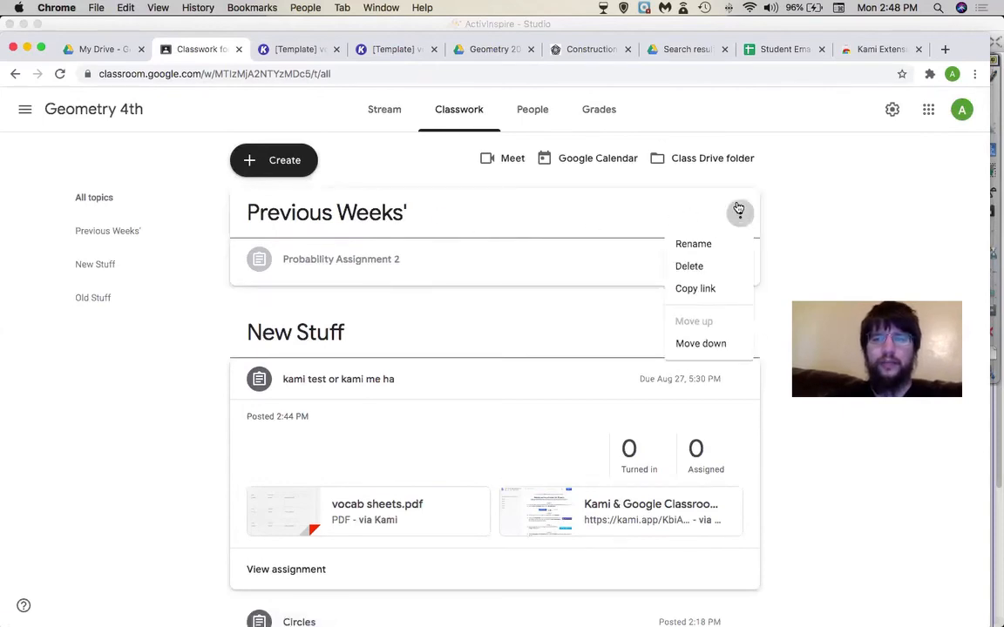
{"action": "left_click", "coordinate": [706, 267]}
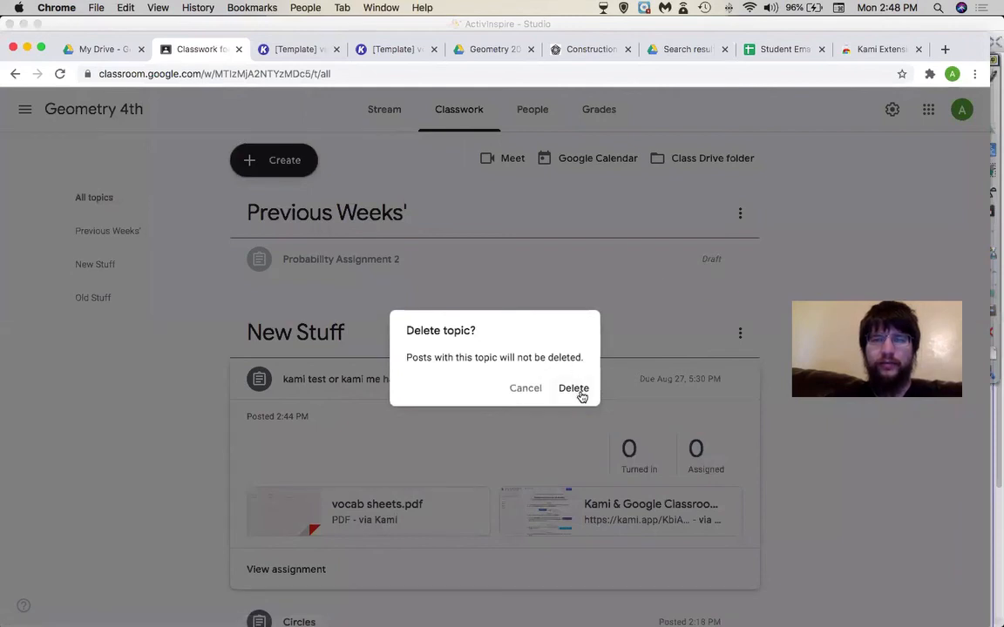
{"action": "left_click", "coordinate": [580, 394]}
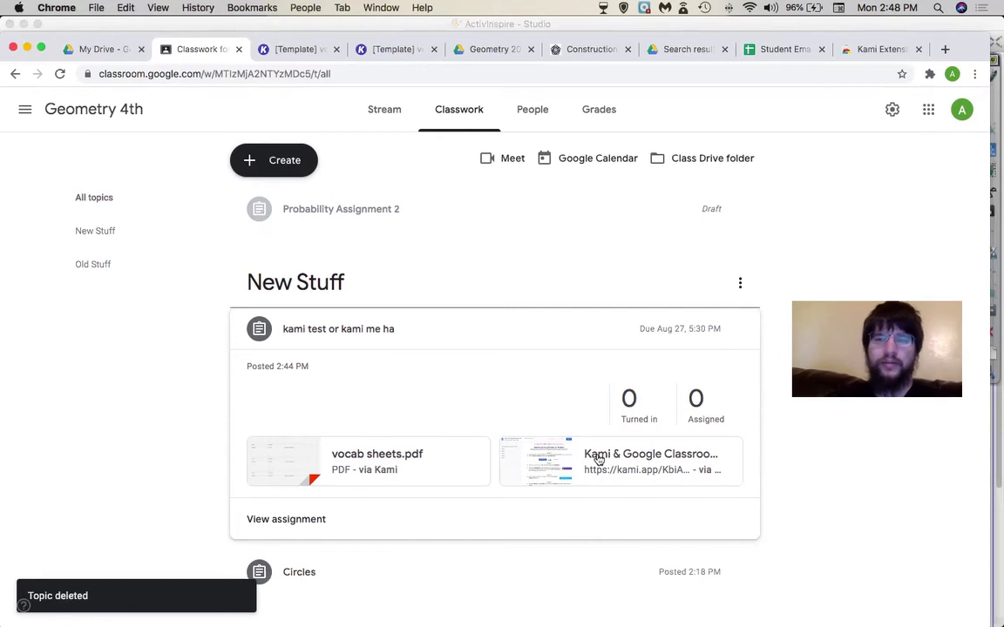
{"action": "left_click", "coordinate": [598, 459]}
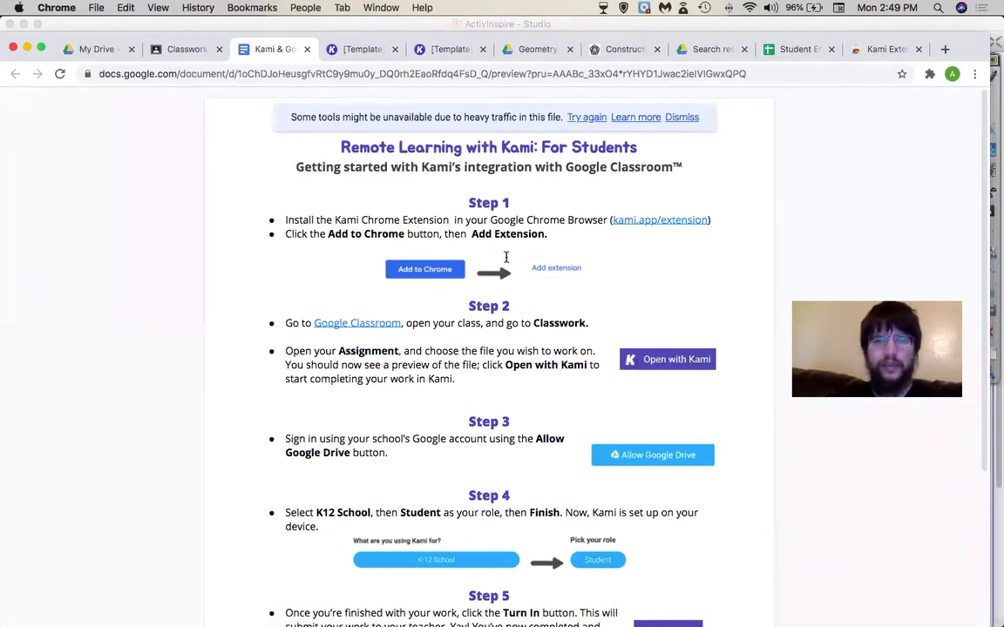
- Scroll through the Remote Learning with Kami guide, then return to Geometry 4th Classwork
{"action": "scroll", "coordinate": [504, 270], "scroll_direction": "down", "scroll_amount": 2}
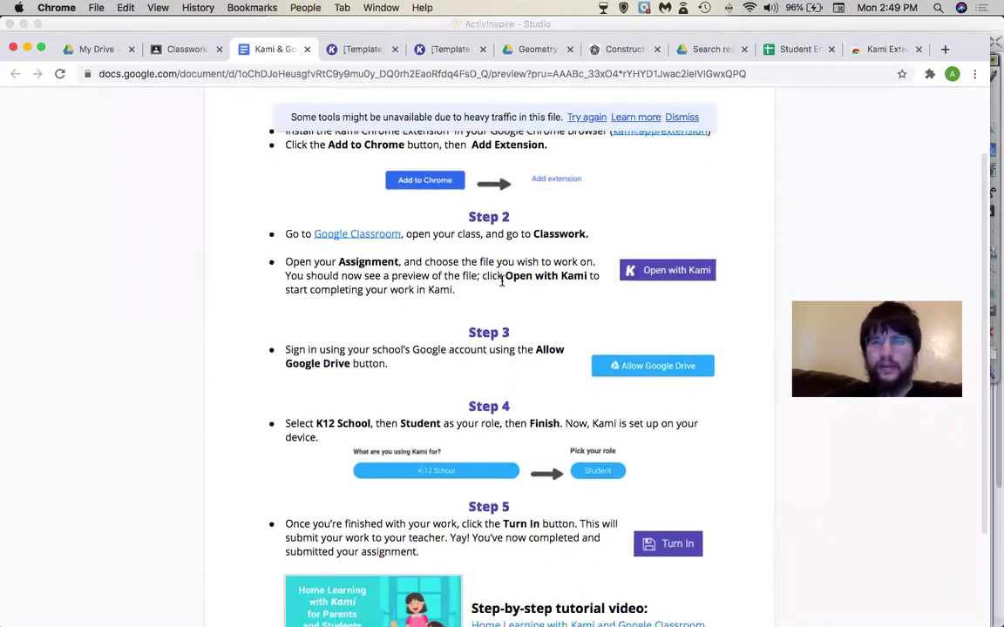
{"action": "scroll", "coordinate": [502, 281], "scroll_direction": "down", "scroll_amount": 2}
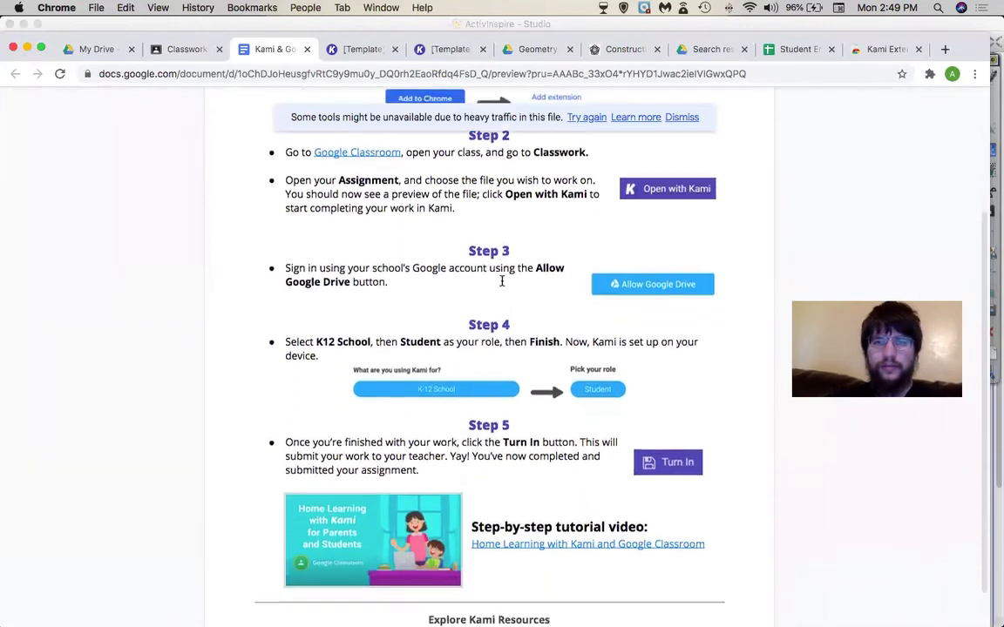
{"action": "scroll", "coordinate": [502, 281], "scroll_direction": "down", "scroll_amount": 1}
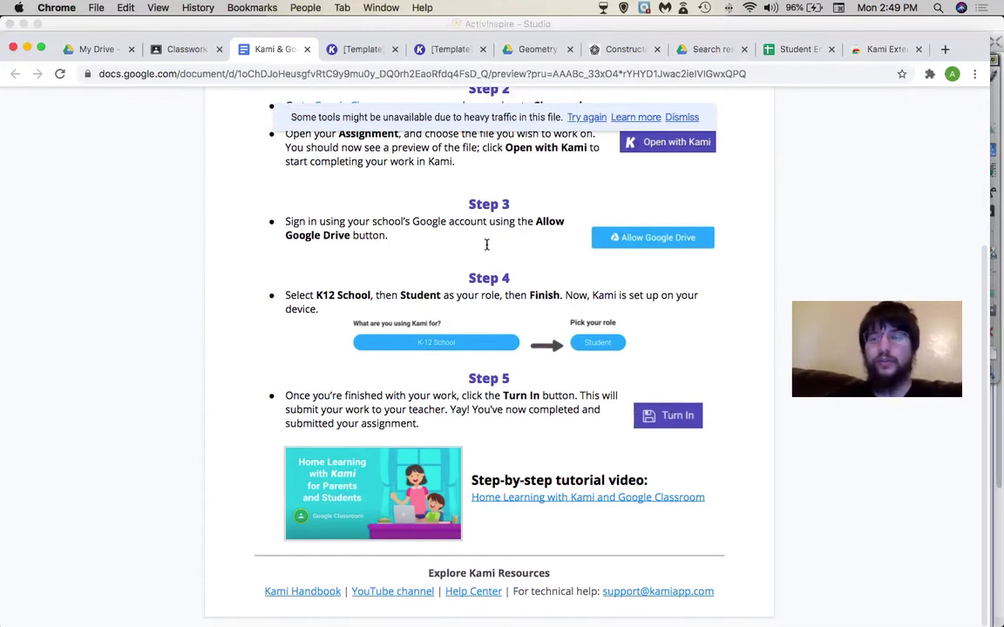
{"action": "scroll", "coordinate": [486, 245], "scroll_direction": "up", "scroll_amount": 5}
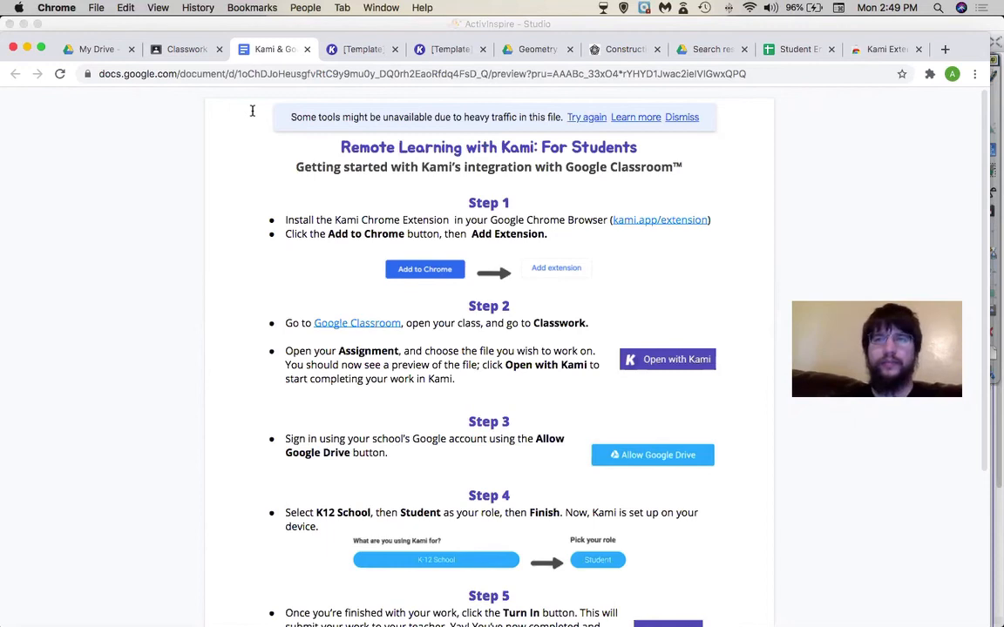
{"action": "left_click", "coordinate": [181, 49]}
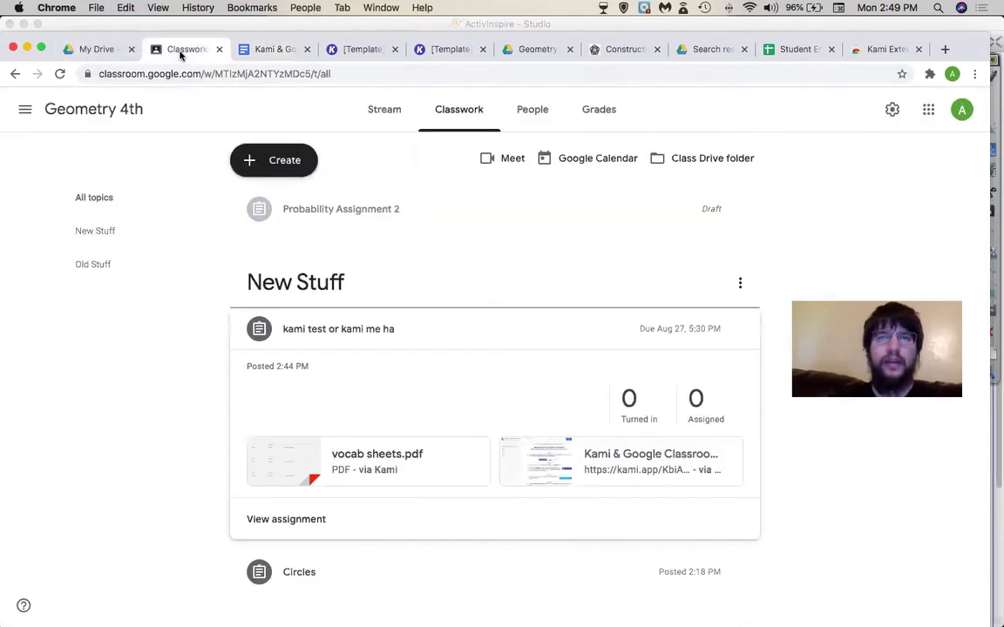
{"action": "left_click", "coordinate": [662, 154]}
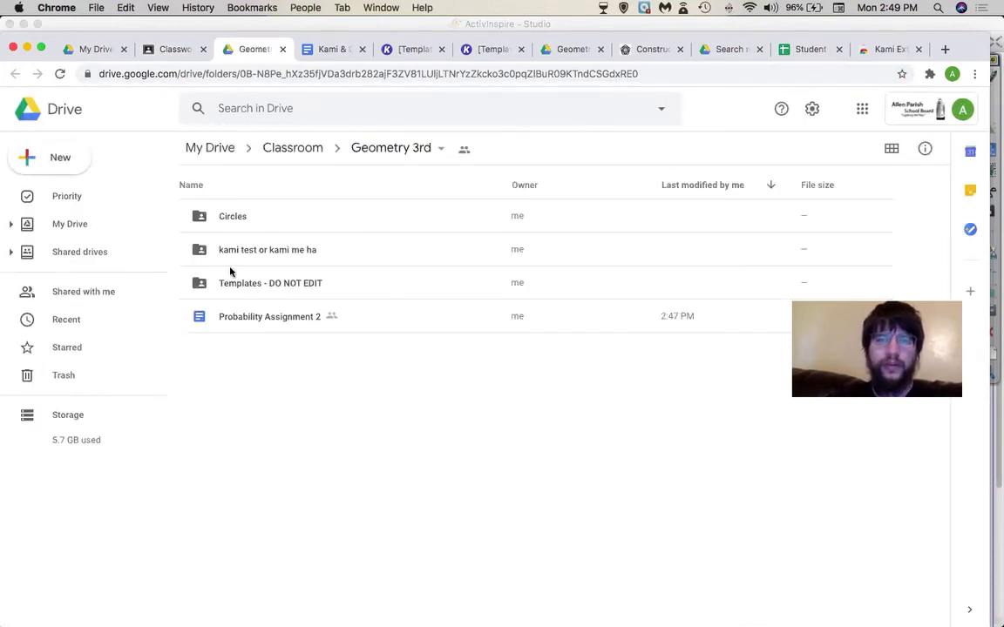
{"action": "double_click", "coordinate": [235, 218]}
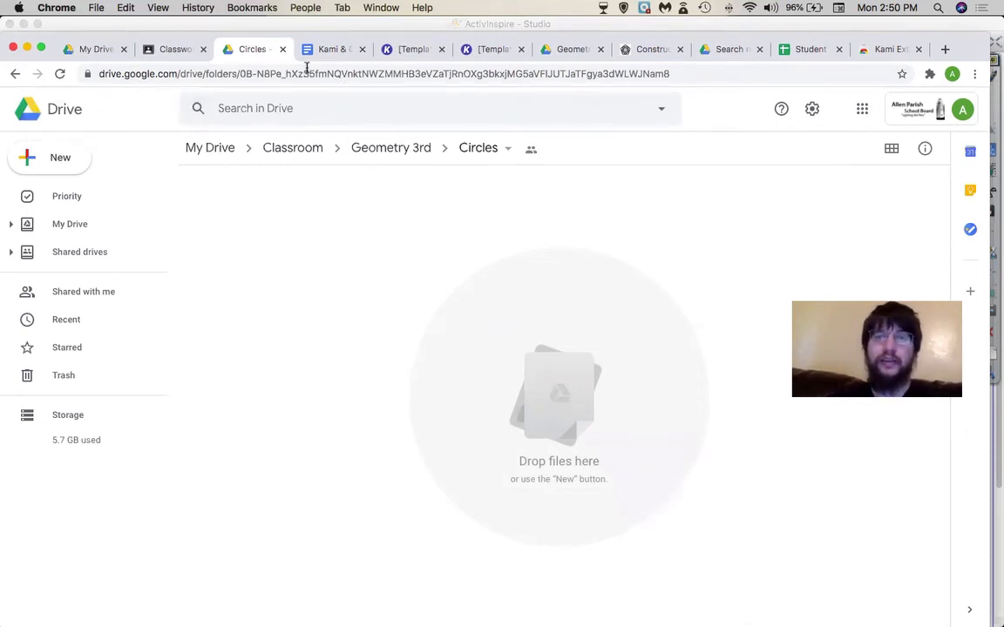
{"action": "left_click", "coordinate": [283, 50]}
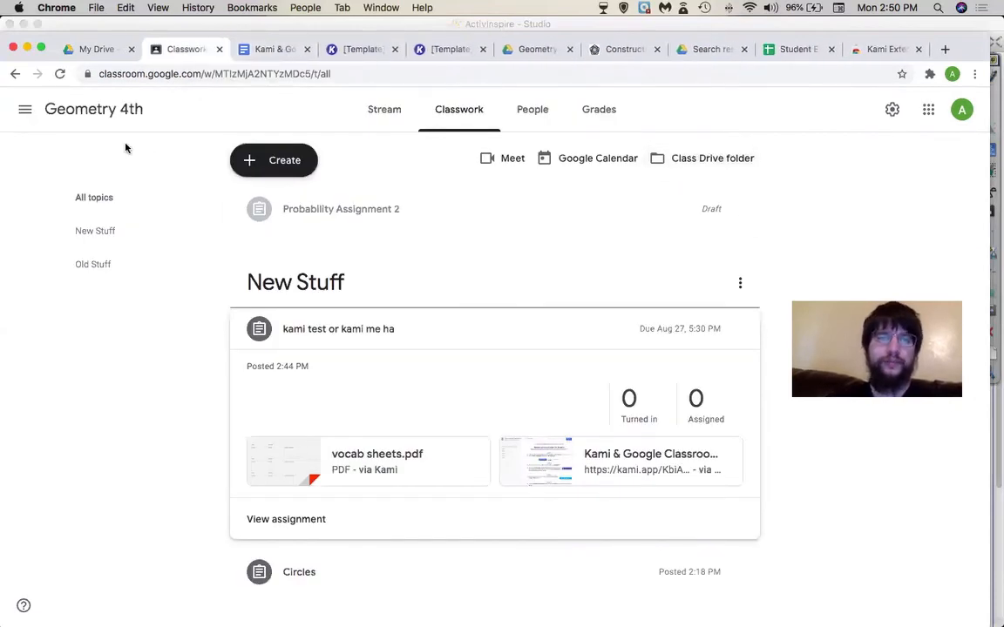
- Restore the archived Geometry ALL class from the archived classes list
{"action": "left_click", "coordinate": [24, 109]}
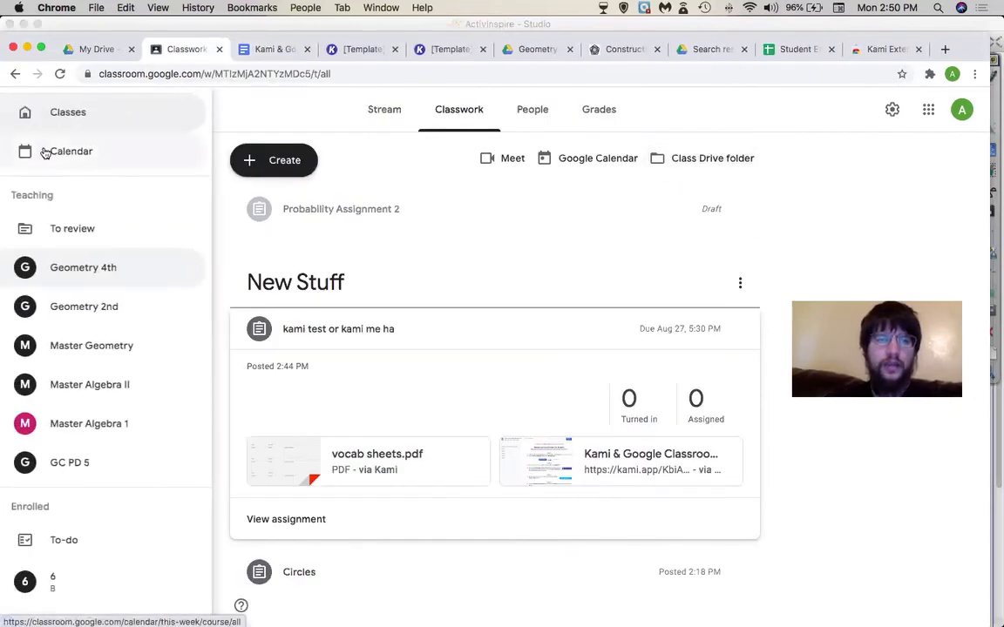
{"action": "scroll", "coordinate": [98, 545], "scroll_direction": "down", "scroll_amount": 3}
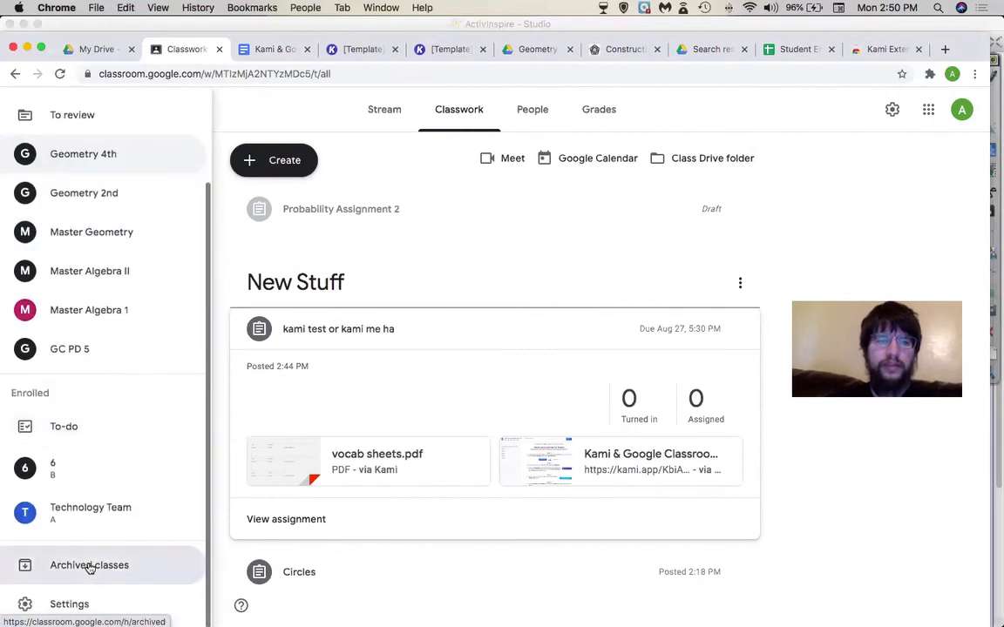
{"action": "left_click", "coordinate": [90, 567]}
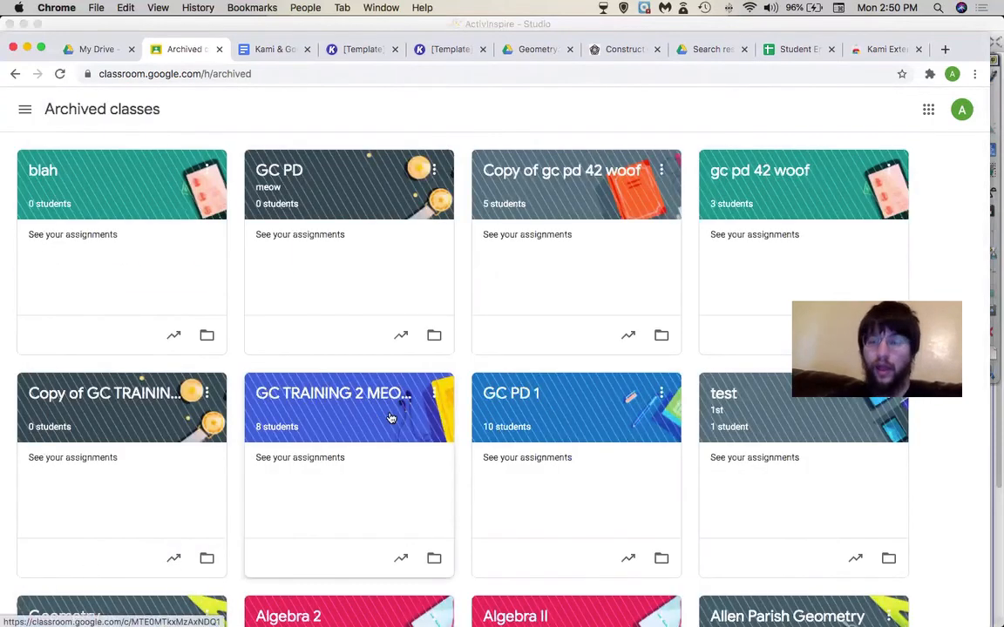
{"action": "scroll", "coordinate": [561, 403], "scroll_direction": "down", "scroll_amount": 5}
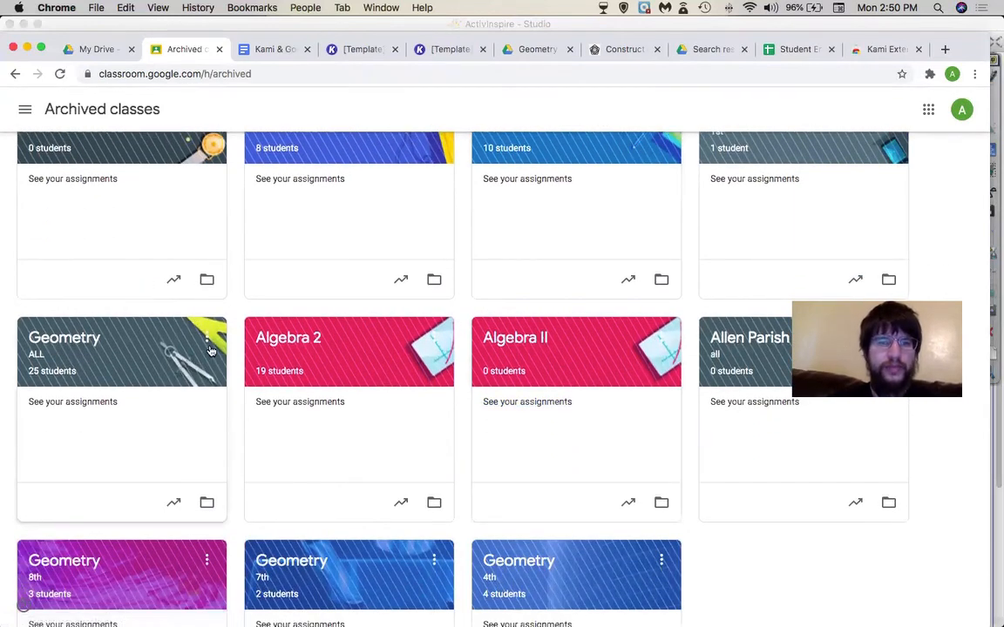
{"action": "left_click", "coordinate": [209, 347]}
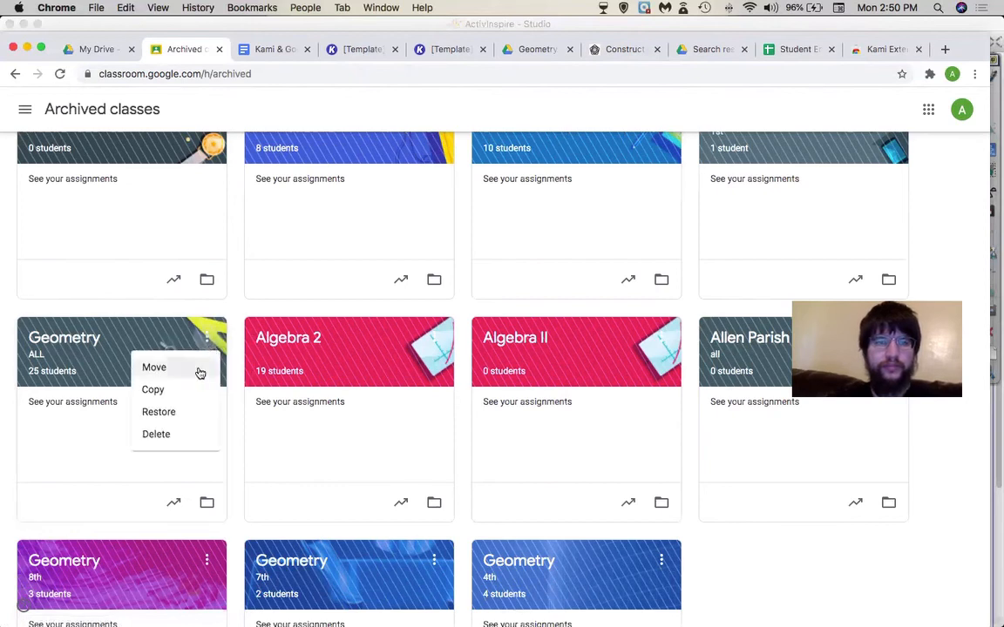
{"action": "left_click", "coordinate": [181, 411]}
{"action": "left_click", "coordinate": [573, 418]}
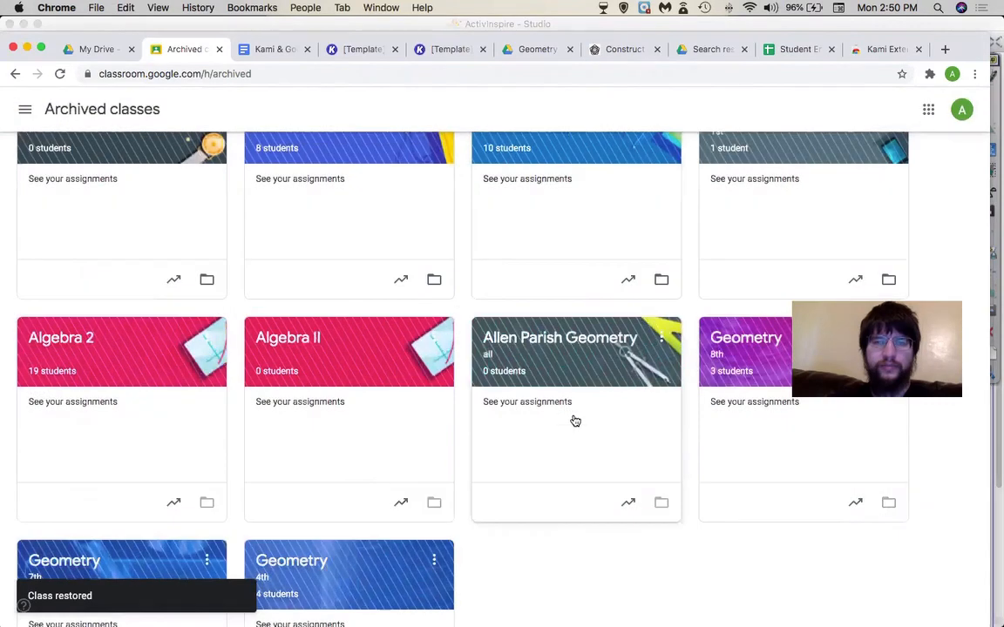
- Go back to the active classes list and open the Geometry class
{"action": "scroll", "coordinate": [368, 240], "scroll_direction": "up", "scroll_amount": 5}
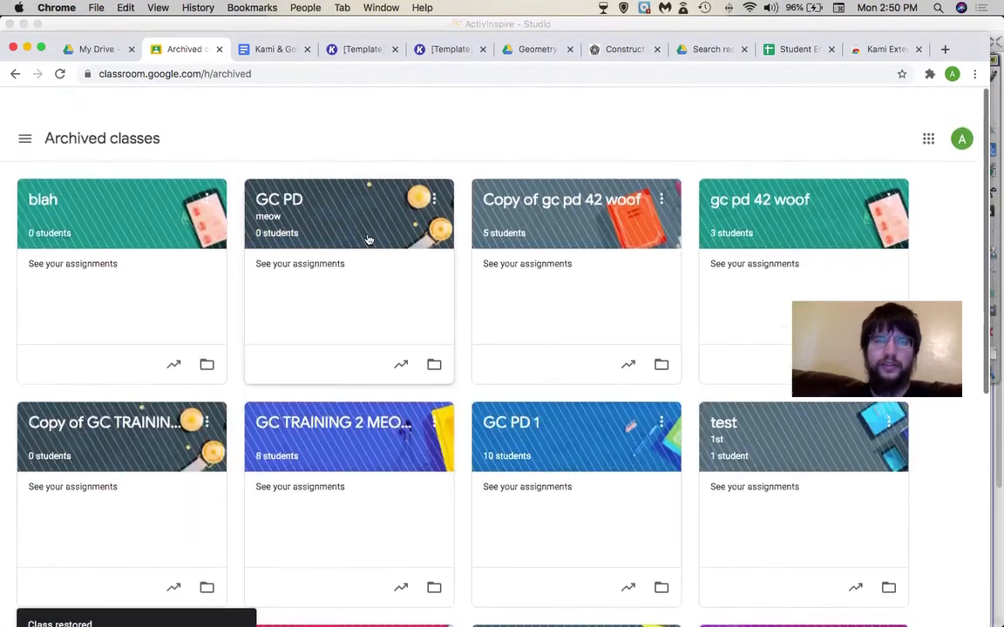
{"action": "left_click", "coordinate": [33, 117]}
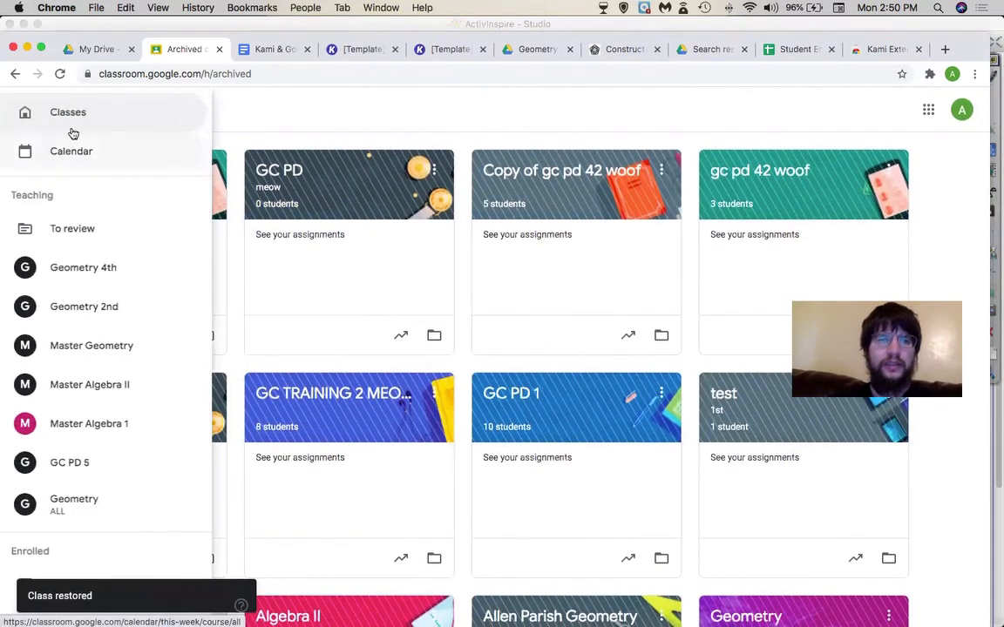
{"action": "left_click", "coordinate": [40, 127]}
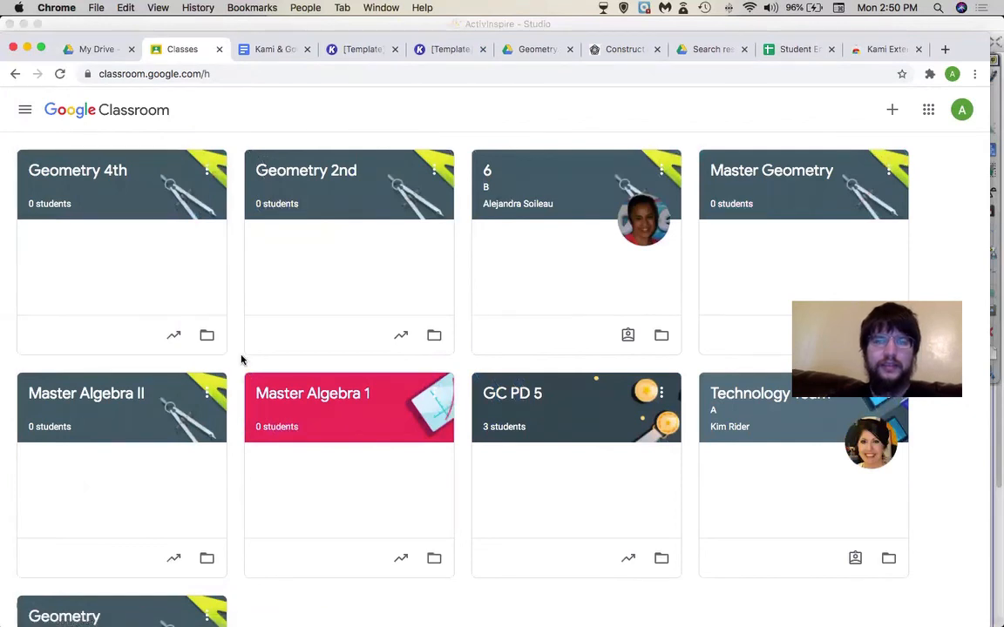
{"action": "scroll", "coordinate": [242, 360], "scroll_direction": "down", "scroll_amount": 3}
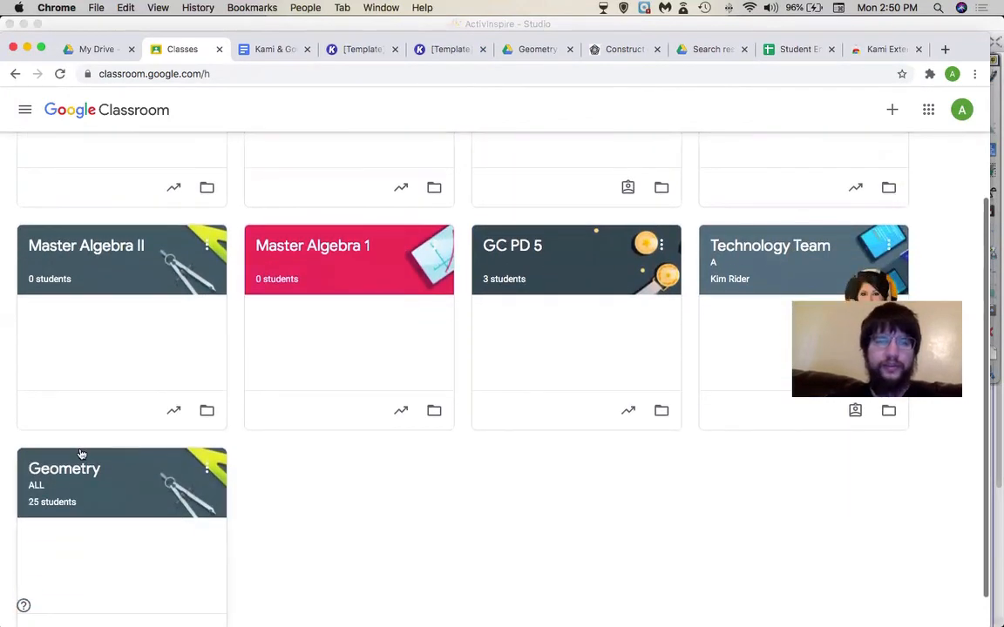
{"action": "left_click", "coordinate": [79, 452]}
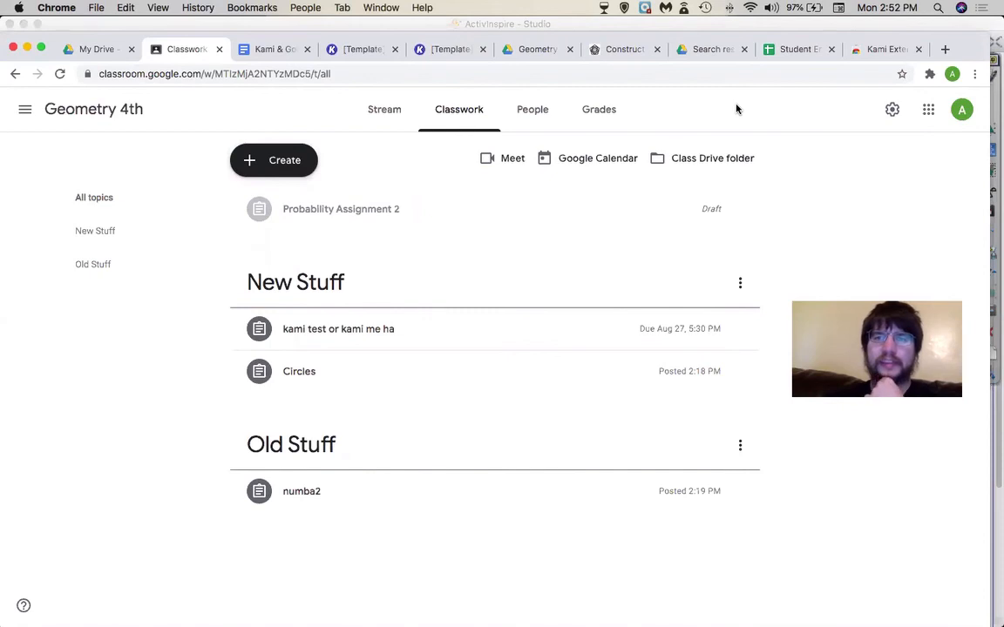
- Check the ActivInspire slides, then open the class Drive folder from Classwork
{"action": "key", "text": "super+Tab"}
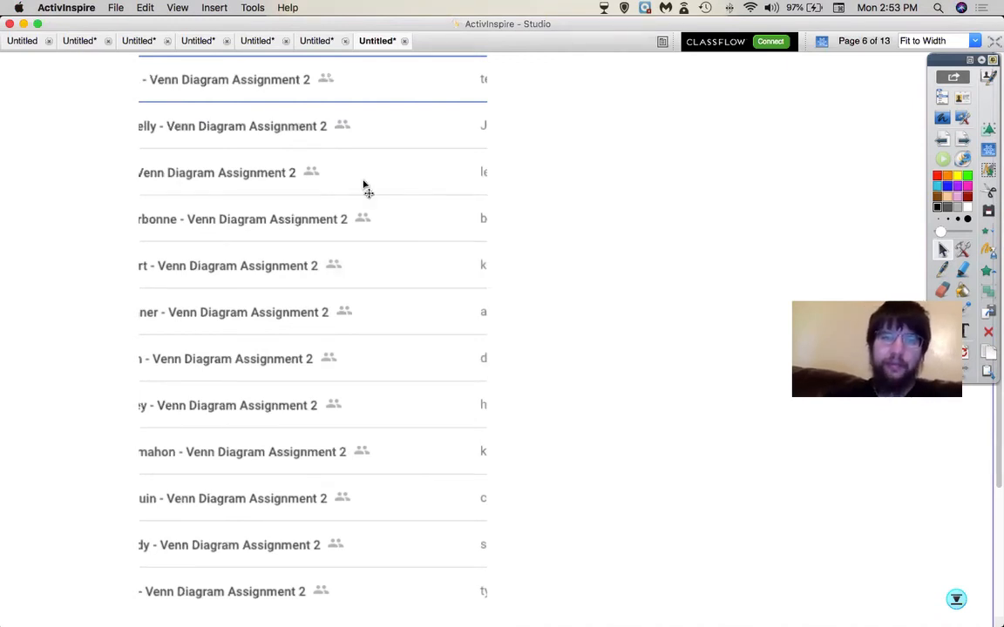
{"action": "key", "text": "super+Tab"}
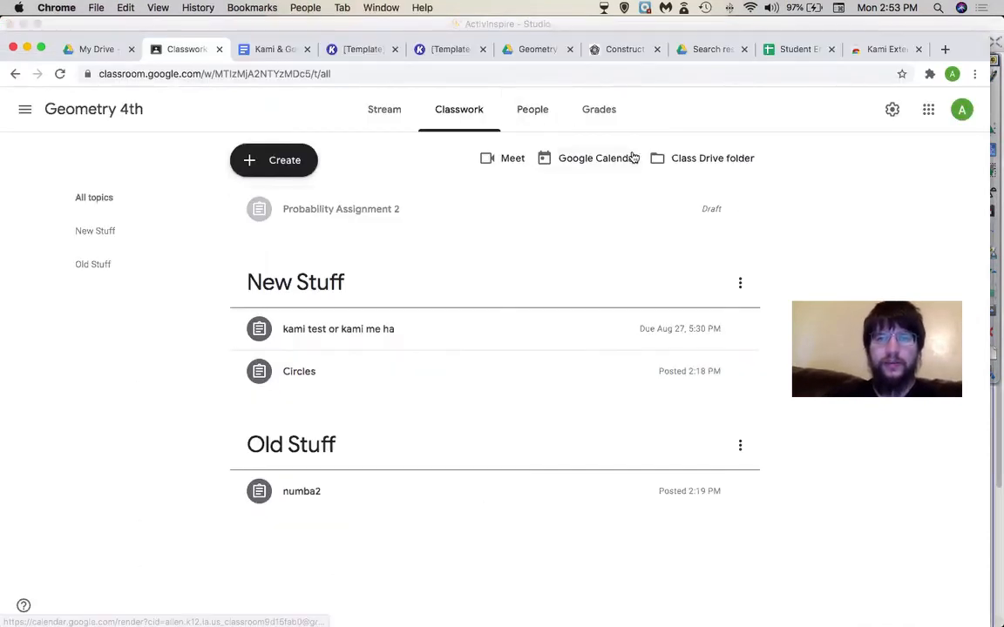
{"action": "left_click", "coordinate": [686, 157]}
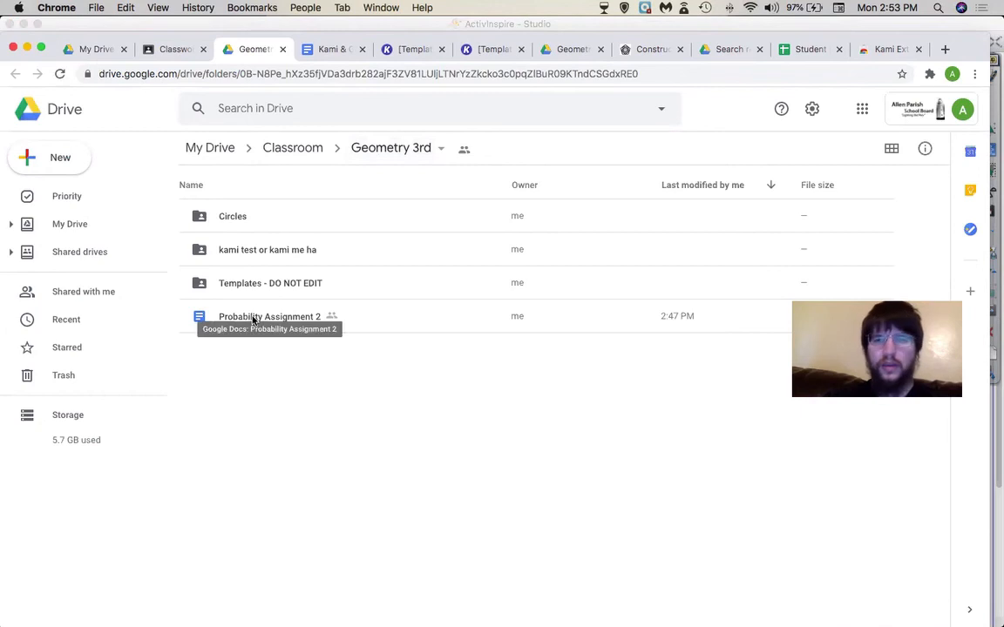
- Open the empty Circles folder in Drive, glancing at the ActivInspire slides
{"action": "double_click", "coordinate": [237, 224]}
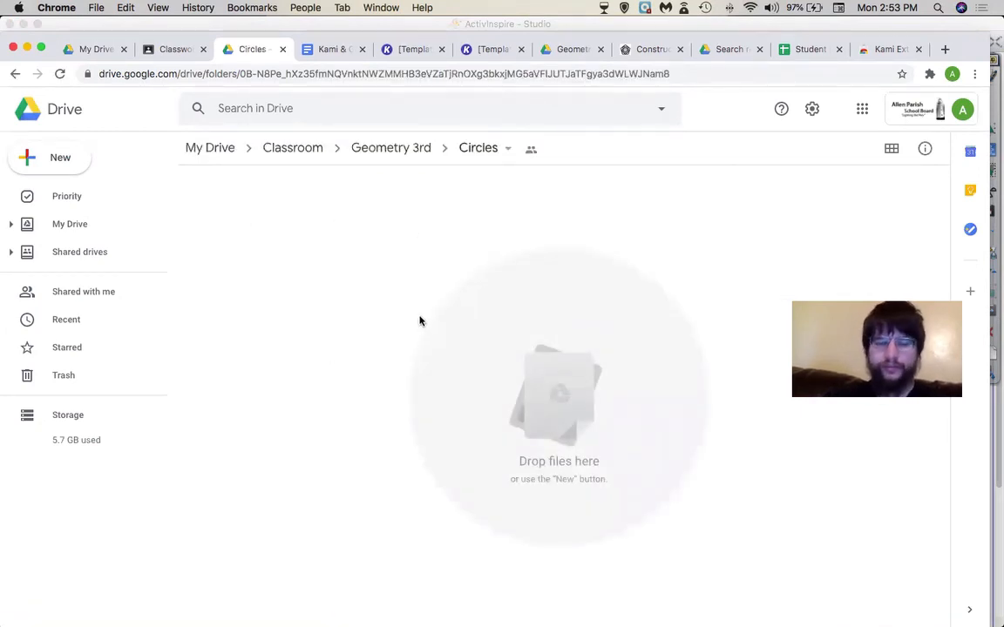
{"action": "key", "text": "super+Tab"}
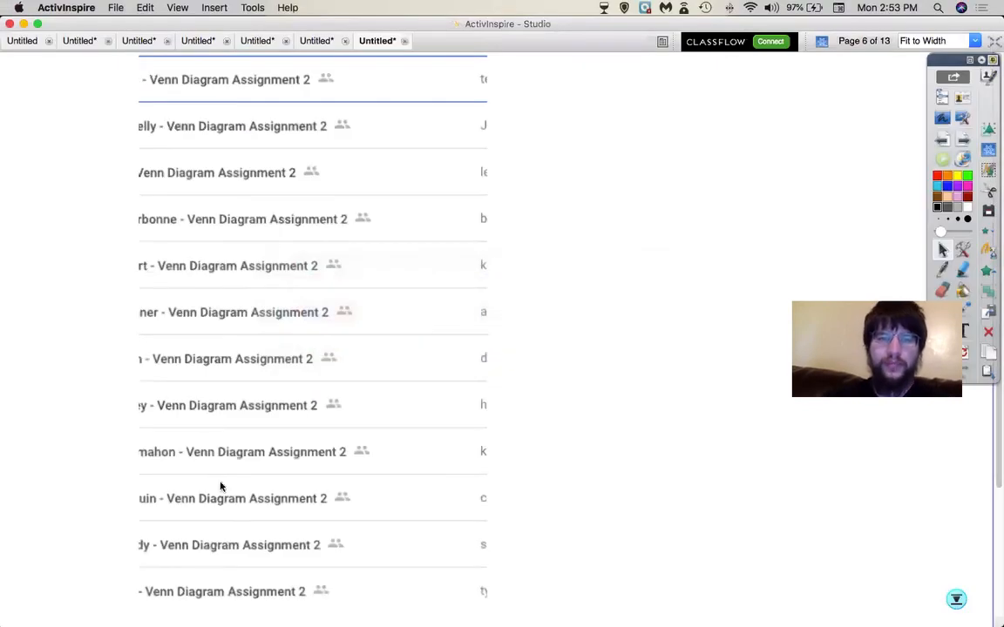
{"action": "key", "text": "super+Tab"}
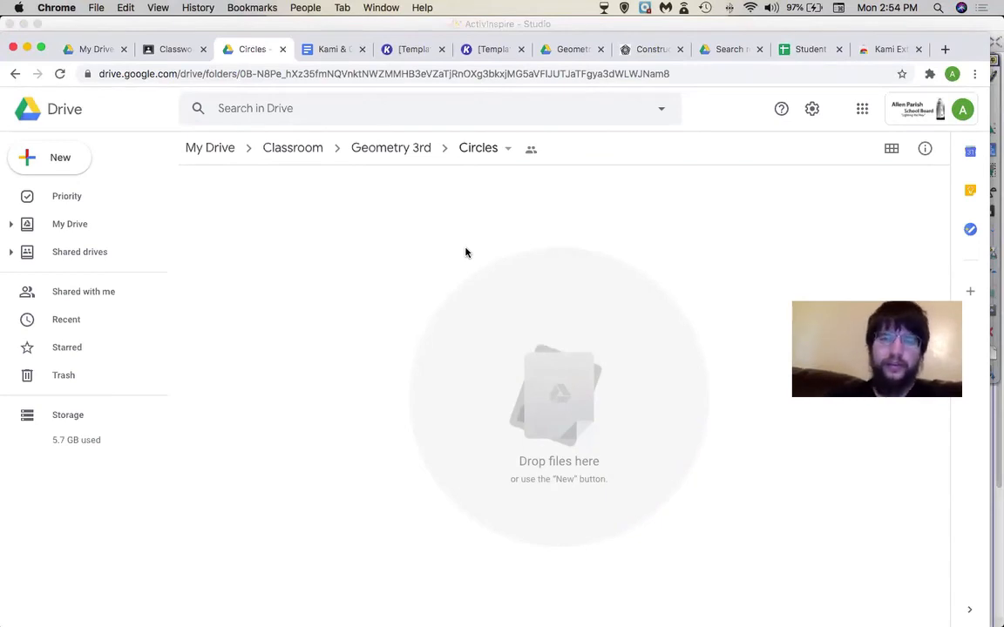
{"action": "key", "text": "super+Tab"}
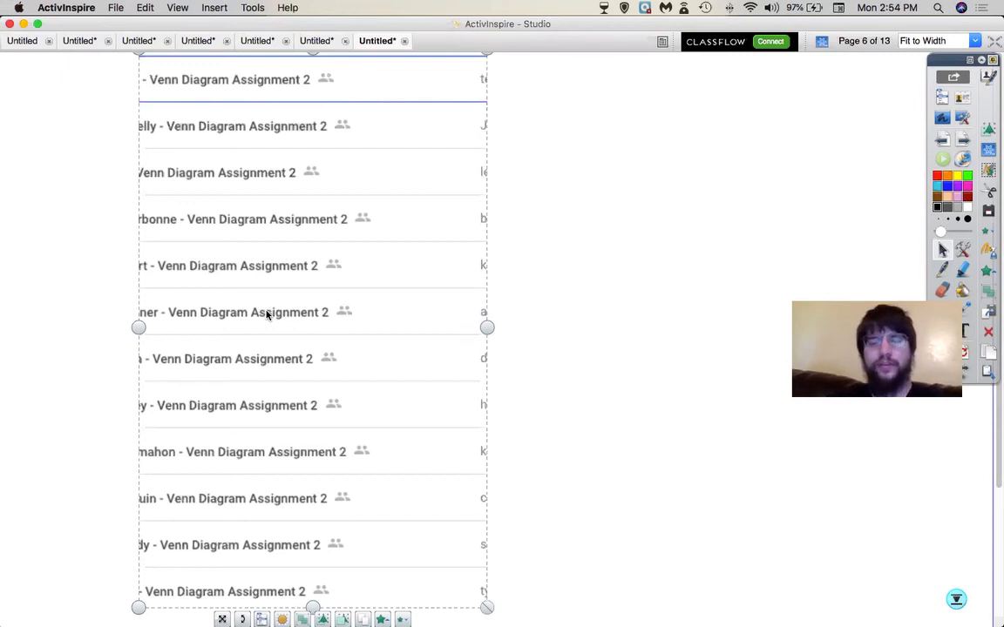
{"action": "key", "text": "super+Tab"}
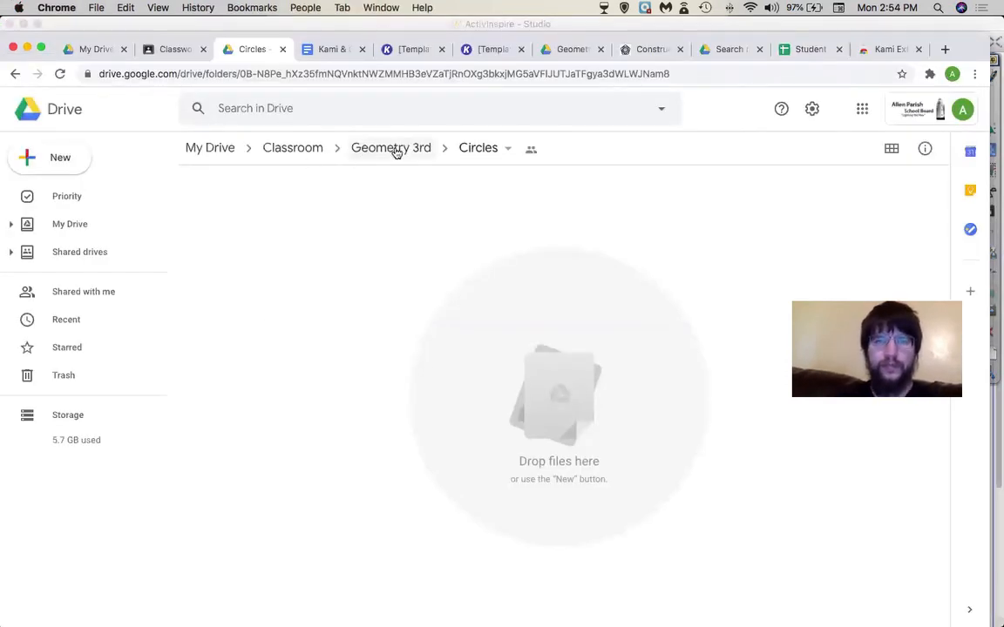
- Go up to the Classroom folder and look over the class folders
{"action": "left_click", "coordinate": [319, 150]}
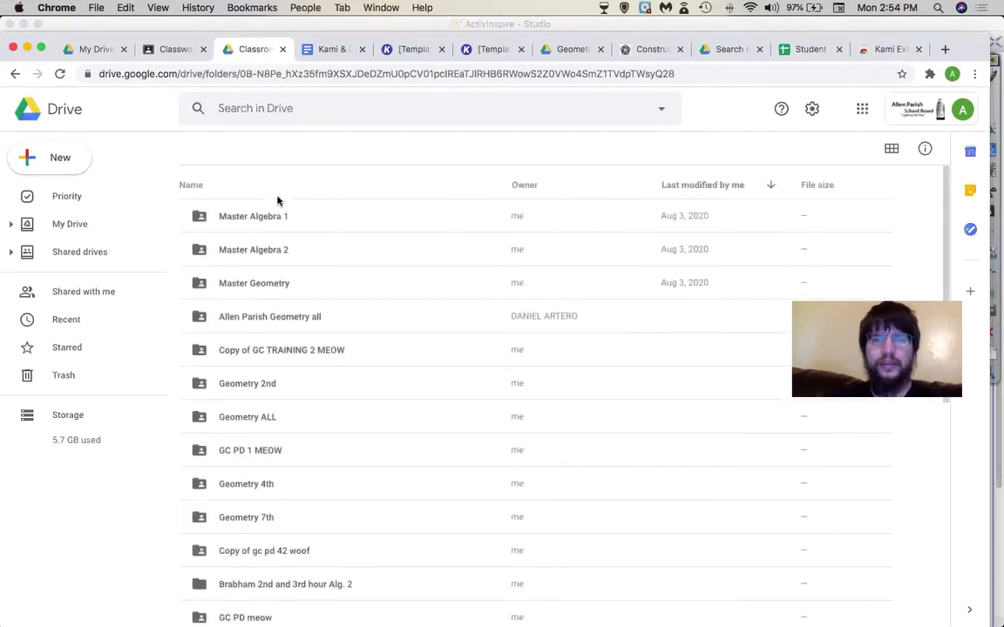
{"action": "scroll", "coordinate": [285, 427], "scroll_direction": "down", "scroll_amount": 5}
{"action": "scroll", "coordinate": [286, 426], "scroll_direction": "up", "scroll_amount": 3}
{"action": "scroll", "coordinate": [286, 426], "scroll_direction": "down", "scroll_amount": 3}
{"action": "scroll", "coordinate": [286, 427], "scroll_direction": "up", "scroll_amount": 6}
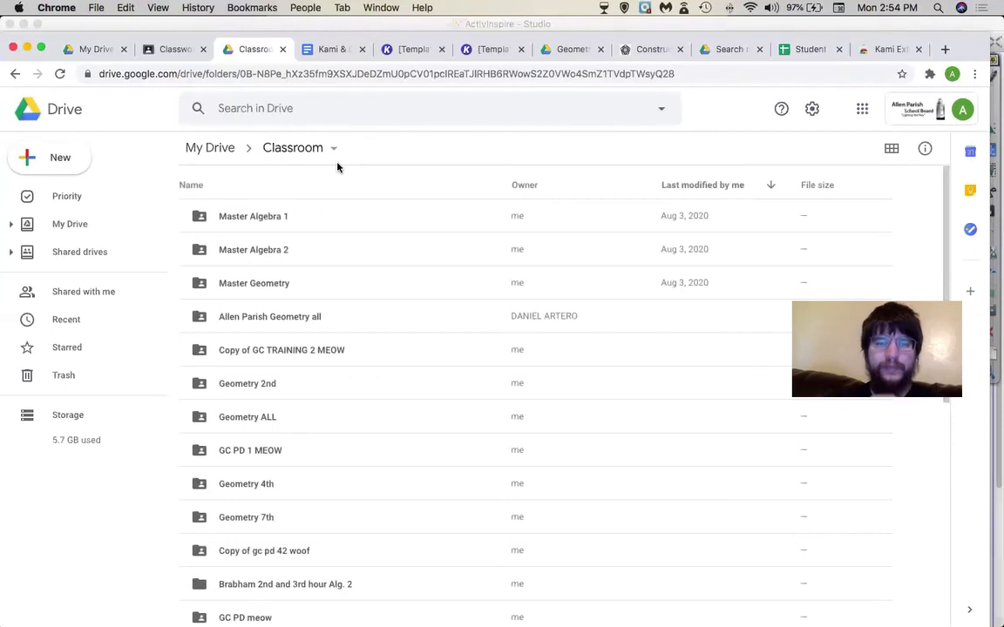
- Step the ActivInspire presentation back to the Creating an assignment slide
{"action": "key", "text": "super+Tab"}
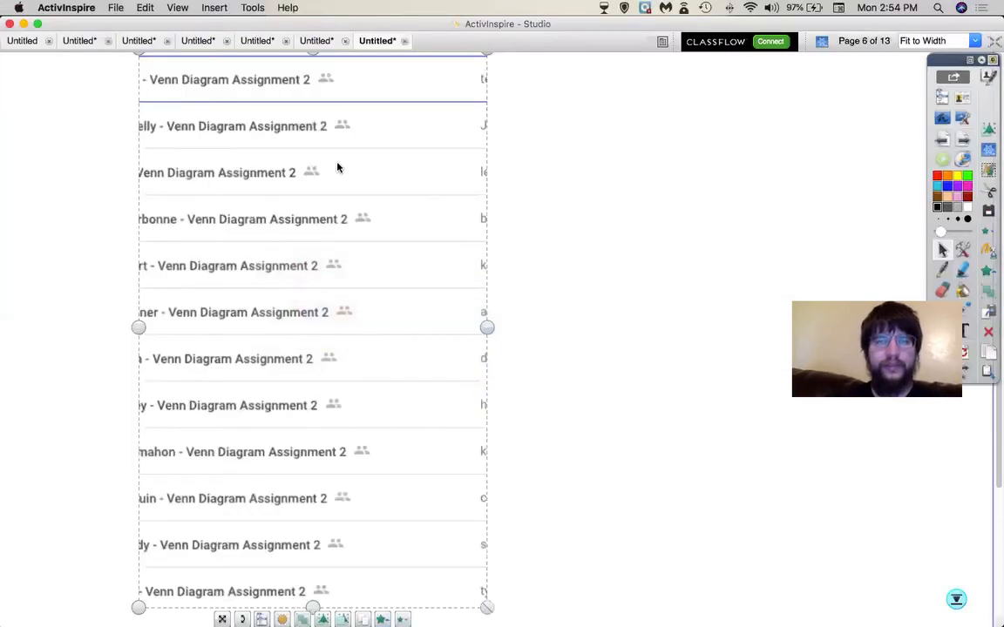
{"action": "left_click", "coordinate": [942, 140]}
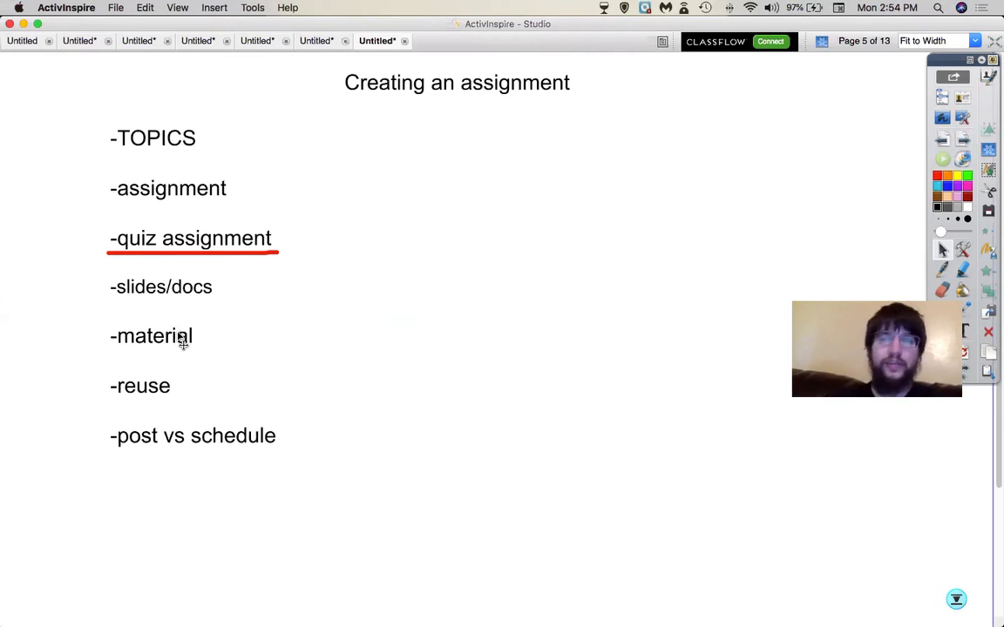
{"action": "key", "text": "super+Tab"}
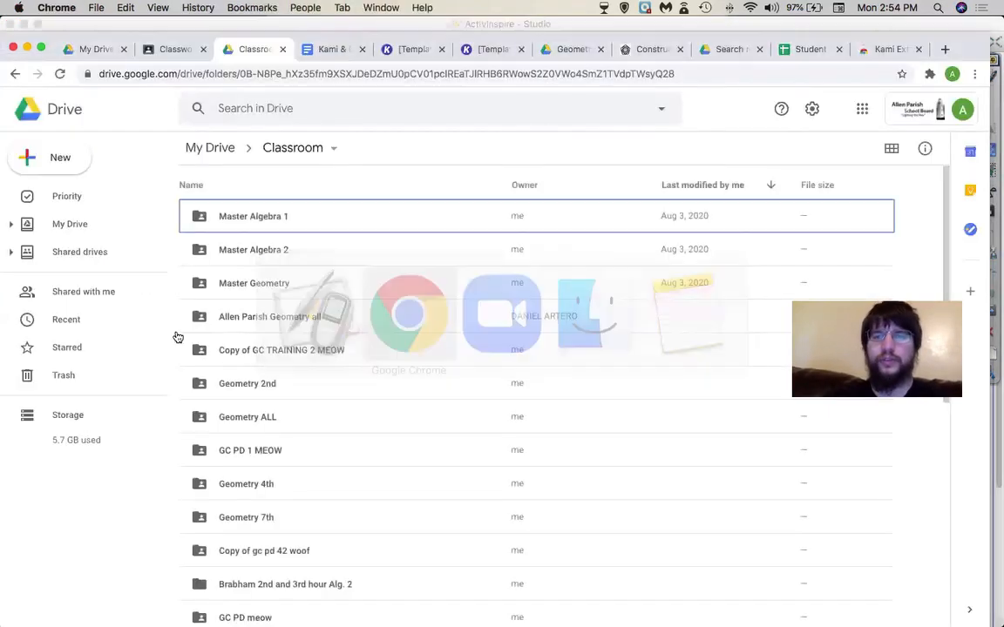
- Start a blank Material post in Geometry 4th and open a new browser tab
{"action": "left_click", "coordinate": [166, 52]}
{"action": "left_click", "coordinate": [270, 159]}
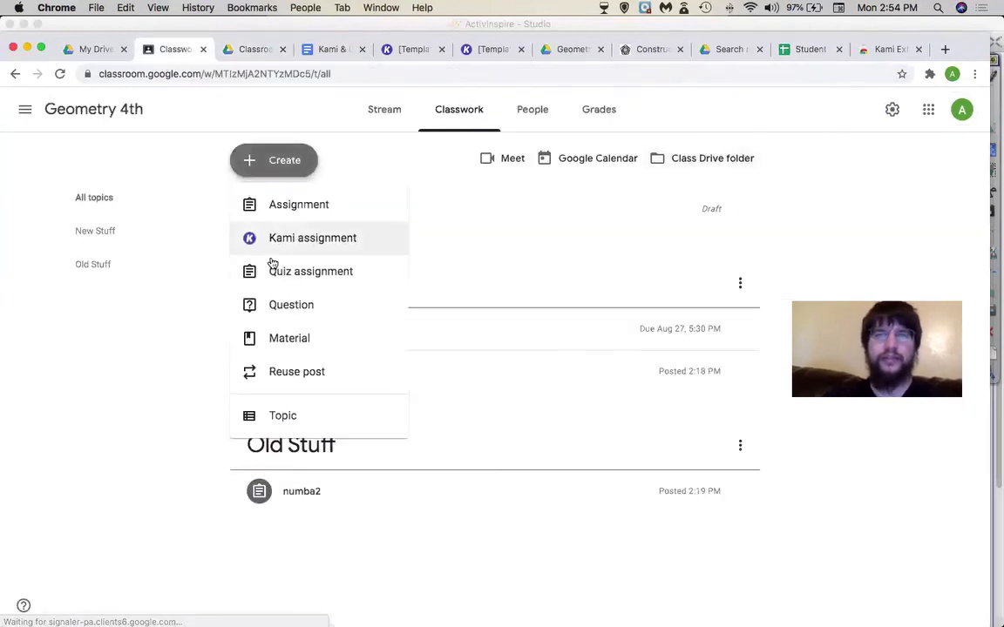
{"action": "left_click", "coordinate": [267, 334]}
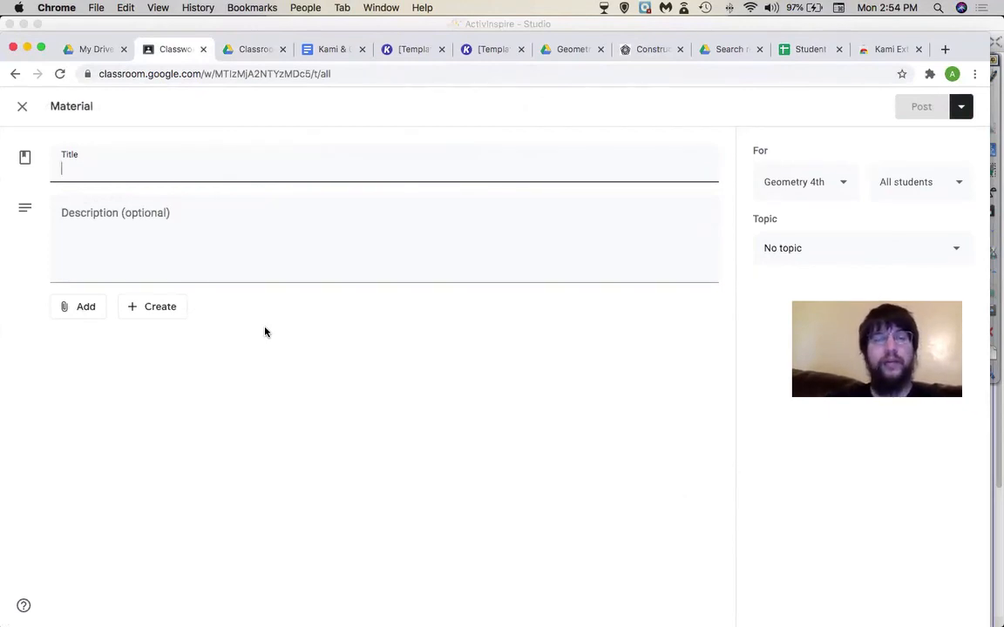
{"action": "left_click", "coordinate": [93, 313]}
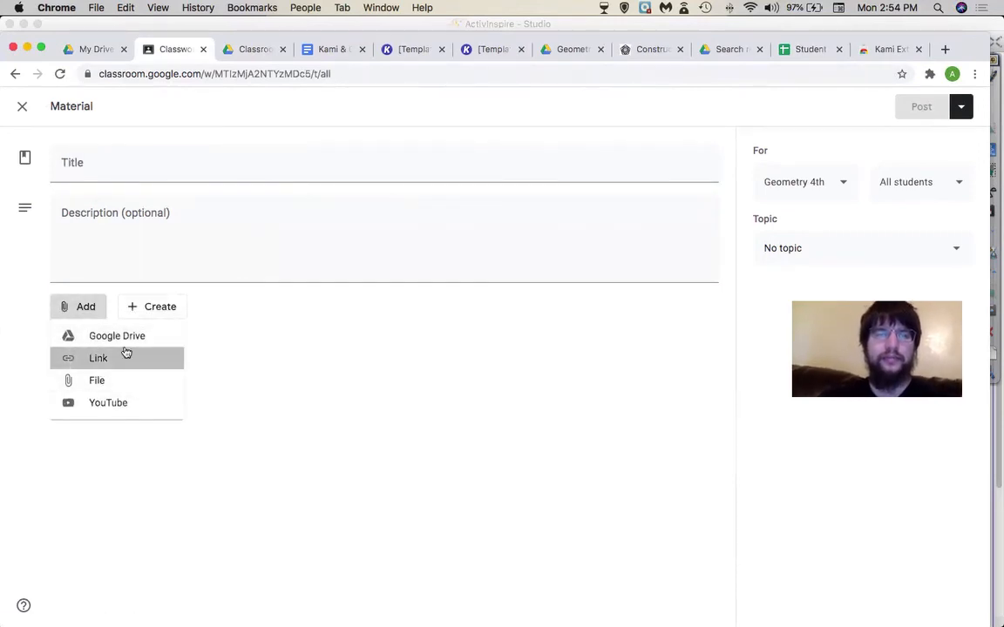
{"action": "left_click", "coordinate": [125, 358]}
{"action": "key", "text": "Escape"}
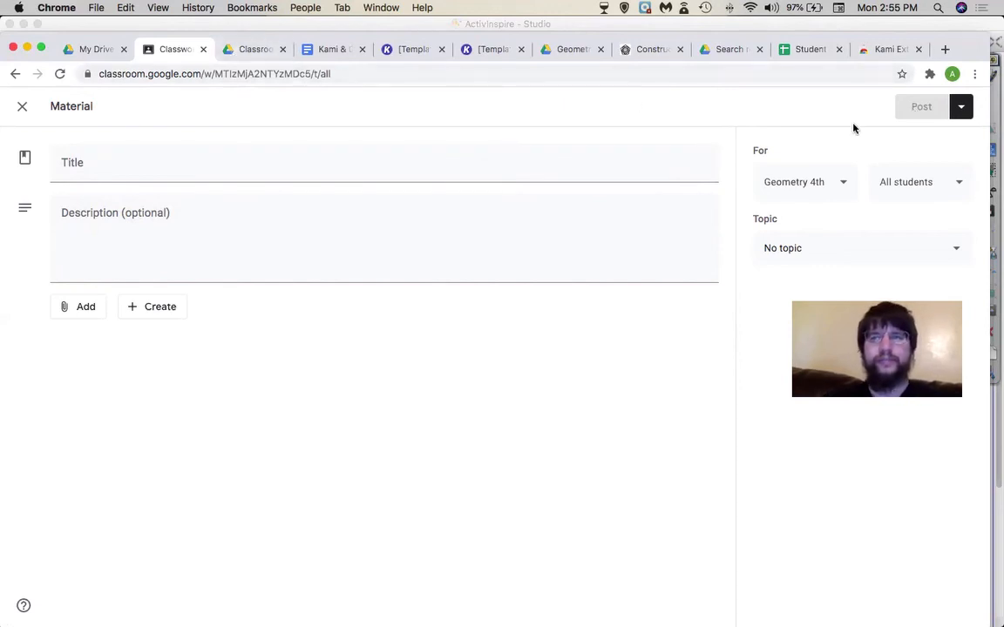
{"action": "left_click", "coordinate": [944, 49]}
- On whiteboard.fi, create a class under the teacher's name with the waiting room lobby enabled
{"action": "type", "text": "whiteboard."}
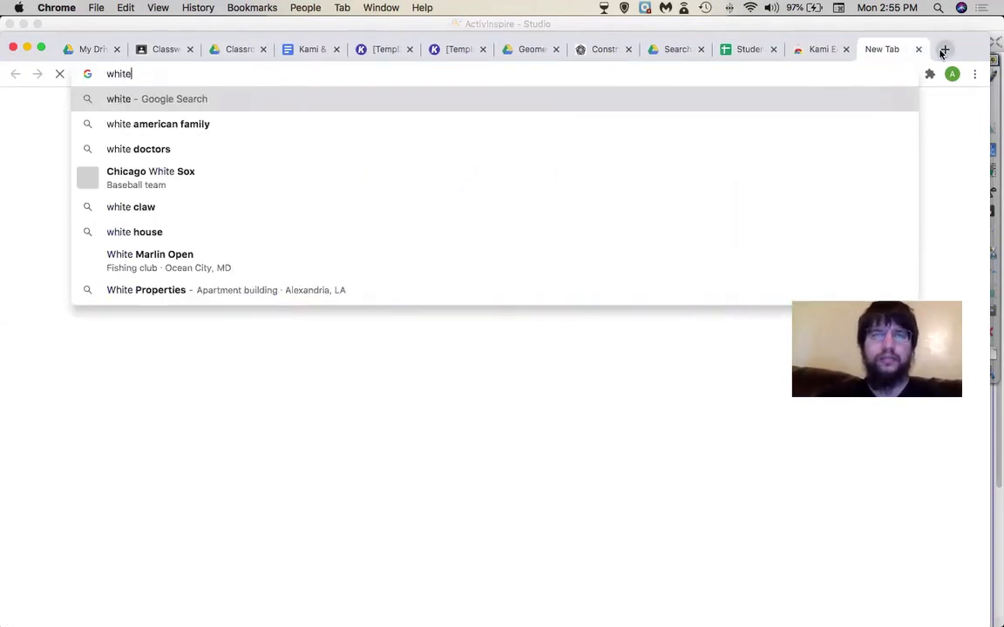
{"action": "type", "text": "fi"}
{"action": "key", "text": "Return"}
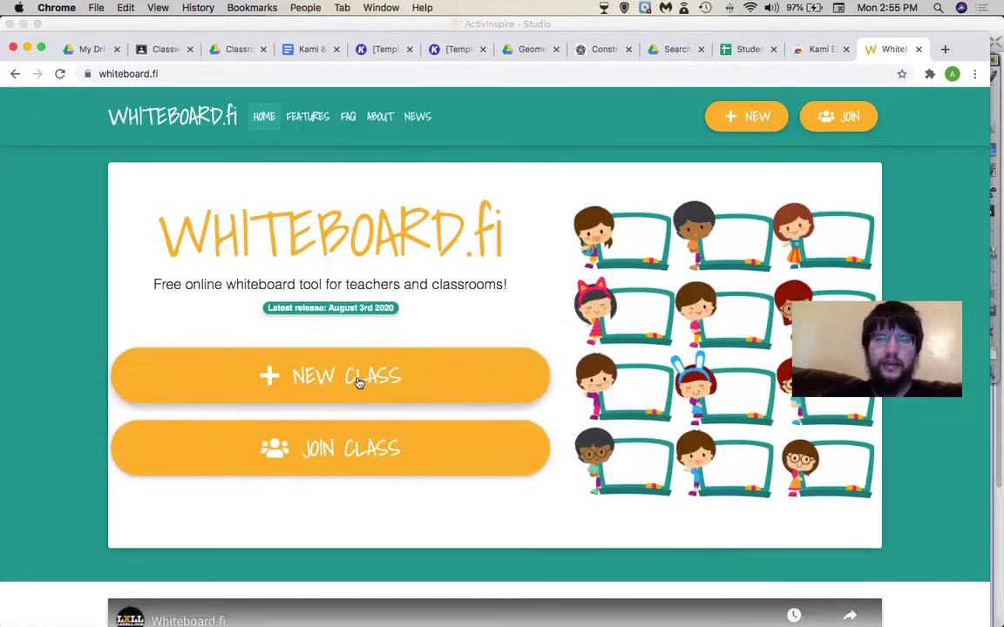
{"action": "left_click", "coordinate": [357, 382]}
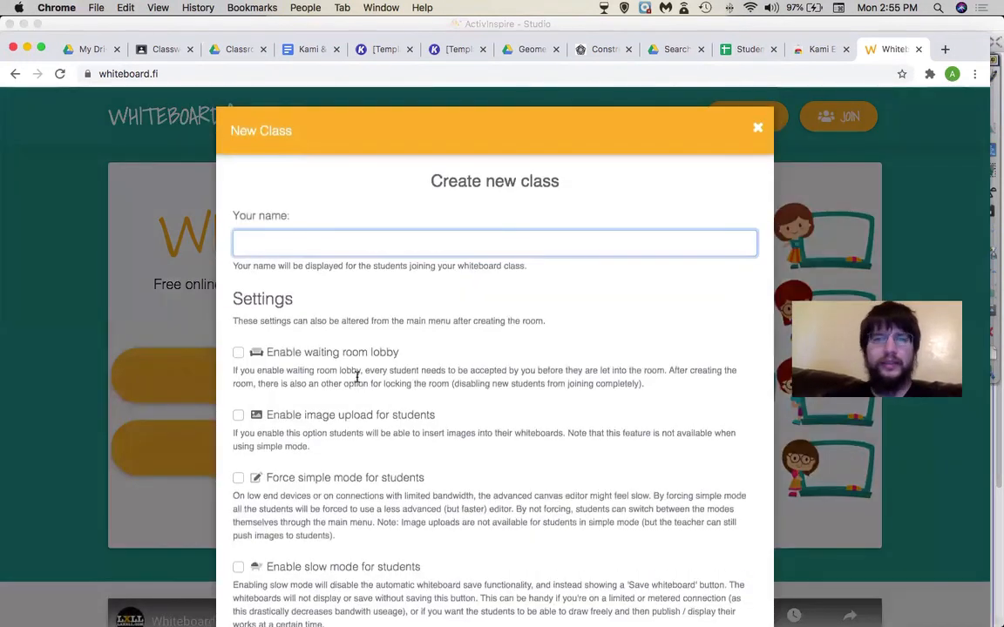
{"action": "type", "text": "anthony soileau"}
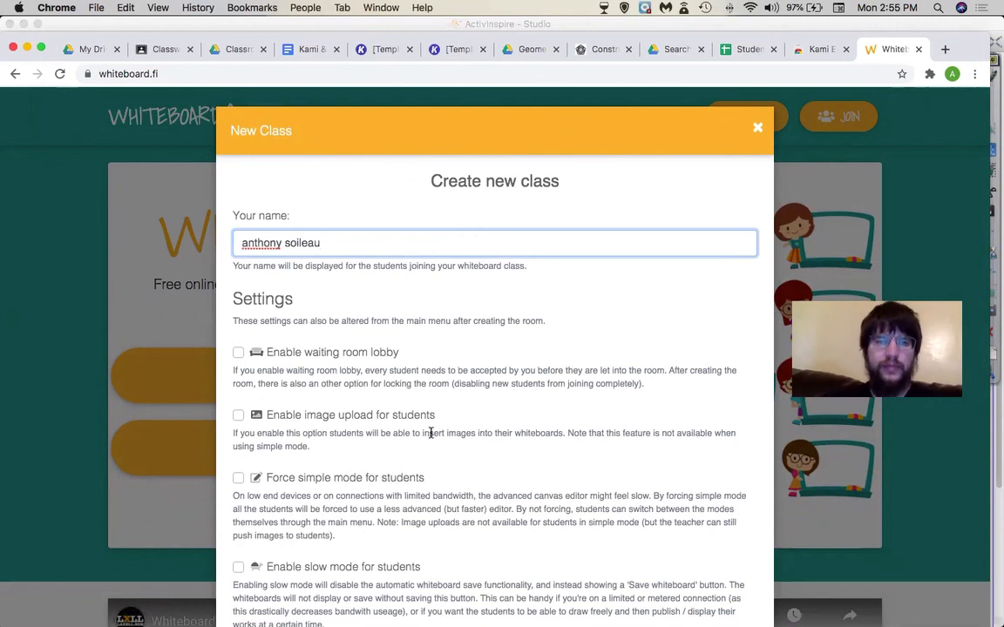
{"action": "scroll", "coordinate": [455, 430], "scroll_direction": "down", "scroll_amount": 3}
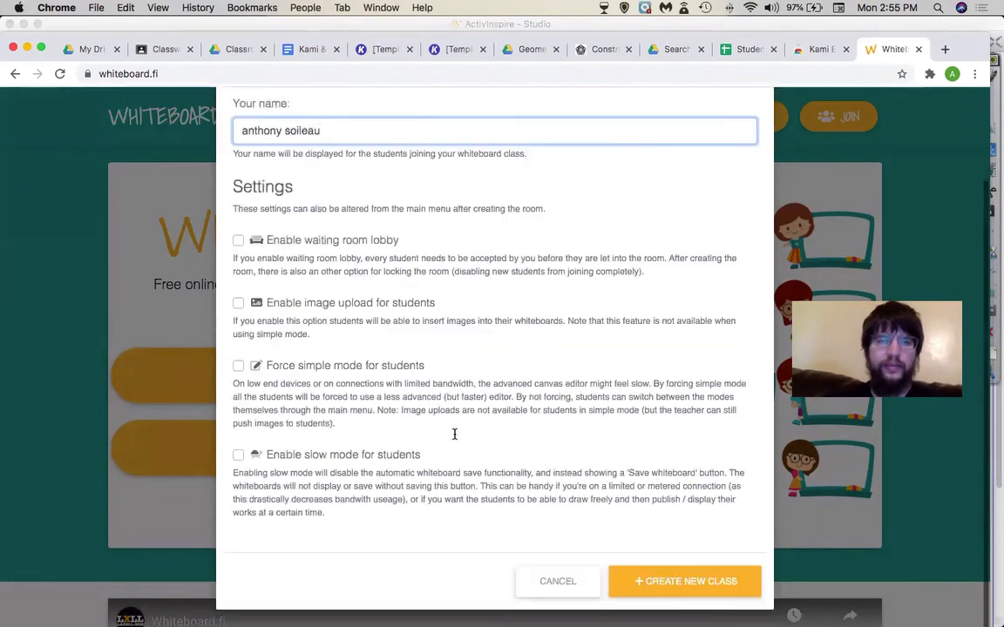
{"action": "left_click", "coordinate": [233, 250]}
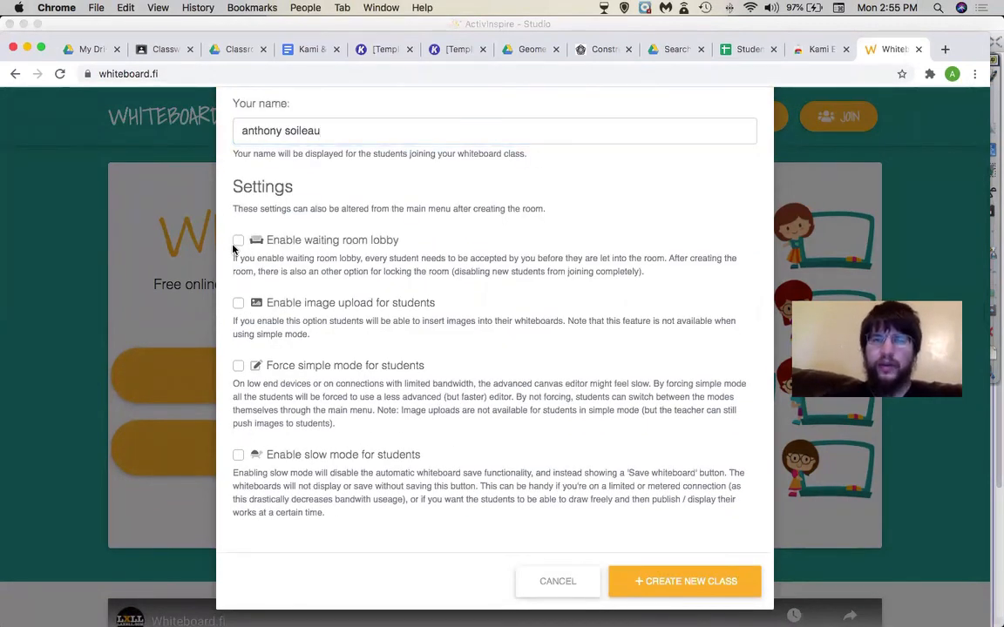
{"action": "left_click", "coordinate": [238, 243]}
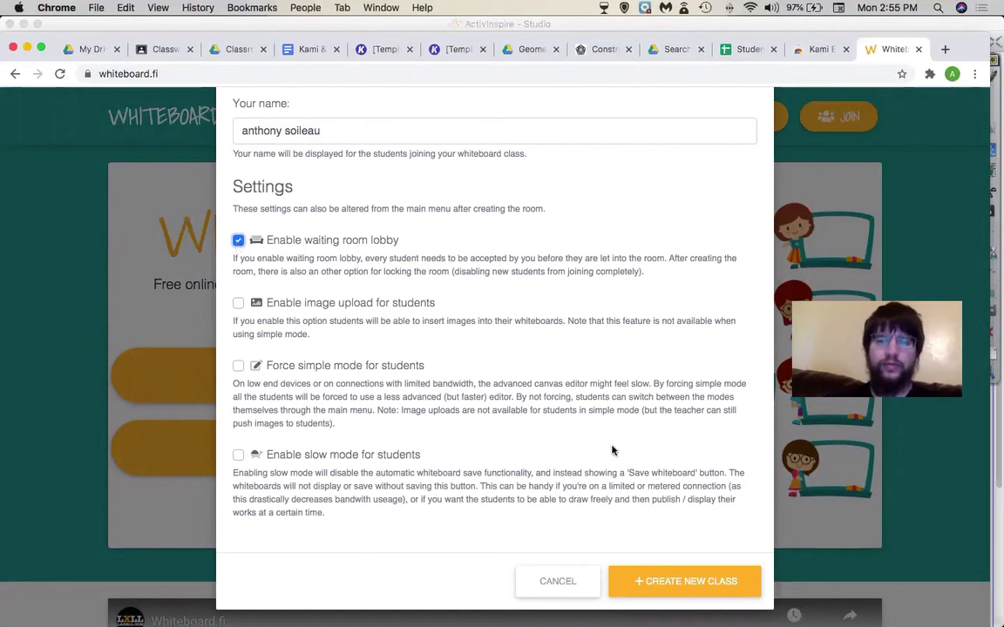
{"action": "left_click", "coordinate": [644, 585]}
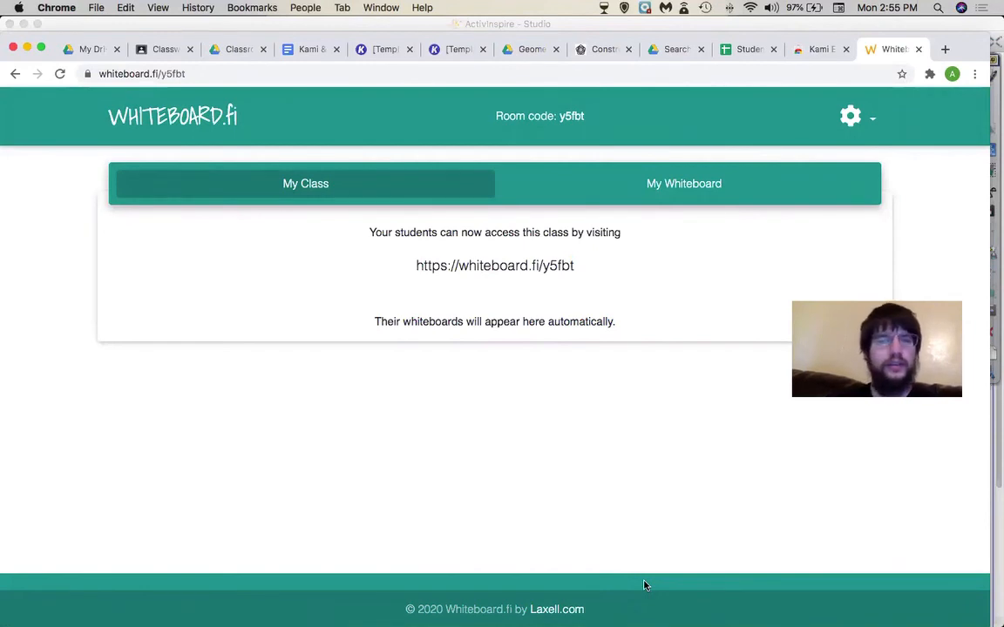
- Write 3x+2=5 freehand on the teacher's own whiteboard
{"action": "left_click", "coordinate": [589, 192]}
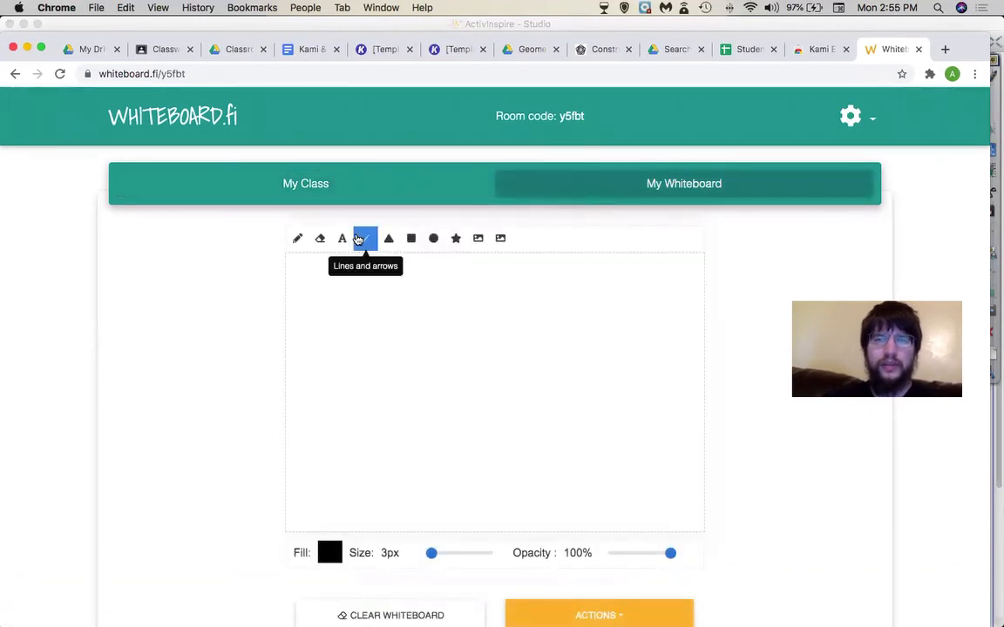
{"action": "left_click", "coordinate": [297, 238]}
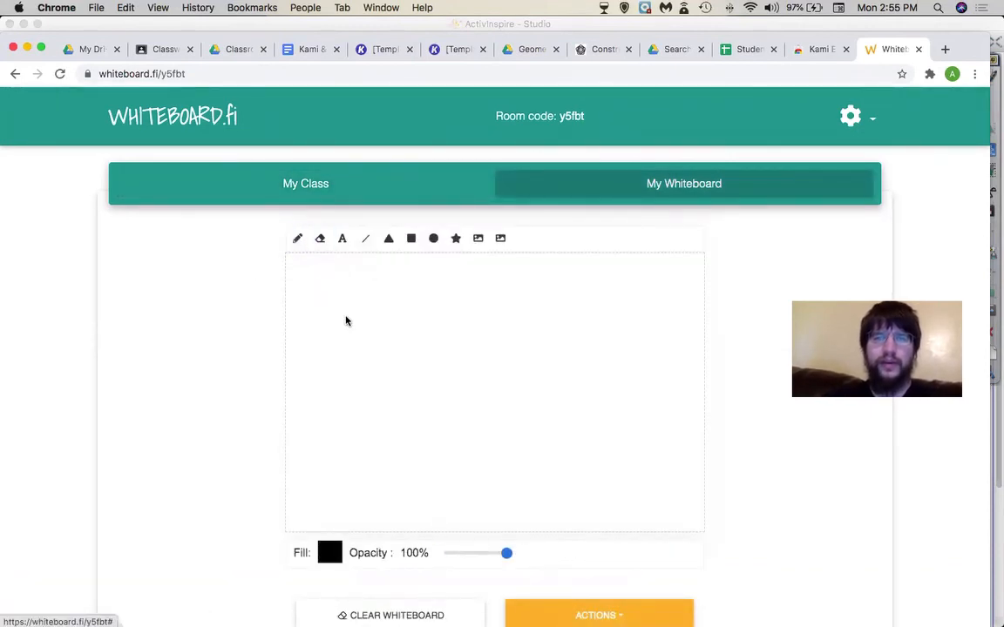
{"action": "left_click", "coordinate": [300, 243]}
{"action": "mouse_move", "coordinate": [332, 305]}
{"action": "left_mouse_down"}
{"action": "mouse_move", "coordinate": [357, 297]}
{"action": "mouse_move", "coordinate": [346, 381]}
{"action": "left_mouse_up"}
{"action": "mouse_move", "coordinate": [403, 345]}
{"action": "left_mouse_down"}
{"action": "mouse_move", "coordinate": [456, 370]}
{"action": "mouse_move", "coordinate": [506, 360]}
{"action": "mouse_move", "coordinate": [482, 390]}
{"action": "left_mouse_up"}
{"action": "left_click_drag", "start_coordinate": [501, 332], "coordinate": [566, 384]}
{"action": "mouse_move", "coordinate": [577, 342]}
{"action": "left_mouse_down"}
{"action": "mouse_move", "coordinate": [623, 341]}
{"action": "mouse_move", "coordinate": [617, 359]}
{"action": "left_mouse_up"}
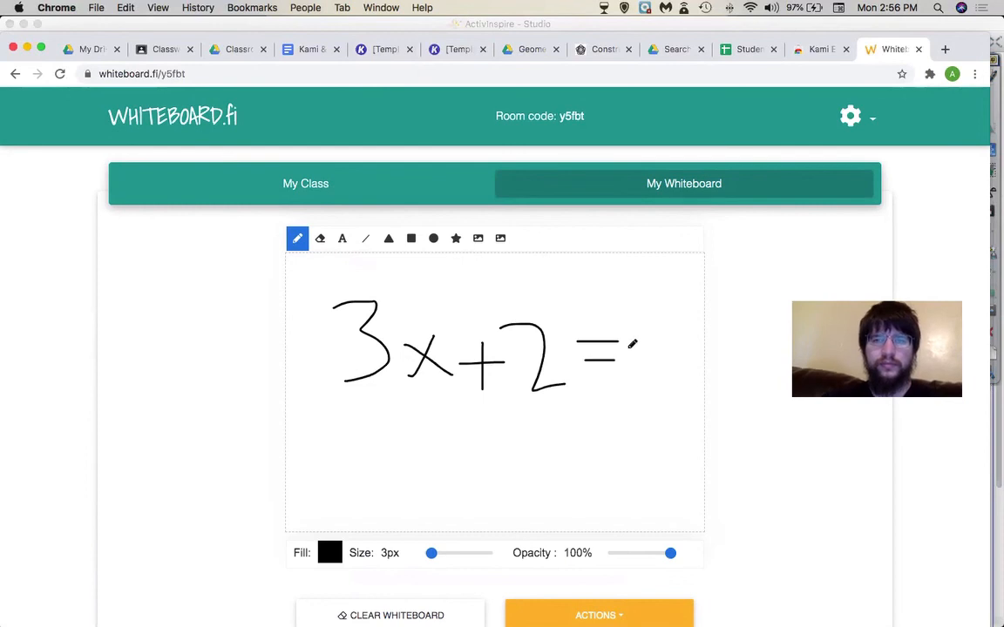
{"action": "left_click_drag", "start_coordinate": [645, 311], "coordinate": [639, 393]}
{"action": "left_click_drag", "start_coordinate": [637, 309], "coordinate": [668, 307]}
- Push the whiteboard to all students
{"action": "scroll", "coordinate": [237, 487], "scroll_direction": "down", "scroll_amount": 1}
{"action": "scroll", "coordinate": [237, 487], "scroll_direction": "down", "scroll_amount": 3}
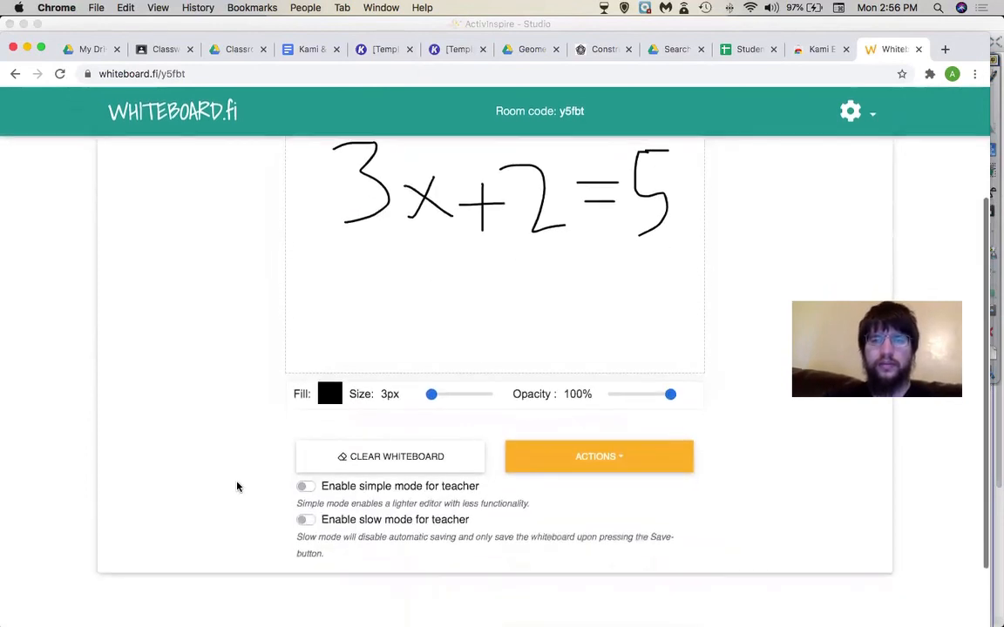
{"action": "left_click", "coordinate": [546, 451]}
{"action": "left_click", "coordinate": [547, 488]}
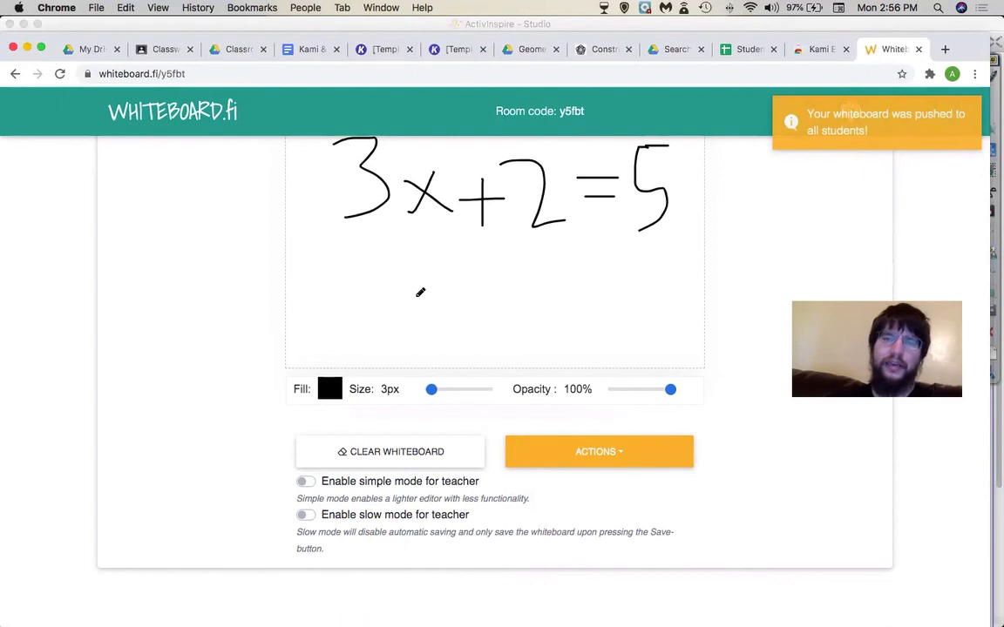
- Select and copy the class access link, then return to the Classroom material form
{"action": "scroll", "coordinate": [354, 251], "scroll_direction": "up", "scroll_amount": 3}
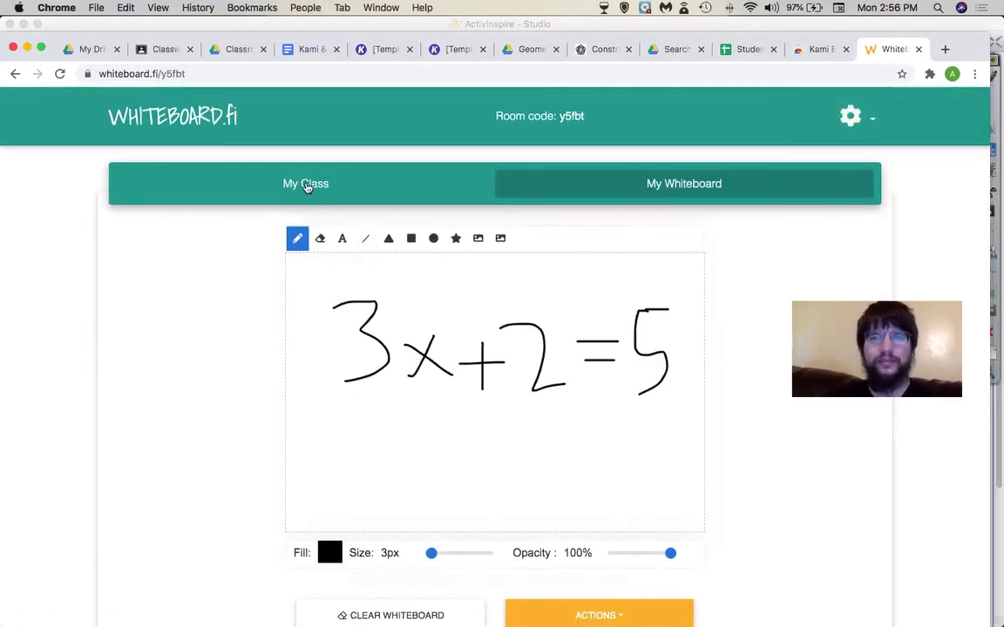
{"action": "left_click", "coordinate": [307, 186]}
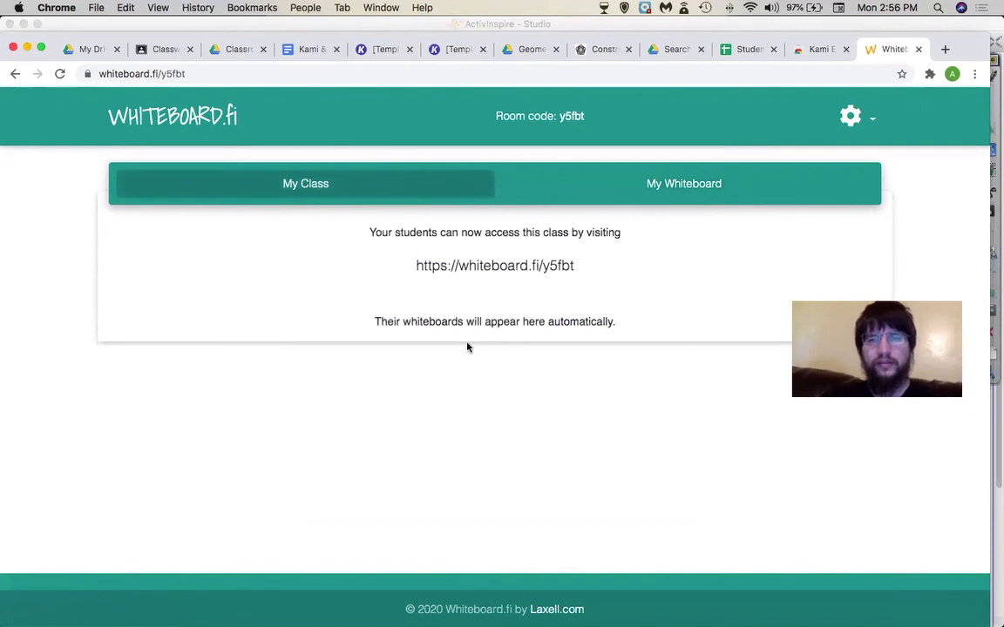
{"action": "left_click_drag", "start_coordinate": [593, 276], "coordinate": [415, 278]}
{"action": "left_click", "coordinate": [415, 279]}
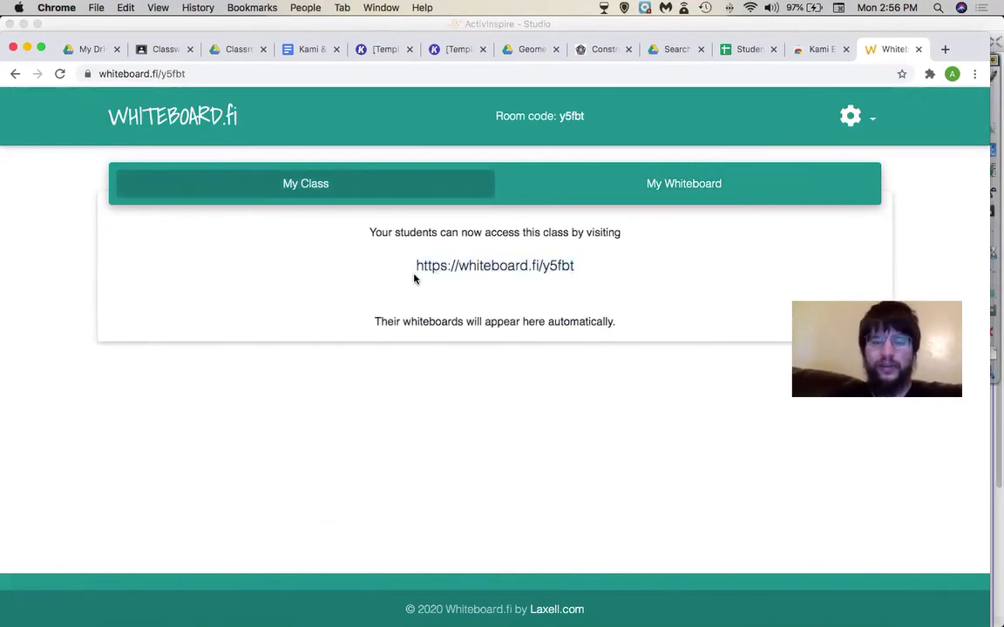
{"action": "mouse_move", "coordinate": [419, 271]}
{"action": "left_mouse_down"}
{"action": "mouse_move", "coordinate": [550, 277]}
{"action": "mouse_move", "coordinate": [406, 271]}
{"action": "left_mouse_up"}
{"action": "key", "text": "super+c"}
{"action": "left_click", "coordinate": [565, 270]}
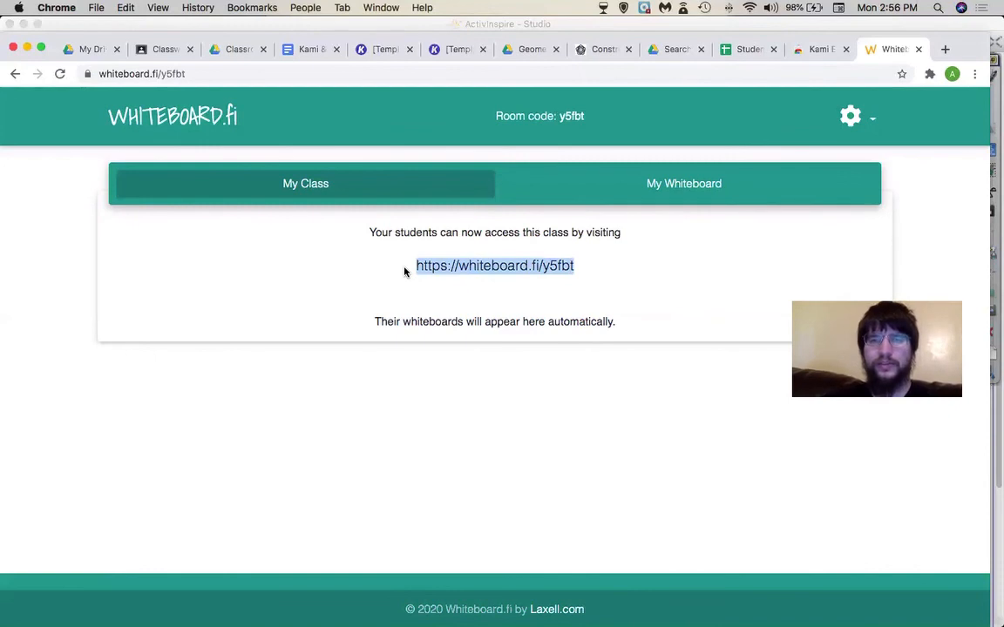
{"action": "left_click", "coordinate": [161, 50]}
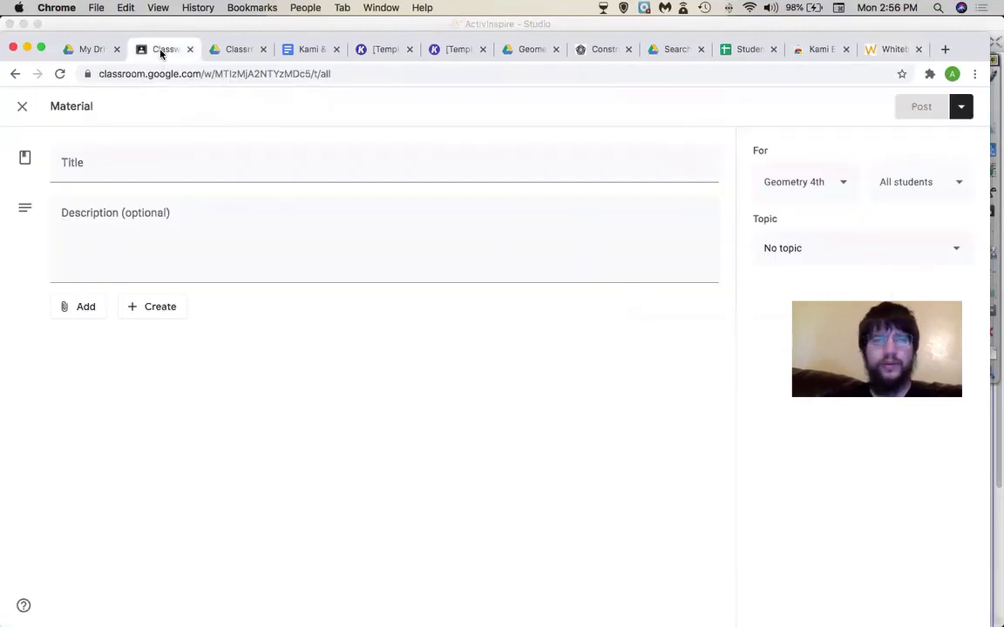
{"action": "left_click", "coordinate": [110, 168]}
{"action": "type", "text": "W"}
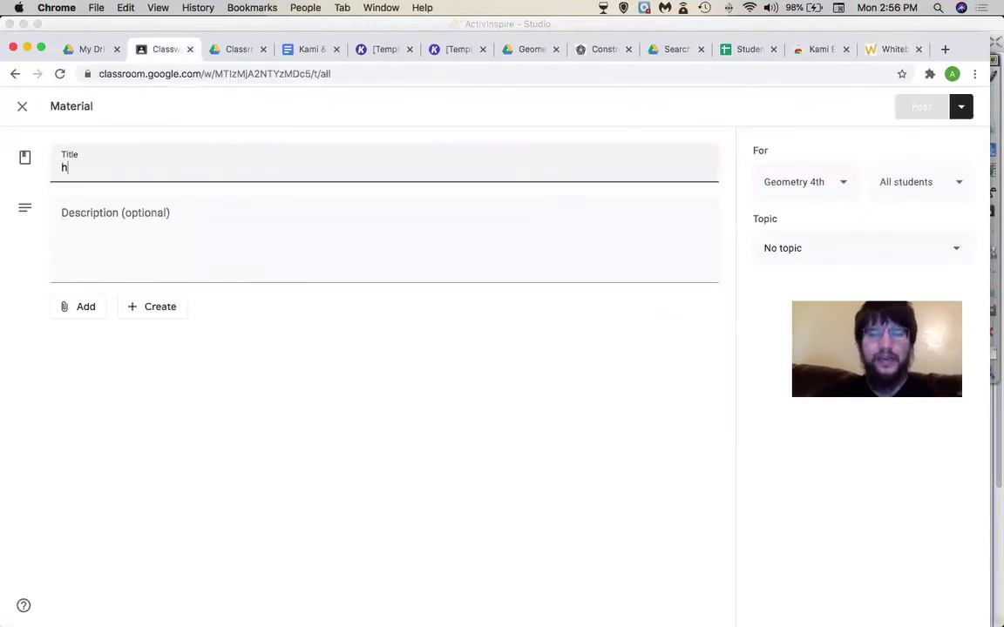
{"action": "type", "text": "hiteboard"}
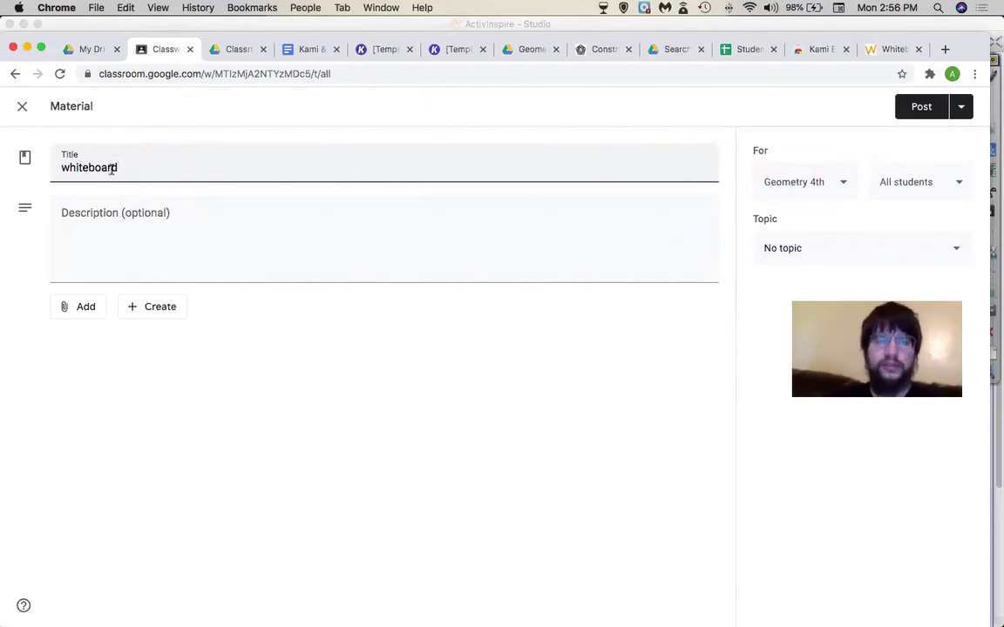
{"action": "left_click", "coordinate": [87, 306]}
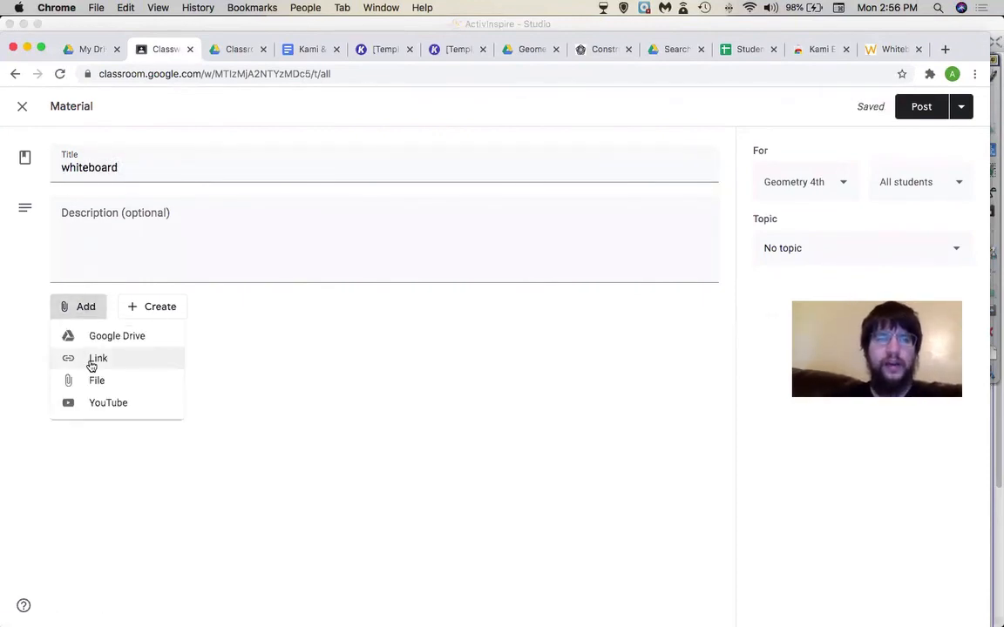
{"action": "left_click", "coordinate": [94, 360]}
{"action": "key", "text": "super+v"}
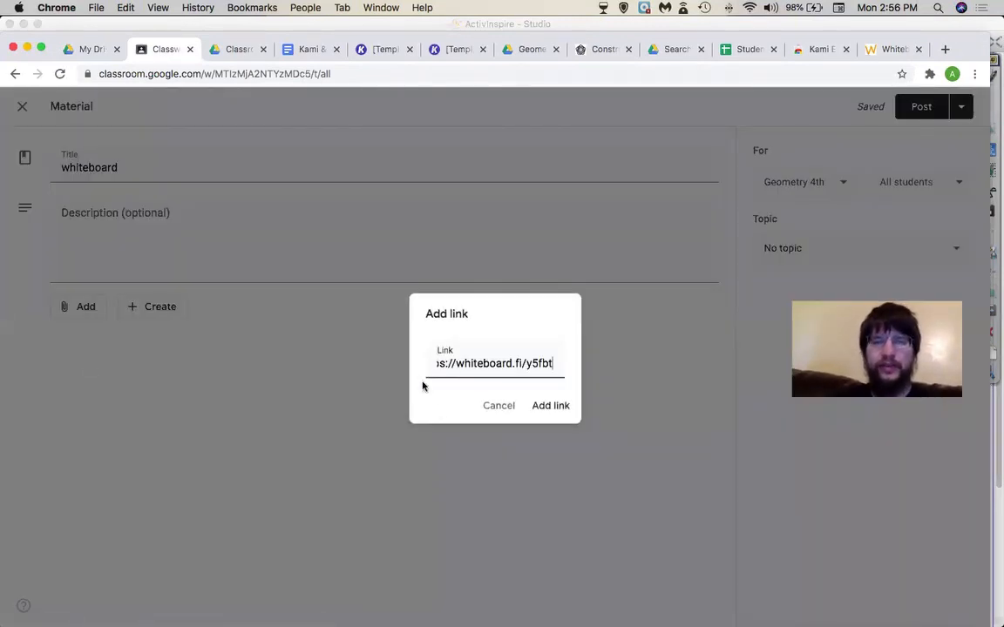
{"action": "left_click", "coordinate": [534, 409]}
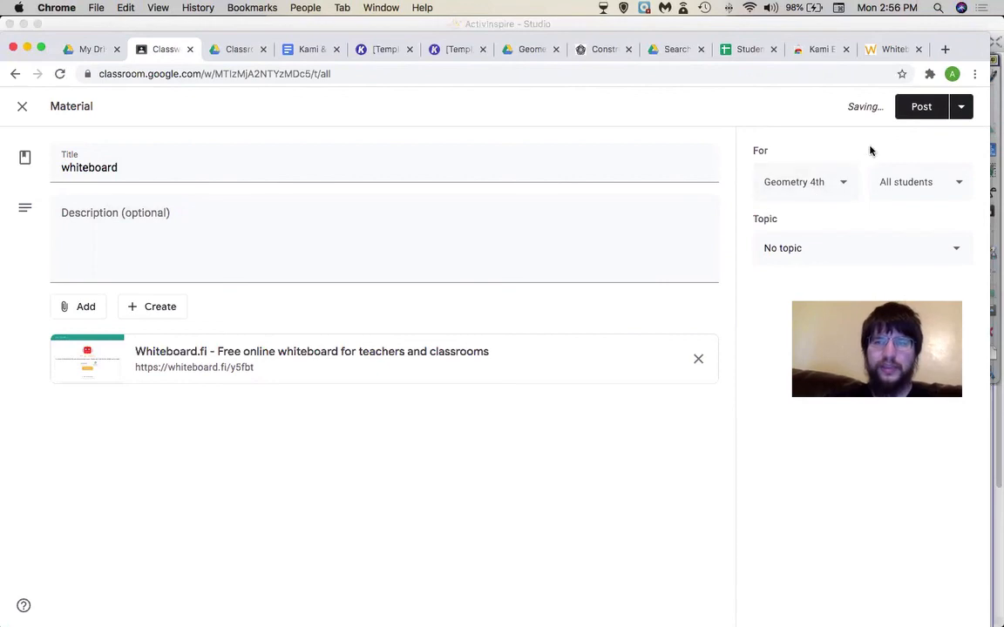
{"action": "left_click", "coordinate": [911, 107]}
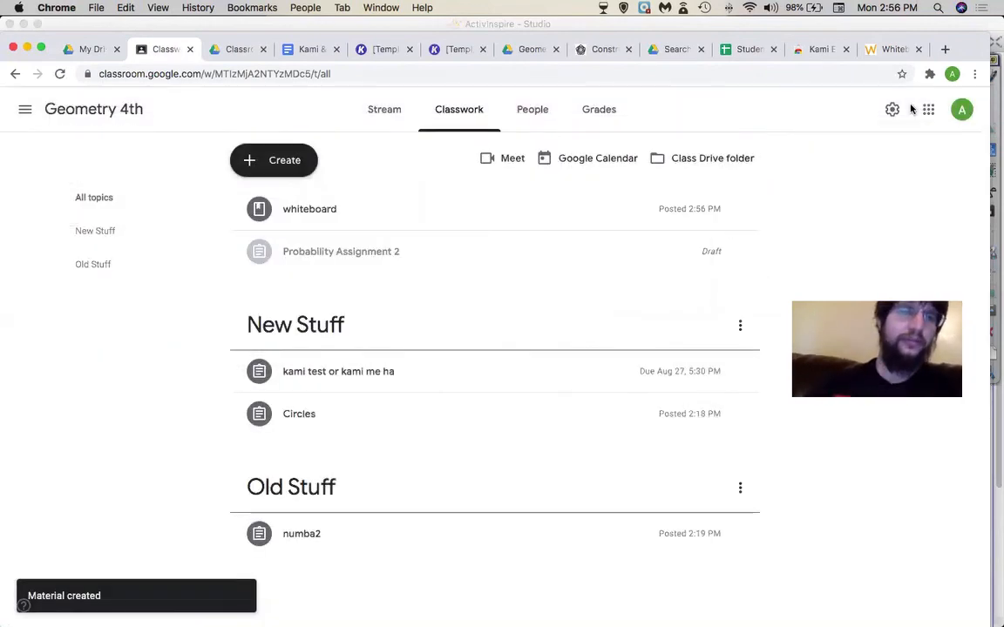
{"action": "left_click", "coordinate": [300, 210]}
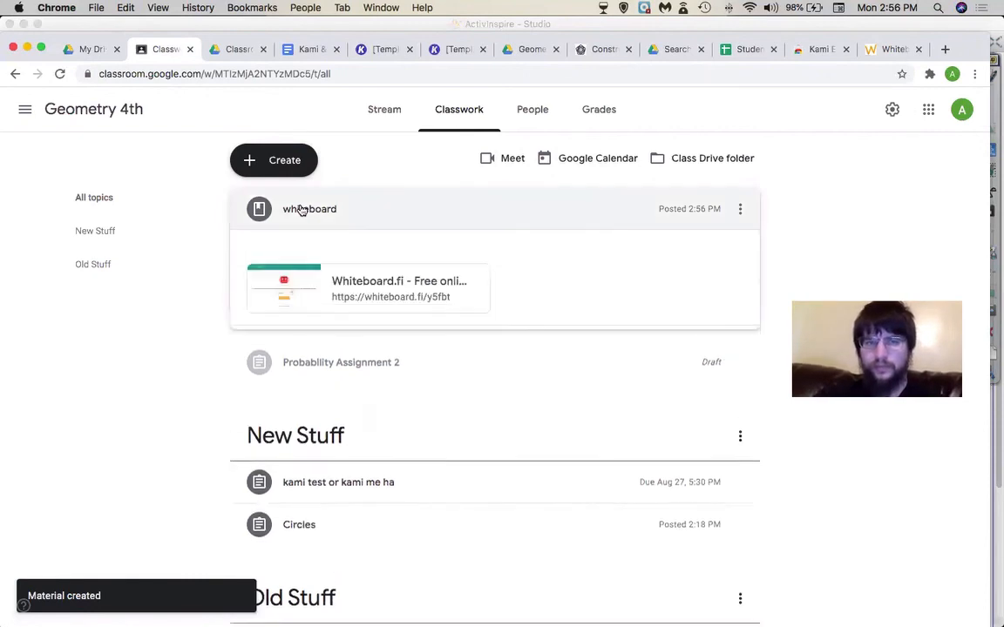
{"action": "left_click", "coordinate": [347, 285]}
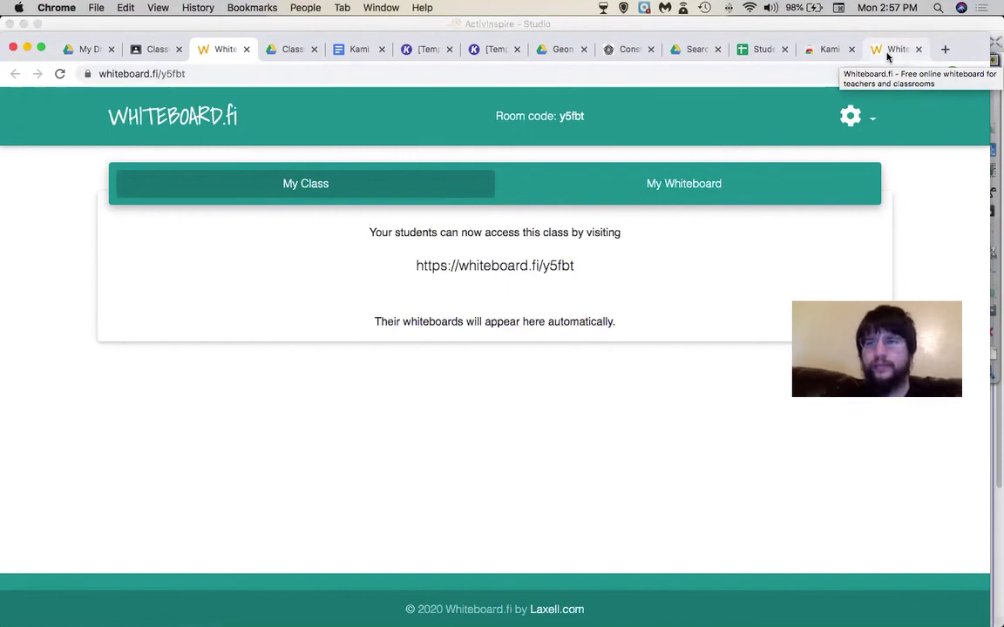
{"action": "left_click", "coordinate": [888, 57]}
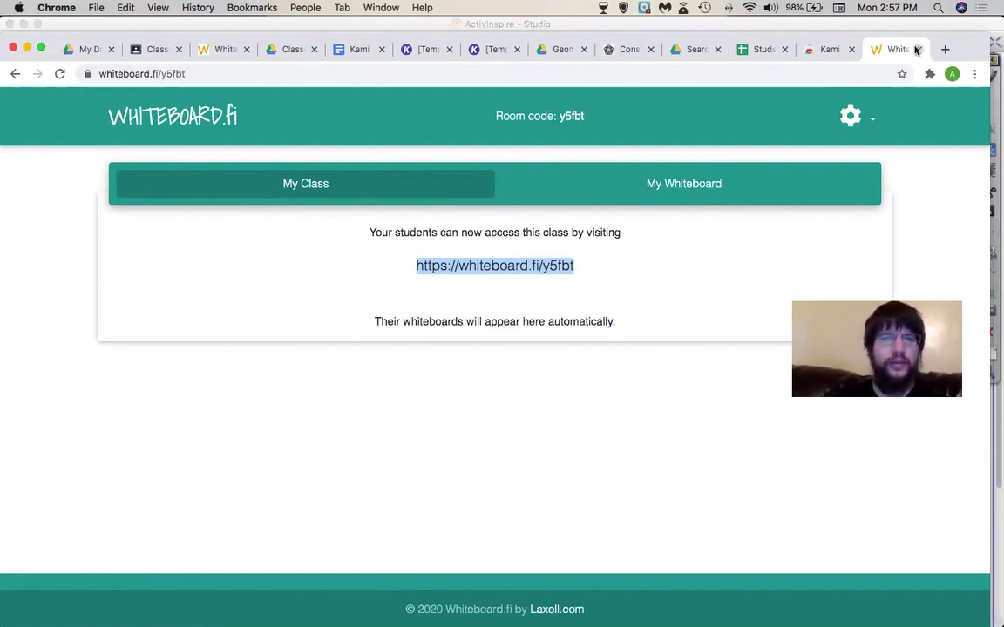
{"action": "left_click", "coordinate": [206, 53]}
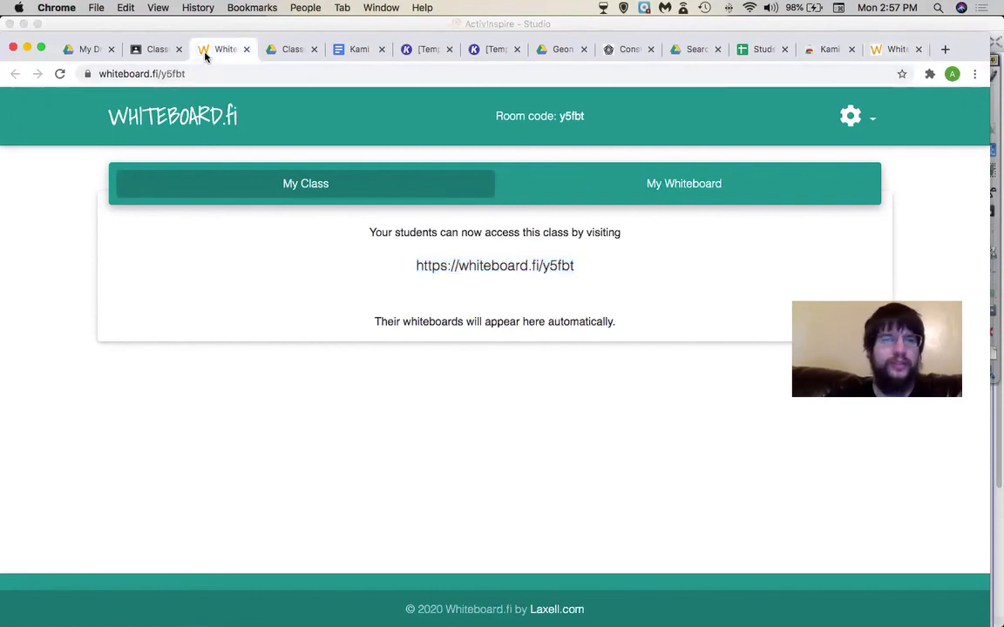
{"action": "left_click", "coordinate": [155, 50]}
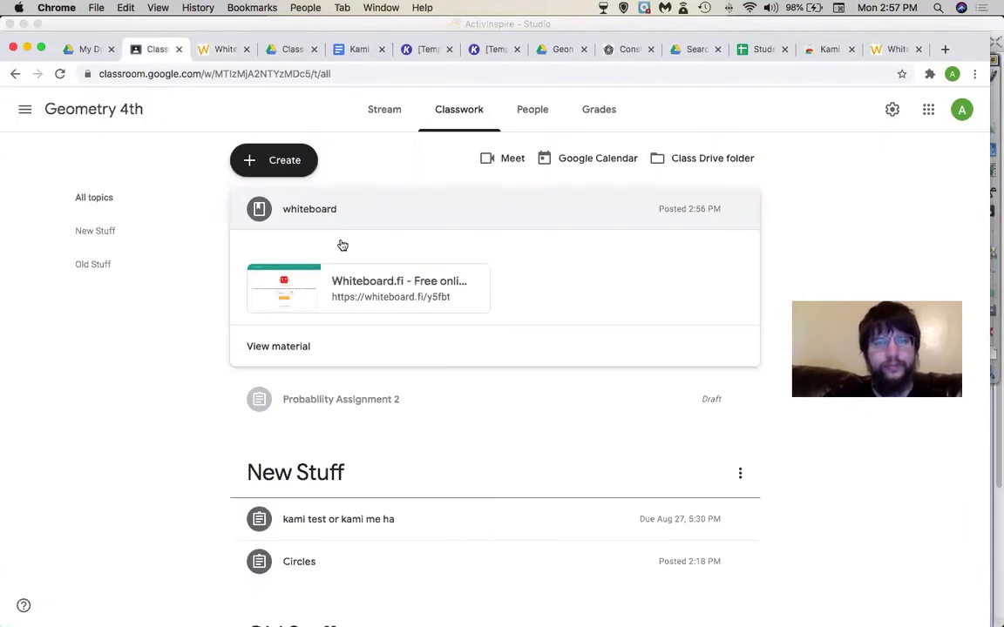
- Open and dismiss the Create menu, then switch to ActivInspire
{"action": "left_click", "coordinate": [295, 161]}
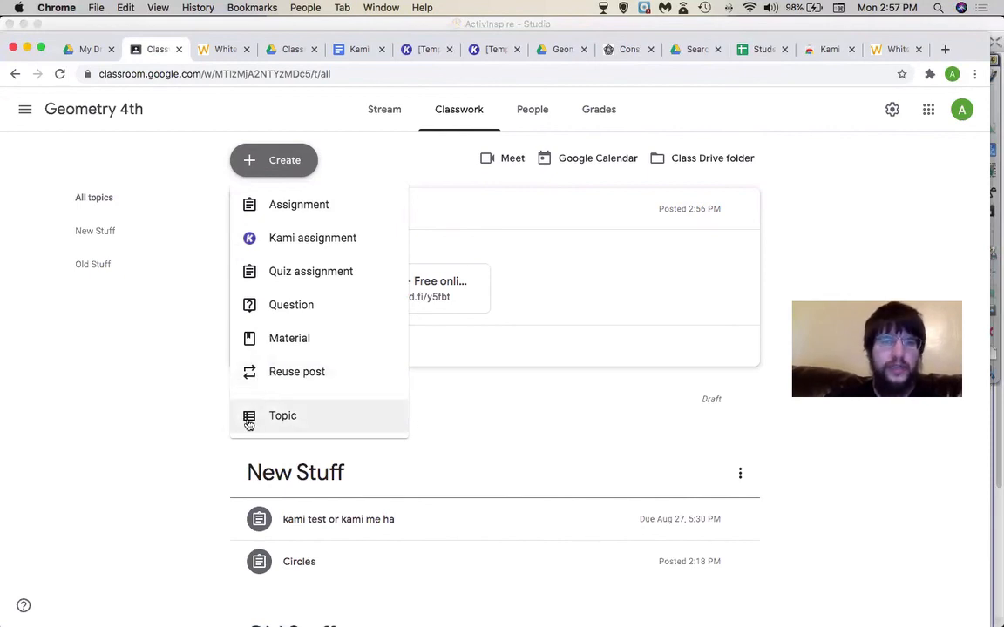
{"action": "left_click", "coordinate": [139, 430]}
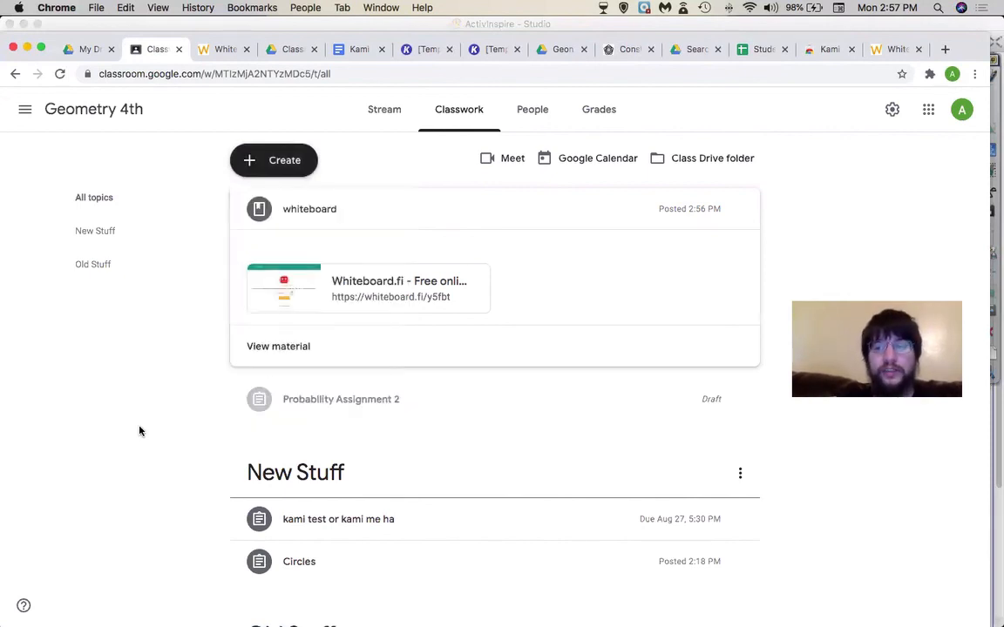
{"action": "key", "text": "super+Tab"}
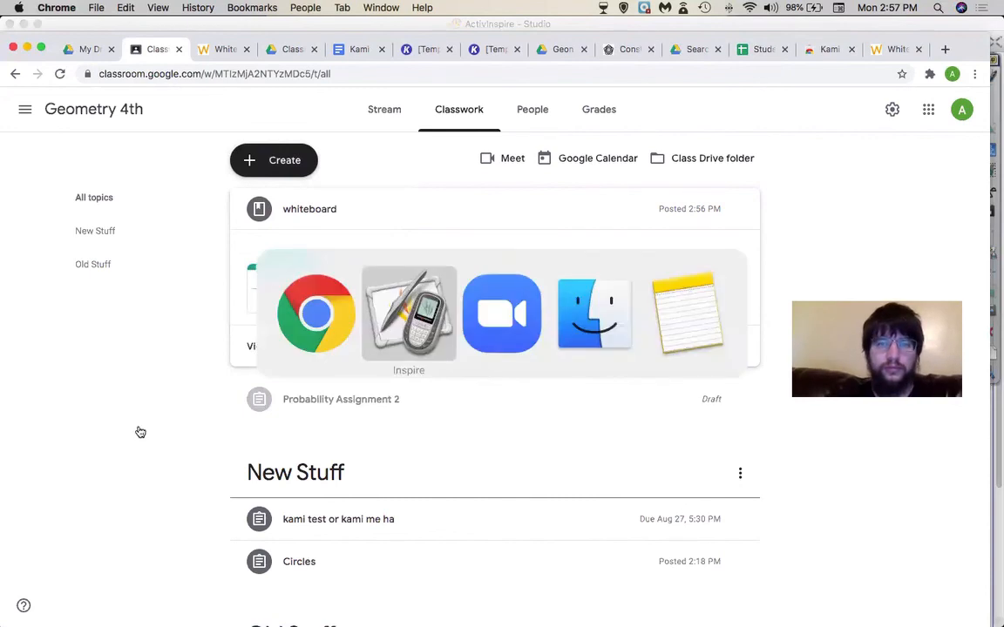